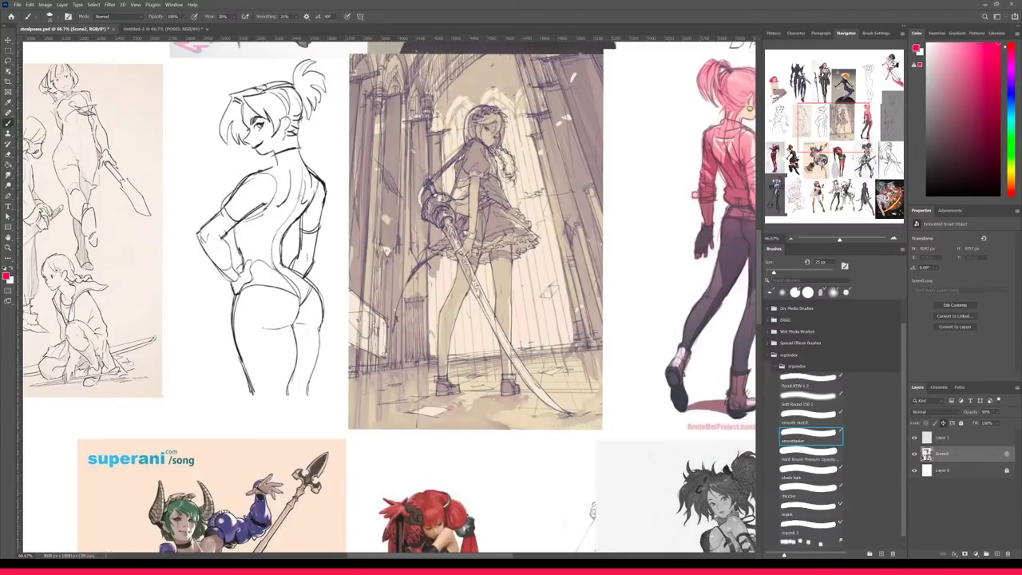
- Survey the character pose references across all rows of the sheet
key(ctrl+minus)
key(ctrl+minus)
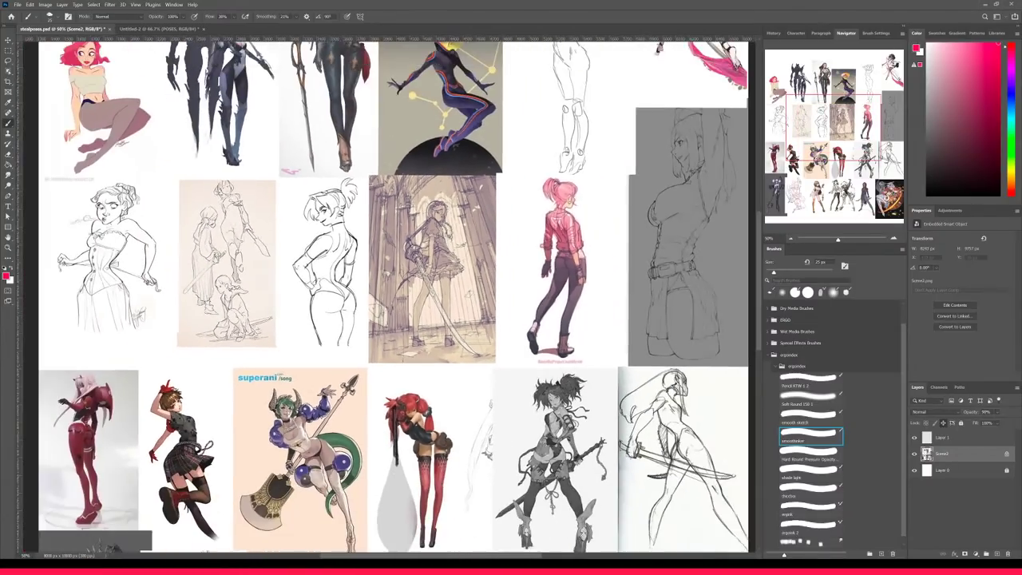
key(ctrl+minus)
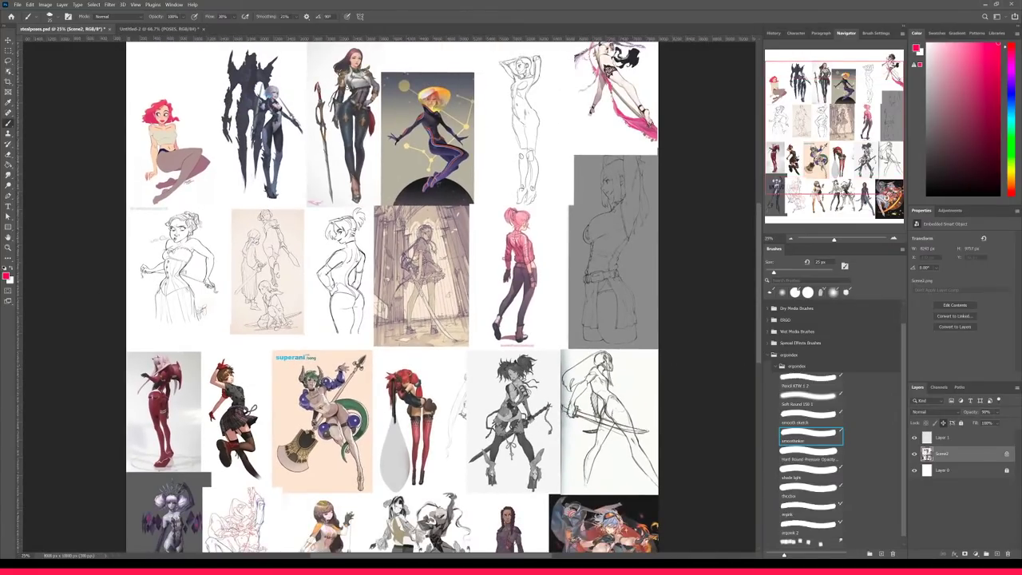
key(ctrl+plus)
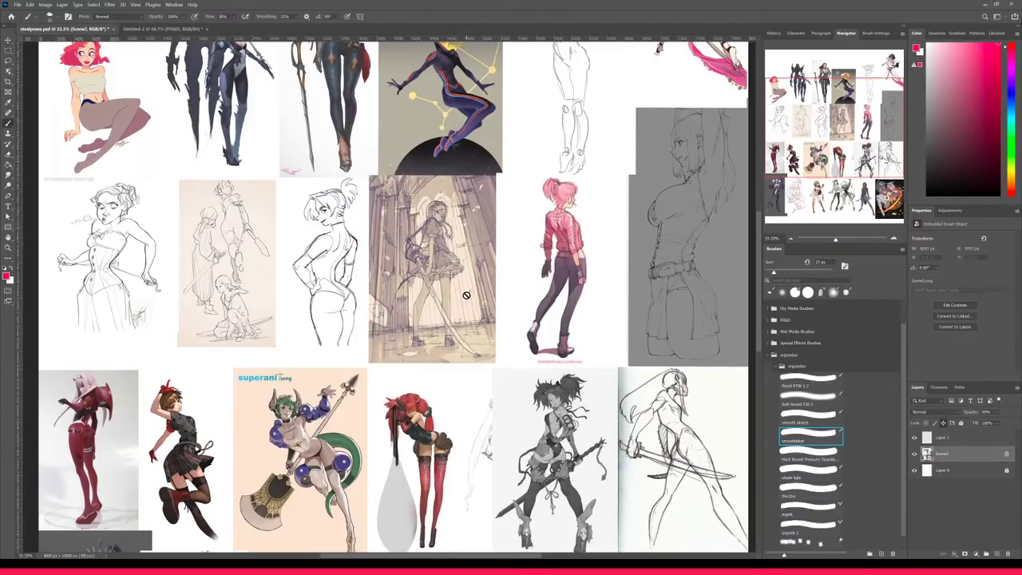
key(ctrl+minus)
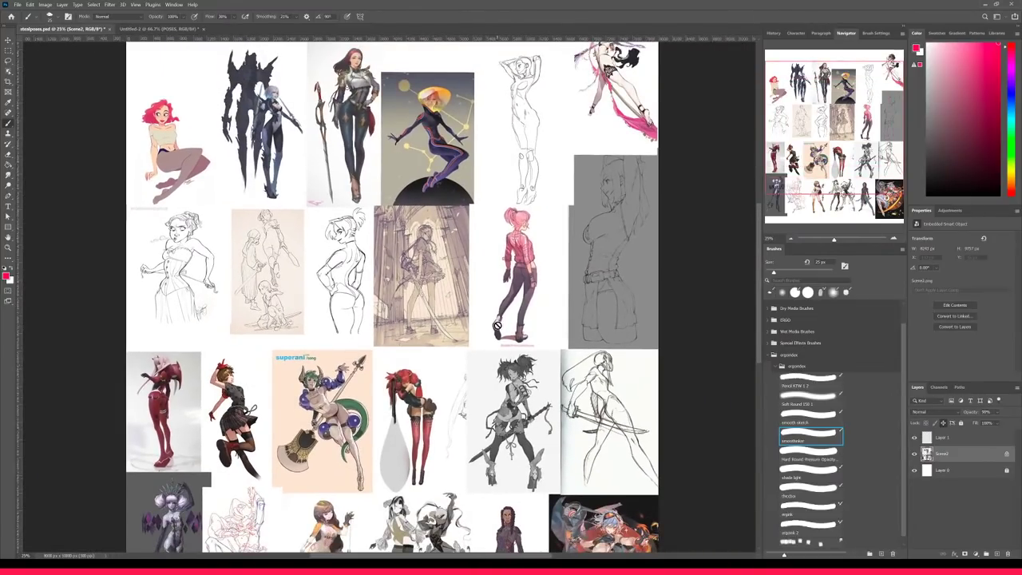
click(957, 439)
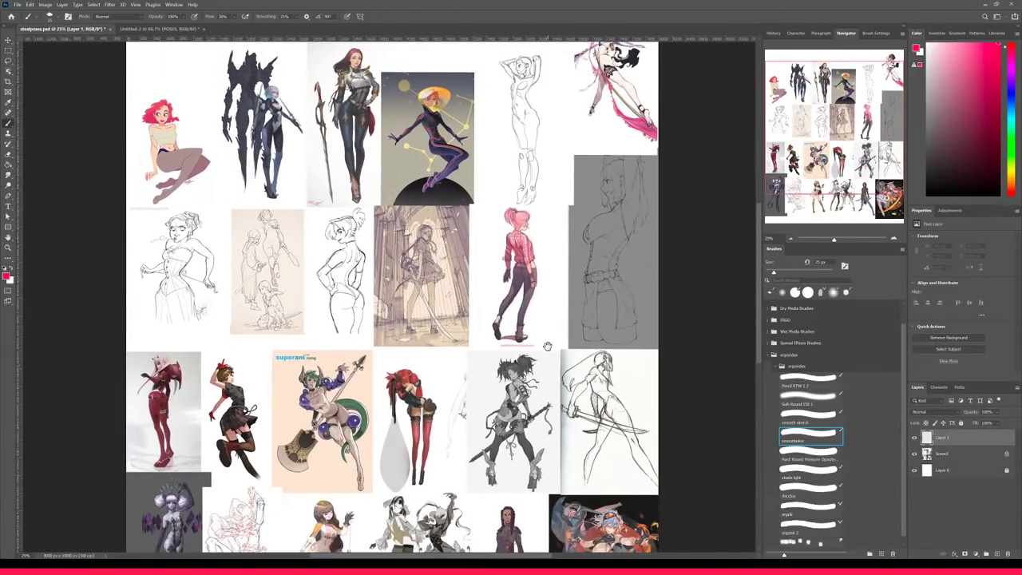
key(ctrl+plus)
drag(526, 344, 563, 84)
drag(460, 337, 534, 356)
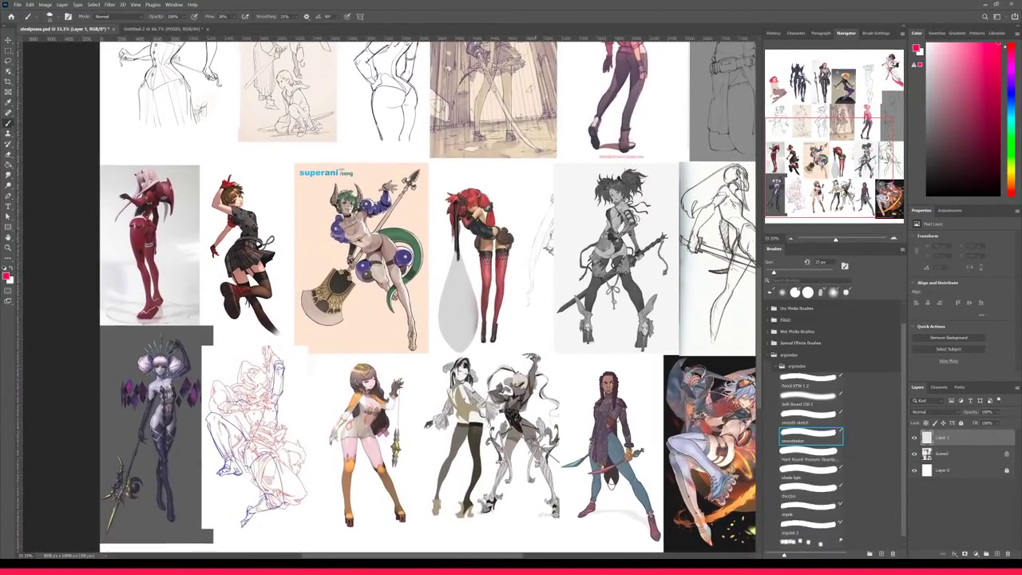
key(ctrl+plus)
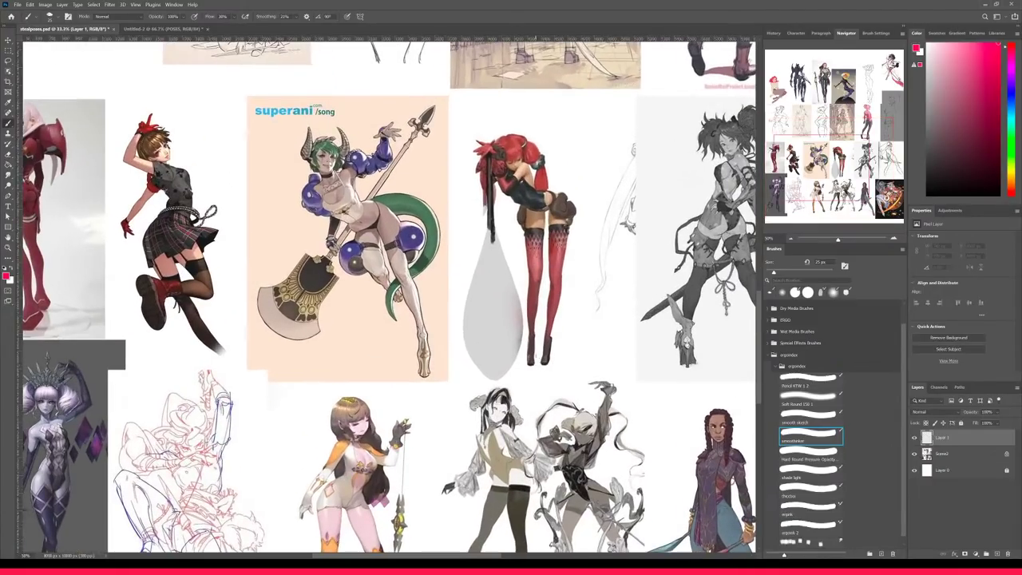
drag(547, 327, 503, 169)
drag(699, 273, 575, 336)
scroll(574, 336, right, 4)
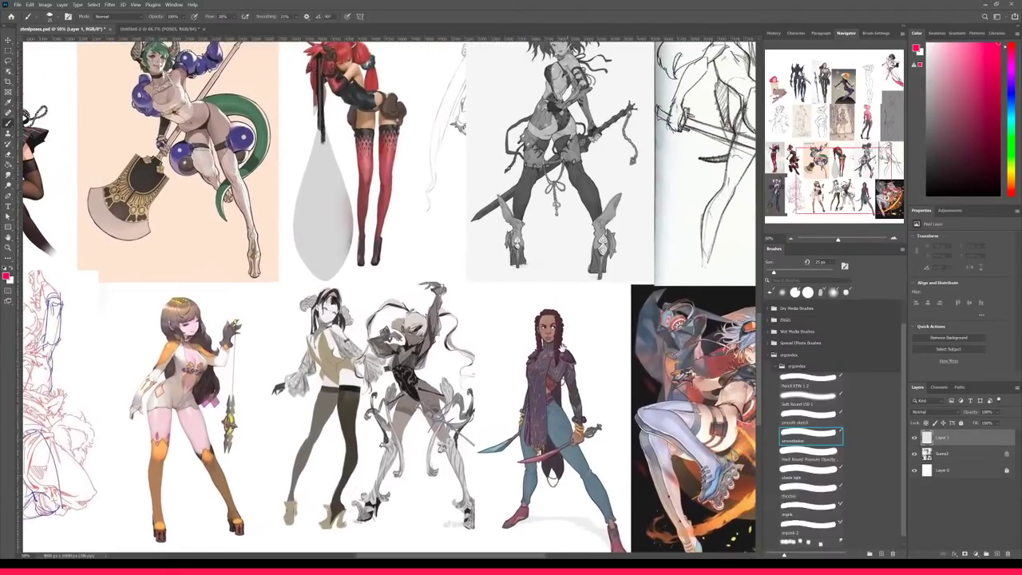
scroll(559, 334, up, 8)
scroll(550, 330, up, 6)
scroll(559, 343, left, 1)
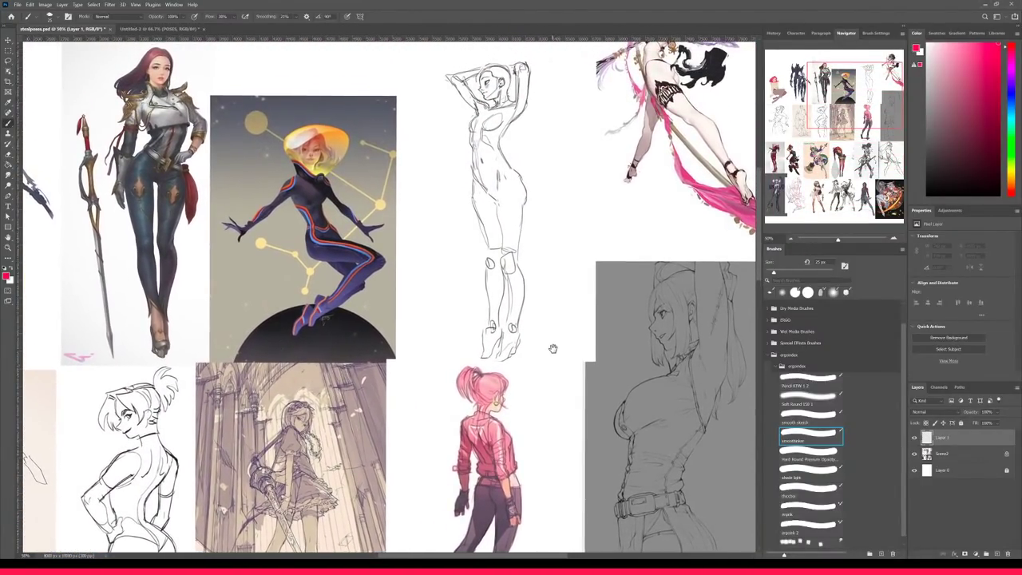
scroll(557, 388, up, 2)
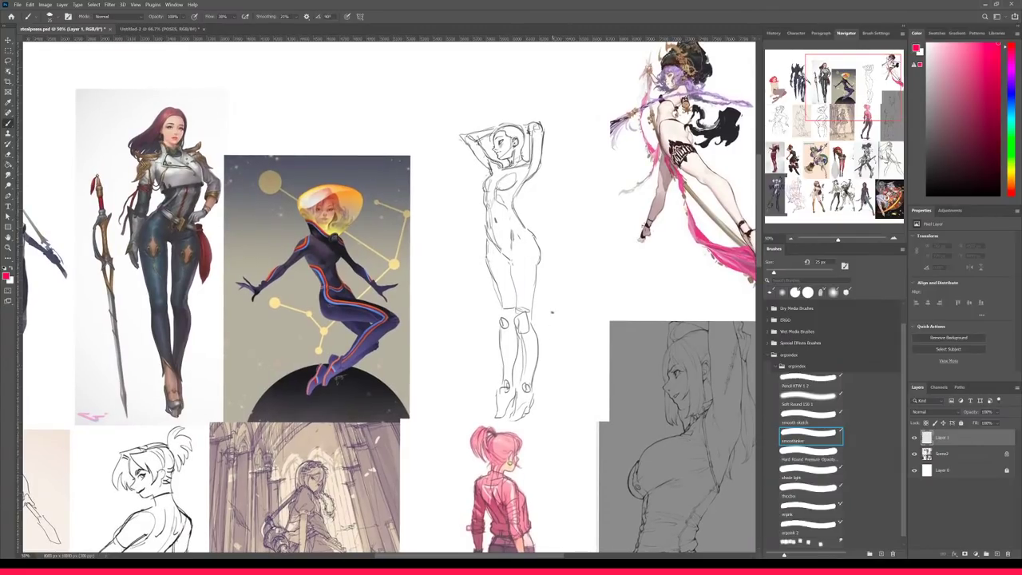
scroll(550, 299, down, 1)
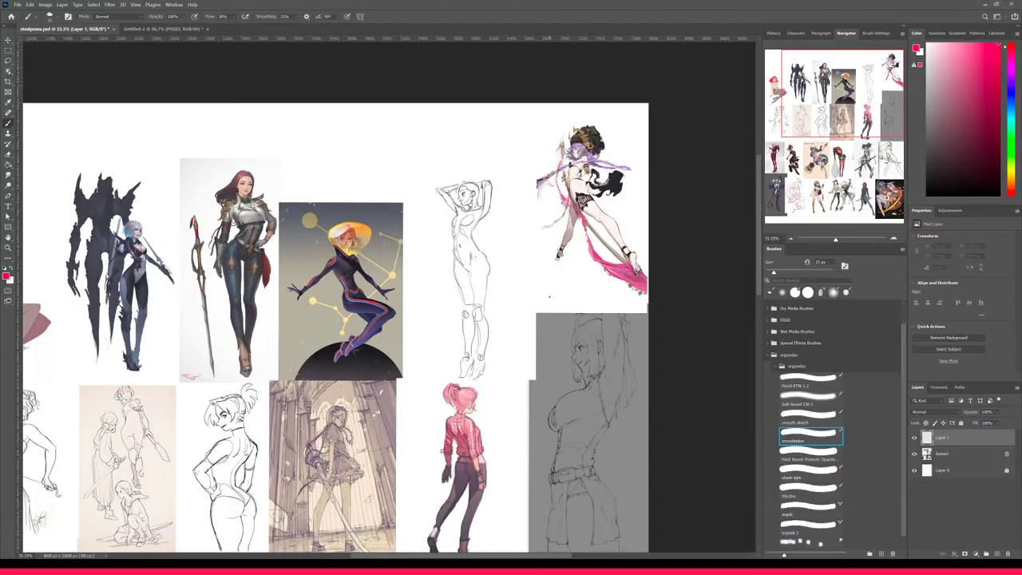
drag(373, 485, 440, 325)
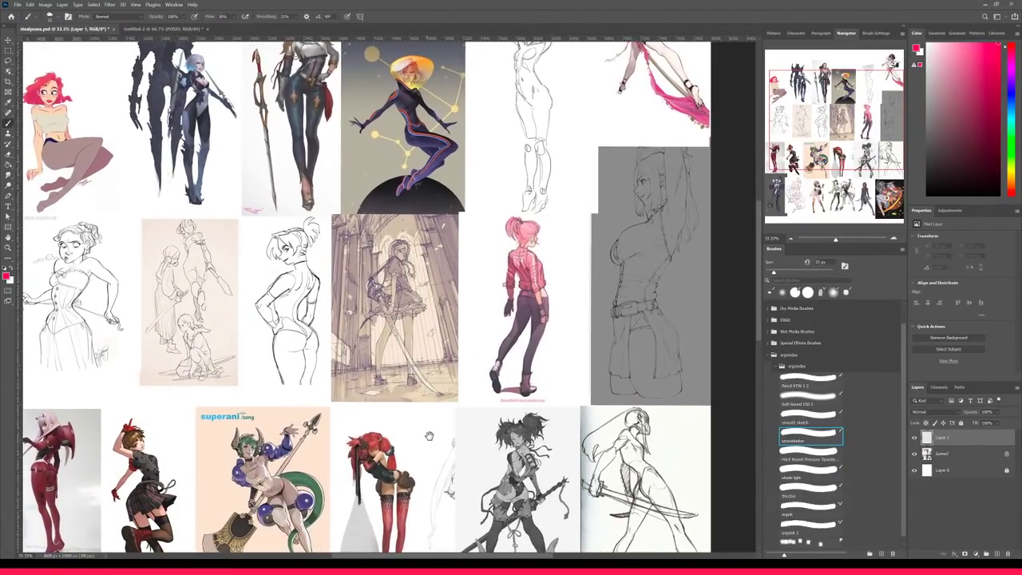
drag(430, 436, 472, 356)
drag(431, 429, 462, 357)
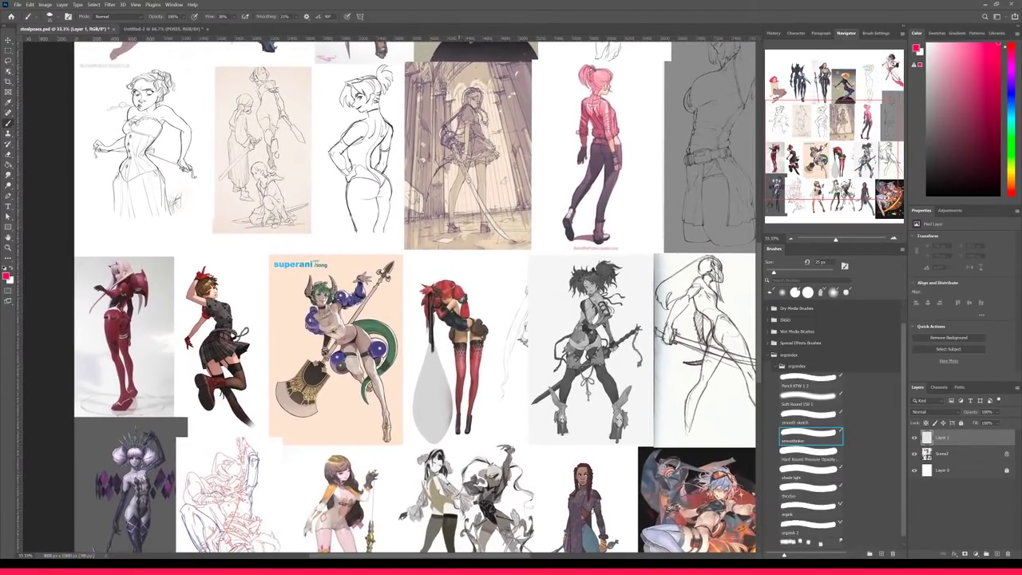
key(ctrl+plus)
key(ctrl+minus)
key(ctrl+minus)
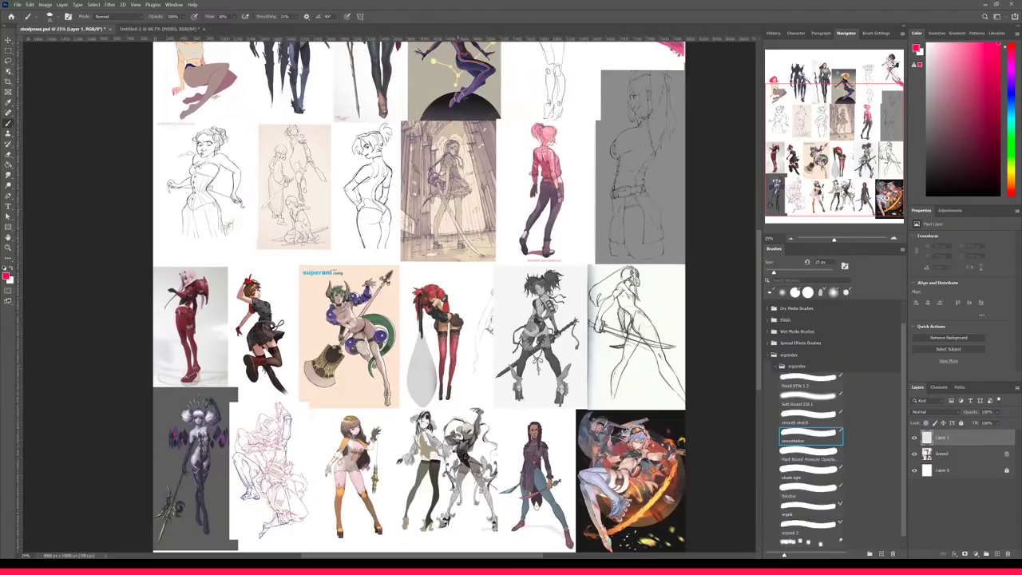
key(ctrl+plus)
key(ctrl+plus)
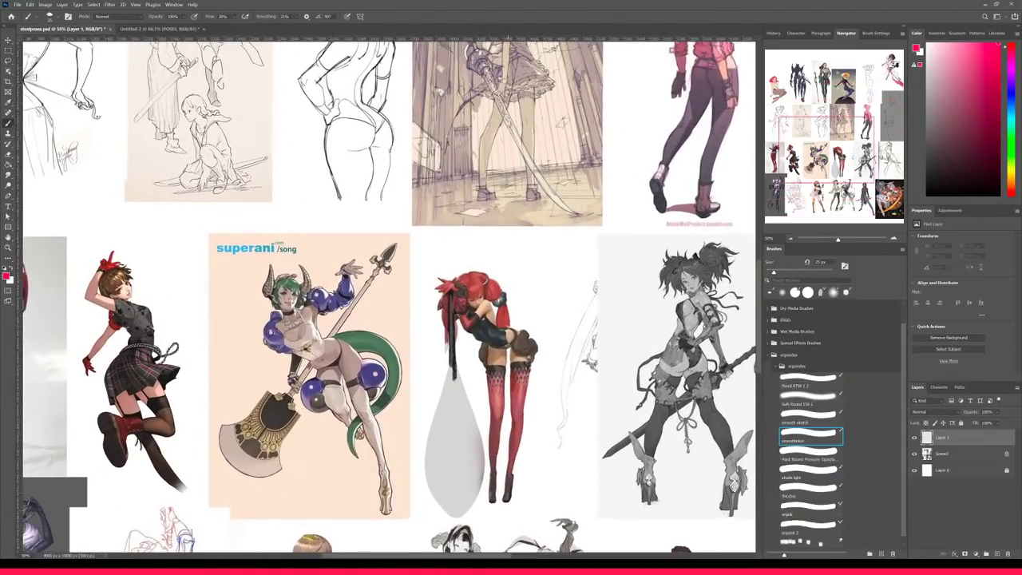
key(ctrl+minus)
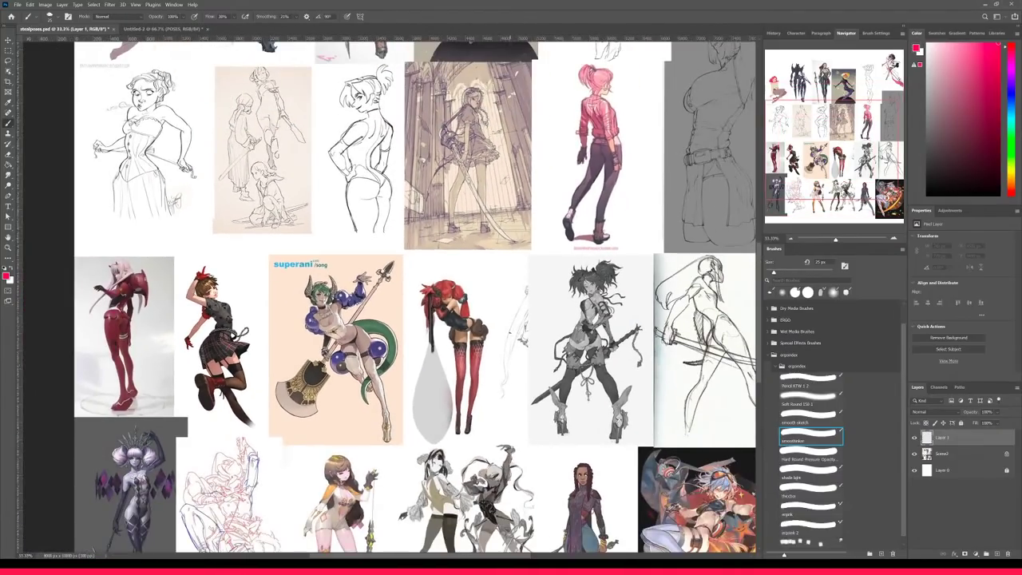
key(ctrl+minus)
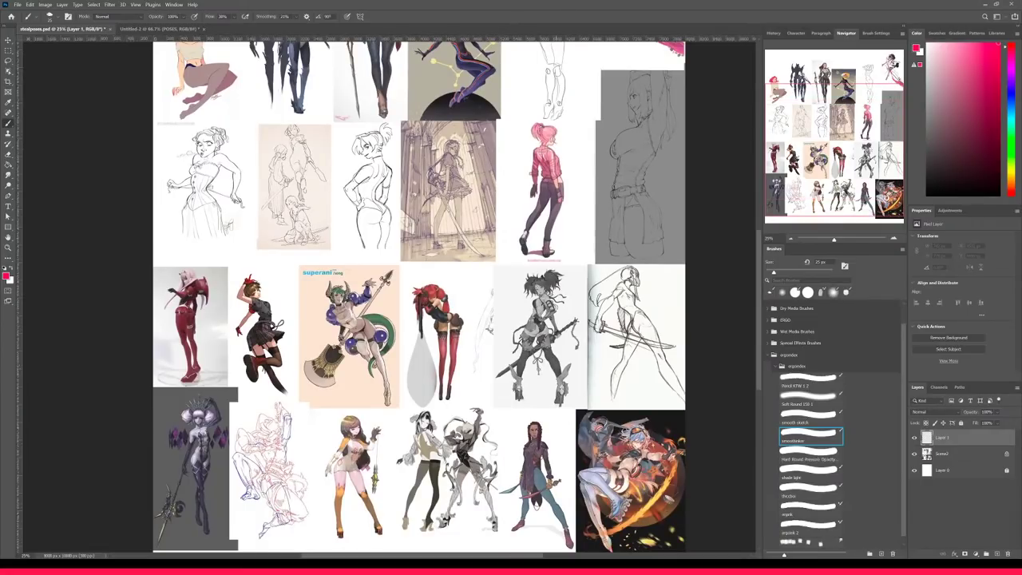
- Fade the reference image layer to about 20% opacity and make Layer 1 active for drawing
click(958, 454)
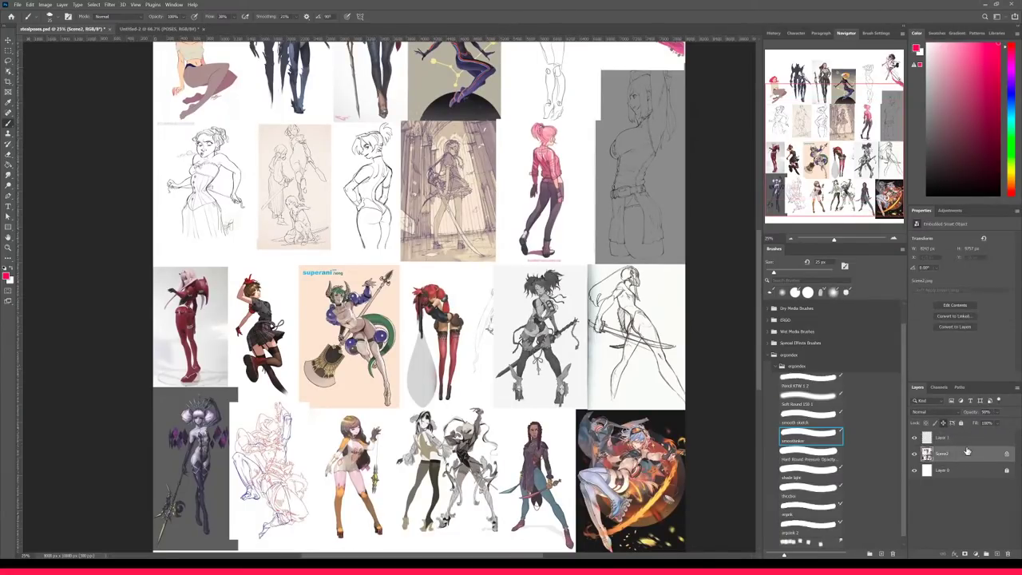
click(997, 412)
click(987, 424)
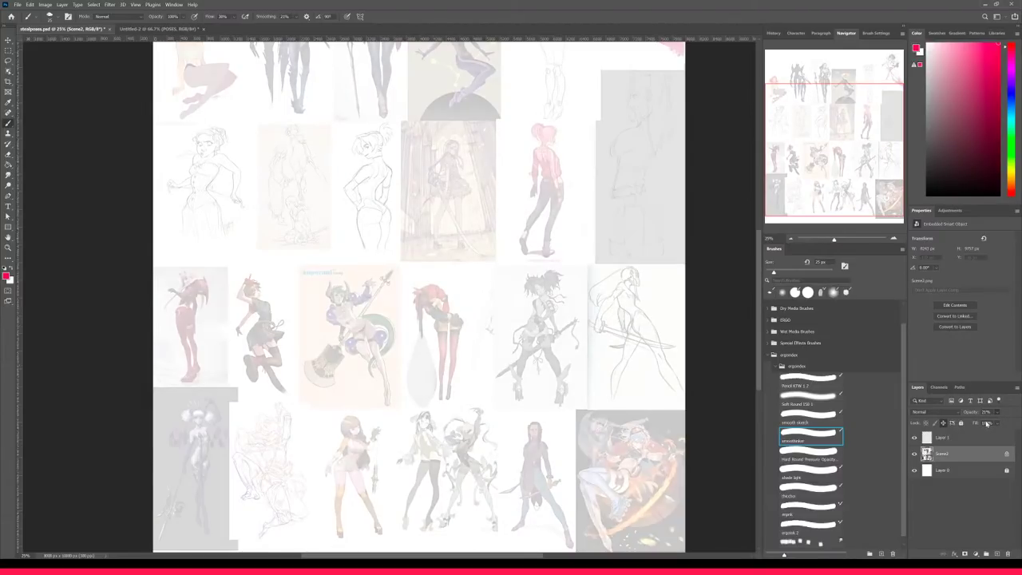
click(968, 439)
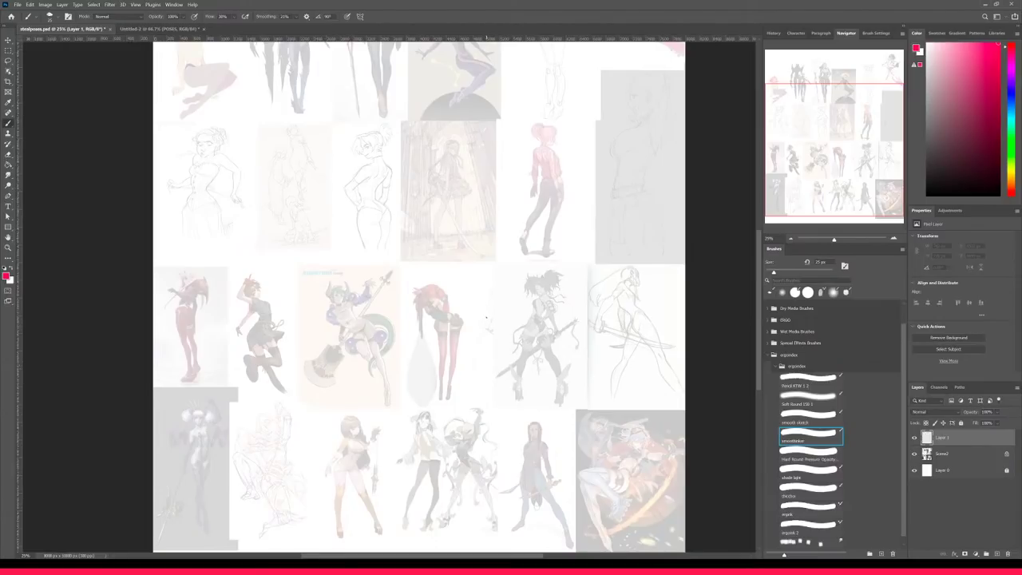
- Look through the faded pose references to choose a figure for the sketch-over
key(ctrl+plus)
mouse_move(489, 347)
mouse_down()
mouse_move(495, 384)
mouse_move(520, 423)
mouse_up()
key(ctrl+z)
key(ctrl+plus)
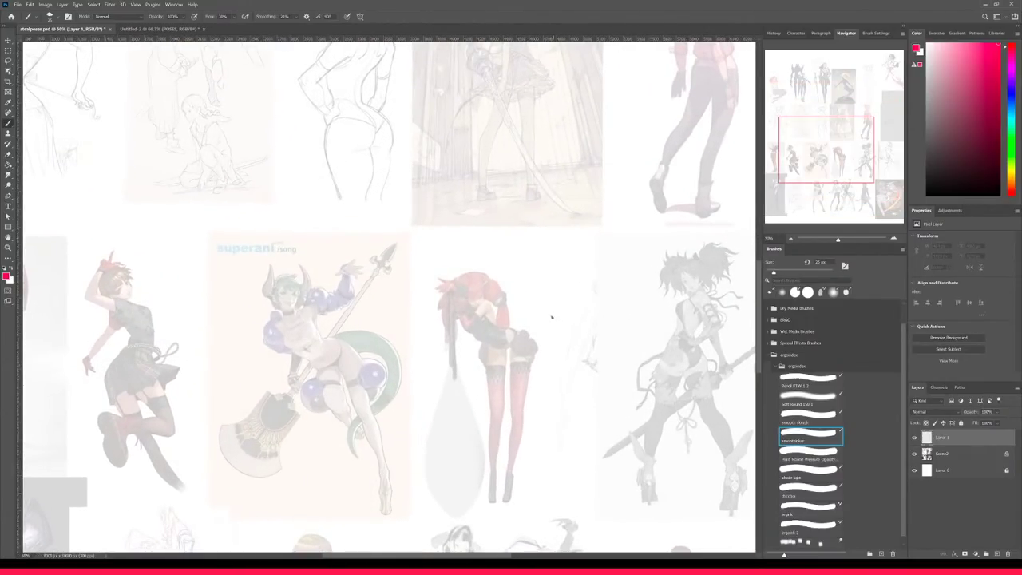
drag(517, 346, 479, 547)
drag(518, 352, 611, 427)
drag(483, 391, 599, 392)
drag(557, 343, 540, 387)
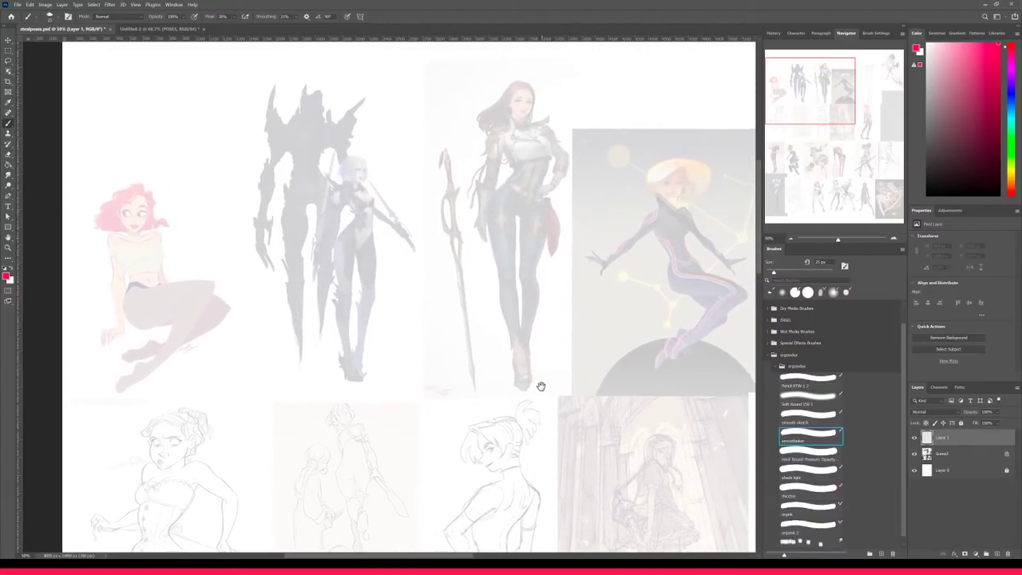
scroll(584, 395, down, 10)
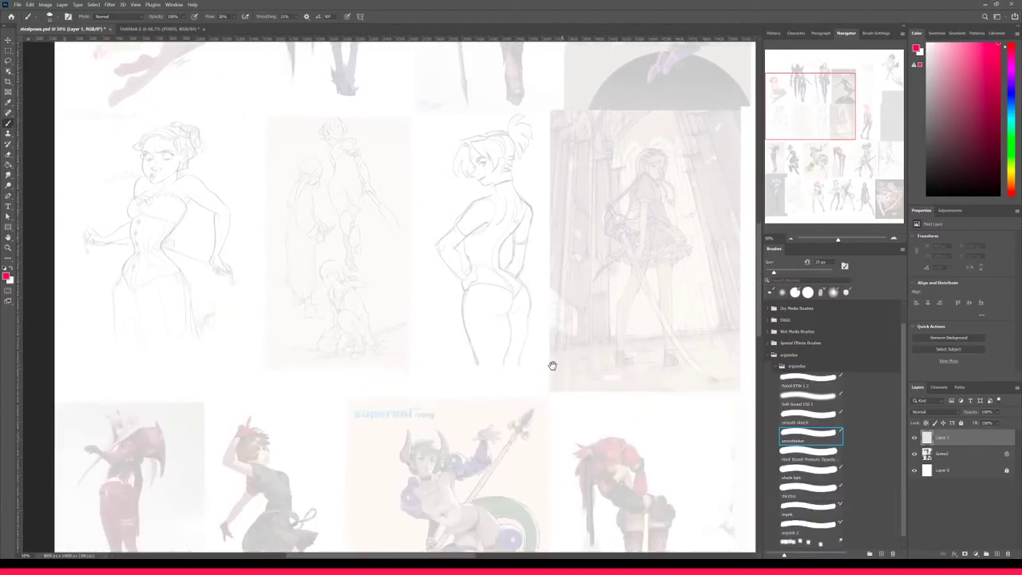
scroll(540, 383, down, 3)
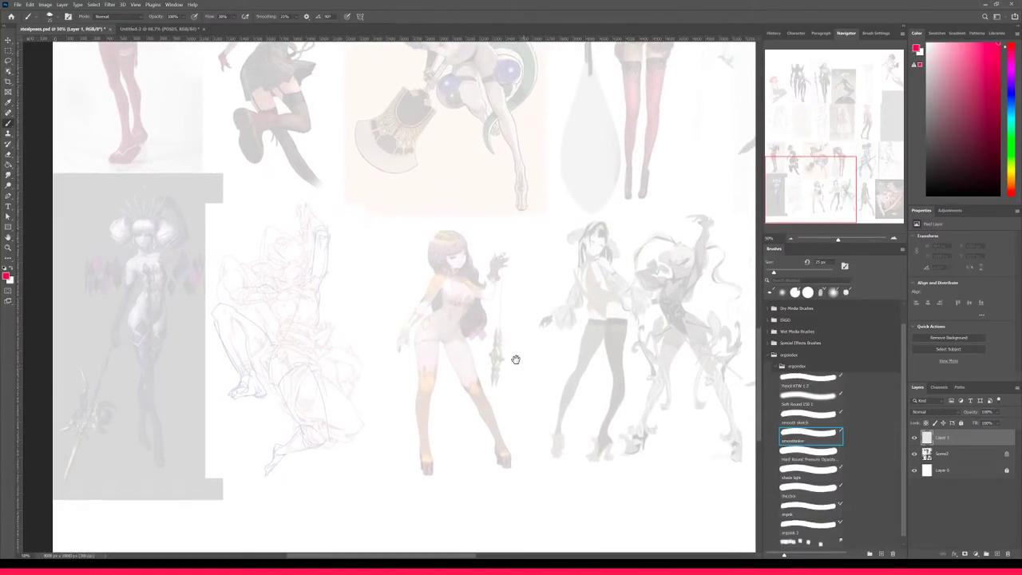
scroll(543, 365, left, 1)
drag(569, 326, 417, 456)
drag(626, 277, 397, 511)
mouse_move(477, 405)
mouse_down()
mouse_move(446, 468)
mouse_move(534, 436)
mouse_move(487, 381)
mouse_move(598, 420)
mouse_move(631, 389)
mouse_move(664, 326)
mouse_move(664, 296)
mouse_up()
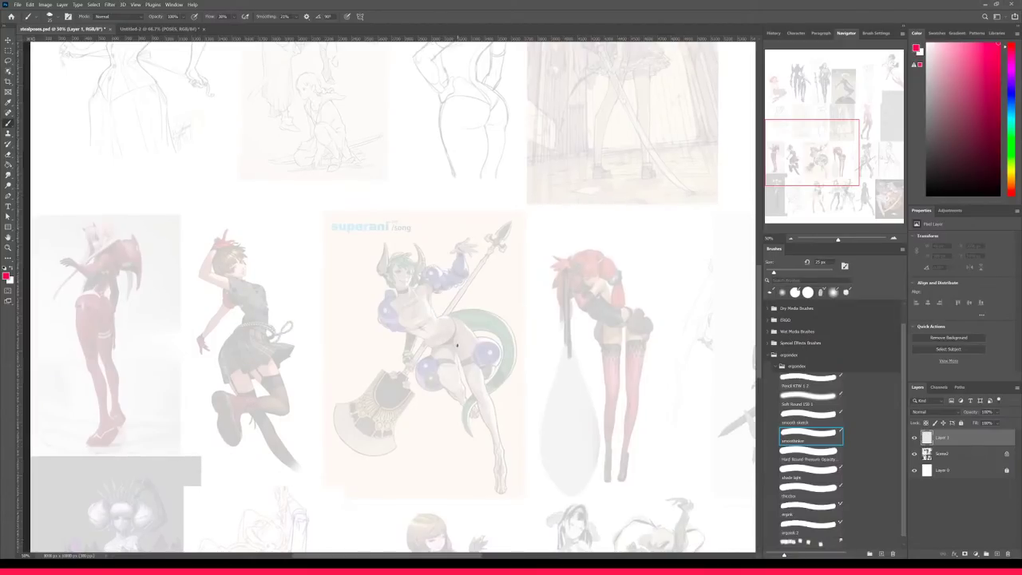
- Reduce the brush size to 15 px for sketching over the green-haired horned figure with the spear
key(ctrl+plus)
mouse_move(483, 354)
mouse_down()
mouse_move(506, 357)
mouse_move(515, 388)
mouse_up()
key(ctrl+z)
key(bracketleft)
key(bracketleft)
mouse_move(459, 327)
mouse_down()
mouse_move(466, 384)
mouse_move(504, 385)
mouse_up()
key(ctrl+z)
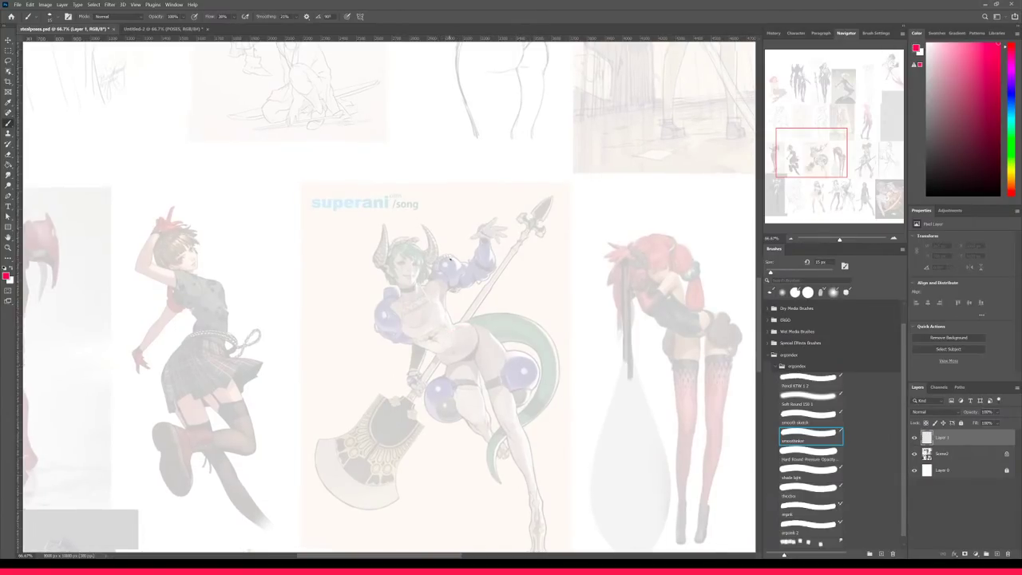
key(ctrl+plus)
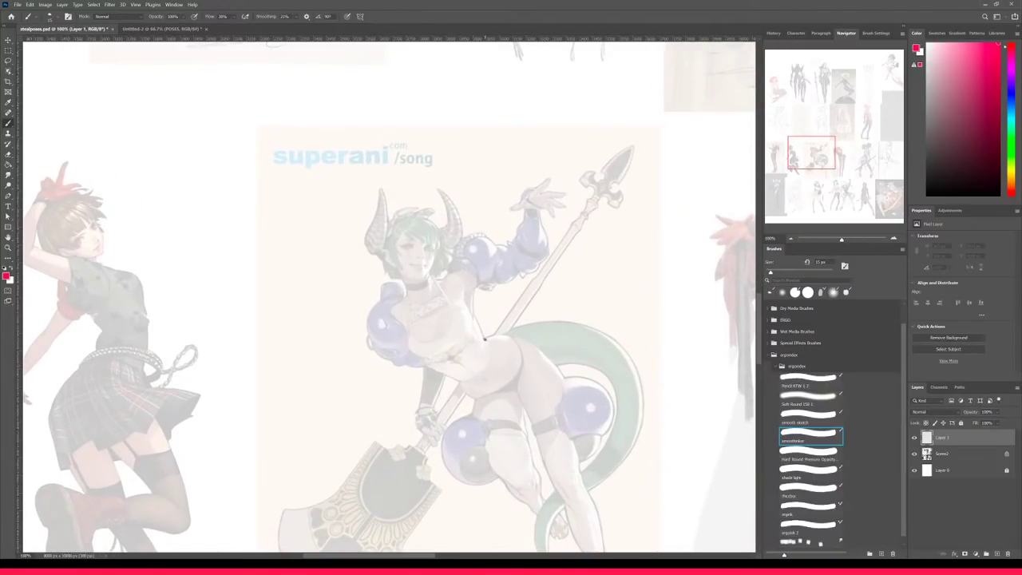
- Try a tilted brush line across the base of the horned figure's rib cage
key(bracketleft)
key(bracketright)
drag(460, 369, 484, 355)
key(ctrl+z)
key(ctrl+z)
- Sketch a small tilted box in perspective in the empty space beside the horned figure's torso
mouse_move(284, 349)
mouse_down()
mouse_move(334, 336)
mouse_move(302, 369)
mouse_move(316, 379)
mouse_move(350, 374)
mouse_move(330, 345)
mouse_move(356, 373)
mouse_move(336, 336)
mouse_move(354, 372)
mouse_up()
key(ctrl+z)
drag(336, 337, 361, 364)
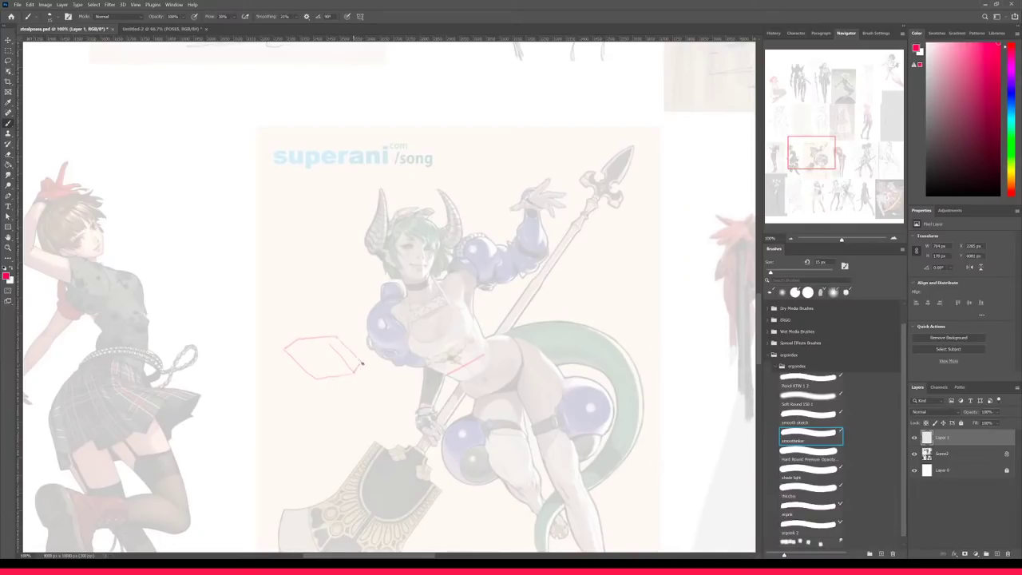
drag(290, 349, 336, 338)
- Erase the line across the horned figure's waist and switch back to a 10 px brush
key(e)
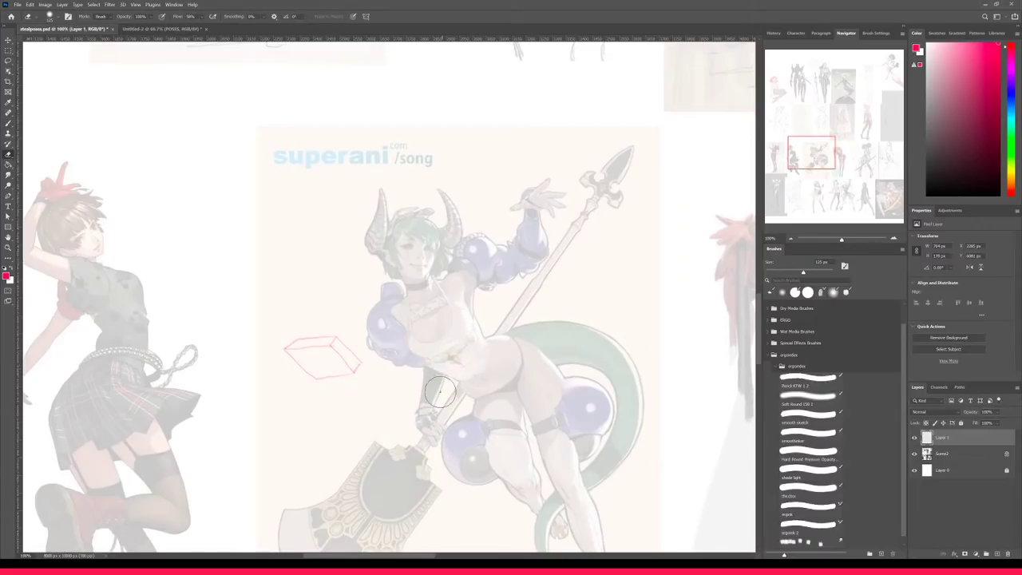
key(b)
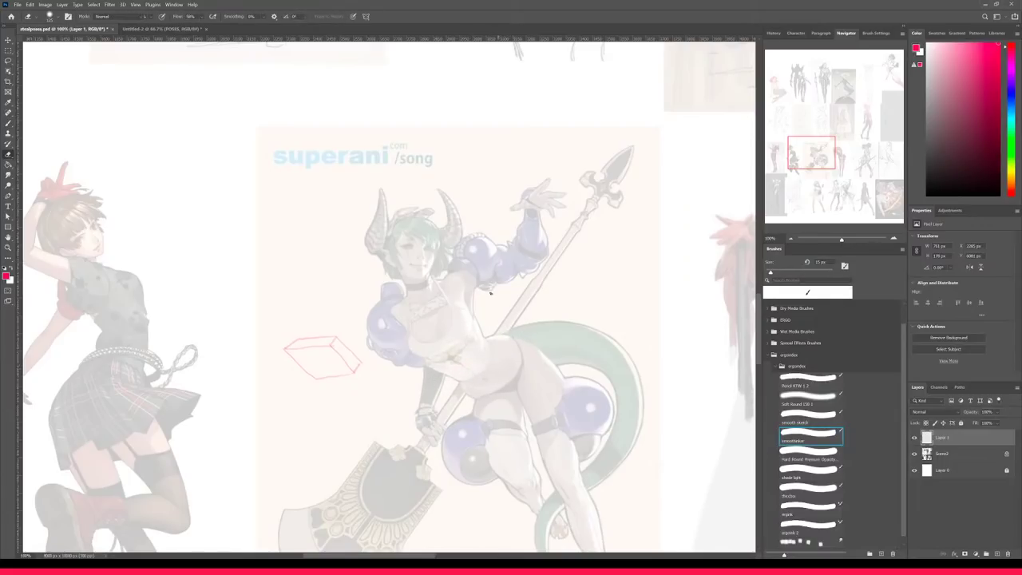
key(b)
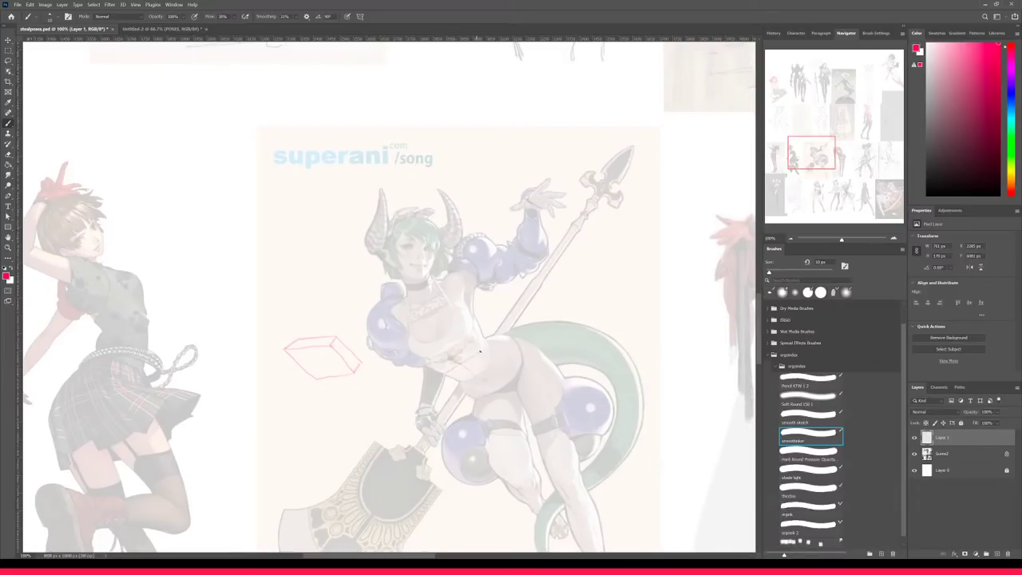
- Sketch the base line and the spear-side edge of a box over the horned figure's rib cage
mouse_move(447, 344)
mouse_down()
mouse_move(445, 380)
mouse_move(472, 345)
mouse_up()
key(ctrl+z)
key(ctrl+z)
- Clean up the base line of the rib cage box with a smaller eraser and return to the brush
key(e)
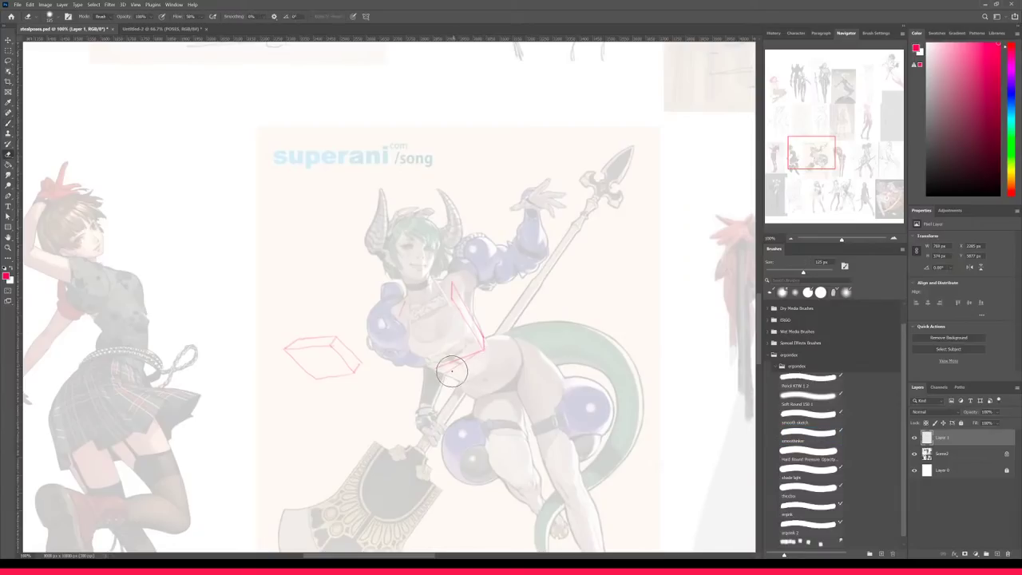
key(bracketleft)
key(bracketleft)
key(b)
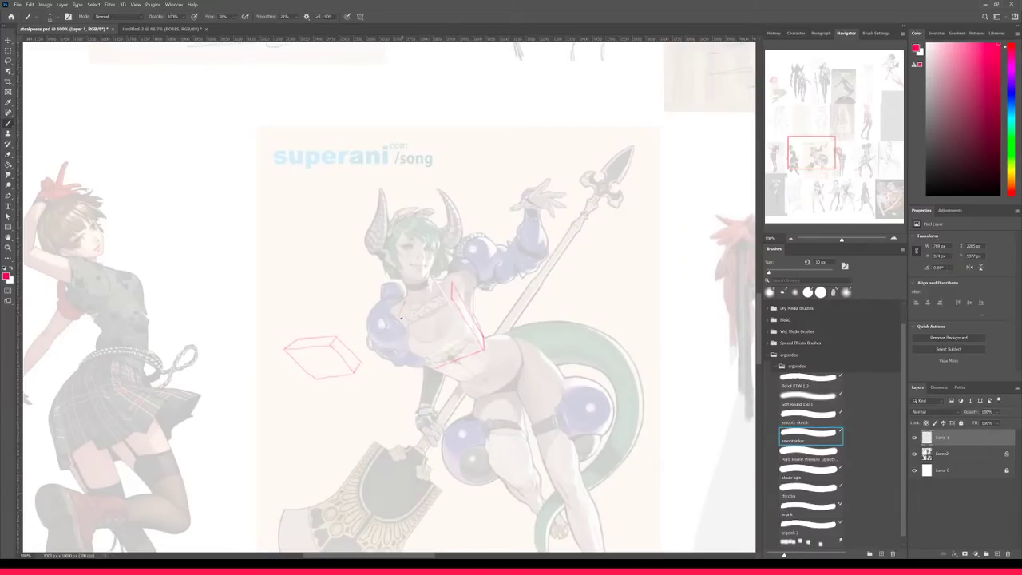
- Draw the remaining side edge of the rib cage box from the shoulder down to its base corner
key(bracketright)
shift+click(398, 323)
key(bracketleft)
scroll(403, 301, down, 2)
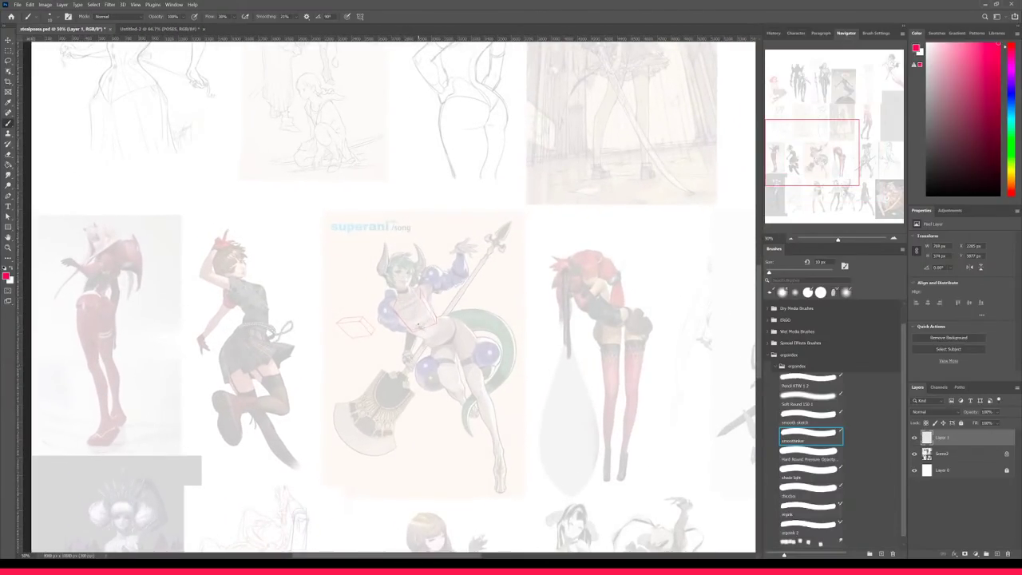
scroll(417, 325, up, 2)
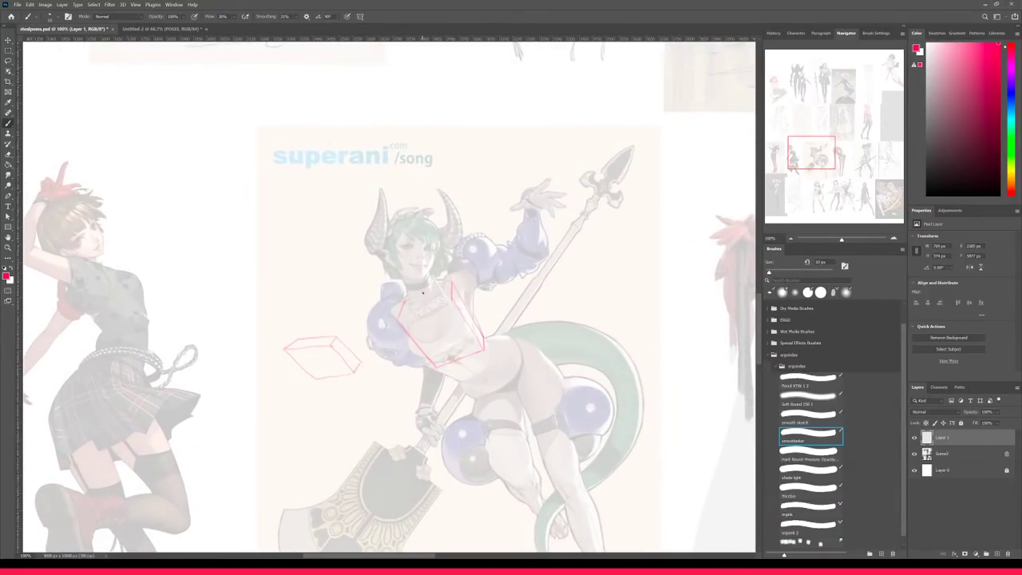
- Draw the top edge of the rib cage box to close it between the horned figure's shoulders
scroll(423, 299, down, 1)
drag(529, 410, 365, 316)
key(ctrl+plus)
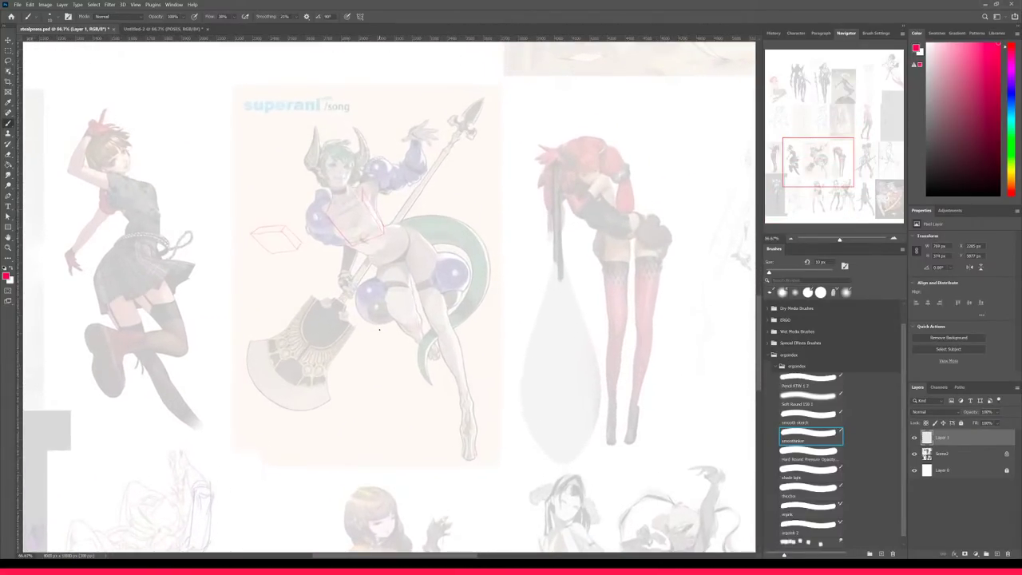
drag(557, 300, 449, 356)
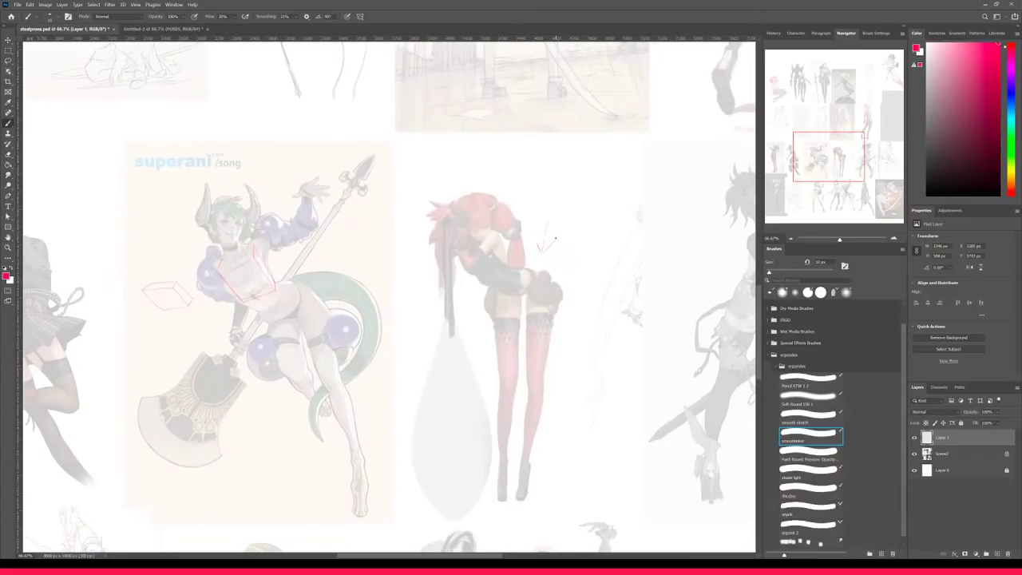
drag(504, 183, 581, 205)
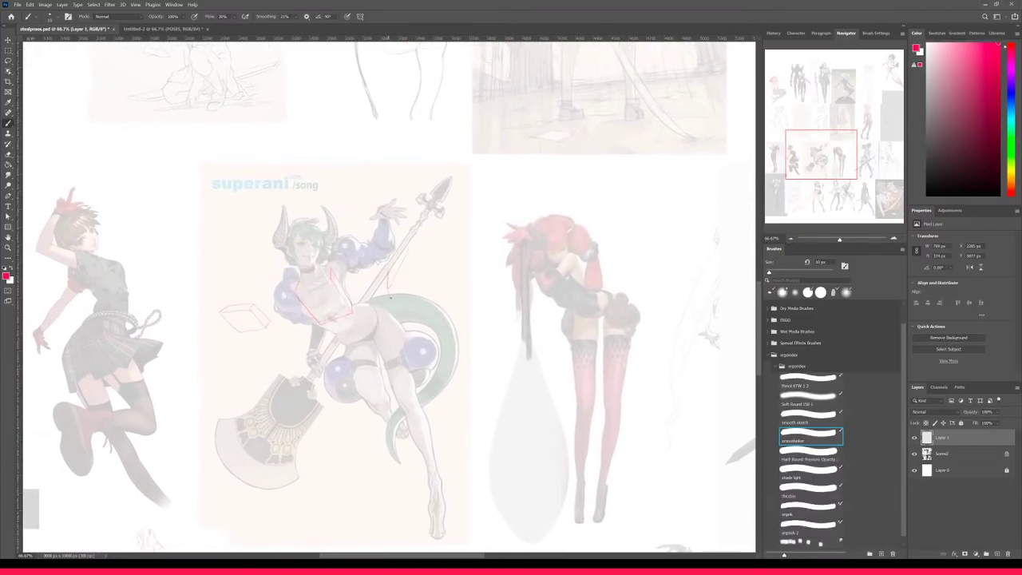
key(ctrl+plus)
drag(340, 345, 479, 351)
drag(394, 279, 442, 260)
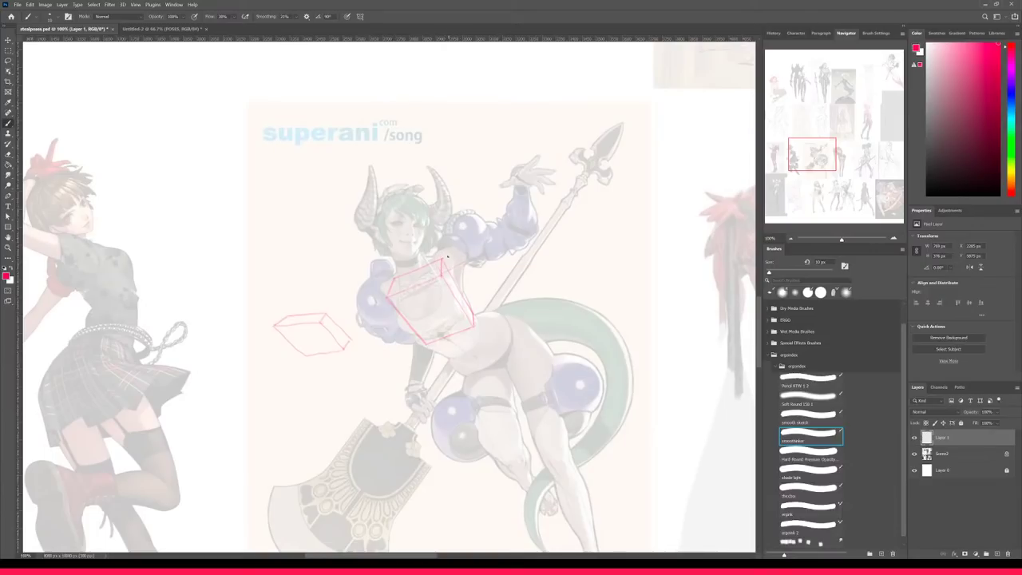
- Sketch wedge forms over both of the horned figure's shoulders and a cylinder along the raised upper arm
mouse_move(439, 259)
mouse_down()
mouse_move(443, 276)
mouse_move(445, 251)
mouse_move(468, 260)
mouse_up()
mouse_move(380, 289)
mouse_down()
mouse_move(392, 302)
mouse_move(395, 281)
mouse_move(379, 288)
mouse_up()
drag(440, 263, 442, 272)
key([)
key(ctrl+z)
key(ctrl+z)
key(ctrl+shift+z)
key(ctrl+shift+z)
drag(471, 261, 502, 250)
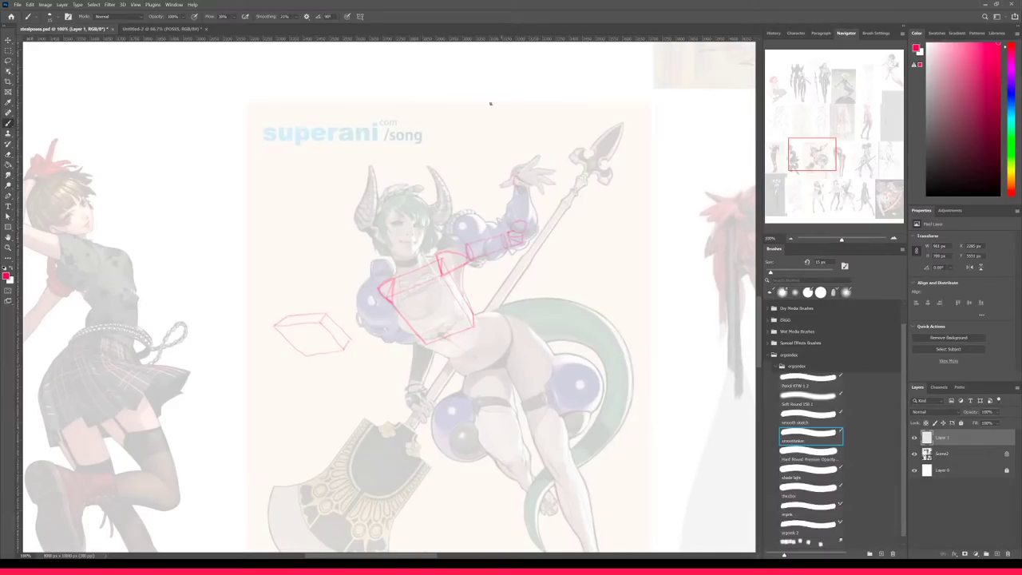
- Sketch a rough side view of a forearm and hand above the horned figure and delete it
mouse_move(464, 99)
mouse_down()
mouse_move(523, 94)
mouse_move(516, 105)
mouse_move(436, 117)
mouse_up()
mouse_move(533, 99)
mouse_down()
mouse_move(518, 109)
mouse_move(563, 117)
mouse_up()
drag(535, 97, 584, 115)
mouse_move(515, 104)
mouse_down()
mouse_move(535, 97)
mouse_move(520, 100)
mouse_up()
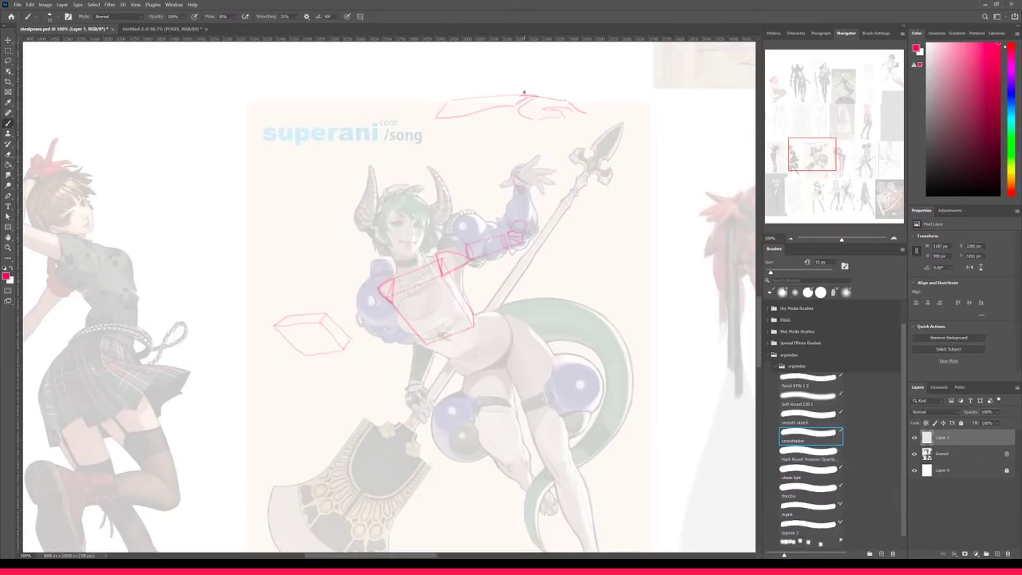
mouse_move(517, 96)
mouse_down()
mouse_move(519, 110)
mouse_move(534, 104)
mouse_move(562, 133)
mouse_move(494, 78)
mouse_up()
key(ctrl+z)
key(ctrl+z)
key(l)
key(Delete)
key(ctrl+d)
key(b)
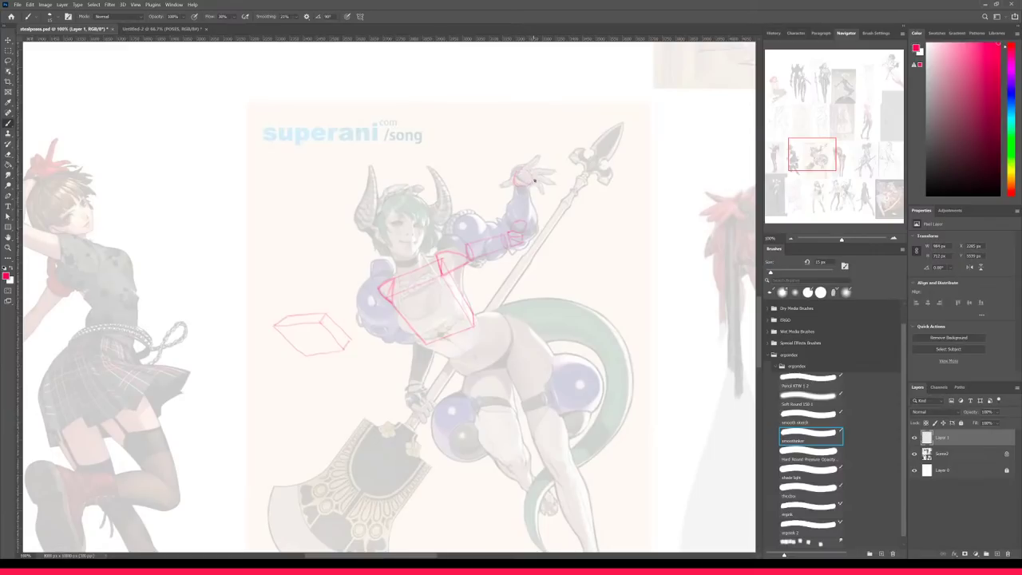
- Draw the raised forearm's sides between the elbow form and the circle at the wrist
key(ctrl+plus)
drag(625, 141, 489, 228)
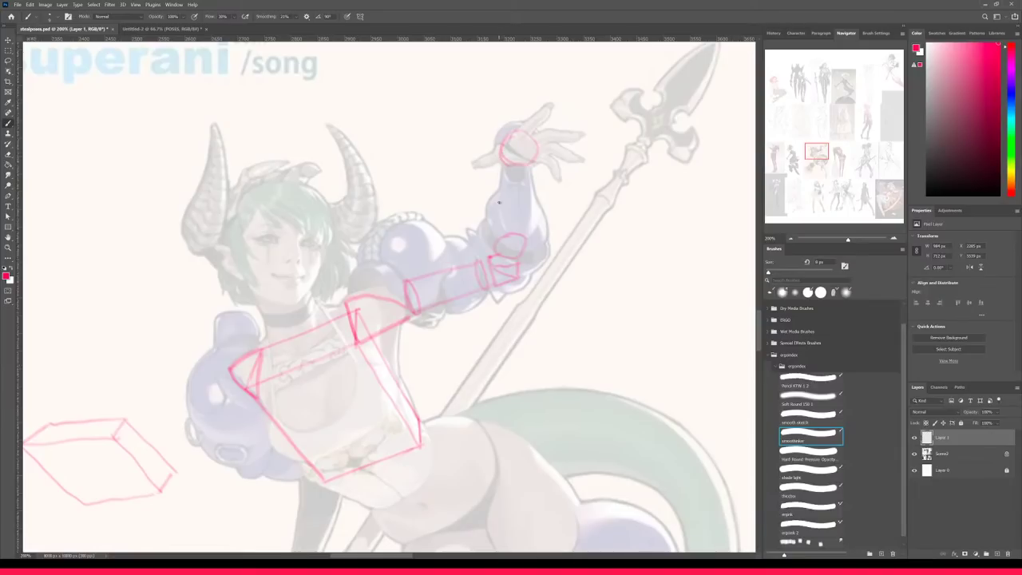
mouse_move(515, 315)
mouse_down()
mouse_move(518, 342)
mouse_move(519, 316)
mouse_move(609, 301)
mouse_move(622, 317)
mouse_move(520, 342)
mouse_move(617, 326)
mouse_move(620, 305)
mouse_move(610, 328)
mouse_up()
key(ctrl+z)
key(ctrl+z)
key(ctrl+z)
drag(527, 201, 523, 246)
- Block in the arm holding the axe shaft with simple forms, including a tapered forearm ending at the wrist
key(ctrl+minus)
key(ctrl+plus)
drag(352, 419, 501, 264)
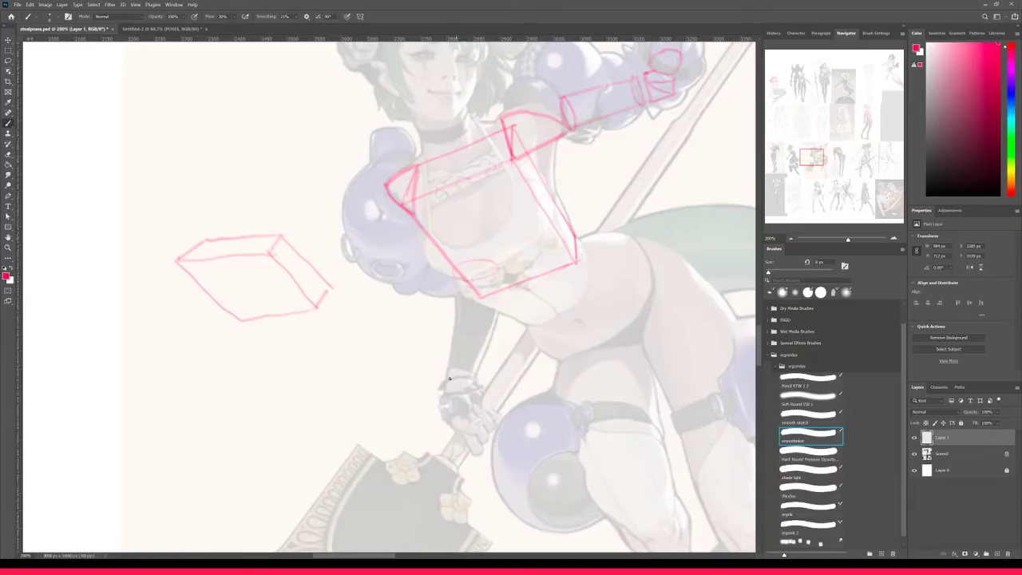
drag(447, 373, 468, 371)
drag(467, 375, 447, 375)
drag(452, 281, 447, 372)
key(ctrl+minus)
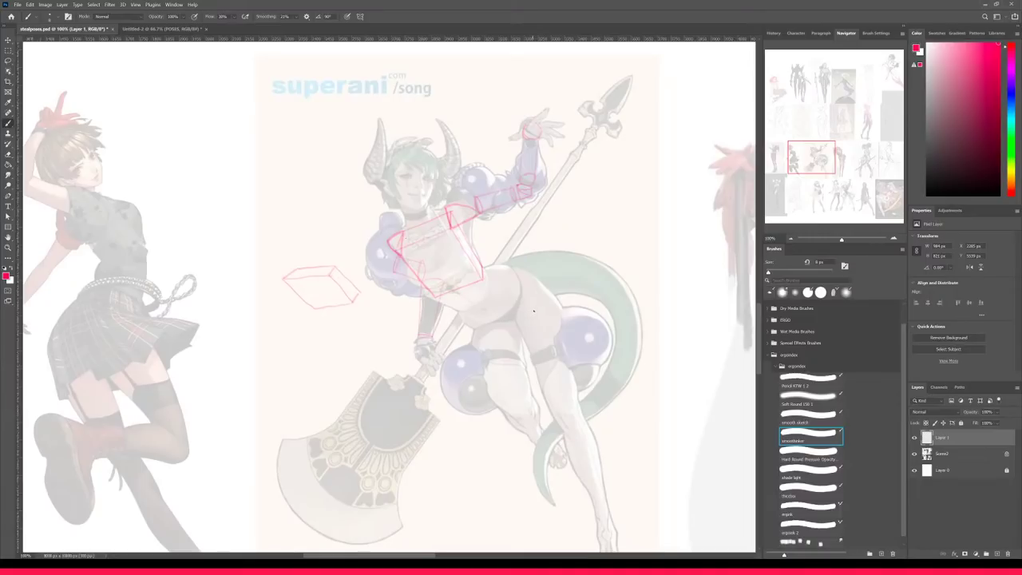
- Sketch a tilted box over the horned figure's pelvis with an oval side plane at the hip
key(ctrl+plus)
key(ctrl+minus)
key(bracketright)
drag(468, 325, 519, 289)
key(ctrl+z)
key(ctrl+z)
key(ctrl+z)
drag(517, 289, 525, 285)
drag(511, 271, 518, 289)
drag(516, 323, 542, 298)
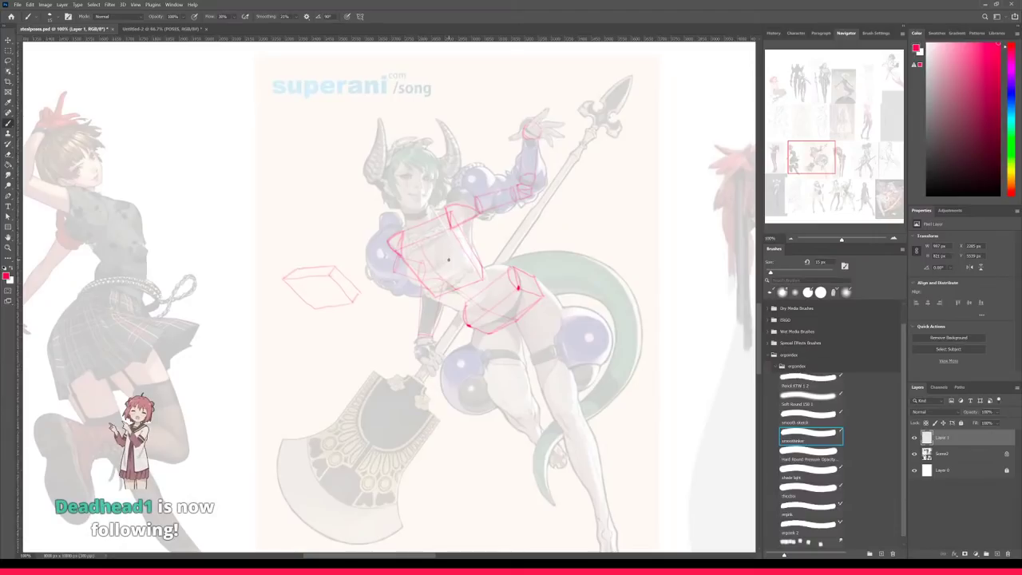
- Toggle the reference layer off and on to check the torso, arm and pelvis forms
click(915, 455)
click(915, 454)
click(915, 455)
click(915, 455)
click(914, 455)
click(915, 454)
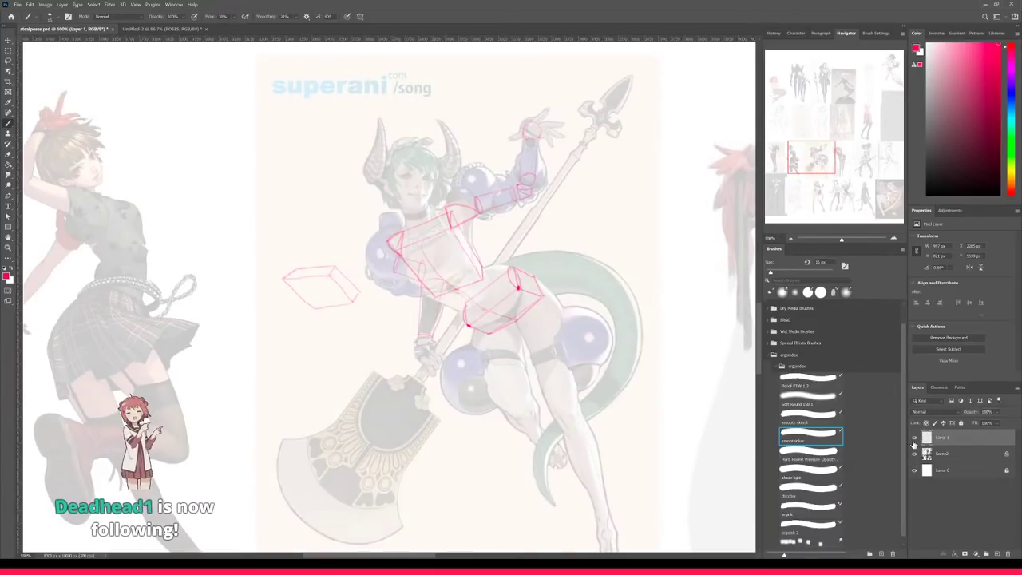
- Rotate the canvas to straighten the figure and draw a tapered cylinder over the straight leg's thigh
key(r)
mouse_move(569, 329)
mouse_down()
mouse_move(556, 357)
mouse_move(557, 297)
mouse_move(570, 282)
mouse_move(537, 292)
mouse_move(568, 290)
mouse_up()
key(b)
key(])
key(])
key(ctrl+z)
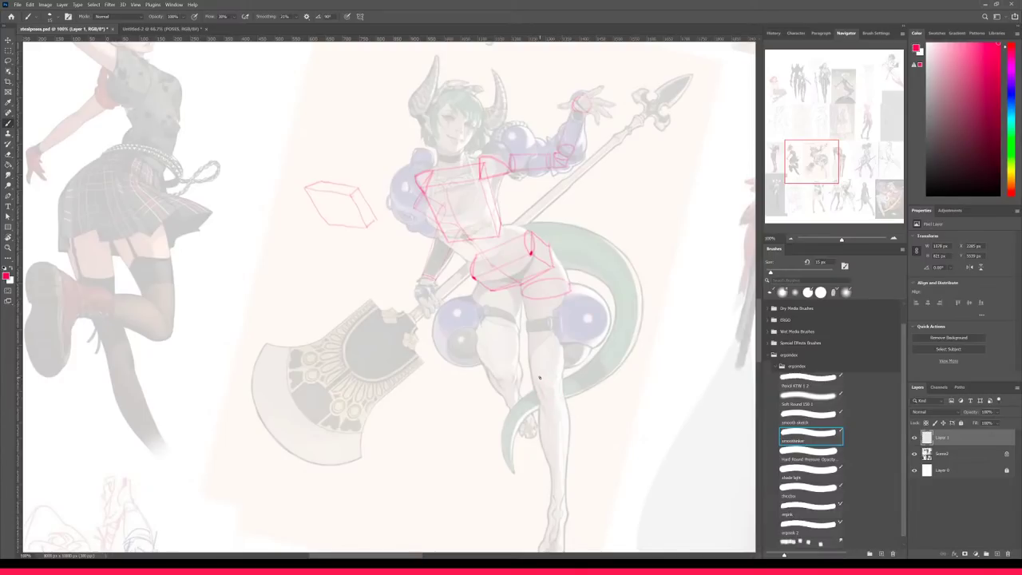
drag(535, 376, 563, 372)
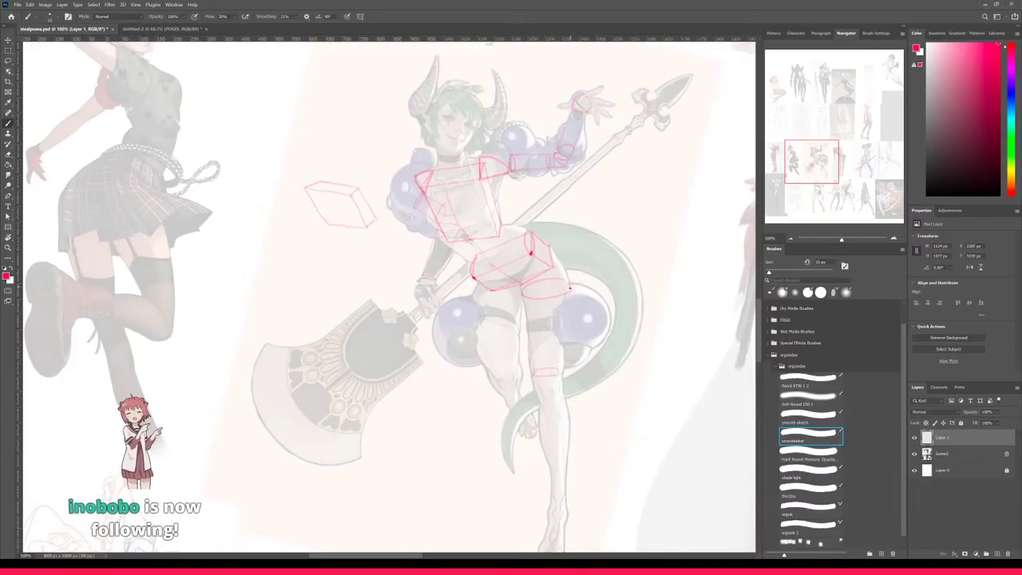
drag(548, 372, 567, 377)
key(bracketright)
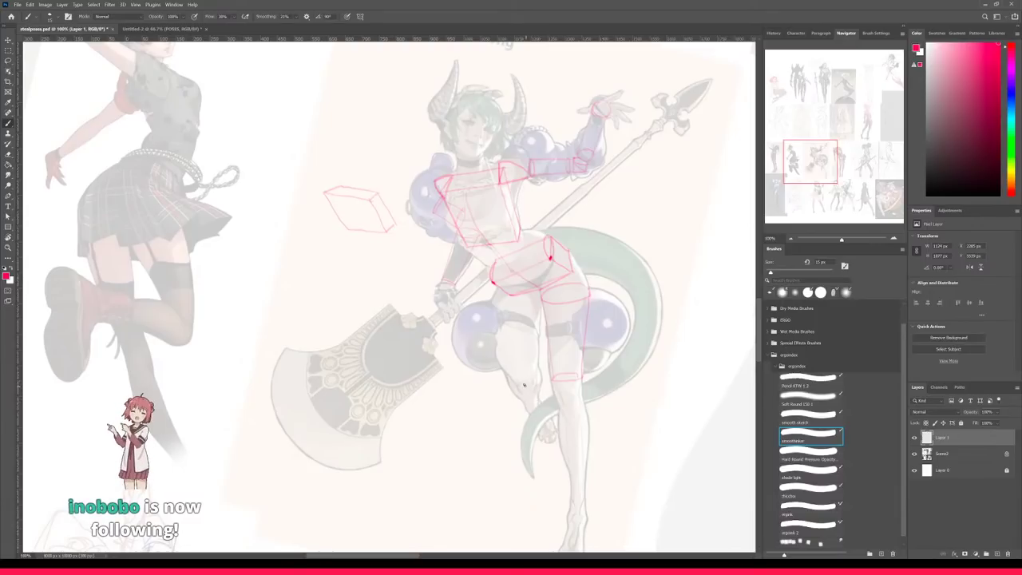
- Block in the bent leg with a thigh cylinder and small boxy and rounded forms for the knee and foreshortened lower leg
mouse_move(512, 380)
mouse_down()
mouse_move(519, 391)
mouse_move(532, 377)
mouse_move(536, 388)
mouse_up()
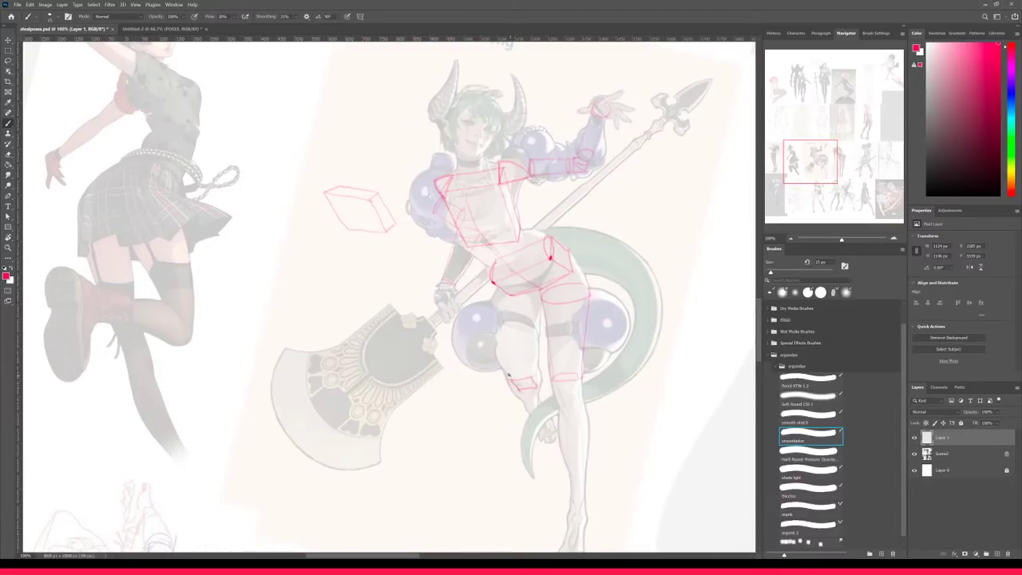
mouse_move(529, 367)
mouse_down()
mouse_move(537, 385)
mouse_move(539, 377)
mouse_up()
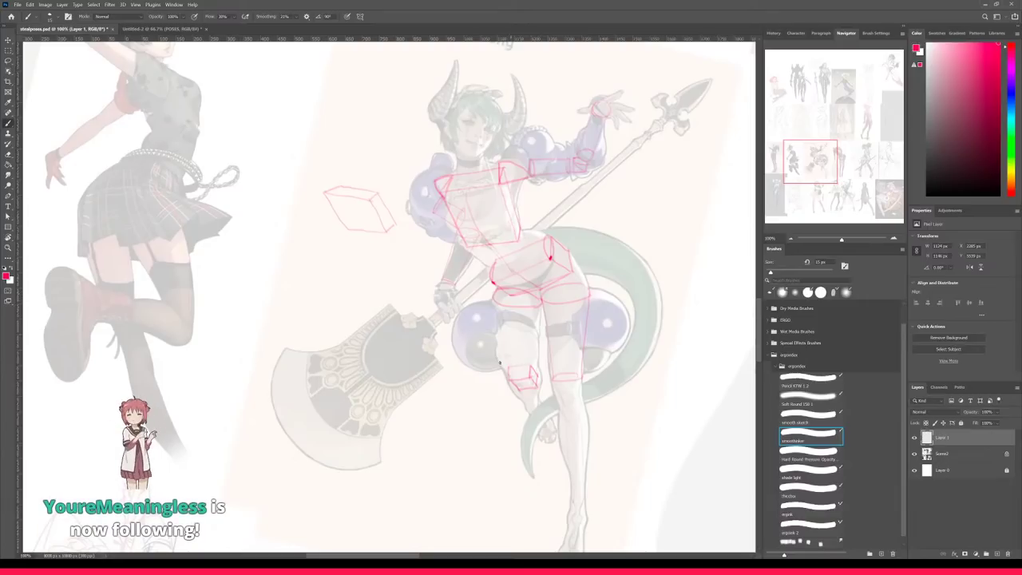
drag(496, 361, 533, 357)
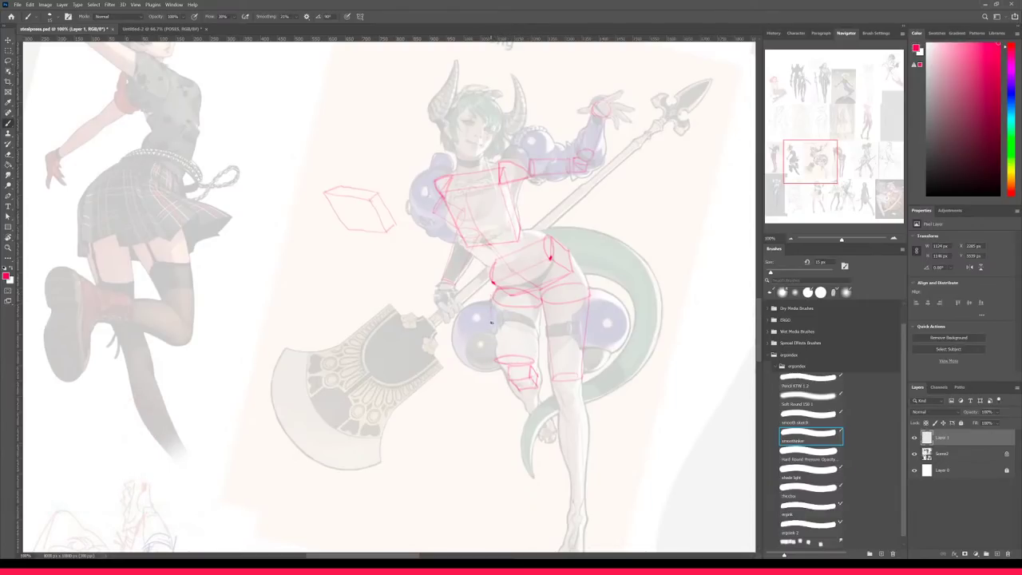
key(ctrl+z)
drag(495, 300, 496, 360)
drag(539, 307, 533, 363)
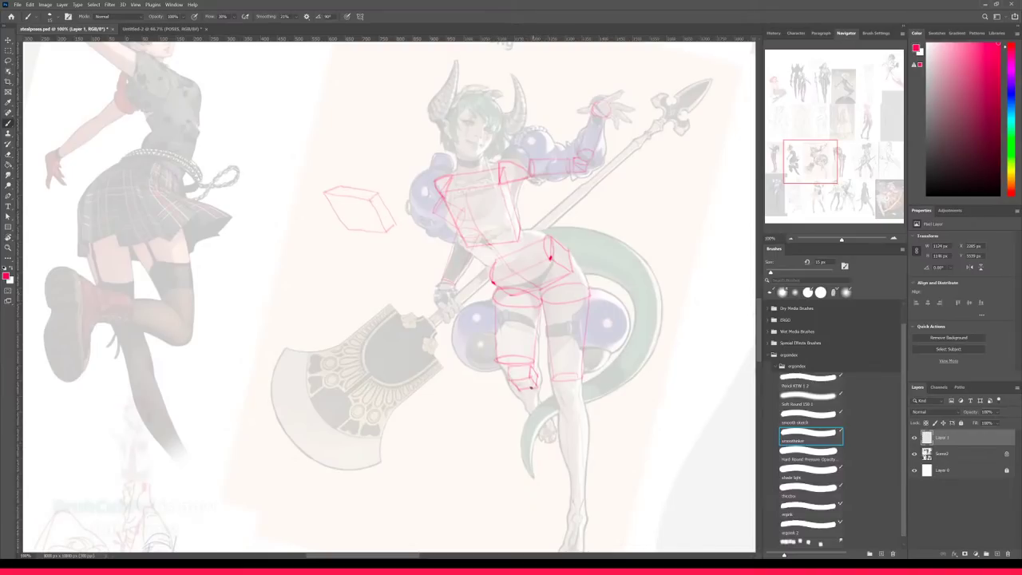
drag(531, 387, 523, 397)
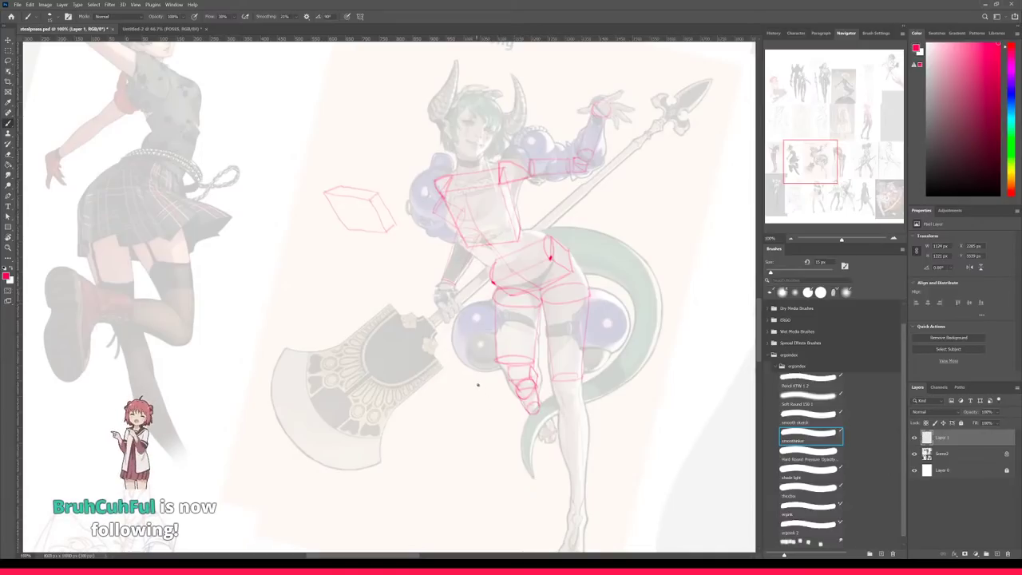
- Draw a tapered cylinder over the straight leg's shin, from below the knee to the ankle
mouse_move(570, 408)
mouse_down()
mouse_move(554, 304)
mouse_move(566, 300)
mouse_up()
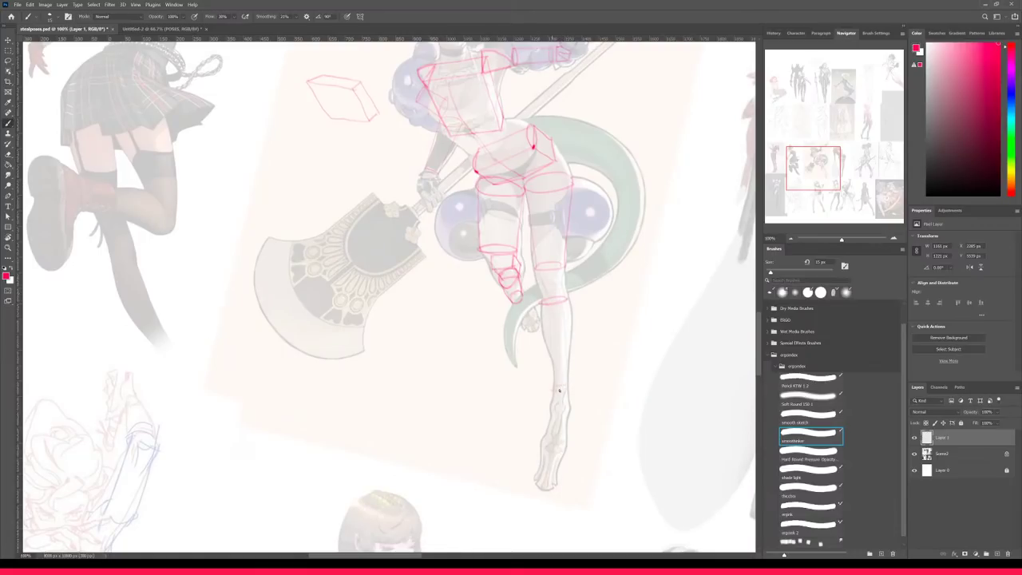
drag(570, 385, 554, 386)
drag(543, 303, 557, 389)
drag(566, 300, 569, 390)
key(ctrl+plus)
key(ctrl+minus)
- Hide the reference layer to inspect the figure's box and cylinder forms on their own
mouse_move(518, 276)
mouse_down()
mouse_move(508, 289)
mouse_move(527, 381)
mouse_up()
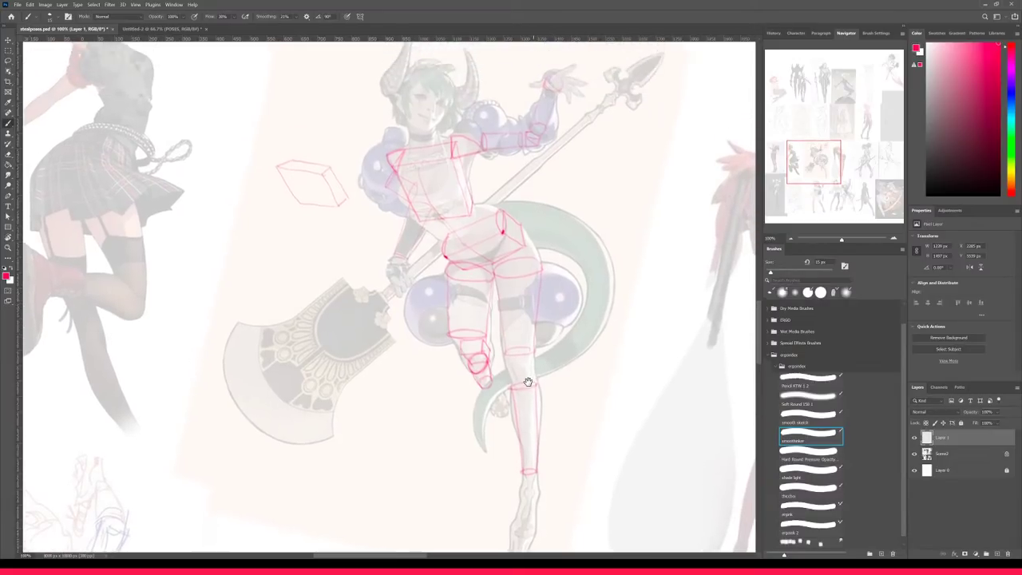
drag(523, 211, 518, 295)
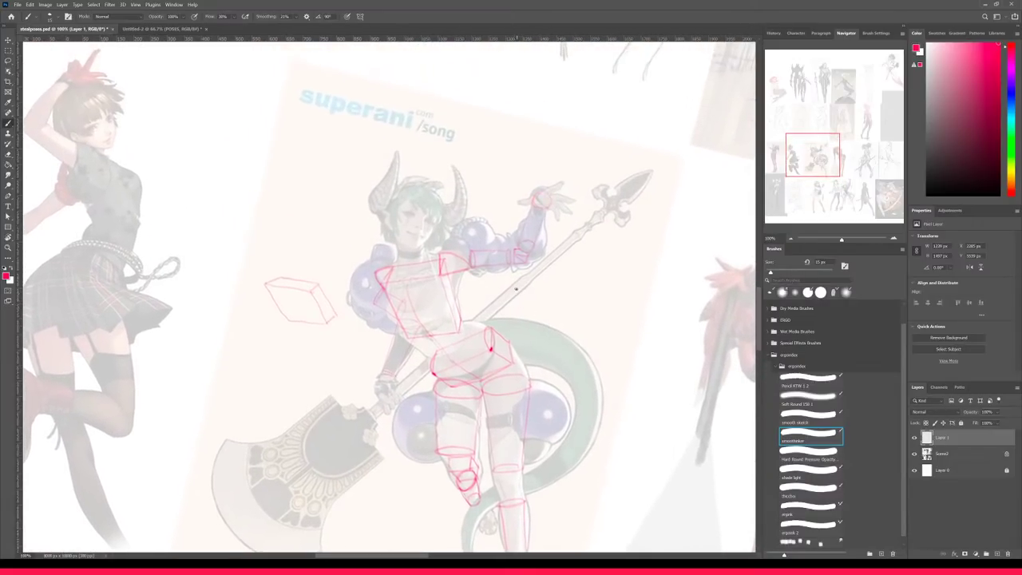
key(ctrl+minus)
drag(515, 423, 527, 378)
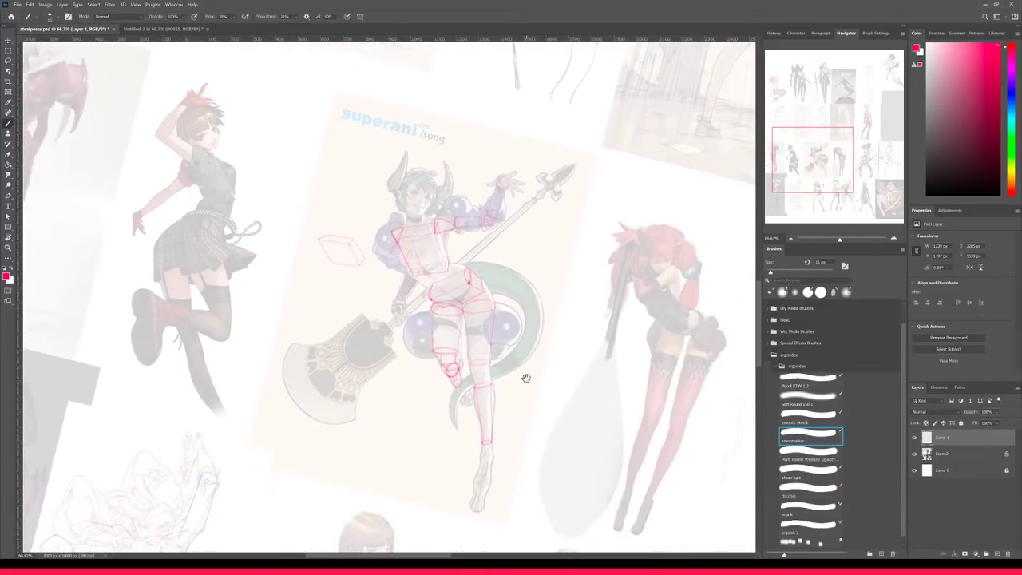
click(914, 453)
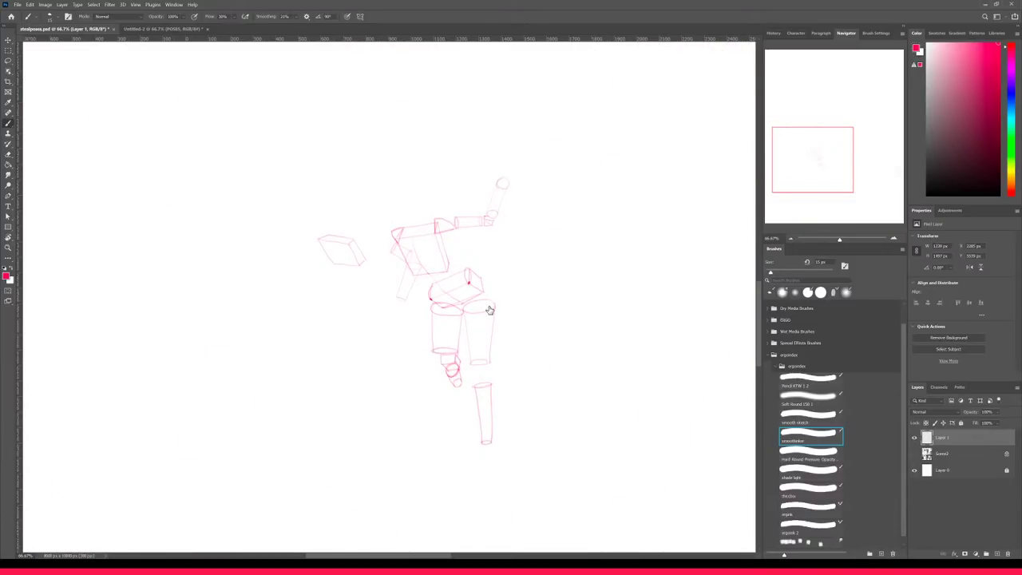
- Reinforce the outer edge of the straight leg's thigh cylinder with a darker line
key(ctrl+plus)
key(])
key([)
key([)
key(bracketleft)
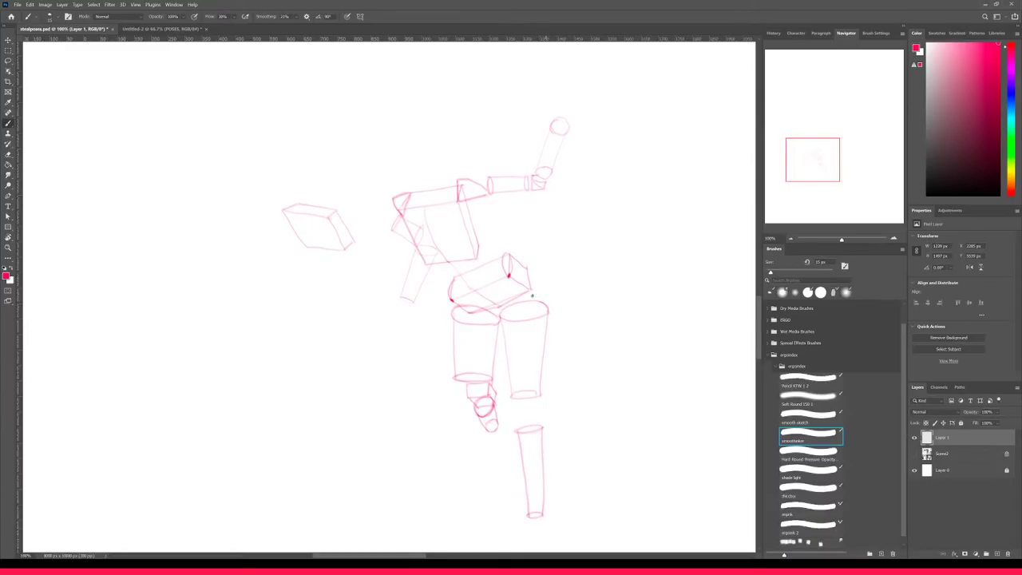
key(ctrl+plus)
key(ctrl+minus)
mouse_move(548, 311)
mouse_down()
mouse_move(540, 427)
mouse_move(527, 410)
mouse_move(515, 424)
mouse_move(514, 406)
mouse_move(542, 428)
mouse_move(543, 516)
mouse_up()
key(ctrl+z)
key(ctrl+minus)
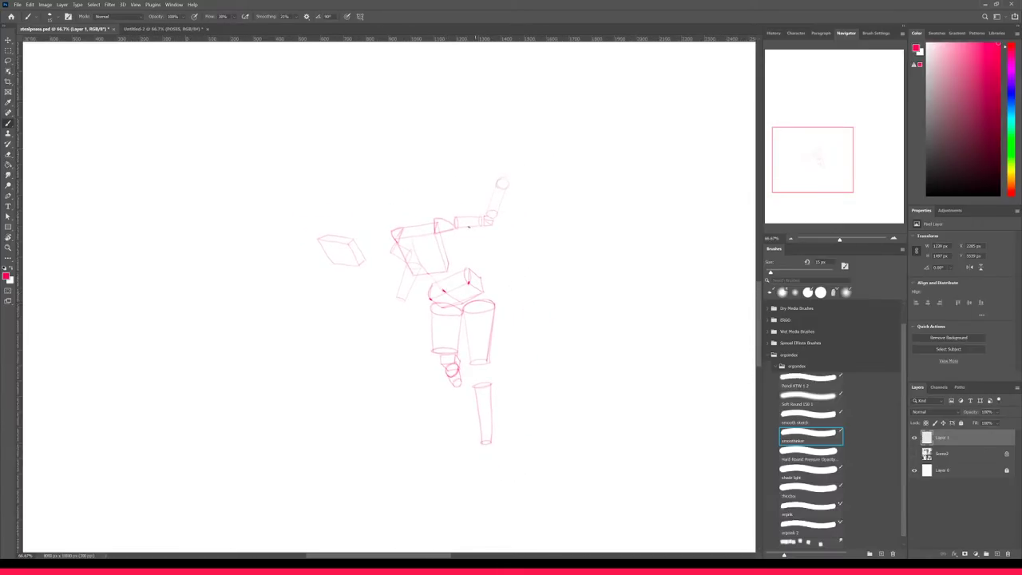
- Show the reference layer again and sketch the head with a rounded skull, a forehead curve and a tapered face
click(914, 452)
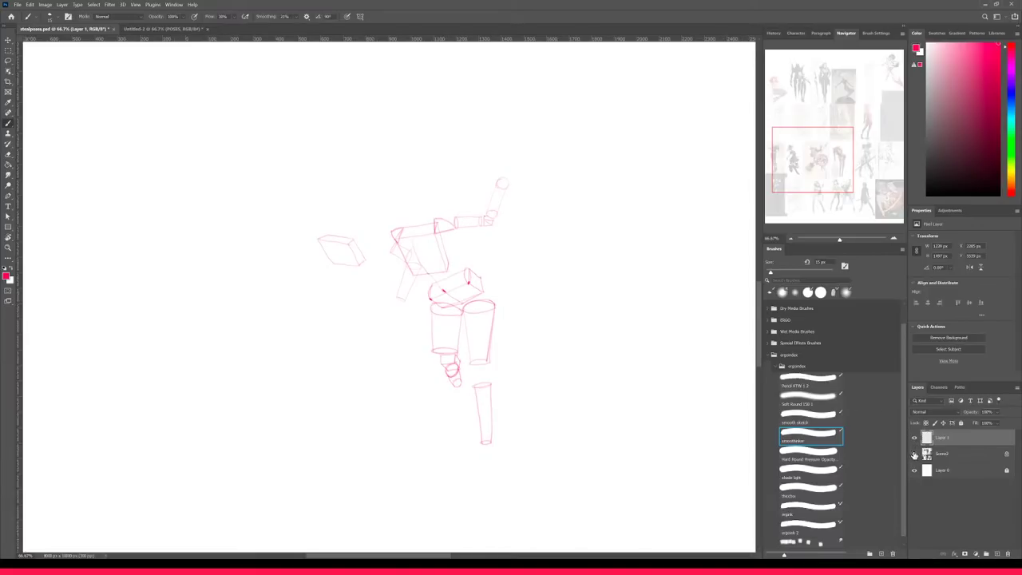
scroll(434, 173, up, 5)
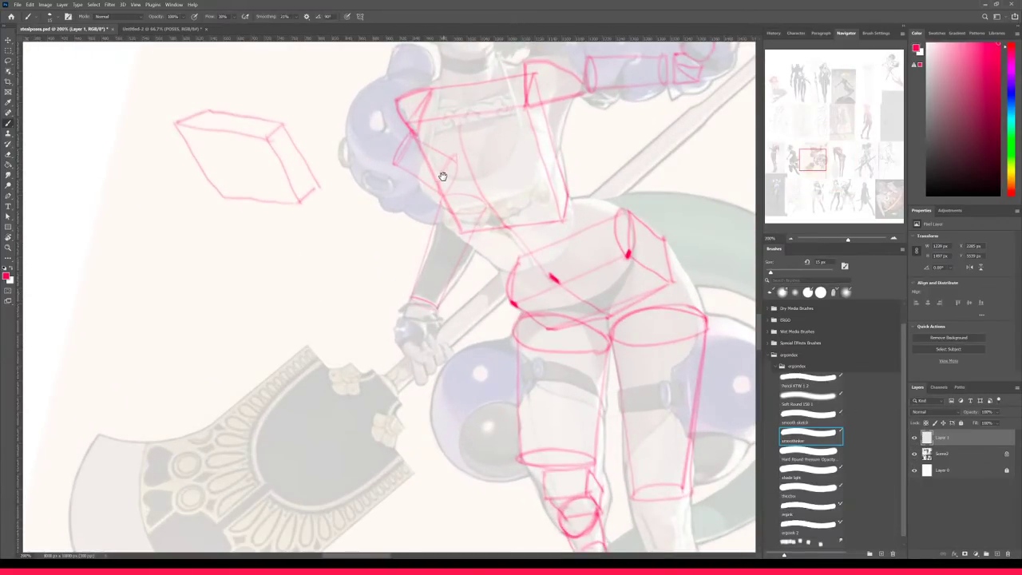
drag(440, 210, 420, 387)
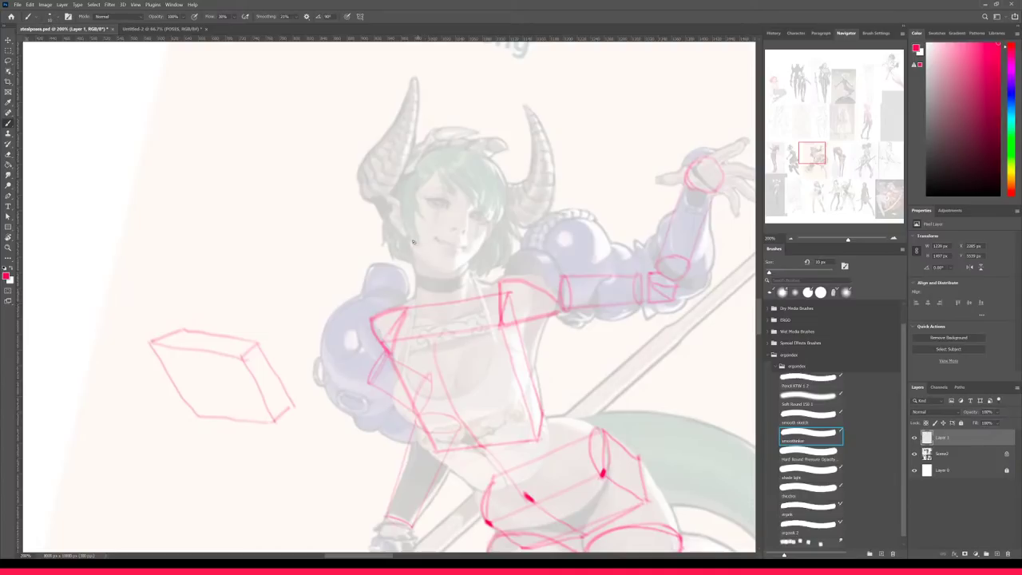
drag(404, 234, 450, 276)
key(])
mouse_move(403, 226)
mouse_down()
mouse_move(445, 148)
mouse_move(428, 151)
mouse_move(493, 156)
mouse_move(503, 198)
mouse_move(451, 274)
mouse_up()
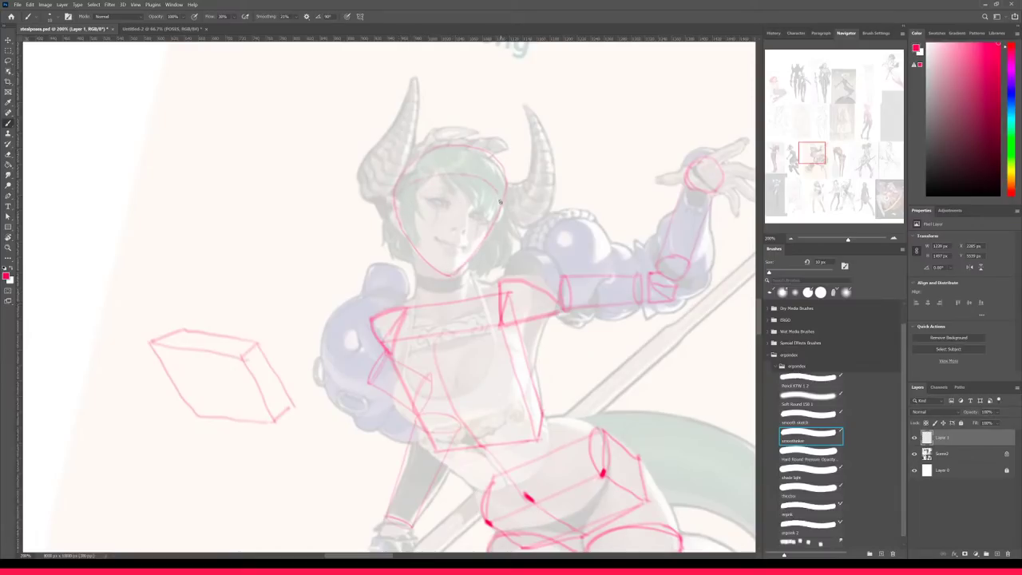
mouse_move(499, 210)
mouse_down()
mouse_move(416, 184)
mouse_move(397, 204)
mouse_up()
key(ctrl+z)
drag(479, 193, 448, 272)
key(ctrl+minus)
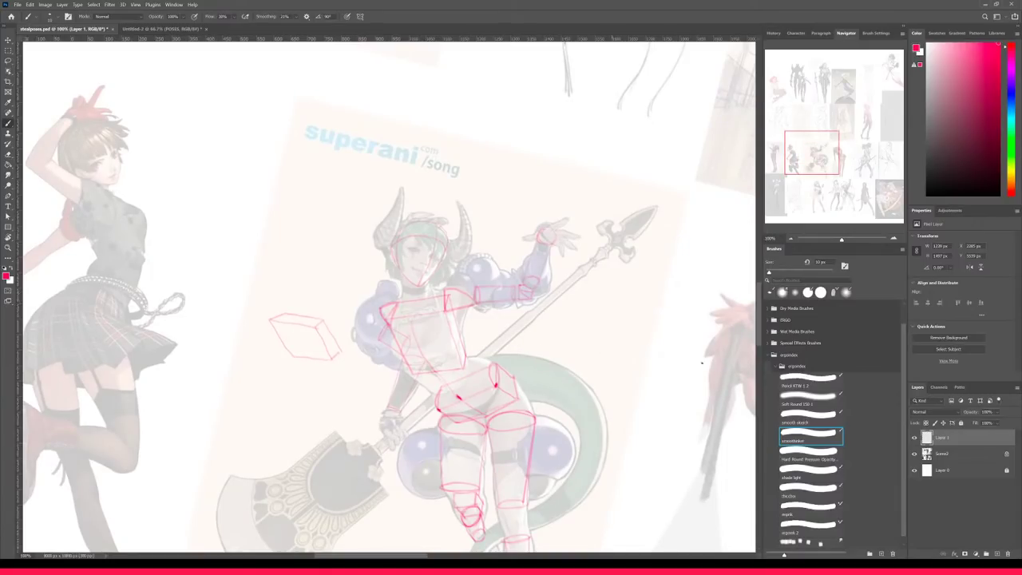
- Hide the reference layer and examine the whole simplified figure with its new head form
click(915, 453)
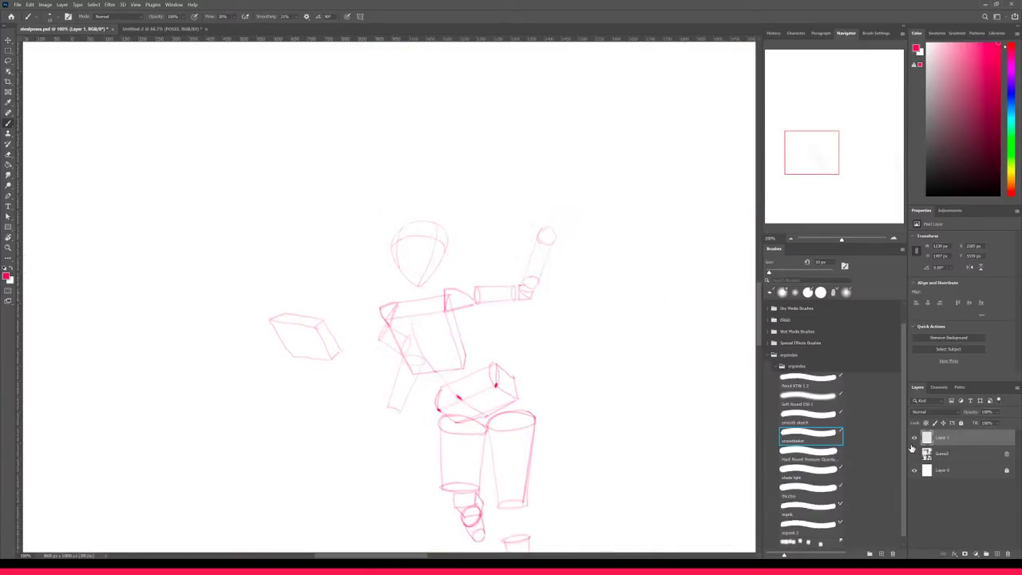
key(ctrl+minus)
drag(504, 404, 515, 328)
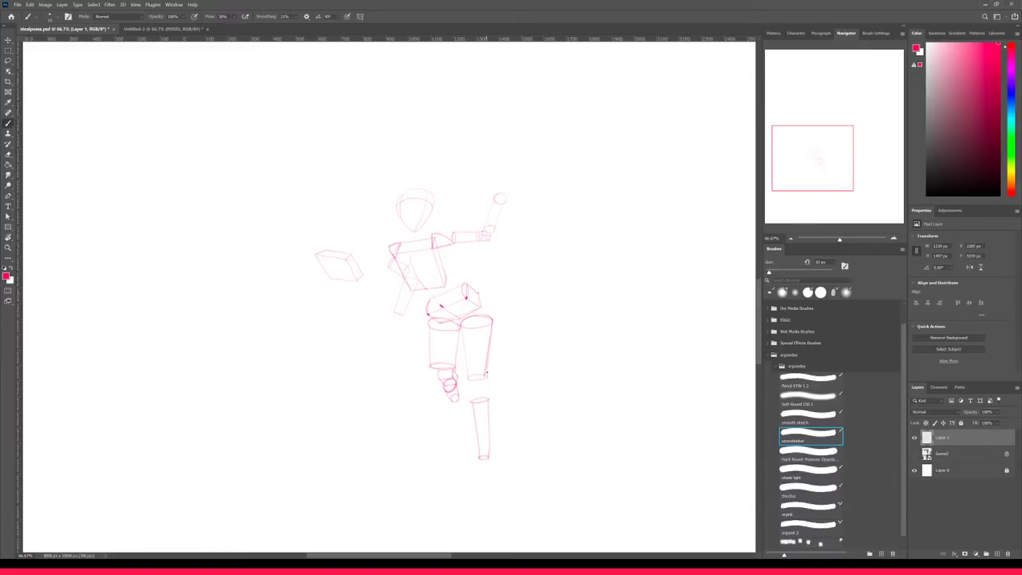
key(ctrl+plus)
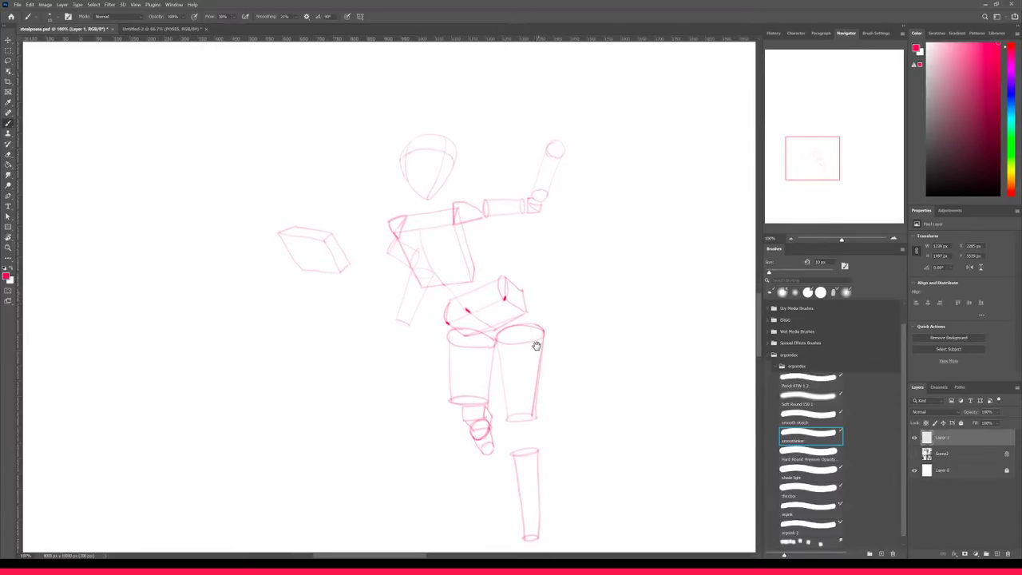
- Compare the horned figure's box and cylinder forms with the faded reference by alternately hiding and showing the layers
drag(536, 345, 450, 333)
key(ctrl+minus)
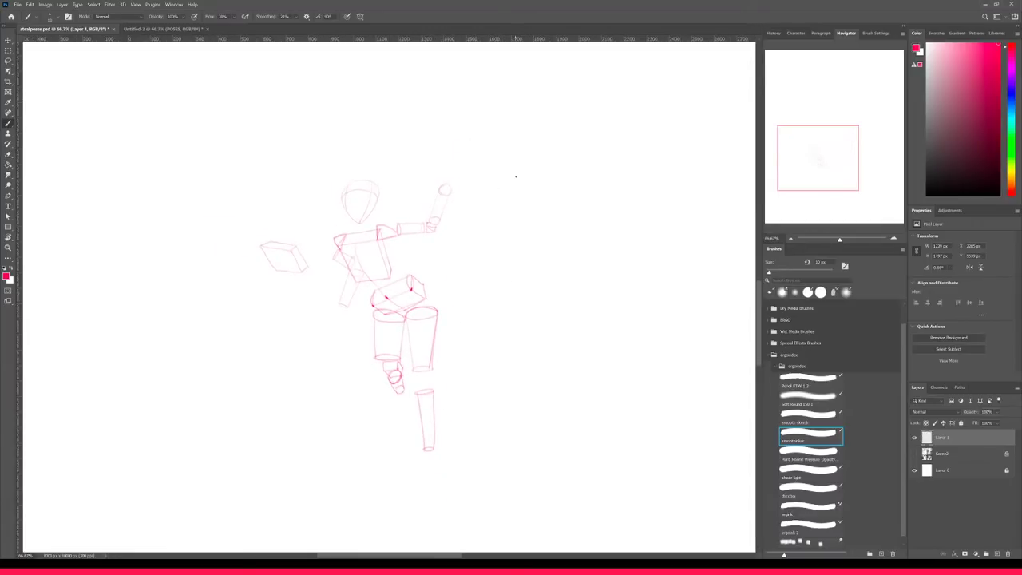
key(ctrl+z)
key(ctrl+plus)
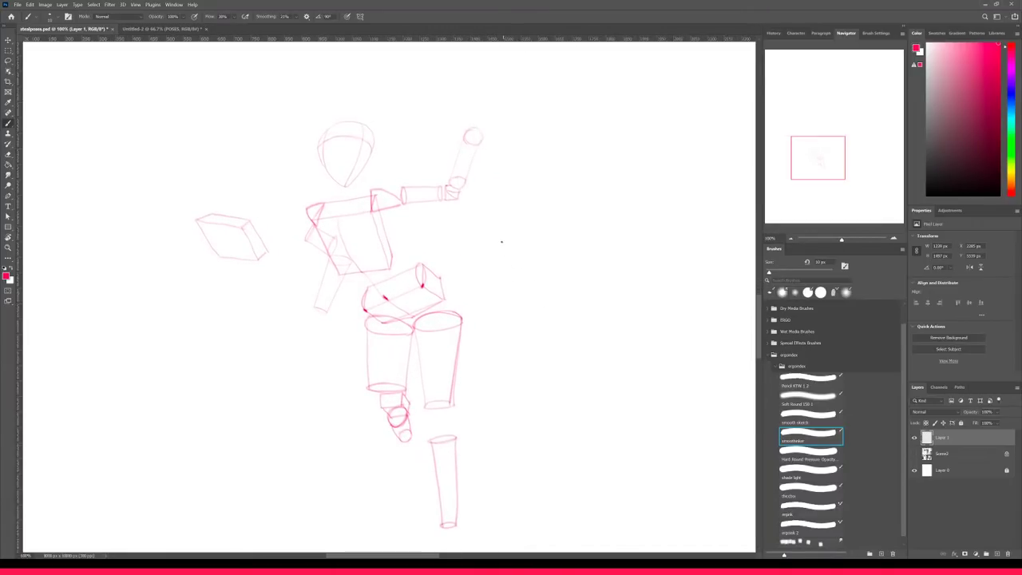
key(ctrl+minus)
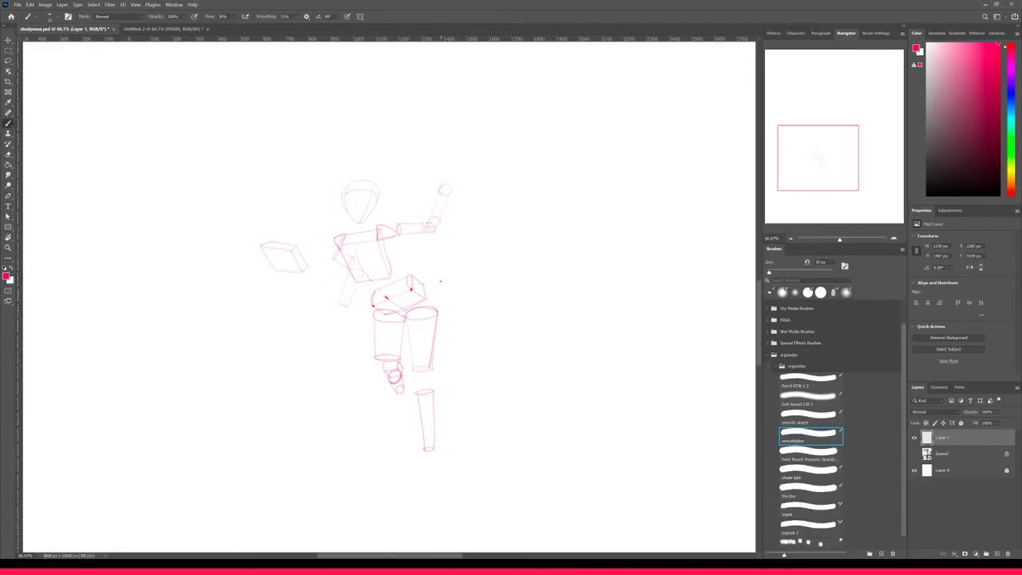
click(914, 454)
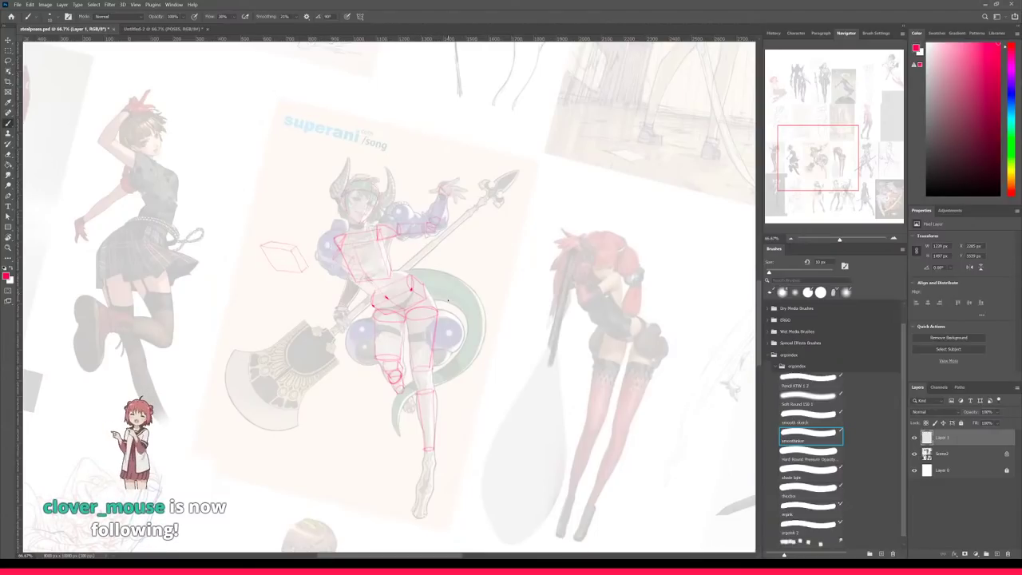
click(914, 437)
click(915, 438)
click(915, 454)
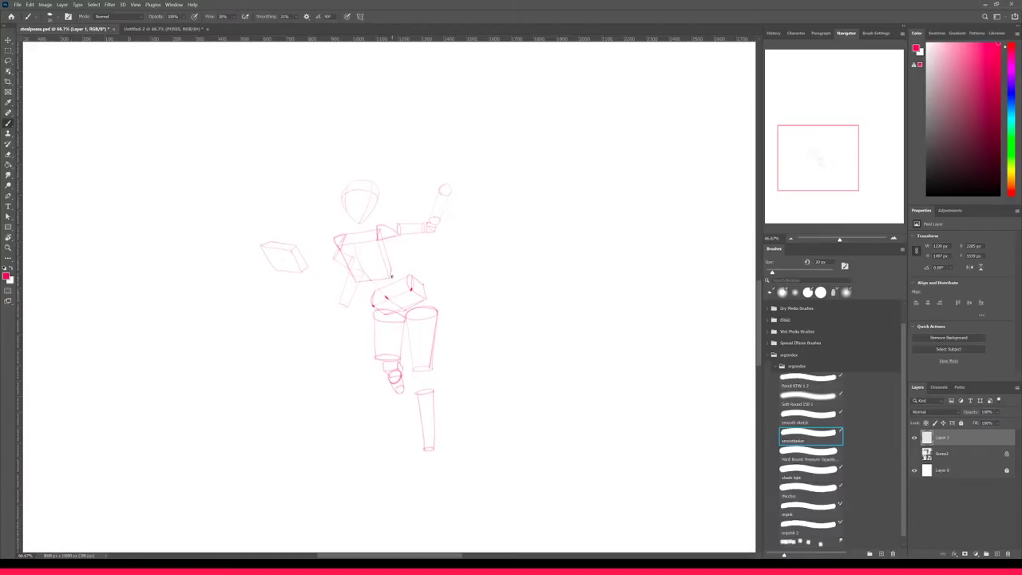
click(914, 453)
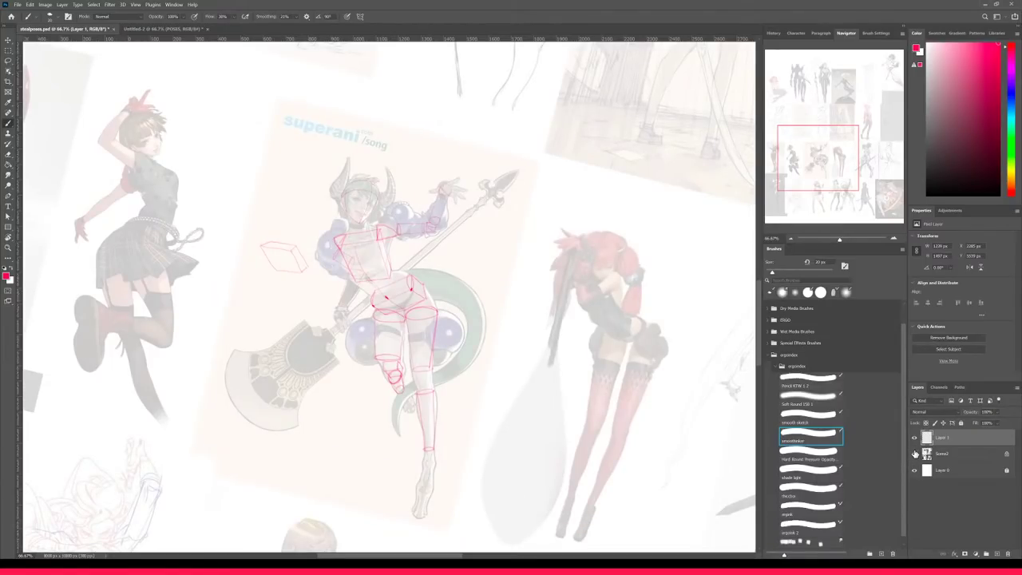
drag(167, 144, 182, 124)
key(ctrl+z)
key(ctrl+plus)
key(ctrl+minus)
- Rotate the canvas so the reference sheet is upright, and frame the bent-over red-haired figure at 100%
mouse_move(420, 410)
mouse_down()
mouse_move(499, 399)
mouse_move(498, 365)
mouse_up()
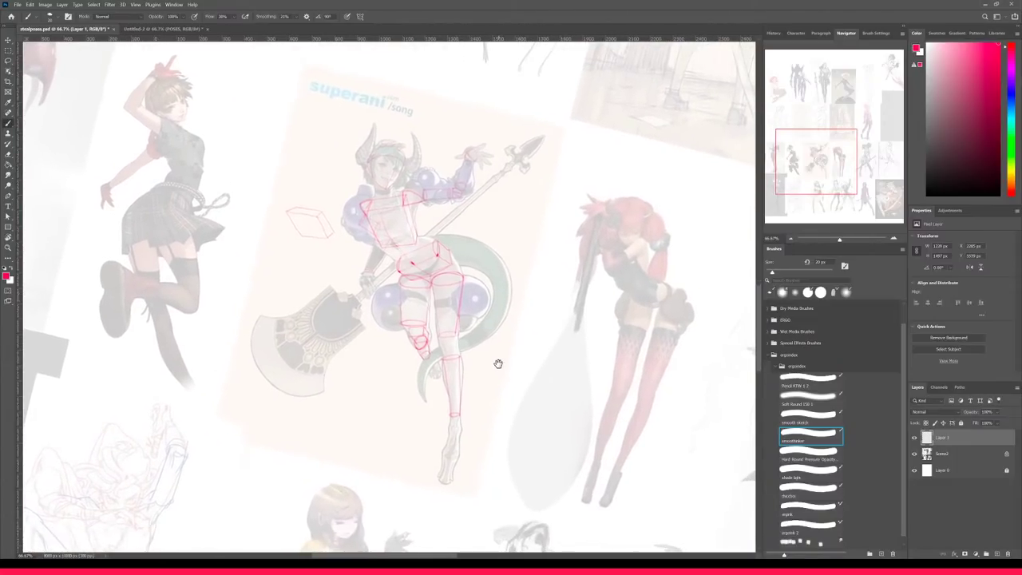
key(ctrl+minus)
scroll(508, 371, down, 1)
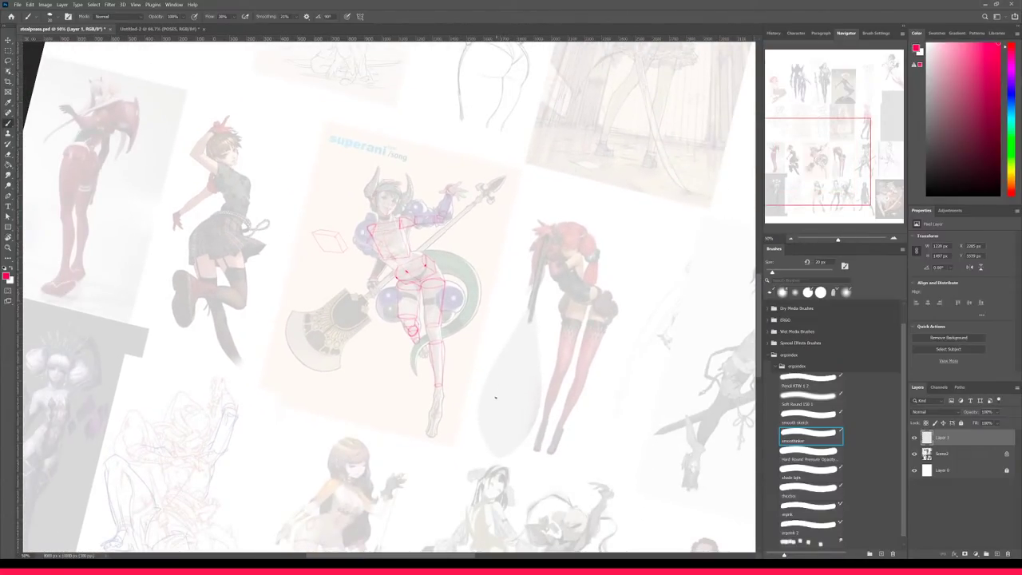
key(r)
drag(503, 392, 507, 381)
drag(470, 415, 415, 401)
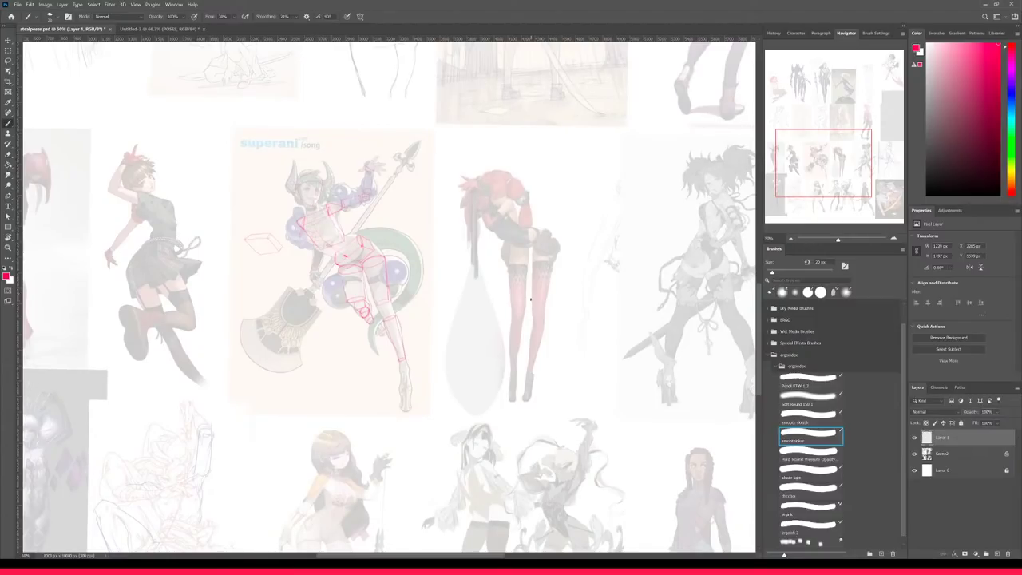
scroll(497, 294, up, 1)
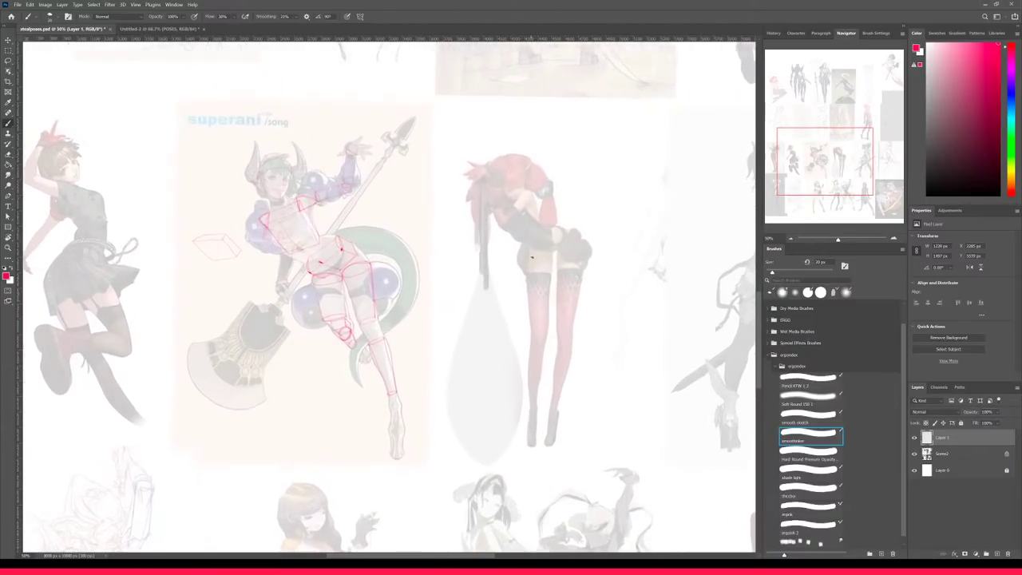
scroll(539, 228, up, 1)
scroll(531, 234, up, 1)
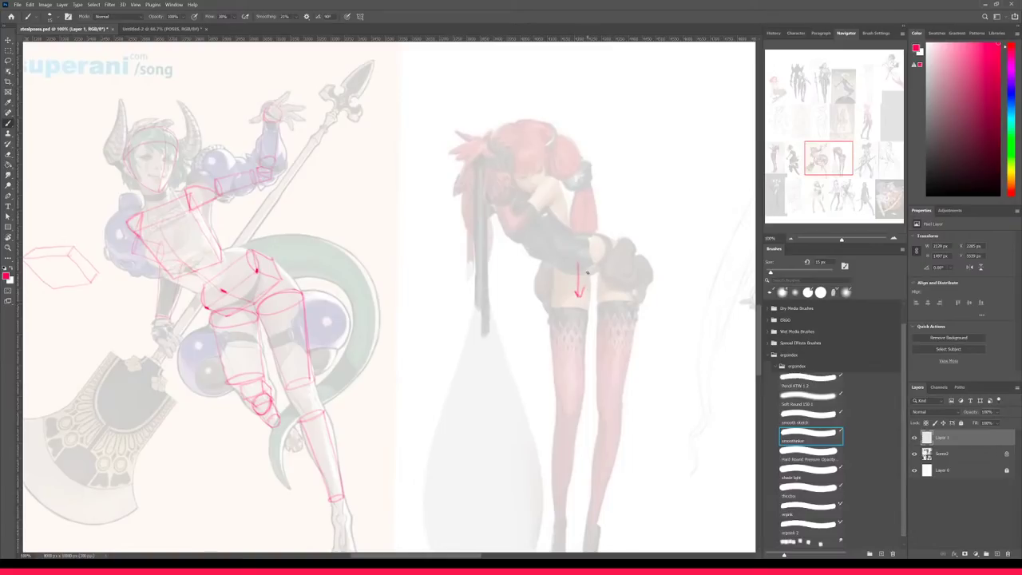
drag(533, 239, 507, 262)
mouse_move(508, 250)
mouse_down()
mouse_move(560, 251)
mouse_move(571, 234)
mouse_move(565, 247)
mouse_move(526, 254)
mouse_move(567, 249)
mouse_up()
key(ctrl+z)
key(ctrl+z)
key(ctrl+z)
key(ctrl+z)
- Sketch a tilted box over the red-haired figure's leaning torso and add a ball at the horned figure's waist
mouse_move(571, 234)
mouse_down()
mouse_move(556, 185)
mouse_move(546, 192)
mouse_up()
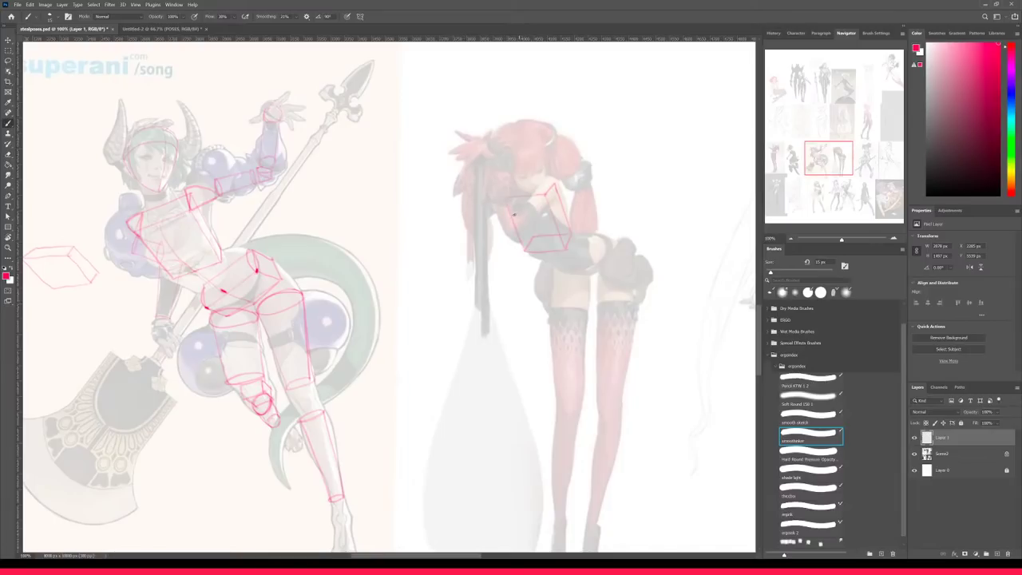
mouse_move(503, 196)
mouse_down()
mouse_move(523, 182)
mouse_move(555, 183)
mouse_up()
key(ctrl+z)
mouse_move(593, 239)
mouse_down()
mouse_move(593, 255)
mouse_move(559, 270)
mouse_up()
key(e)
key(b)
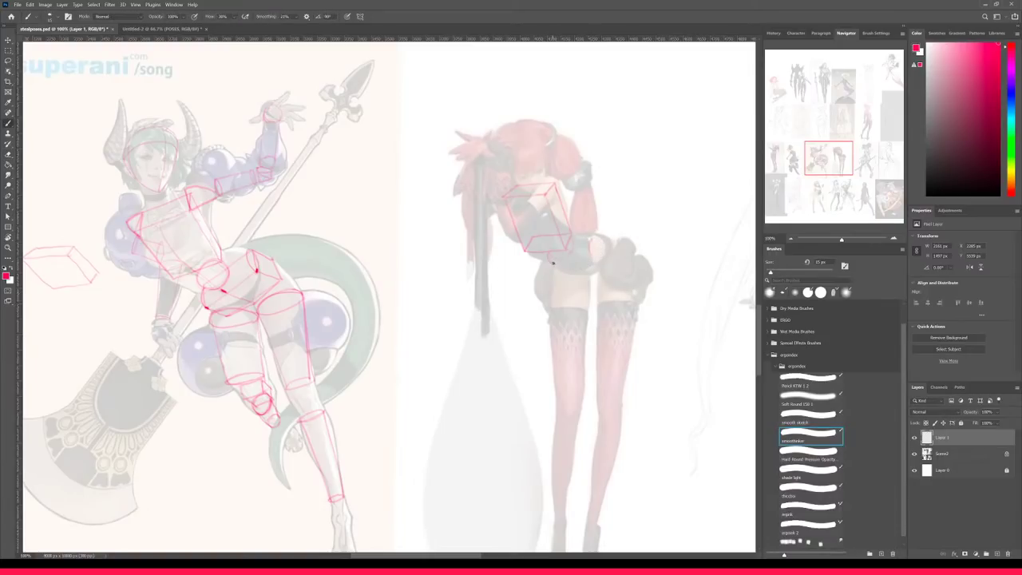
mouse_move(559, 266)
mouse_down()
mouse_move(588, 262)
mouse_move(569, 239)
mouse_move(596, 239)
mouse_up()
key(ctrl+z)
drag(620, 247, 615, 261)
key(ctrl+z)
key(e)
key(b)
key(b)
key(e)
key(b)
key(bracketright)
mouse_move(591, 238)
mouse_down()
mouse_move(621, 242)
mouse_move(617, 234)
mouse_move(592, 258)
mouse_move(618, 260)
mouse_up()
key(ctrl+z)
key(ctrl+z)
- Sketch a flat box for the red-haired figure's pelvis beside the torso box, reworking its outer end
drag(563, 266, 619, 264)
key(e)
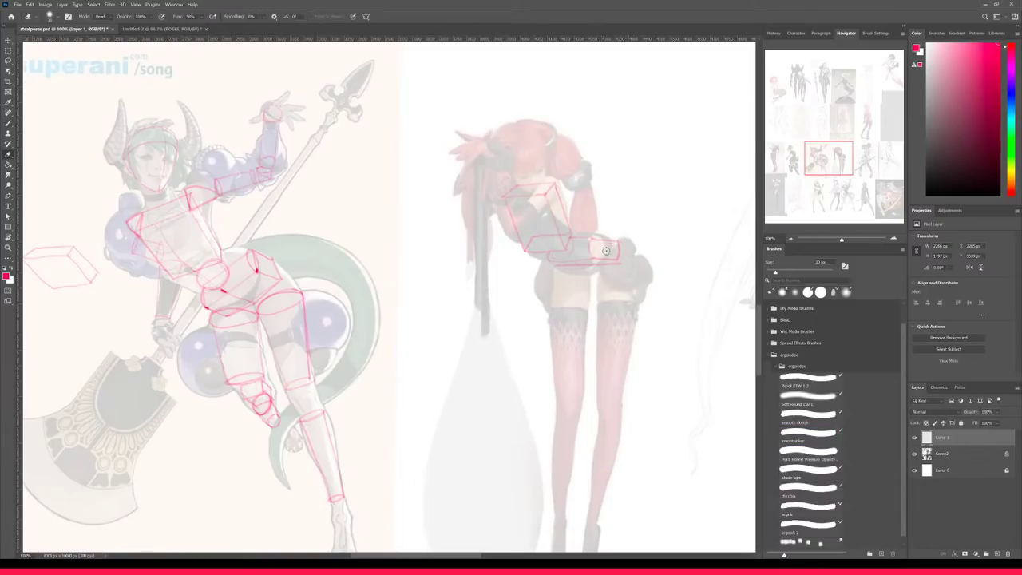
mouse_move(624, 260)
mouse_down()
mouse_move(607, 242)
mouse_move(622, 244)
mouse_move(593, 237)
mouse_up()
key(b)
drag(620, 241, 622, 263)
key(ctrl+z)
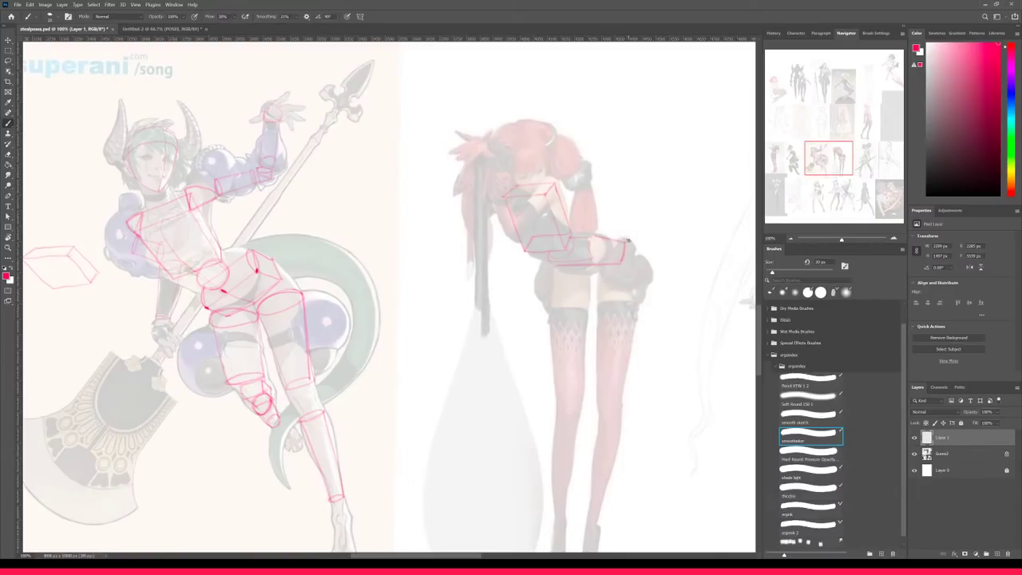
- Clean up the pelvis box with the eraser and redraw its lower edge near the torso box
key(bracketright)
key(e)
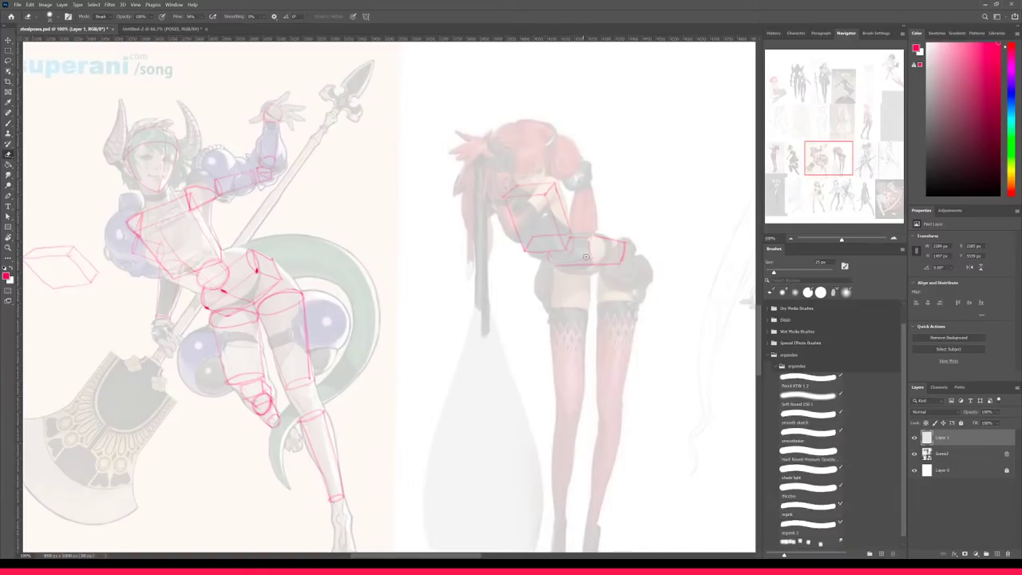
key(b)
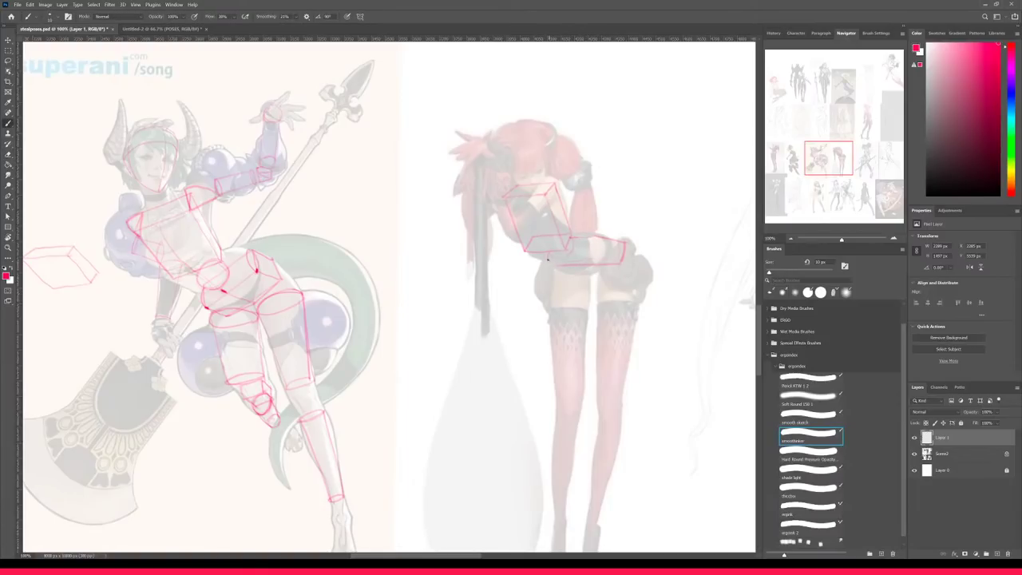
drag(548, 261, 578, 266)
- Sketch a tapered thigh cylinder from the hip to the knee on the red-haired figure's right-hand leg
drag(600, 283, 597, 224)
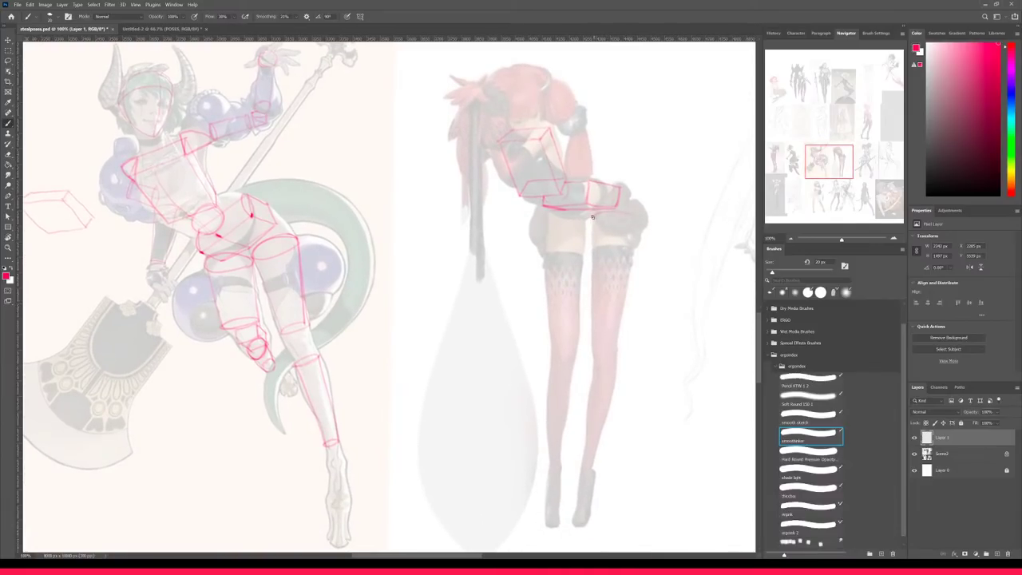
key(bracketleft)
drag(593, 257, 593, 330)
drag(593, 330, 617, 333)
drag(636, 218, 618, 334)
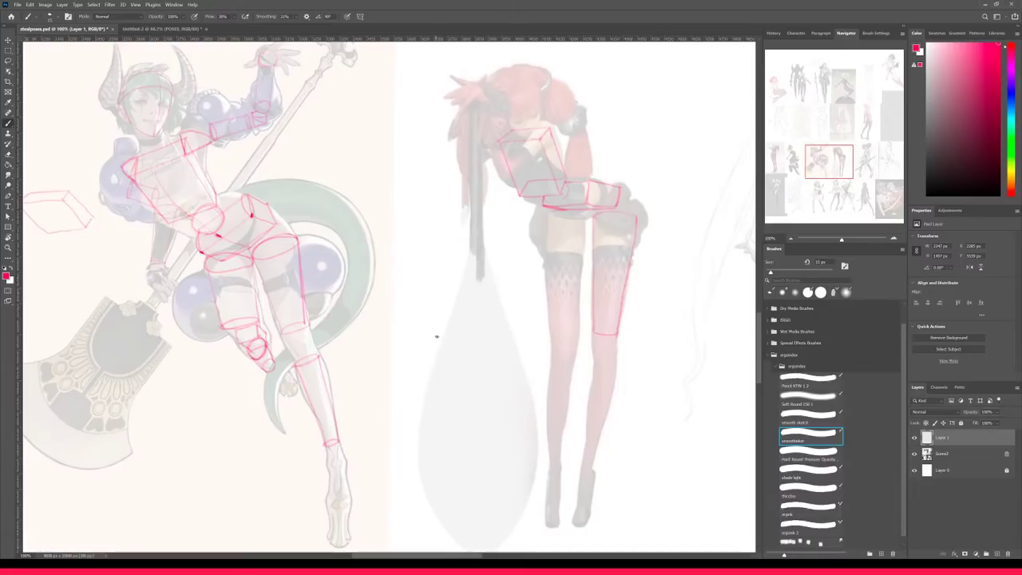
- Try ovals for the short-haired figure's chest and hips and a contour for the bent leg, checking them without the reference
drag(254, 242, 513, 242)
drag(295, 293, 449, 290)
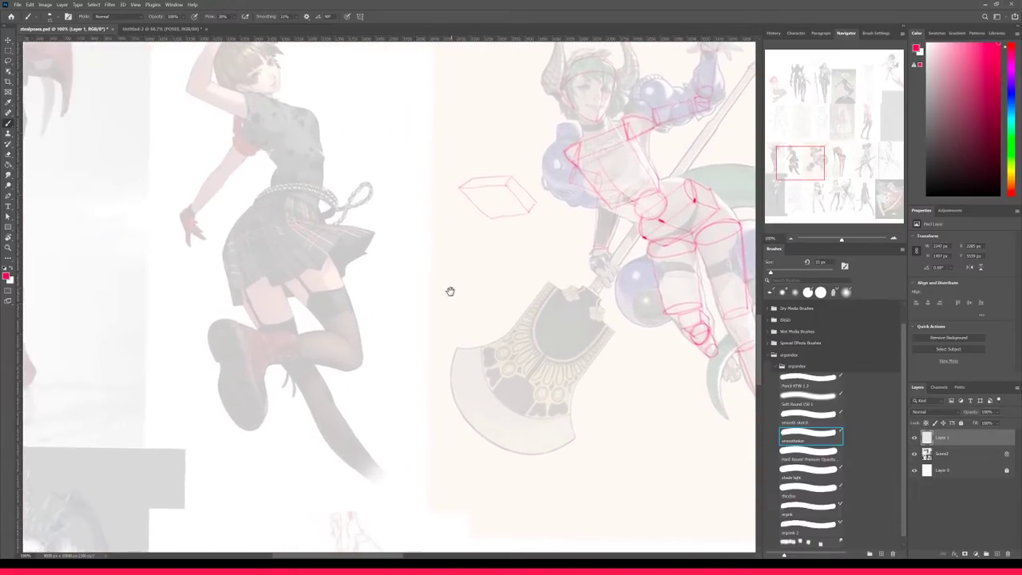
mouse_move(283, 188)
mouse_down()
mouse_move(217, 248)
mouse_move(244, 291)
mouse_move(319, 259)
mouse_move(312, 214)
mouse_move(267, 191)
mouse_up()
mouse_move(270, 105)
mouse_down()
mouse_move(244, 107)
mouse_move(279, 170)
mouse_move(323, 151)
mouse_move(267, 100)
mouse_up()
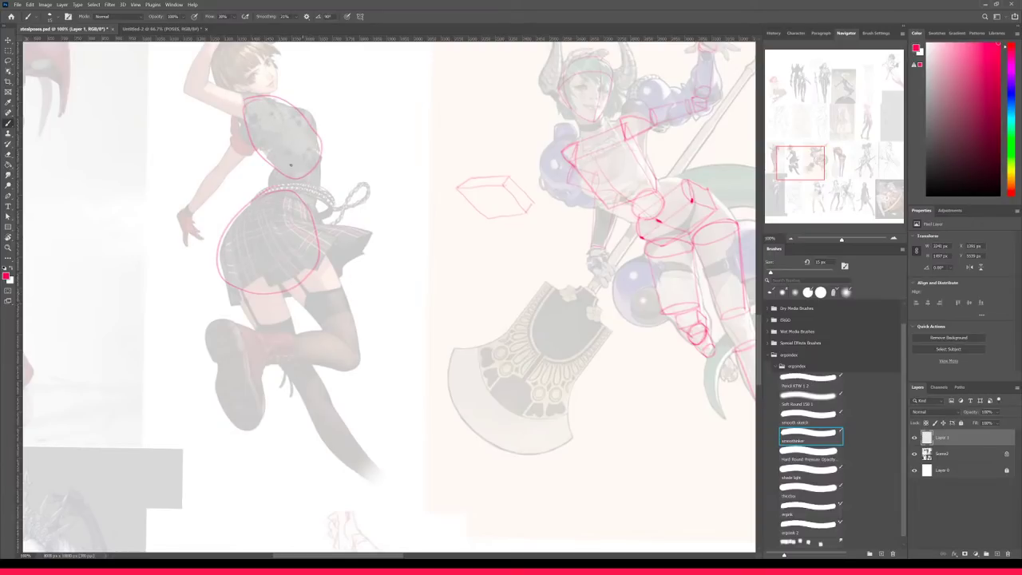
mouse_move(294, 291)
mouse_down()
mouse_move(331, 339)
mouse_move(342, 337)
mouse_move(352, 369)
mouse_move(268, 360)
mouse_move(256, 336)
mouse_move(330, 335)
mouse_up()
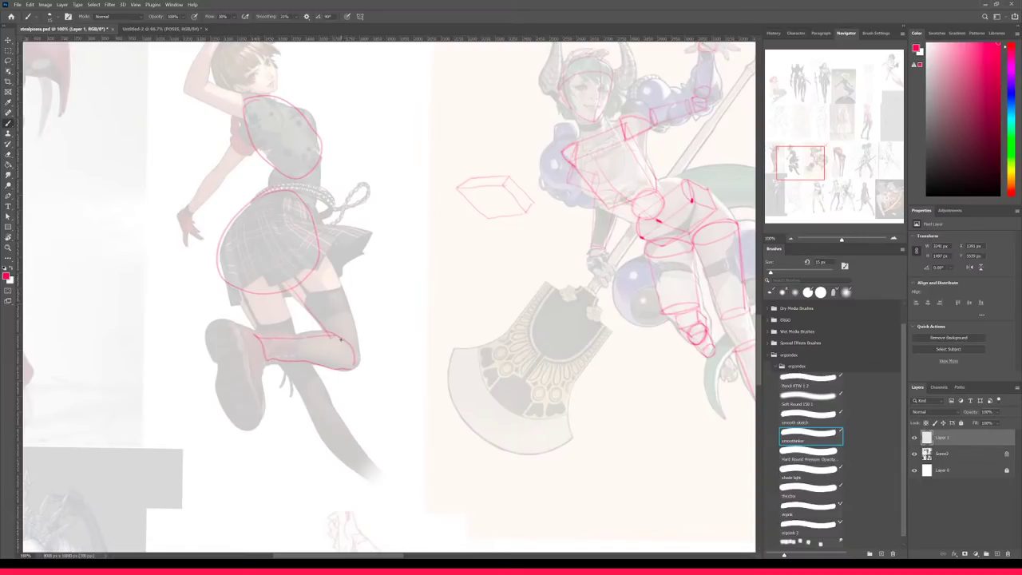
click(915, 454)
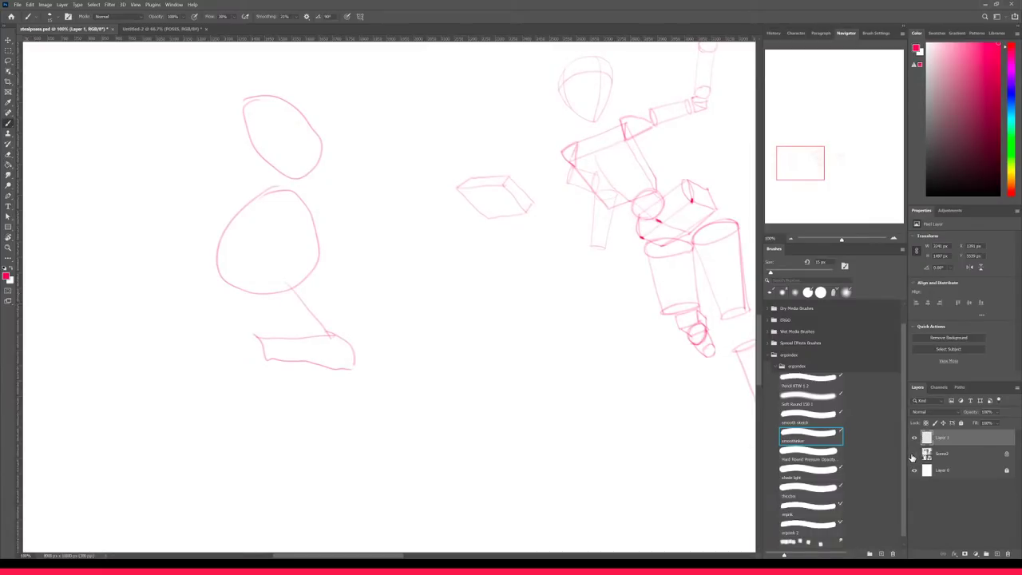
click(914, 454)
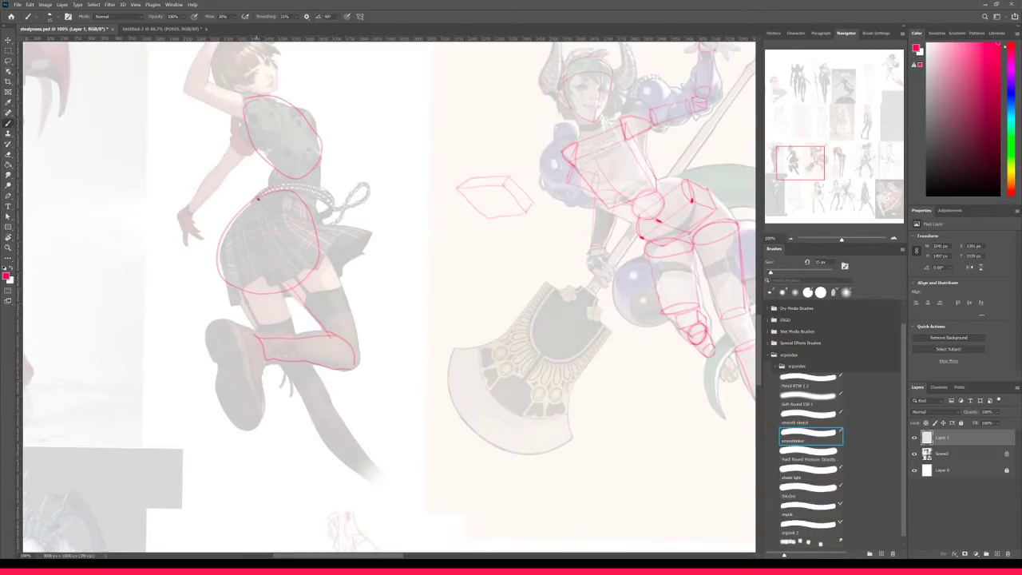
drag(243, 257, 275, 292)
drag(213, 265, 237, 229)
drag(314, 139, 310, 170)
mouse_move(250, 106)
mouse_down()
mouse_move(258, 137)
mouse_move(297, 177)
mouse_up()
key(ctrl+z)
key(ctrl+z)
key(ctrl+z)
key(ctrl+z)
key(ctrl+z)
key(ctrl+z)
key(ctrl+z)
- Try joining the chest and hip ovals with waist and thigh contours, and undo the whole trial sketch on the short-haired figure
drag(316, 165, 311, 216)
drag(276, 170, 255, 198)
drag(320, 247, 357, 363)
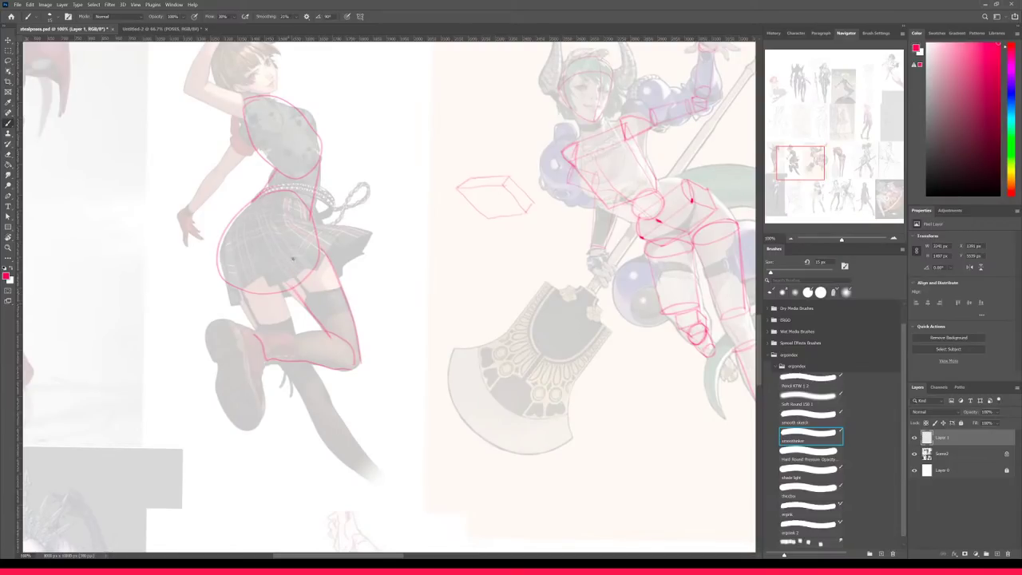
mouse_move(258, 252)
mouse_down()
mouse_move(291, 222)
mouse_move(249, 265)
mouse_move(218, 273)
mouse_up()
key(ctrl+z)
key(ctrl+z)
key(ctrl+z)
key(ctrl+z)
key(ctrl+z)
key(ctrl+z)
key(ctrl+z)
key(ctrl+z)
key(ctrl+z)
key(ctrl+z)
key(ctrl+z)
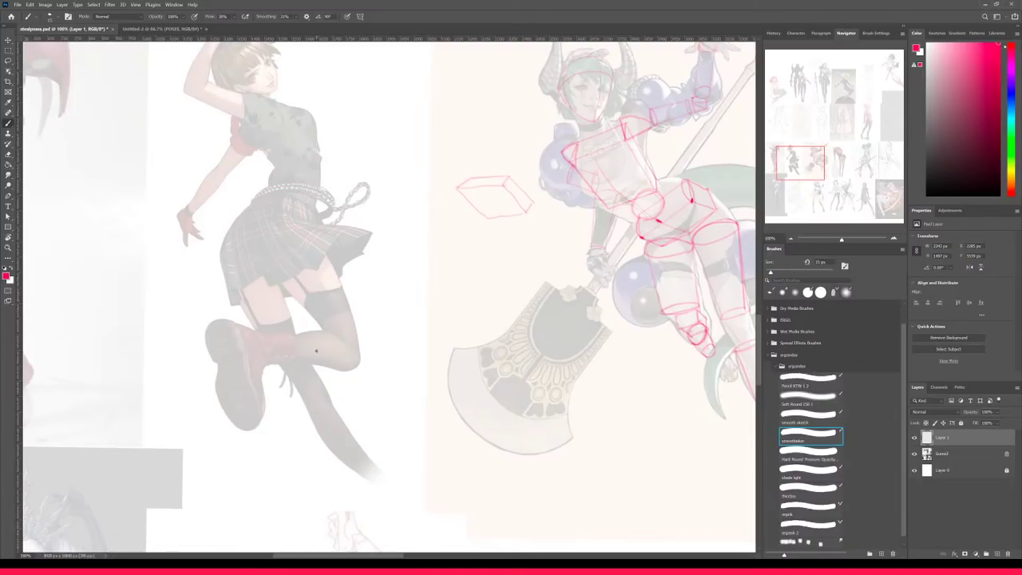
- Refine the outer edge and top ellipse of the red-haired figure's right-hand thigh, and sketch a matching cylinder for the other thigh
drag(620, 249, 305, 283)
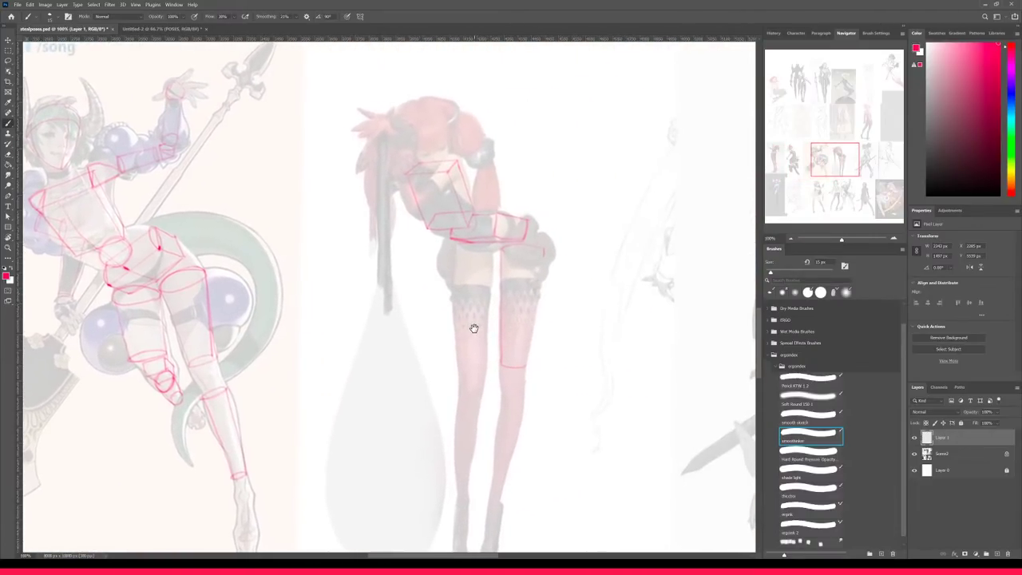
drag(543, 249, 527, 365)
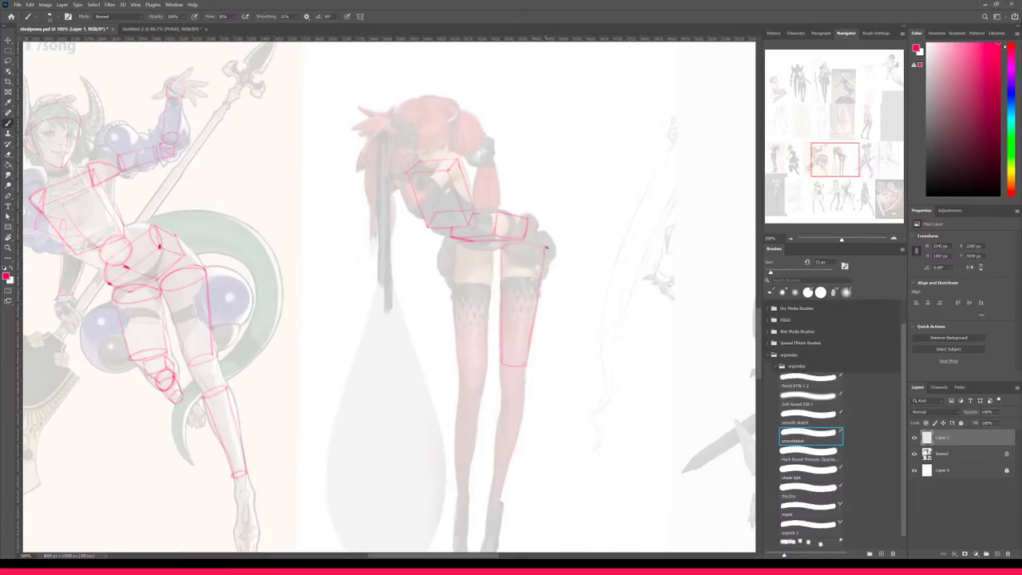
drag(505, 246, 541, 250)
mouse_move(453, 245)
mouse_down()
mouse_move(455, 356)
mouse_move(483, 364)
mouse_move(456, 365)
mouse_up()
key(ctrl+z)
key(ctrl+z)
- Sketch tapered lower-leg cylinders from the knees to the ankles on both of the red-haired figure's legs
mouse_move(491, 252)
mouse_down()
mouse_move(484, 364)
mouse_move(538, 253)
mouse_up()
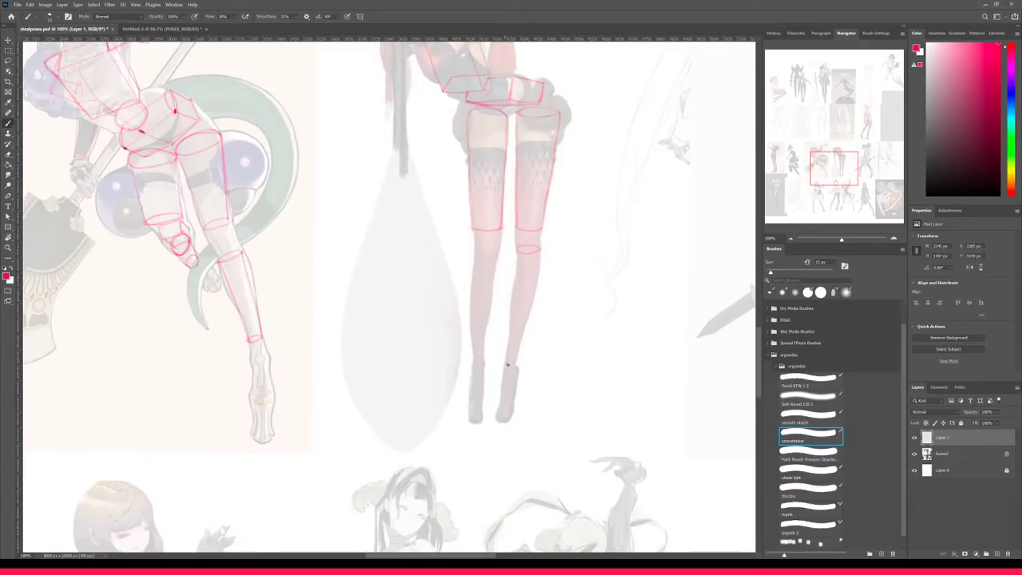
drag(505, 363, 512, 360)
drag(516, 254, 509, 336)
drag(539, 250, 514, 347)
mouse_move(478, 249)
mouse_down()
mouse_move(498, 251)
mouse_move(487, 250)
mouse_move(471, 359)
mouse_up()
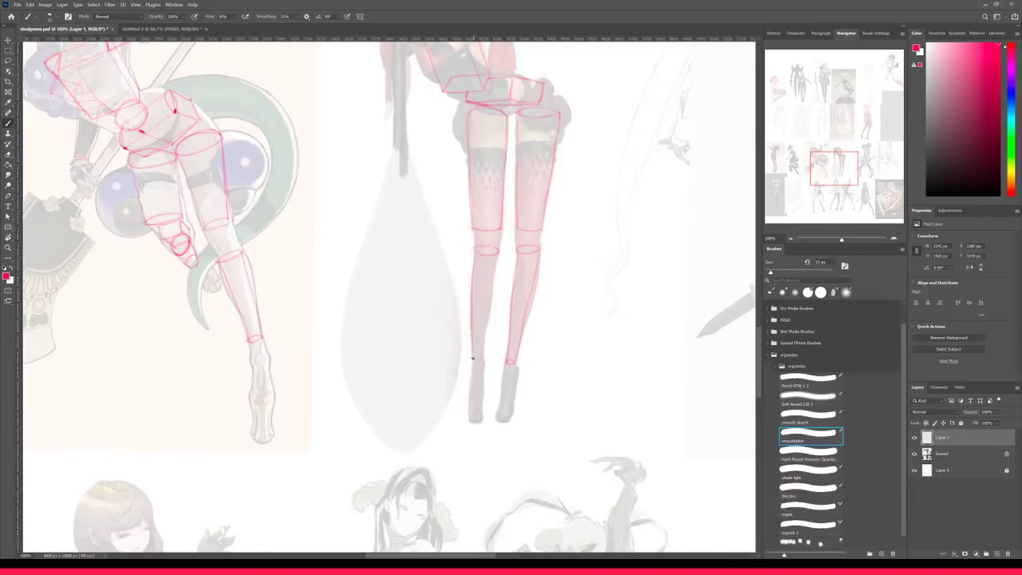
drag(494, 256, 484, 351)
- Sketch a tapered oval head above the red-haired figure's torso box, erasing and redrawing its left side
drag(522, 180, 494, 287)
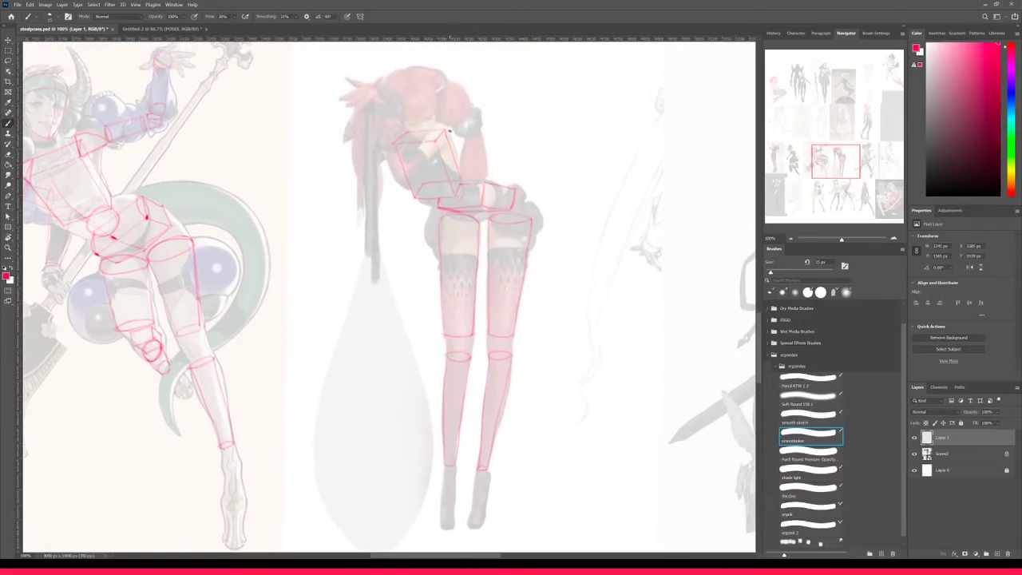
drag(484, 426, 496, 451)
drag(486, 221, 501, 257)
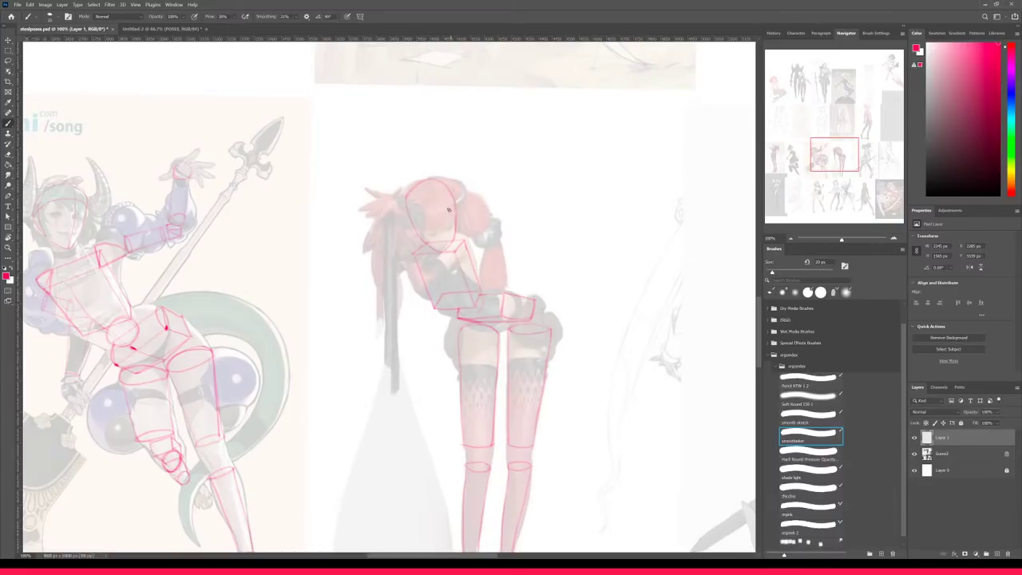
key(e)
drag(408, 189, 405, 205)
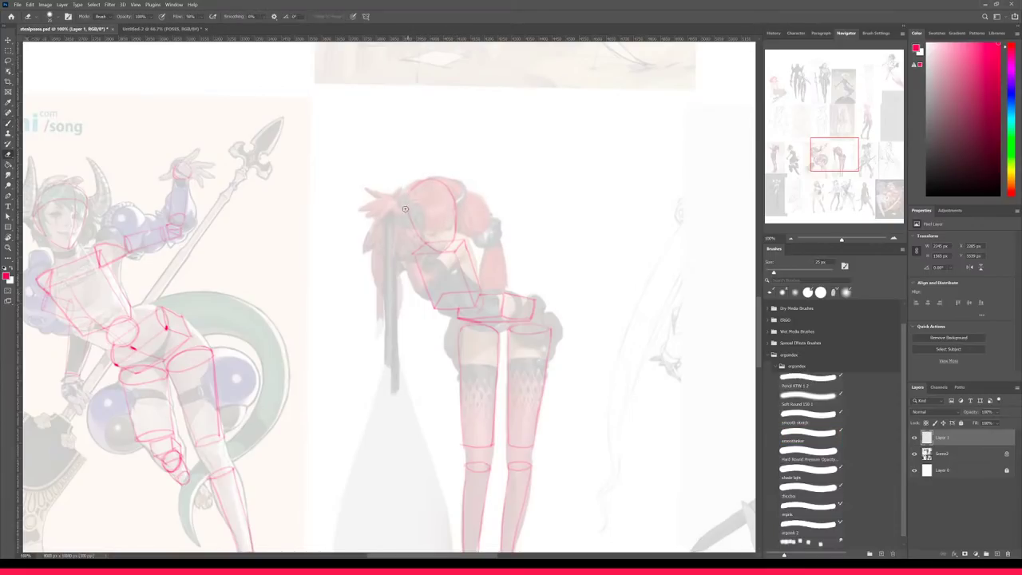
key(b)
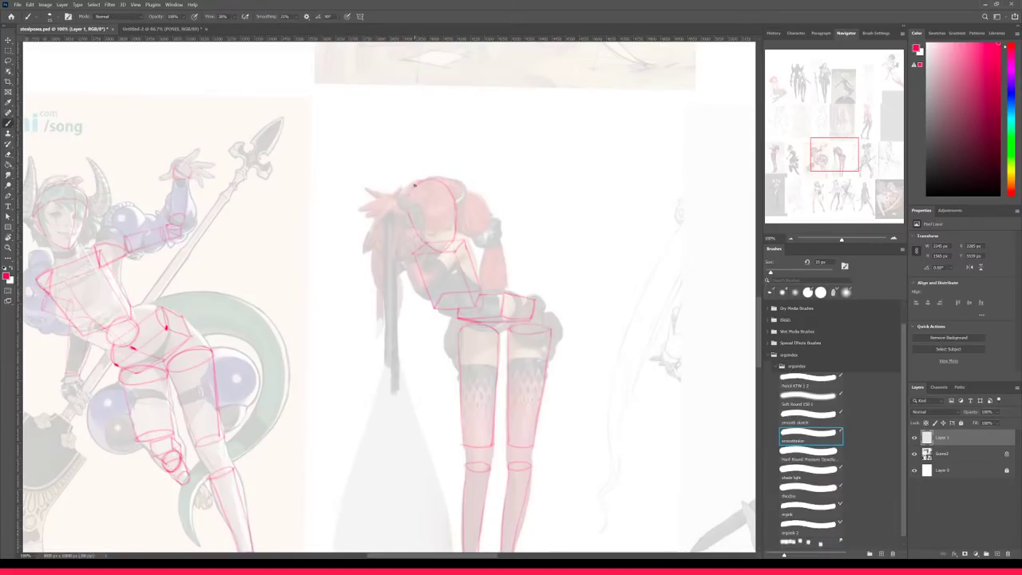
key(ctrl+plus)
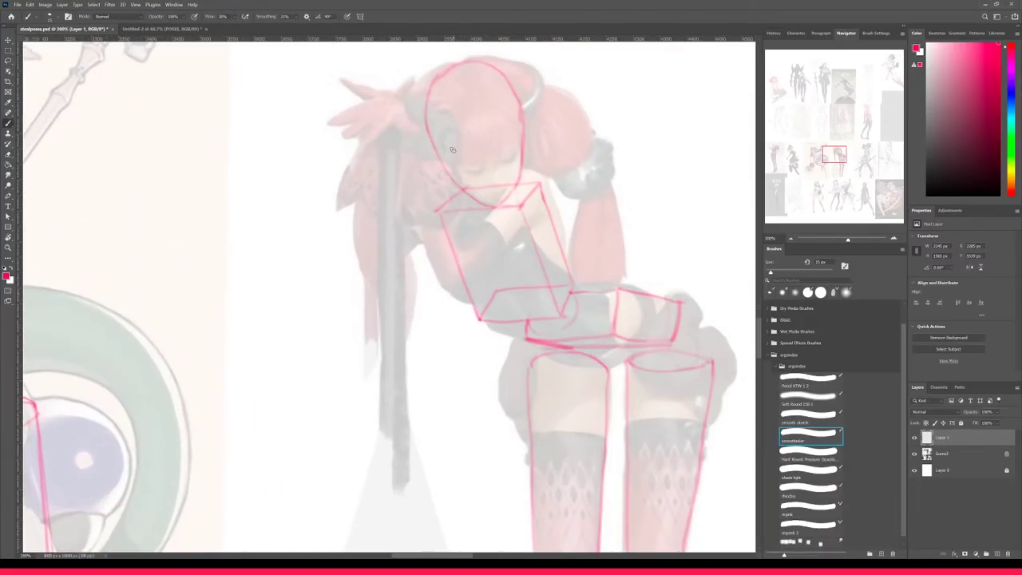
- Add a curved brow line and a vertical centre line to the red-haired figure's oval head
drag(452, 155, 501, 152)
drag(425, 112, 459, 157)
key(ctrl+z)
drag(430, 137, 437, 158)
- Hide the reference layer and examine the two figures' box and cylinder sketches on their own
key(ctrl+minus)
key(ctrl+minus)
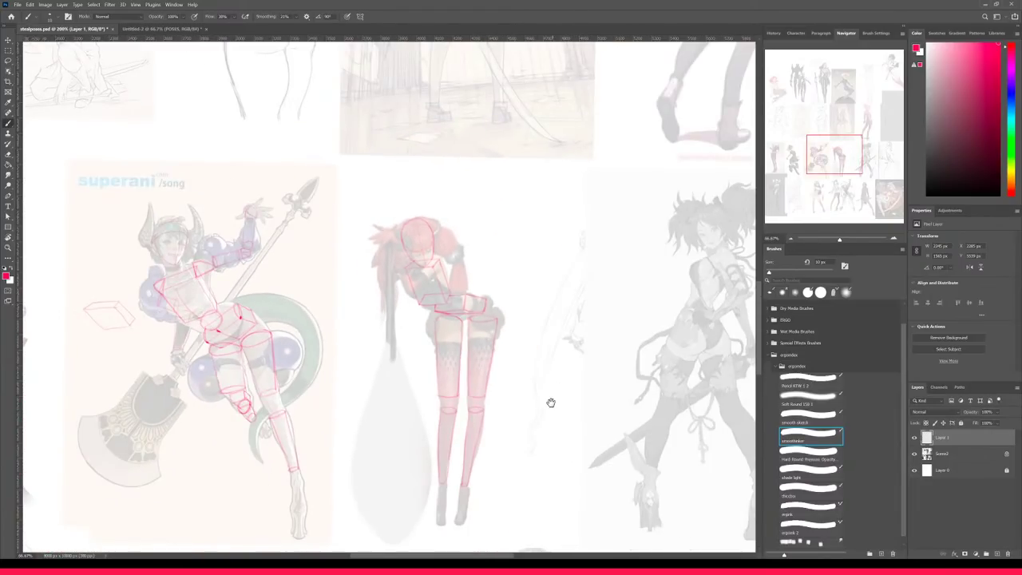
drag(541, 397, 548, 369)
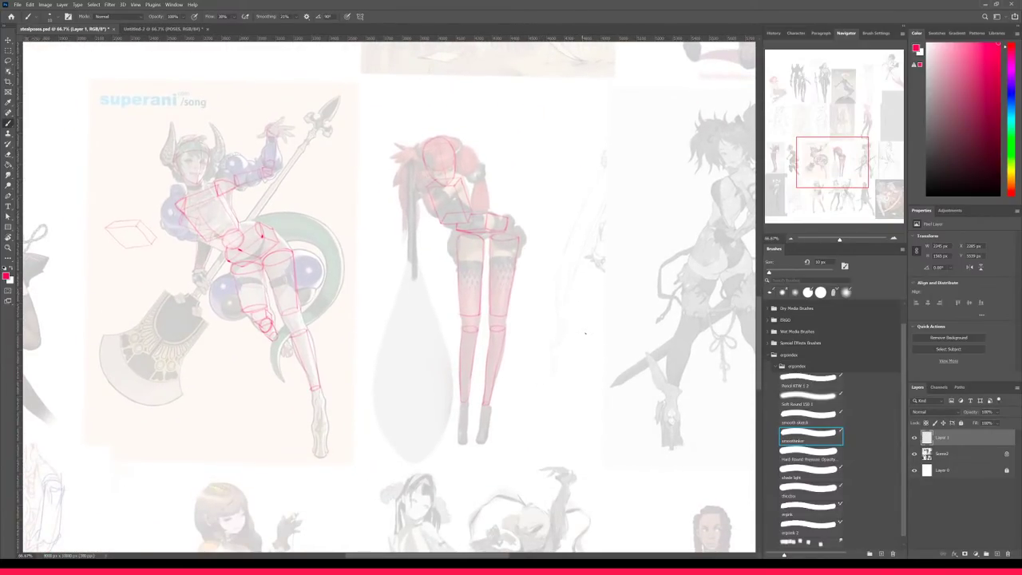
key(ctrl+1)
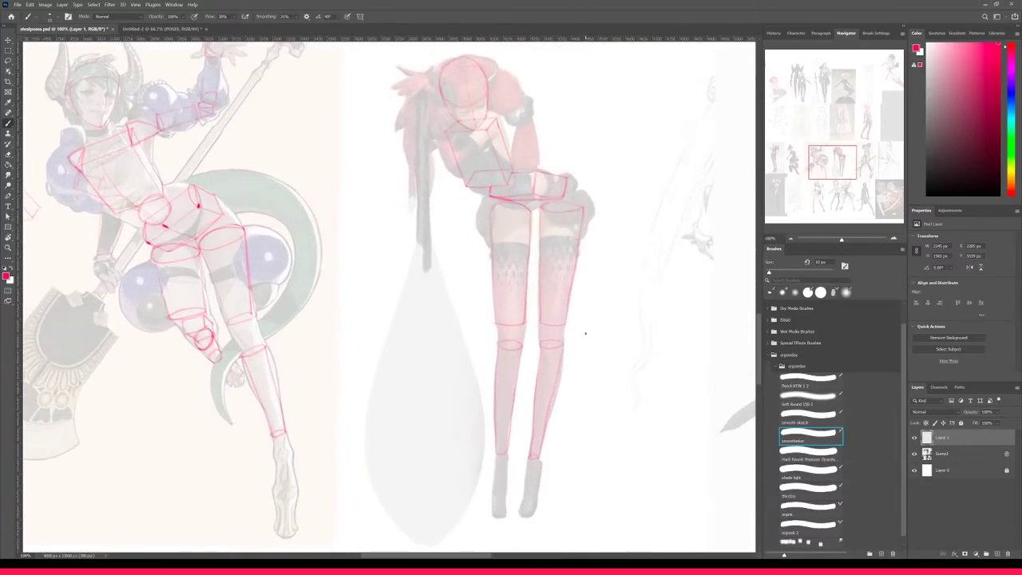
key(ctrl+minus)
click(915, 454)
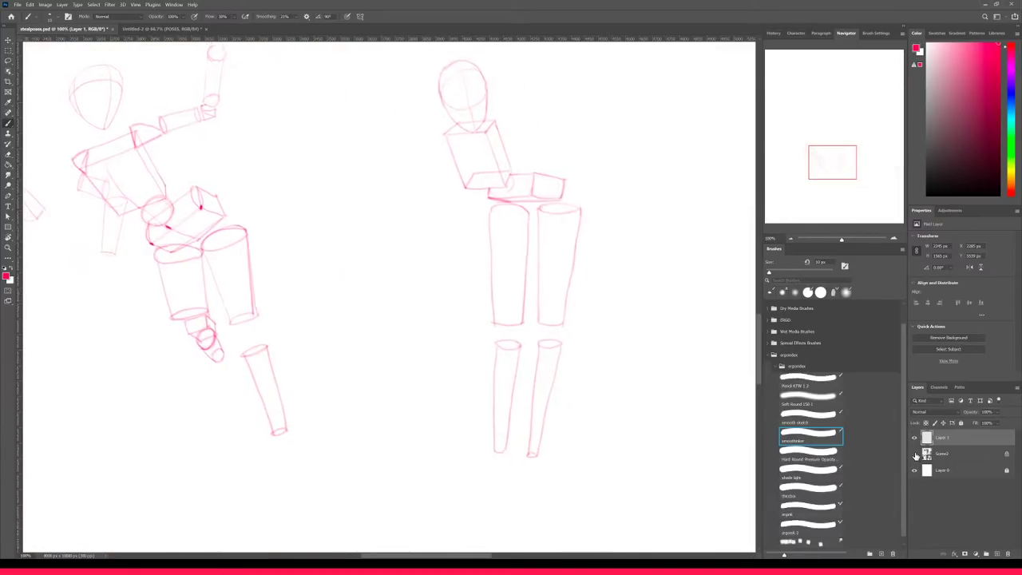
key(ctrl+plus)
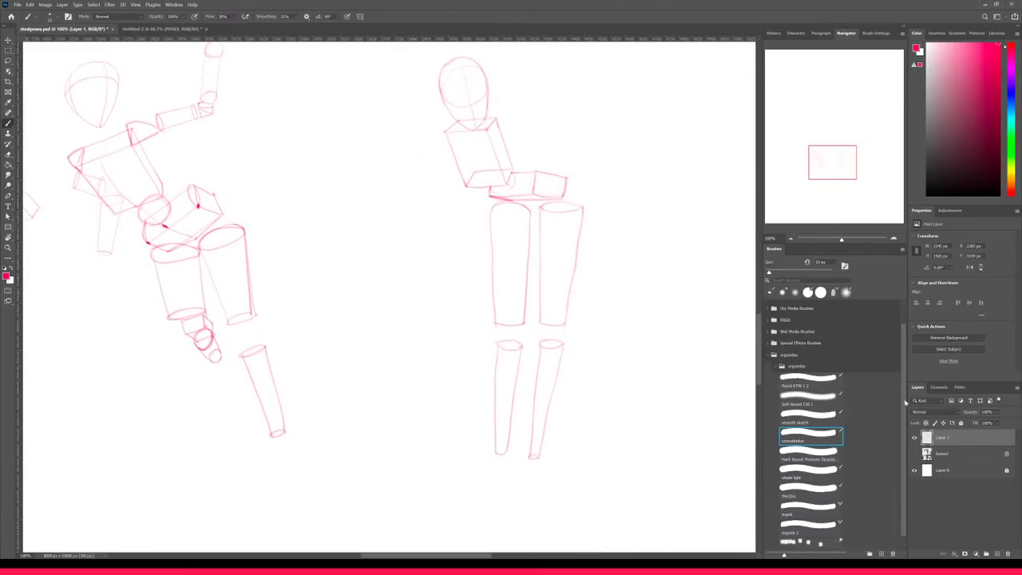
key(ctrl+minus)
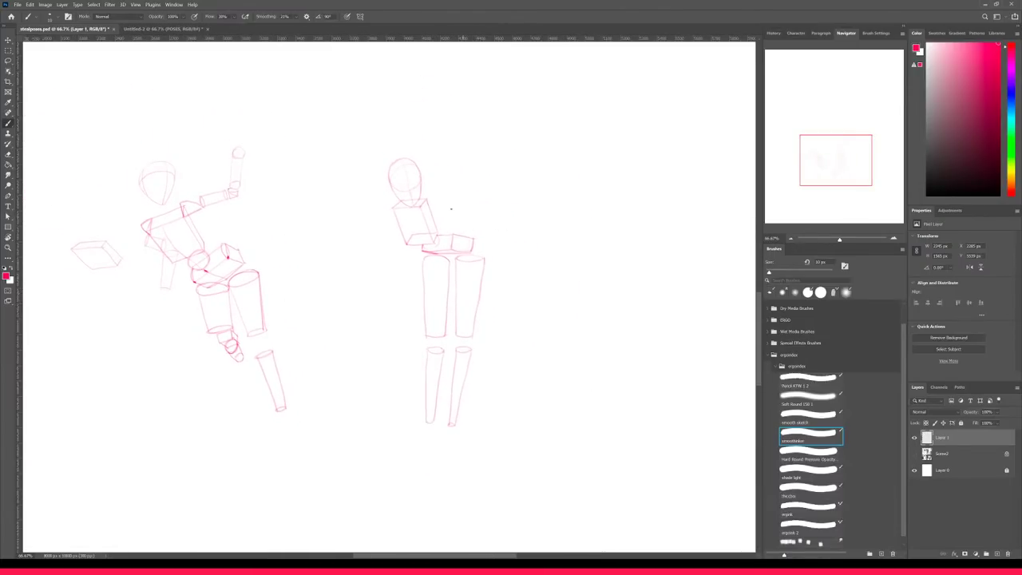
key(ctrl+plus)
key(ctrl+minus)
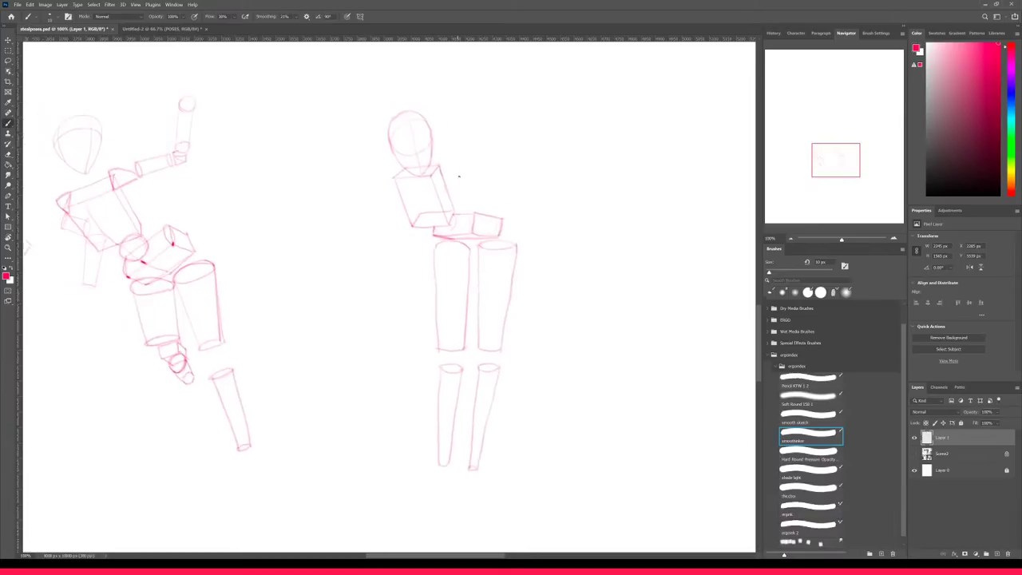
- Try connecting the bent-over figure's hips, thighs, knees and lower legs with flowing outer contour lines
key(])
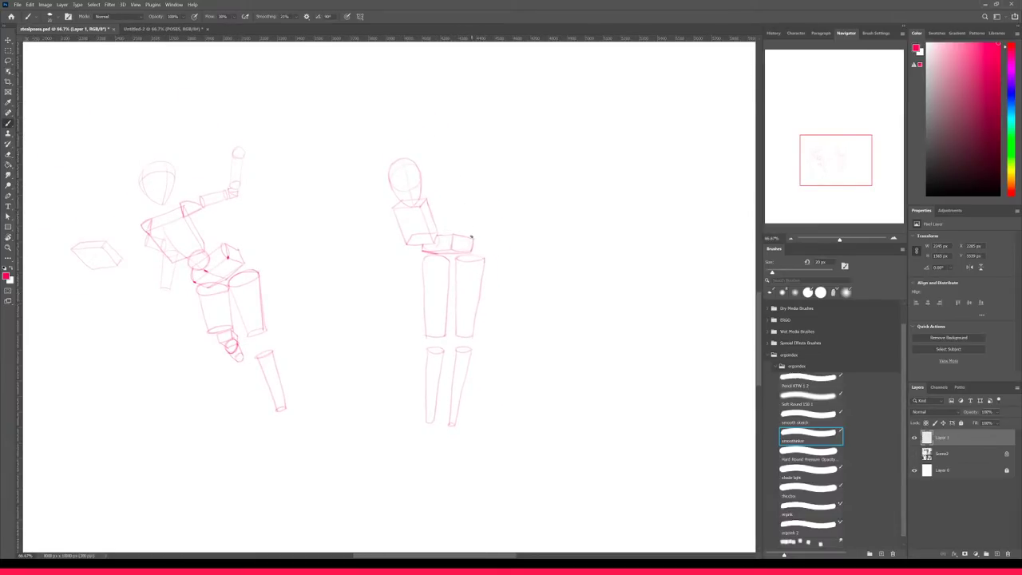
drag(471, 236, 482, 259)
mouse_move(456, 336)
mouse_down()
mouse_move(458, 349)
mouse_move(471, 346)
mouse_move(453, 412)
mouse_up()
key(ctrl+z)
drag(471, 359, 454, 419)
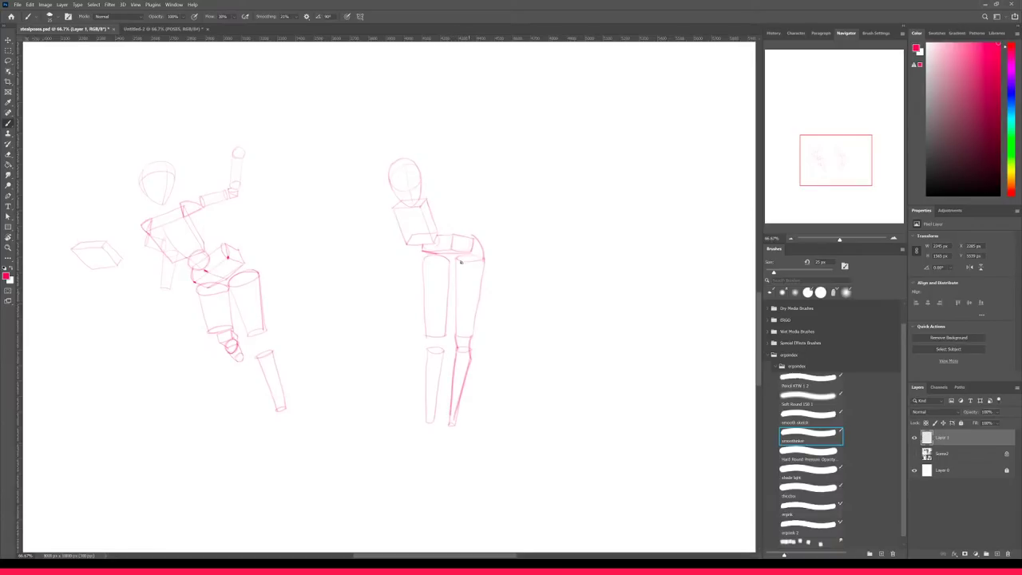
mouse_move(442, 258)
mouse_down()
mouse_move(465, 256)
mouse_move(432, 255)
mouse_move(427, 348)
mouse_move(441, 349)
mouse_up()
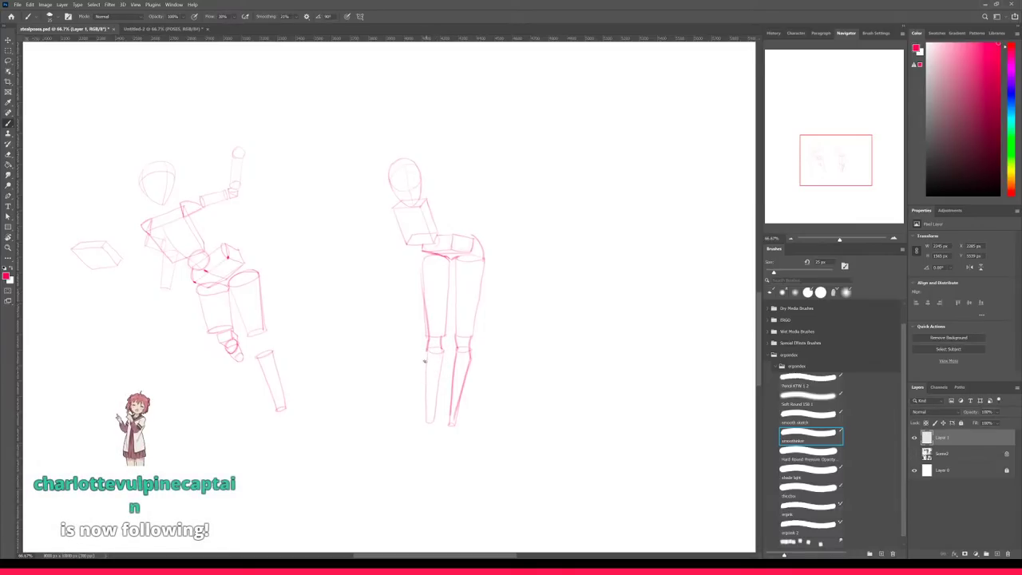
drag(426, 354, 425, 388)
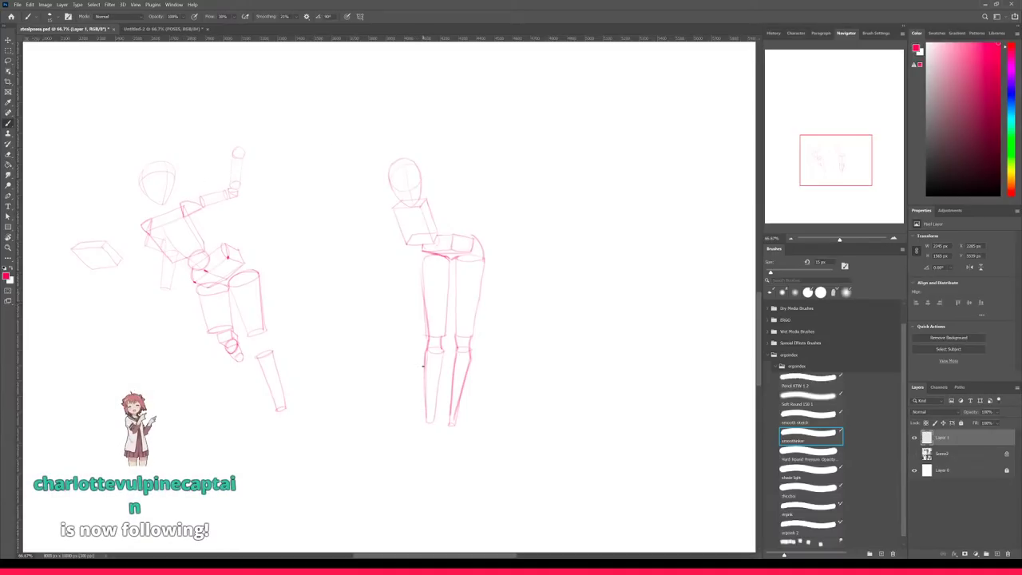
drag(441, 352, 433, 414)
- Undo all trial hip and leg contours on the bent-over figure and show the reference layer again
key(ctrl+z)
key(ctrl+z)
key(ctrl+z)
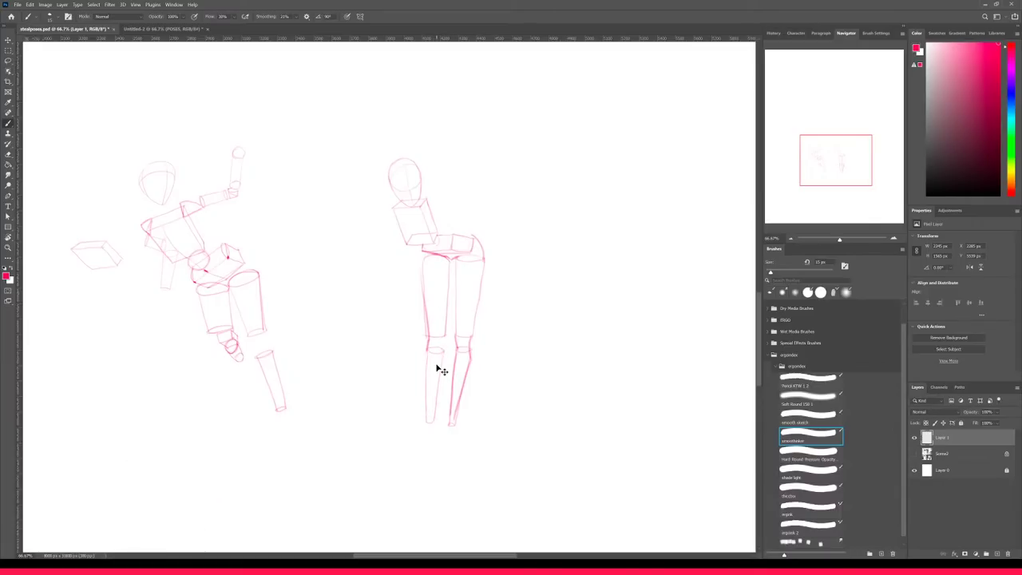
key(ctrl+z)
key(ctrl+z)
key(ctrl+z)
key(ctrl+z)
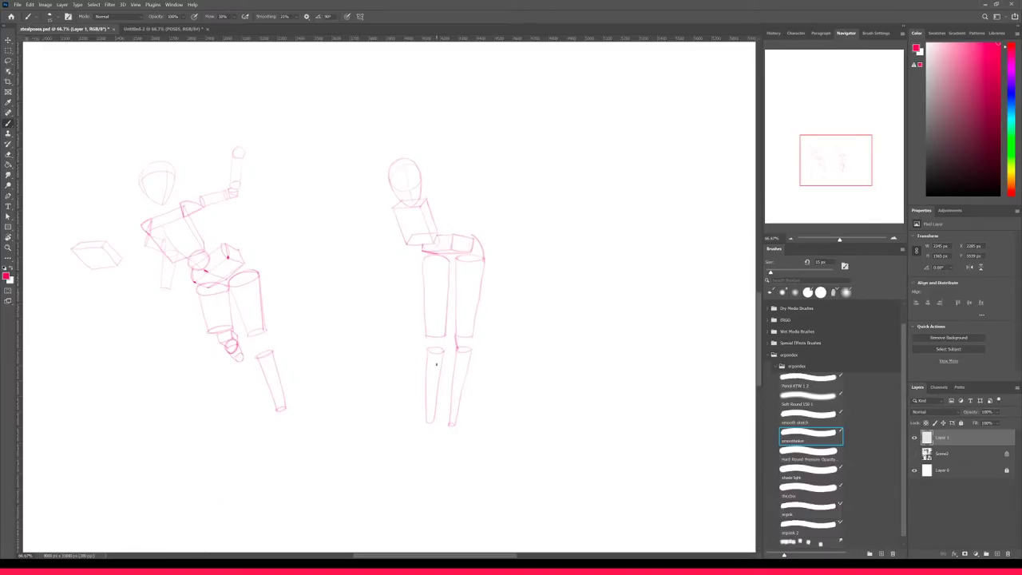
key(ctrl+z)
key(ctrl+z)
key(ctrl+z)
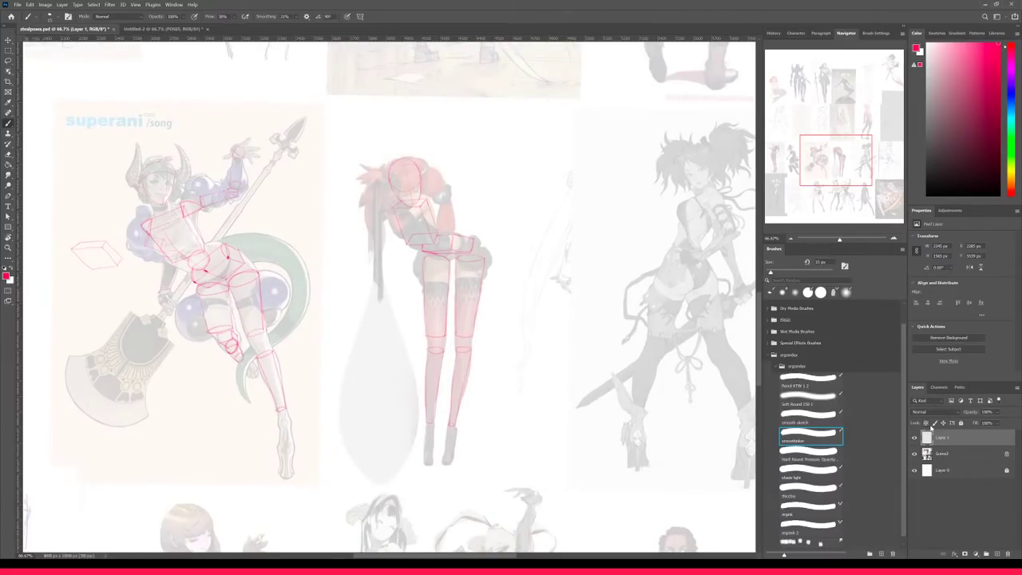
- Lasso and delete the loose practice box beside the horned spear figure, and return to the brush
key(ctrl+plus)
key(ctrl+minus)
drag(322, 312, 582, 315)
key(l)
mouse_move(345, 227)
mouse_down()
mouse_move(404, 290)
mouse_move(365, 217)
mouse_move(345, 227)
mouse_up()
key(v)
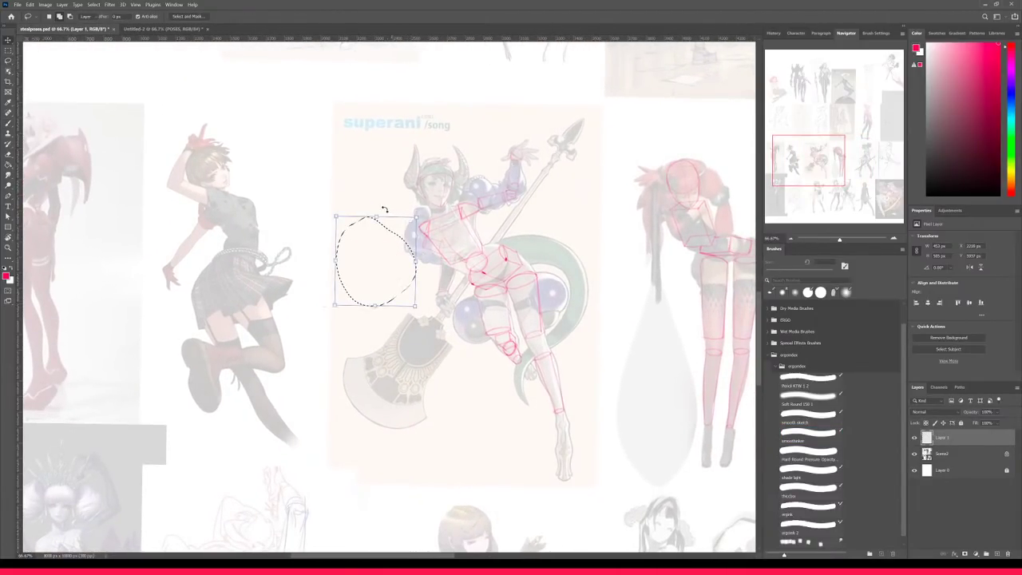
key(ctrl+d)
key(b)
- Sketch a tilted see-through perspective box between the short-haired girl and the horned figure
key(ctrl+plus)
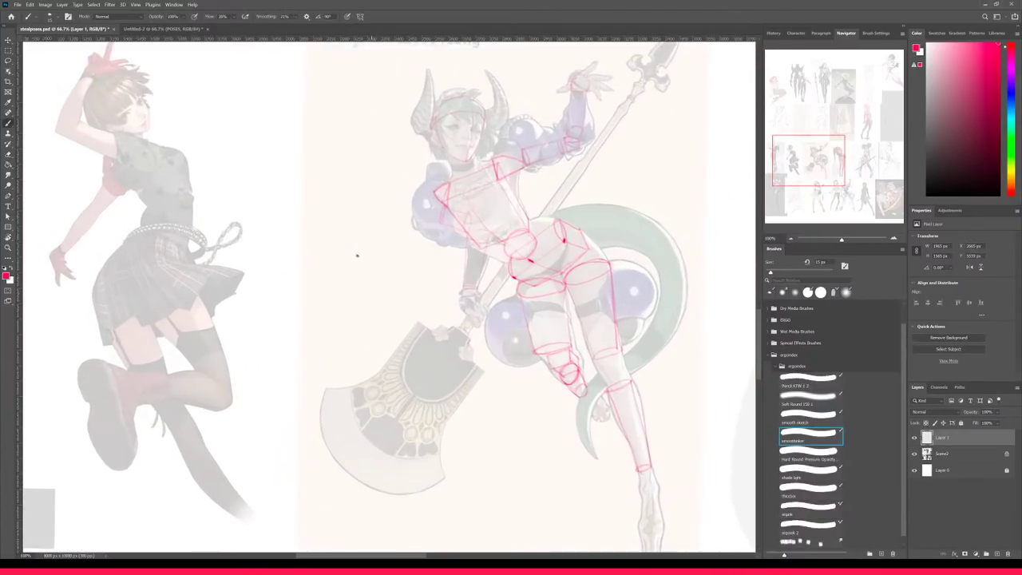
drag(383, 289, 471, 372)
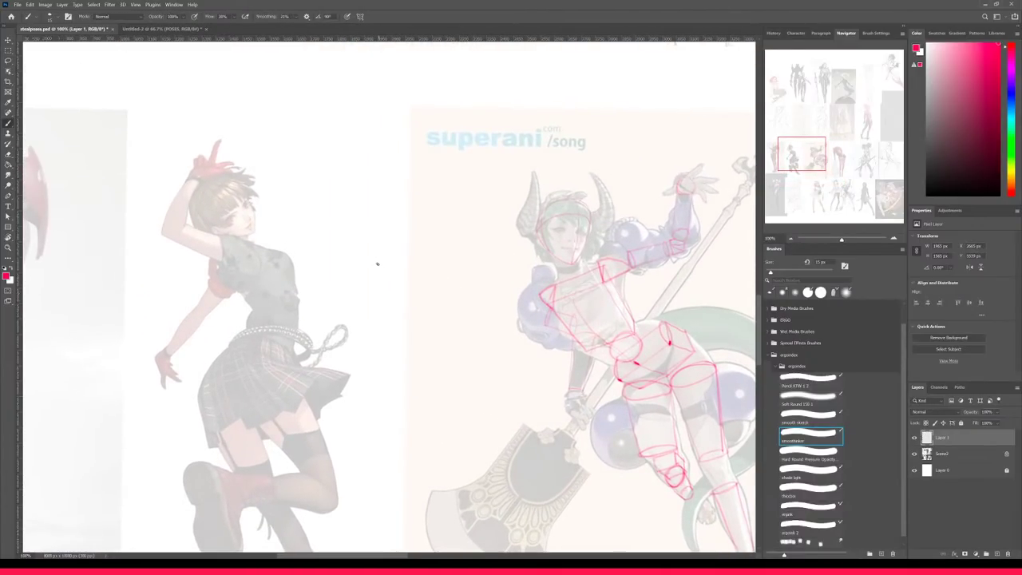
mouse_move(388, 250)
mouse_down()
mouse_move(373, 266)
mouse_move(422, 295)
mouse_up()
key(ctrl+z)
drag(375, 266, 429, 313)
drag(390, 248, 458, 243)
mouse_move(476, 251)
mouse_down()
mouse_move(466, 266)
mouse_move(500, 314)
mouse_up()
drag(436, 317, 504, 316)
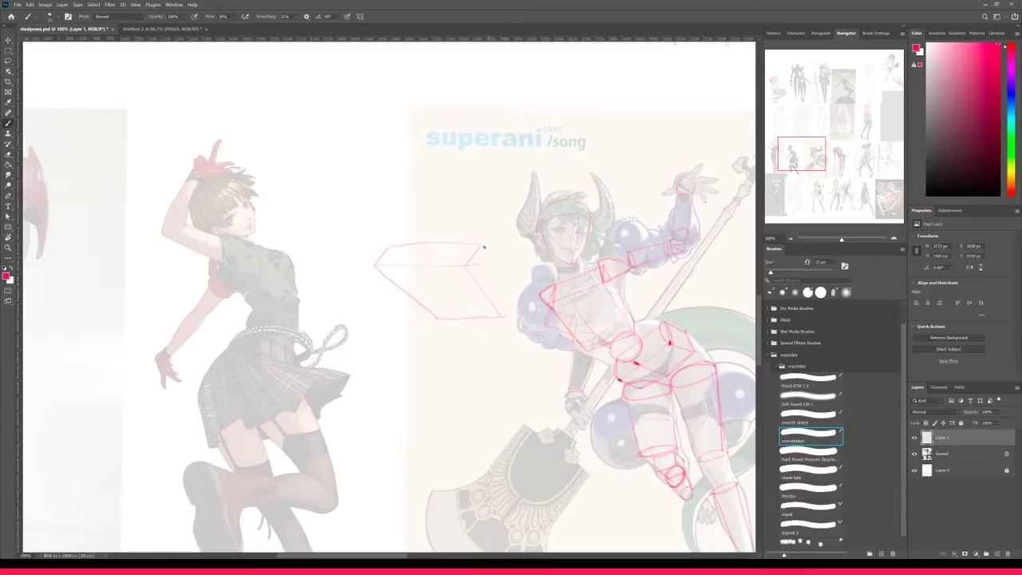
drag(485, 256, 503, 281)
drag(503, 318, 511, 300)
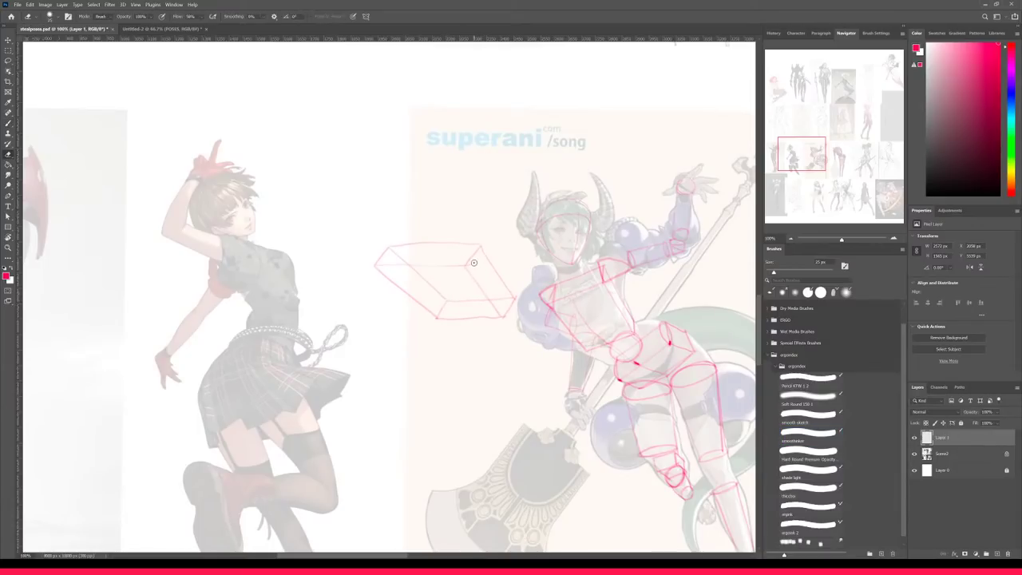
key(ctrl+minus)
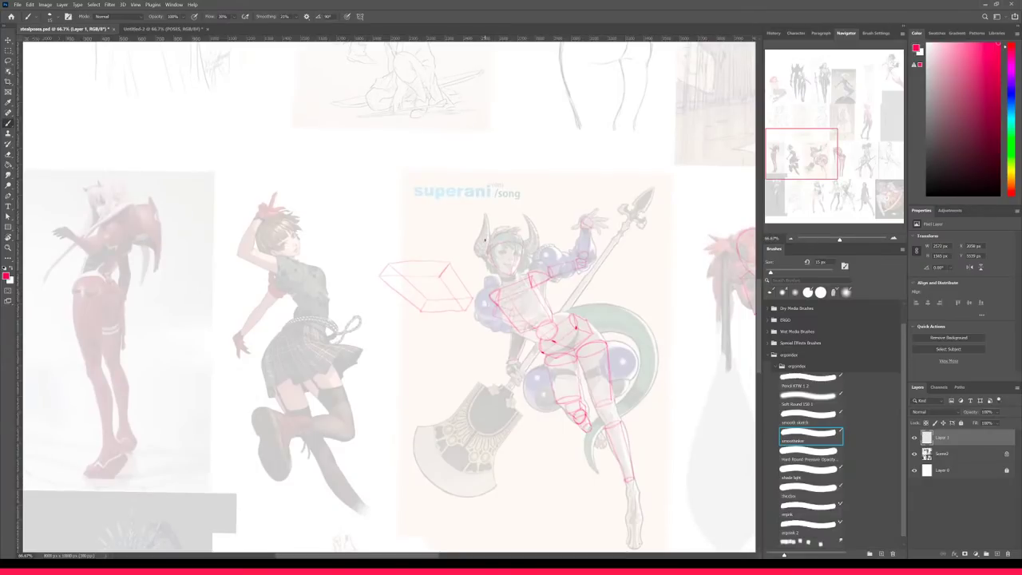
key(ctrl+plus)
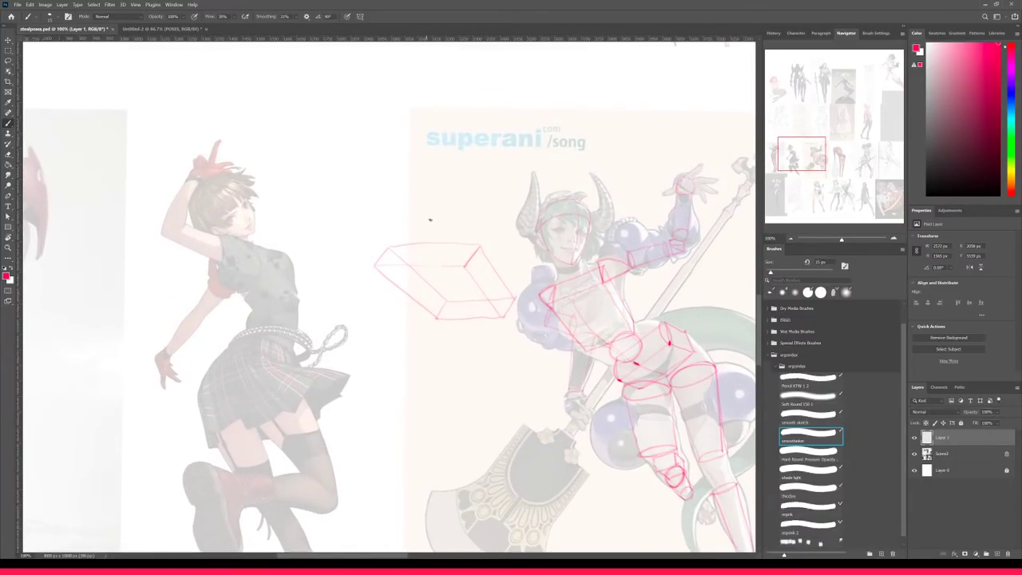
- Sketch a sphere with a partly dashed equator and a tilted cylinder above the practice box
mouse_move(453, 153)
mouse_down()
mouse_move(413, 166)
mouse_move(457, 213)
mouse_move(440, 148)
mouse_move(400, 195)
mouse_move(478, 186)
mouse_move(392, 181)
mouse_up()
key(ctrl+z)
mouse_move(523, 130)
mouse_down()
mouse_move(494, 147)
mouse_move(514, 212)
mouse_up()
key(ctrl+z)
key(ctrl+z)
mouse_move(484, 120)
mouse_down()
mouse_move(495, 112)
mouse_move(482, 121)
mouse_move(506, 185)
mouse_move(538, 171)
mouse_up()
drag(520, 117, 539, 168)
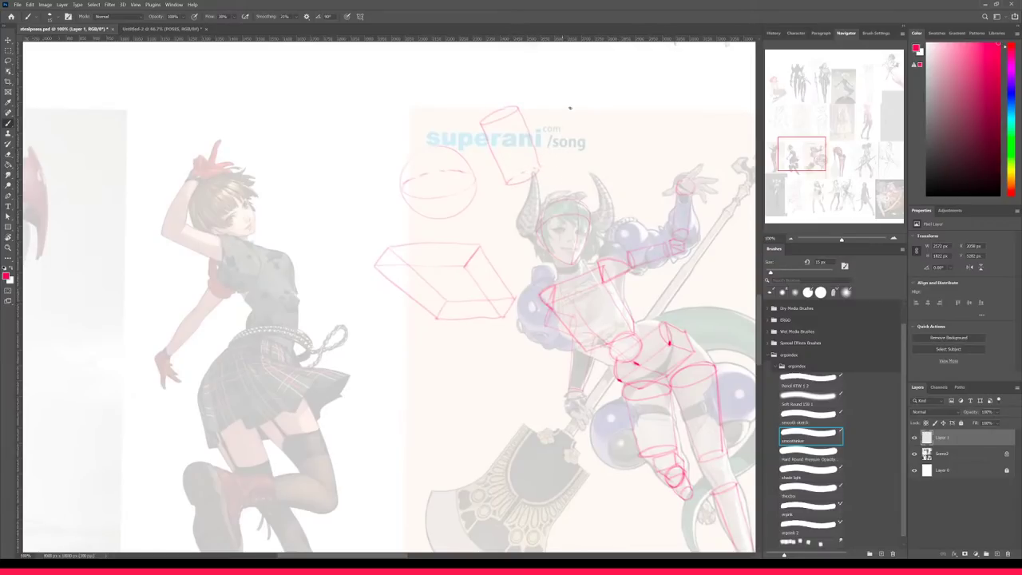
- Sketch a pyramid beside the practice cylinder and draw a loop around the whole group of basic forms
mouse_move(576, 96)
mouse_down()
mouse_move(570, 167)
mouse_move(606, 168)
mouse_move(626, 142)
mouse_move(600, 134)
mouse_move(626, 141)
mouse_up()
mouse_move(579, 97)
mouse_down()
mouse_move(595, 138)
mouse_move(581, 99)
mouse_move(626, 138)
mouse_move(575, 116)
mouse_move(578, 106)
mouse_move(583, 119)
mouse_move(579, 92)
mouse_move(605, 170)
mouse_move(569, 166)
mouse_move(598, 137)
mouse_up()
key(ctrl+minus)
mouse_move(472, 143)
mouse_down()
mouse_move(366, 300)
mouse_move(431, 328)
mouse_move(474, 304)
mouse_move(471, 257)
mouse_move(559, 196)
mouse_move(478, 142)
mouse_up()
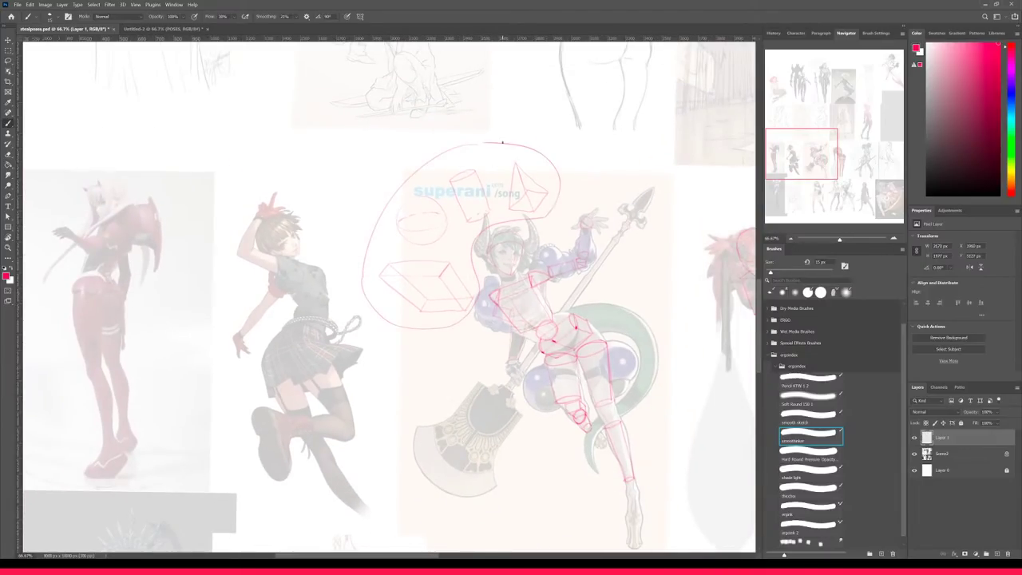
- Sketch a shallow curve along the base of the ribcage on the grey sword-wielding figure
mouse_move(673, 274)
mouse_down()
mouse_move(408, 244)
mouse_move(379, 220)
mouse_up()
key(ctrl+plus)
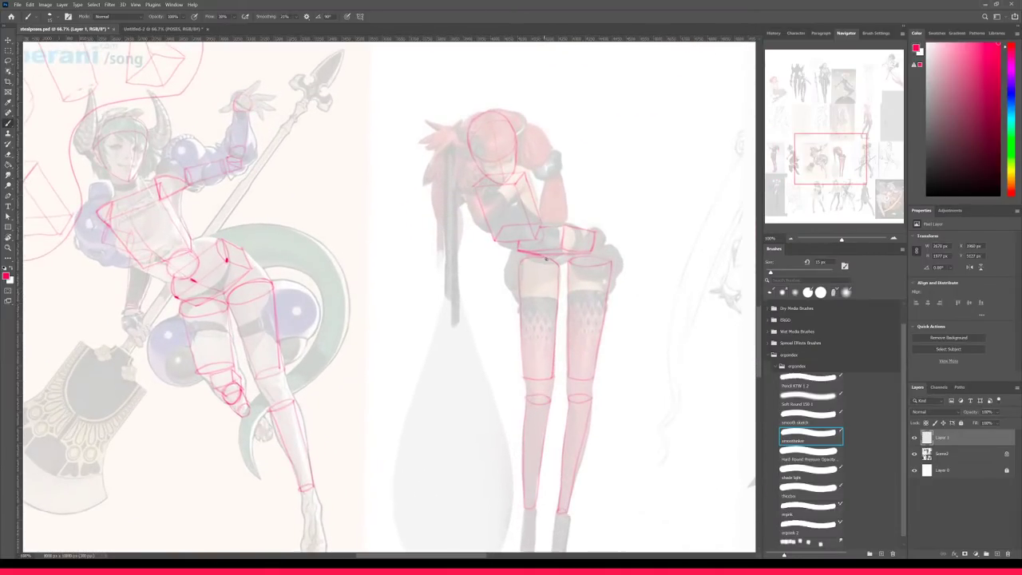
drag(596, 272, 518, 233)
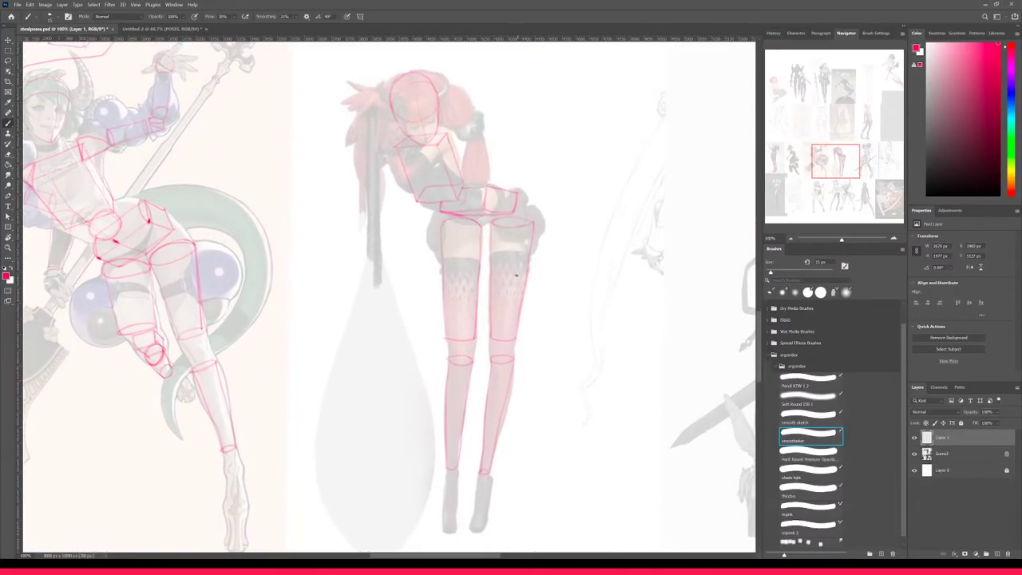
drag(517, 273, 516, 346)
key(ctrl+plus)
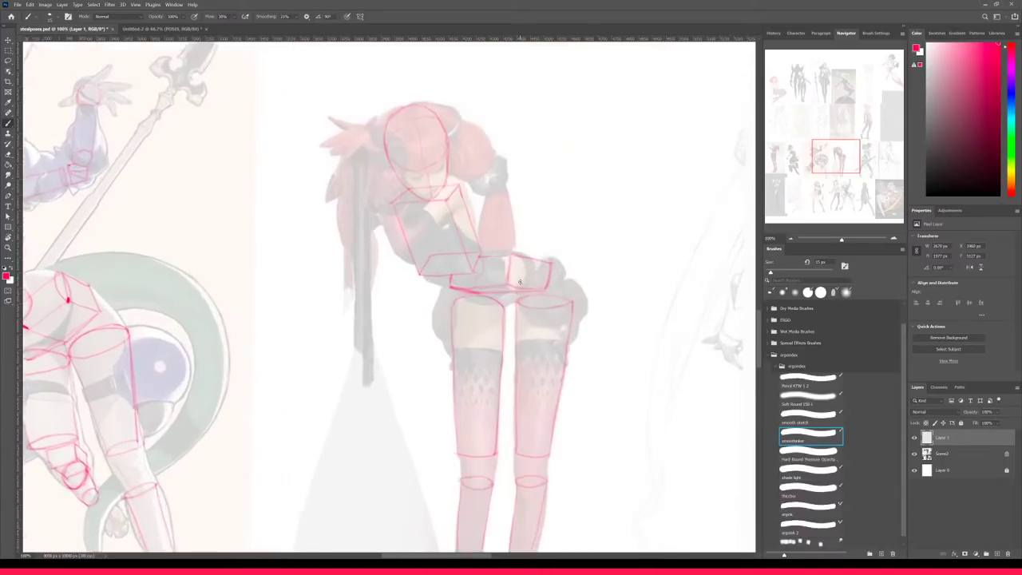
scroll(519, 282, down, 3)
drag(613, 307, 489, 279)
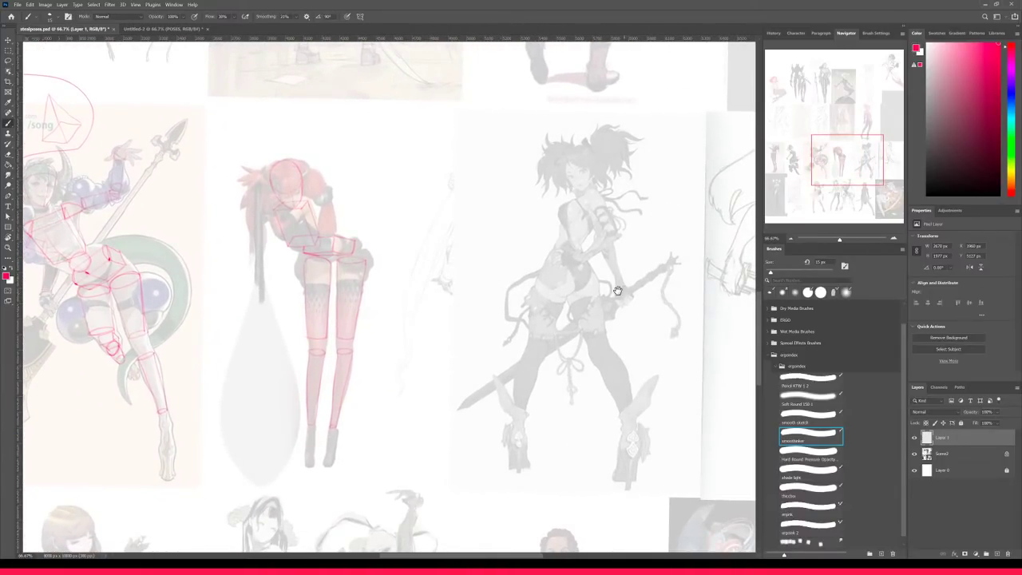
scroll(617, 290, up, 3)
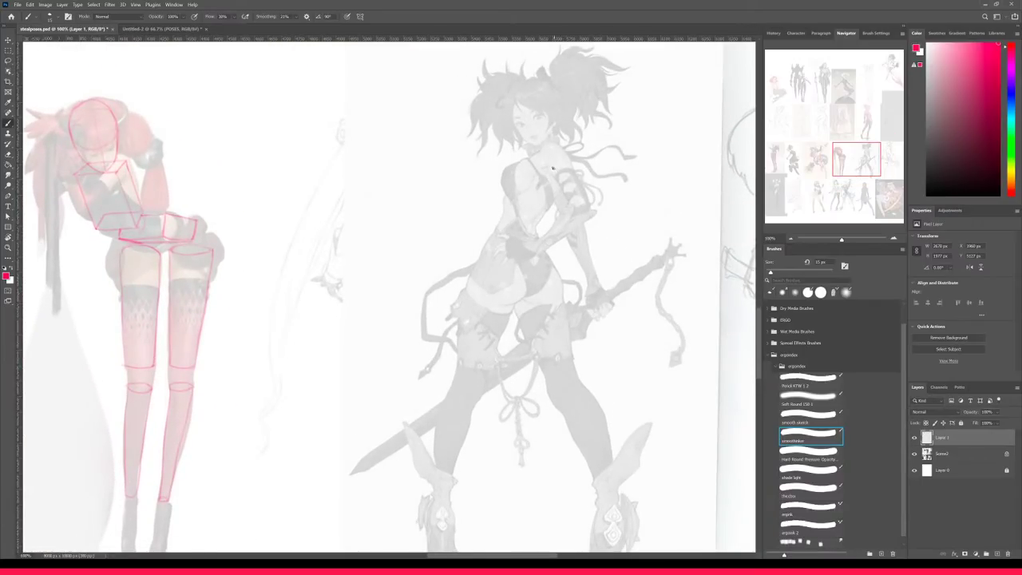
drag(505, 214, 517, 216)
key(ctrl+z)
- Try a tilted torso box with a visible side plane in the blank space beside the sword figure, using a 20 px brush
key(])
mouse_move(430, 157)
mouse_down()
mouse_move(411, 218)
mouse_move(461, 214)
mouse_up()
mouse_move(425, 156)
mouse_down()
mouse_move(426, 141)
mouse_move(454, 142)
mouse_move(473, 185)
mouse_up()
mouse_move(452, 143)
mouse_down()
mouse_move(425, 220)
mouse_move(462, 215)
mouse_up()
key(ctrl+z)
drag(473, 168, 455, 170)
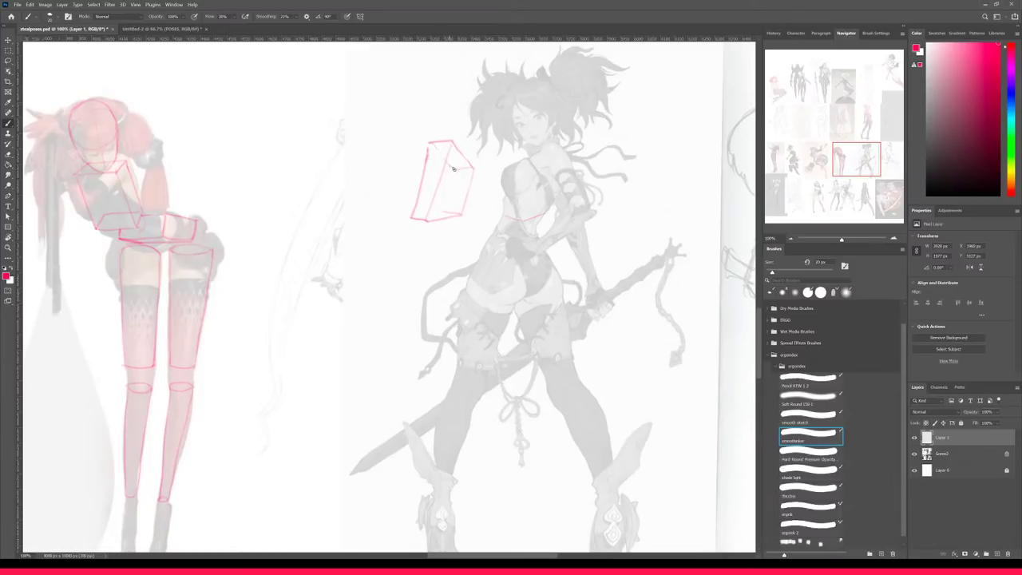
drag(444, 212, 412, 218)
drag(455, 171, 443, 214)
- Try adding a neck line, round head and rough waist and hip lines around the separate torso box
drag(457, 147, 461, 126)
drag(445, 81, 459, 89)
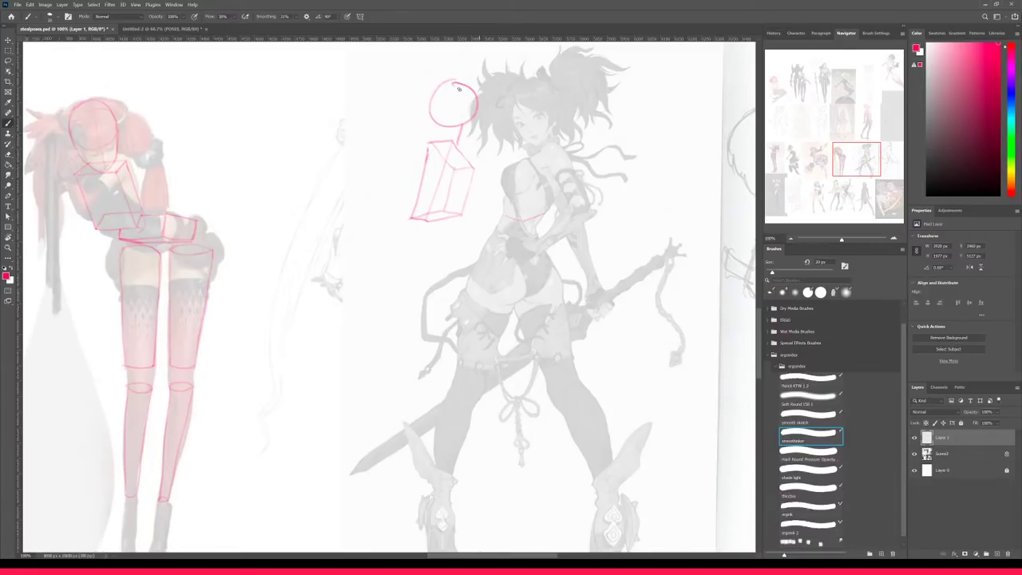
drag(435, 224, 408, 264)
mouse_move(459, 234)
mouse_down()
mouse_move(444, 286)
mouse_move(399, 293)
mouse_move(469, 285)
mouse_up()
mouse_move(450, 242)
mouse_down()
mouse_move(457, 273)
mouse_move(434, 294)
mouse_up()
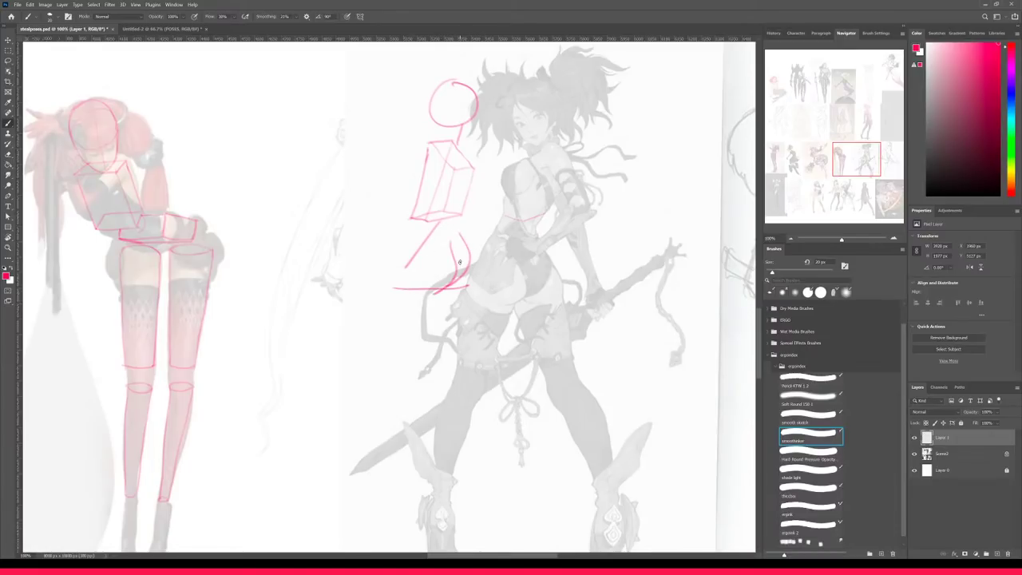
drag(412, 224, 373, 297)
- Undo the rough hip lines, then lasso and delete the remaining practice torso and head beside the sword figure
key(ctrl+z)
key(ctrl+z)
key(ctrl+z)
key(ctrl+z)
key(ctrl+z)
key(ctrl+z)
key(l)
mouse_move(436, 120)
mouse_down()
mouse_move(465, 146)
mouse_move(444, 121)
mouse_up()
key(Delete)
key(ctrl+d)
key(b)
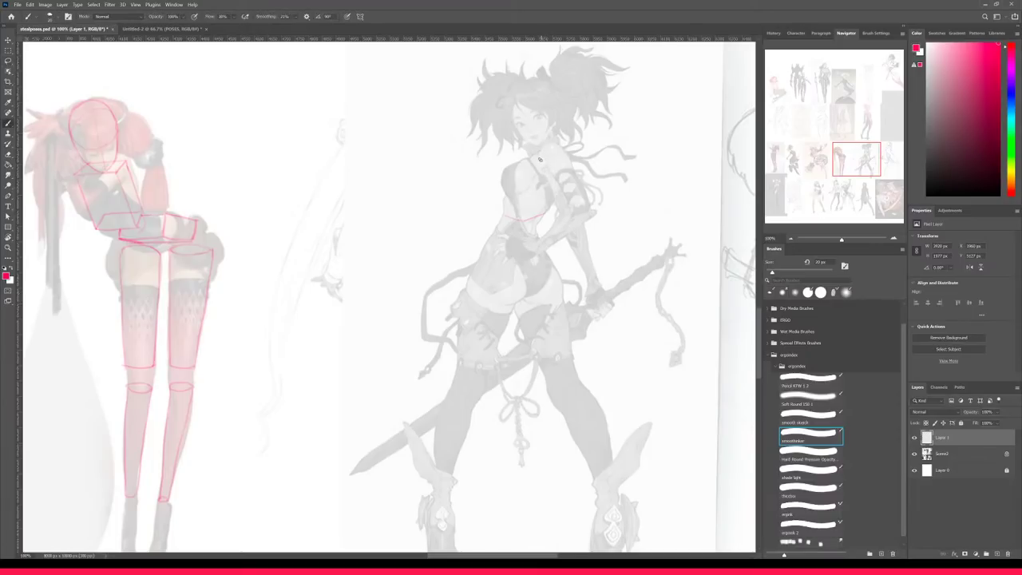
- Sketch the short shoulder line and the slanted side edge of the sword figure's chest box
drag(537, 147, 550, 155)
key(ctrl+z)
key(ctrl+z)
mouse_move(534, 150)
mouse_down()
mouse_move(556, 155)
mouse_move(503, 213)
mouse_up()
- Set the brush colour back to a bright, saturated pinkish red
alt+click(522, 219)
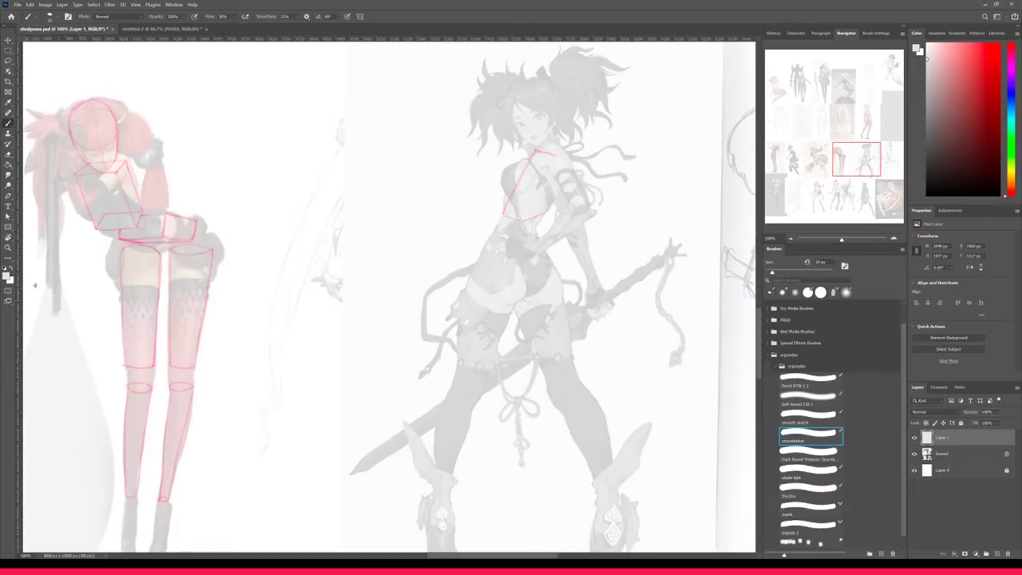
click(964, 130)
click(1012, 51)
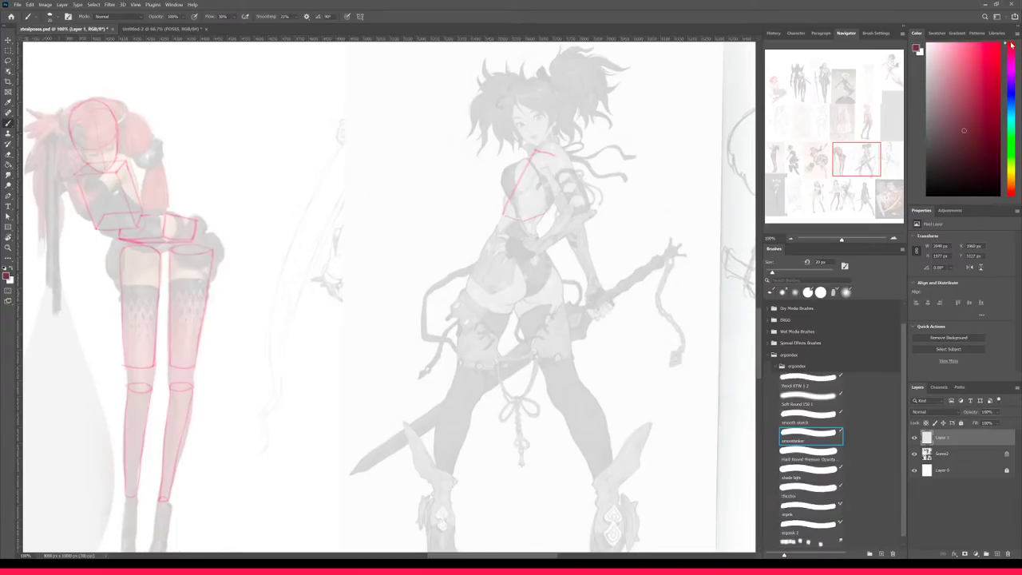
drag(992, 49, 1004, 41)
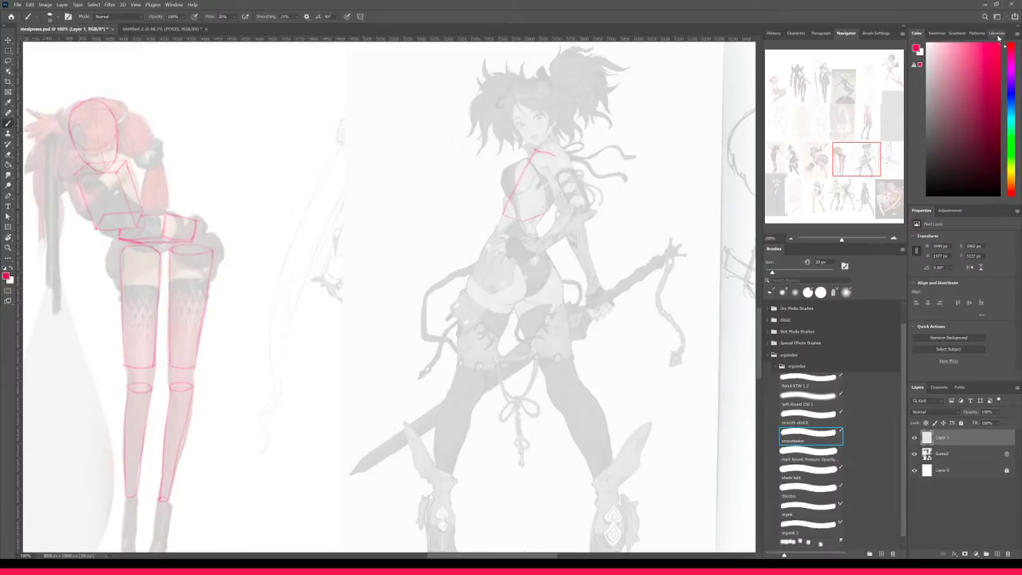
- Sketch a practice rib cage with a rounded outline, an arched lower opening and inner contour lines beside the sword figure
mouse_move(403, 221)
mouse_down()
mouse_move(384, 264)
mouse_move(412, 238)
mouse_move(416, 263)
mouse_move(395, 208)
mouse_move(420, 189)
mouse_move(438, 195)
mouse_move(442, 178)
mouse_move(394, 210)
mouse_move(384, 264)
mouse_move(432, 263)
mouse_up()
key(ctrl+z)
key(ctrl+z)
mouse_move(444, 179)
mouse_down()
mouse_move(458, 219)
mouse_move(433, 257)
mouse_up()
key(ctrl+z)
key(ctrl+z)
mouse_move(443, 178)
mouse_down()
mouse_move(454, 216)
mouse_move(416, 265)
mouse_up()
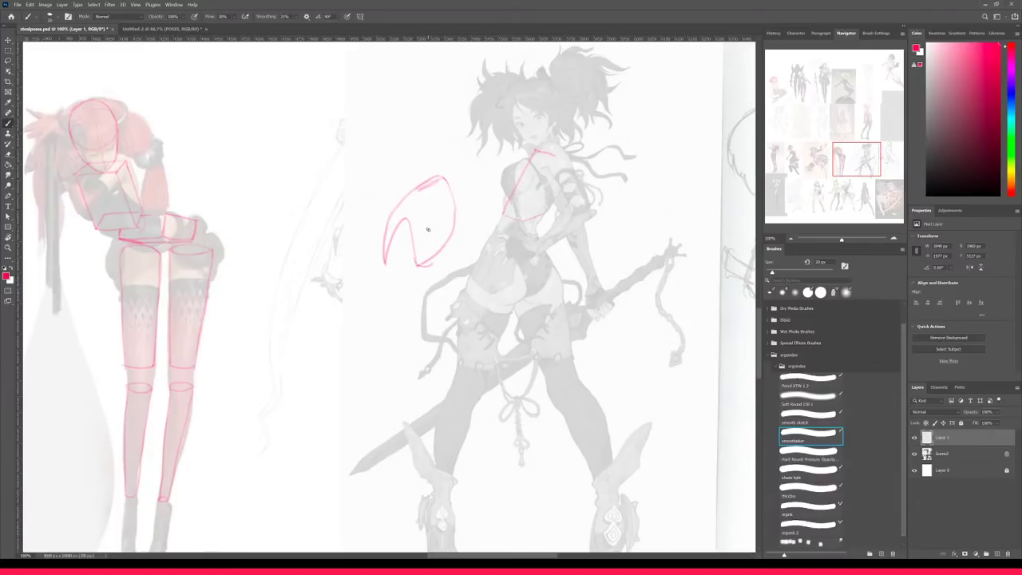
drag(430, 231, 403, 241)
drag(427, 230, 419, 263)
drag(432, 228, 419, 266)
mouse_move(438, 176)
mouse_down()
mouse_move(432, 232)
mouse_move(448, 207)
mouse_move(397, 221)
mouse_move(437, 179)
mouse_up()
key(ctrl+z)
drag(398, 218, 439, 177)
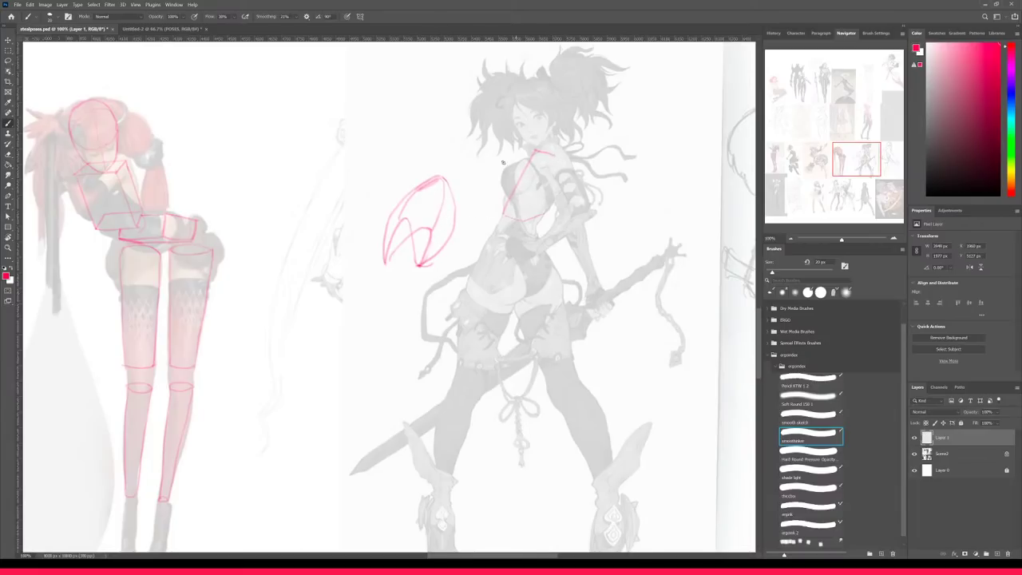
- Lasso and delete the practice rib cage, clear the selection and return to the Brush tool
key(l)
mouse_move(423, 159)
mouse_down()
mouse_move(413, 293)
mouse_move(467, 172)
mouse_up()
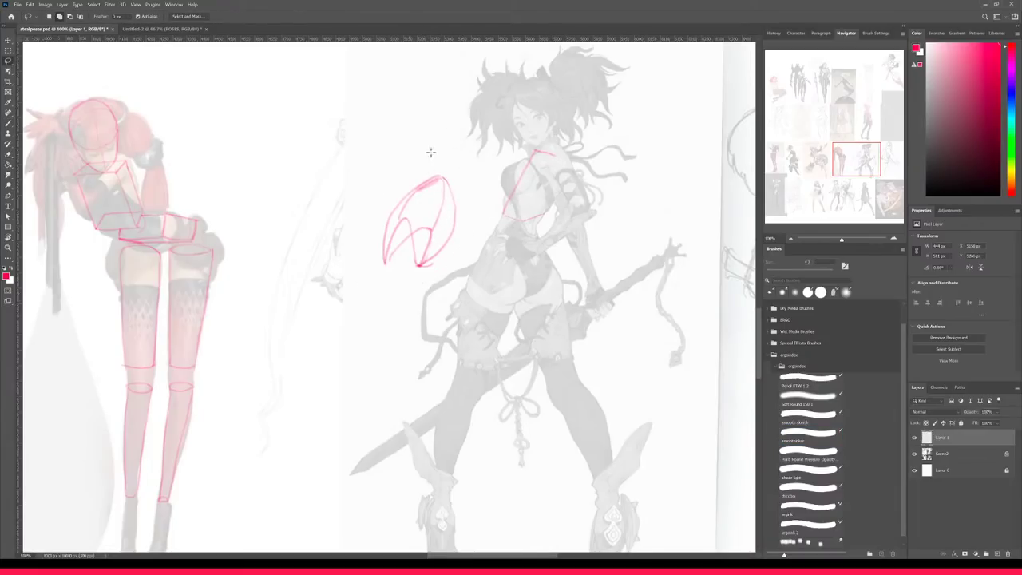
key(Delete)
key(ctrl+d)
key(b)
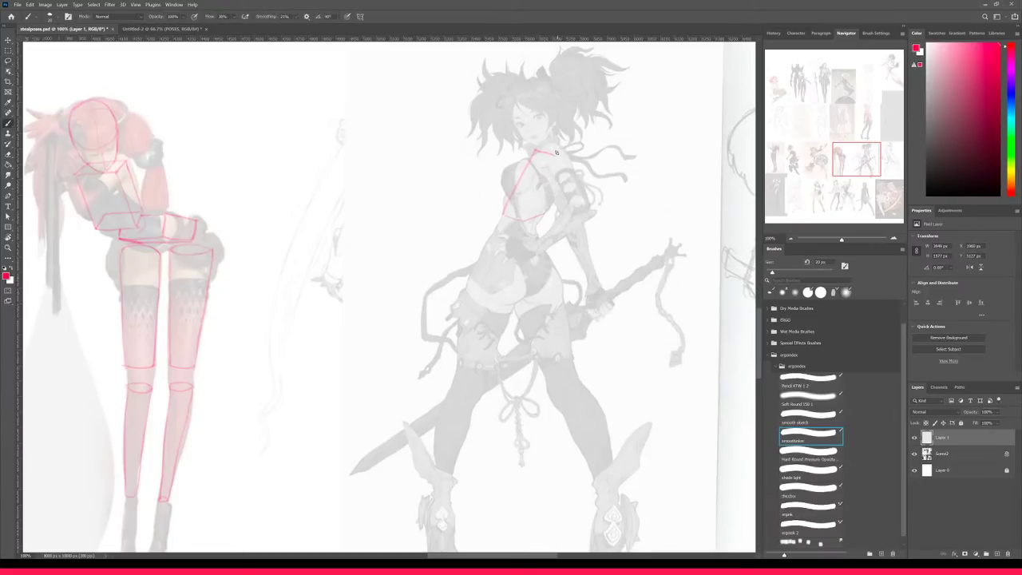
- Sketch the back edge of the sword figure's chest box and the short top line of the pelvis
drag(555, 154, 565, 174)
mouse_move(494, 235)
mouse_down()
mouse_move(503, 240)
mouse_move(495, 236)
mouse_up()
mouse_move(524, 230)
mouse_down()
mouse_move(538, 240)
mouse_move(522, 231)
mouse_up()
key(ctrl+z)
- Rough in the pelvis's top edge and curved buttock line with repeated strokes, undoing the misplaced ones
drag(529, 276, 521, 300)
key(ctrl+z)
mouse_move(509, 243)
mouse_down()
mouse_move(527, 261)
mouse_move(527, 297)
mouse_up()
key(ctrl+z)
key(ctrl+z)
drag(537, 270, 526, 304)
drag(509, 243, 539, 242)
key(ctrl+z)
key(ctrl+z)
key(ctrl+z)
key(ctrl+z)
- Sketch the slanted side edges and the lower edge of the sword figure's pelvis box
drag(502, 248, 487, 295)
drag(493, 237, 471, 283)
key(ctrl+z)
drag(493, 237, 470, 281)
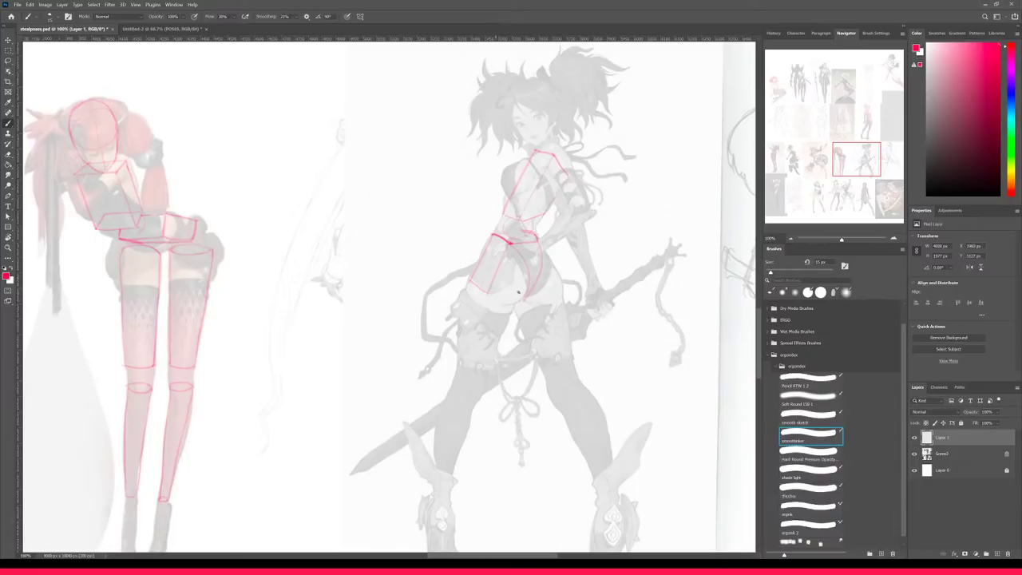
key(ctrl+z)
key(ctrl+z)
mouse_move(495, 298)
mouse_down()
mouse_move(519, 285)
mouse_move(507, 291)
mouse_move(491, 263)
mouse_move(507, 246)
mouse_move(492, 298)
mouse_up()
- Sketch a practice pelvis trapezoid with an upper plane and a separate tilted quadrilateral beside the sword figure
mouse_move(361, 314)
mouse_down()
mouse_move(330, 374)
mouse_move(432, 363)
mouse_up()
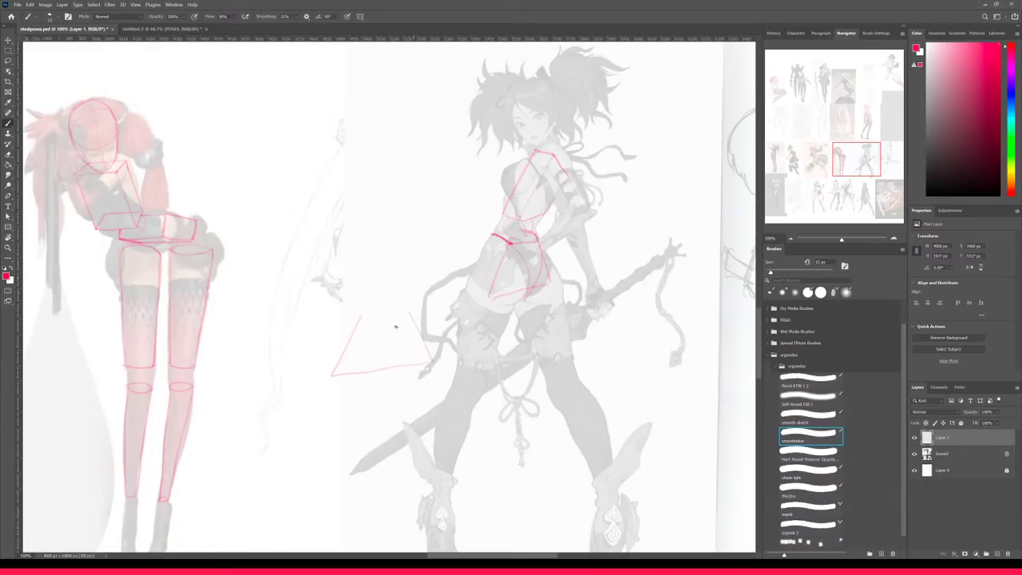
mouse_move(359, 316)
mouse_down()
mouse_move(409, 312)
mouse_move(422, 332)
mouse_up()
mouse_move(383, 246)
mouse_down()
mouse_move(374, 278)
mouse_move(438, 271)
mouse_up()
drag(380, 245, 432, 237)
mouse_move(360, 318)
mouse_down()
mouse_move(366, 302)
mouse_move(400, 299)
mouse_move(436, 364)
mouse_up()
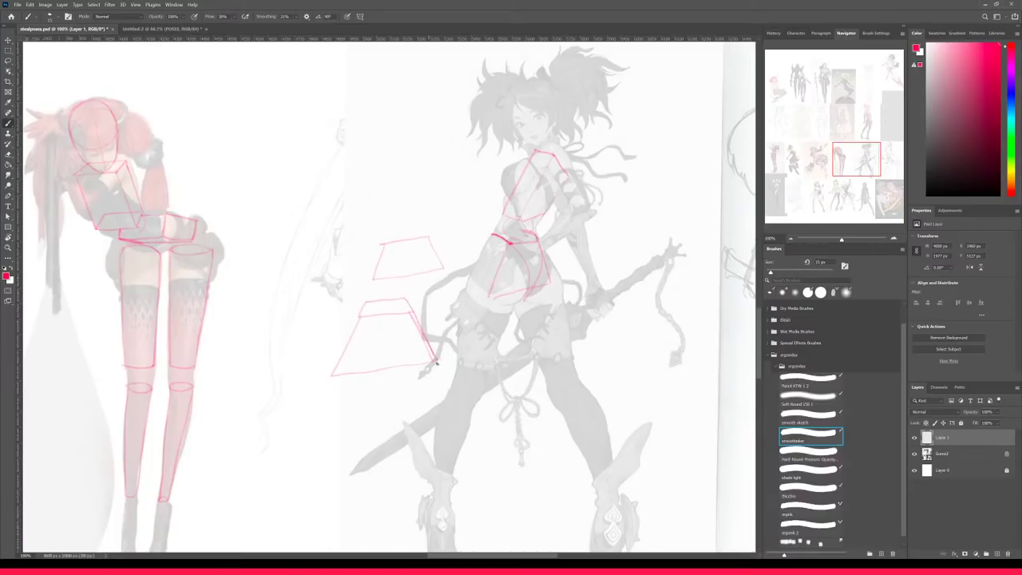
- Undo all the practice pelvis strokes beside the sword figure
key(ctrl+z)
key(ctrl+z)
key(ctrl+z)
key(ctrl+z)
key(ctrl+z)
key(ctrl+z)
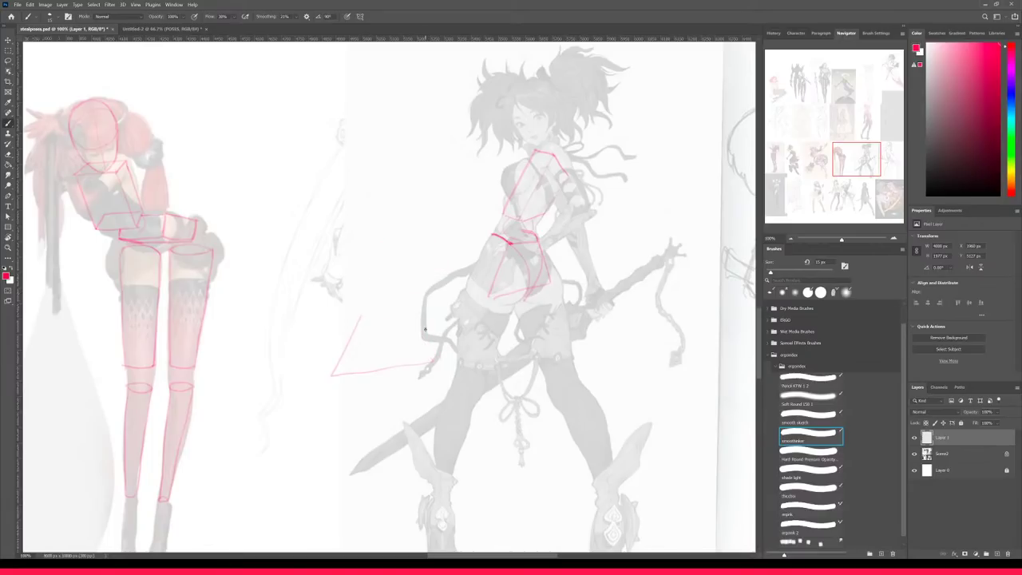
key(ctrl+z)
- Sketch the pelvis box's outer side edge and the short lower edge joining it to the front corner
drag(468, 280, 490, 294)
drag(480, 256, 469, 279)
- Sketch a practice curved, notched form beside the figure, then lasso and delete it and return to the Brush tool
mouse_move(355, 299)
mouse_down()
mouse_move(368, 354)
mouse_move(397, 326)
mouse_move(358, 297)
mouse_up()
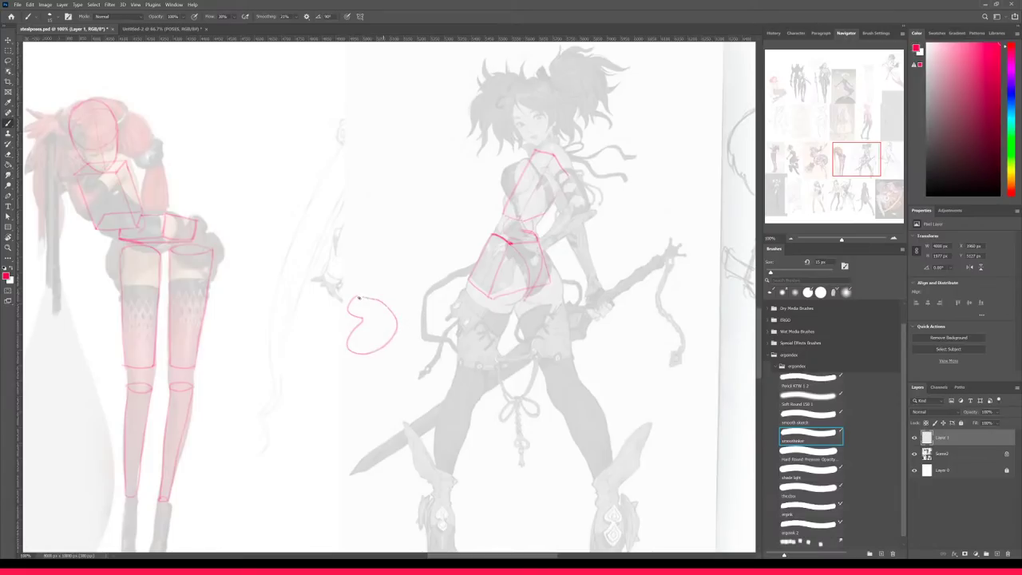
mouse_move(420, 288)
mouse_down()
mouse_move(395, 309)
mouse_move(407, 335)
mouse_move(439, 331)
mouse_move(421, 312)
mouse_move(439, 296)
mouse_move(410, 285)
mouse_up()
key(l)
mouse_move(342, 284)
mouse_down()
mouse_move(455, 329)
mouse_move(399, 257)
mouse_up()
key(Delete)
key(ctrl+d)
key(b)
- Sketch the pelvis's curved lower edge and the outer buttock contour with a larger brush, redrawing the misplaced strokes
mouse_move(527, 295)
mouse_down()
mouse_move(488, 297)
mouse_move(520, 301)
mouse_up()
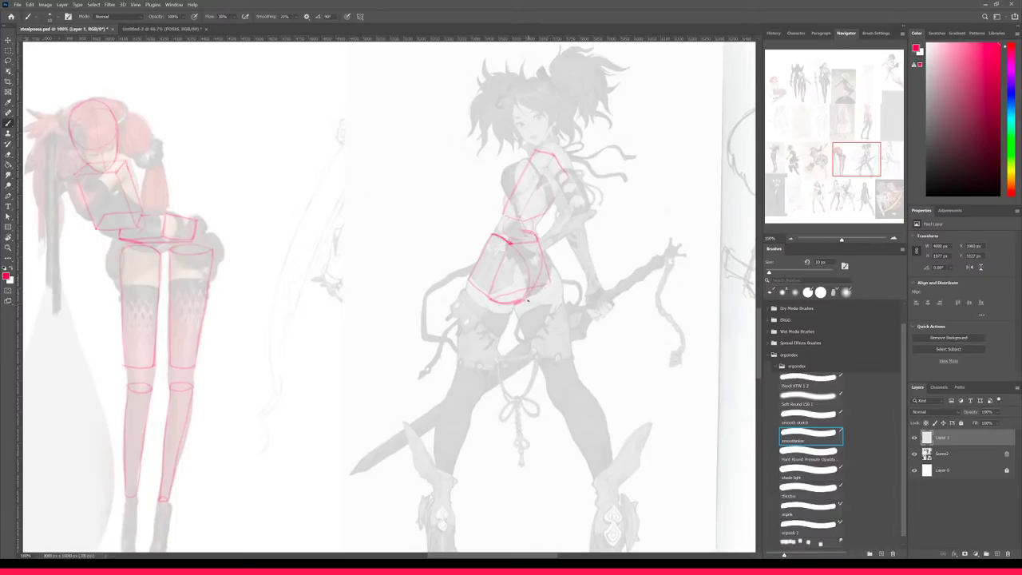
key(])
mouse_move(595, 422)
mouse_down()
mouse_move(567, 473)
mouse_move(582, 464)
mouse_up()
key(ctrl+z)
key(ctrl+z)
drag(529, 296, 555, 280)
drag(522, 302, 542, 294)
drag(470, 290, 506, 314)
key(ctrl+z)
drag(468, 283, 514, 303)
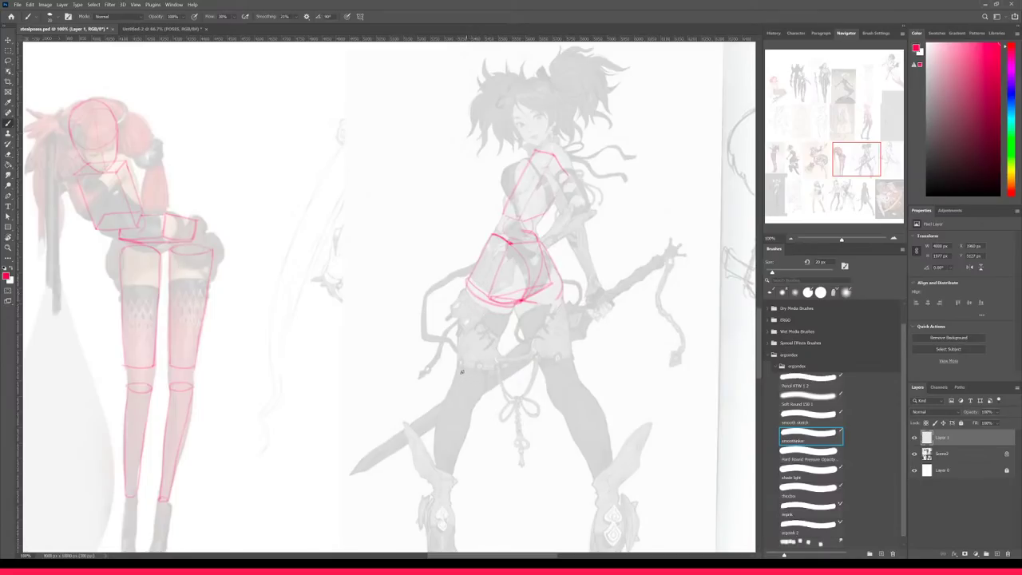
- Sketch both thighs of the sword figure as tapered cylinders with elliptical ends between hips and knees
drag(455, 372, 461, 369)
key(bracketright)
drag(524, 309, 562, 303)
drag(467, 288, 514, 308)
key(ctrl+z)
drag(468, 285, 515, 306)
drag(573, 364, 546, 371)
drag(545, 376, 573, 371)
drag(516, 317, 546, 372)
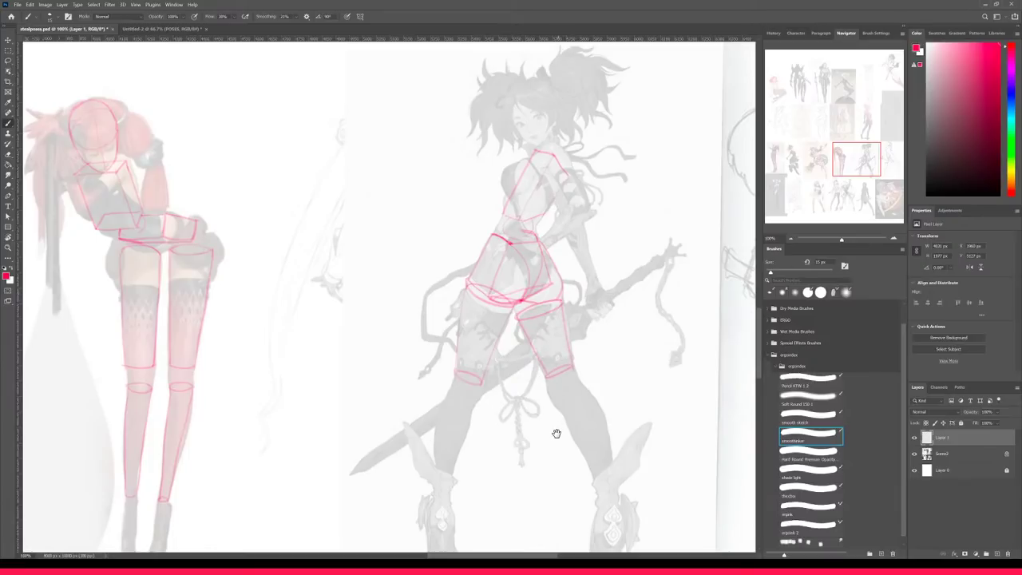
- Sketch the curved calf outline from knee to ankle on the sword-hilt side leg, undoing the misplaced strokes
drag(554, 428, 532, 303)
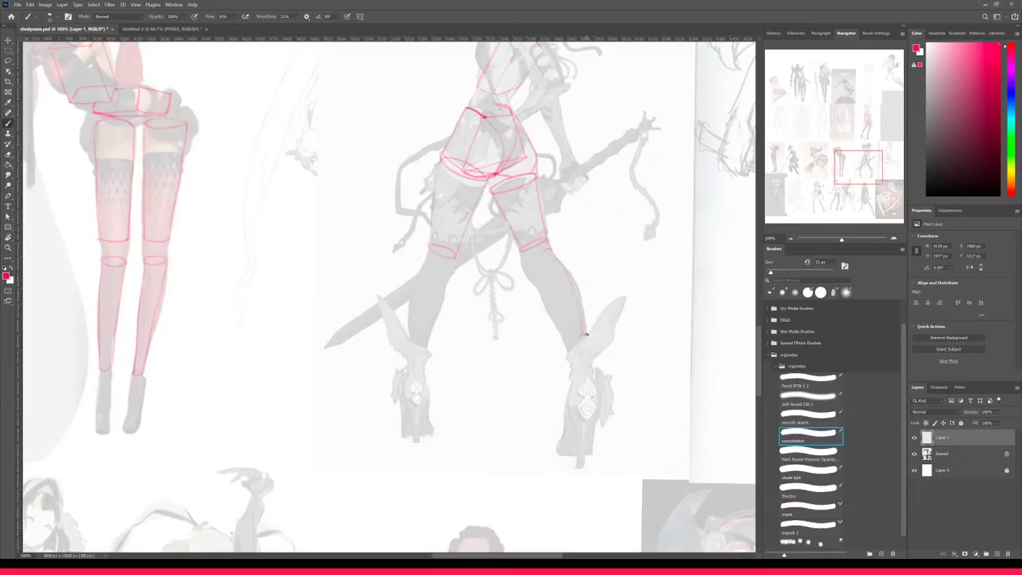
drag(580, 328, 583, 345)
key(ctrl+z)
key(ctrl+z)
key(ctrl+z)
drag(582, 323, 588, 343)
key(ctrl+z)
mouse_move(545, 251)
mouse_down()
mouse_move(538, 281)
mouse_move(552, 251)
mouse_move(573, 276)
mouse_move(586, 333)
mouse_up()
drag(547, 251, 581, 320)
drag(538, 285, 576, 343)
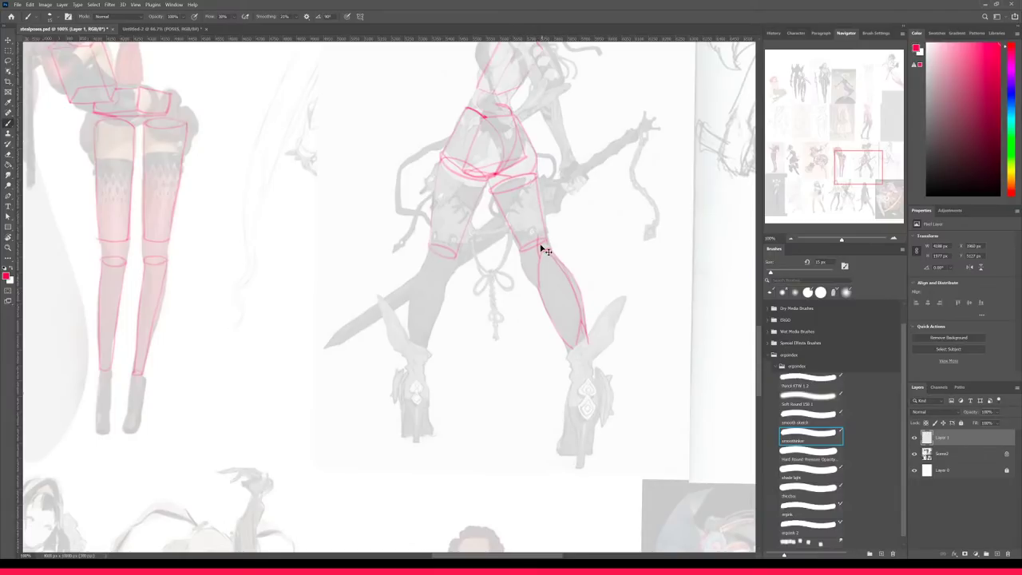
- Add an inner line to the finished leg's thigh and sketch the curved calf of the sword-tip side leg
mouse_move(528, 187)
mouse_down()
mouse_move(540, 238)
mouse_move(536, 257)
mouse_move(511, 249)
mouse_up()
drag(428, 271, 416, 345)
key(ctrl+z)
mouse_move(437, 257)
mouse_down()
mouse_move(408, 371)
mouse_move(423, 359)
mouse_move(445, 273)
mouse_move(406, 352)
mouse_move(410, 320)
mouse_move(410, 366)
mouse_up()
key(ctrl+z)
mouse_move(418, 278)
mouse_down()
mouse_move(413, 308)
mouse_move(443, 284)
mouse_move(442, 305)
mouse_move(425, 287)
mouse_move(414, 302)
mouse_up()
key(ctrl+z)
key(ctrl+z)
key(ctrl+z)
key(ctrl+z)
key(ctrl+z)
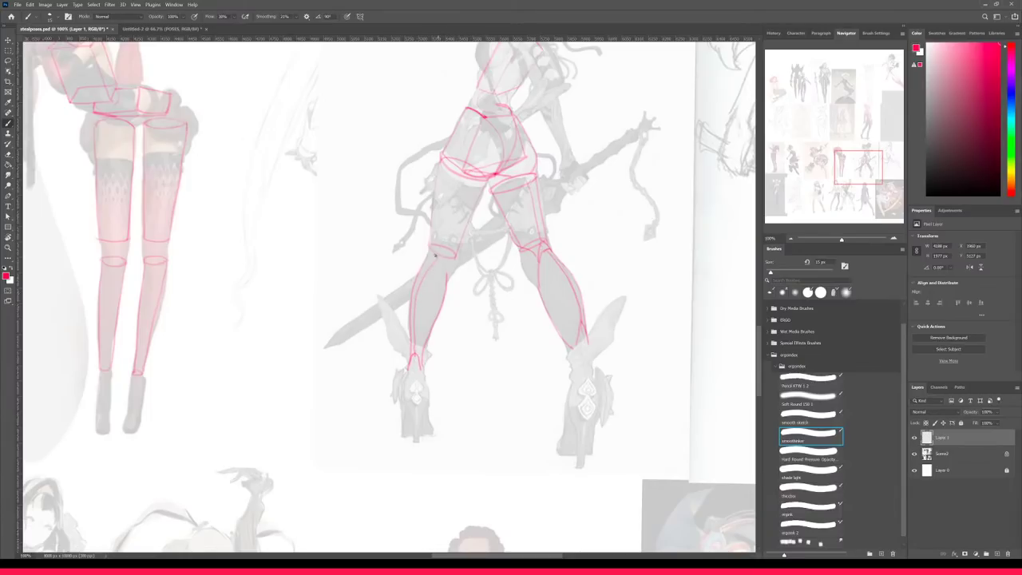
- Sketch the boot on the sword-tip side leg as a simplified heel and forefoot form with a centre line
drag(414, 355, 417, 443)
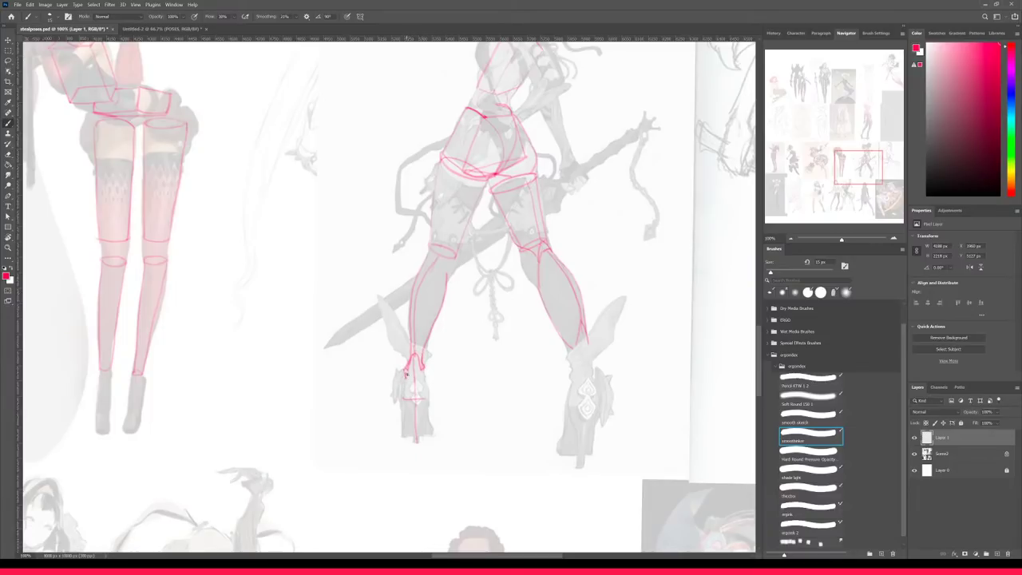
mouse_move(406, 370)
mouse_down()
mouse_move(402, 400)
mouse_move(413, 368)
mouse_move(425, 401)
mouse_move(417, 391)
mouse_move(404, 403)
mouse_move(419, 405)
mouse_move(405, 402)
mouse_move(415, 436)
mouse_up()
key(ctrl+z)
drag(424, 396, 415, 437)
mouse_move(424, 397)
mouse_down()
mouse_move(430, 431)
mouse_move(400, 401)
mouse_move(401, 437)
mouse_move(434, 437)
mouse_up()
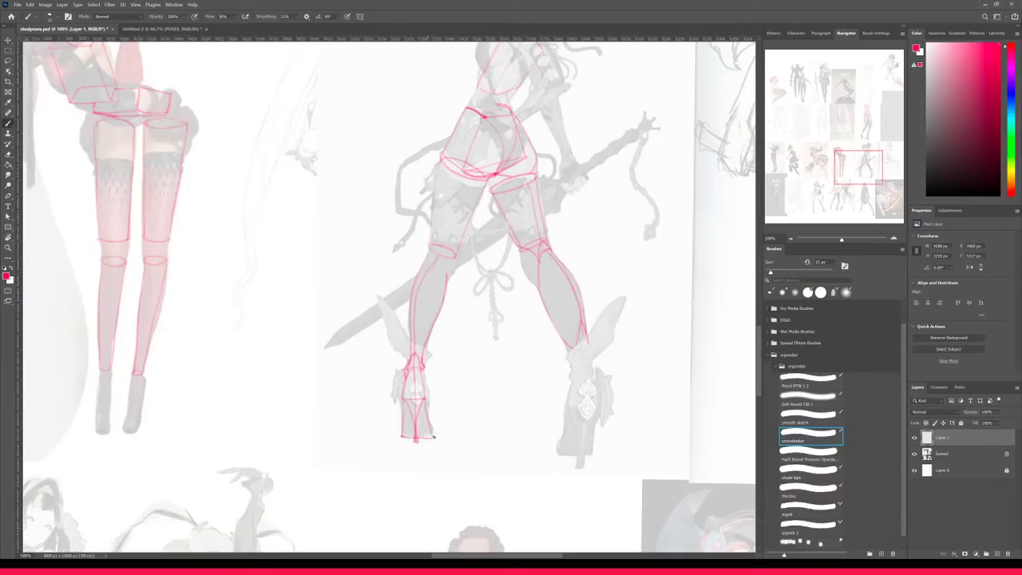
- Sketch the ankle, heel and forefoot planes of the boot on the sword-hilt side leg
drag(584, 339, 589, 385)
drag(570, 352, 574, 382)
drag(566, 347, 570, 380)
drag(588, 340, 597, 391)
drag(570, 383, 572, 412)
mouse_move(586, 380)
mouse_down()
mouse_move(589, 415)
mouse_move(557, 453)
mouse_move(592, 457)
mouse_up()
- Sketch the rounded shoulder and the upper-arm cylinder from shoulder to elbow
drag(566, 194, 553, 333)
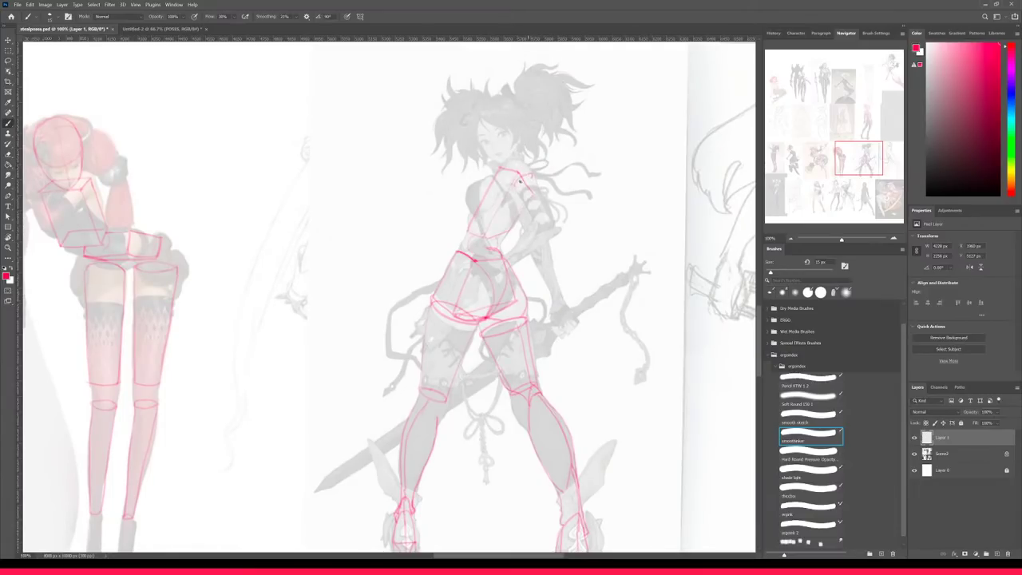
mouse_move(503, 169)
mouse_down()
mouse_move(520, 162)
mouse_move(529, 173)
mouse_move(511, 184)
mouse_move(527, 176)
mouse_up()
drag(538, 214, 549, 220)
- Sketch the bent arm's forearm as a tapered form from the elbow to a small wrist circle at the hip
key(ctrl+plus)
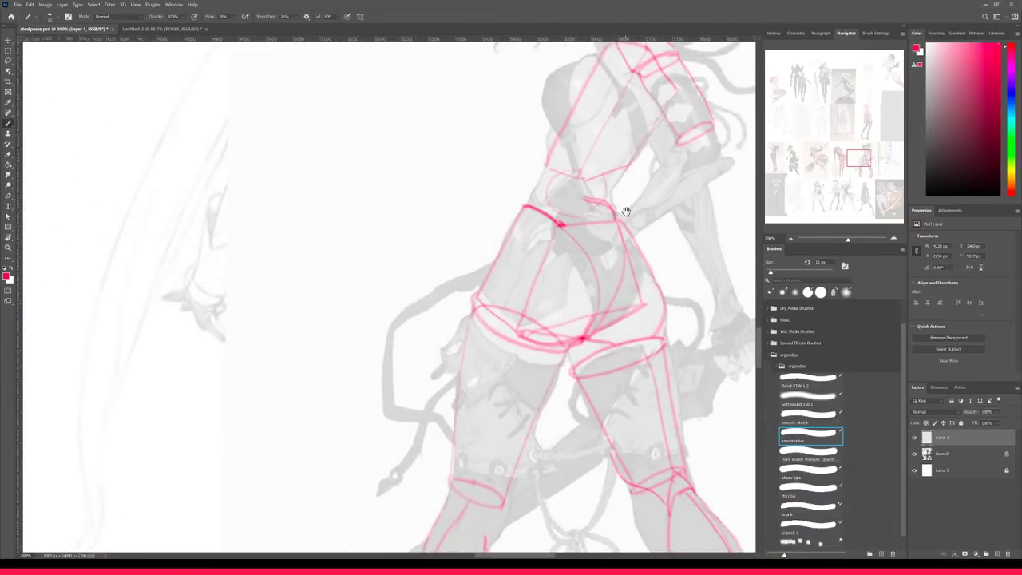
drag(626, 212, 466, 298)
mouse_move(557, 238)
mouse_down()
mouse_move(532, 266)
mouse_move(539, 261)
mouse_up()
key(ctrl+z)
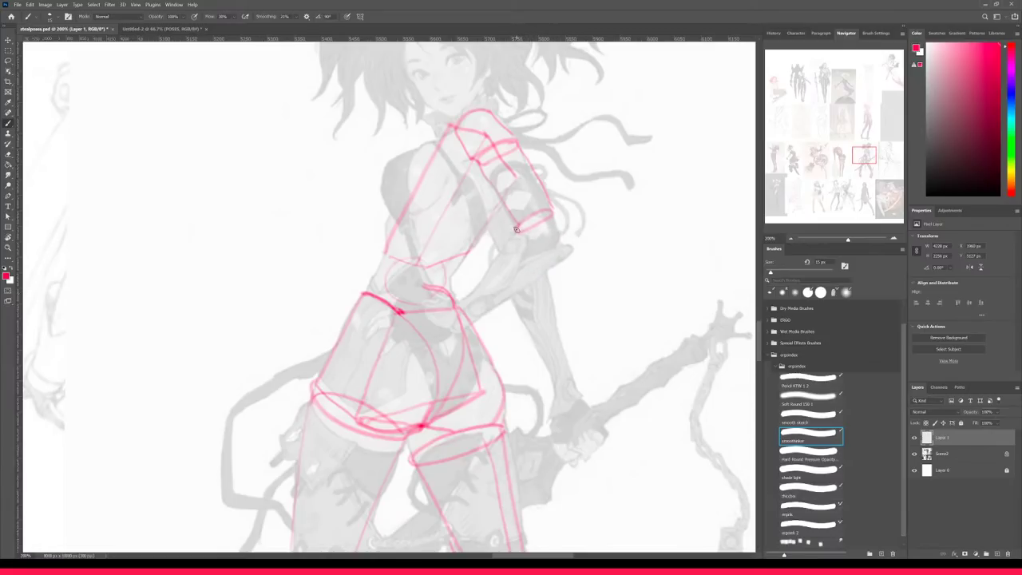
drag(517, 230, 539, 252)
mouse_move(458, 305)
mouse_down()
mouse_move(520, 237)
mouse_move(459, 304)
mouse_up()
key(ctrl+z)
drag(541, 255, 471, 321)
- Sketch the far forearm reaching towards the sword hilt as a tapered cylinder, redrawing its inner edge
drag(575, 383, 557, 389)
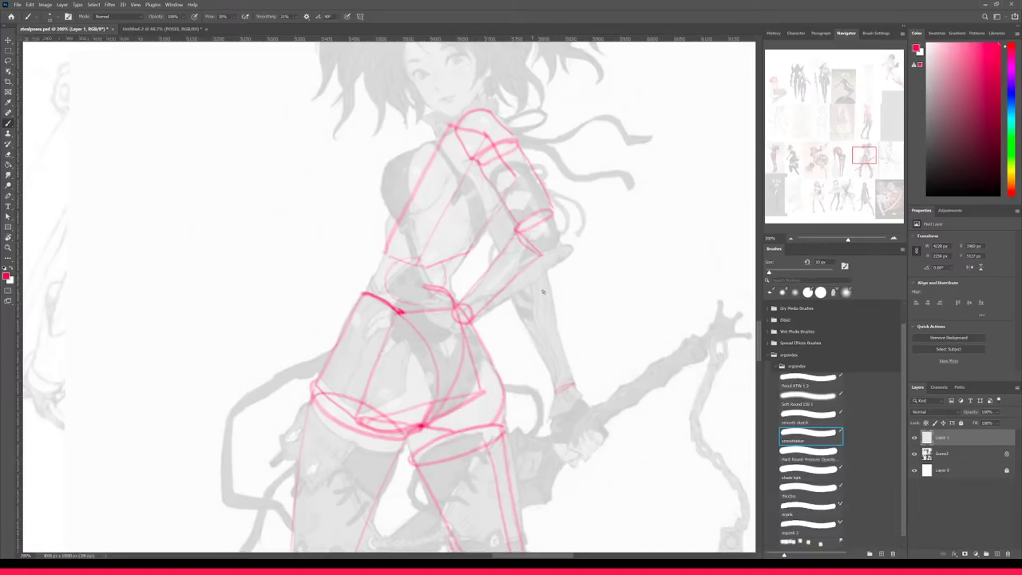
mouse_move(547, 284)
mouse_down()
mouse_move(513, 302)
mouse_move(559, 390)
mouse_up()
key(ctrl+z)
drag(512, 303, 556, 392)
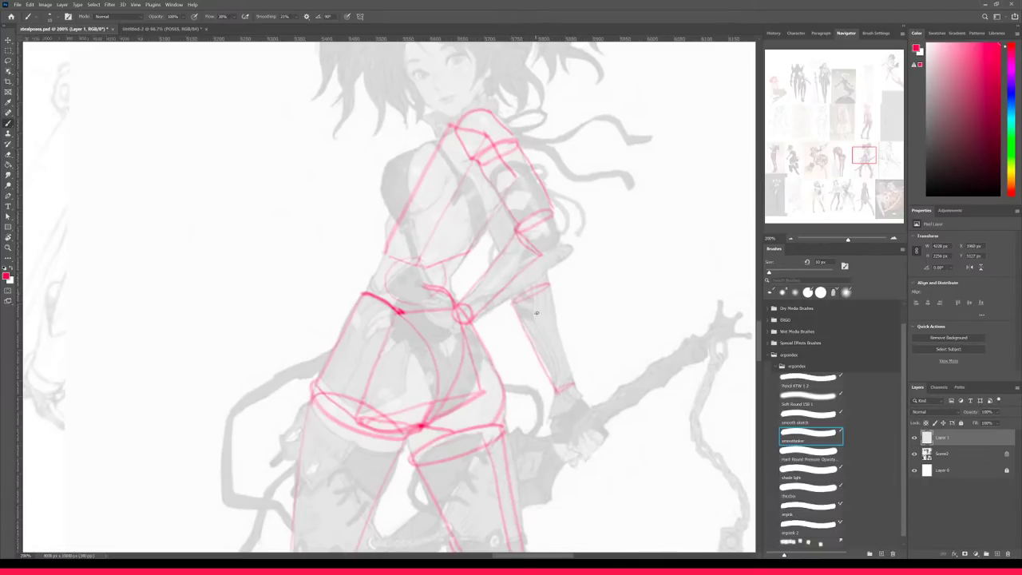
key(ctrl+z)
drag(513, 304, 557, 389)
drag(549, 283, 571, 381)
- Adjust the brush size and strengthen the lower edge of the sword figure's chest box
key(ctrl+minus)
key(ctrl+plus)
key(])
key([)
drag(386, 252, 418, 266)
key(ctrl+z)
key(ctrl+z)
key(])
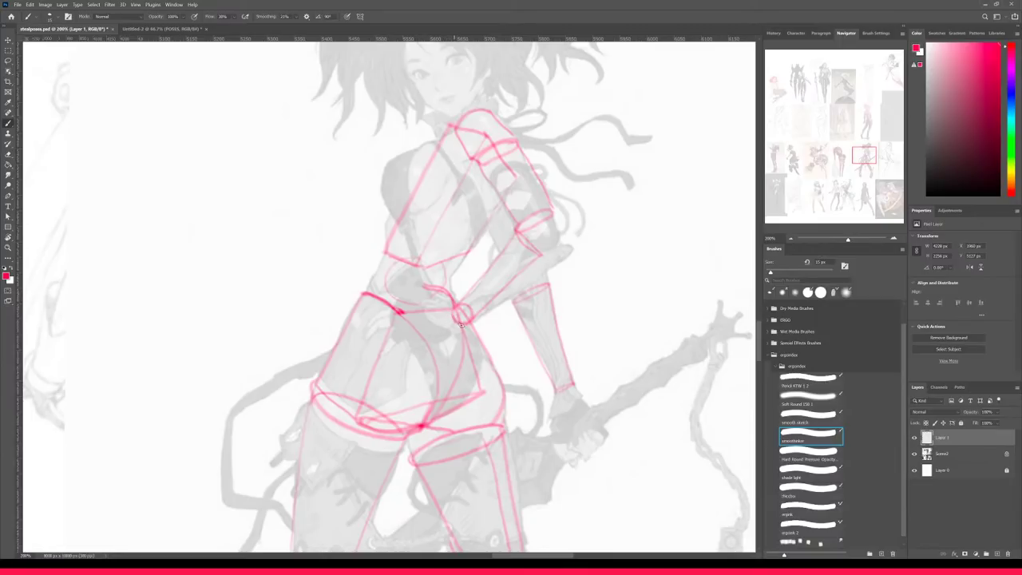
- Sketch the sword figure's head as an oval with a tapered jaw, a centre line and a curved brow line
key(ctrl+minus)
drag(456, 299, 499, 389)
key(ctrl+plus)
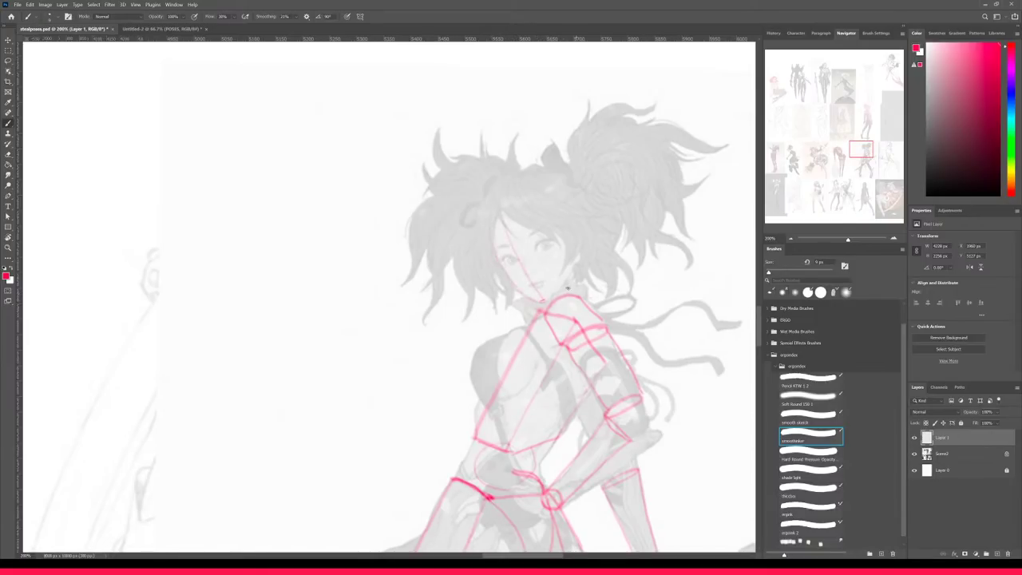
mouse_move(489, 233)
mouse_down()
mouse_move(494, 199)
mouse_move(527, 168)
mouse_move(562, 168)
mouse_up()
mouse_move(585, 204)
mouse_down()
mouse_move(587, 240)
mouse_move(540, 297)
mouse_up()
drag(501, 204, 507, 232)
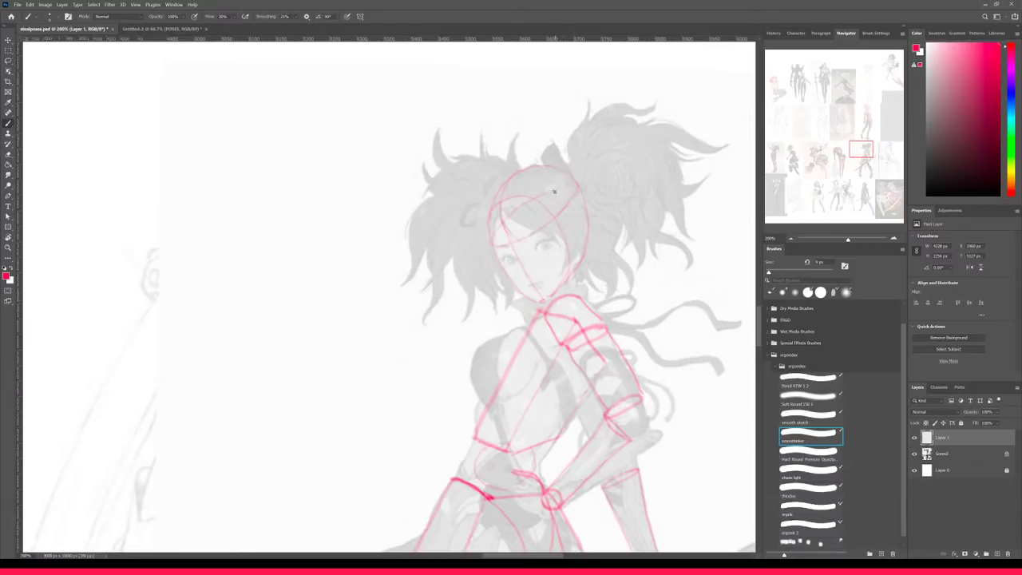
- Hide the faded reference image layer to leave only the sketched figures
key(ctrl+minus)
key(ctrl+plus)
key(ctrl+minus)
key(ctrl+minus)
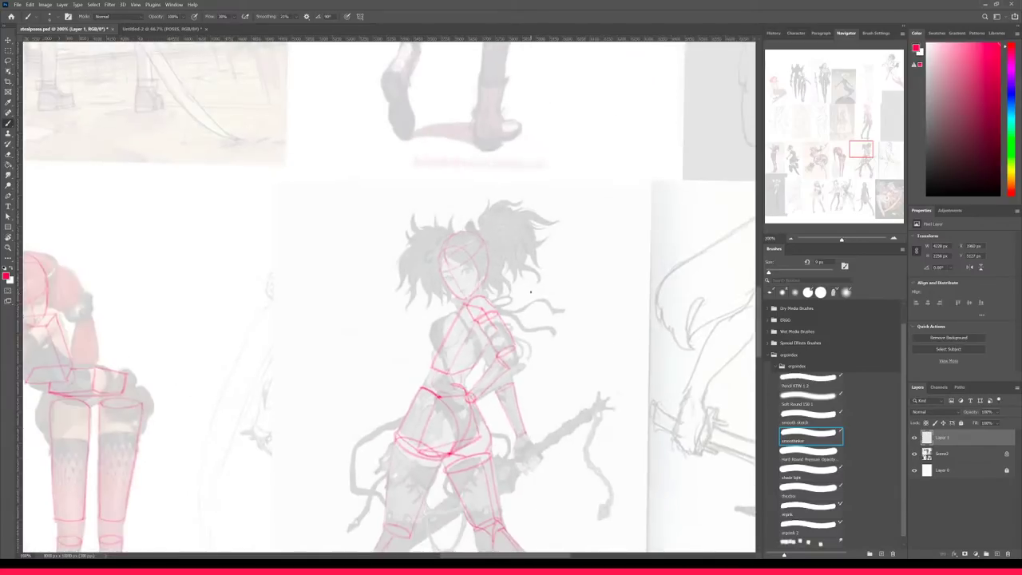
drag(451, 342, 524, 240)
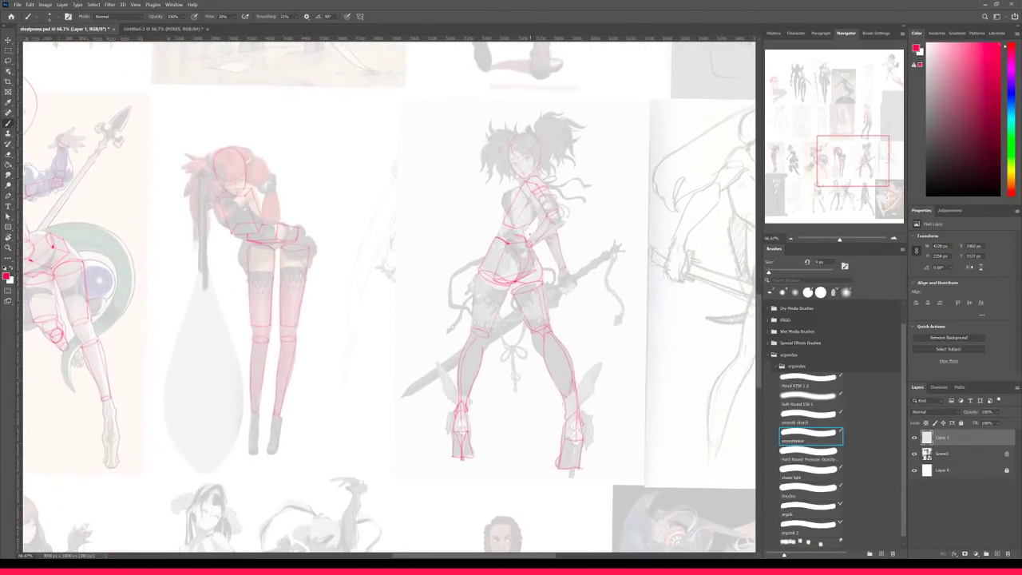
click(915, 454)
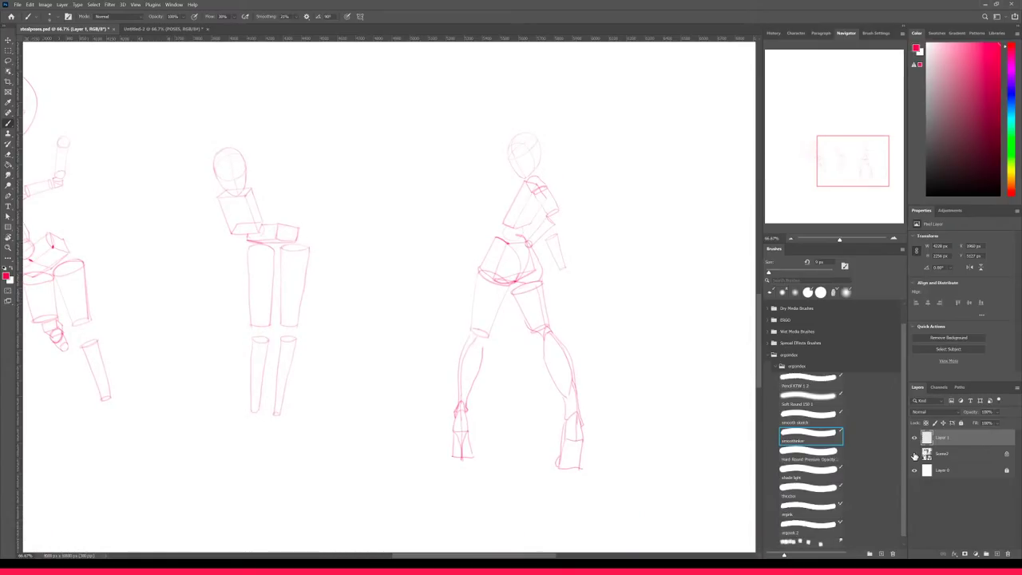
- Add the pelvis box's back top edge and dashed lines for its hidden inner edges
key(ctrl+plus)
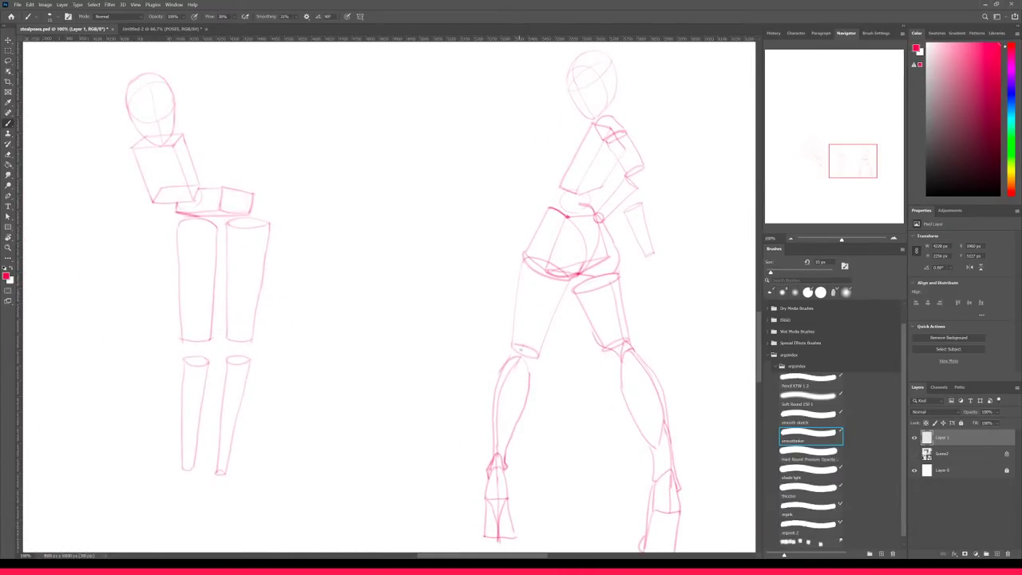
key(ctrl+minus)
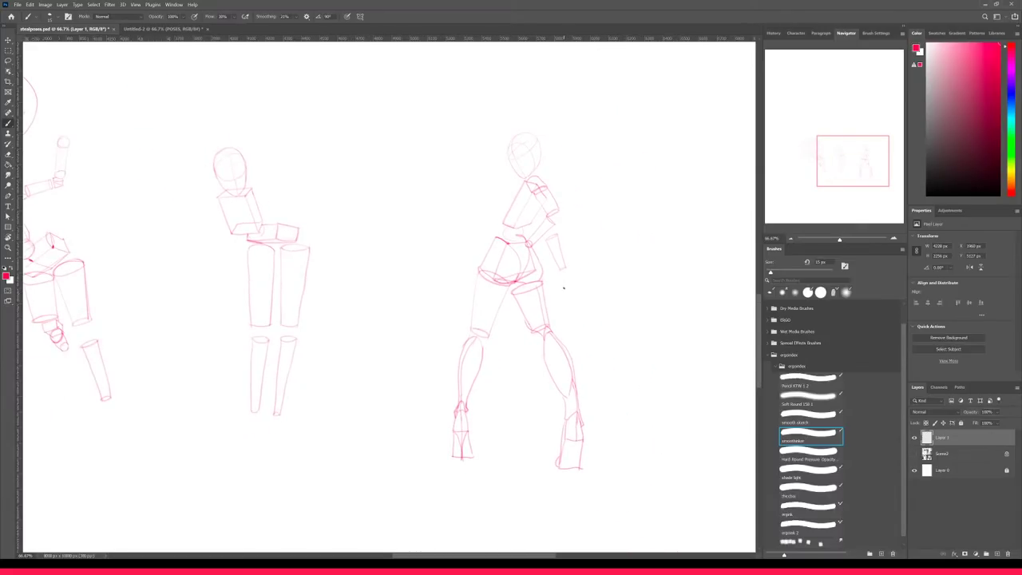
key(ctrl+plus)
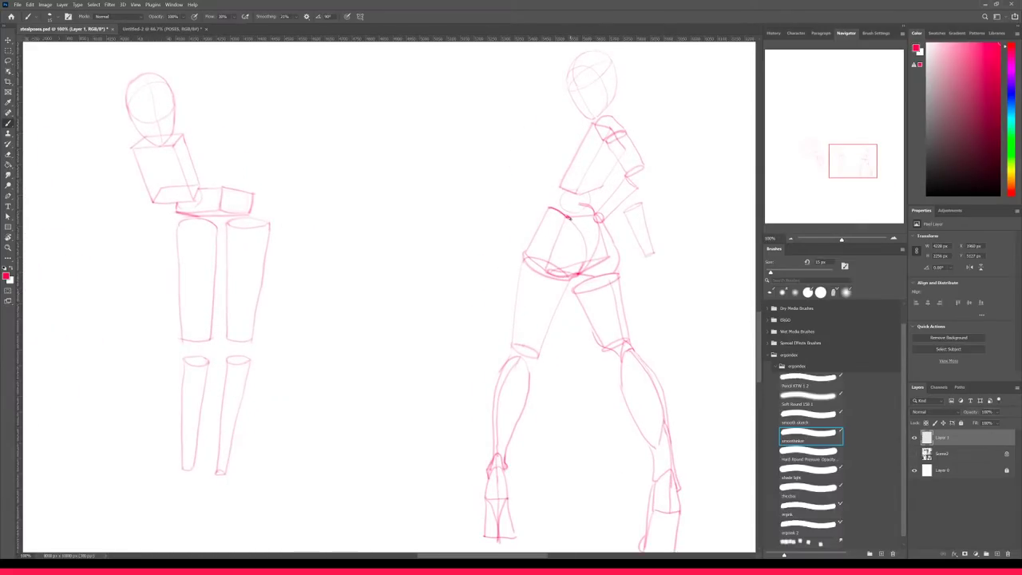
drag(551, 208, 589, 204)
key(ctrl+z)
drag(606, 256, 570, 242)
drag(583, 206, 585, 237)
- Sketch a five-sided shape in the gap between the standing figure and the sword figure, and delete it
mouse_move(355, 312)
mouse_down()
mouse_move(365, 276)
mouse_move(388, 257)
mouse_move(420, 256)
mouse_move(432, 305)
mouse_move(400, 326)
mouse_move(377, 322)
mouse_move(404, 328)
mouse_up()
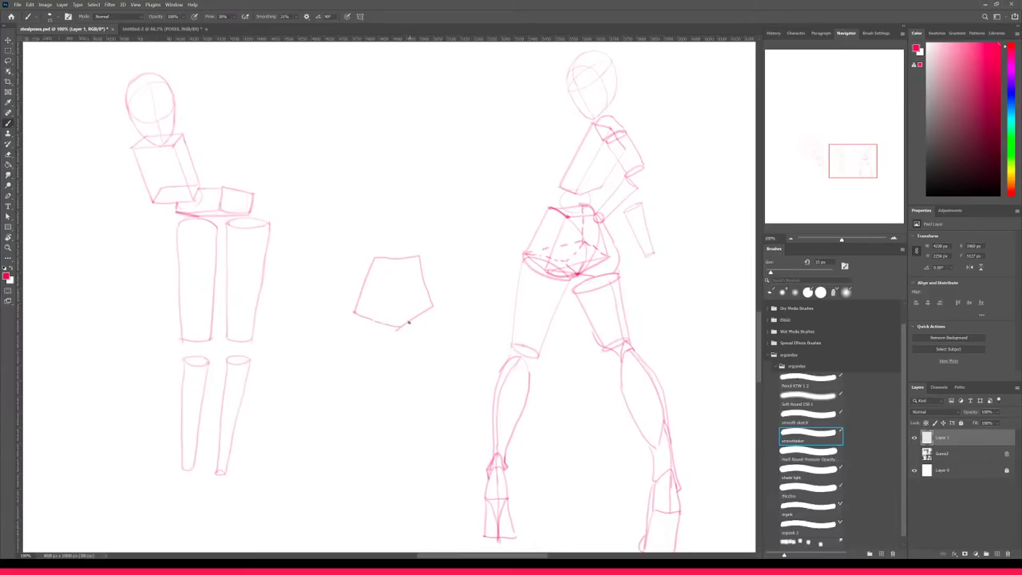
key(l)
mouse_move(372, 230)
mouse_down()
mouse_move(333, 320)
mouse_move(376, 235)
mouse_up()
key(Delete)
key(ctrl+d)
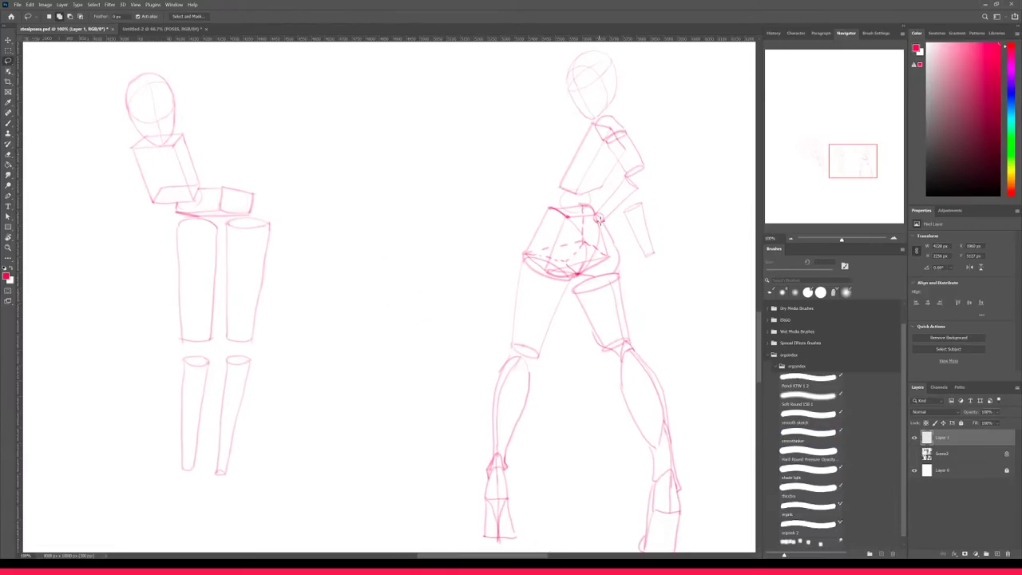
key(b)
key(b)
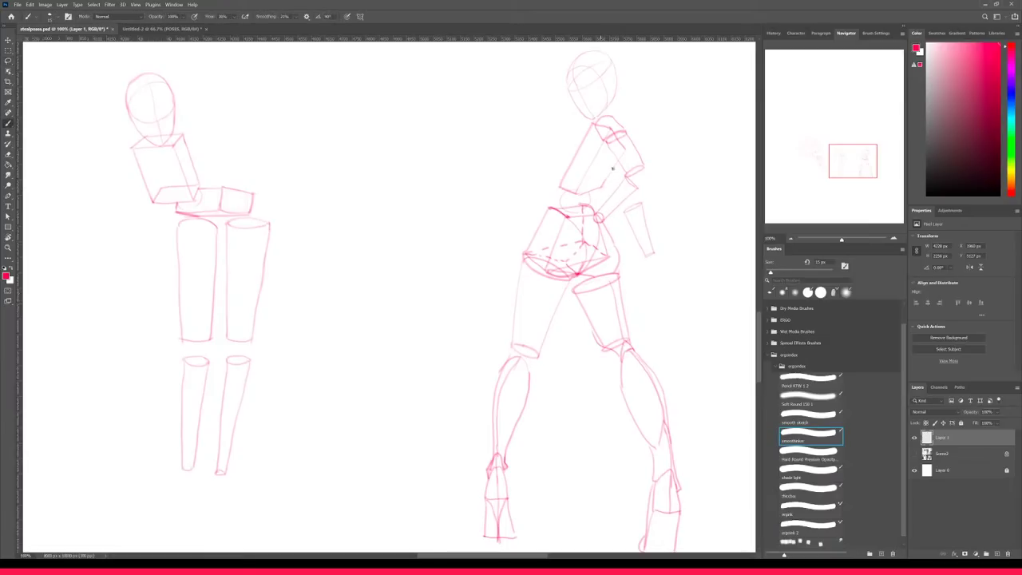
key(ctrl+minus)
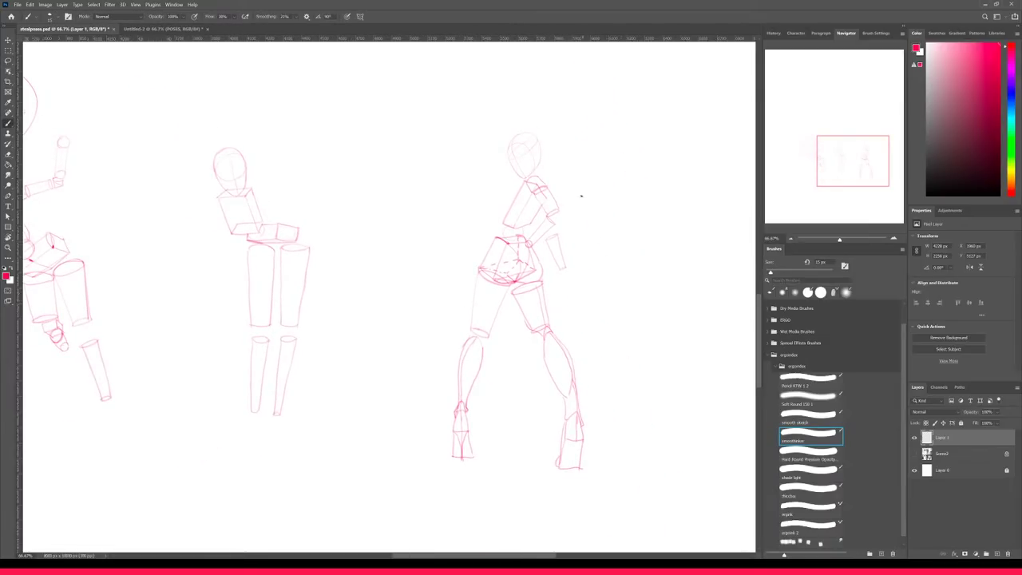
key(ctrl+minus)
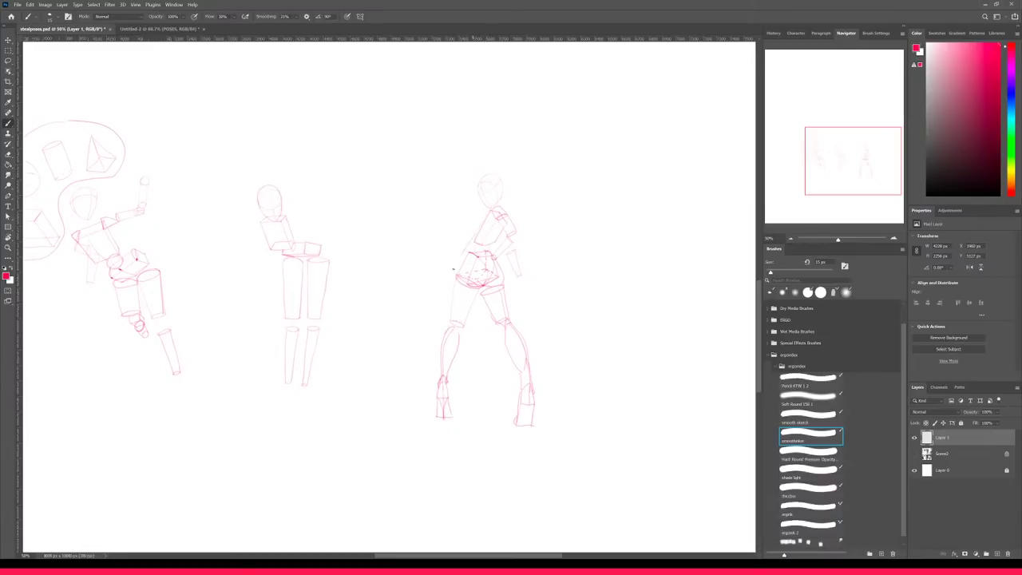
drag(507, 308, 542, 366)
key(ctrl+z)
key(ctrl+plus)
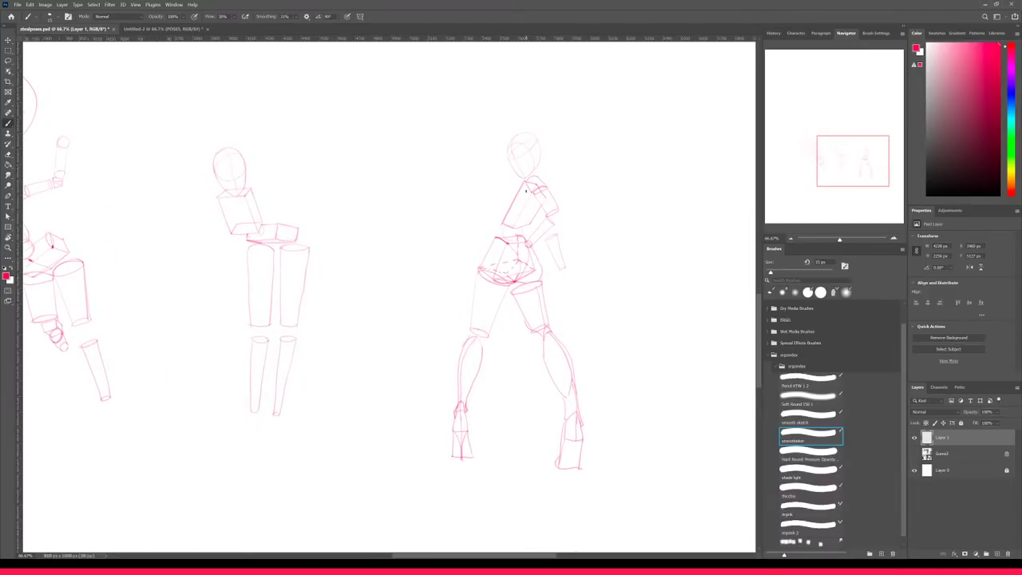
key(ctrl+plus)
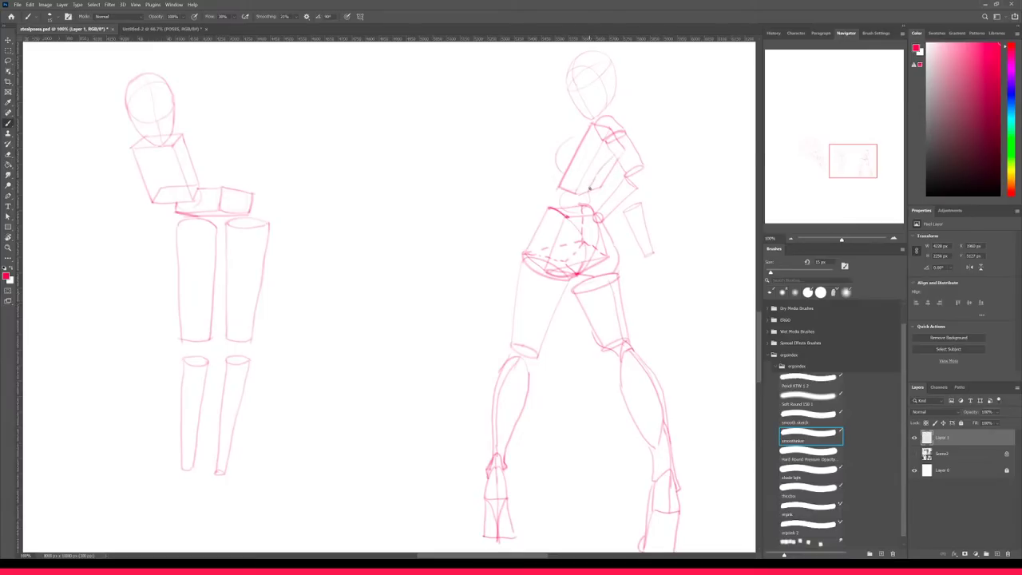
key(ctrl+z)
mouse_move(585, 214)
mouse_down()
mouse_move(597, 258)
mouse_move(578, 274)
mouse_up()
key(bracketright)
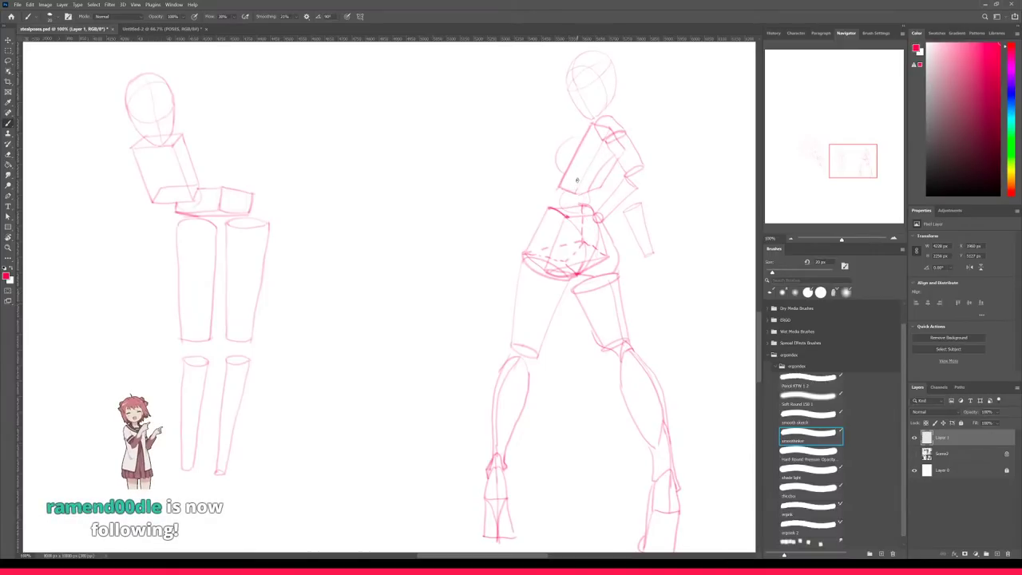
mouse_move(586, 148)
mouse_down()
mouse_move(580, 166)
mouse_move(598, 175)
mouse_up()
drag(609, 133, 613, 143)
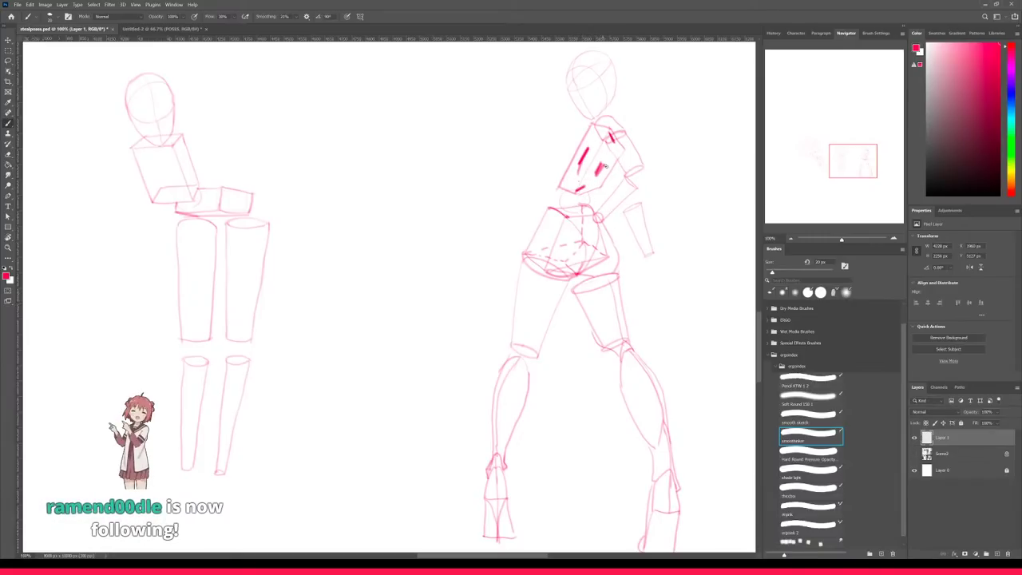
key(ctrl+z)
key(ctrl+z)
key(ctrl+z)
key(ctrl+z)
- Show the faded reference image layer beneath the sketches again
key(ctrl+minus)
key(ctrl+minus)
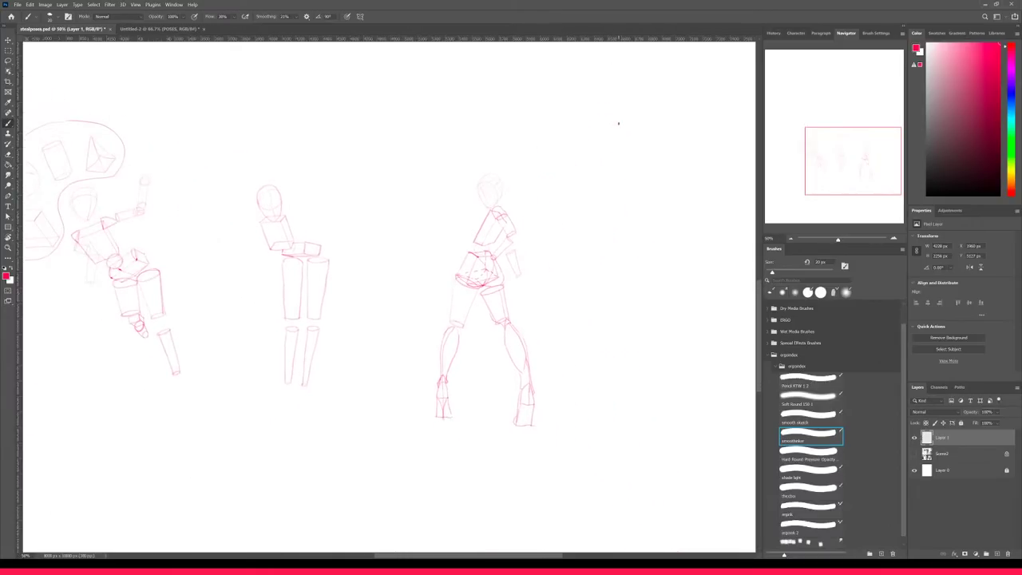
key(ctrl+minus)
click(914, 453)
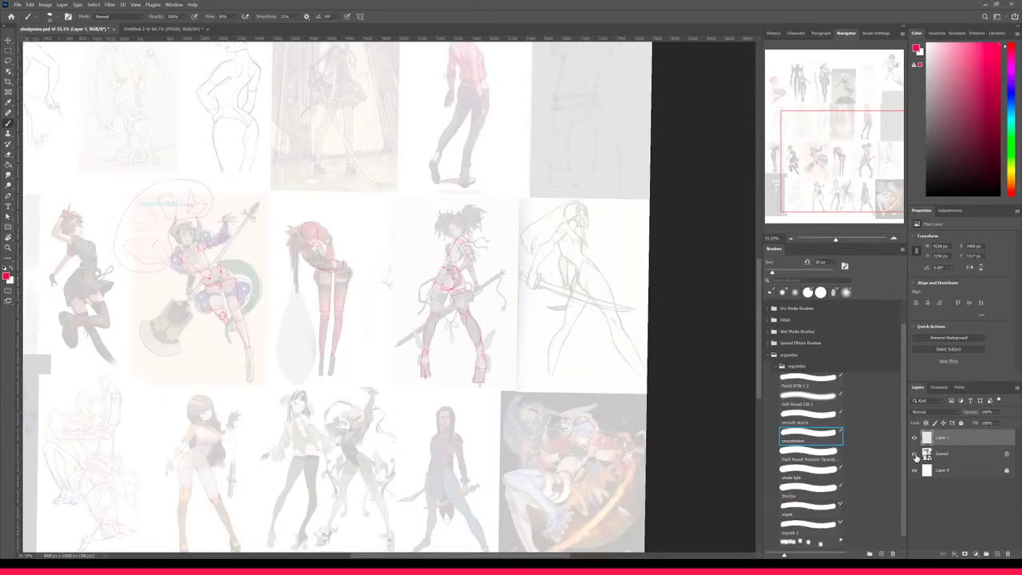
key(ctrl+plus)
drag(293, 221, 313, 240)
drag(309, 232, 313, 241)
drag(319, 232, 313, 241)
key(ctrl+z)
key(ctrl+z)
key(ctrl+z)
key(ctrl+z)
key(ctrl+z)
- Start the torso of the leaning long-haired figure with a small waist box and a side line above it
key(ctrl+plus)
mouse_move(649, 249)
mouse_down()
mouse_move(520, 267)
mouse_move(559, 280)
mouse_up()
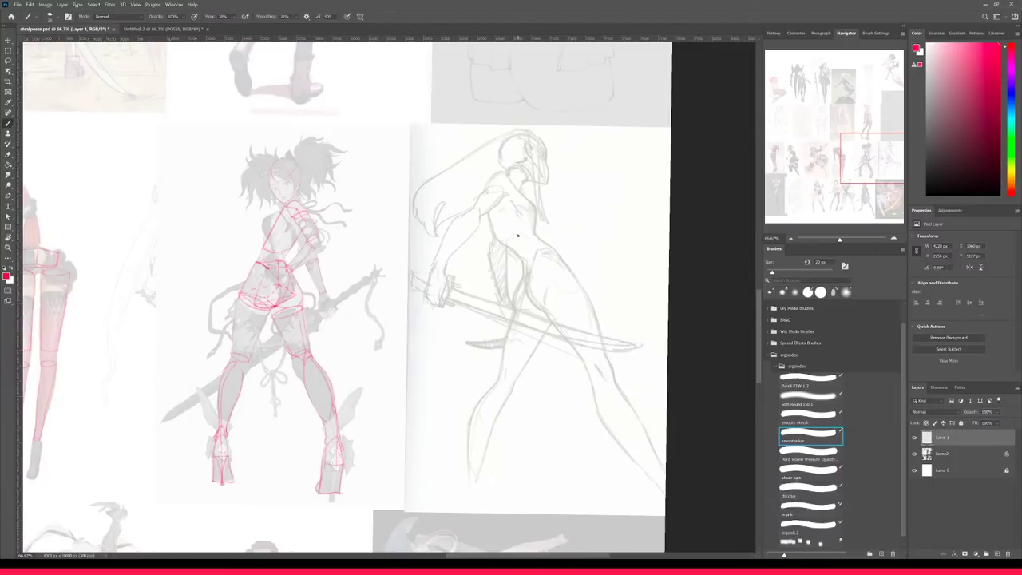
mouse_move(513, 235)
mouse_down()
mouse_move(513, 249)
mouse_move(528, 226)
mouse_up()
key(ctrl+z)
mouse_move(507, 233)
mouse_down()
mouse_move(525, 222)
mouse_move(534, 238)
mouse_up()
drag(488, 193, 506, 233)
mouse_move(594, 150)
mouse_down()
mouse_move(599, 202)
mouse_move(635, 192)
mouse_up()
drag(629, 145, 636, 194)
mouse_move(596, 151)
mouse_down()
mouse_move(629, 144)
mouse_move(577, 148)
mouse_up()
drag(640, 132, 638, 133)
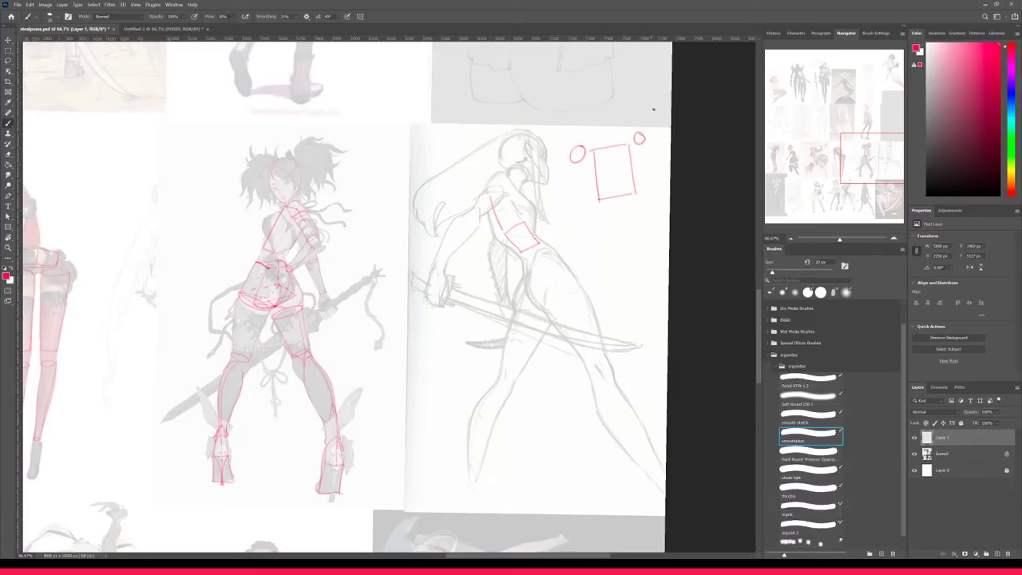
key(ctrl+z)
key(ctrl+z)
key(ctrl+z)
key(ctrl+z)
key(ctrl+z)
key(ctrl+z)
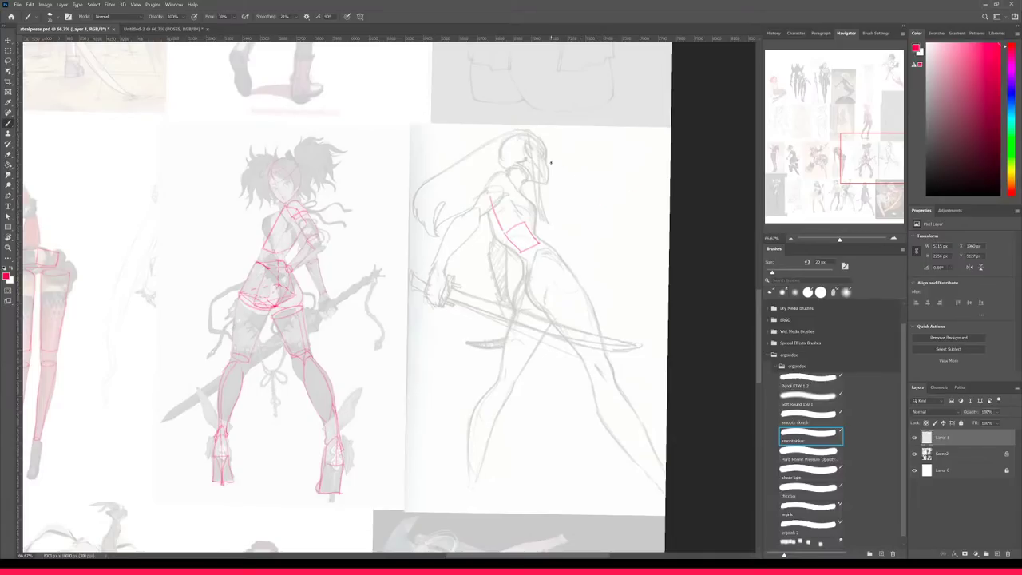
- Redraw the leaning figure's torso sides to form a narrow chest box above the waist box
mouse_move(487, 192)
mouse_down()
mouse_move(509, 180)
mouse_move(523, 223)
mouse_up()
key(ctrl+z)
key(ctrl+z)
drag(509, 185, 539, 242)
key(ctrl+z)
key(ctrl+z)
key(ctrl+z)
drag(490, 205, 505, 235)
drag(527, 223, 535, 240)
- Sketch the pelvis's top edge and short curved left edge directly below the leaning figure's waist box
drag(528, 252, 552, 250)
drag(553, 248, 540, 240)
key(ctrl+plus)
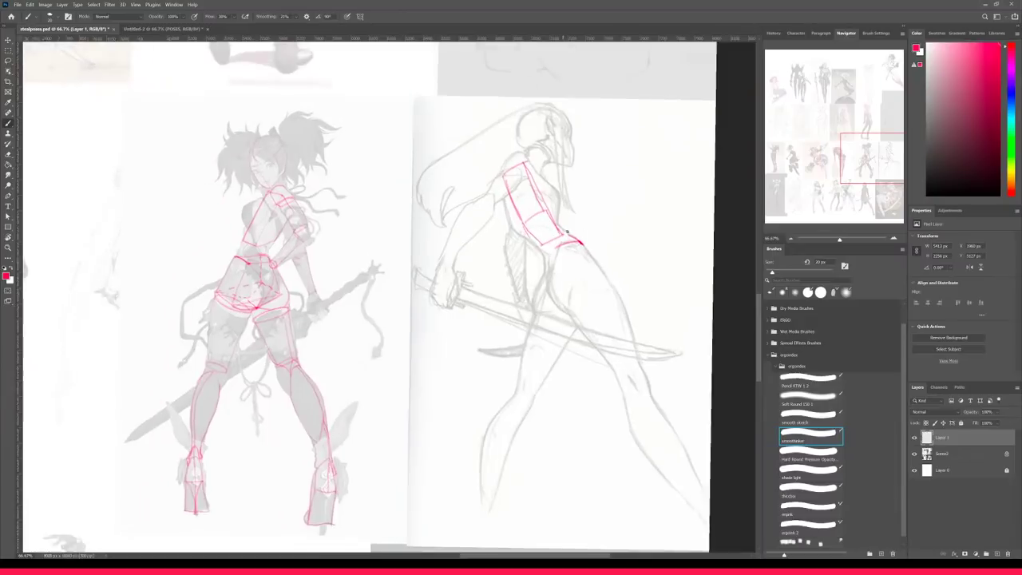
mouse_move(616, 233)
mouse_down()
mouse_move(553, 231)
mouse_move(564, 225)
mouse_move(525, 265)
mouse_up()
key(ctrl+z)
mouse_move(548, 222)
mouse_down()
mouse_move(528, 266)
mouse_move(535, 230)
mouse_move(525, 262)
mouse_up()
key(ctrl+z)
key([)
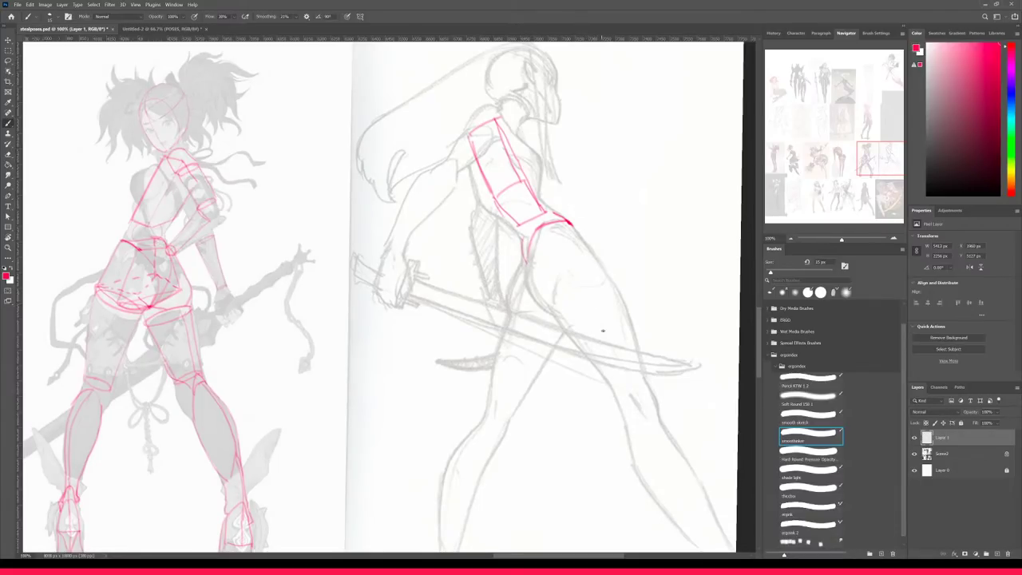
- Add the pelvis's outer right edge, following the hip down from the waist in a thicker stroke
key(bracketright)
drag(610, 283, 575, 283)
key(ctrl+z)
drag(571, 226, 616, 284)
key(ctrl+minus)
key(ctrl+plus)
scroll(569, 308, down, 1)
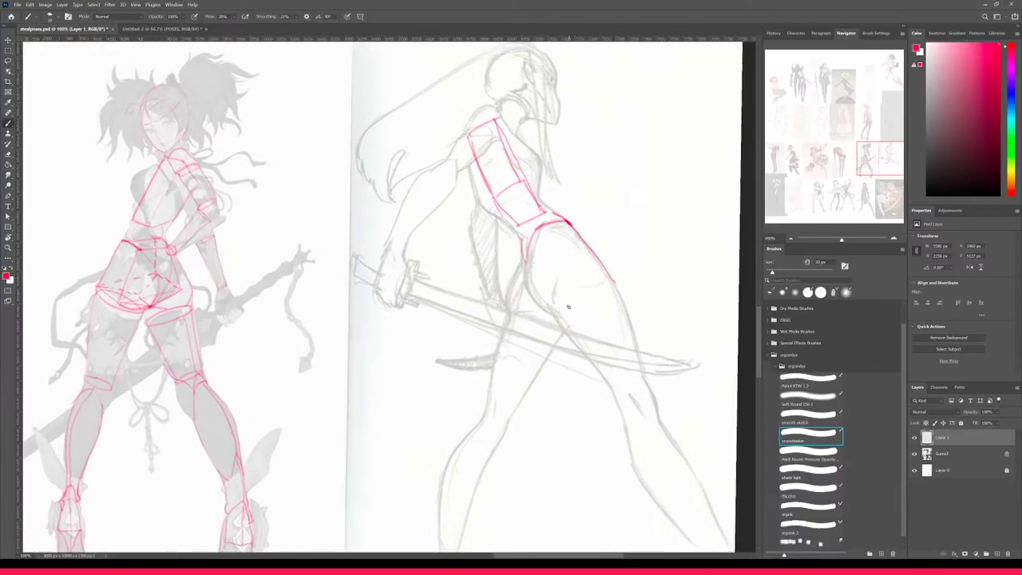
- Sketch the leaning figure's pelvis centre line and lower edges, and clean up stray marks with the eraser
mouse_move(505, 299)
mouse_down()
mouse_move(528, 289)
mouse_move(508, 295)
mouse_up()
key(ctrl+z)
key(ctrl+z)
key(ctrl+z)
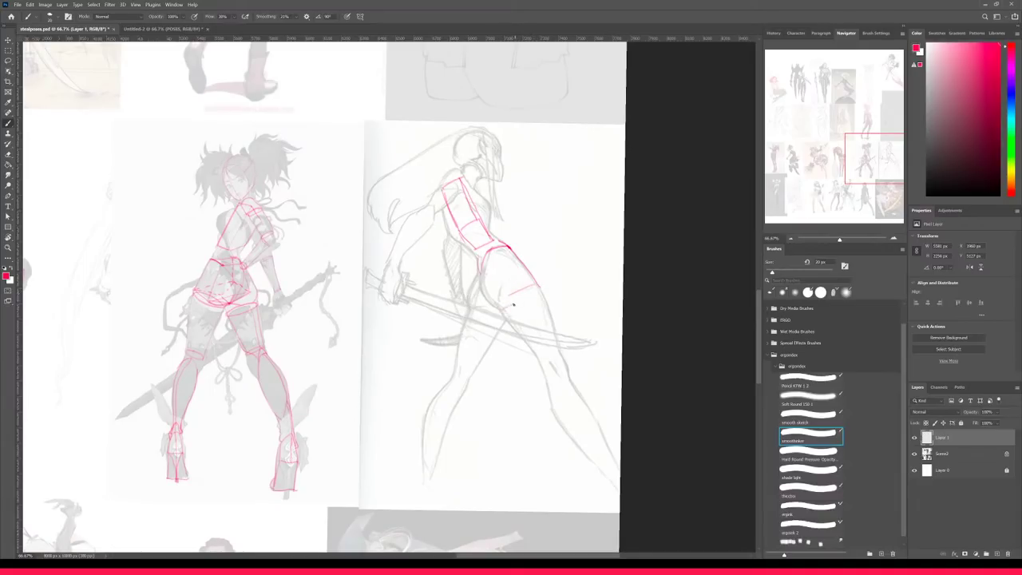
drag(487, 251, 511, 289)
key(ctrl+z)
drag(487, 252, 508, 293)
drag(511, 285, 531, 275)
key(e)
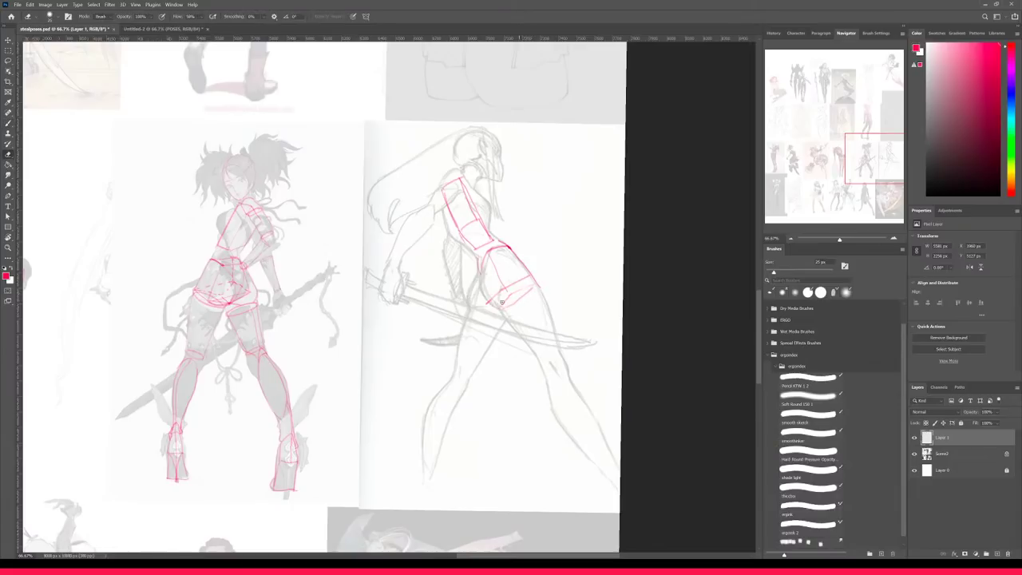
key(b)
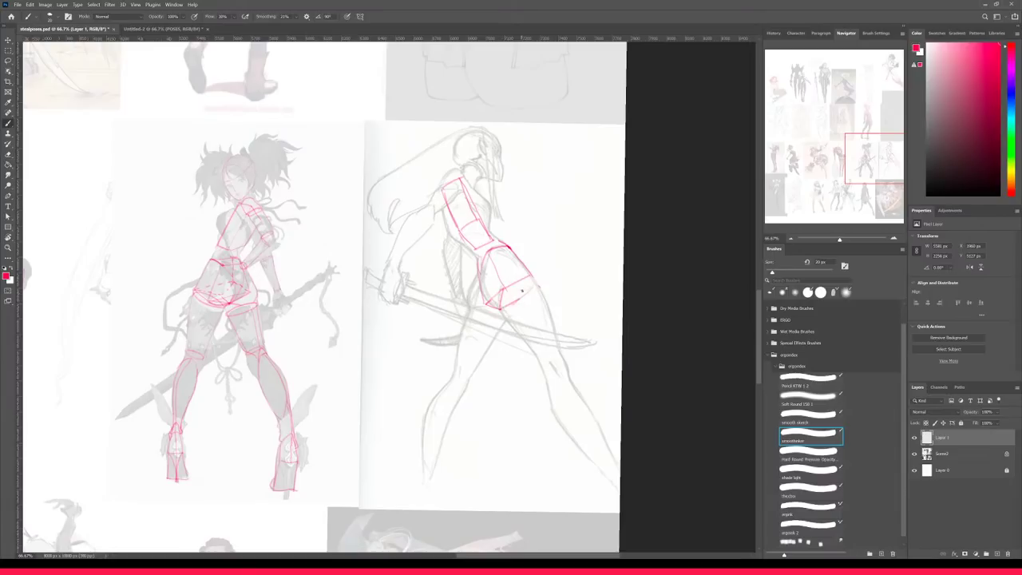
- Refine the lower plane and left edges of the leaning figure's pelvis box
drag(530, 277, 519, 301)
drag(485, 269, 500, 307)
key(ctrl+z)
drag(480, 268, 483, 301)
drag(485, 261, 500, 300)
key(ctrl+z)
drag(484, 260, 499, 299)
drag(486, 255, 500, 305)
key(ctrl+z)
key(ctrl+z)
key(ctrl+z)
- Sketch a small explanatory shape in the empty area beside the leaning figure, and delete it
mouse_move(560, 196)
mouse_down()
mouse_move(546, 214)
mouse_move(592, 197)
mouse_move(606, 178)
mouse_up()
mouse_move(543, 214)
mouse_down()
mouse_move(601, 194)
mouse_move(563, 205)
mouse_move(582, 192)
mouse_up()
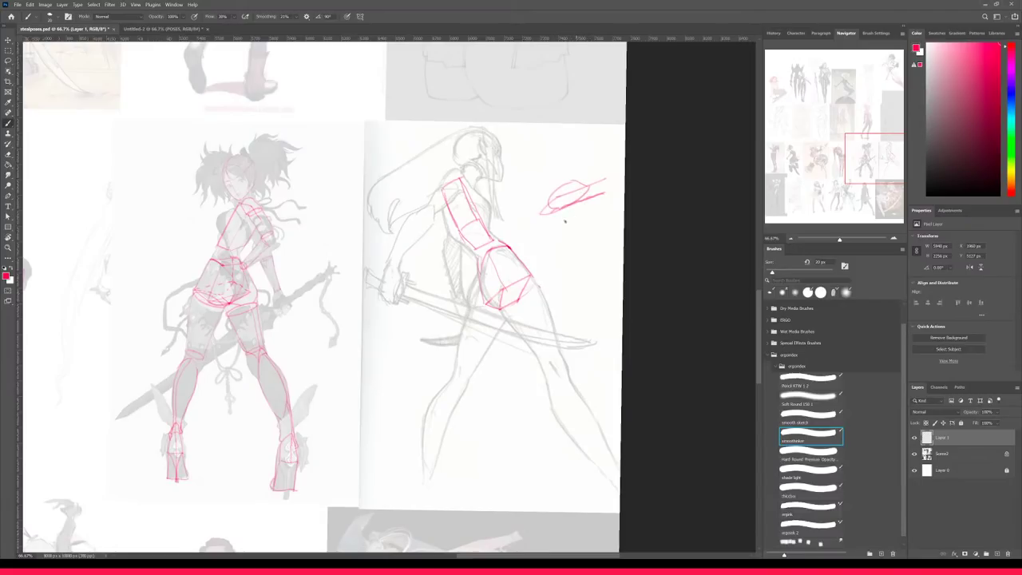
mouse_move(550, 256)
mouse_down()
mouse_move(535, 235)
mouse_move(549, 228)
mouse_move(556, 260)
mouse_up()
mouse_move(527, 239)
mouse_down()
mouse_move(557, 266)
mouse_move(571, 252)
mouse_move(552, 228)
mouse_move(540, 232)
mouse_move(559, 237)
mouse_move(546, 227)
mouse_move(565, 253)
mouse_move(555, 224)
mouse_move(534, 246)
mouse_up()
key(l)
mouse_move(563, 177)
mouse_down()
mouse_move(591, 164)
mouse_move(567, 173)
mouse_up()
key(Delete)
key(ctrl+d)
- Strengthen the pelvis's curved left edge and add the rounded form of the left hip beside it
key(b)
drag(479, 291, 496, 310)
key(ctrl+z)
drag(481, 275, 495, 306)
drag(484, 258, 482, 299)
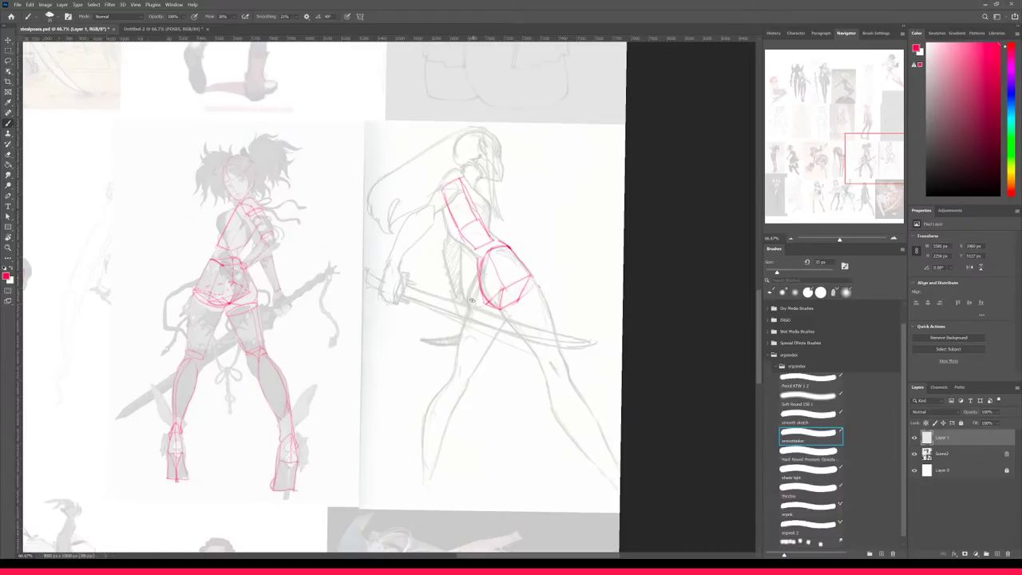
drag(469, 302, 494, 257)
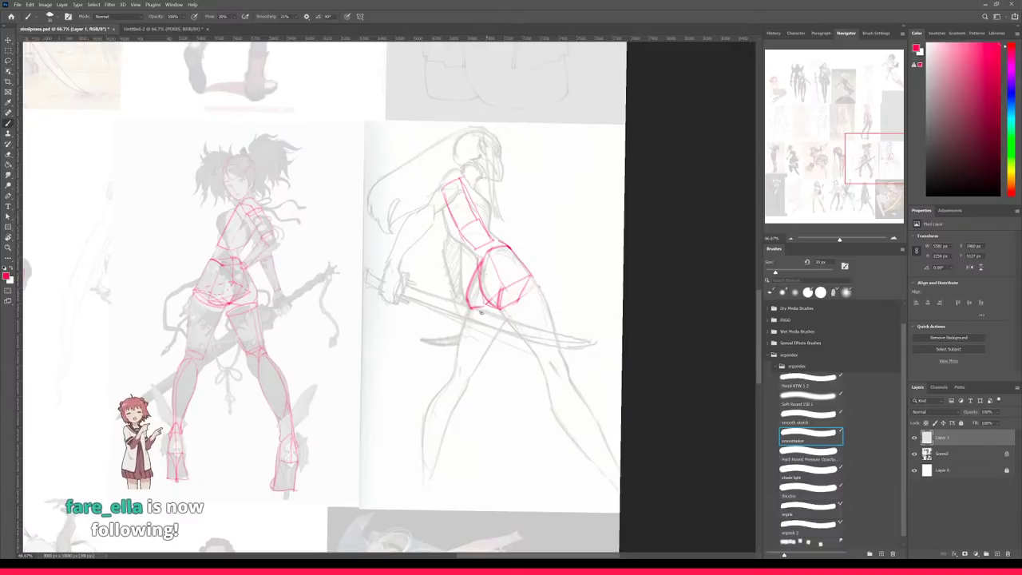
mouse_move(484, 357)
mouse_down()
mouse_move(444, 339)
mouse_move(454, 350)
mouse_up()
key(ctrl+z)
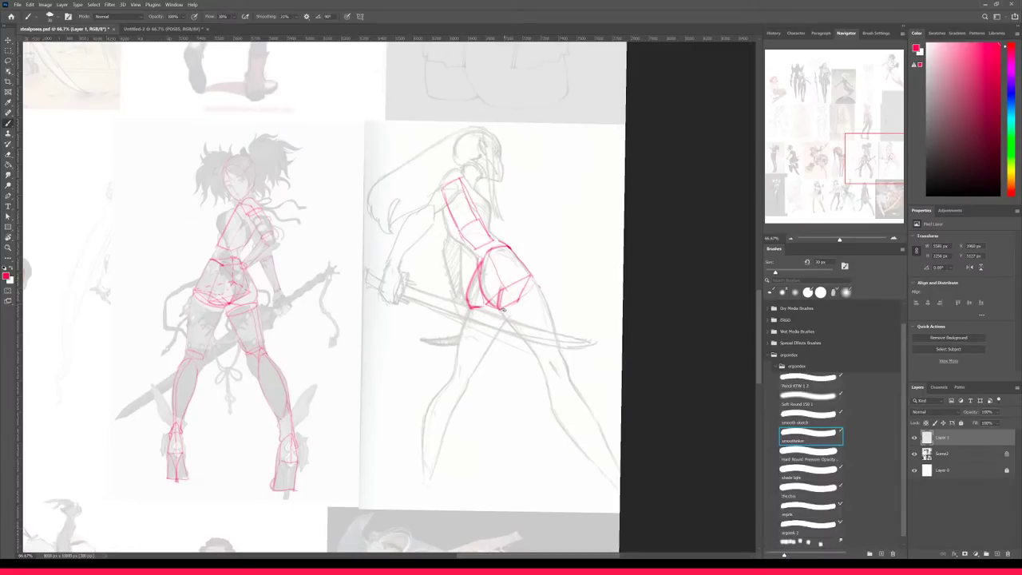
drag(501, 292, 500, 310)
key(ctrl+z)
mouse_move(503, 290)
mouse_down()
mouse_move(500, 304)
mouse_move(517, 316)
mouse_up()
key(ctrl+z)
key(bracketleft)
key(bracketright)
mouse_move(252, 273)
mouse_down()
mouse_move(260, 297)
mouse_move(231, 300)
mouse_move(234, 269)
mouse_up()
key(ctrl+z)
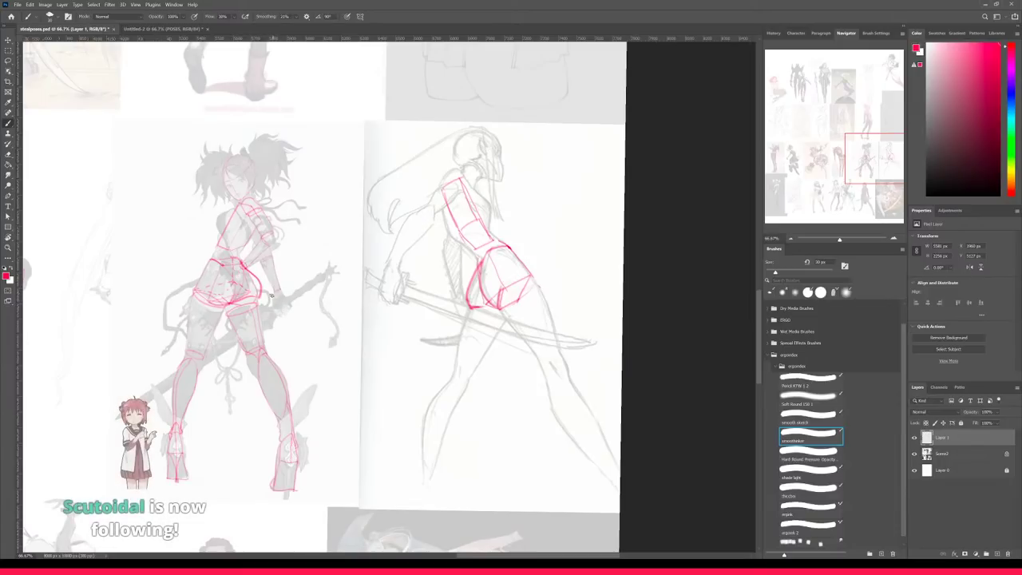
key(ctrl+z)
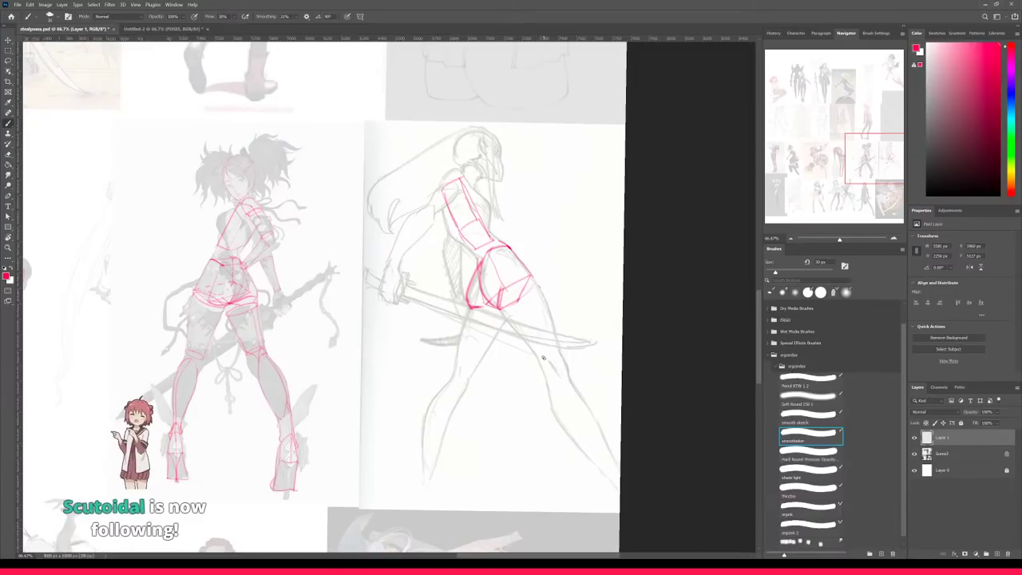
- Sketch ellipses marking the right leg's thigh, knee, calf and ankle ends and the left leg's knee
mouse_move(559, 348)
mouse_down()
mouse_move(539, 358)
mouse_move(560, 349)
mouse_up()
key(ctrl+z)
key([)
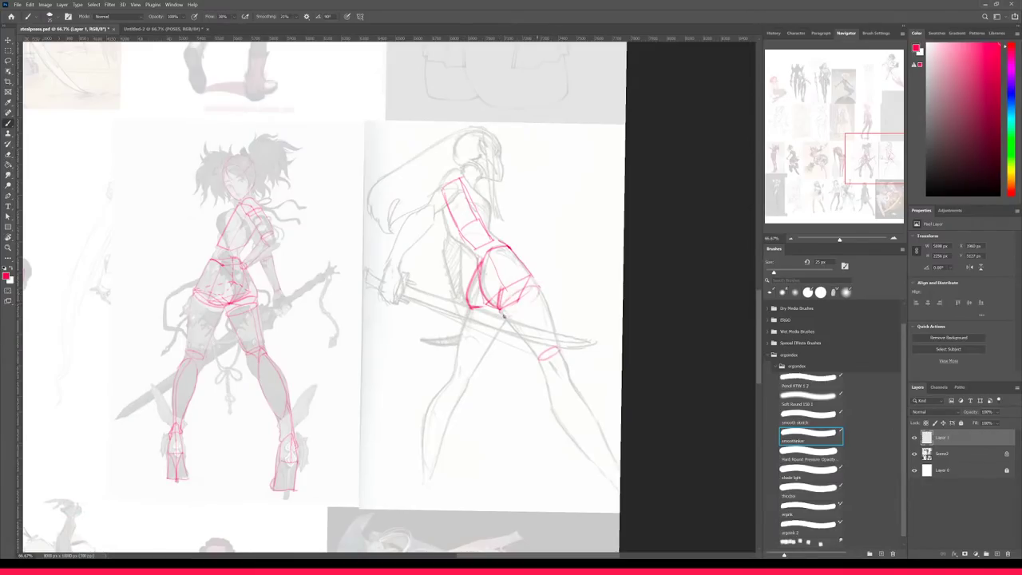
drag(503, 317, 542, 280)
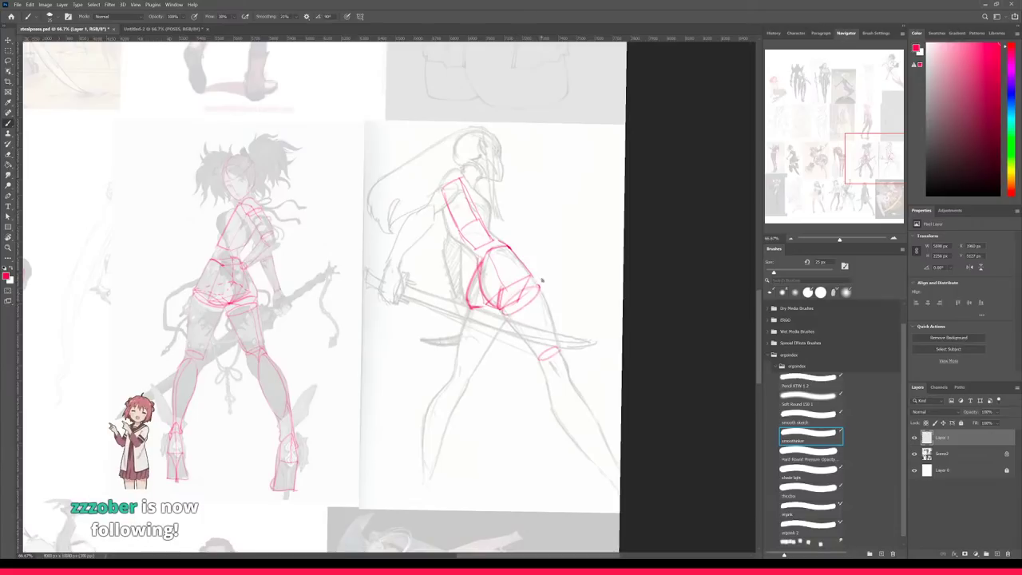
drag(551, 389, 569, 380)
drag(495, 438, 552, 383)
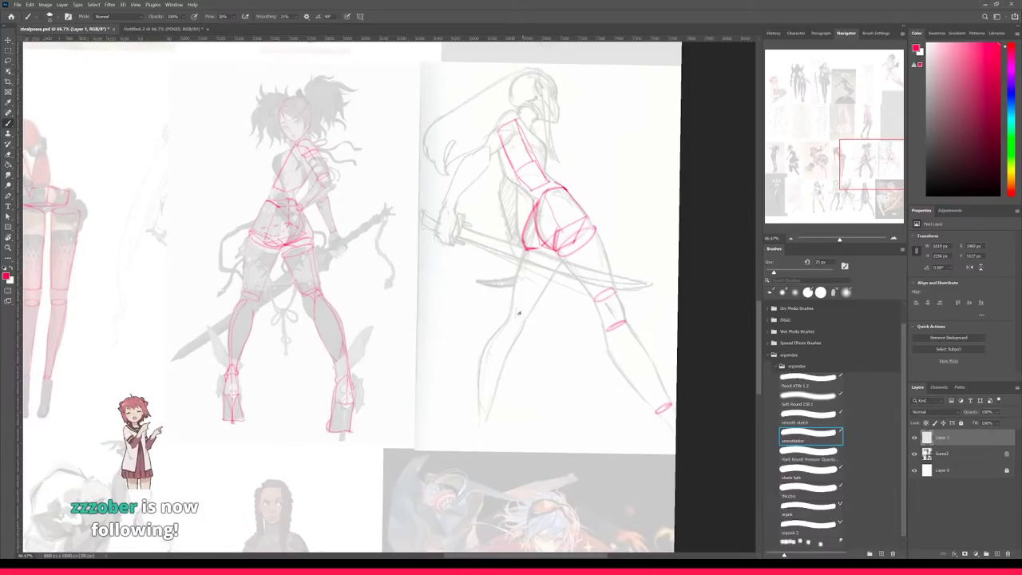
drag(515, 310, 517, 307)
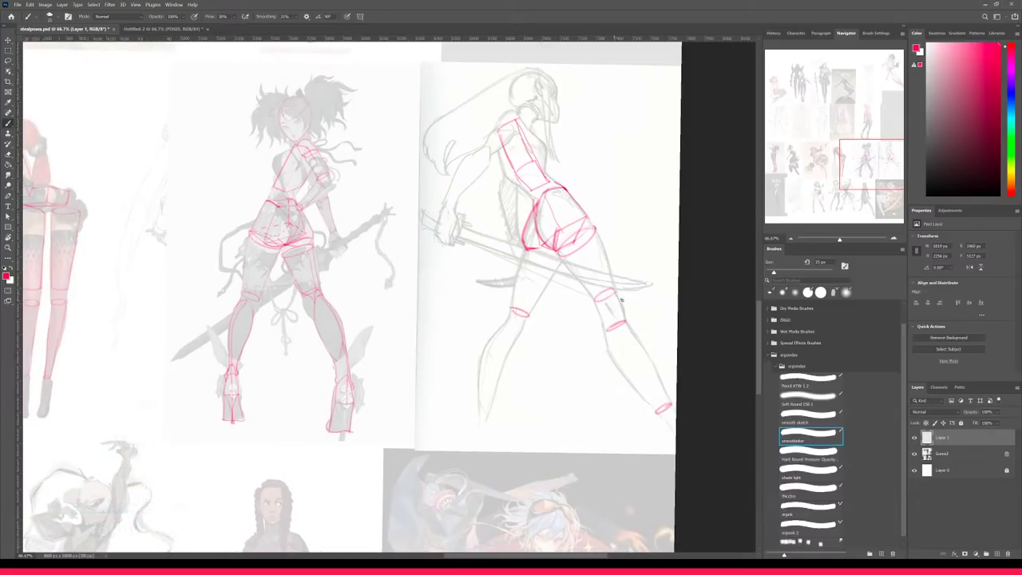
- Strengthen the cylinder-end ellipses at the right leg's knee, calf top and ankle
mouse_move(595, 300)
mouse_down()
mouse_move(615, 290)
mouse_move(595, 298)
mouse_up()
key(ctrl+z)
mouse_move(558, 252)
mouse_down()
mouse_move(595, 228)
mouse_move(587, 251)
mouse_move(609, 287)
mouse_move(617, 278)
mouse_up()
key(ctrl+z)
drag(576, 365, 666, 363)
key(ctrl+z)
mouse_move(671, 401)
mouse_down()
mouse_move(658, 410)
mouse_move(671, 404)
mouse_up()
drag(605, 330, 626, 325)
- Sketch the leaning figure's left leg as tapered cylinders for the calf and the thigh
drag(478, 413, 488, 413)
mouse_move(501, 328)
mouse_down()
mouse_move(518, 339)
mouse_move(500, 334)
mouse_move(477, 414)
mouse_up()
drag(514, 343, 488, 413)
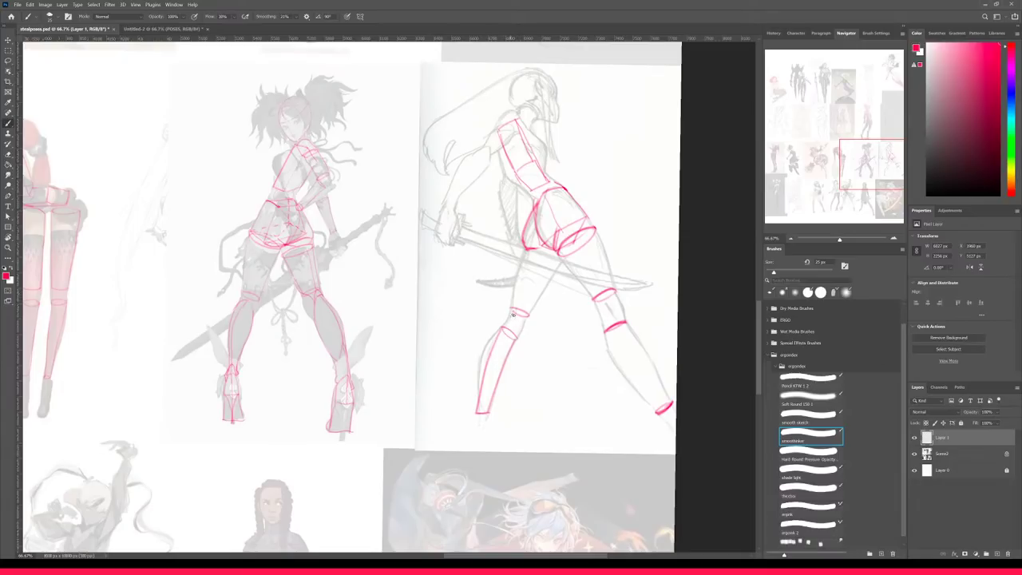
drag(513, 307, 528, 247)
key(ctrl+z)
drag(529, 251, 510, 307)
mouse_move(530, 251)
mouse_down()
mouse_move(557, 272)
mouse_move(528, 314)
mouse_up()
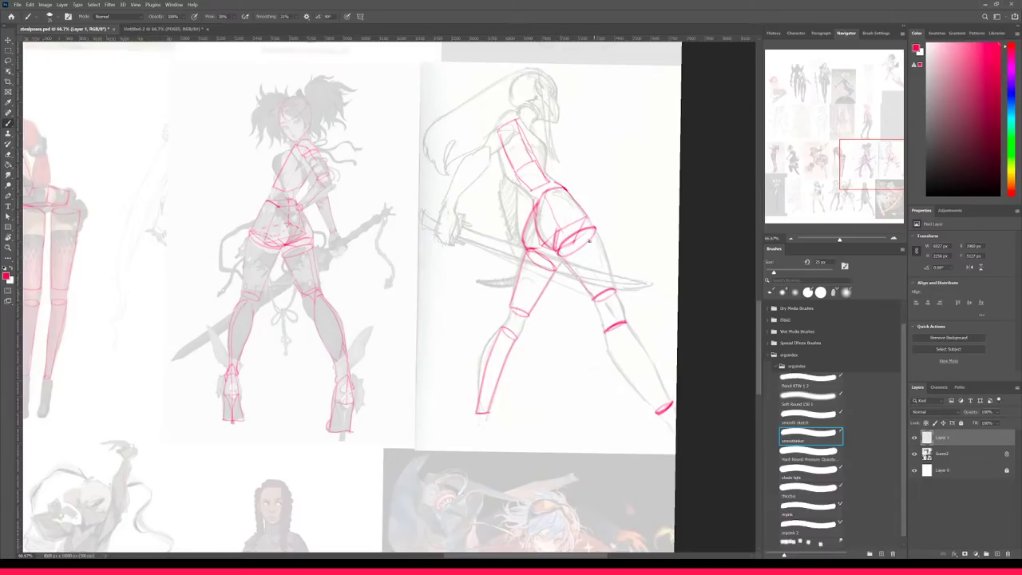
- Draw the sides of the outstretched right leg's thigh and calf cylinders between their end ellipses
drag(594, 228, 614, 285)
drag(611, 345, 661, 418)
drag(627, 320, 676, 404)
- Sketch the leaning figure's left upper arm and forearm as cylinders, and hide the faded reference image layer
drag(525, 133, 531, 158)
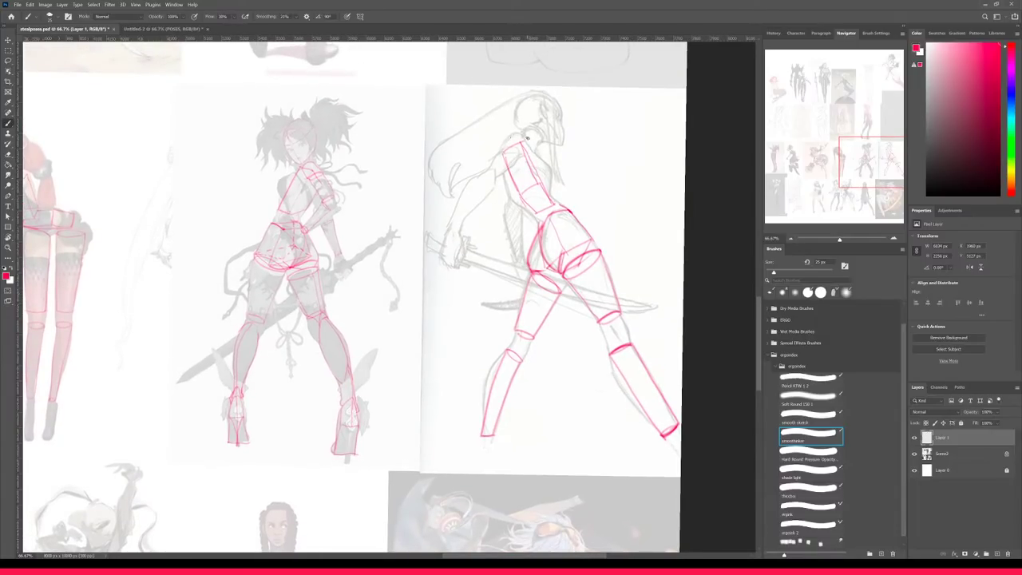
drag(522, 194, 543, 182)
drag(461, 199, 451, 218)
drag(492, 189, 459, 229)
key(ctrl+z)
drag(491, 189, 457, 226)
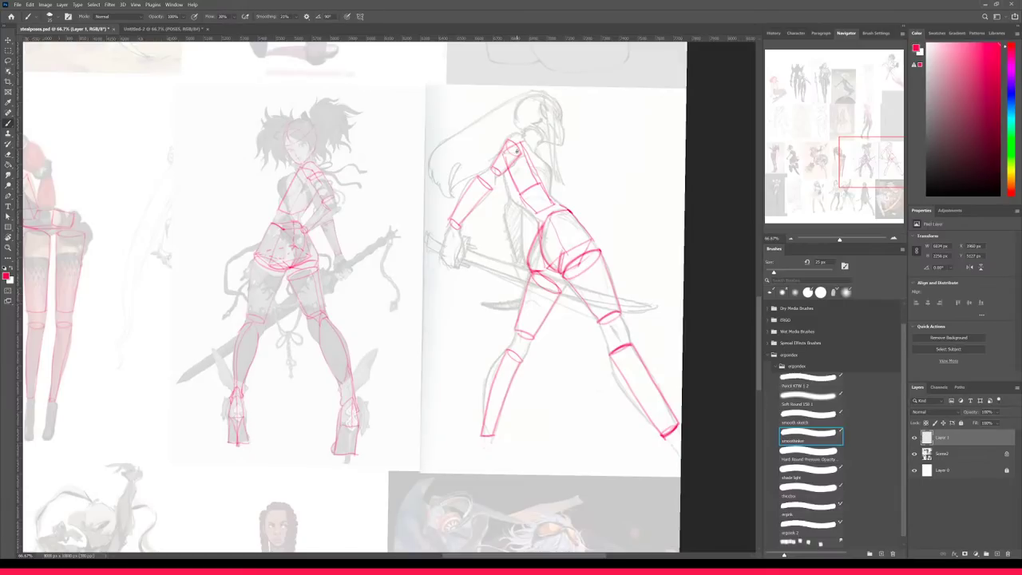
click(915, 454)
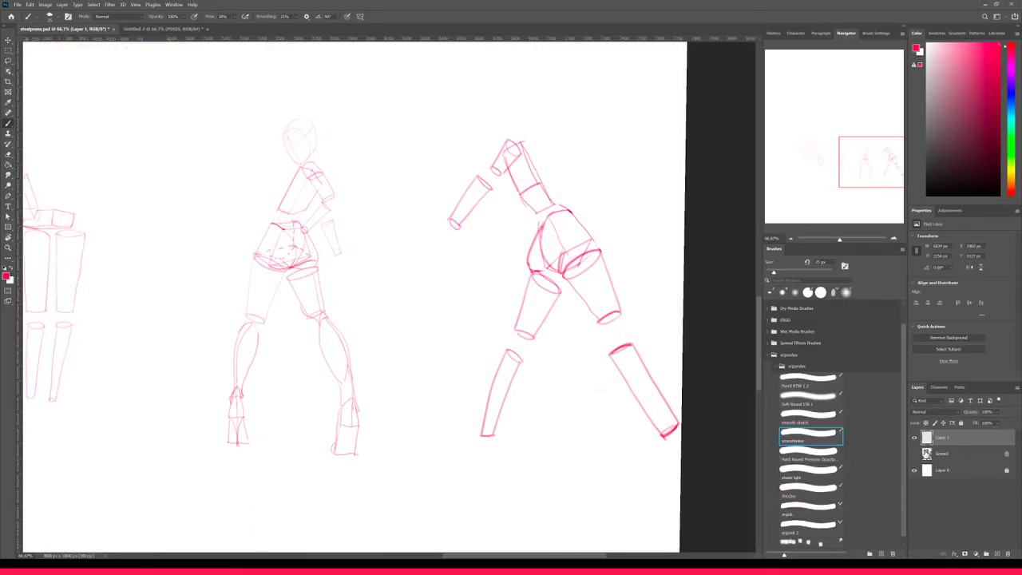
- Hatch the lower ends of the leaning figure's thigh cylinders, its forearm end and the waist section below the ribcage
scroll(554, 353, down, 4)
scroll(540, 335, up, 2)
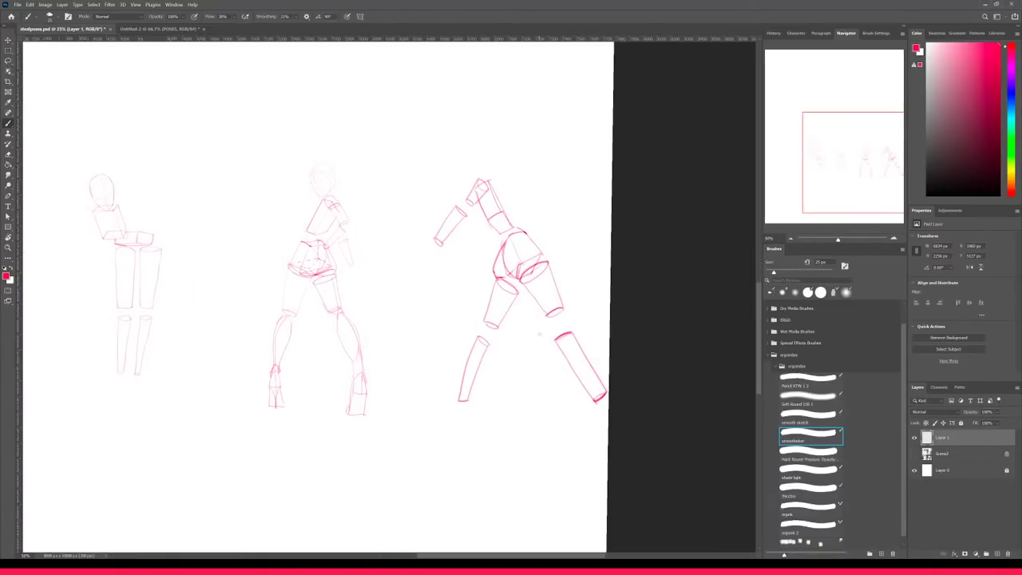
drag(548, 314, 564, 309)
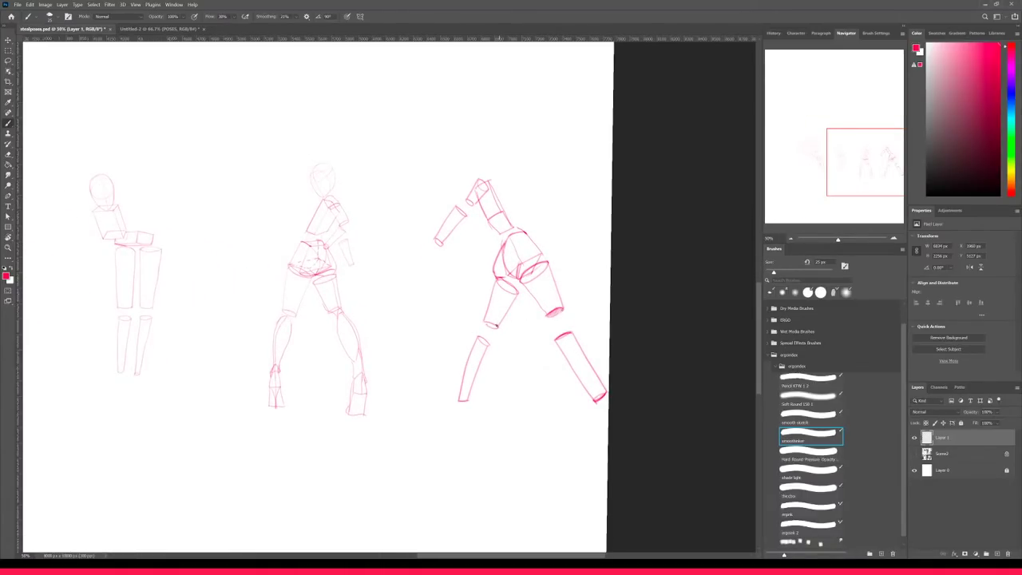
drag(491, 328, 496, 327)
mouse_move(491, 226)
mouse_down()
mouse_move(511, 230)
mouse_move(503, 214)
mouse_move(472, 201)
mouse_up()
- Hatch the underside plane of the leaning figure's pelvis box
key(ctrl+plus)
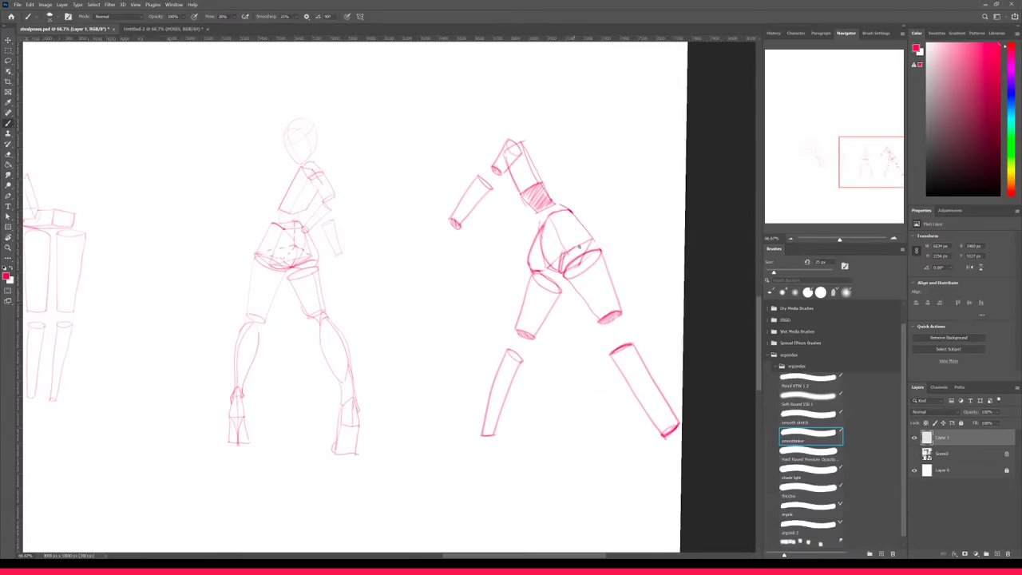
drag(562, 266, 591, 246)
key(ctrl+z)
key(ctrl+minus)
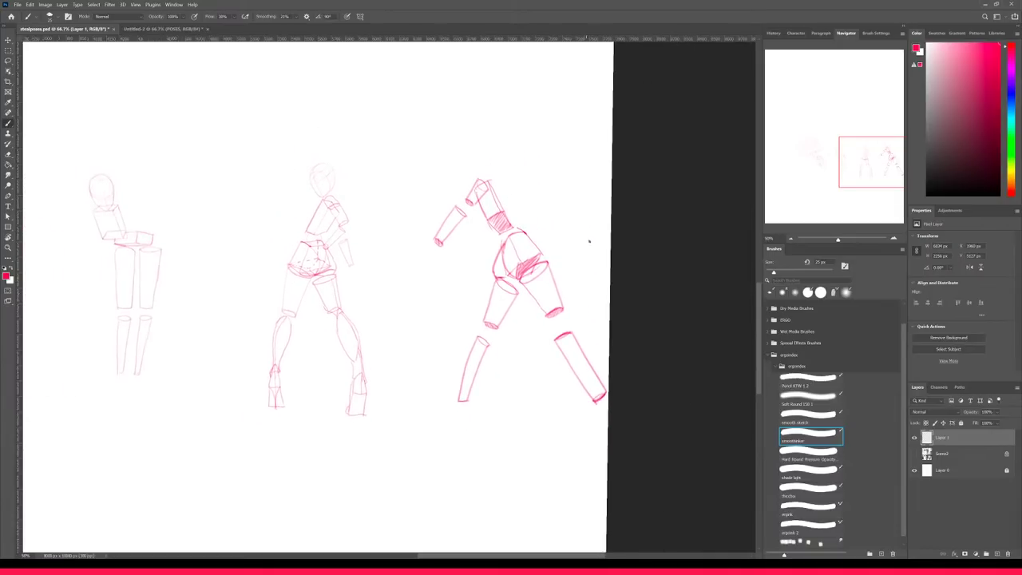
key(ctrl+minus)
key(ctrl+plus)
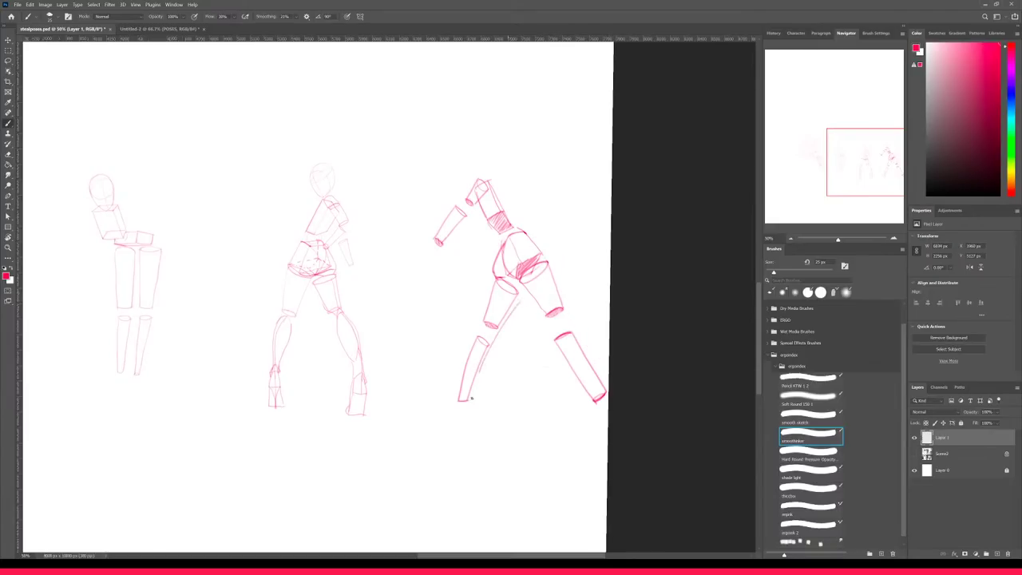
- Try long gesture lines through the leaning figure's torso, both legs and left arm, and undo them
drag(479, 171, 567, 368)
drag(519, 251, 468, 397)
drag(482, 179, 439, 254)
mouse_move(523, 107)
mouse_down()
mouse_move(540, 81)
mouse_move(589, 188)
mouse_up()
drag(562, 125, 534, 171)
key(ctrl+z)
key(ctrl+z)
key(ctrl+z)
key(ctrl+z)
key(ctrl+z)
key(ctrl+z)
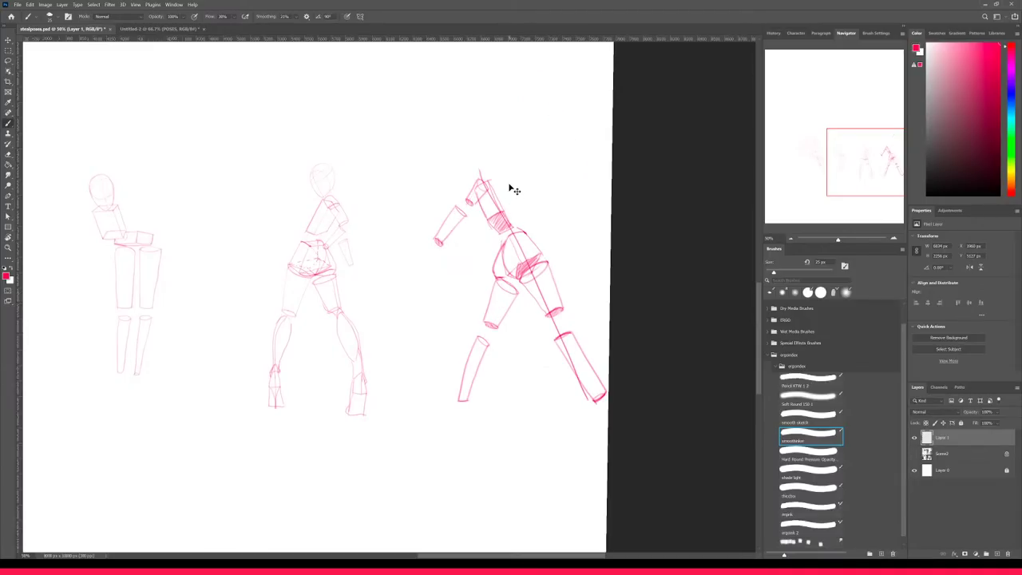
mouse_move(479, 166)
mouse_down()
mouse_move(476, 251)
mouse_move(526, 192)
mouse_move(484, 168)
mouse_move(447, 190)
mouse_move(429, 267)
mouse_move(504, 237)
mouse_move(522, 198)
mouse_move(505, 165)
mouse_move(425, 231)
mouse_move(452, 269)
mouse_move(505, 232)
mouse_move(513, 156)
mouse_up()
key(ctrl+z)
key(ctrl+z)
key(ctrl+z)
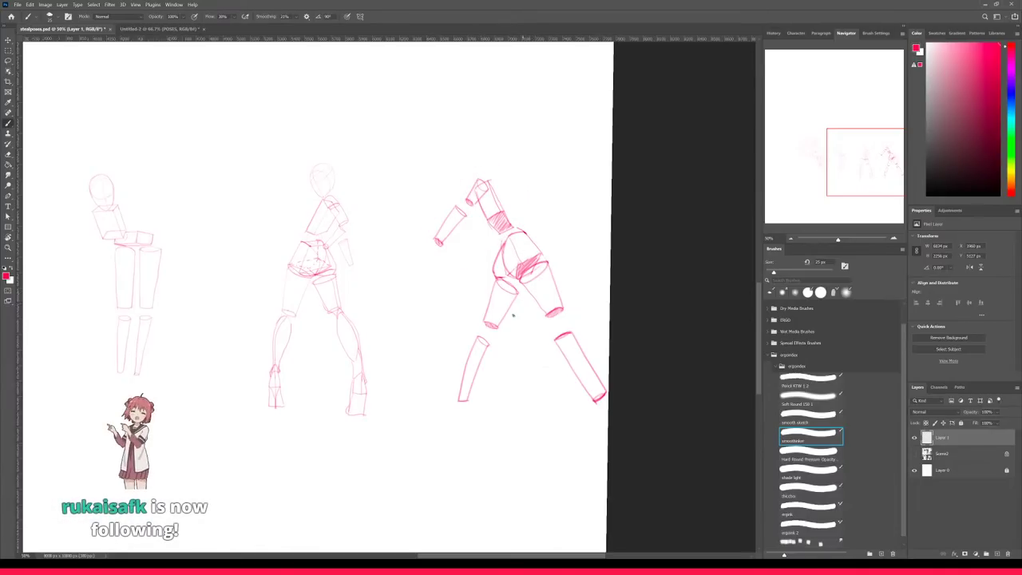
- Try a few strokes beside the standing figure with the bowed head, and undo them
drag(148, 157, 132, 212)
mouse_move(128, 198)
mouse_down()
mouse_move(133, 214)
mouse_move(140, 206)
mouse_move(131, 207)
mouse_up()
key(ctrl+z)
key(ctrl+z)
key(ctrl+z)
drag(142, 163, 157, 203)
key(ctrl+z)
- Show the faded reference image layer behind the sketches
drag(392, 336, 604, 324)
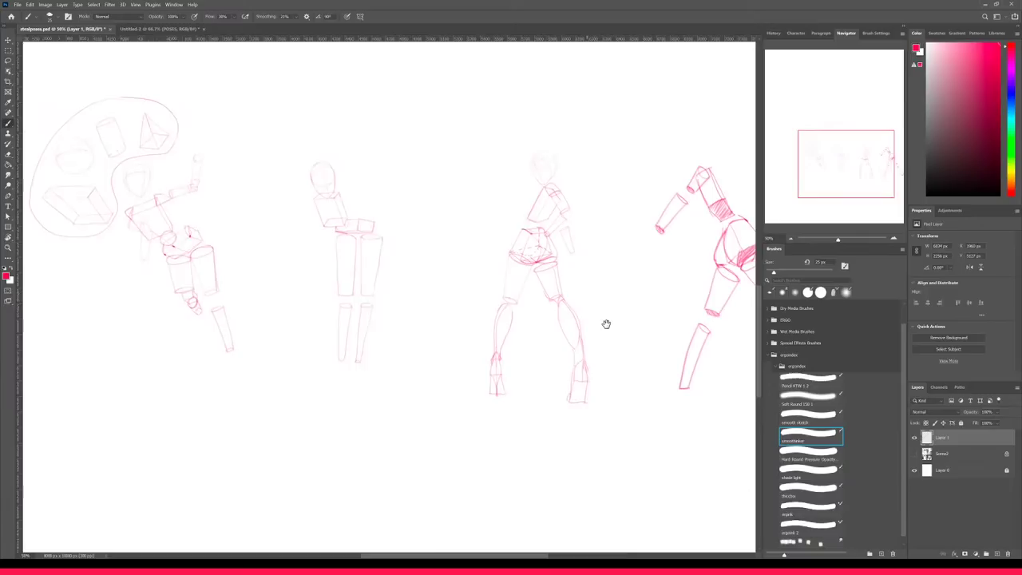
drag(337, 333, 468, 346)
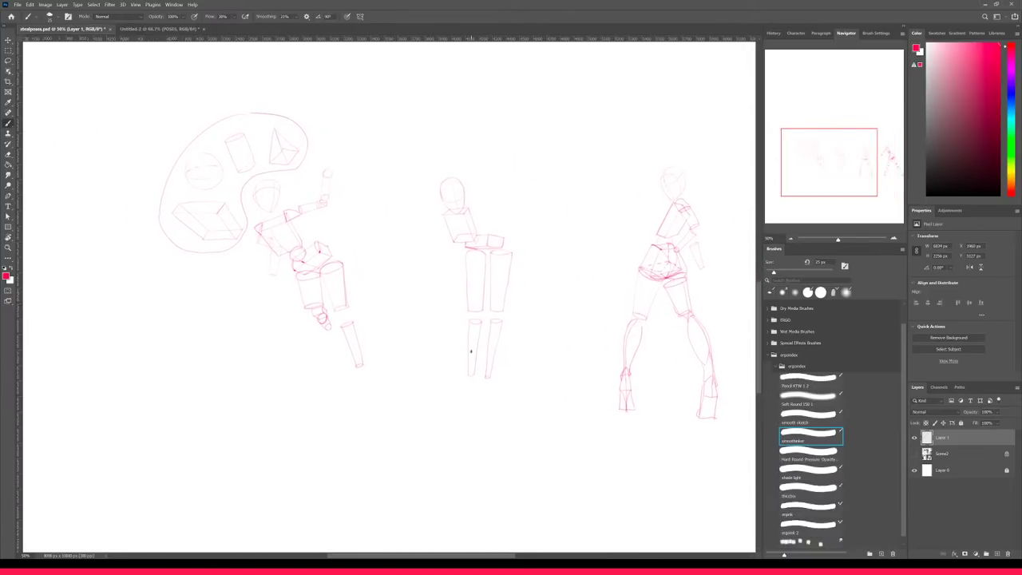
click(915, 455)
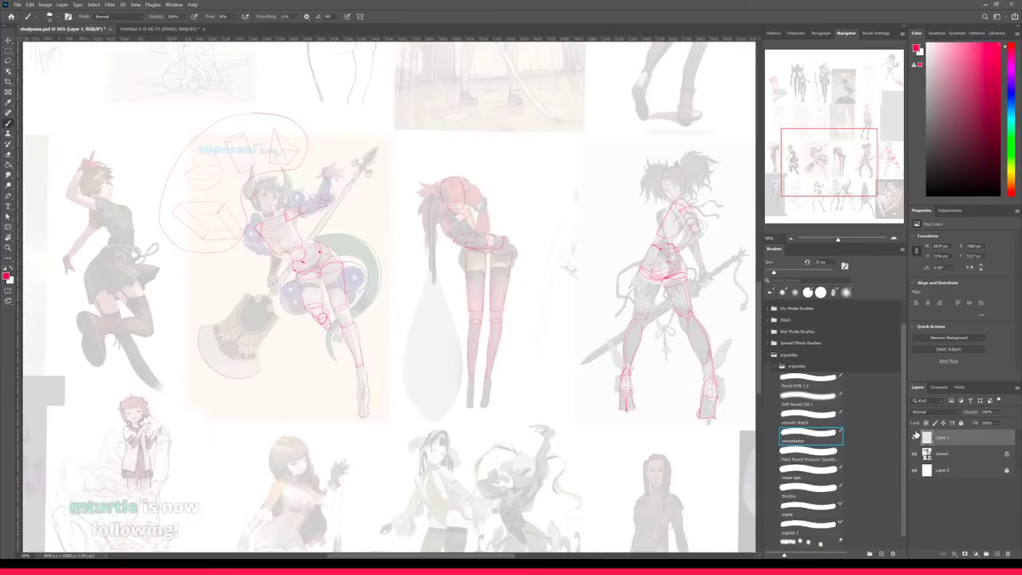
drag(275, 327, 570, 375)
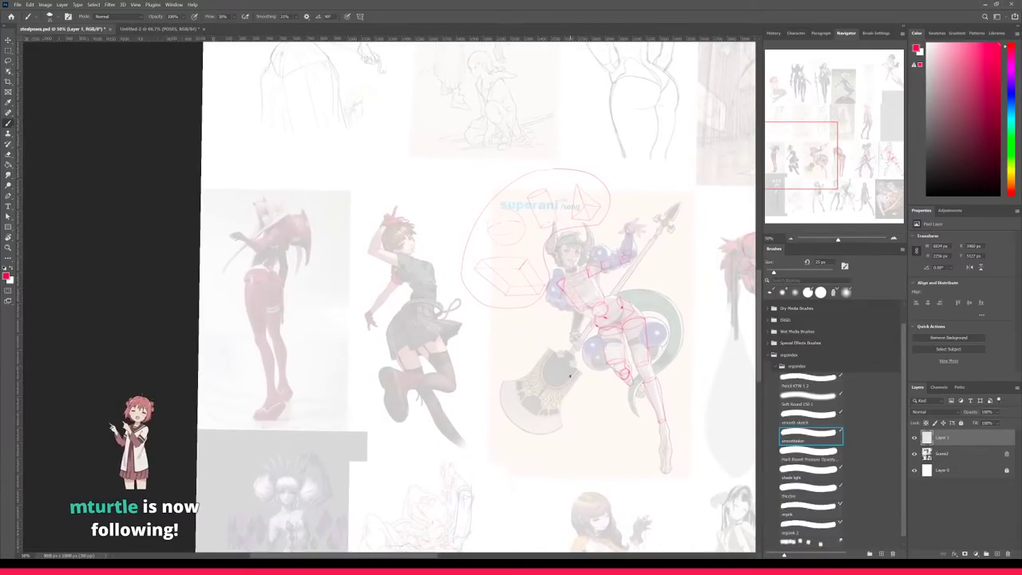
key(ctrl+plus)
drag(463, 388, 508, 359)
scroll(508, 337, up, 1)
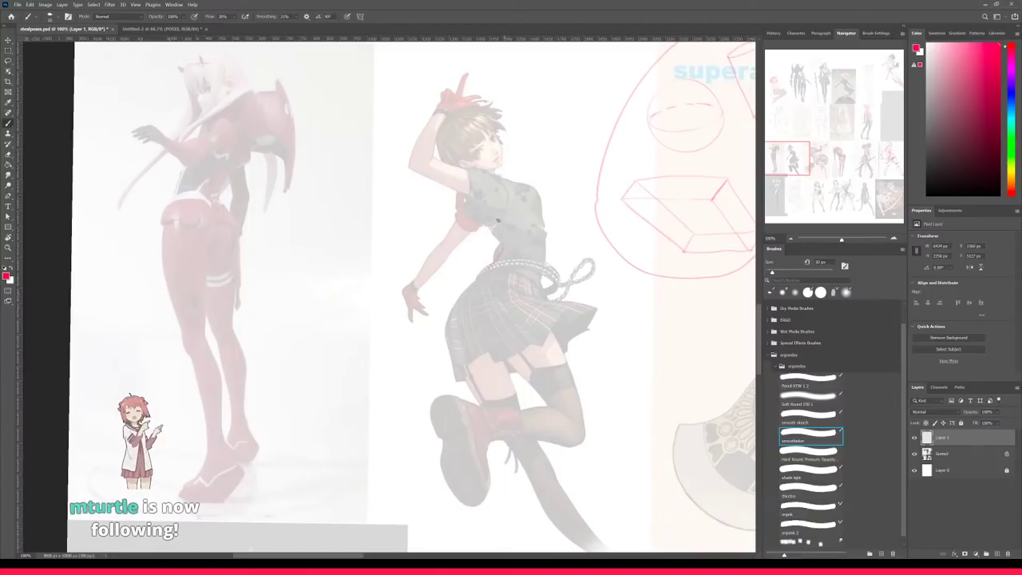
- Draw the skirted girl's back line as flowing curves from the upper back into the waist and over the hip
drag(475, 196, 505, 237)
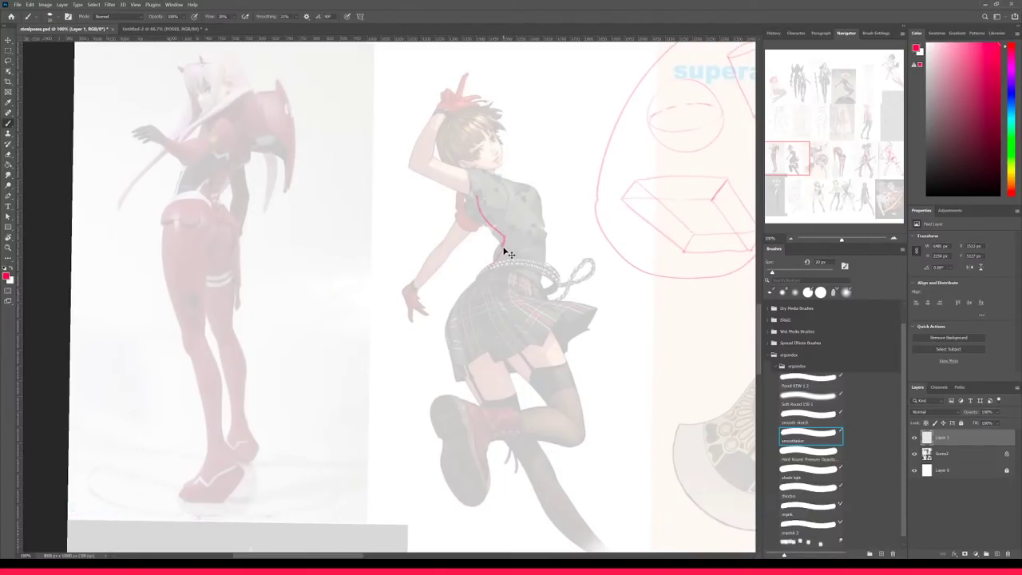
key(ctrl+z)
drag(477, 197, 506, 235)
key(ctrl+z)
mouse_move(493, 229)
mouse_down()
mouse_move(503, 248)
mouse_move(527, 238)
mouse_up()
key(ctrl+z)
key(ctrl+z)
mouse_move(494, 229)
mouse_down()
mouse_move(507, 245)
mouse_move(490, 273)
mouse_up()
key(ctrl+z)
mouse_move(489, 272)
mouse_down()
mouse_move(469, 299)
mouse_move(488, 325)
mouse_up()
- Extend the skirted girl's back line up through the neck and around the back of the head
drag(469, 193, 466, 167)
drag(444, 121, 468, 163)
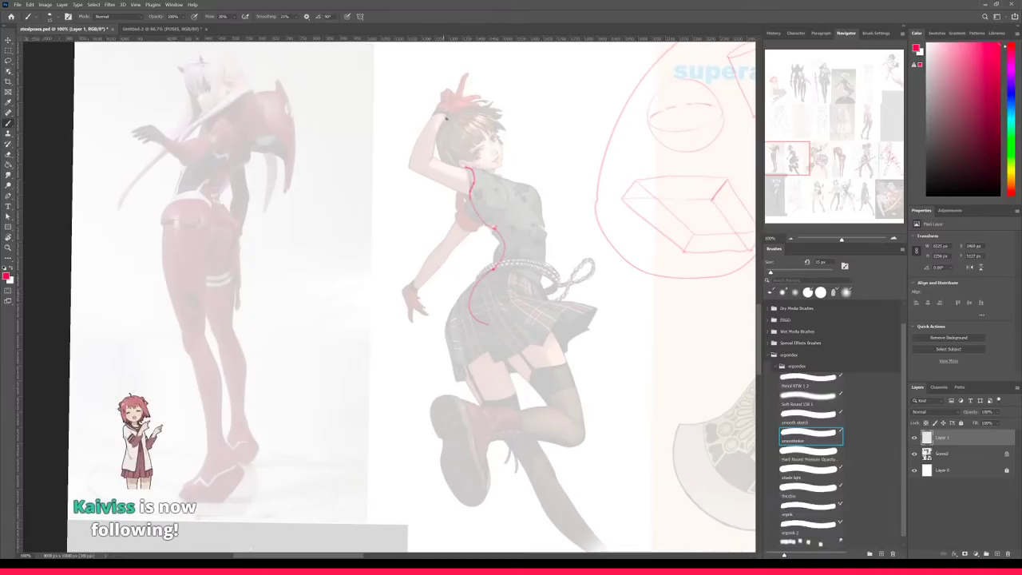
key(ctrl+z)
drag(452, 113, 467, 168)
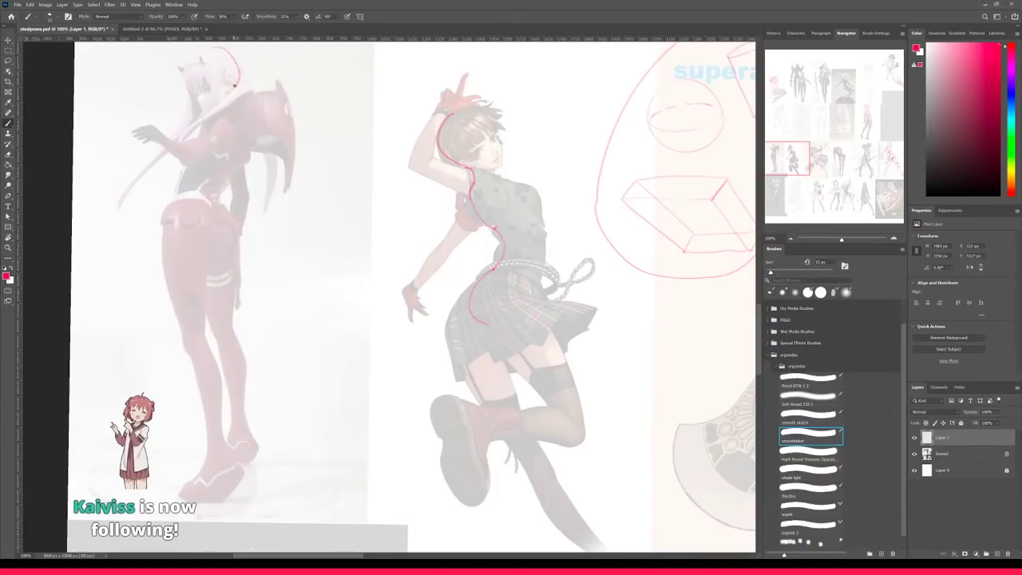
- Draw the red-suited figure's rhythm line from head through back to hip, with cross lines marking the waist and hips
mouse_move(210, 50)
mouse_down()
mouse_move(236, 73)
mouse_move(240, 112)
mouse_up()
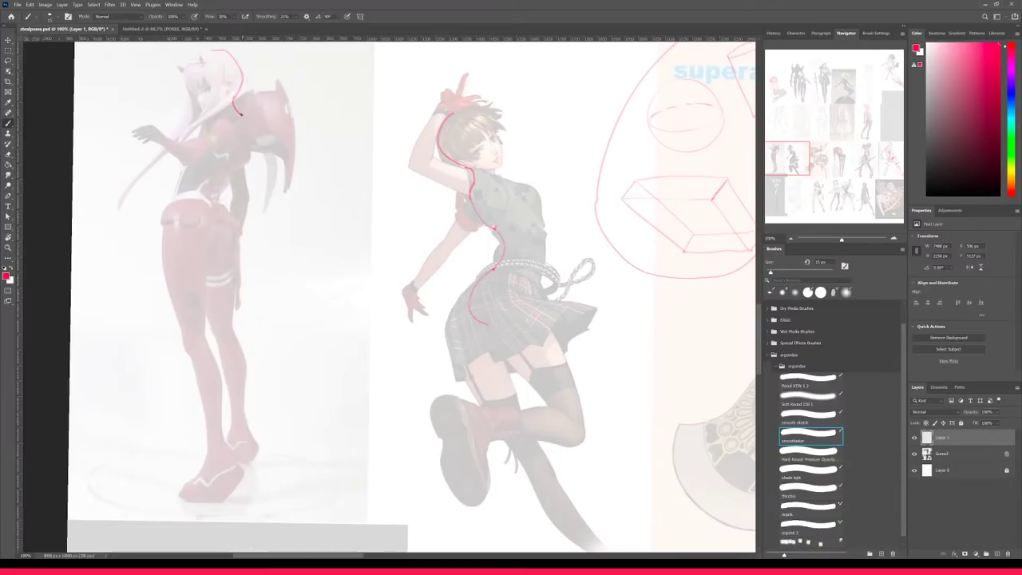
drag(238, 124, 225, 174)
mouse_move(224, 172)
mouse_down()
mouse_move(220, 228)
mouse_move(206, 248)
mouse_up()
drag(192, 188, 231, 208)
drag(218, 177, 243, 172)
- Try a cross line over the red-suited figure's shoulders, and undo it
drag(235, 114, 251, 116)
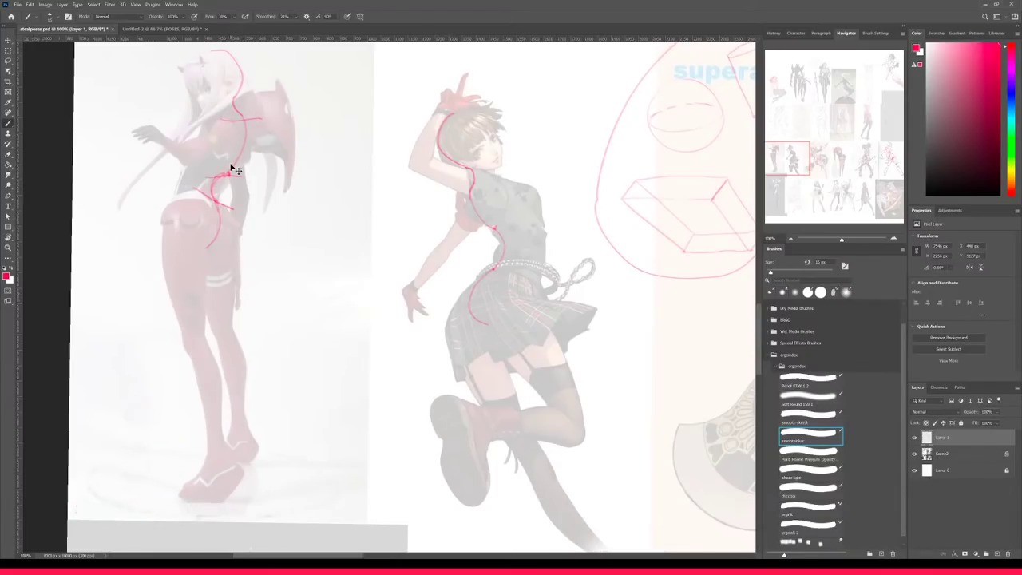
drag(273, 105, 266, 116)
key(ctrl+z)
key(ctrl+z)
key(ctrl+z)
key(ctrl+z)
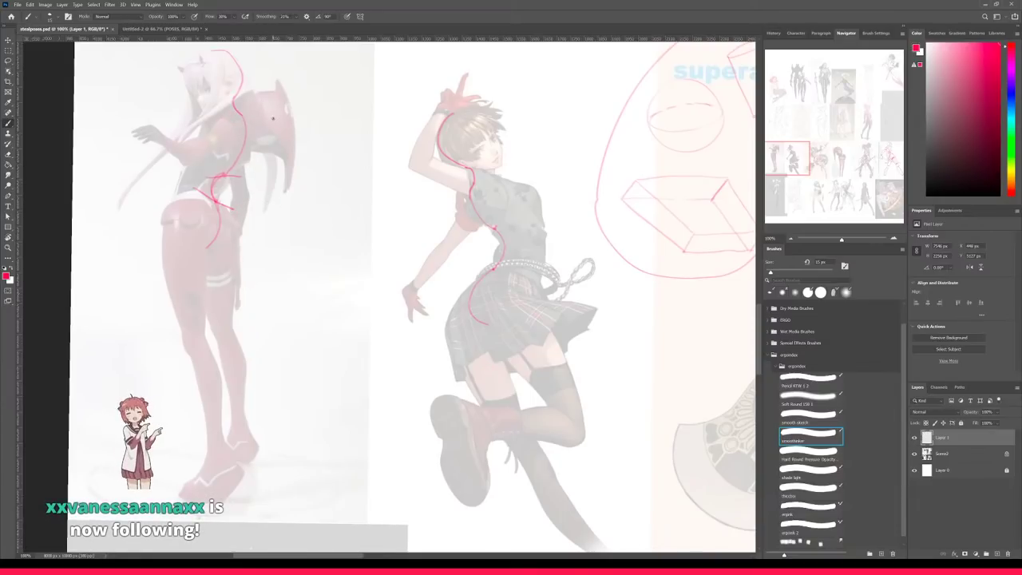
- Draw a straight, nearly vertical line down from the skirted girl's rear shoulder along the back of her ribcage
drag(472, 182, 469, 221)
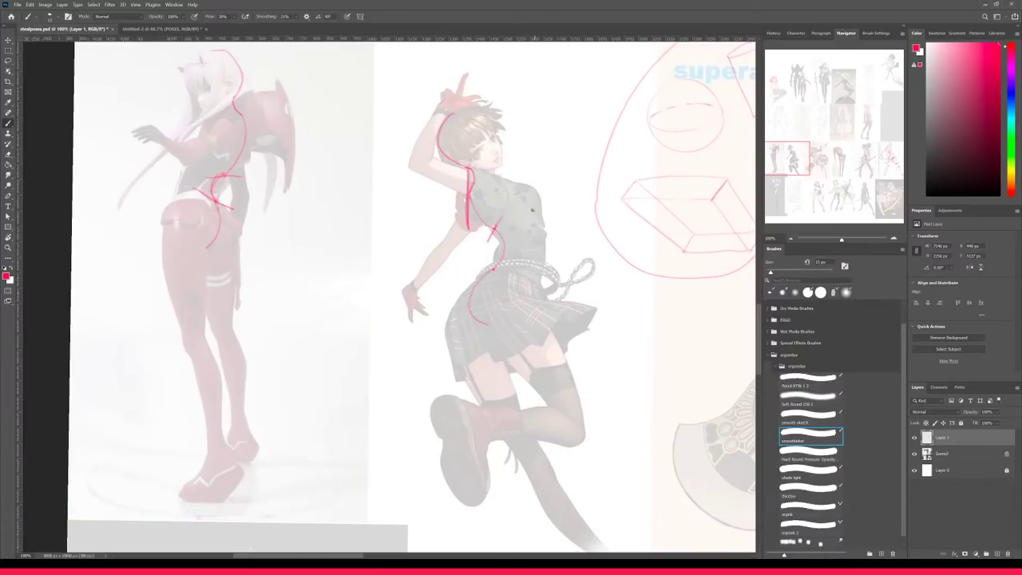
- Try direction lines through the skirted girl's ribcage and waist, extended outward behind her back, and undo them
drag(483, 240, 511, 212)
mouse_move(471, 278)
mouse_down()
mouse_move(518, 247)
mouse_move(475, 280)
mouse_move(519, 257)
mouse_move(483, 270)
mouse_move(520, 246)
mouse_up()
key(ctrl+z)
mouse_move(468, 228)
mouse_down()
mouse_move(484, 235)
mouse_move(482, 276)
mouse_move(447, 319)
mouse_up()
key(ctrl+z)
mouse_move(474, 232)
mouse_down()
mouse_move(478, 270)
mouse_move(440, 309)
mouse_up()
mouse_move(470, 173)
mouse_down()
mouse_move(514, 222)
mouse_move(515, 278)
mouse_move(444, 365)
mouse_up()
key(ctrl+z)
mouse_move(510, 258)
mouse_down()
mouse_move(438, 320)
mouse_move(513, 252)
mouse_move(514, 212)
mouse_move(386, 153)
mouse_up()
drag(461, 230, 361, 146)
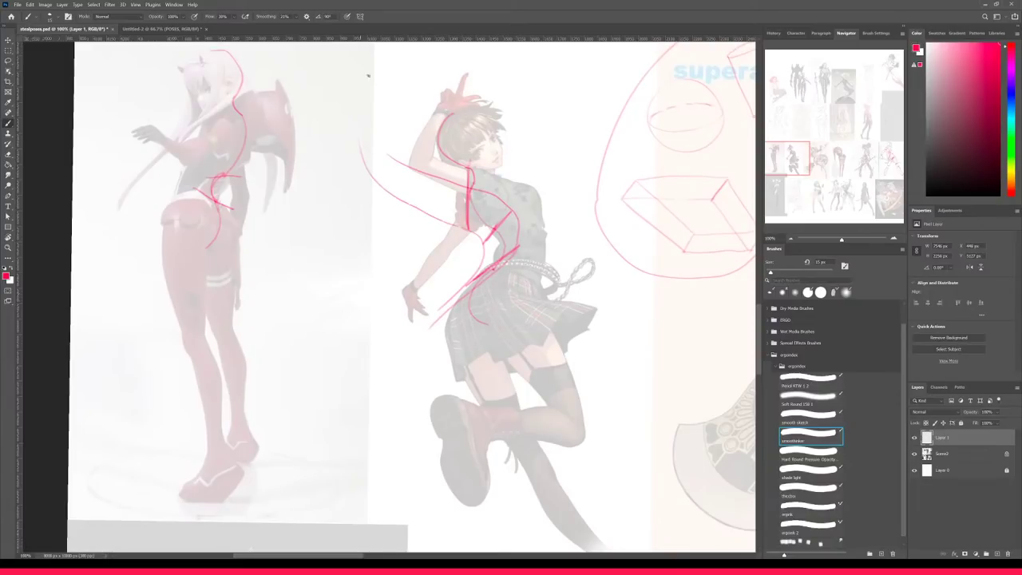
drag(481, 262, 369, 368)
drag(499, 273, 334, 417)
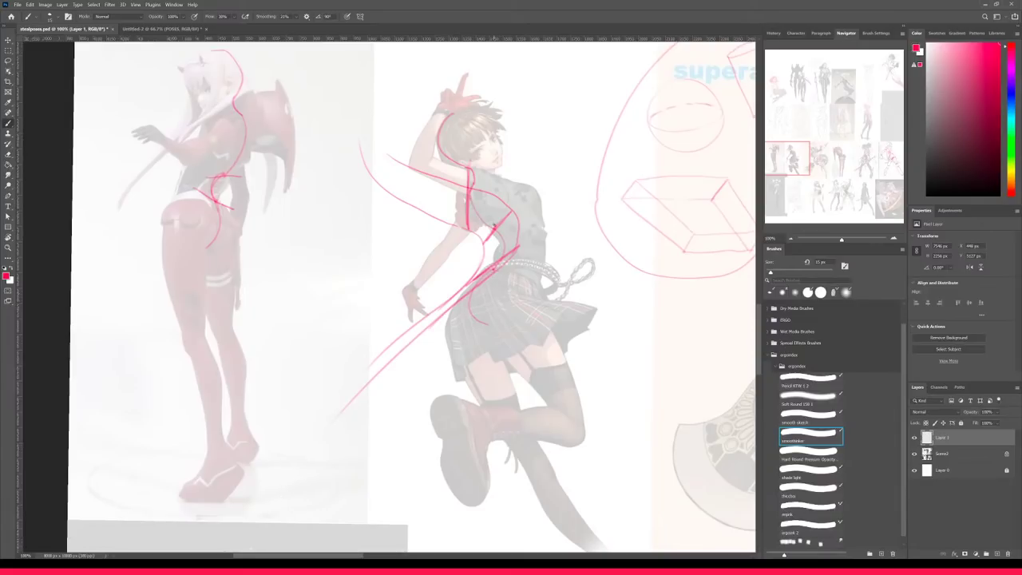
key(ctrl+z)
key(ctrl+z)
key(ctrl+z)
key(ctrl+z)
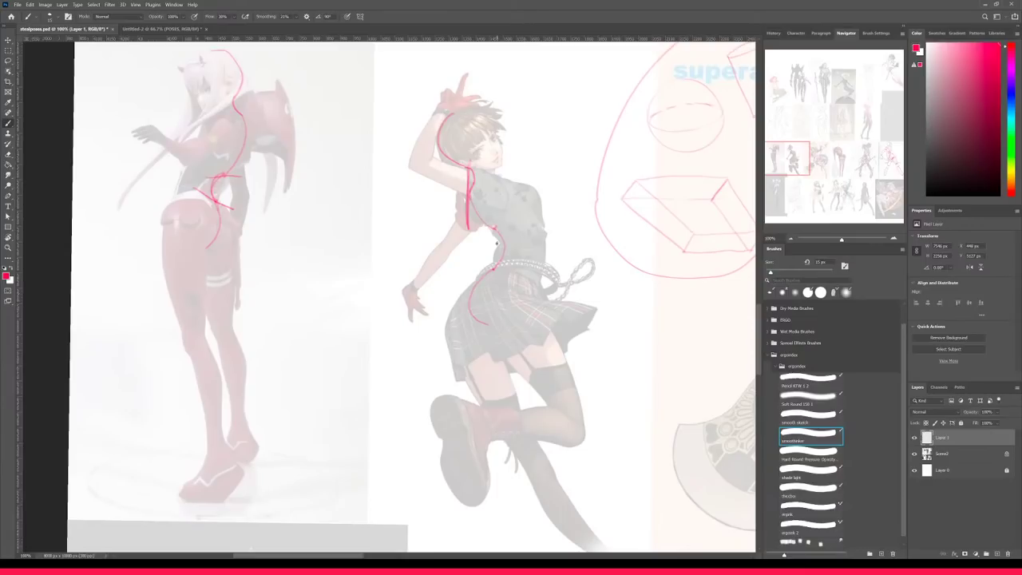
- Outline the skirted girl's ribcage block with its lower edge, shoulder line and chest side
key(l)
key(b)
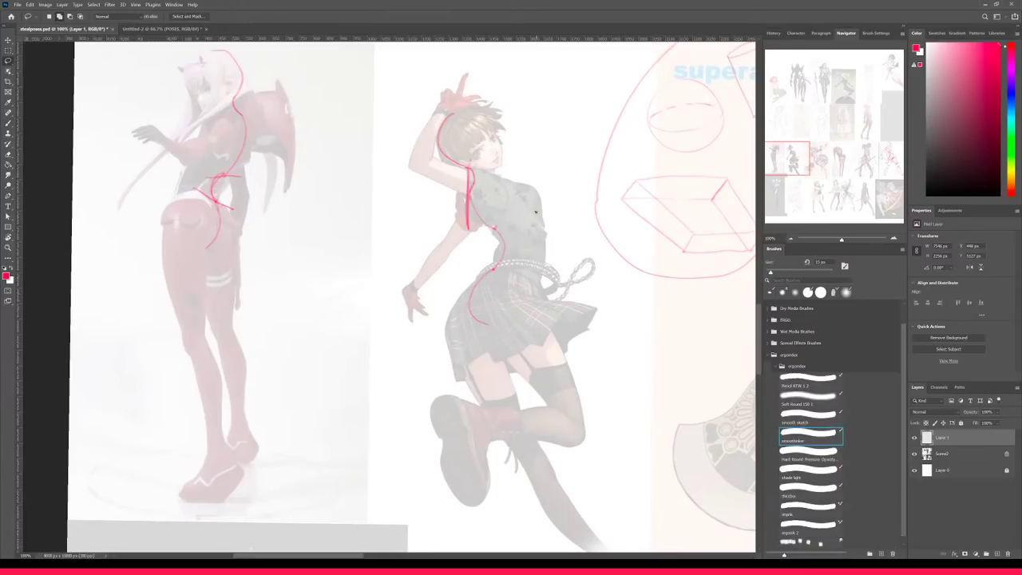
key(ctrl+plus)
drag(551, 229, 509, 298)
key([)
key([)
key(ctrl+minus)
key(ctrl+minus)
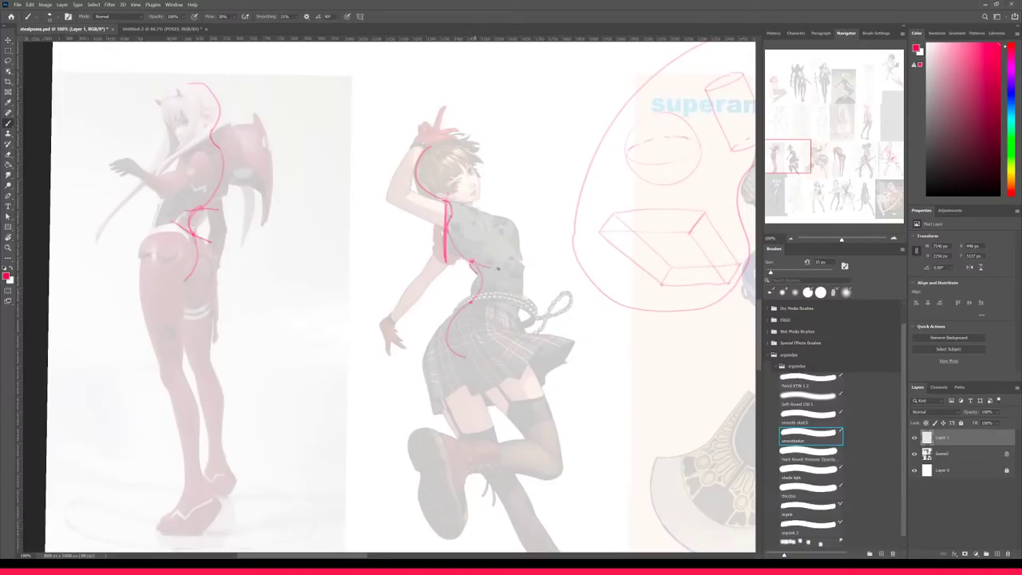
drag(469, 258, 477, 281)
key(bracketright)
mouse_move(485, 212)
mouse_down()
mouse_move(517, 247)
mouse_move(500, 263)
mouse_move(511, 234)
mouse_move(506, 269)
mouse_up()
- Refine the ribcage block's chest corner and lower edge by erasing stray marks and redrawing the lines
key(e)
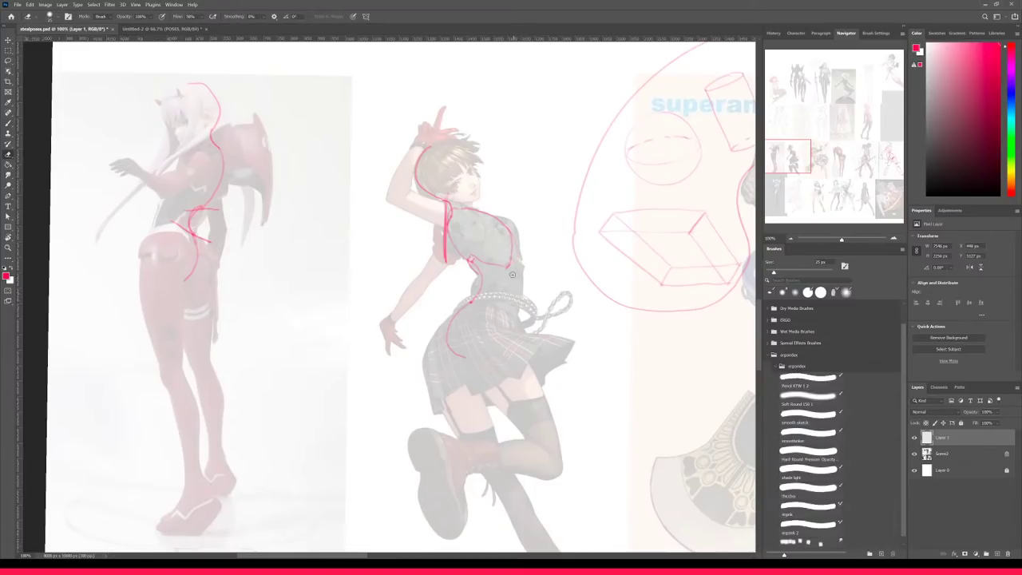
key(b)
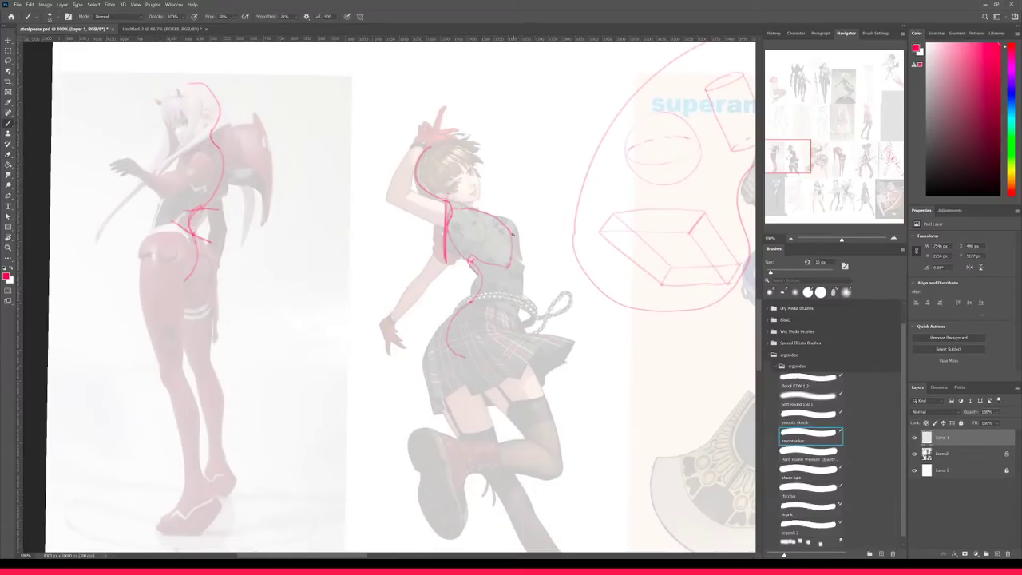
click(515, 238)
key(e)
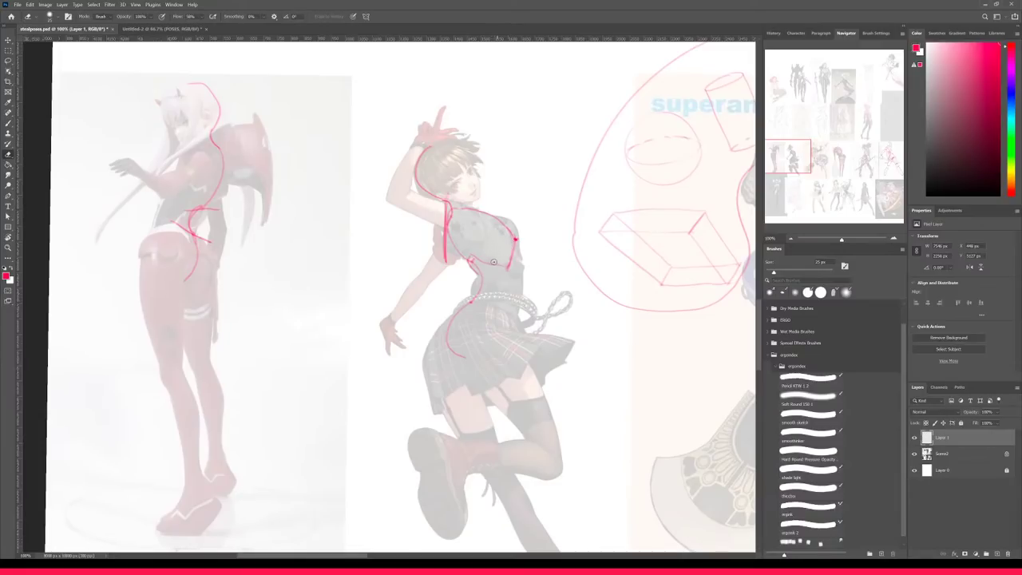
key(b)
key(b)
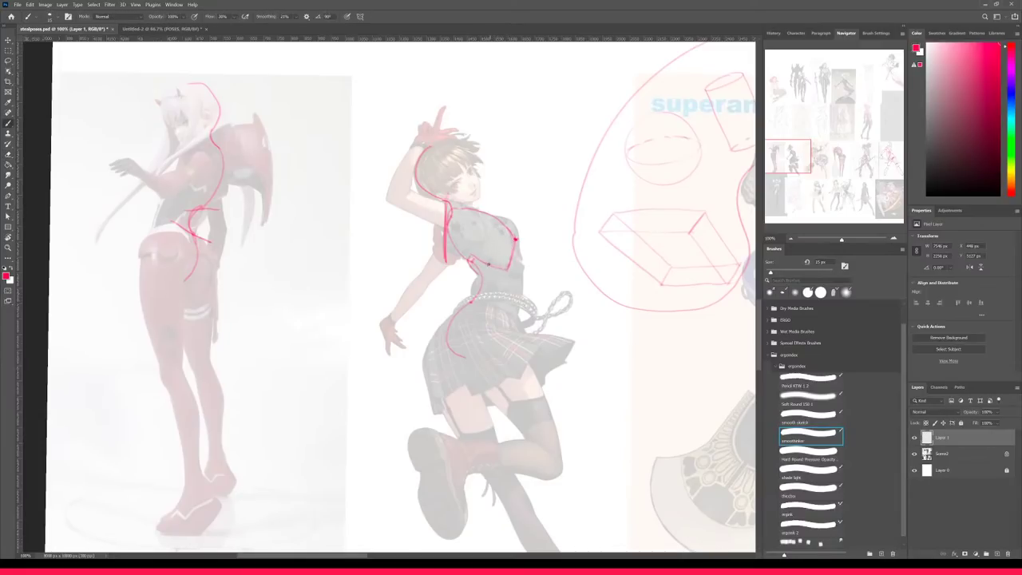
drag(516, 238, 522, 276)
drag(519, 275, 524, 292)
- Sketch the skirted girl's pelvis box over the pleated skirt with its waist edge, hip side and inner plane edges
drag(506, 334, 491, 349)
key(l)
mouse_move(515, 238)
mouse_down()
mouse_move(494, 380)
mouse_move(543, 250)
mouse_up()
key(ctrl+d)
key(b)
key(b)
mouse_move(483, 294)
mouse_down()
mouse_move(454, 312)
mouse_move(484, 294)
mouse_up()
key(ctrl+z)
drag(446, 321, 423, 351)
key(ctrl+z)
drag(455, 311, 430, 347)
drag(477, 330, 511, 346)
drag(431, 349, 477, 329)
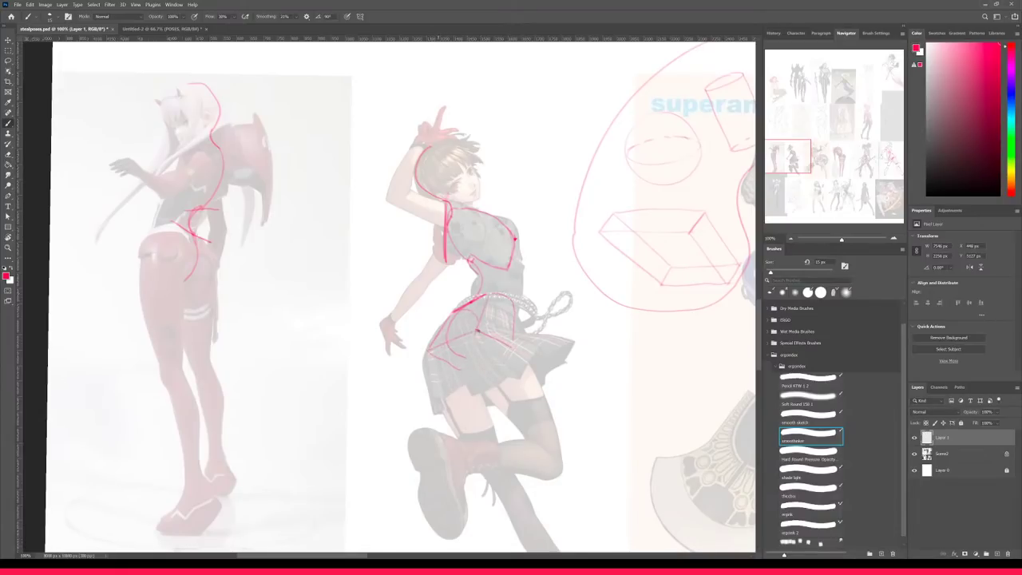
- Clean up the stray hip strokes and close the pelvis box's lower and front edges
key(e)
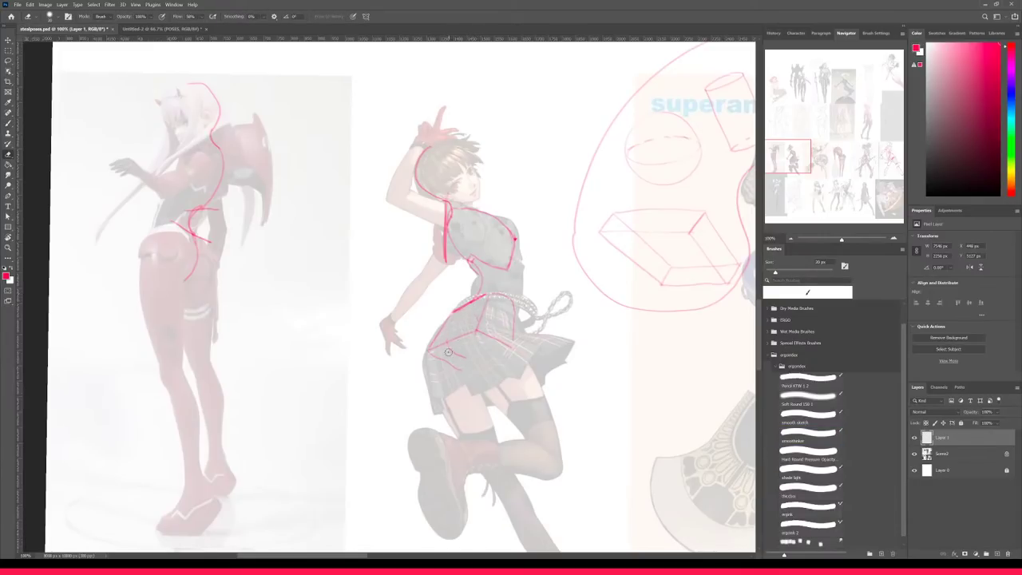
key(b)
mouse_move(480, 352)
mouse_down()
mouse_move(508, 344)
mouse_move(517, 328)
mouse_move(491, 332)
mouse_move(448, 366)
mouse_move(507, 345)
mouse_up()
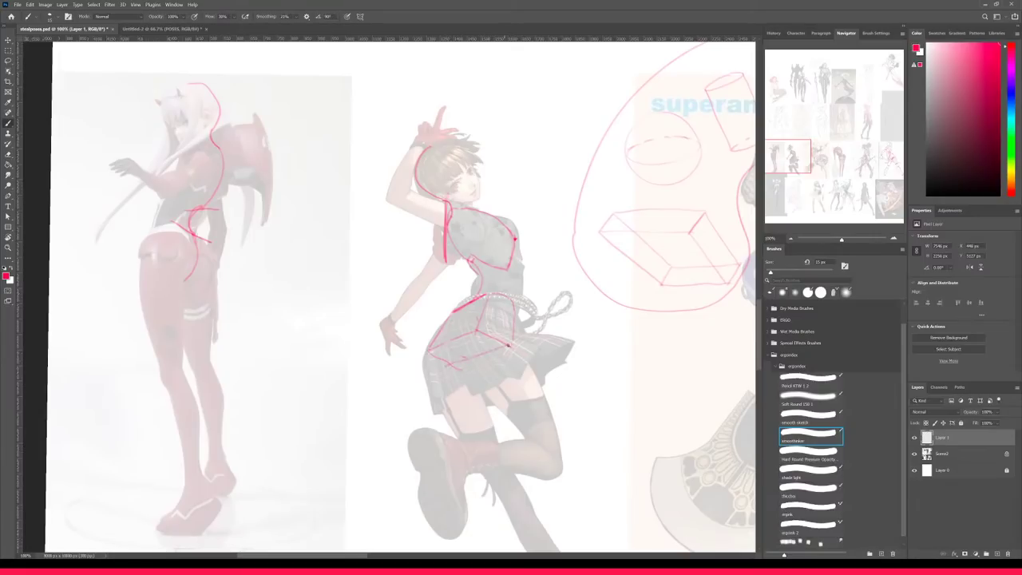
drag(507, 347, 517, 296)
key(b)
mouse_move(506, 354)
mouse_down()
mouse_move(481, 333)
mouse_move(516, 351)
mouse_up()
key(ctrl+z)
mouse_move(480, 335)
mouse_down()
mouse_move(490, 356)
mouse_move(512, 352)
mouse_up()
key(ctrl+z)
- Draw the ellipse closing the lower end of the bent leg's thigh at the stocking
drag(553, 422, 527, 436)
- Try a separate tapered cylinder beside the skirt as a form example, and undo it
mouse_move(599, 337)
mouse_down()
mouse_move(618, 344)
mouse_move(600, 333)
mouse_up()
mouse_move(634, 378)
mouse_down()
mouse_move(605, 372)
mouse_move(576, 374)
mouse_move(613, 399)
mouse_up()
drag(615, 340, 637, 377)
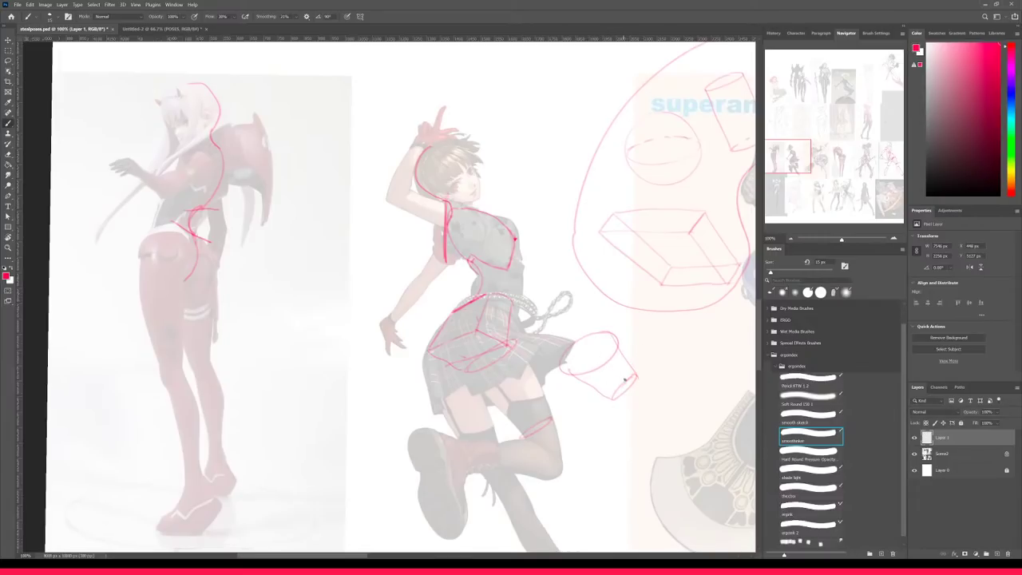
key(ctrl+z)
key(ctrl+z)
key(ctrl+z)
key(ctrl+z)
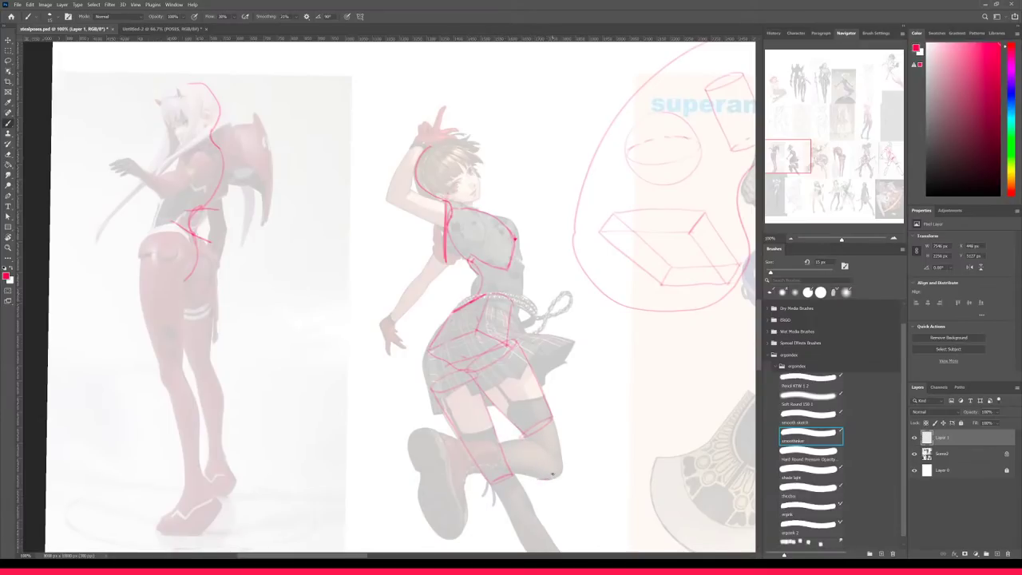
- Block in the bent leg's knee as a small box and connect it to the thigh cylinder
mouse_move(549, 459)
mouse_down()
mouse_move(561, 459)
mouse_move(562, 475)
mouse_up()
drag(535, 459, 553, 459)
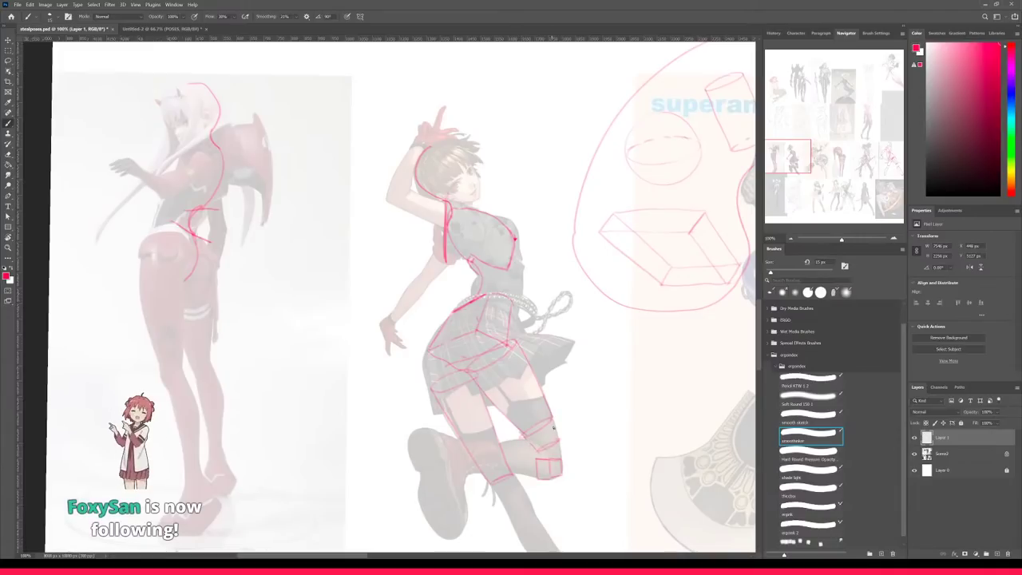
drag(535, 438, 525, 474)
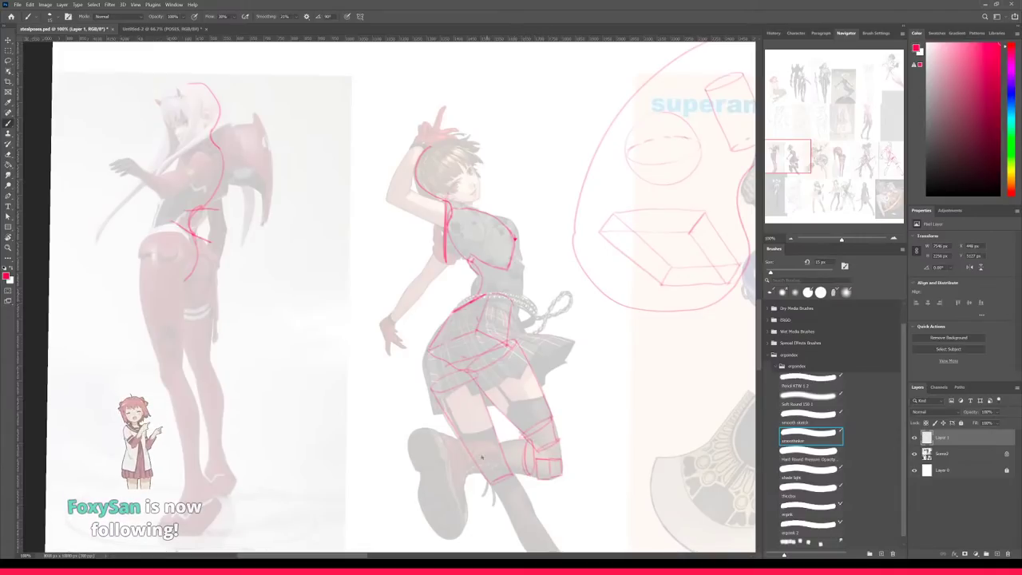
- Draw the bent leg's shin as a horizontal cylinder with an elliptical ankle end, and add the supporting leg's calf cylinder below it
mouse_move(464, 444)
mouse_down()
mouse_move(468, 476)
mouse_move(528, 439)
mouse_up()
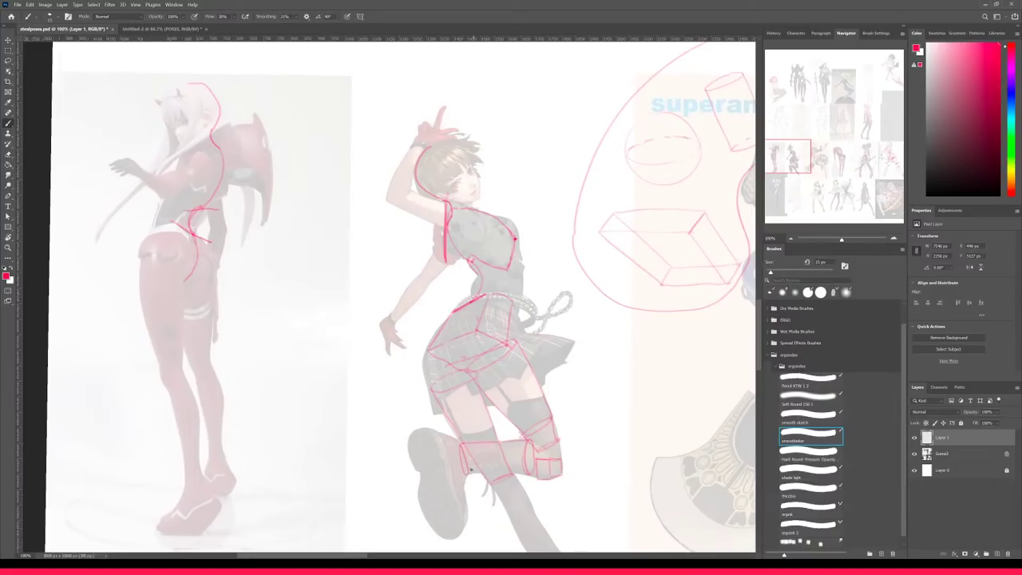
key(e)
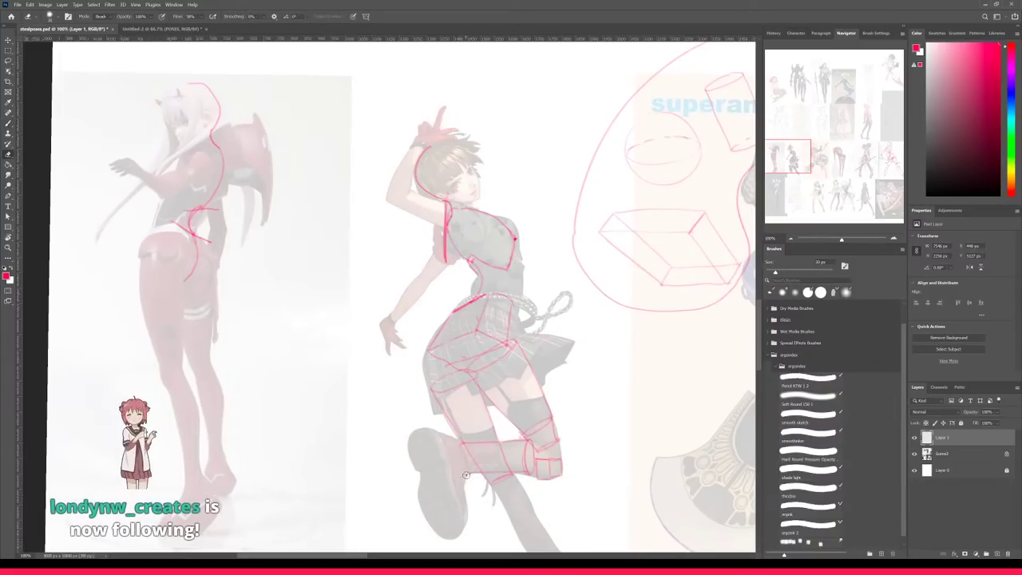
key(b)
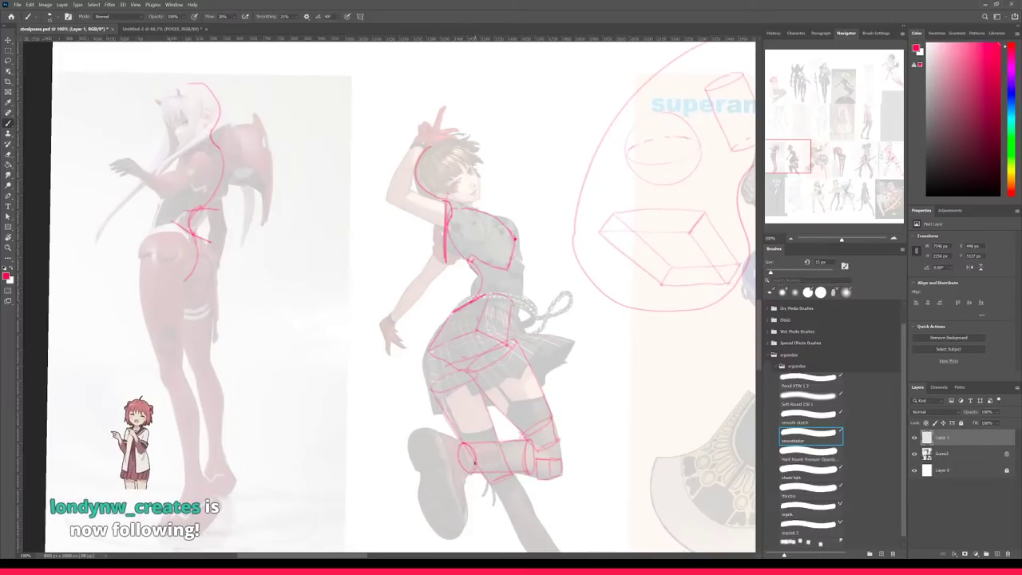
key(e)
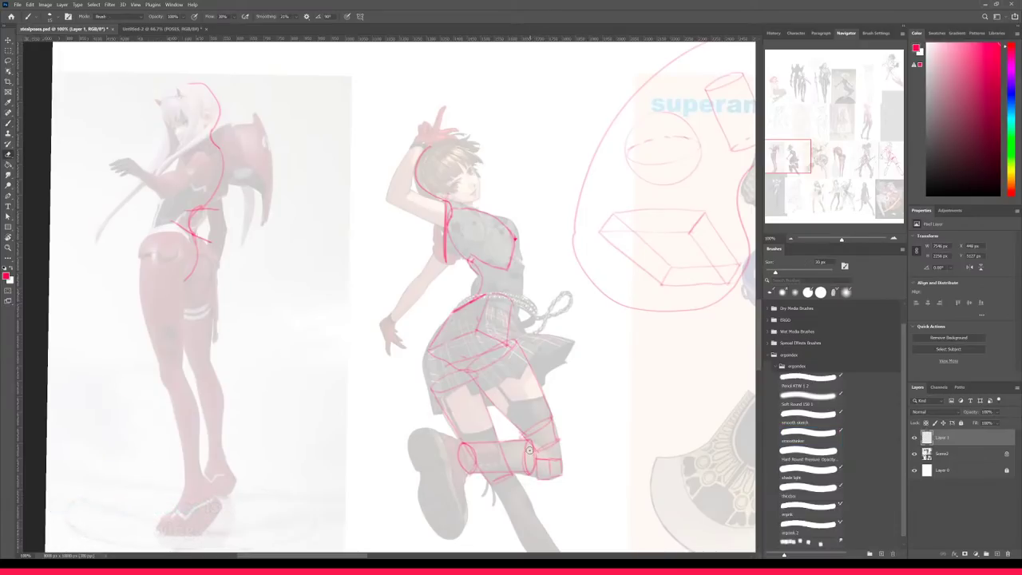
key(bracketleft)
key(bracketleft)
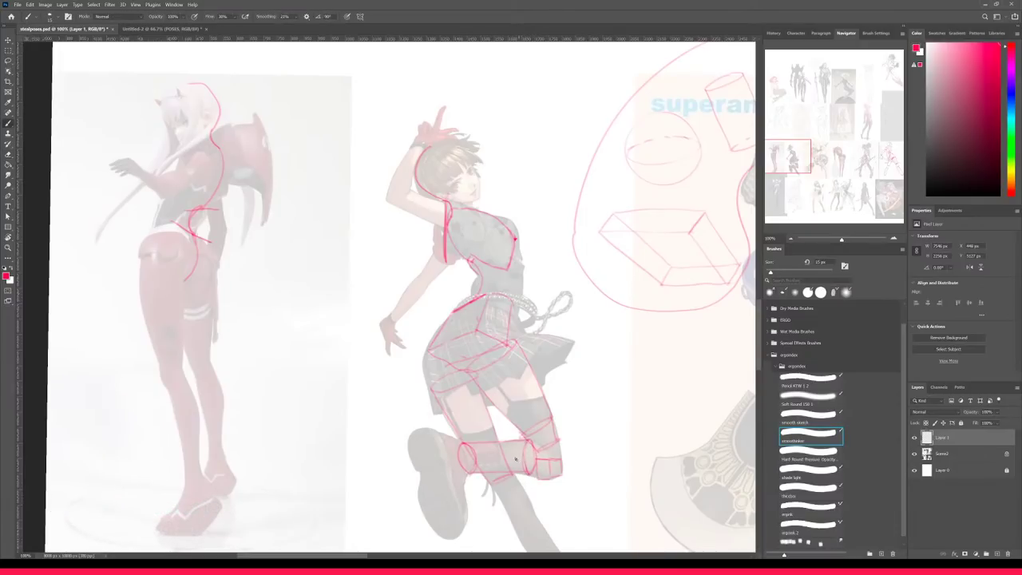
mouse_move(525, 501)
mouse_down()
mouse_move(507, 509)
mouse_move(525, 503)
mouse_move(525, 549)
mouse_move(538, 524)
mouse_move(556, 550)
mouse_up()
- Round out the back of the skirted girl's pelvis with a buttock curve and erase the stray hip edges
drag(429, 386, 462, 366)
drag(432, 335, 430, 378)
key(ctrl+z)
drag(444, 324, 430, 384)
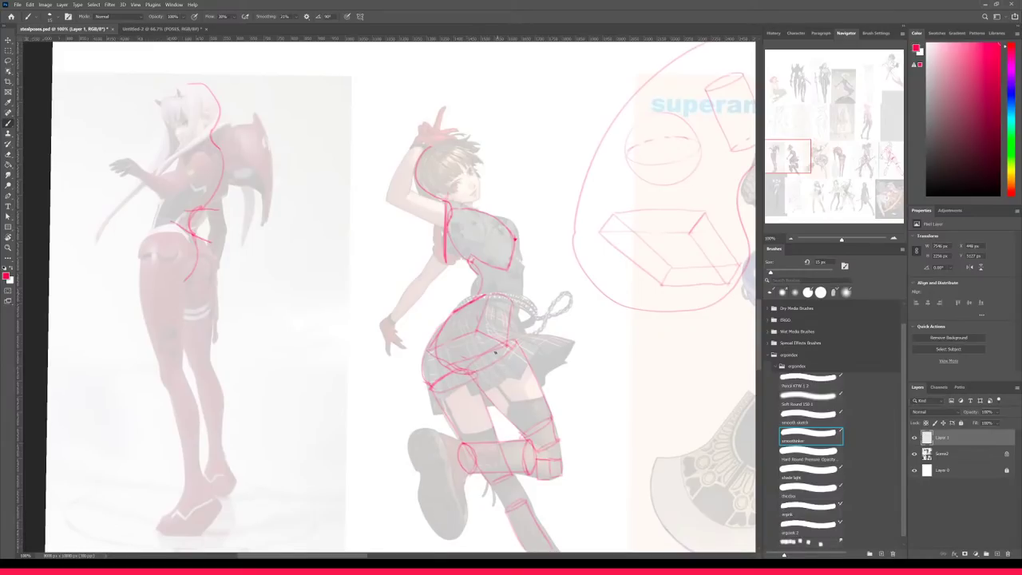
drag(439, 343, 471, 373)
key(e)
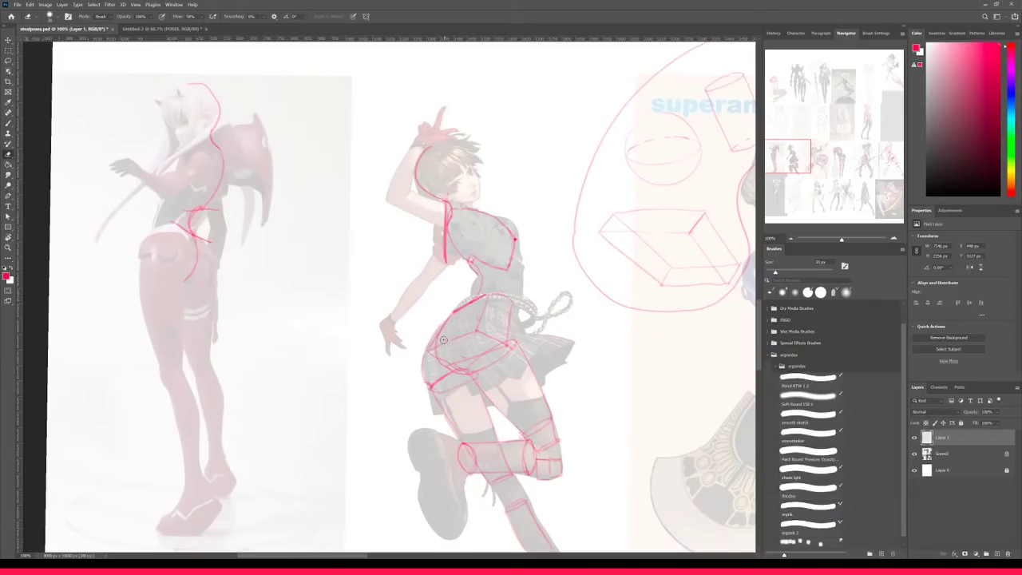
key(b)
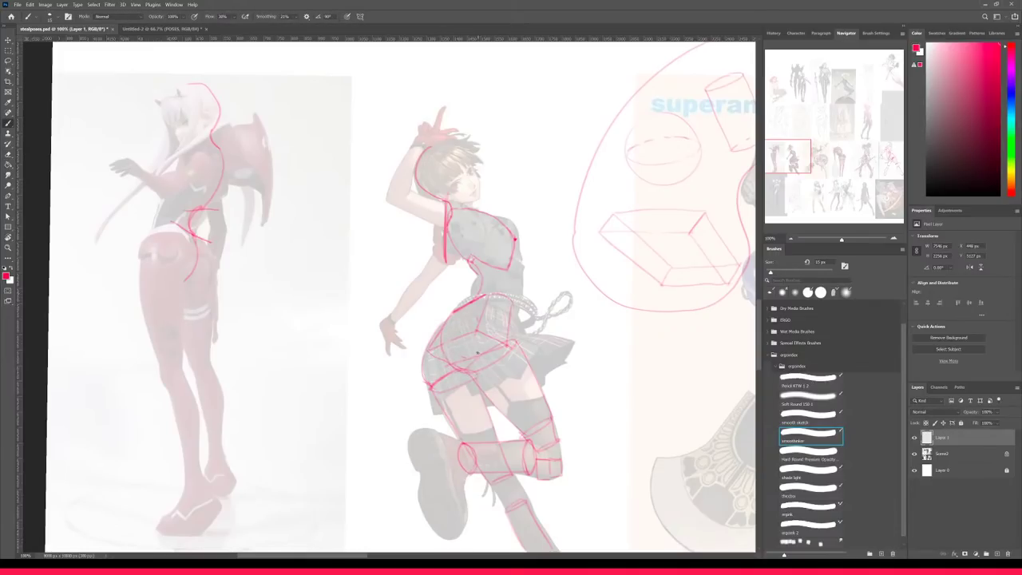
- Rework the curve sweeping from the skirted girl's buttock up to the back of her waist
drag(442, 338, 472, 298)
key(ctrl+z)
mouse_move(456, 369)
mouse_down()
mouse_move(456, 328)
mouse_move(496, 294)
mouse_up()
key(ctrl+z)
key(ctrl+z)
drag(459, 308, 439, 345)
key(ctrl+z)
- Connect the skirted girl's ribcage to the pelvis with front and back waist contours
drag(480, 282, 455, 309)
mouse_move(508, 272)
mouse_down()
mouse_move(513, 306)
mouse_move(507, 274)
mouse_move(517, 347)
mouse_up()
key(ctrl+z)
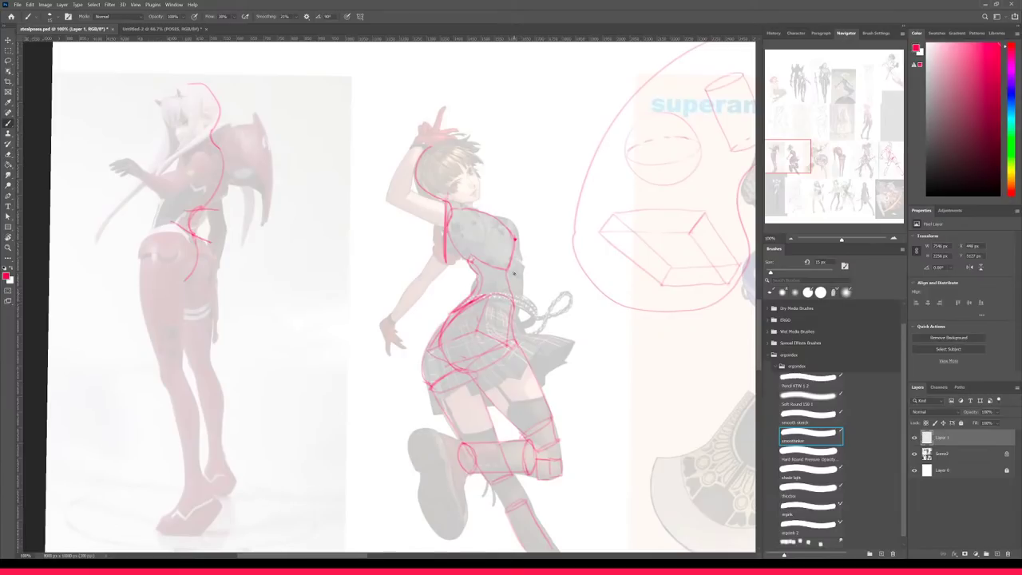
drag(515, 245, 513, 310)
- Block in the skirted girl's lowered and raised arms as cylinders for the upper arms and forearms
drag(423, 275, 421, 277)
drag(403, 313, 424, 287)
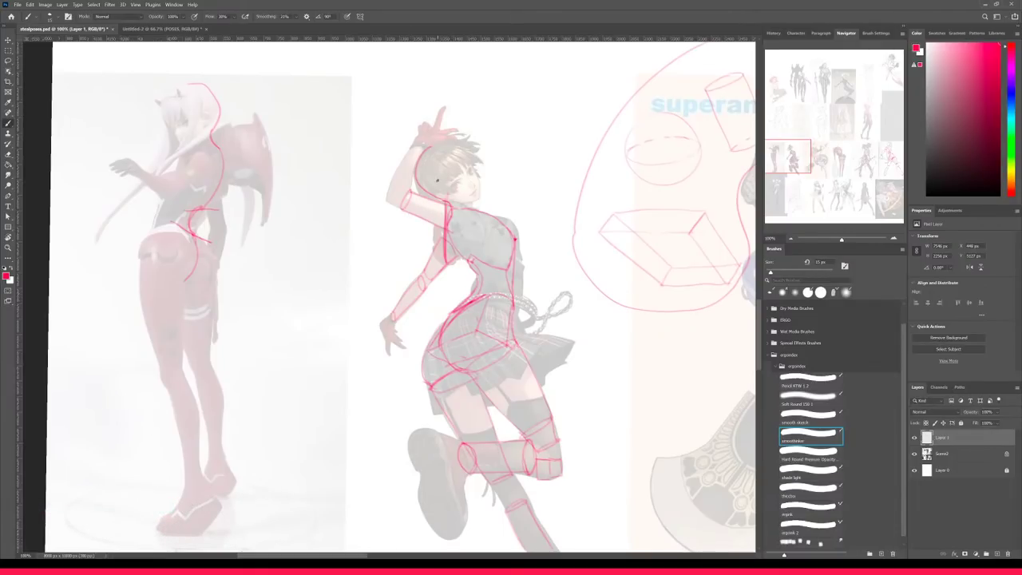
mouse_move(409, 187)
mouse_down()
mouse_move(392, 181)
mouse_move(412, 143)
mouse_move(424, 147)
mouse_move(412, 184)
mouse_up()
- Hide the reference image layer to check the skirted girl's construction sketch on its own
click(914, 454)
key(ctrl+minus)
key(ctrl+minus)
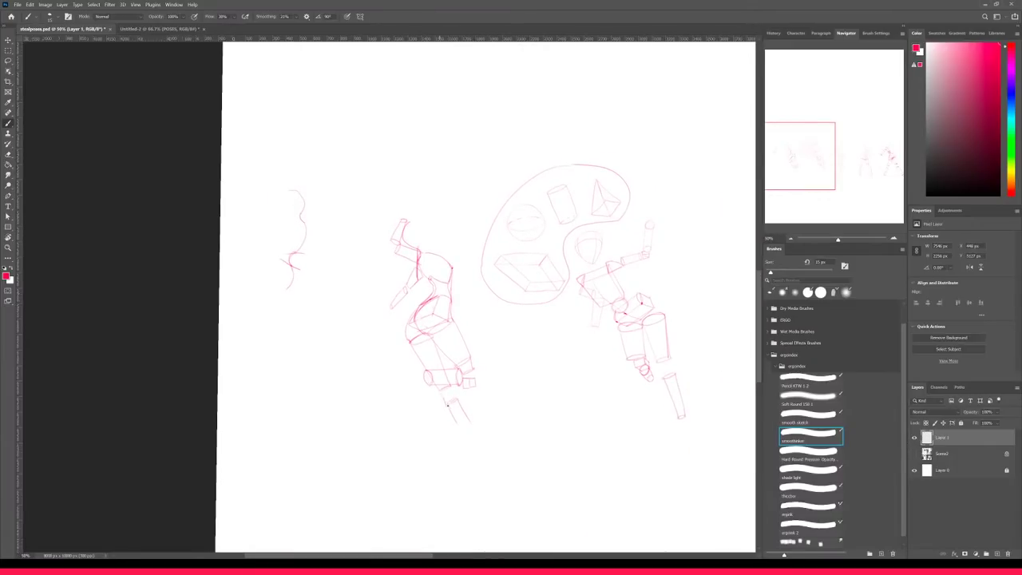
key(ctrl+plus)
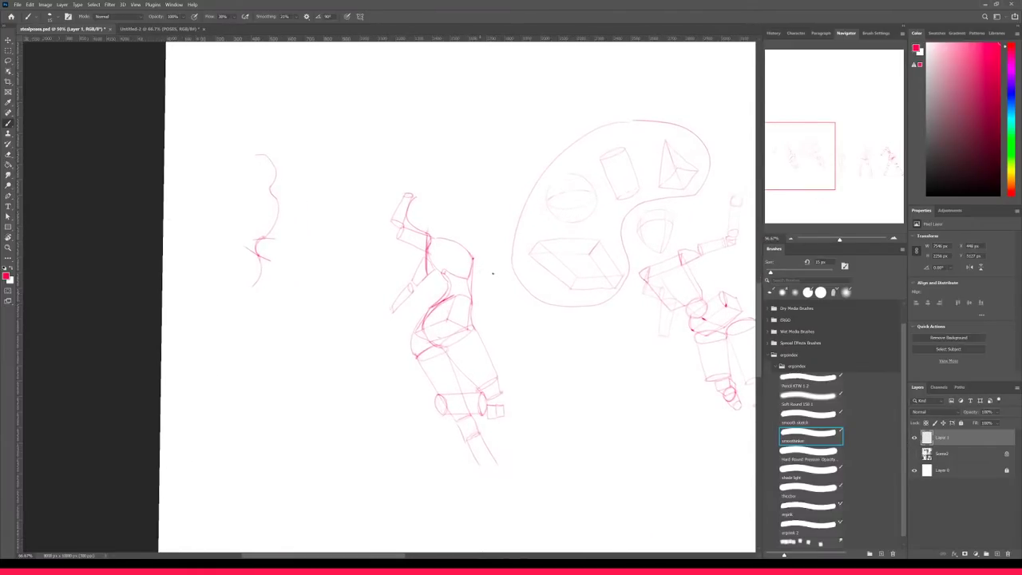
- Draw the skirted girl's neck, show the reference again, and block in the head as a sphere with a jaw
mouse_move(430, 232)
mouse_down()
mouse_move(444, 256)
mouse_move(425, 262)
mouse_up()
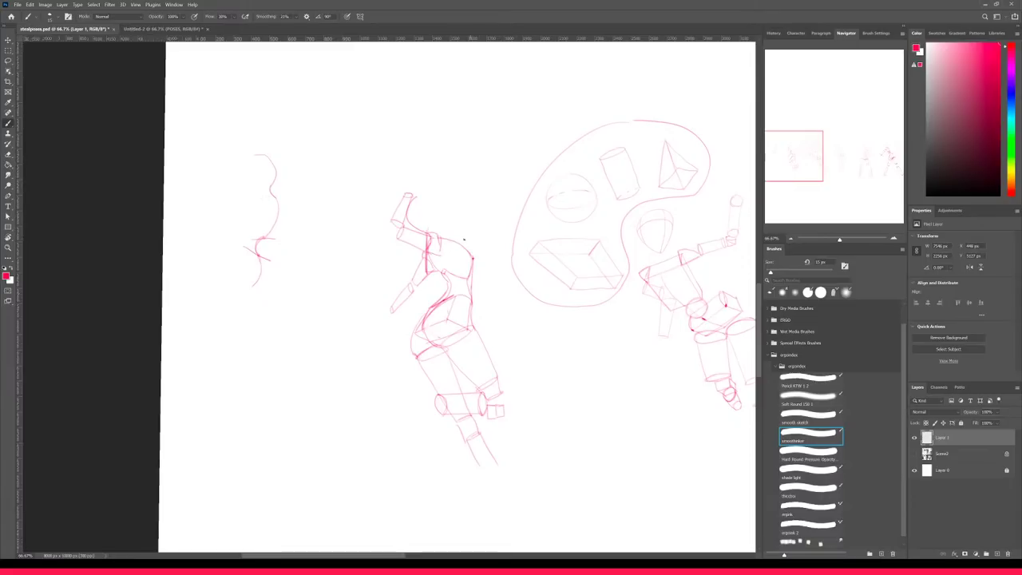
click(915, 453)
mouse_move(435, 205)
mouse_down()
mouse_move(448, 232)
mouse_move(439, 206)
mouse_move(425, 218)
mouse_move(429, 198)
mouse_move(409, 209)
mouse_move(422, 224)
mouse_move(436, 191)
mouse_move(448, 231)
mouse_up()
key(ctrl+z)
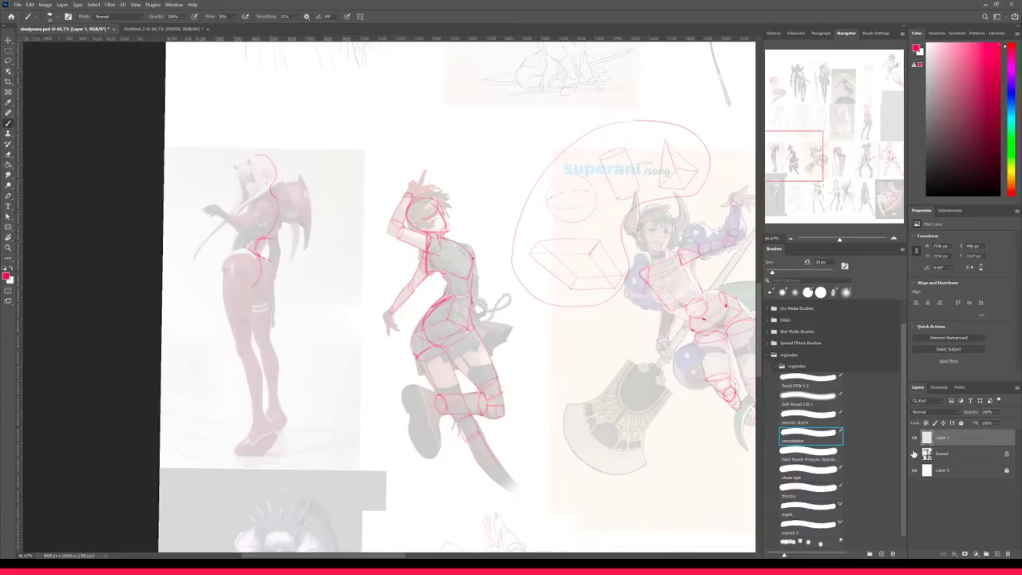
- Toggle the reference image layer off and on to compare the finished skirted figure with its reference
click(914, 454)
scroll(546, 384, up, 2)
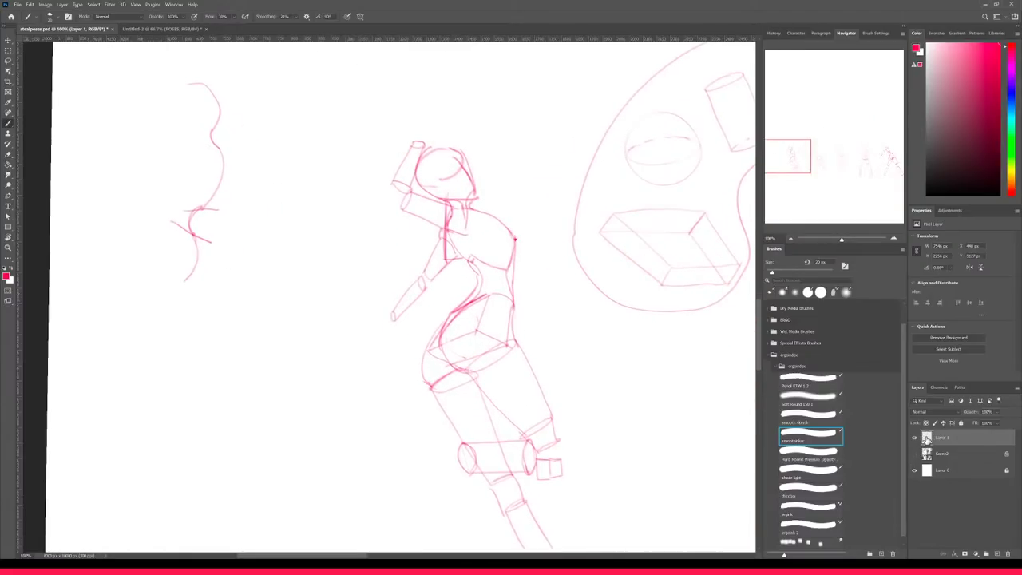
scroll(546, 384, down, 3)
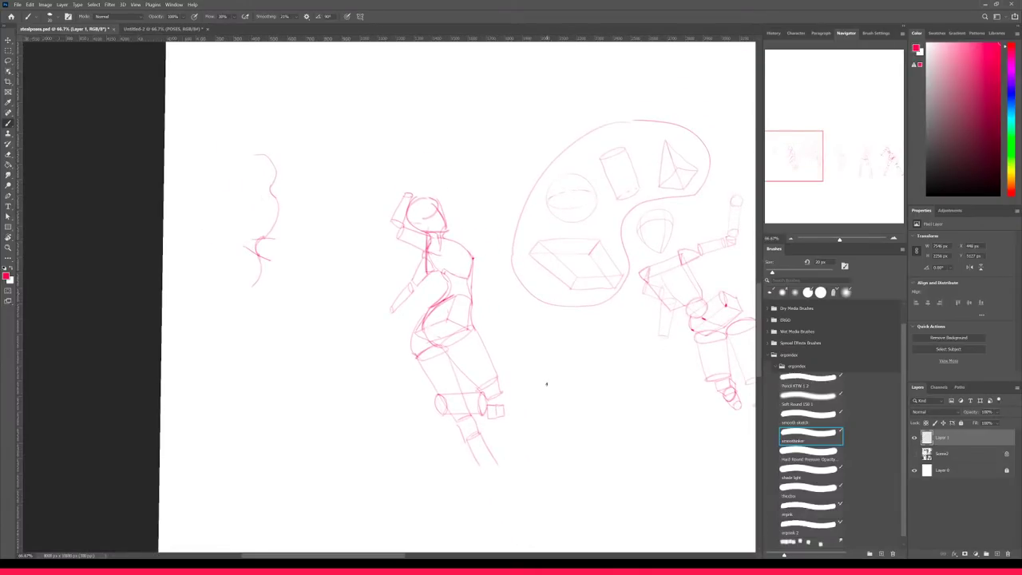
click(914, 454)
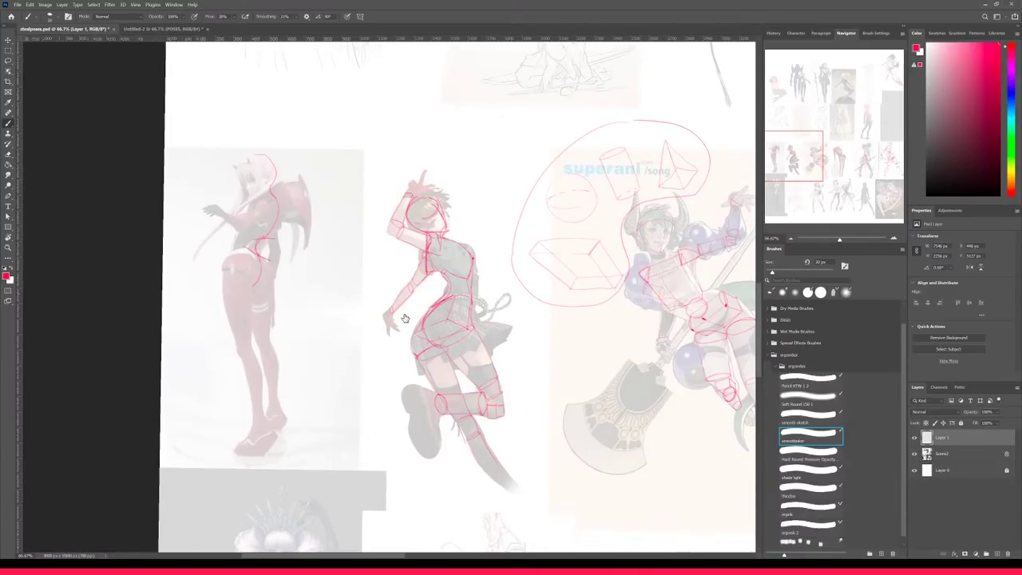
- Lasso the old gesture lines over the red bodysuit figure, delete them and clear the selection
key(ctrl+plus)
mouse_move(347, 320)
mouse_down()
mouse_move(529, 251)
mouse_move(511, 359)
mouse_up()
key(l)
mouse_move(370, 105)
mouse_down()
mouse_move(279, 327)
mouse_move(378, 101)
mouse_up()
key(Delete)
key(ctrl+d)
key(b)
mouse_move(392, 338)
mouse_down()
mouse_move(461, 304)
mouse_move(458, 388)
mouse_up()
scroll(455, 281, up, 1)
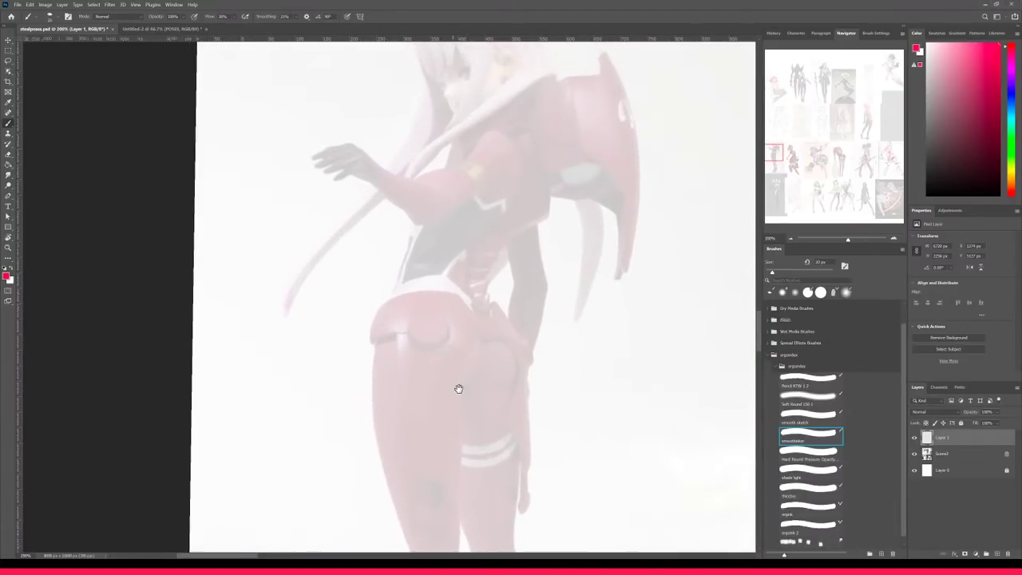
scroll(475, 294, down, 1)
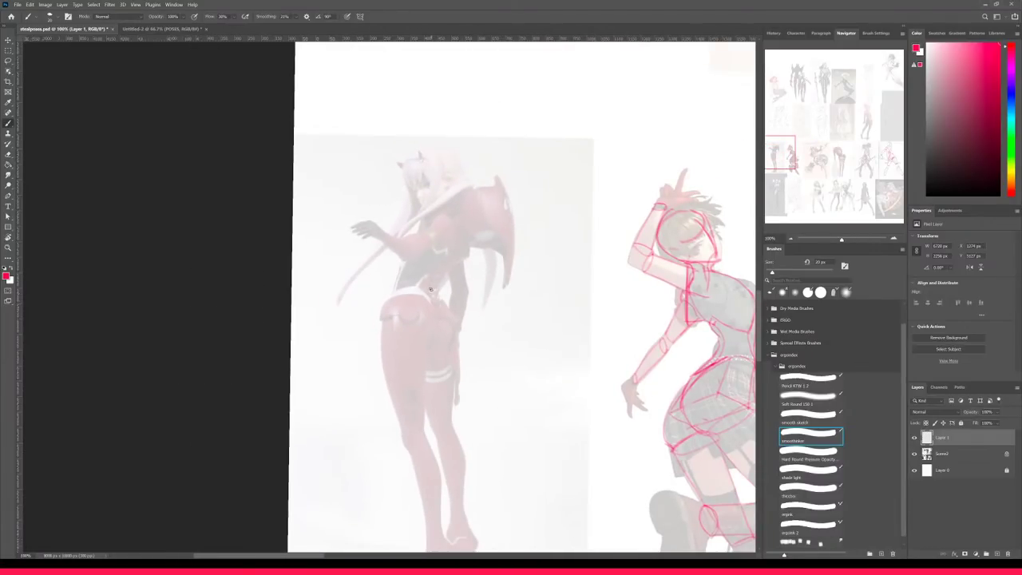
drag(417, 291, 440, 298)
key(ctrl+z)
- Look over the reference board's rows of poses and the sketches made over them
key(ctrl+minus)
drag(664, 439, 407, 257)
drag(707, 515, 531, 394)
key(ctrl+minus)
key(ctrl+minus)
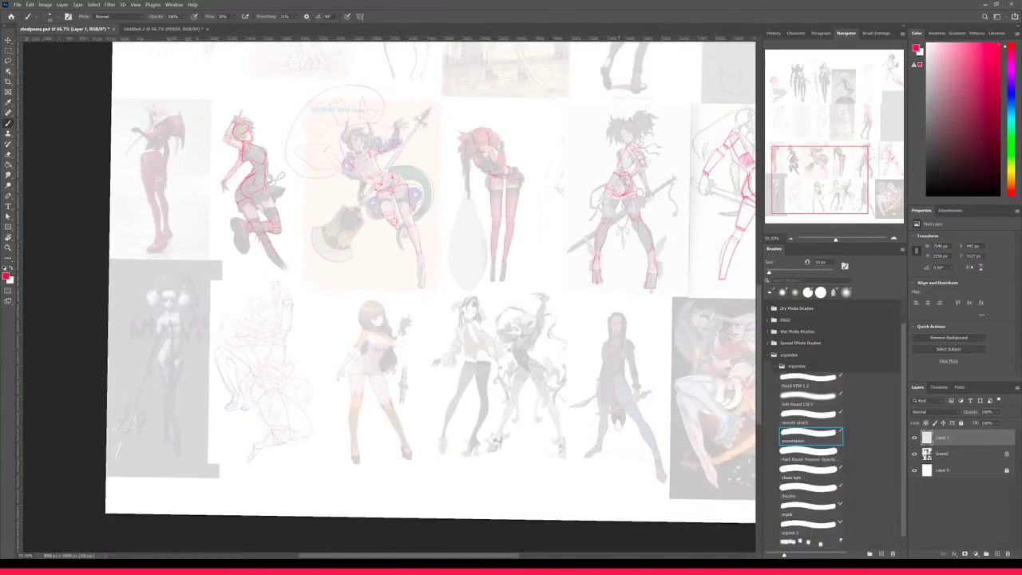
drag(616, 417, 561, 447)
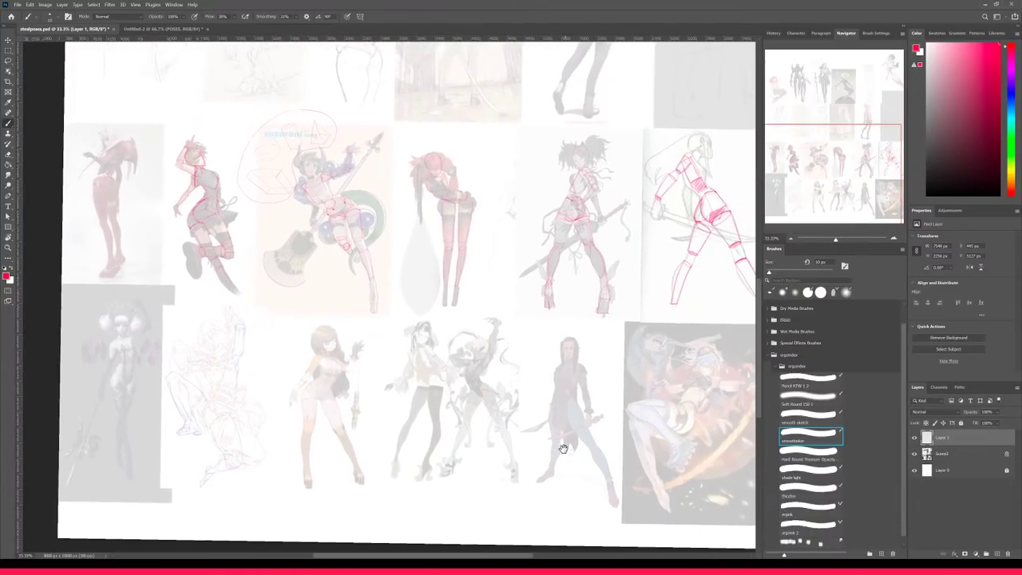
drag(388, 413, 470, 449)
drag(340, 417, 433, 452)
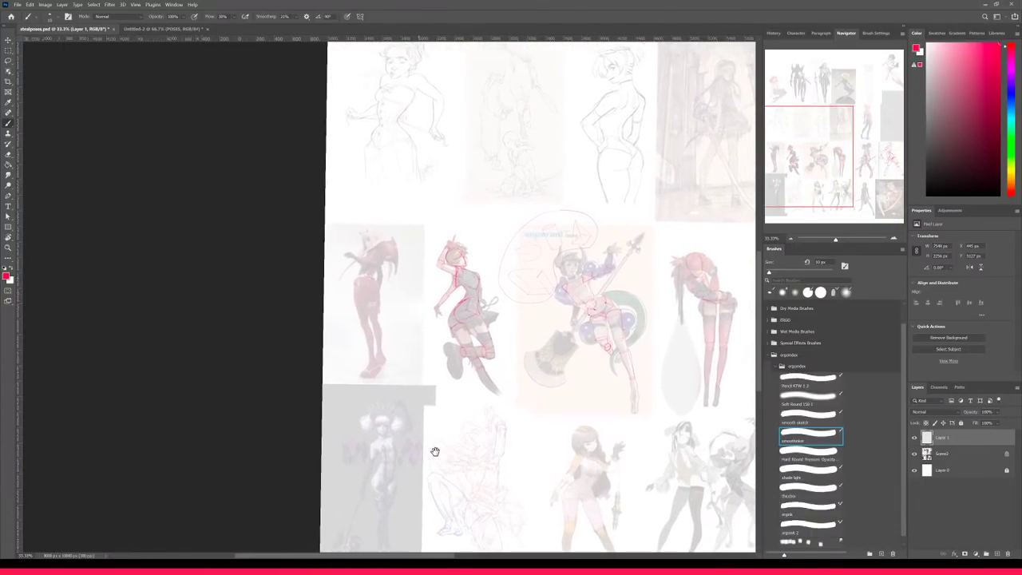
- Block in the red bodysuit figure's pelvis as a tilted box, starting from the waistband line
key(ctrl+plus)
key(ctrl+plus)
key(ctrl+plus)
key(ctrl+plus)
key(ctrl+plus)
key(ctrl+plus)
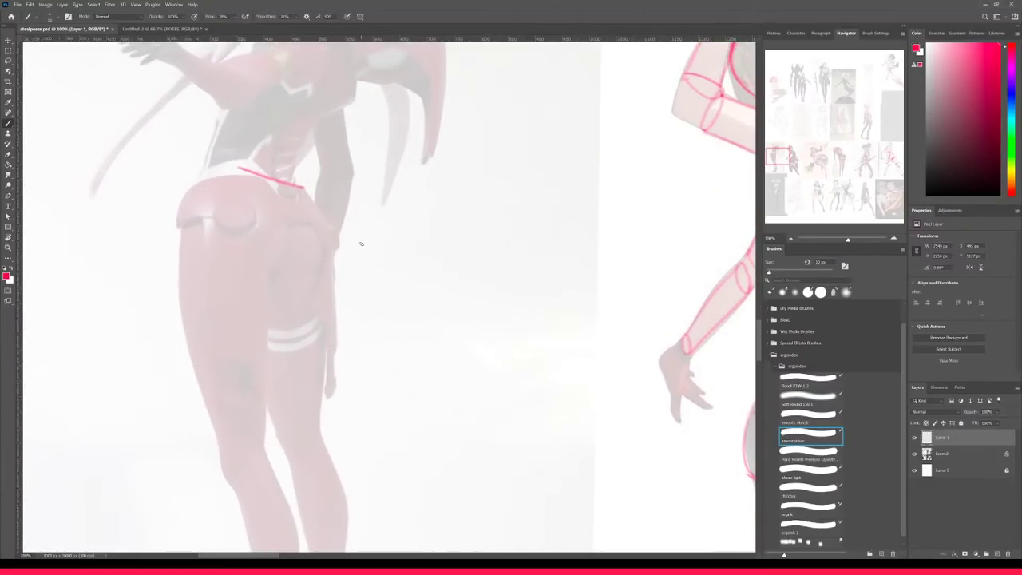
drag(402, 276, 480, 298)
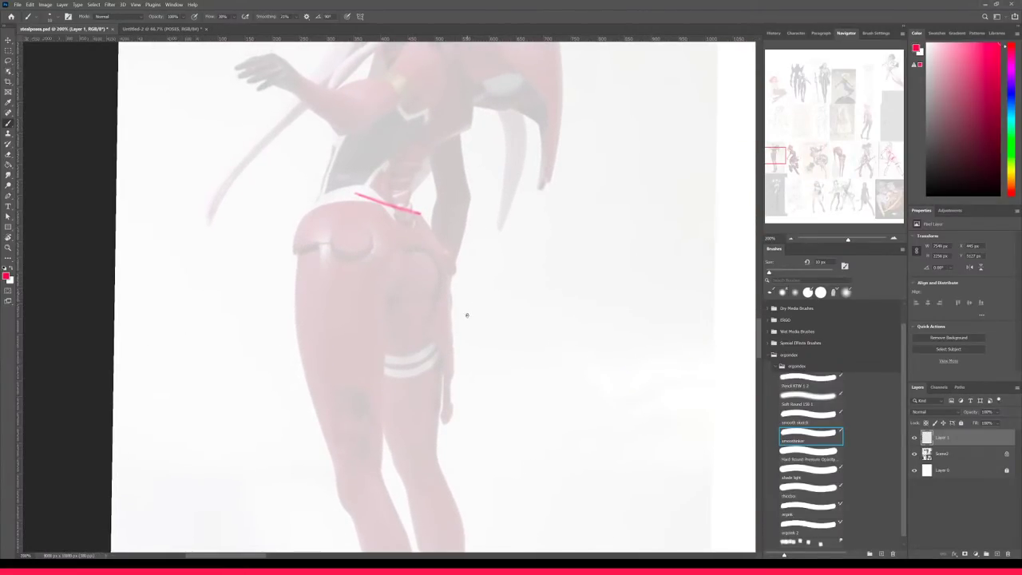
key(ctrl+1)
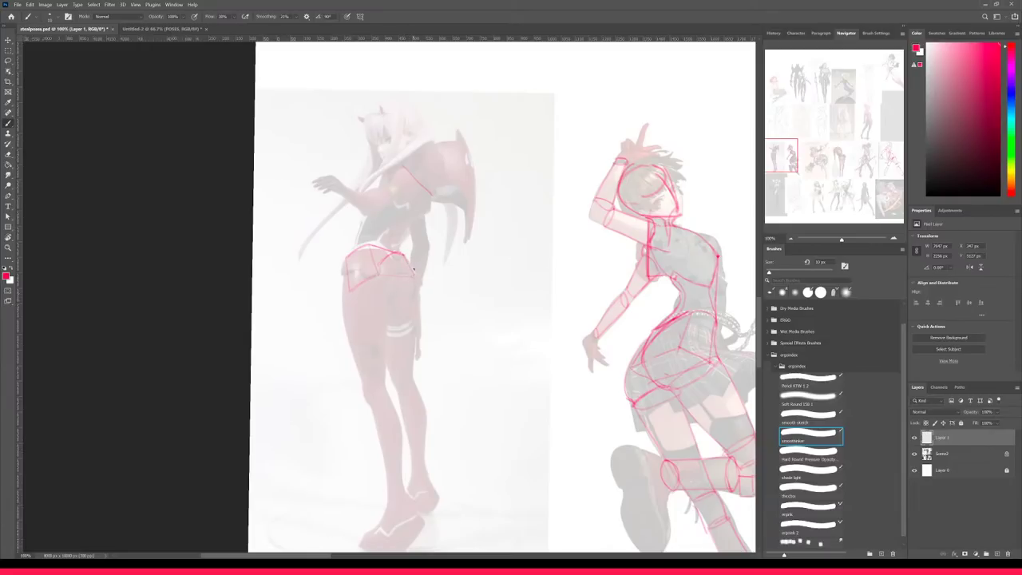
key([)
drag(404, 256, 414, 276)
drag(345, 256, 380, 264)
- Sketch the bodysuit figure's ribcage with a shoulder line, a back contour and a lower rib curve
key(bracketright)
mouse_move(364, 219)
mouse_down()
mouse_move(412, 226)
mouse_move(400, 238)
mouse_move(424, 189)
mouse_up()
mouse_move(419, 177)
mouse_down()
mouse_move(418, 144)
mouse_move(420, 172)
mouse_up()
key(ctrl+z)
key(ctrl+z)
key(ctrl+z)
mouse_move(405, 175)
mouse_down()
mouse_move(423, 162)
mouse_move(424, 204)
mouse_up()
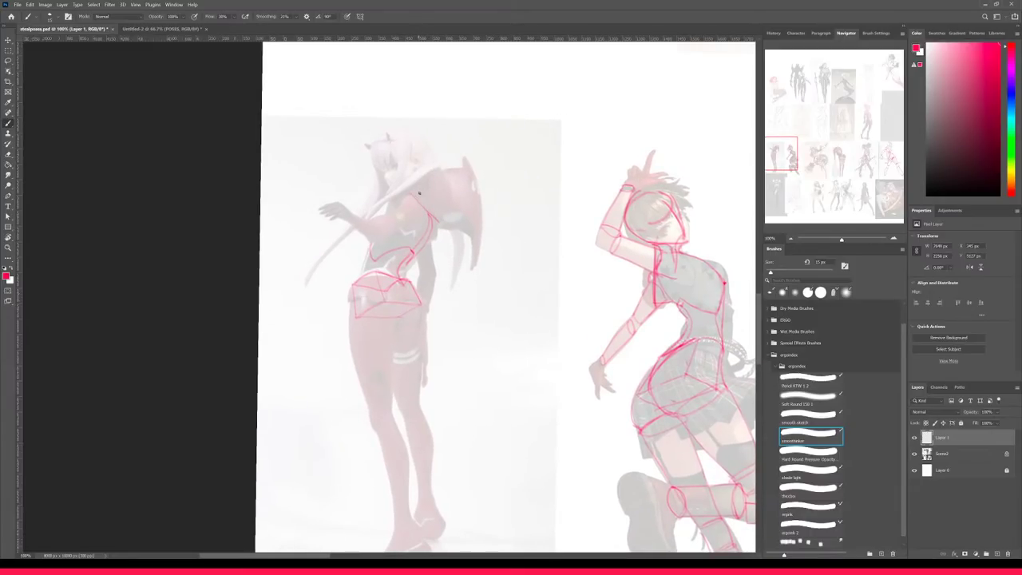
- Rework the bodysuit figure's shoulder and upper back strokes to close the top of the ribcage
drag(425, 196, 428, 224)
key(ctrl+z)
key(ctrl+z)
key(ctrl+z)
key(ctrl+z)
key(ctrl+z)
drag(430, 209, 435, 223)
key(ctrl+z)
- Draw both of the bodysuit figure's thighs as tapered forms ending in points at the knees
drag(423, 325, 415, 411)
drag(394, 333, 391, 406)
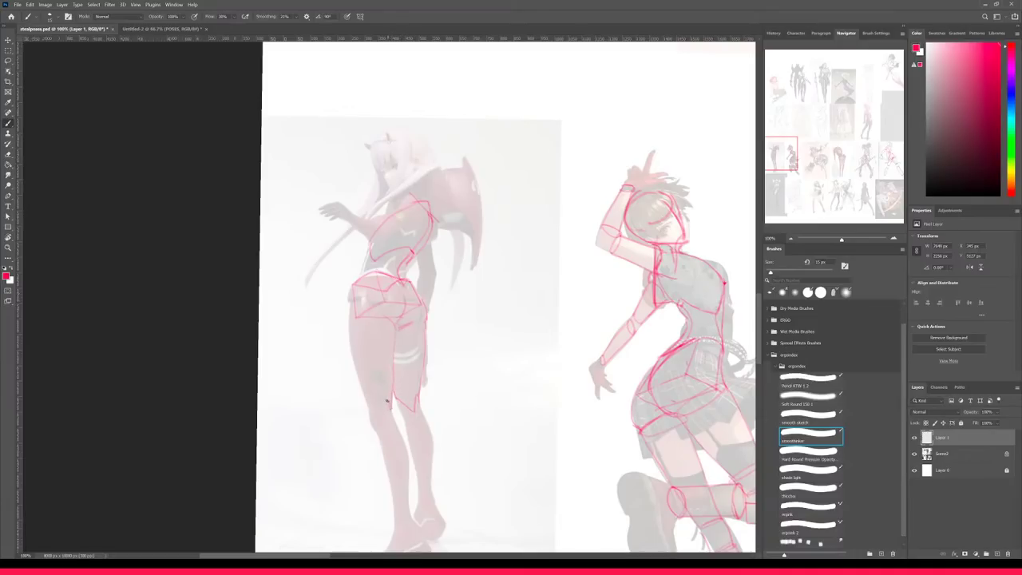
drag(369, 407, 385, 420)
mouse_move(357, 281)
mouse_down()
mouse_move(349, 314)
mouse_move(372, 405)
mouse_up()
key(ctrl+z)
key(ctrl+z)
drag(351, 311, 372, 409)
- Draw the bodysuit figure's side waist contour and block in the raised near arm and the far arm behind the back
key([)
mouse_move(368, 260)
mouse_down()
mouse_move(354, 284)
mouse_move(370, 245)
mouse_up()
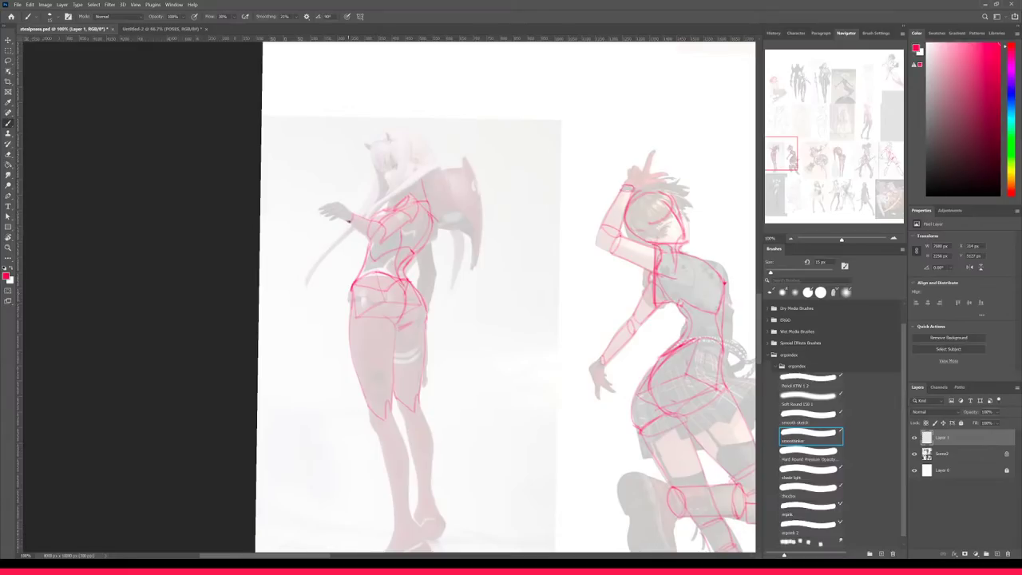
key(ctrl+plus)
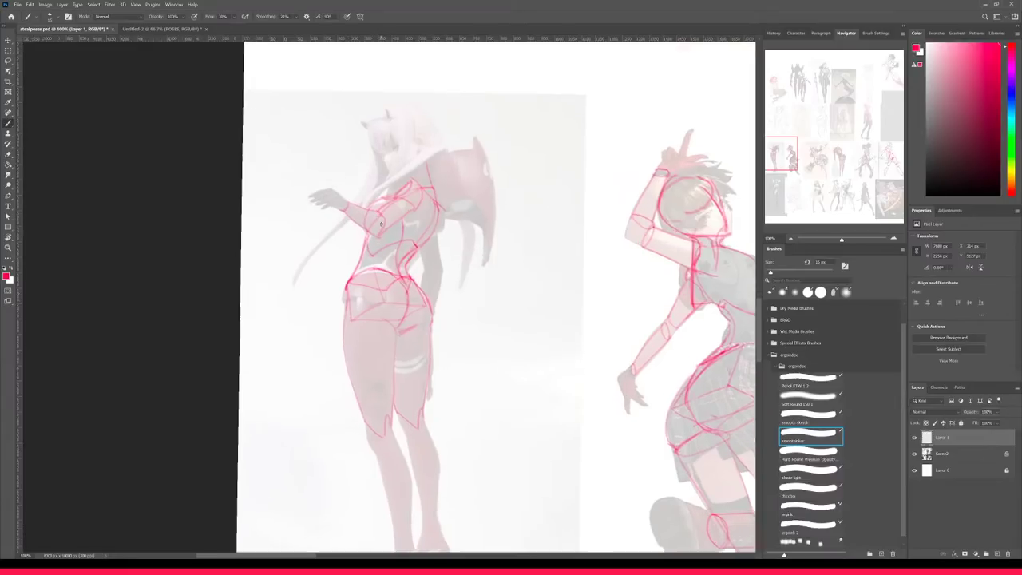
drag(452, 245, 478, 248)
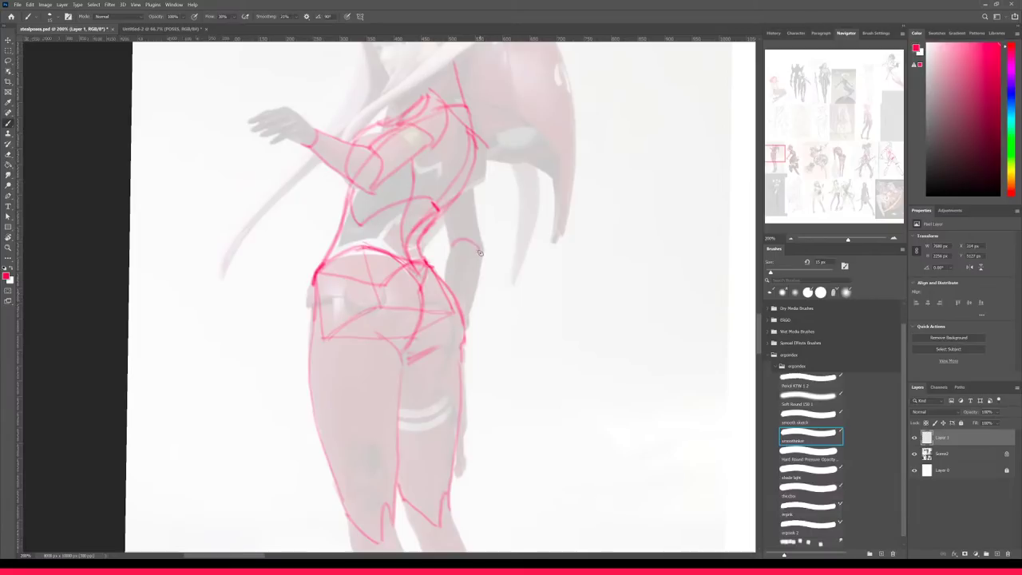
drag(473, 182, 482, 251)
mouse_move(444, 214)
mouse_down()
mouse_move(453, 238)
mouse_move(469, 233)
mouse_move(472, 272)
mouse_move(482, 251)
mouse_move(468, 322)
mouse_up()
drag(452, 243, 447, 276)
- Draw the bodysuit figure's near lower leg from the knee down to the ankle
key(ctrl+minus)
drag(436, 443, 446, 349)
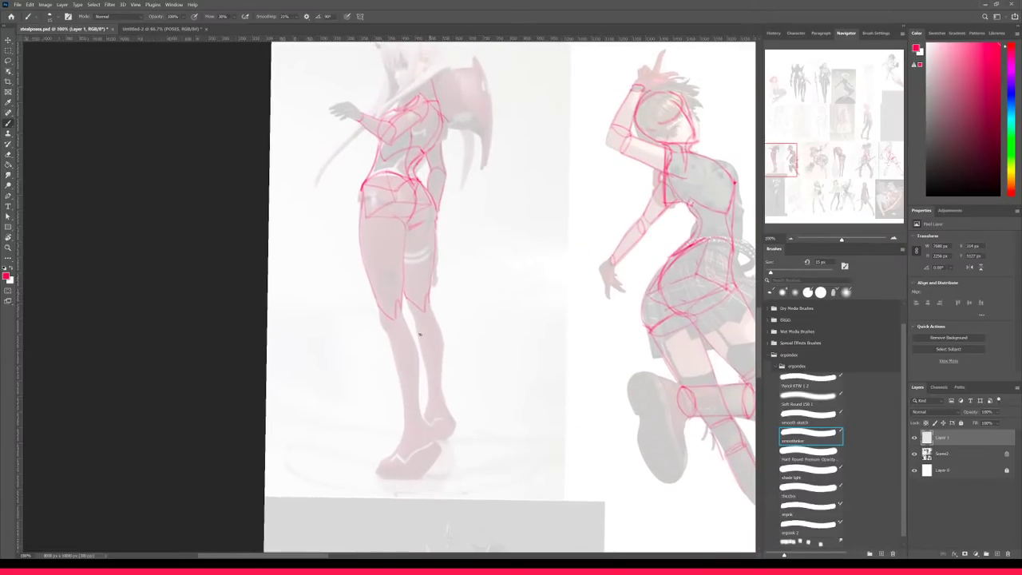
mouse_move(400, 315)
mouse_down()
mouse_move(420, 359)
mouse_move(417, 391)
mouse_up()
mouse_move(419, 415)
mouse_down()
mouse_move(419, 391)
mouse_move(405, 422)
mouse_up()
key(])
drag(379, 310, 385, 327)
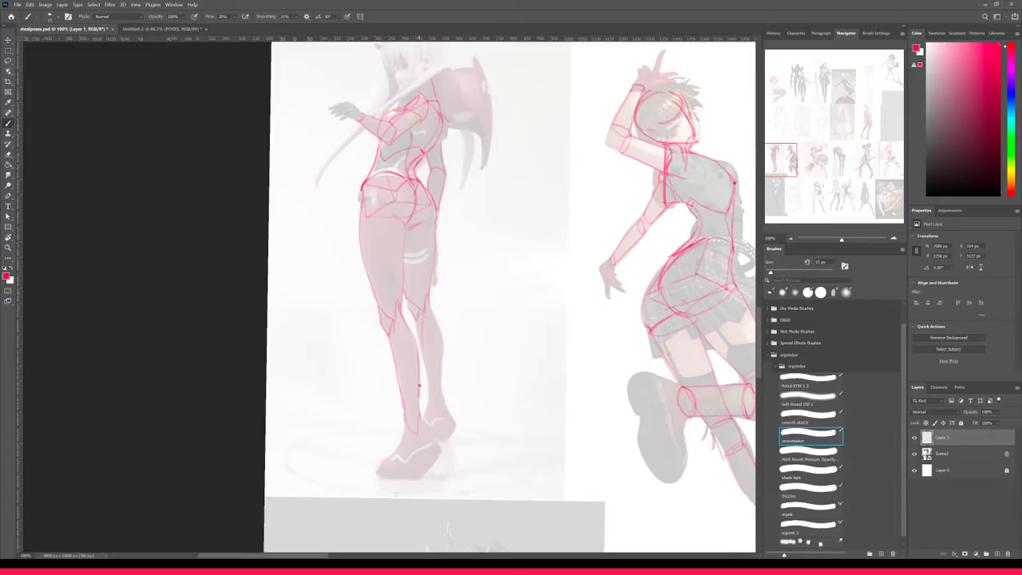
- Outline the bodysuit figure's ankles and heels, and draw the far calf down from the knee
drag(420, 417, 436, 431)
mouse_move(405, 419)
mouse_down()
mouse_move(419, 452)
mouse_move(432, 440)
mouse_up()
drag(430, 306, 438, 383)
drag(418, 327, 422, 354)
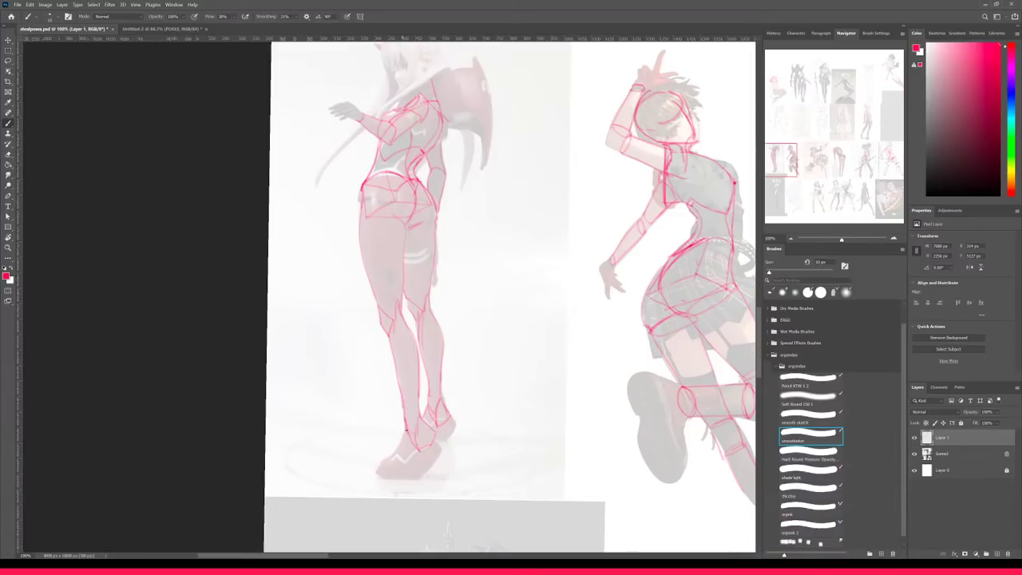
- Outline the bodysuit figure's near foot, touch up the far side, and hide the reference image layer
key([)
key(bracketright)
mouse_move(408, 430)
mouse_down()
mouse_move(390, 457)
mouse_move(403, 468)
mouse_up()
key(ctrl+z)
drag(434, 240, 436, 297)
scroll(511, 396, down, 1)
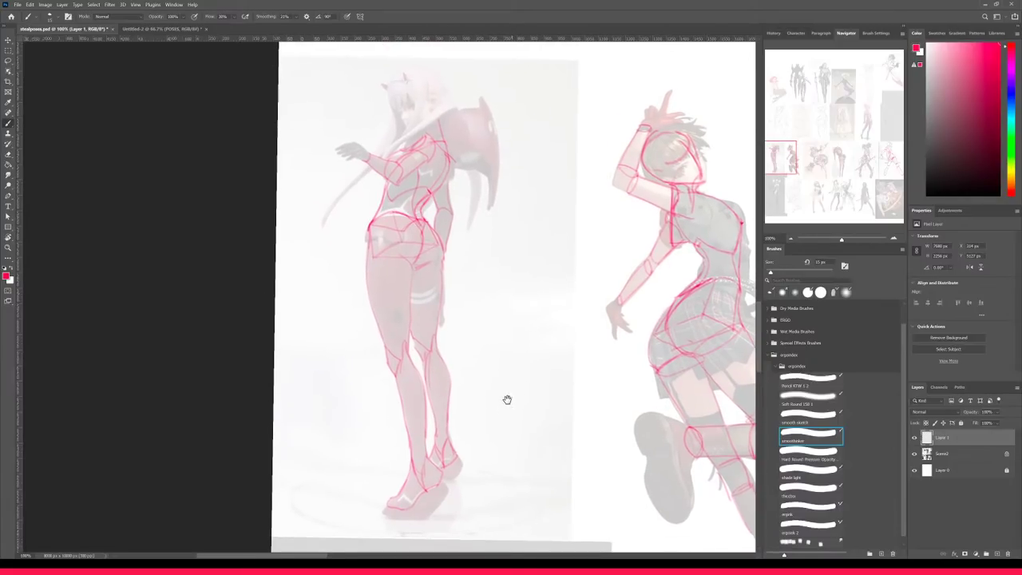
click(914, 453)
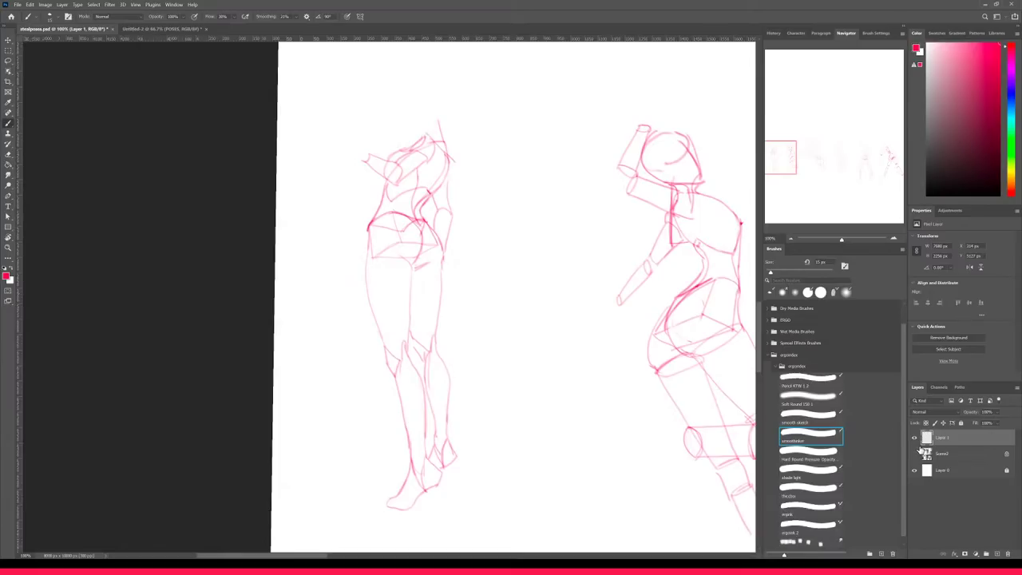
- Add a cross-contour line around the bodysuit figure's upper thigh and show the reference image layer again
key(ctrl+minus)
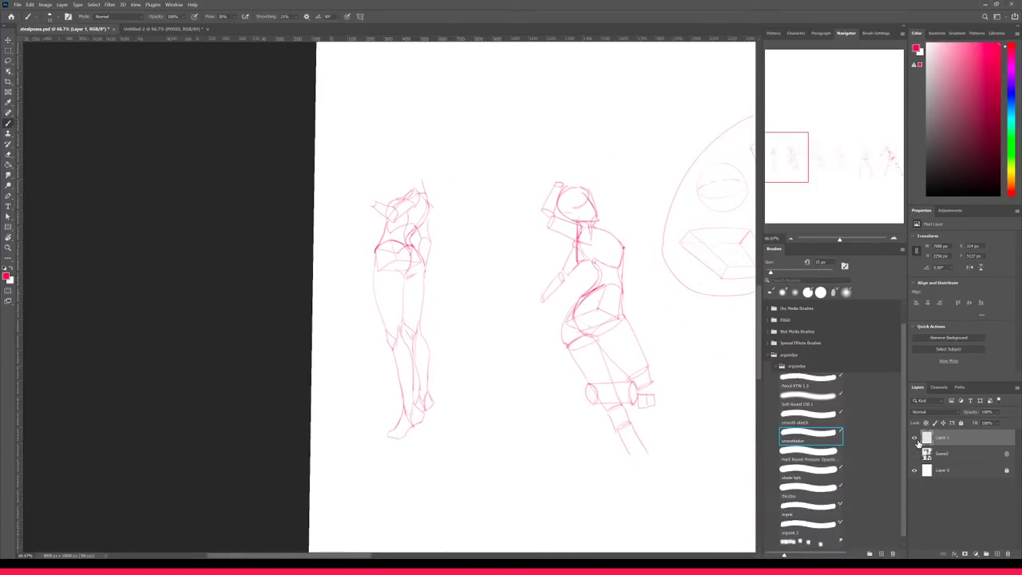
key(ctrl+plus)
key(ctrl+minus)
key(ctrl+plus)
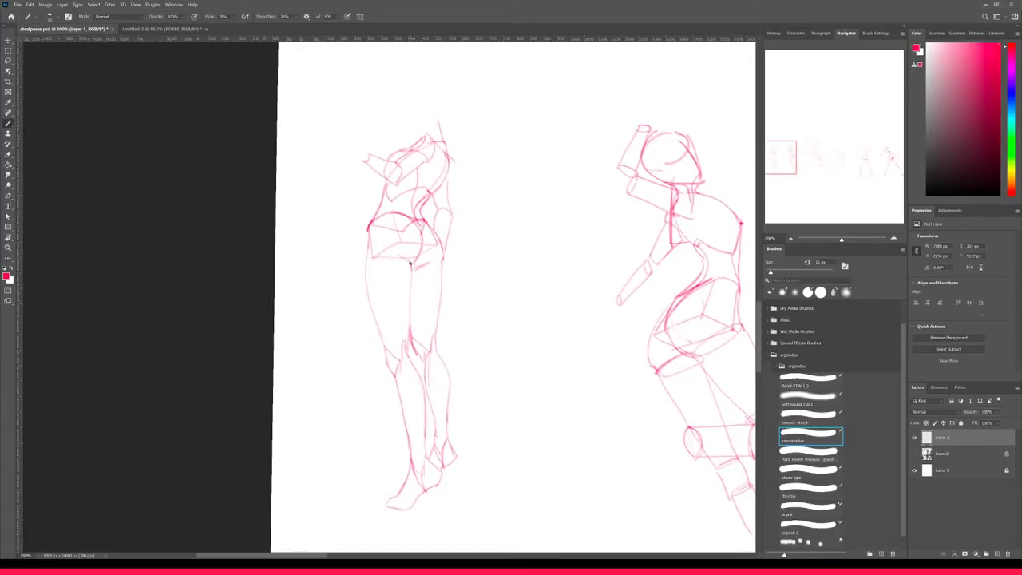
mouse_move(365, 279)
mouse_down()
mouse_move(408, 262)
mouse_move(438, 269)
mouse_move(418, 271)
mouse_move(443, 259)
mouse_up()
key(ctrl+z)
drag(439, 273, 410, 284)
key(ctrl+minus)
click(915, 453)
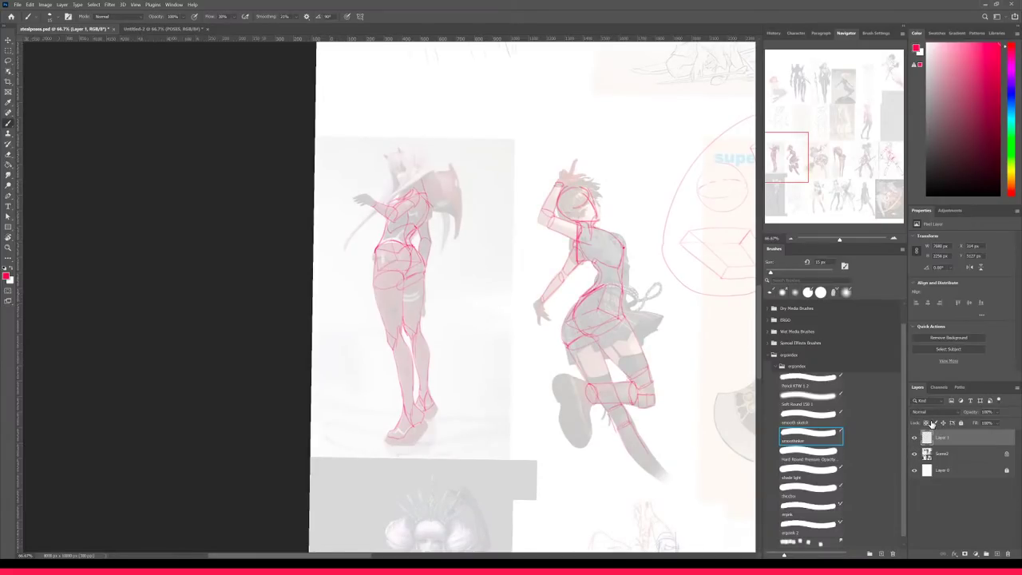
- Sketch the seated red-haired girl's ribcage as an egg form with a neck ellipse, centre line and rib arch
key(ctrl+minus)
mouse_move(567, 232)
mouse_down()
mouse_move(487, 343)
mouse_move(514, 368)
mouse_move(472, 444)
mouse_up()
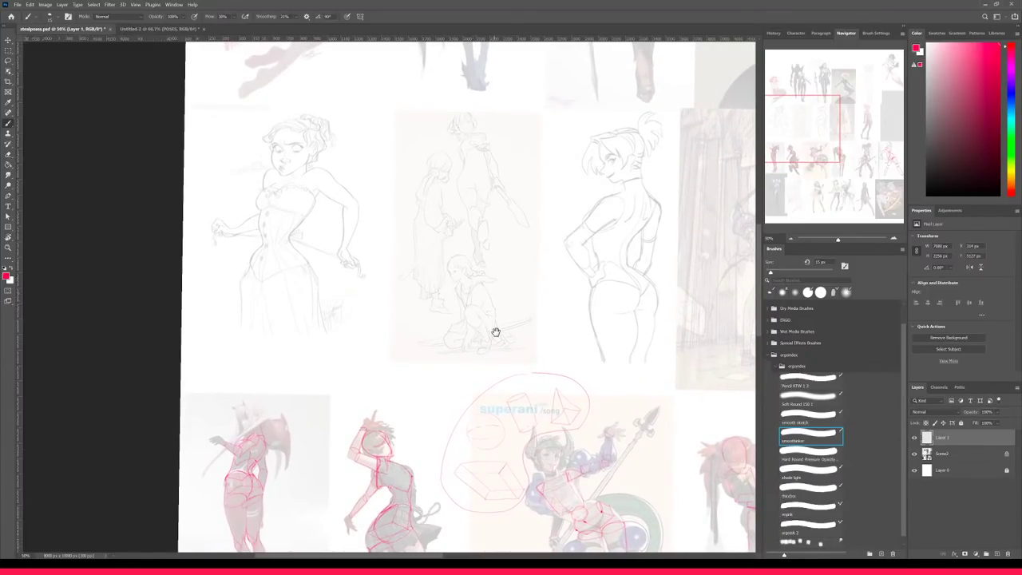
drag(495, 333, 506, 518)
drag(586, 424, 591, 469)
drag(349, 324, 466, 416)
key(ctrl+plus)
key(ctrl+plus)
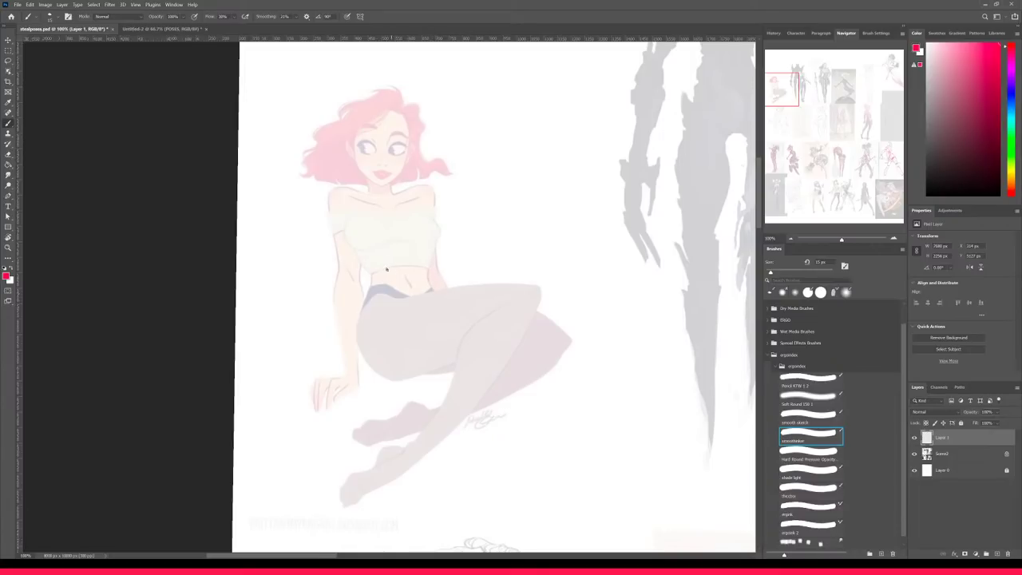
mouse_move(373, 272)
mouse_down()
mouse_move(417, 266)
mouse_move(416, 257)
mouse_move(372, 271)
mouse_up()
key(ctrl+z)
key(ctrl+z)
mouse_move(375, 266)
mouse_down()
mouse_move(396, 236)
mouse_move(423, 266)
mouse_up()
drag(380, 195, 387, 192)
drag(371, 197, 390, 201)
drag(369, 194, 370, 271)
- Construct the seated girl's pelvis as a tapered box from the waist down to the hips
drag(377, 283, 428, 284)
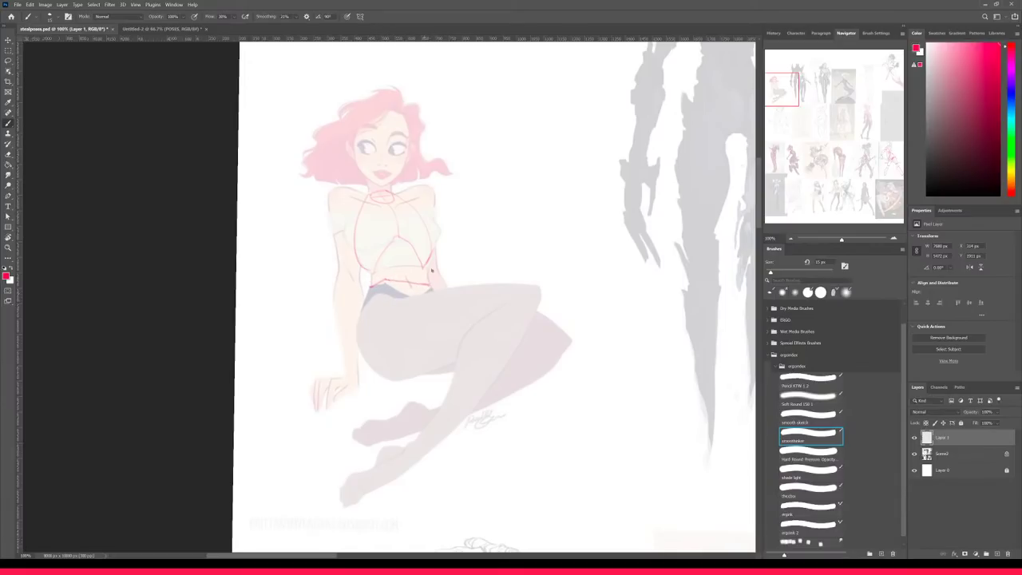
mouse_move(412, 283)
mouse_down()
mouse_move(449, 253)
mouse_move(410, 264)
mouse_move(389, 198)
mouse_up()
key(ctrl+z)
key(ctrl+z)
drag(368, 286, 357, 336)
mouse_move(430, 285)
mouse_down()
mouse_move(440, 323)
mouse_move(386, 323)
mouse_move(442, 324)
mouse_up()
key(ctrl+z)
drag(382, 323, 439, 320)
drag(358, 336, 452, 319)
key(e)
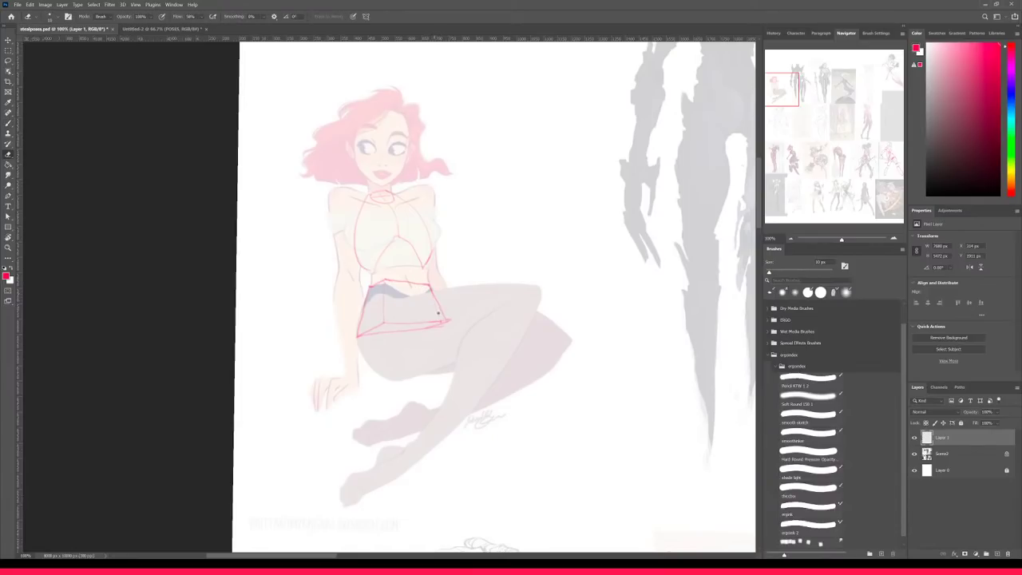
key(b)
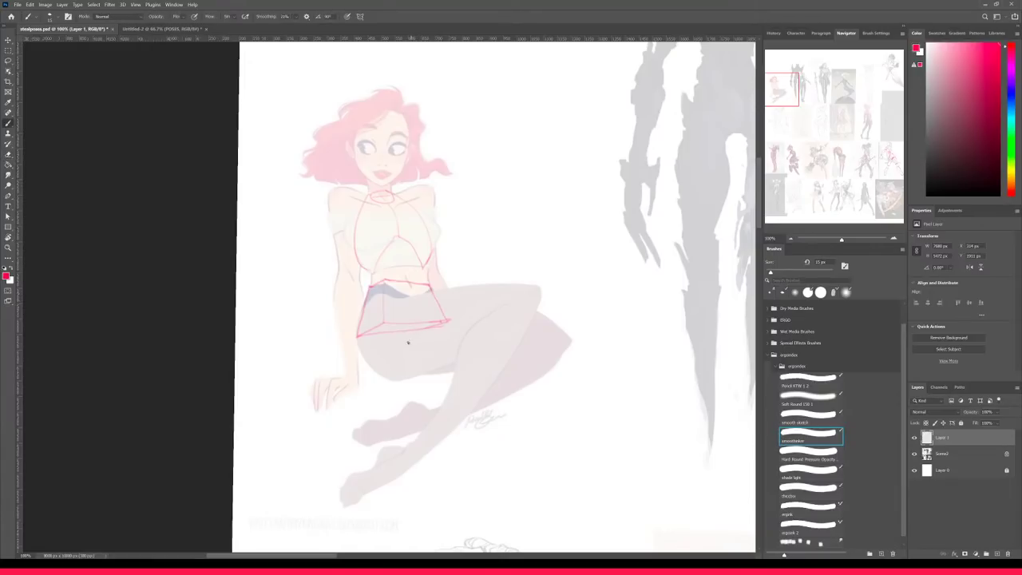
- Draw the underside of the seated girl's pelvis box and block in the near thigh with end ellipses and a lower edge
drag(405, 343, 444, 323)
mouse_move(361, 341)
mouse_down()
mouse_move(372, 366)
mouse_move(390, 368)
mouse_move(400, 341)
mouse_move(420, 361)
mouse_move(440, 329)
mouse_move(421, 359)
mouse_up()
key(ctrl+z)
key(ctrl+z)
key(ctrl+z)
key(ctrl+z)
drag(411, 308, 422, 372)
drag(505, 287, 505, 328)
key(ctrl+z)
drag(421, 374, 505, 327)
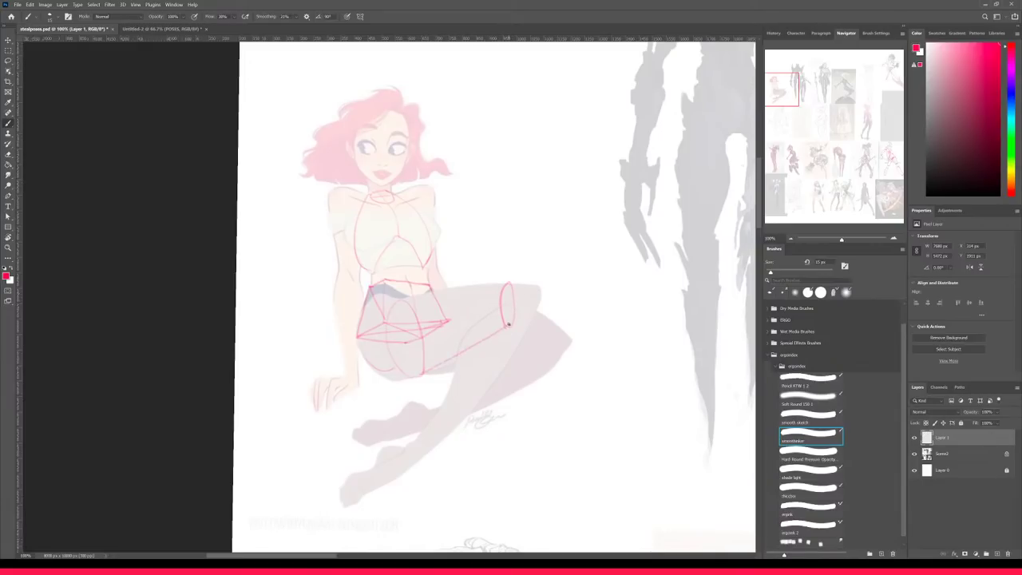
- Finish the seated girl's near thigh and draw the lower leg as a tapered cylinder from knee to ankle
mouse_move(405, 300)
mouse_down()
mouse_move(516, 281)
mouse_move(546, 373)
mouse_move(505, 310)
mouse_move(520, 319)
mouse_move(504, 307)
mouse_move(494, 319)
mouse_move(536, 323)
mouse_move(494, 307)
mouse_move(518, 323)
mouse_move(522, 308)
mouse_move(491, 314)
mouse_move(530, 323)
mouse_up()
key(ctrl+z)
key(ctrl+z)
drag(420, 442, 435, 444)
drag(525, 327, 437, 443)
drag(491, 312, 416, 439)
key(ctrl+z)
mouse_move(490, 311)
mouse_down()
mouse_move(424, 421)
mouse_move(426, 410)
mouse_up()
key(ctrl+z)
drag(454, 376, 423, 437)
key(ctrl+z)
drag(463, 354, 421, 439)
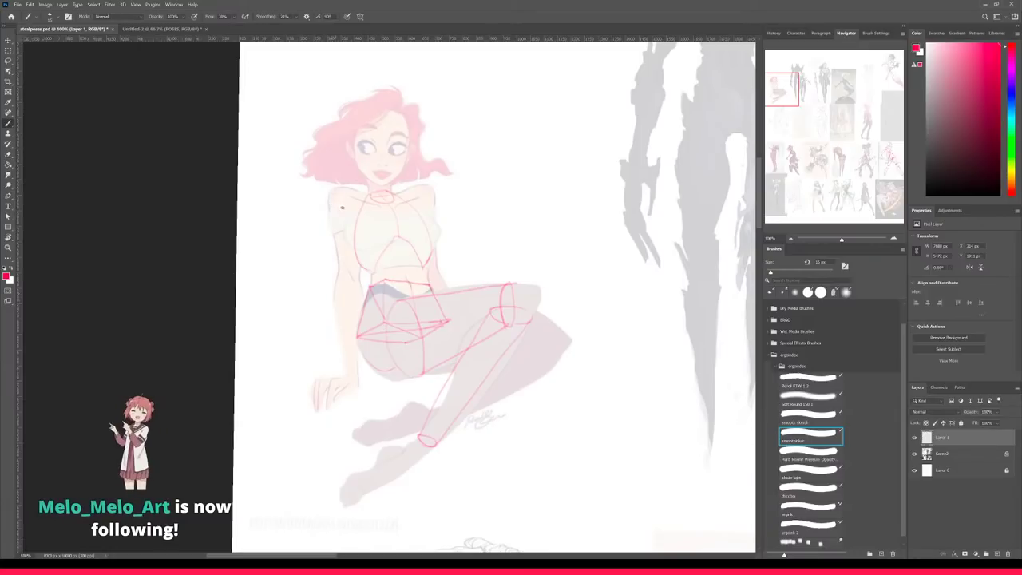
- Construct the seated girl's supporting arm with a shoulder wedge and separate upper arm and forearm cylinders
drag(344, 188, 368, 188)
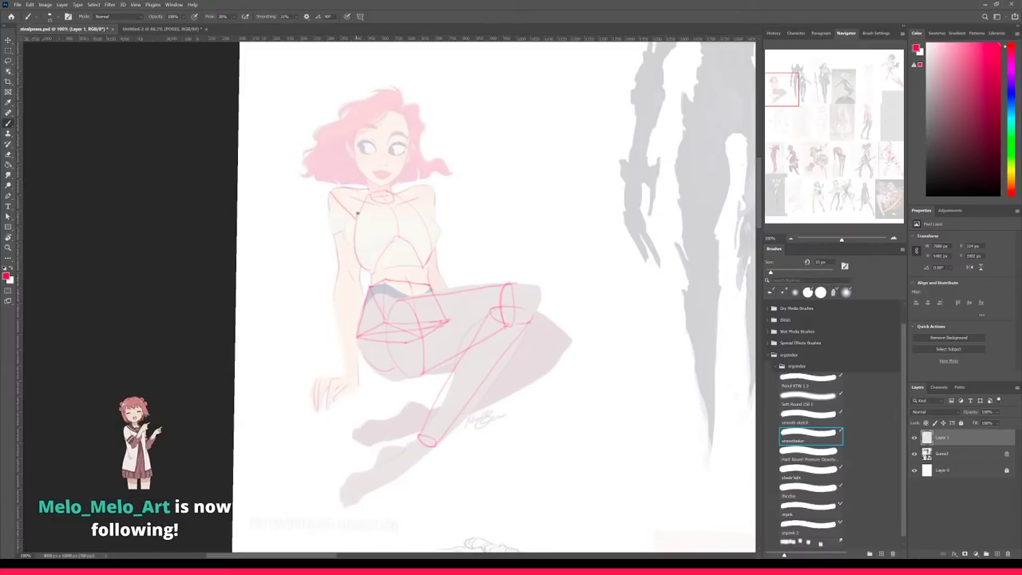
mouse_move(336, 225)
mouse_down()
mouse_move(328, 190)
mouse_move(343, 189)
mouse_up()
key(ctrl+z)
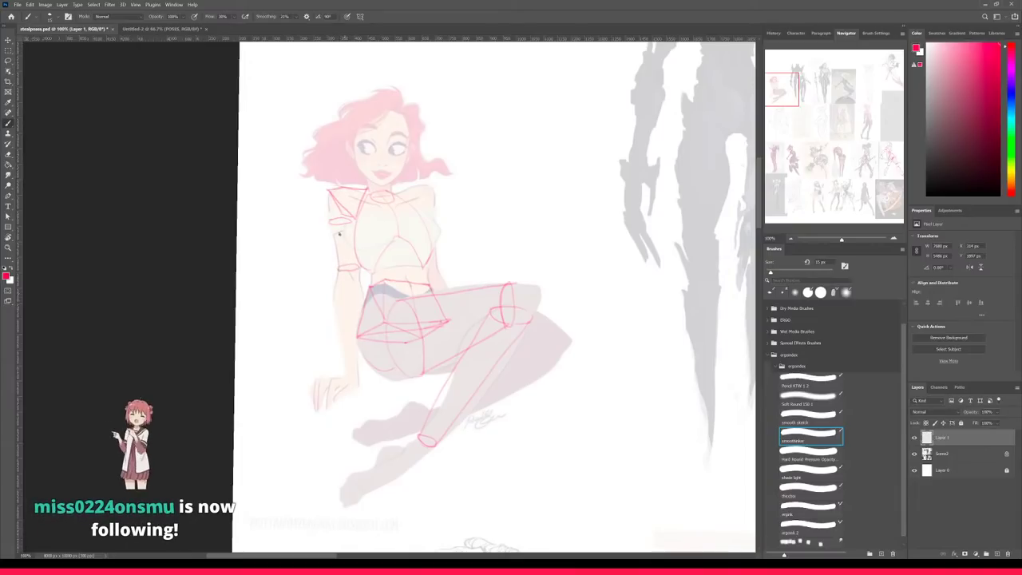
mouse_move(331, 227)
mouse_down()
mouse_move(336, 265)
mouse_move(361, 267)
mouse_move(337, 284)
mouse_move(359, 283)
mouse_up()
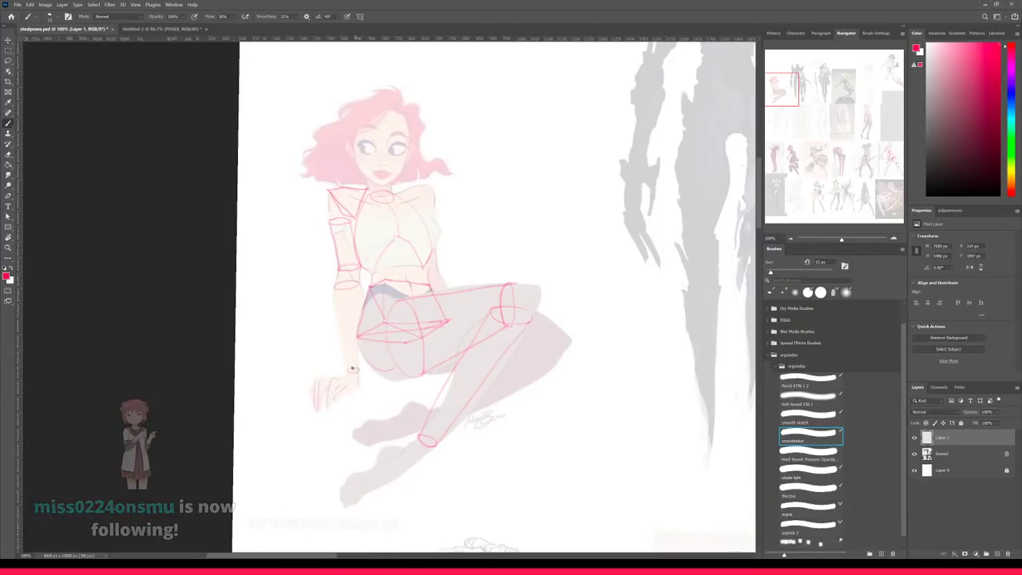
drag(347, 370, 358, 368)
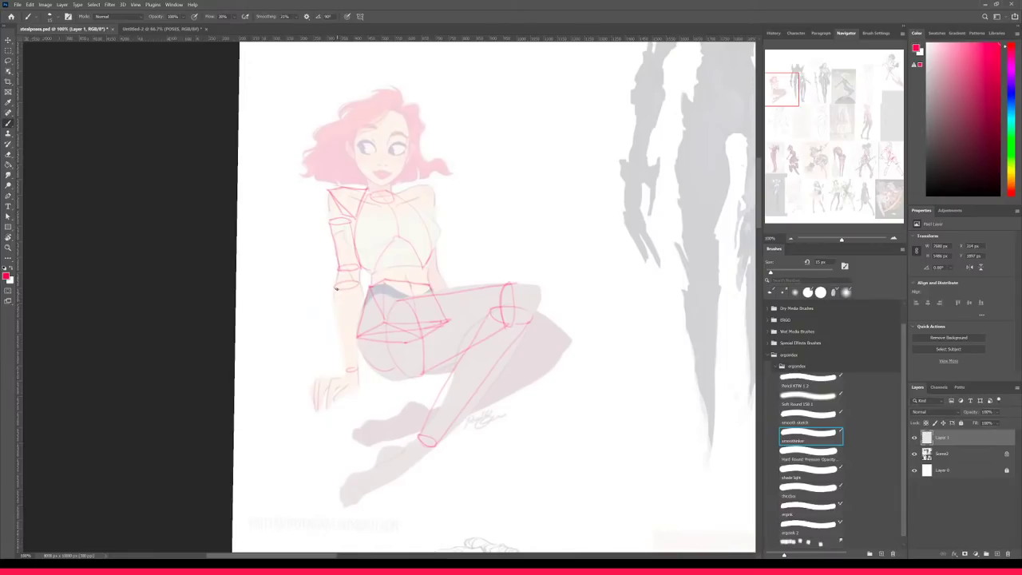
drag(334, 292, 346, 363)
drag(361, 284, 358, 368)
- Hide the reference image layer and delete the stray buttock curve below the seated girl's pelvis box
click(914, 453)
key(ctrl+minus)
key(ctrl+minus)
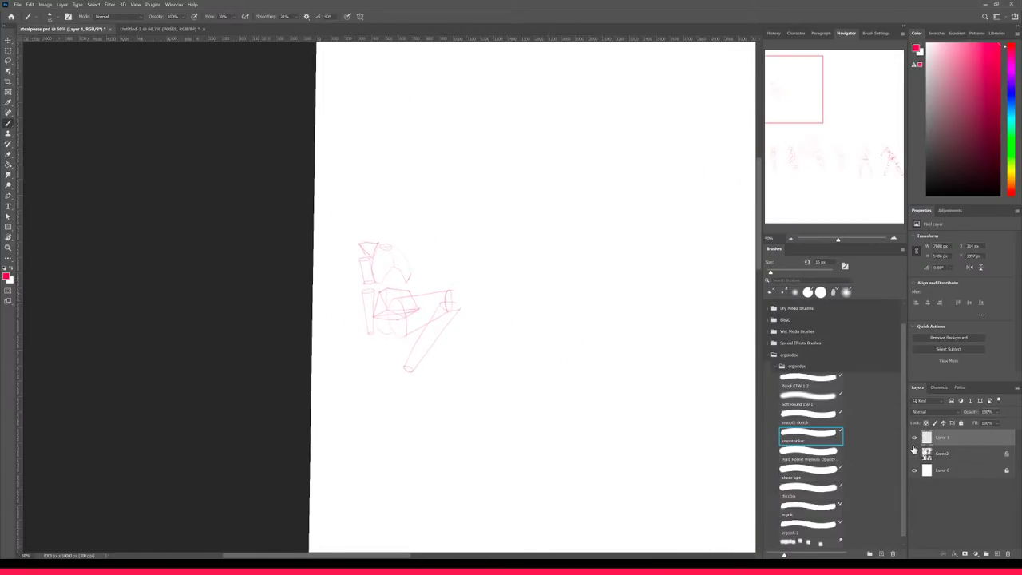
key(ctrl+plus)
key(ctrl+plus)
key(e)
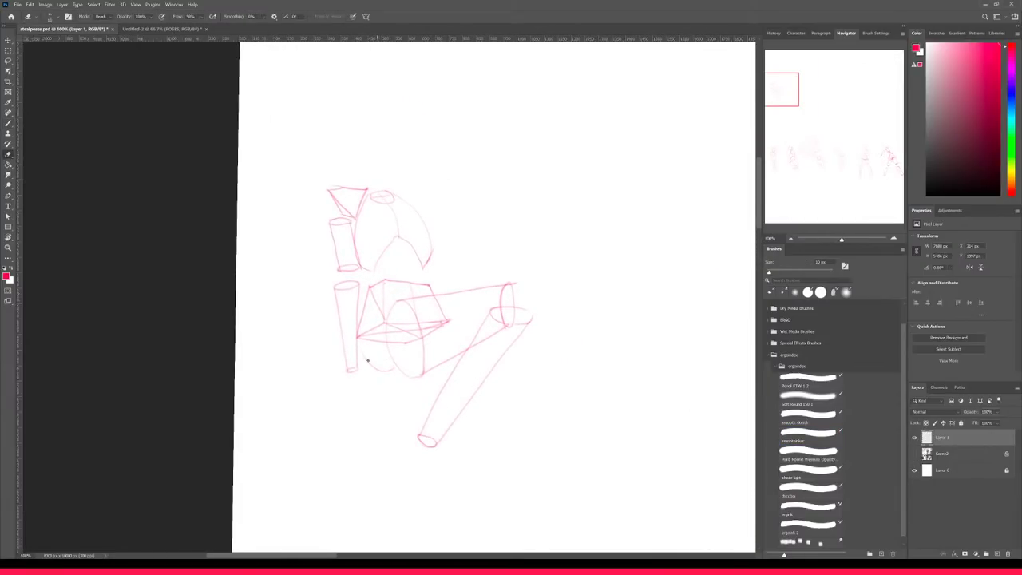
key(l)
mouse_move(381, 348)
mouse_down()
mouse_move(375, 382)
mouse_move(396, 375)
mouse_move(383, 351)
mouse_up()
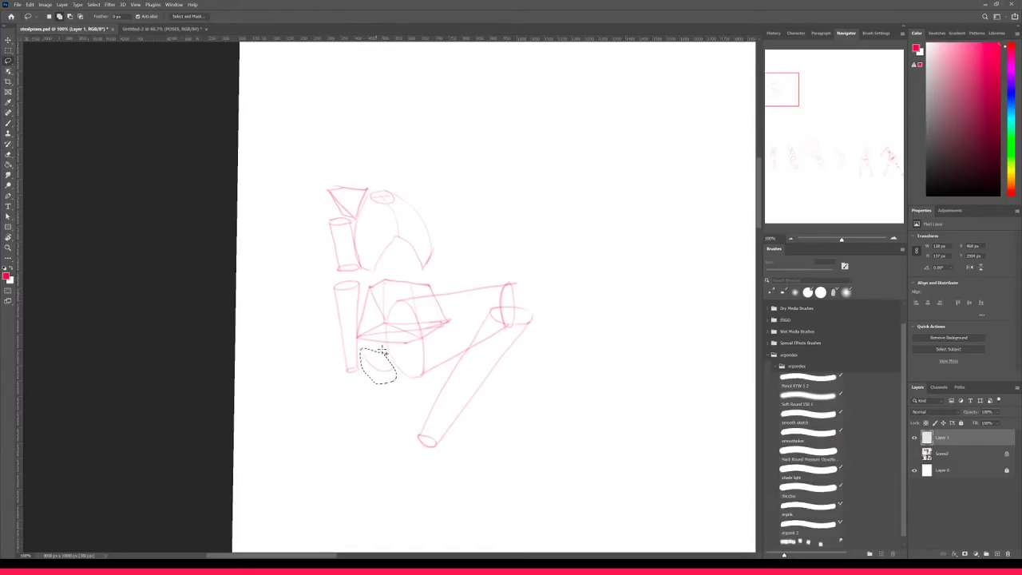
key(Delete)
key(ctrl+d)
- Retrace the seated girl's thigh and lower leg cylinders with heavier lines using a 20 px brush
key(b)
mouse_move(389, 313)
mouse_down()
mouse_move(386, 347)
mouse_move(405, 379)
mouse_move(466, 351)
mouse_up()
mouse_move(490, 310)
mouse_down()
mouse_move(417, 439)
mouse_move(441, 441)
mouse_move(532, 315)
mouse_move(492, 308)
mouse_move(460, 363)
mouse_up()
key(ctrl+z)
drag(511, 305, 511, 281)
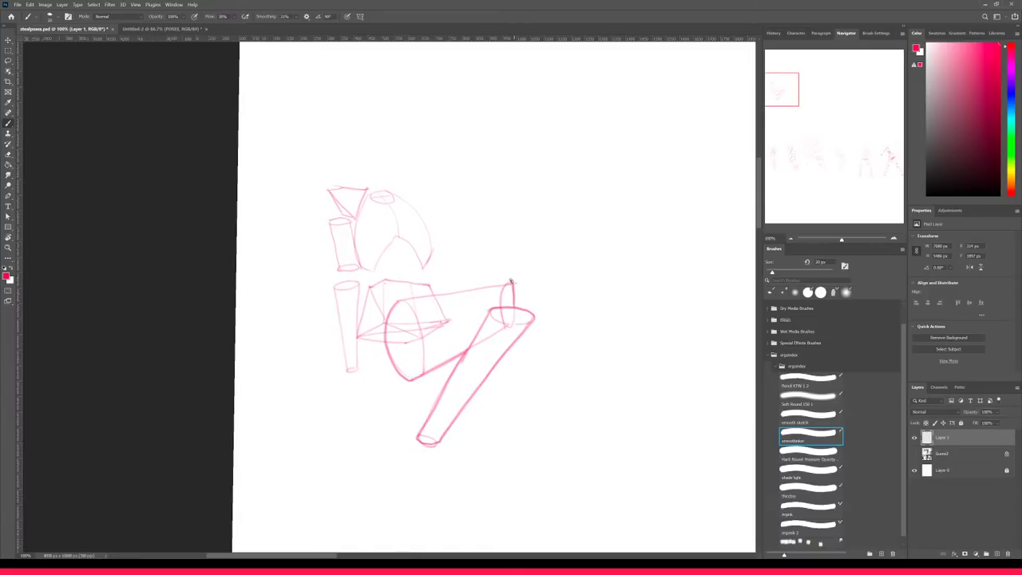
drag(399, 300, 513, 282)
- Darken the seated girl's pelvis box outline and shade the knee end of the thigh cylinder
mouse_move(371, 285)
mouse_down()
mouse_move(356, 337)
mouse_move(388, 344)
mouse_up()
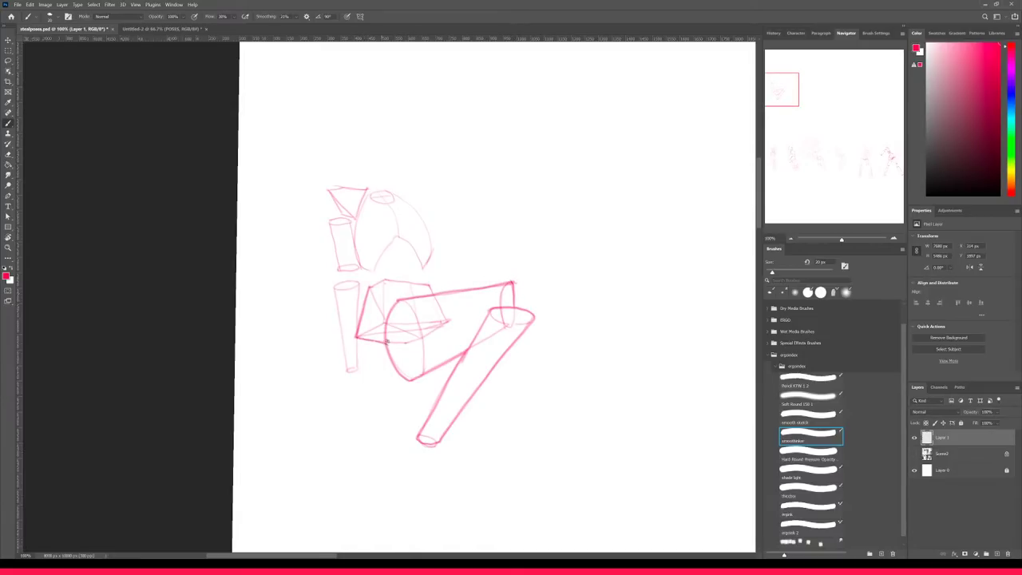
mouse_move(368, 289)
mouse_down()
mouse_move(390, 279)
mouse_move(433, 284)
mouse_move(433, 293)
mouse_up()
drag(504, 288, 514, 308)
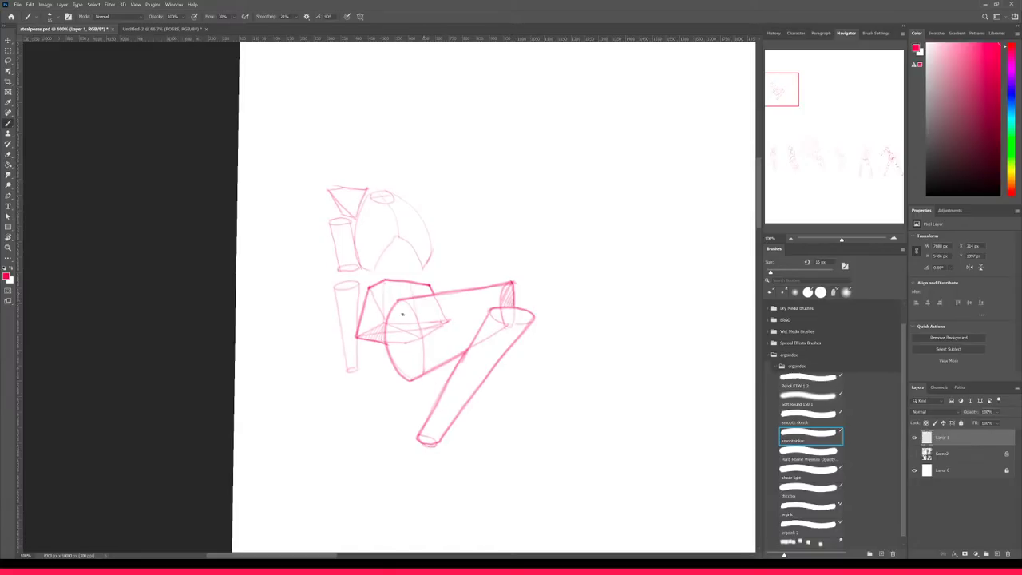
mouse_move(350, 370)
mouse_down()
mouse_move(358, 366)
mouse_move(346, 369)
mouse_up()
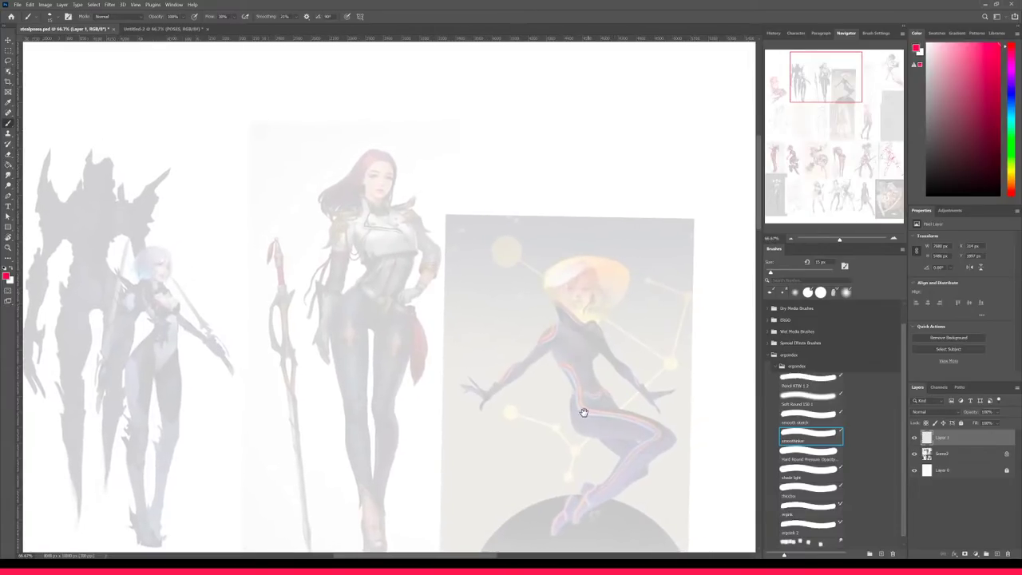
- Construct the pelvis box of the leaping figure in the yellow hat over its reference
drag(582, 411, 471, 302)
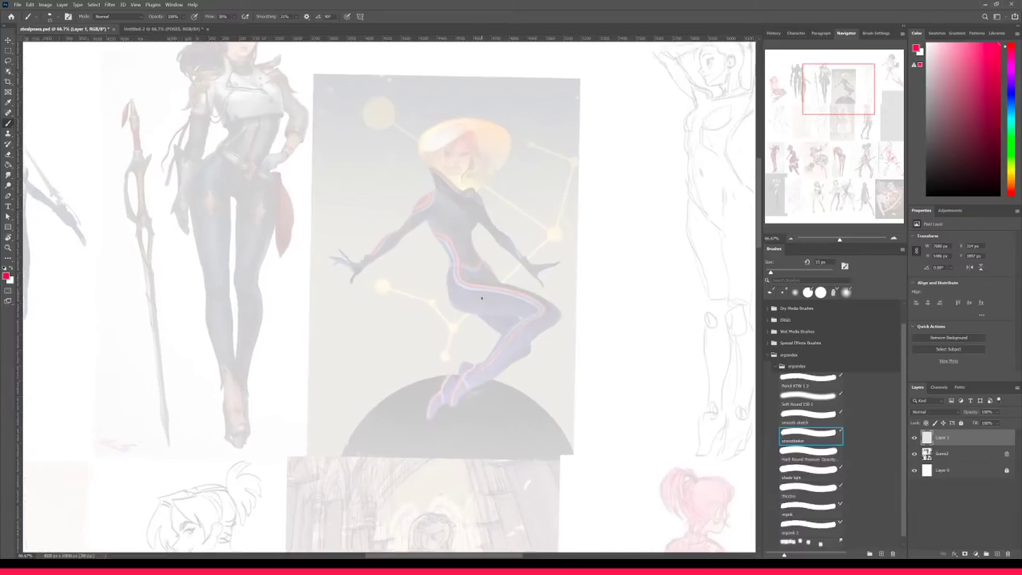
key(ctrl+plus)
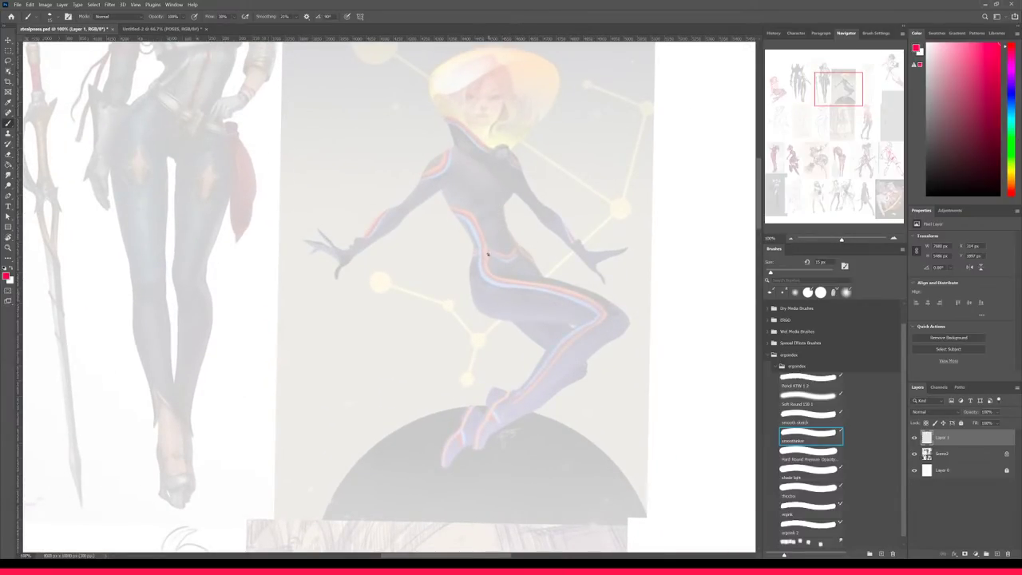
drag(476, 251, 485, 248)
key(ctrl+z)
mouse_move(487, 247)
mouse_down()
mouse_move(476, 253)
mouse_move(515, 242)
mouse_up()
key(ctrl+z)
drag(475, 258, 473, 289)
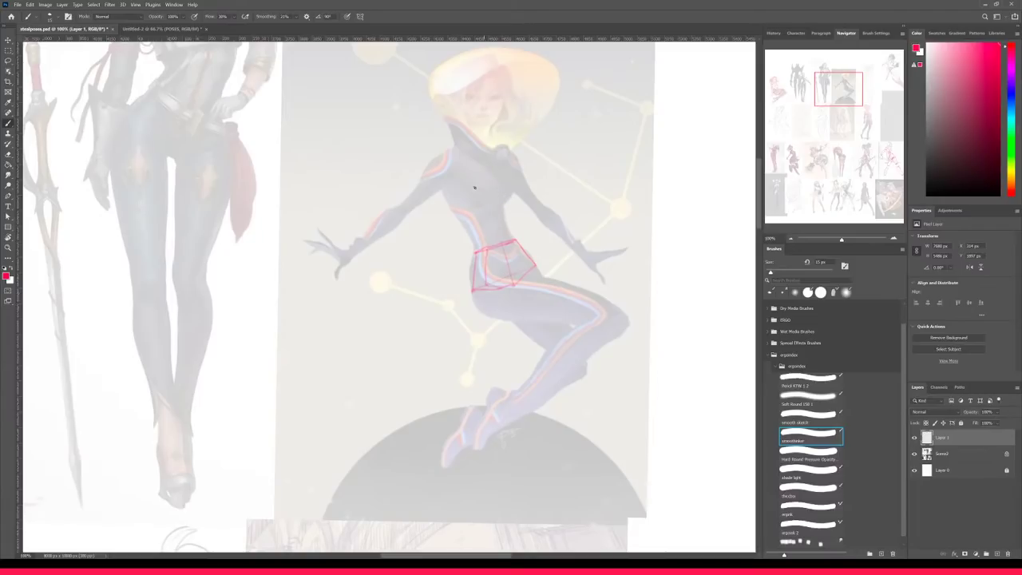
- Draw the hat figure's chest as a tilted box and clean up its lower corner and edge
drag(468, 220, 473, 214)
drag(438, 166, 464, 211)
key(ctrl+z)
drag(441, 172, 461, 215)
key(e)
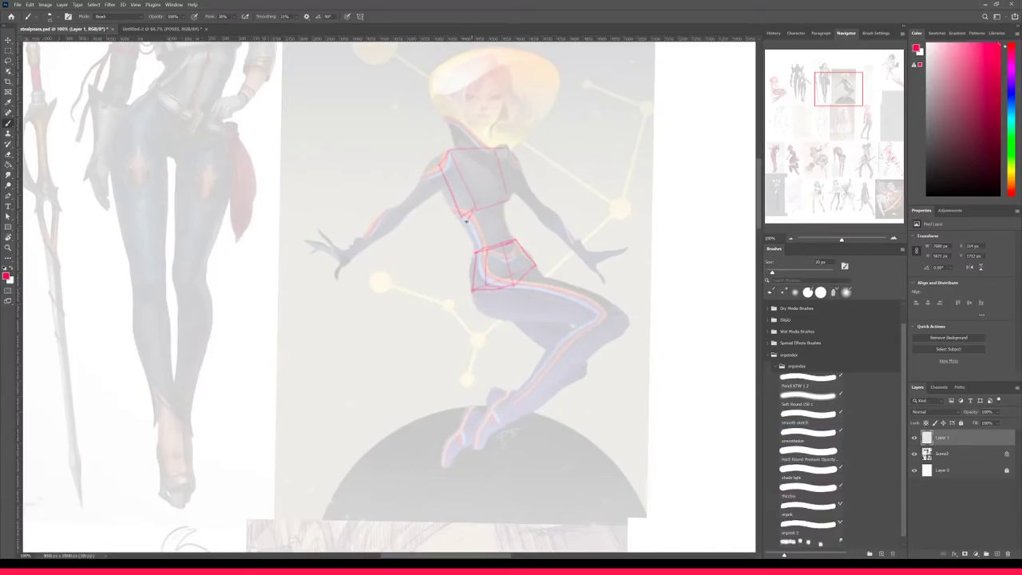
key(b)
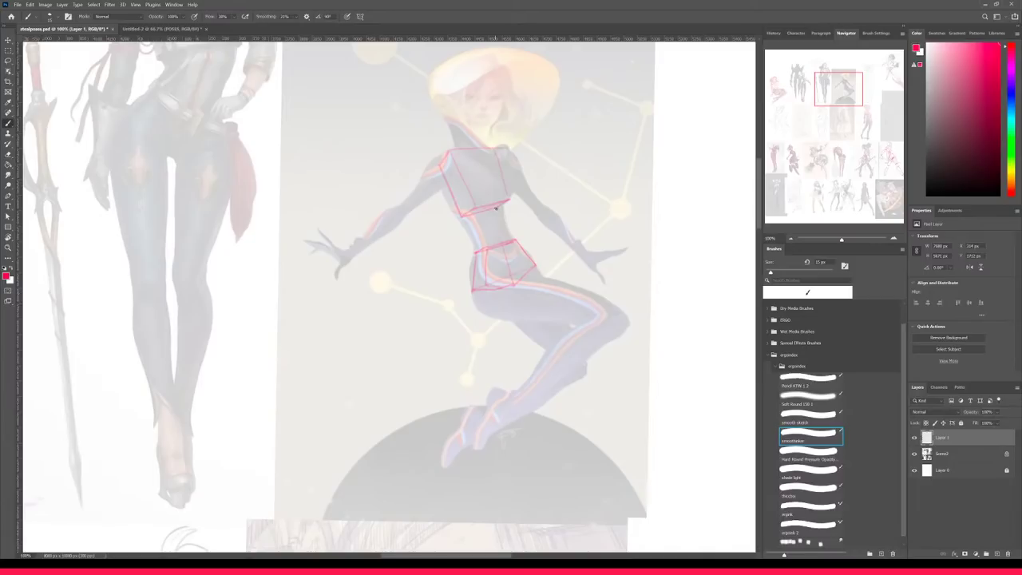
key(e)
key(b)
- Block in both of the hat figure's outstretched arms with shoulder forms, upper arm cylinders and forearm cylinders
mouse_move(426, 168)
mouse_down()
mouse_move(435, 189)
mouse_move(398, 214)
mouse_up()
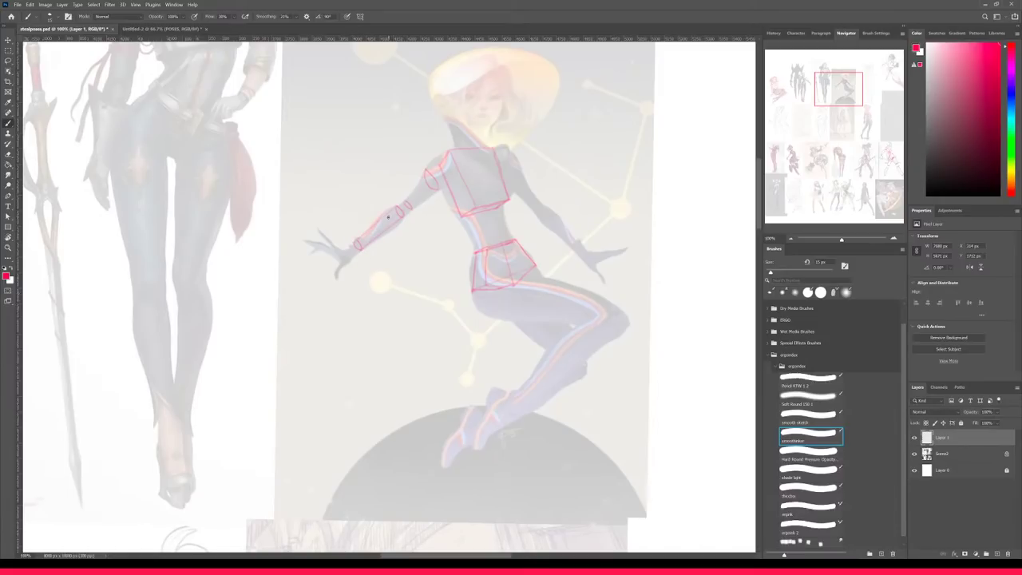
drag(405, 202, 427, 167)
drag(412, 206, 439, 183)
drag(552, 232, 572, 245)
key(ctrl+z)
drag(549, 208, 577, 243)
- Construct the hat figure's bent legs with thigh and lower leg cylinders, and clean up the near knee's end ellipse
mouse_move(507, 275)
mouse_down()
mouse_move(501, 320)
mouse_move(528, 279)
mouse_up()
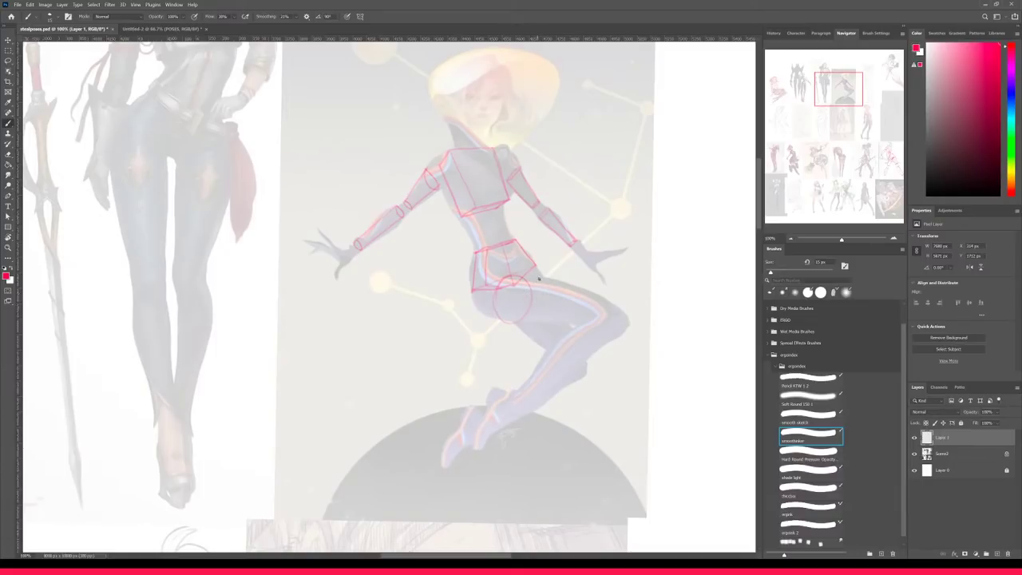
key(ctrl+z)
drag(584, 322, 600, 298)
drag(526, 323, 592, 318)
drag(515, 395, 517, 391)
mouse_move(553, 368)
mouse_down()
mouse_move(579, 354)
mouse_move(560, 365)
mouse_up()
key(ctrl+z)
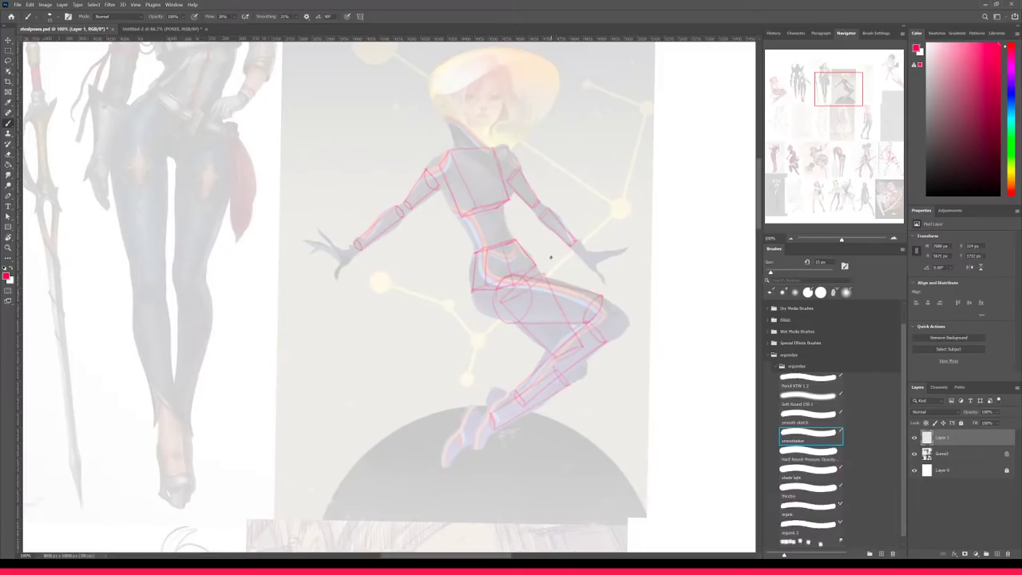
drag(596, 295, 584, 321)
key(e)
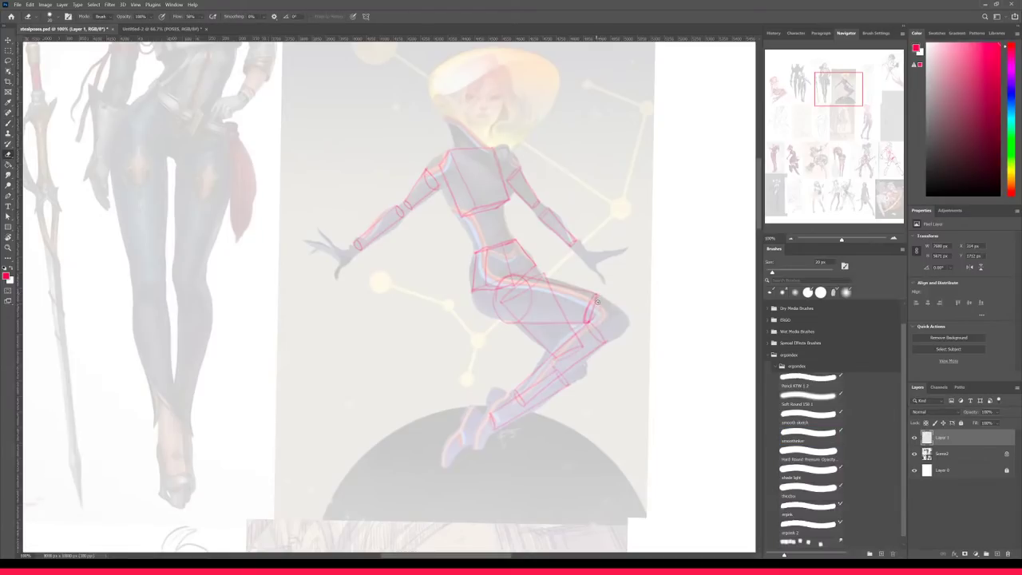
key(b)
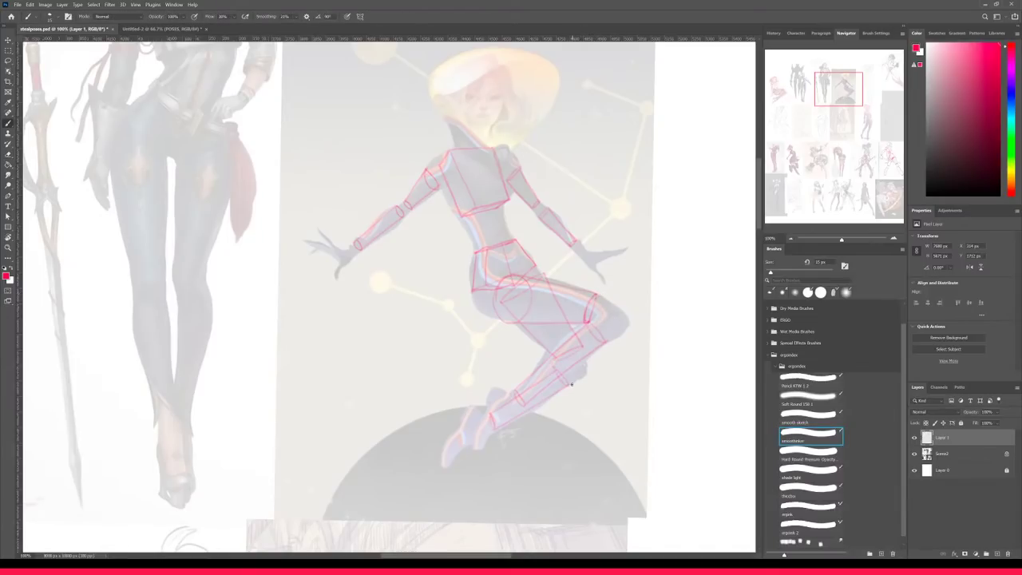
- Draw a ball for the hat figure's waist and an egg-shaped head with curved facial guidelines
drag(504, 234, 507, 225)
mouse_move(477, 130)
mouse_down()
mouse_move(457, 120)
mouse_move(448, 80)
mouse_move(483, 60)
mouse_up()
mouse_move(469, 72)
mouse_down()
mouse_move(463, 98)
mouse_move(478, 126)
mouse_up()
drag(483, 73, 481, 128)
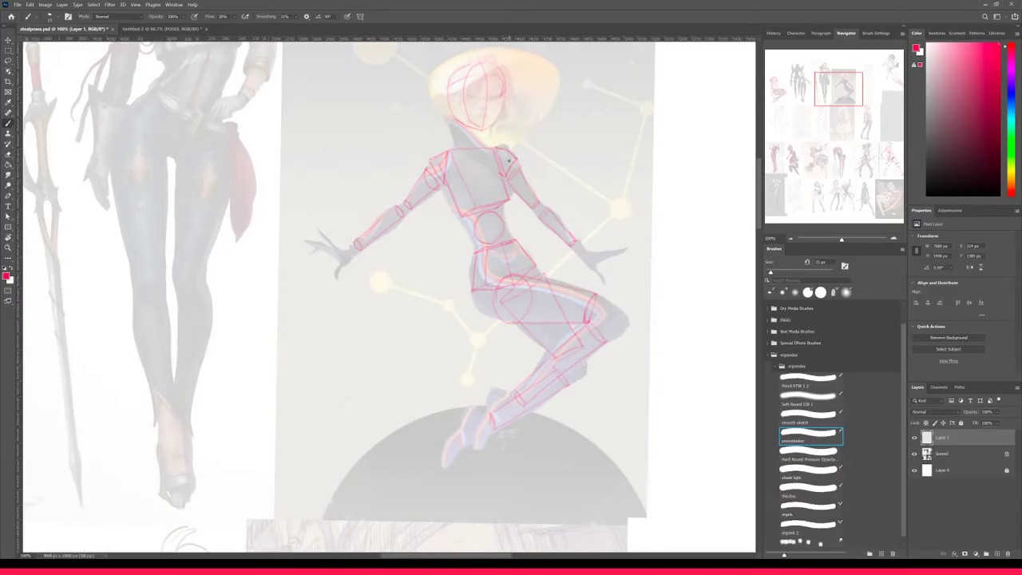
- Check the hat figure's construction with the reference image layer hidden, and show the layer again
click(914, 453)
key(ctrl+minus)
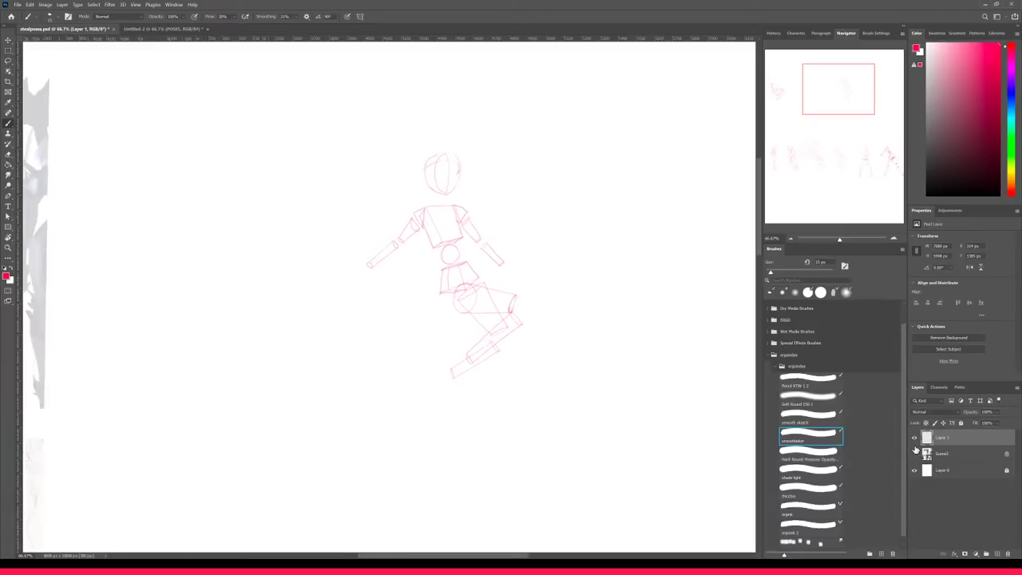
key(ctrl+plus)
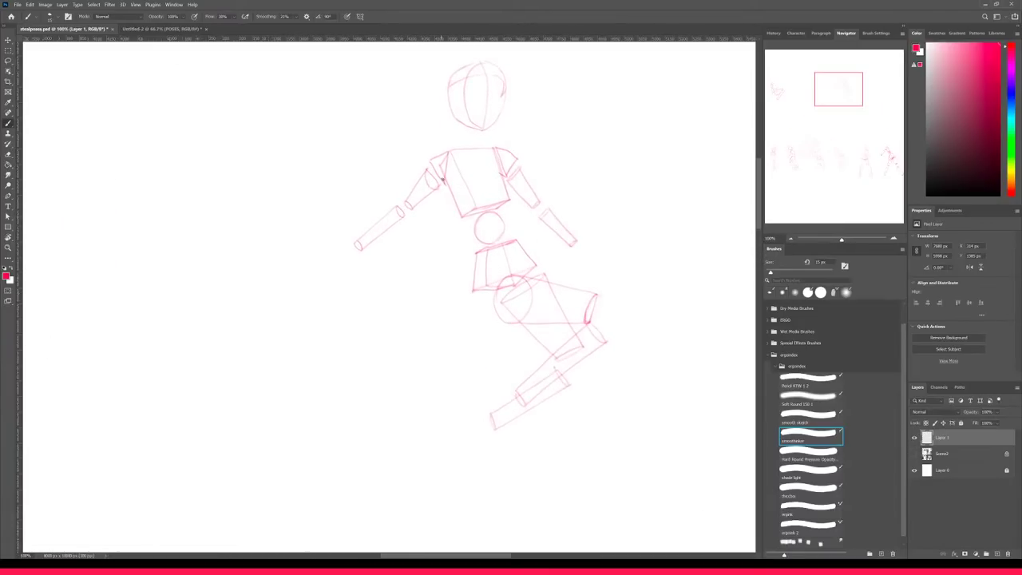
key(ctrl+minus)
key(ctrl+minus)
key(ctrl+plus)
click(914, 453)
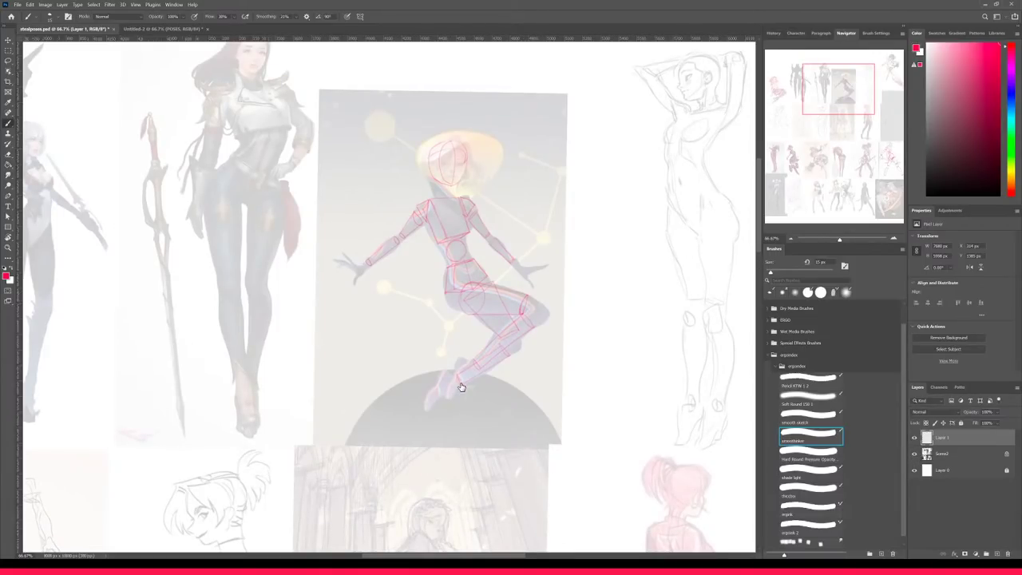
- Sketch the top face of the pelvis box across the hips of the standing line-art figure with raised arms
drag(536, 388, 346, 412)
drag(582, 294, 493, 339)
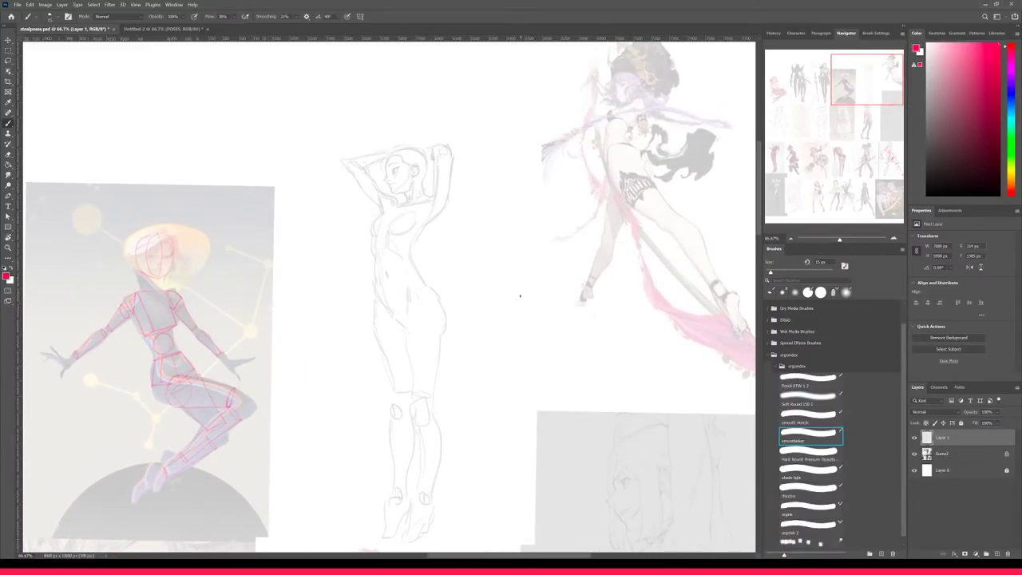
key(ctrl+minus)
key(ctrl+plus)
shift+click(424, 283)
drag(376, 293, 412, 293)
key(ctrl+minus)
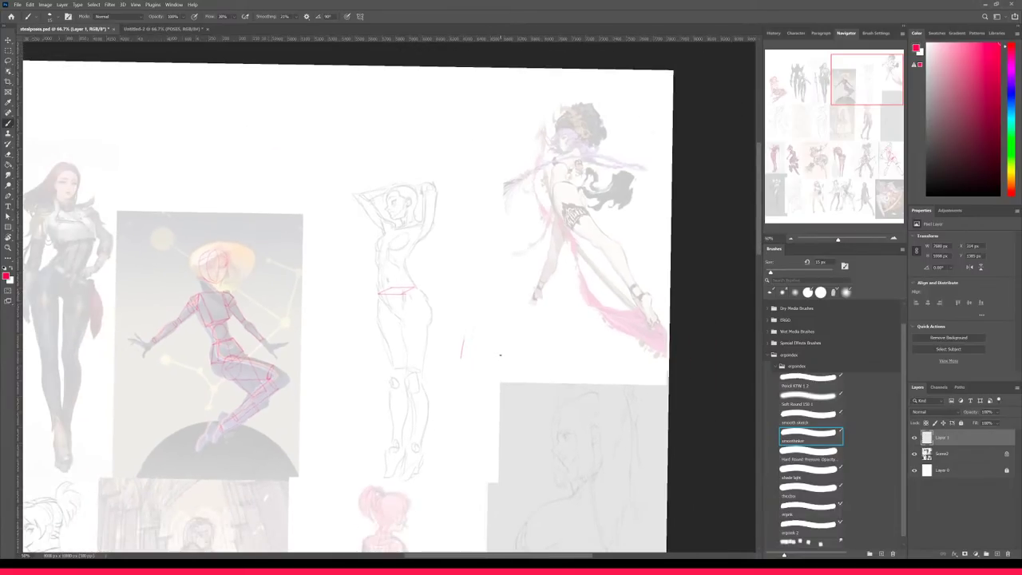
key(ctrl+minus)
key(ctrl+plus)
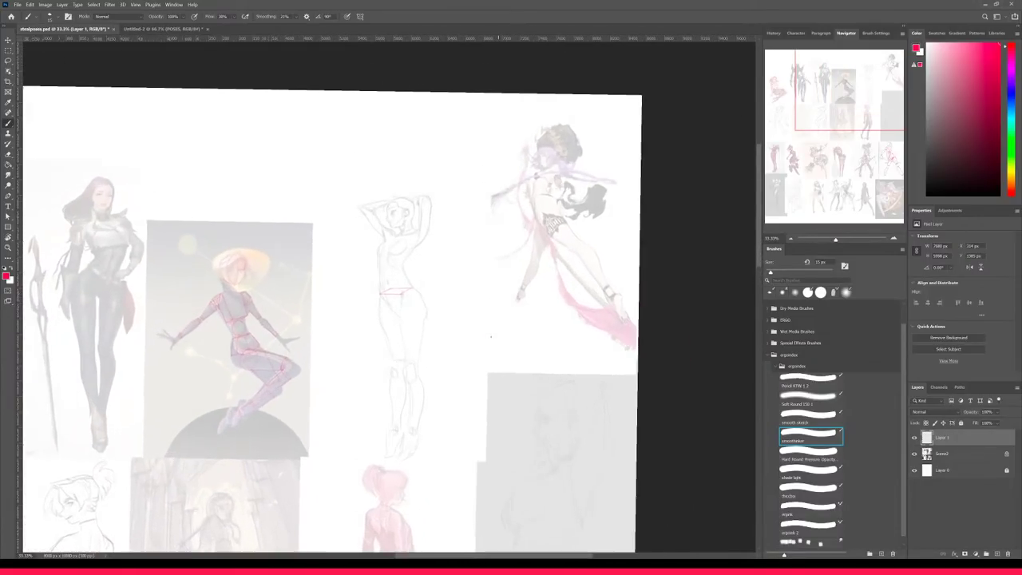
mouse_move(485, 358)
mouse_down()
mouse_move(513, 359)
mouse_move(532, 416)
mouse_up()
key(ctrl+z)
key(ctrl+minus)
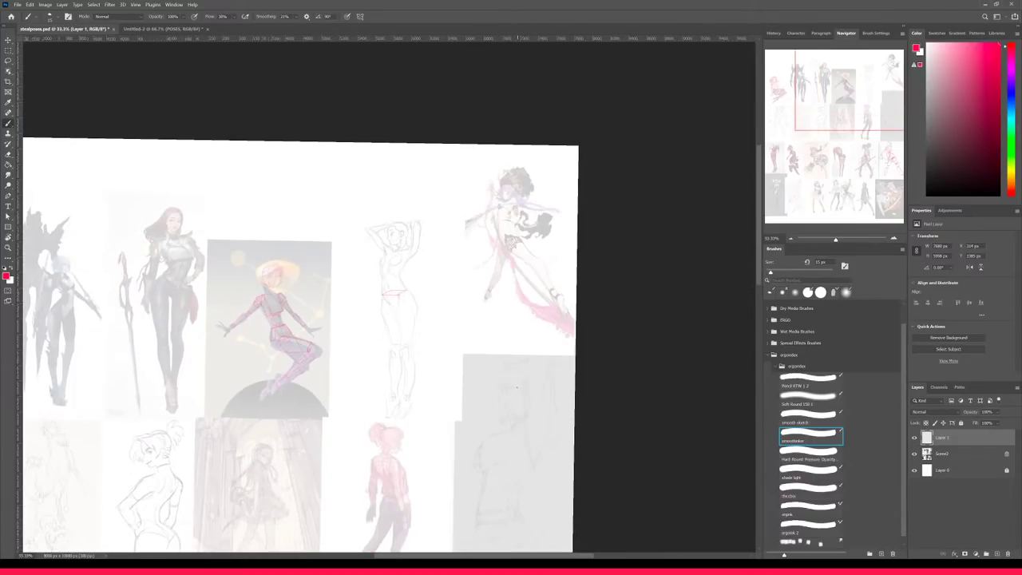
key(ctrl+plus)
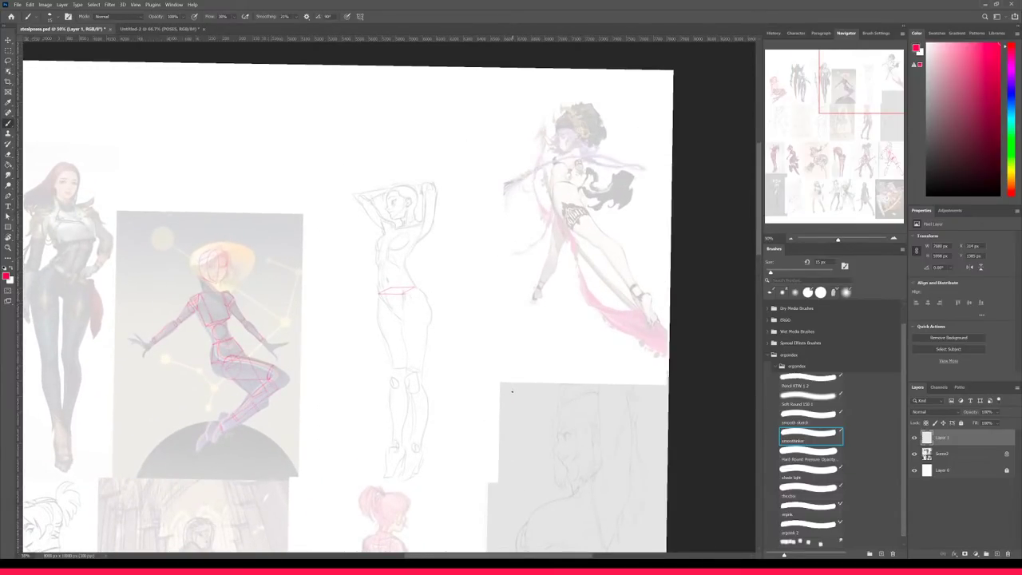
key(ctrl+minus)
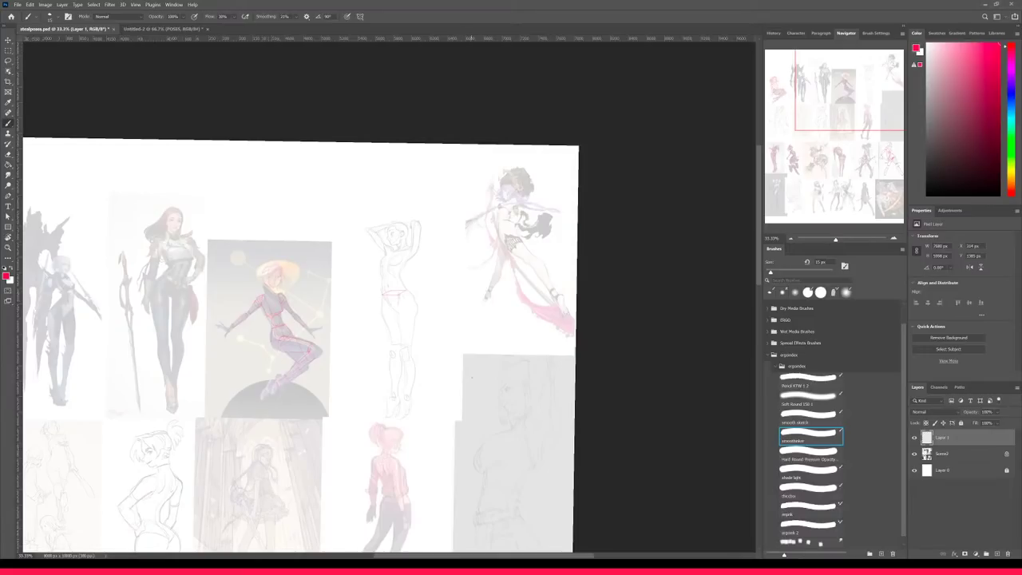
- Draw the side and bottom edges of the raised-arm figure's pelvis to complete a box with front and side planes
key(ctrl+plus)
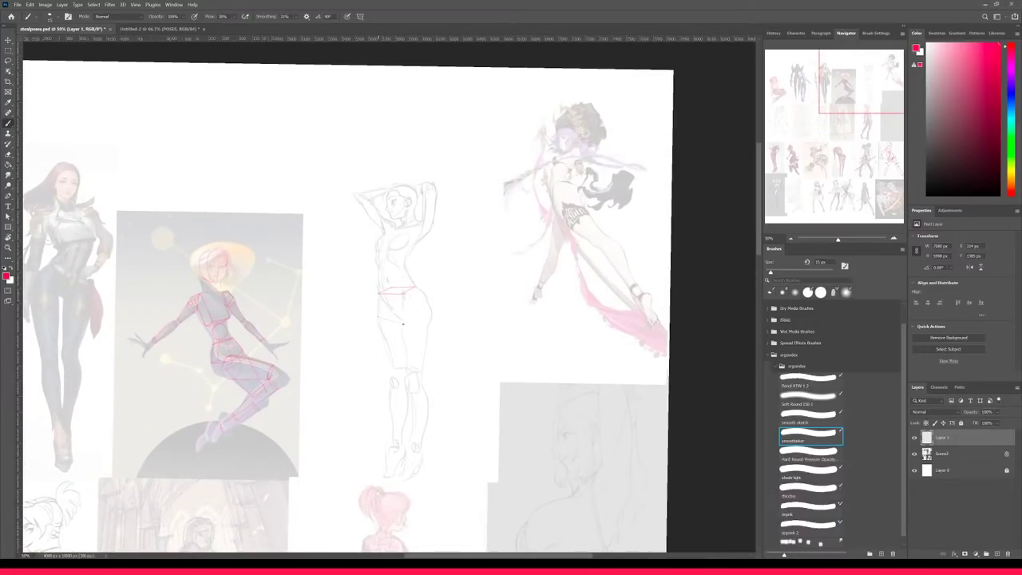
drag(378, 317, 416, 325)
drag(380, 295, 380, 318)
drag(414, 289, 416, 324)
key(ctrl+plus)
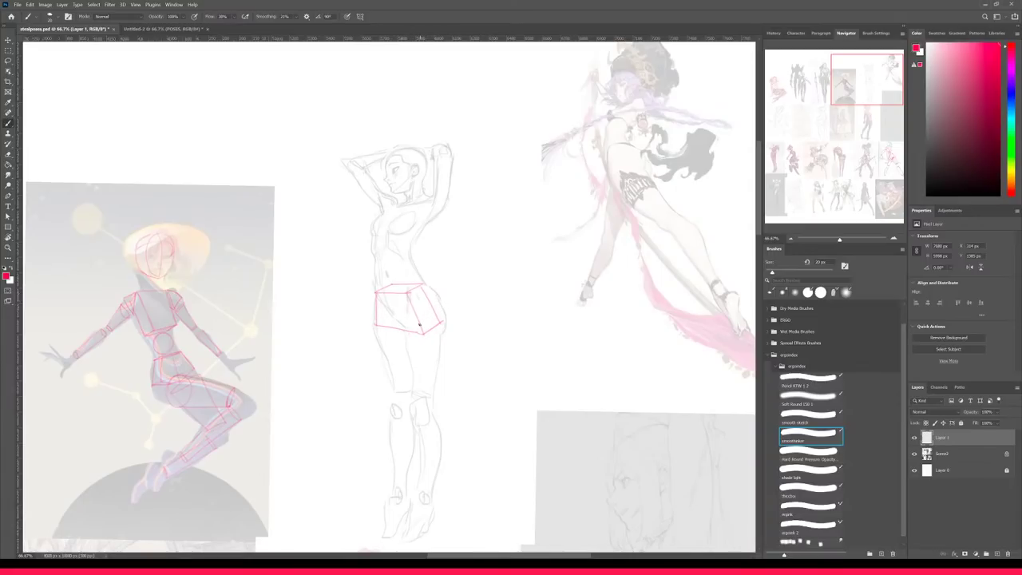
- Clean up the lower edges of the raised-arm figure's pelvis box and redraw its front bottom edge slightly higher
key(e)
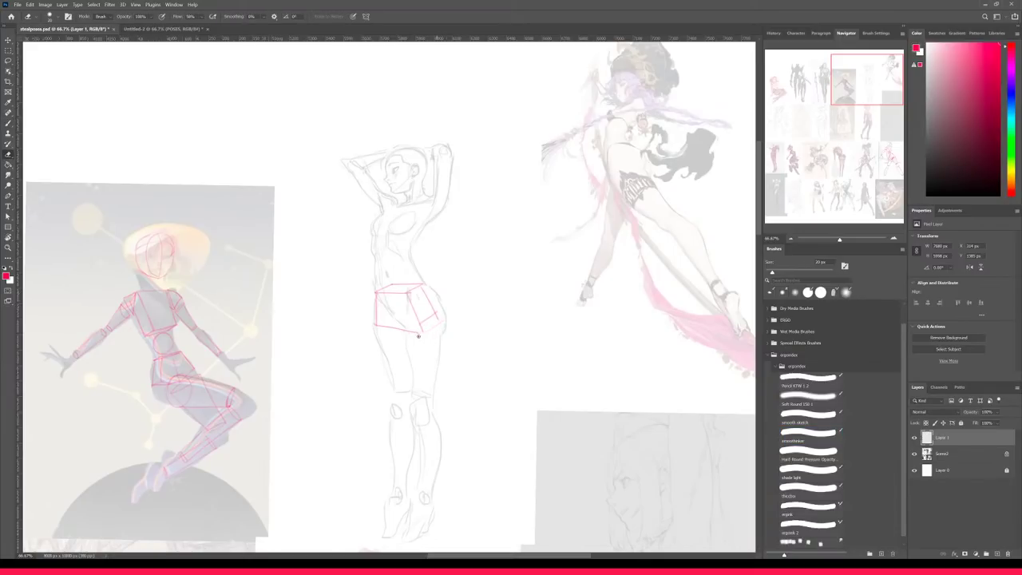
key(bracketright)
key(ctrl+z)
key(b)
mouse_move(375, 318)
mouse_down()
mouse_move(426, 324)
mouse_move(408, 329)
mouse_up()
key(ctrl+z)
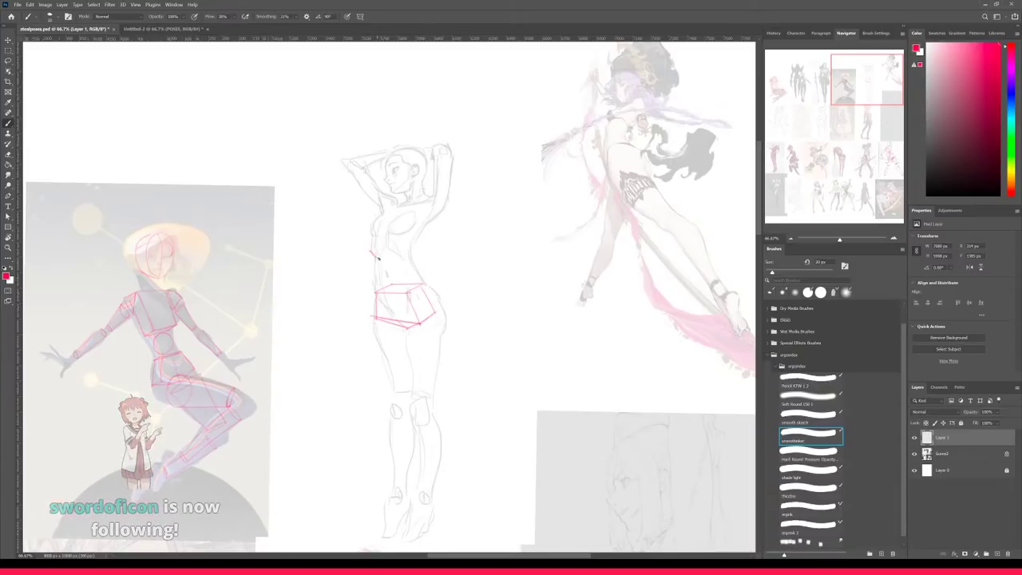
- Sketch the front bottom edge of the ribcage form above the raised-arm figure's waist
drag(369, 250, 403, 257)
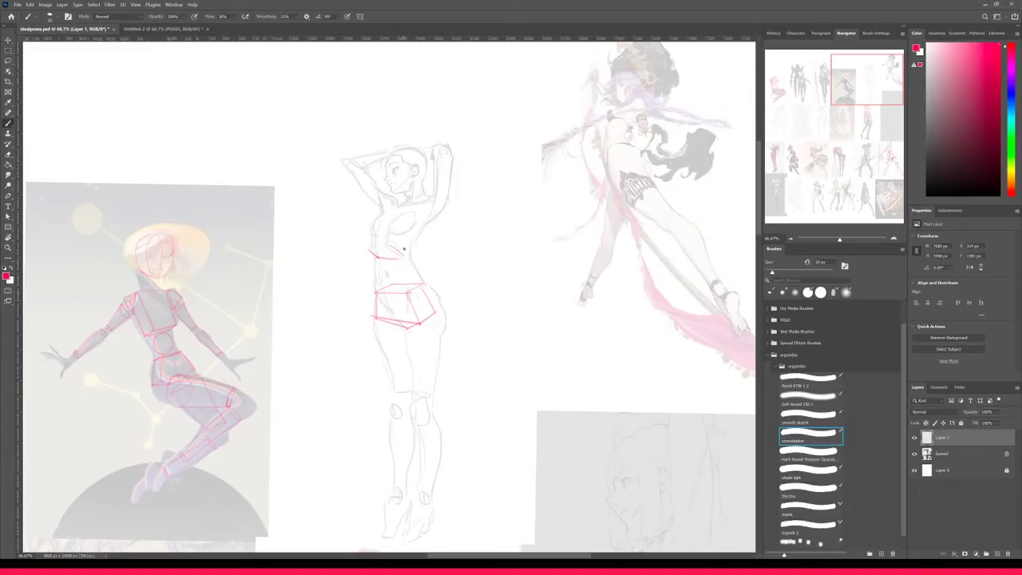
- Erase the stray marks below the chest and draw a red ribcage box over the standing figure's torso
key(e)
mouse_move(400, 257)
mouse_down()
mouse_move(380, 257)
mouse_move(404, 256)
mouse_move(400, 248)
mouse_up()
key(b)
mouse_move(366, 249)
mouse_down()
mouse_move(397, 206)
mouse_move(430, 200)
mouse_move(437, 211)
mouse_move(402, 254)
mouse_move(430, 199)
mouse_up()
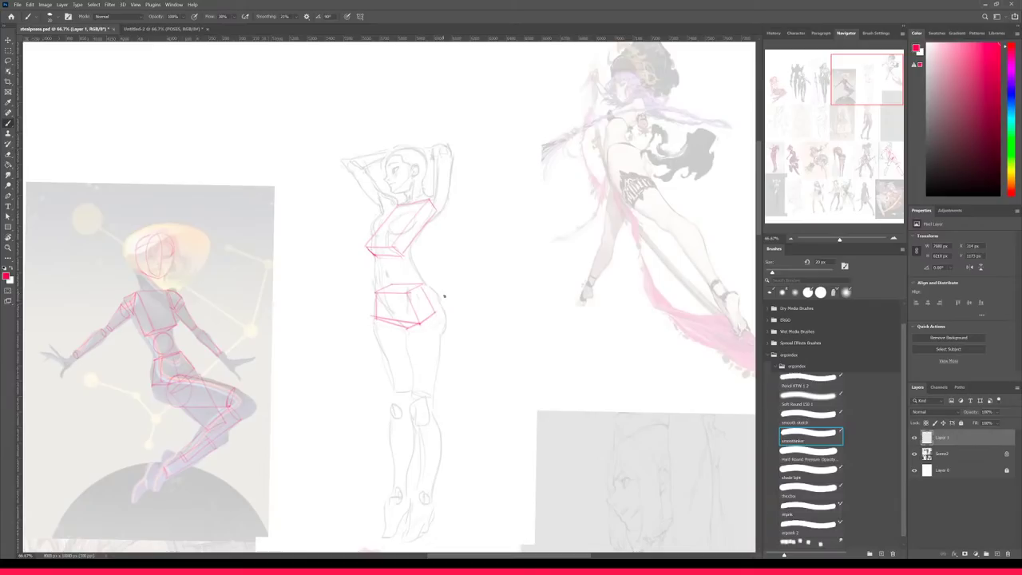
- Block in both thighs of the standing figure as tapered cylinders ending in ellipses above the knees
drag(433, 391, 414, 396)
drag(398, 390, 407, 394)
mouse_move(432, 324)
mouse_down()
mouse_move(372, 332)
mouse_move(407, 329)
mouse_move(384, 330)
mouse_move(412, 336)
mouse_move(435, 390)
mouse_move(440, 328)
mouse_move(433, 392)
mouse_up()
key(ctrl+z)
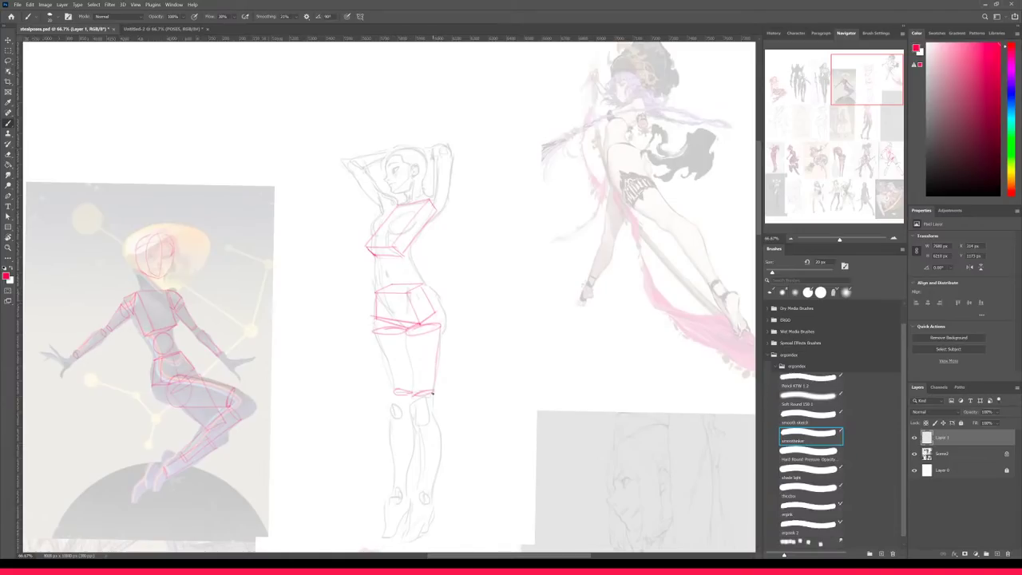
drag(406, 331, 415, 392)
drag(372, 329, 396, 393)
mouse_move(405, 328)
mouse_down()
mouse_move(418, 424)
mouse_move(432, 416)
mouse_up()
- Draw the standing figure's lower legs as slightly curved cylinders from below the knees to the ankles
drag(419, 488, 420, 488)
drag(420, 423, 420, 484)
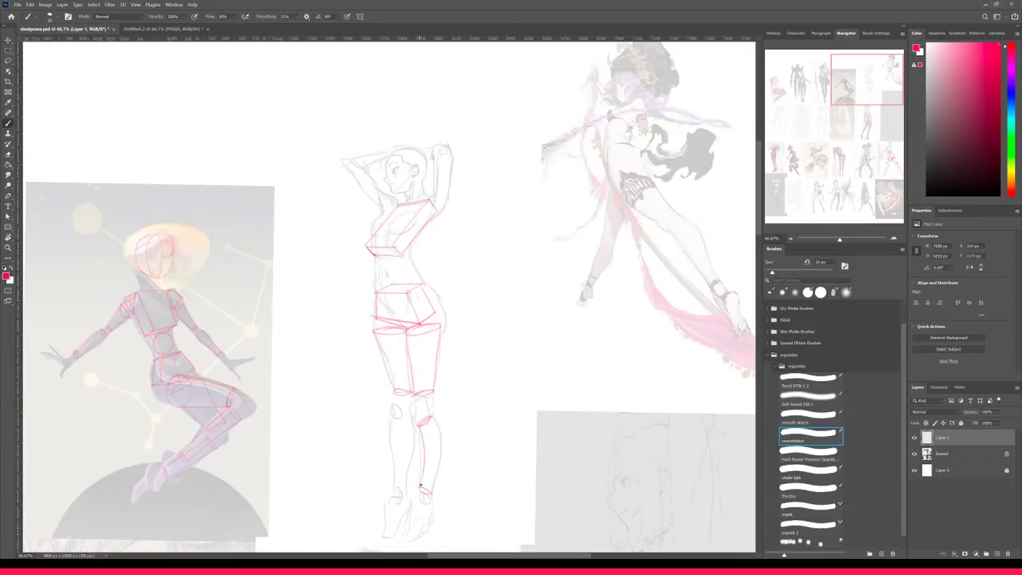
drag(430, 419, 434, 489)
key(ctrl+z)
drag(430, 418, 430, 491)
drag(417, 423, 417, 488)
drag(411, 423, 394, 415)
drag(394, 418, 395, 484)
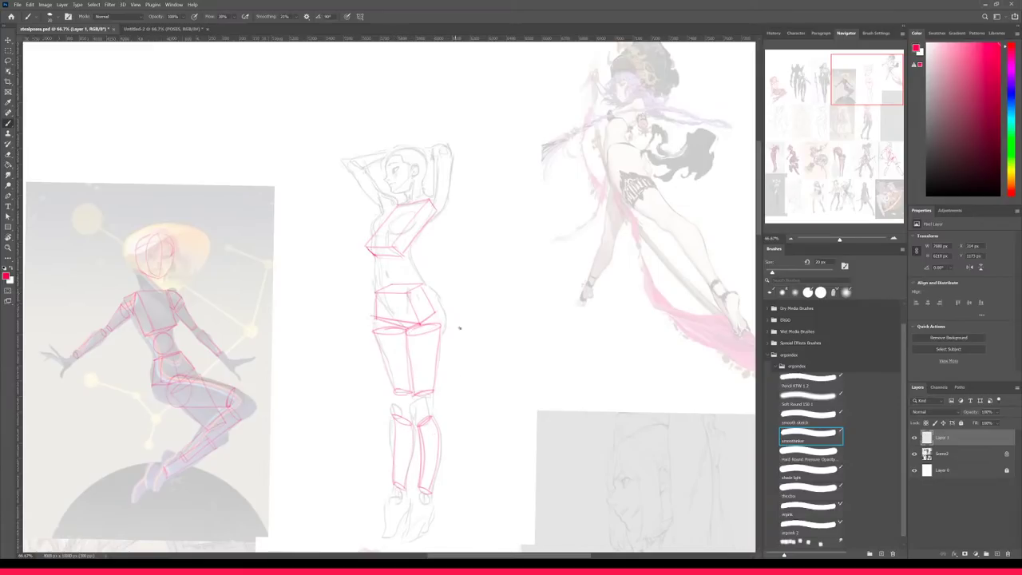
- Sketch the standing figure's raised arms with shoulder wedges, arm cylinders and rounded hands, plus the neck base
drag(456, 192, 457, 217)
mouse_move(382, 217)
mouse_down()
mouse_move(388, 238)
mouse_move(402, 228)
mouse_move(435, 240)
mouse_move(448, 224)
mouse_move(436, 238)
mouse_up()
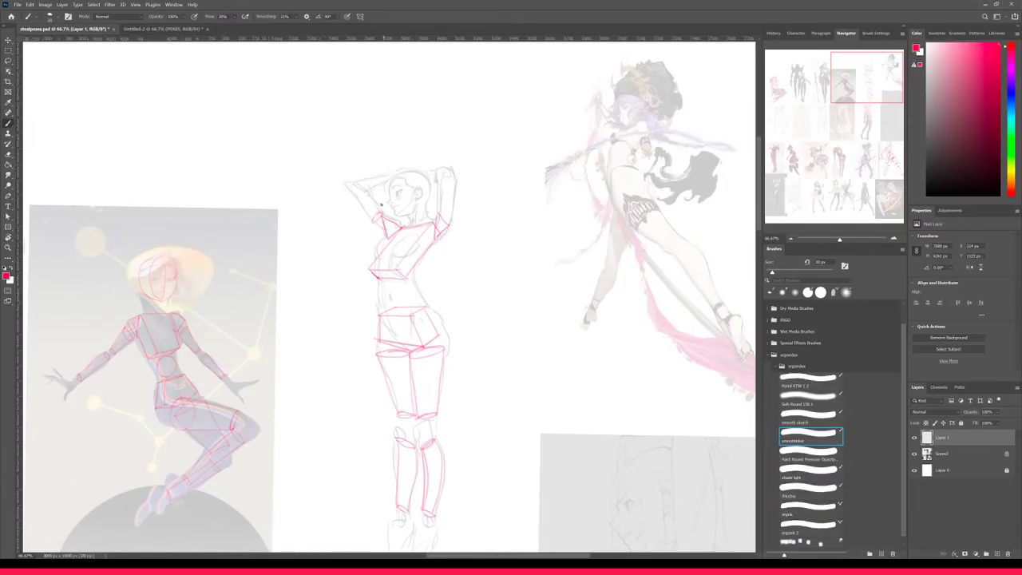
mouse_move(437, 185)
mouse_down()
mouse_move(457, 184)
mouse_move(453, 205)
mouse_move(439, 209)
mouse_move(452, 206)
mouse_up()
mouse_move(361, 199)
mouse_down()
mouse_move(376, 219)
mouse_move(370, 197)
mouse_move(386, 213)
mouse_move(363, 182)
mouse_move(375, 190)
mouse_move(389, 184)
mouse_move(366, 181)
mouse_move(441, 175)
mouse_up()
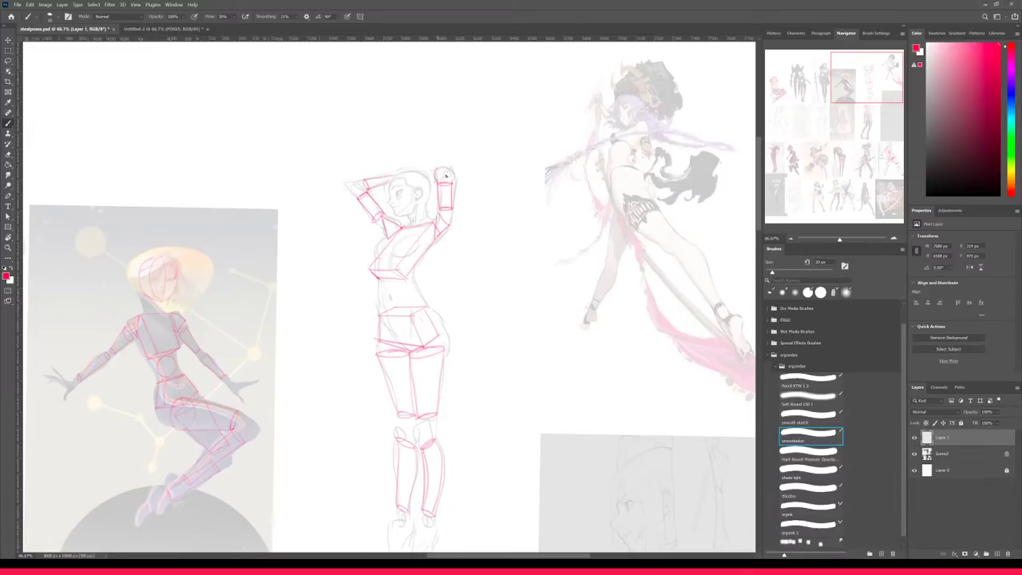
drag(429, 170, 435, 172)
drag(421, 218, 424, 217)
- Block in both feet of the standing figure as simple angular wedges below the ankles
scroll(489, 406, down, 5)
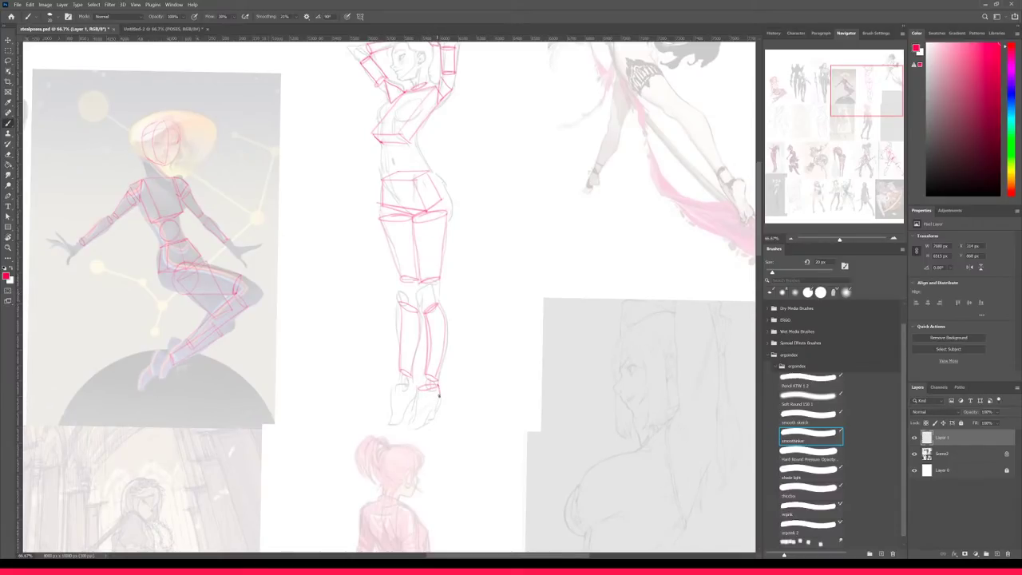
mouse_move(437, 392)
mouse_down()
mouse_move(423, 425)
mouse_move(405, 431)
mouse_up()
drag(418, 392, 415, 416)
drag(434, 418, 427, 424)
drag(393, 391, 390, 420)
drag(397, 385, 416, 385)
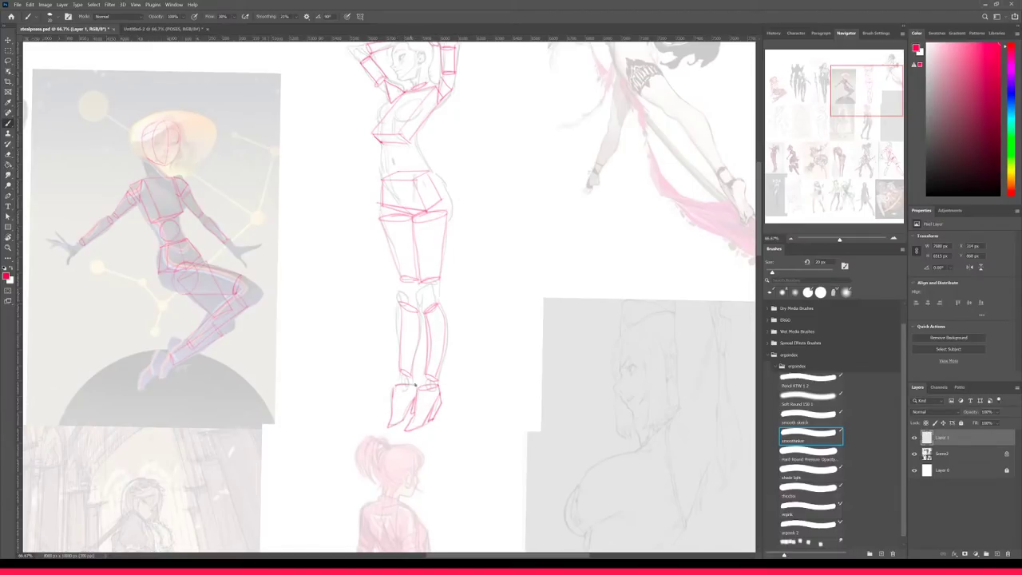
- Hide the reference layer and try long flow lines down the standing mannequin's torso and legs
click(914, 453)
key(ctrl+minus)
key(ctrl+minus)
key(ctrl+plus)
mouse_move(431, 154)
mouse_down()
mouse_move(412, 172)
mouse_move(426, 205)
mouse_move(435, 354)
mouse_up()
key(ctrl+z)
mouse_move(427, 158)
mouse_down()
mouse_move(409, 184)
mouse_move(439, 238)
mouse_move(424, 392)
mouse_up()
key(ctrl+z)
- Try flow lines extending outward from the standing mannequin's torso, raised arm and pelvis
drag(397, 158, 355, 103)
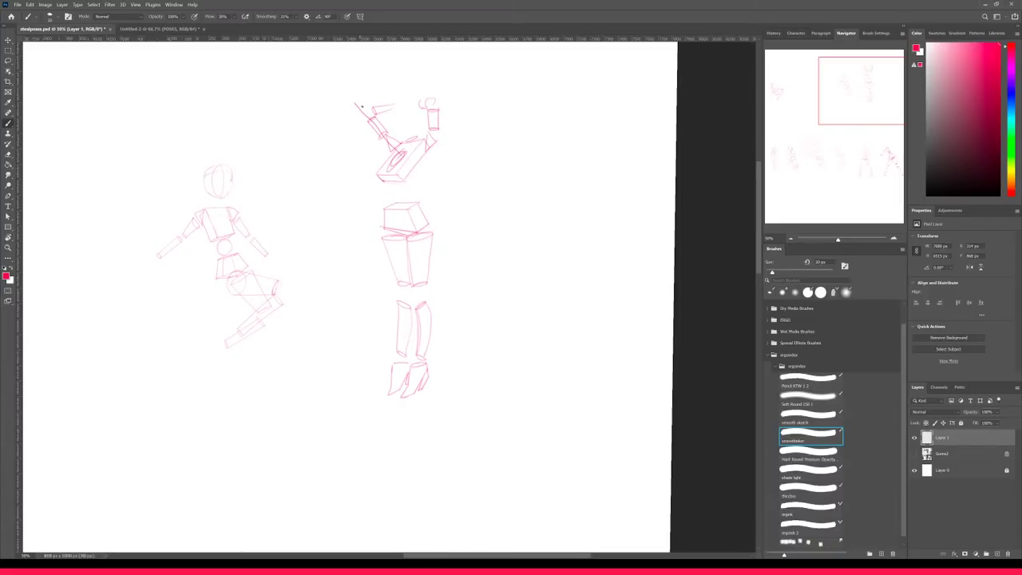
key(ctrl+z)
drag(397, 153, 342, 106)
key(ctrl+z)
mouse_move(397, 223)
mouse_down()
mouse_move(334, 277)
mouse_move(345, 270)
mouse_up()
key(ctrl+z)
mouse_move(428, 207)
mouse_down()
mouse_move(445, 231)
mouse_move(437, 273)
mouse_up()
key(ctrl+z)
- Try sweeping arcs around the standing mannequin's raised arms and a diagonal line through the feet
drag(358, 122, 415, 96)
drag(456, 127, 399, 102)
key(ctrl+z)
mouse_move(445, 138)
mouse_down()
mouse_move(437, 75)
mouse_move(405, 109)
mouse_up()
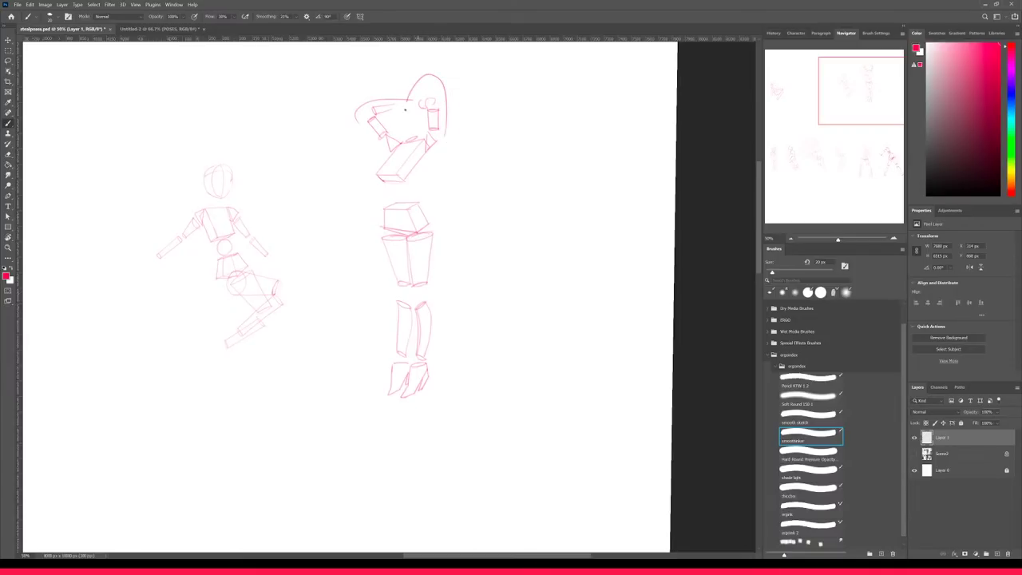
key(ctrl+z)
key(ctrl+z)
mouse_move(407, 309)
mouse_down()
mouse_move(406, 373)
mouse_move(367, 444)
mouse_up()
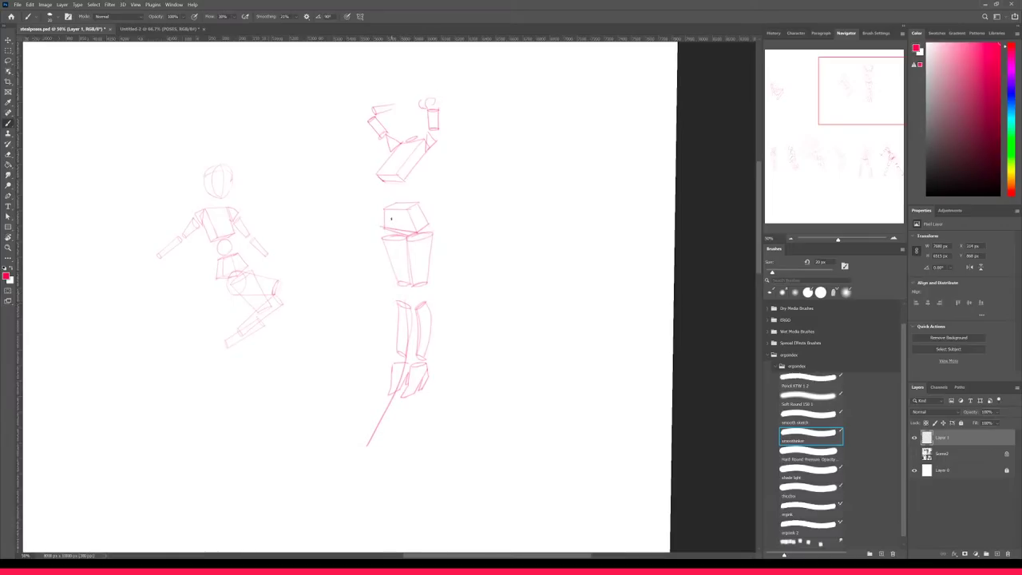
key(ctrl+z)
- Show the reference layer again and, with a 10 px brush, sketch a ribcage box on the purple-haired dancer
click(915, 453)
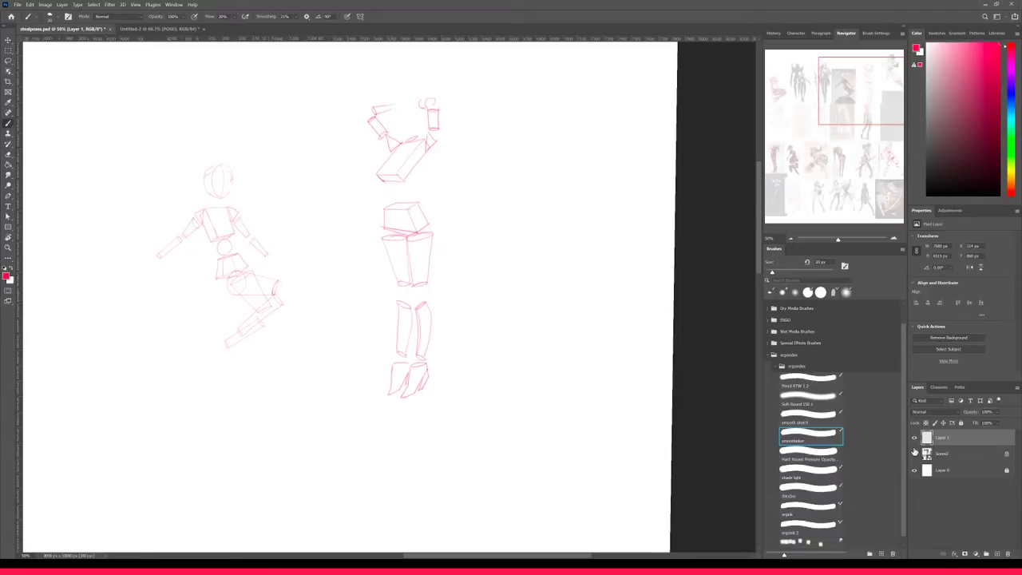
key(ctrl+plus)
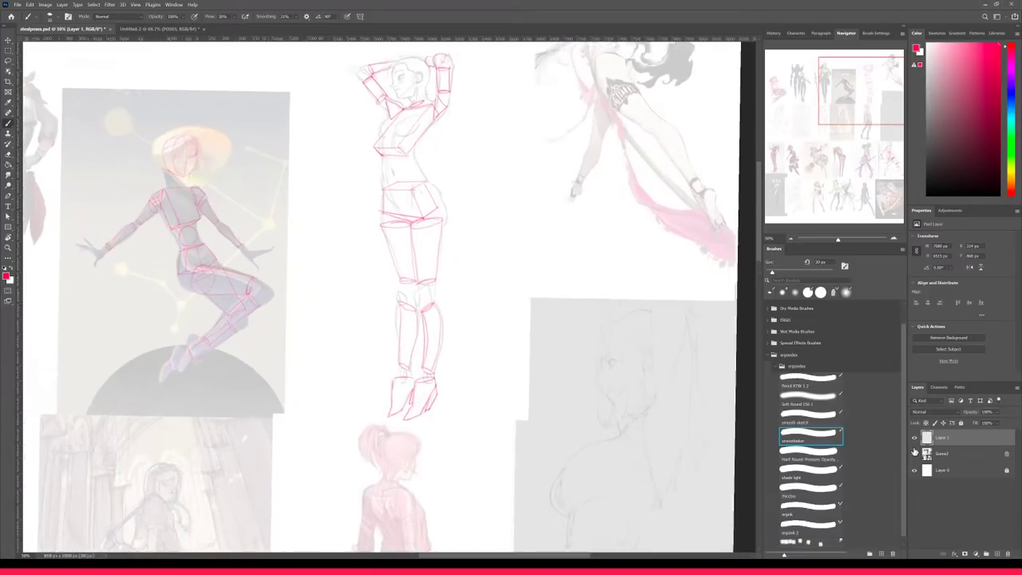
drag(539, 330, 452, 359)
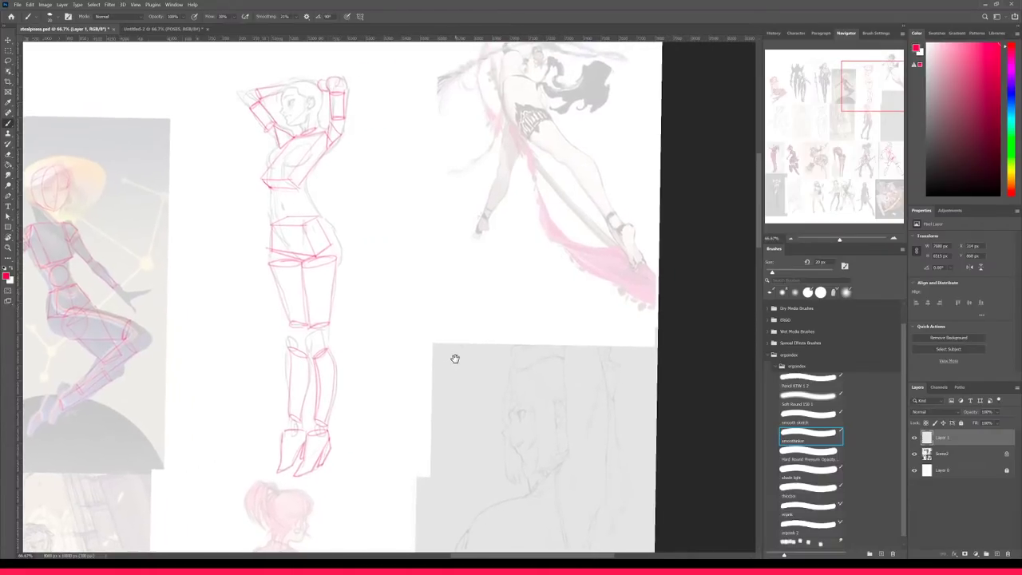
drag(554, 333, 498, 414)
key(ctrl+plus)
key(ctrl+plus)
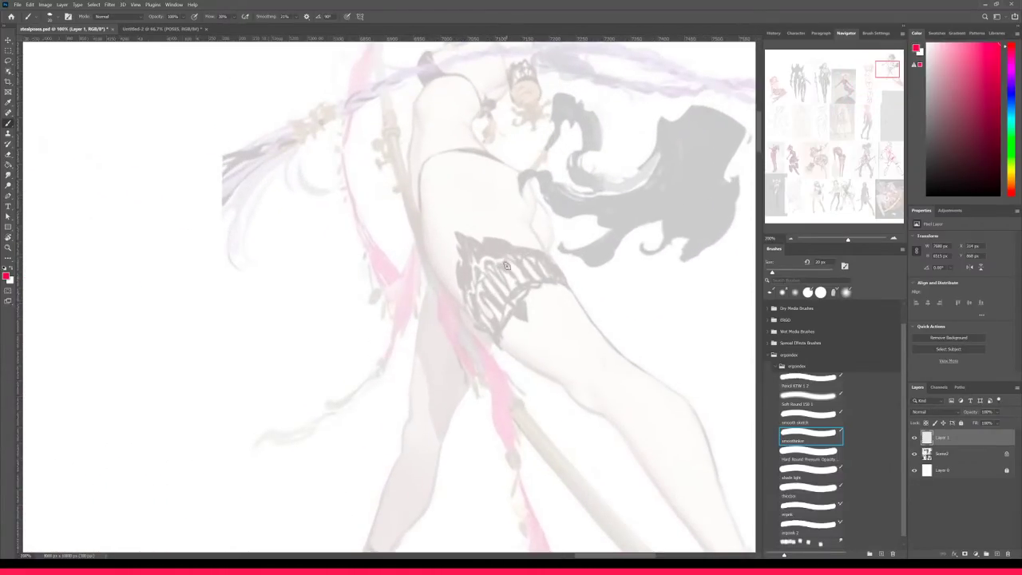
key(ctrl+minus)
key([)
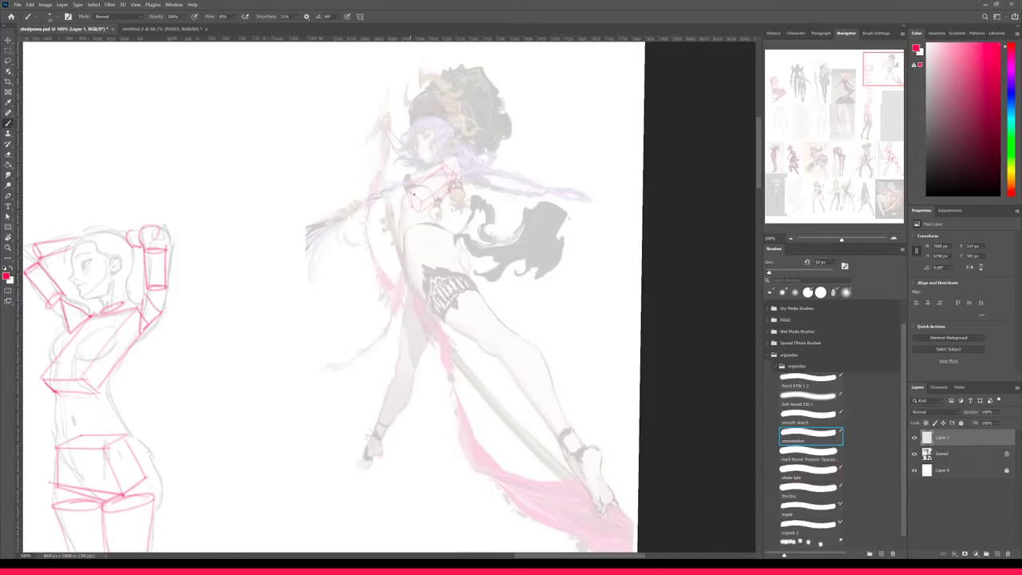
- Select the dancer's ribcage box with a rectangular marquee and nudge it slightly into place
key(m)
drag(397, 220, 481, 140)
key(v)
drag(452, 176, 450, 178)
click(395, 16)
click(394, 16)
- Block in the dancer's pelvis as a tilted box following the hip contour
key(b)
drag(406, 229, 424, 221)
drag(405, 229, 418, 268)
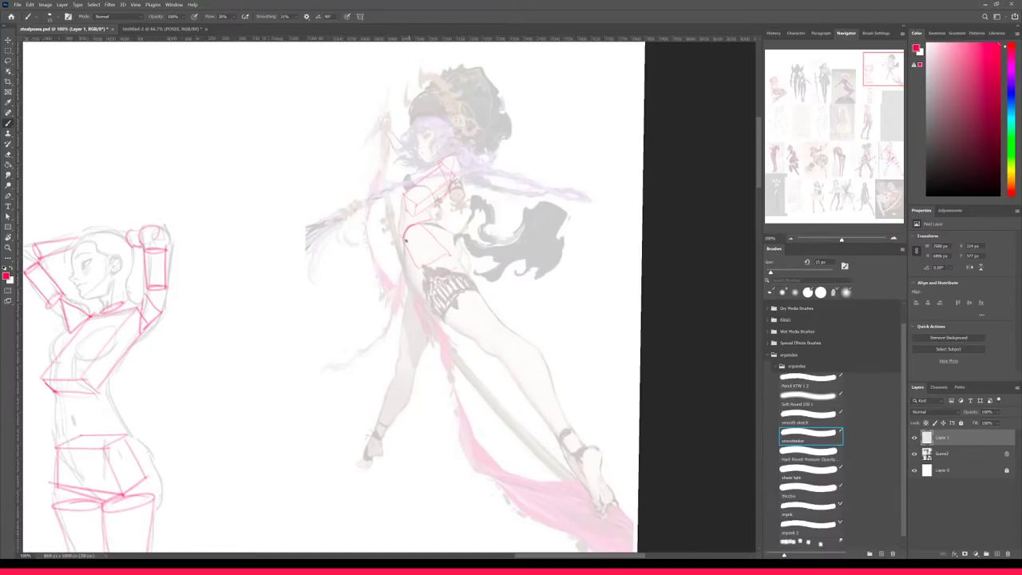
drag(403, 245, 410, 266)
mouse_move(461, 244)
mouse_down()
mouse_move(466, 273)
mouse_move(477, 249)
mouse_up()
- Try a continuous curve from the dancer's hip down the outside of the extended leg
drag(474, 275, 577, 354)
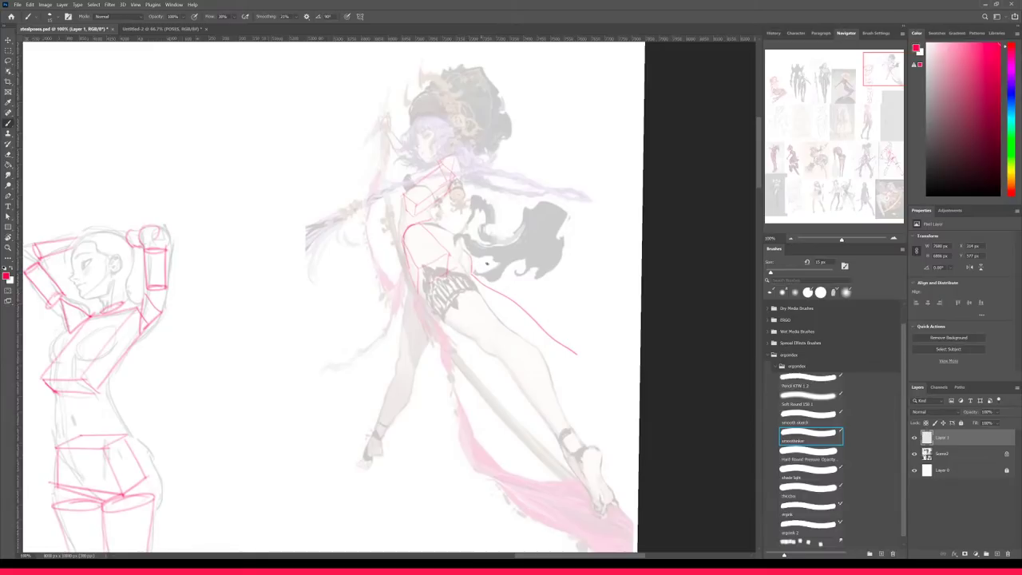
drag(576, 354, 612, 450)
key(ctrl+z)
key(ctrl+z)
drag(460, 252, 470, 274)
key(ctrl+z)
key(ctrl+z)
key(ctrl+z)
mouse_move(473, 263)
mouse_down()
mouse_move(554, 361)
mouse_move(586, 455)
mouse_move(576, 446)
mouse_move(623, 516)
mouse_up()
key(ctrl+z)
- Complete the dancer's pelvis with its lower edge, front contour and a rounded buttock curve
drag(415, 290, 448, 272)
drag(402, 240, 409, 269)
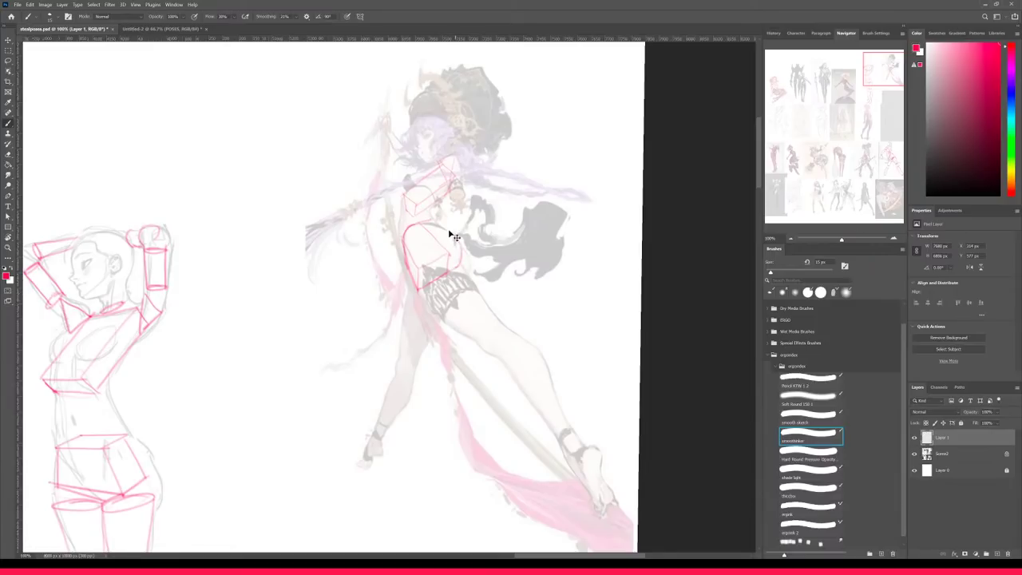
mouse_move(424, 221)
mouse_down()
mouse_move(452, 250)
mouse_move(456, 232)
mouse_up()
key(ctrl+z)
key(ctrl+z)
mouse_move(455, 239)
mouse_down()
mouse_move(432, 223)
mouse_move(460, 254)
mouse_up()
key(ctrl+z)
- Connect the dancer's ribcage and pelvis with a waist line along the front of the torso
scroll(438, 236, up, 3)
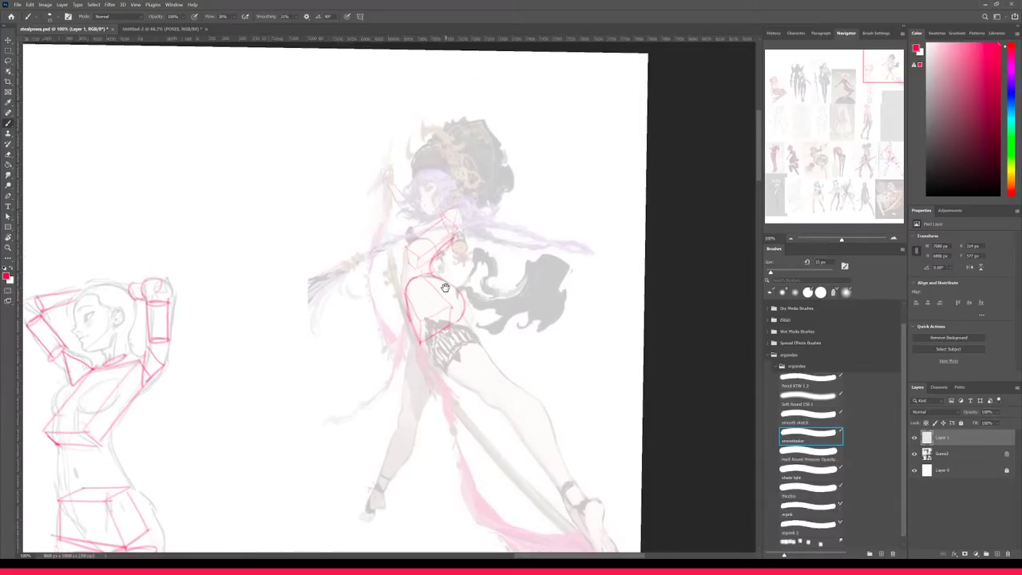
drag(405, 249, 406, 301)
scroll(482, 421, down, 2)
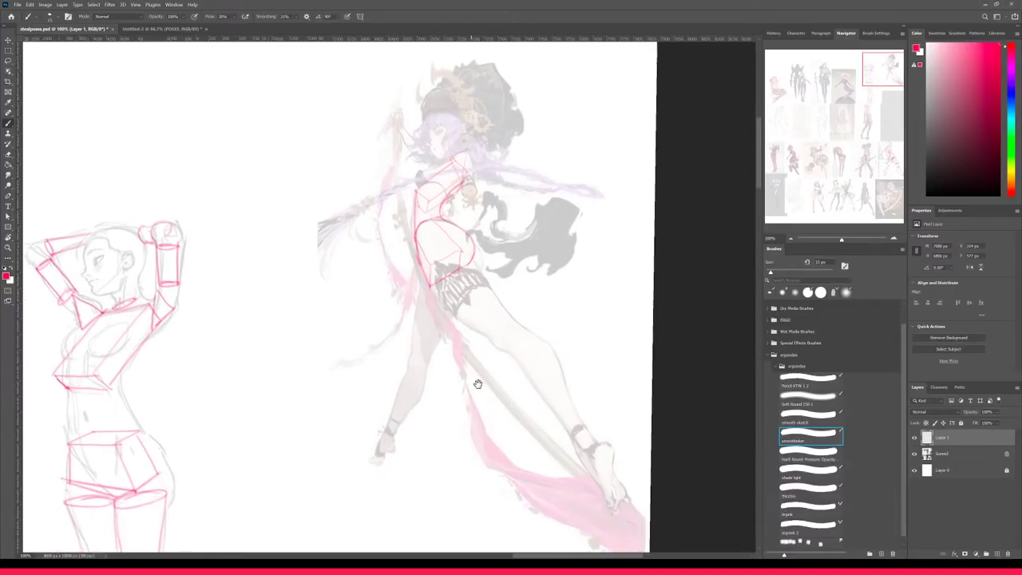
mouse_move(478, 273)
mouse_down()
mouse_move(429, 297)
mouse_move(467, 263)
mouse_move(444, 290)
mouse_move(466, 273)
mouse_up()
key(ctrl+z)
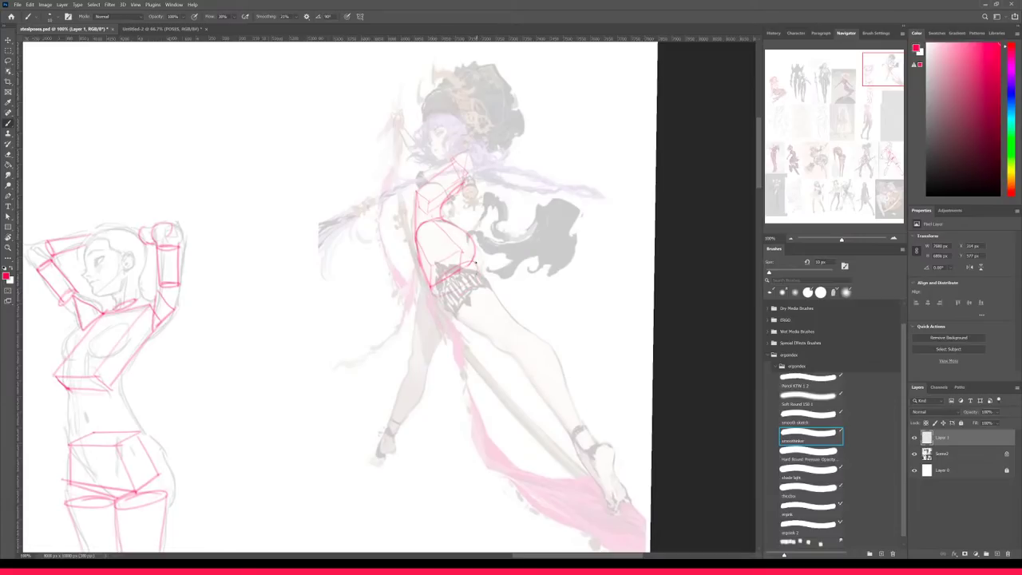
- Enlarge the brush and draw the dancer's extended thigh as a cylinder ending in an ellipse above the knee
drag(506, 349, 480, 341)
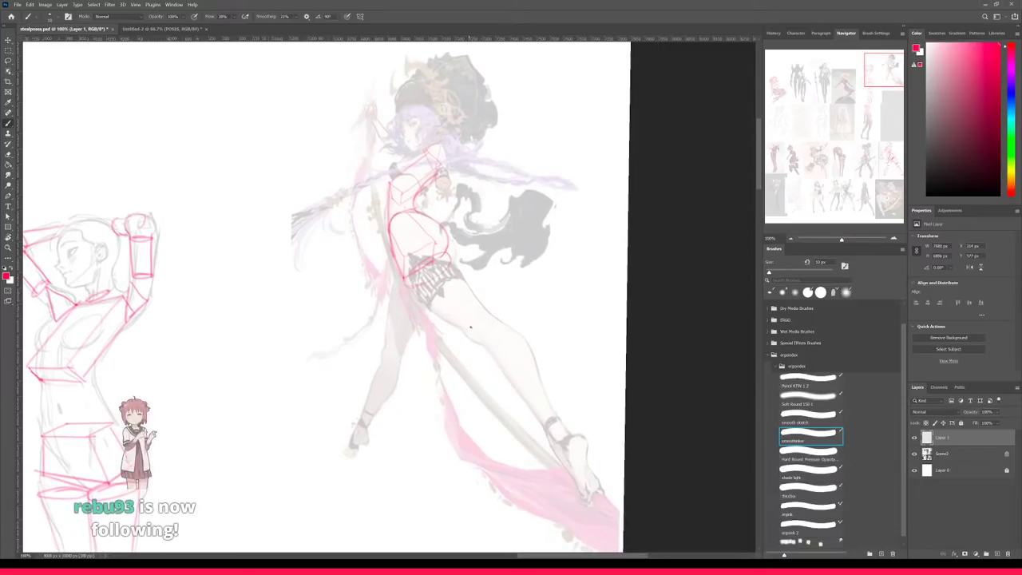
key(])
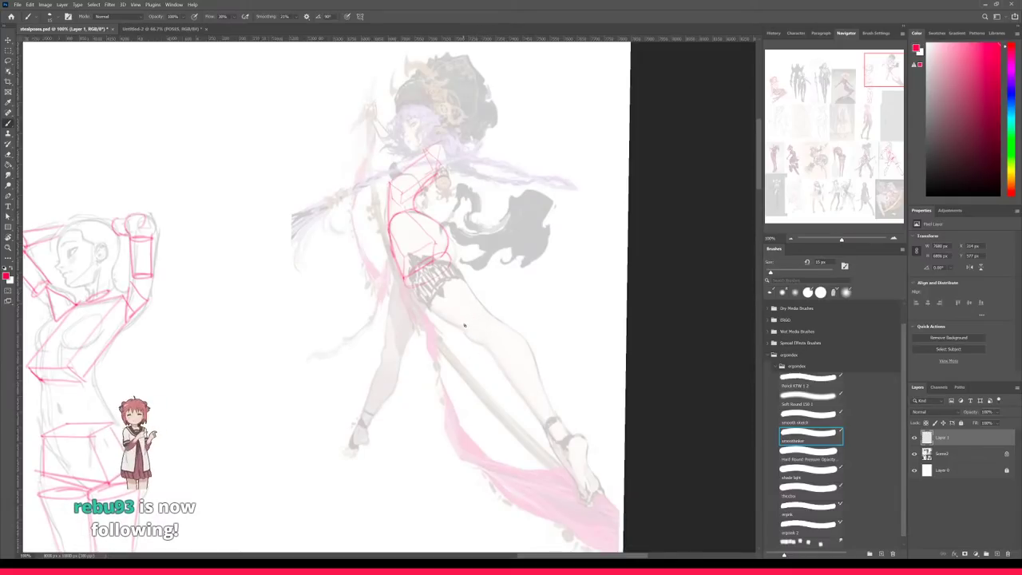
drag(484, 313, 462, 323)
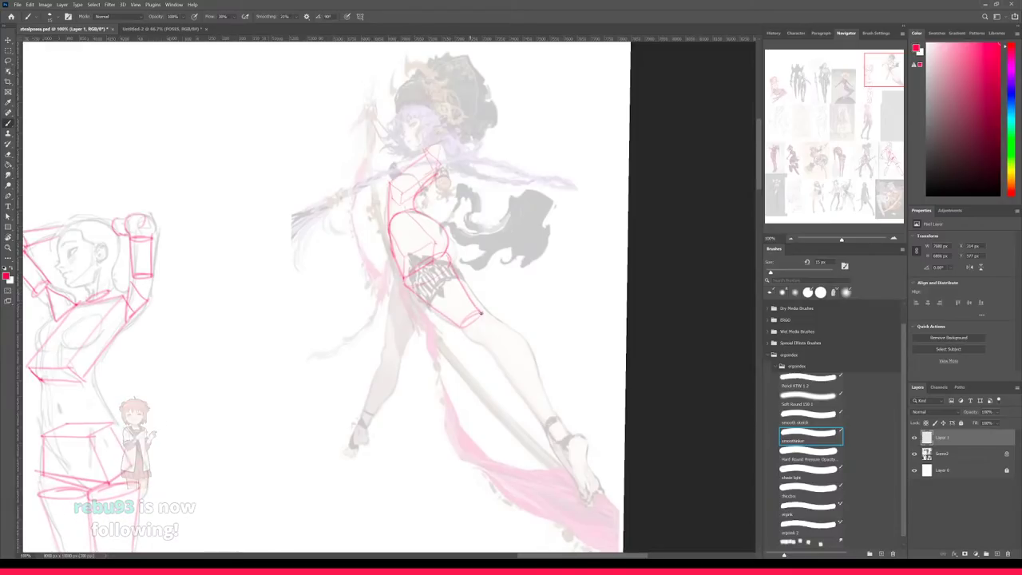
- Draw the dancer's extended lower leg as a tapered cylinder from below the knee to the ankle
mouse_move(499, 324)
mouse_down()
mouse_move(479, 342)
mouse_move(504, 335)
mouse_move(480, 343)
mouse_up()
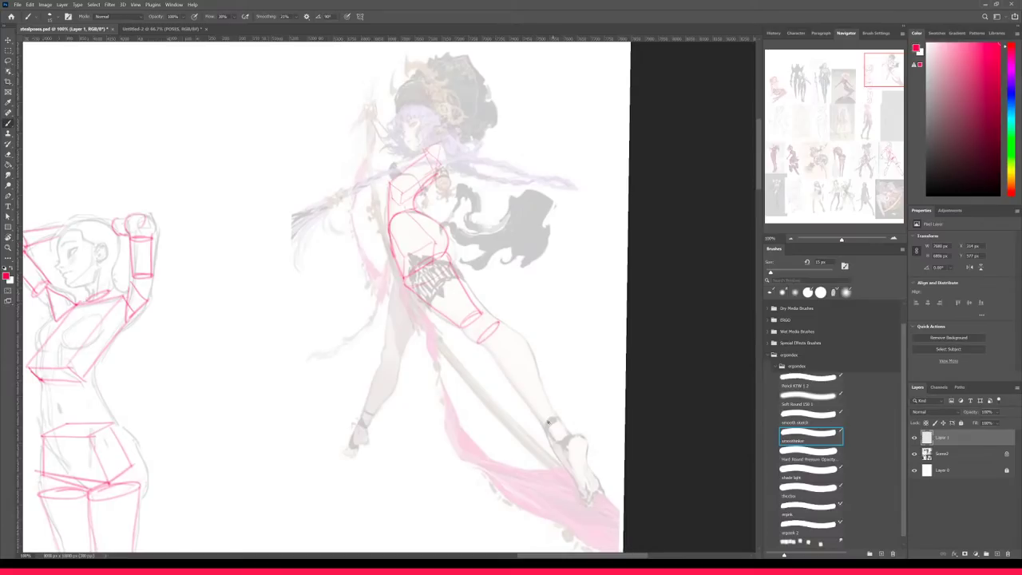
drag(554, 418, 546, 423)
drag(481, 346, 542, 428)
key(ctrl+z)
drag(480, 345, 547, 424)
drag(500, 322, 559, 418)
key(ctrl+z)
drag(499, 322, 551, 420)
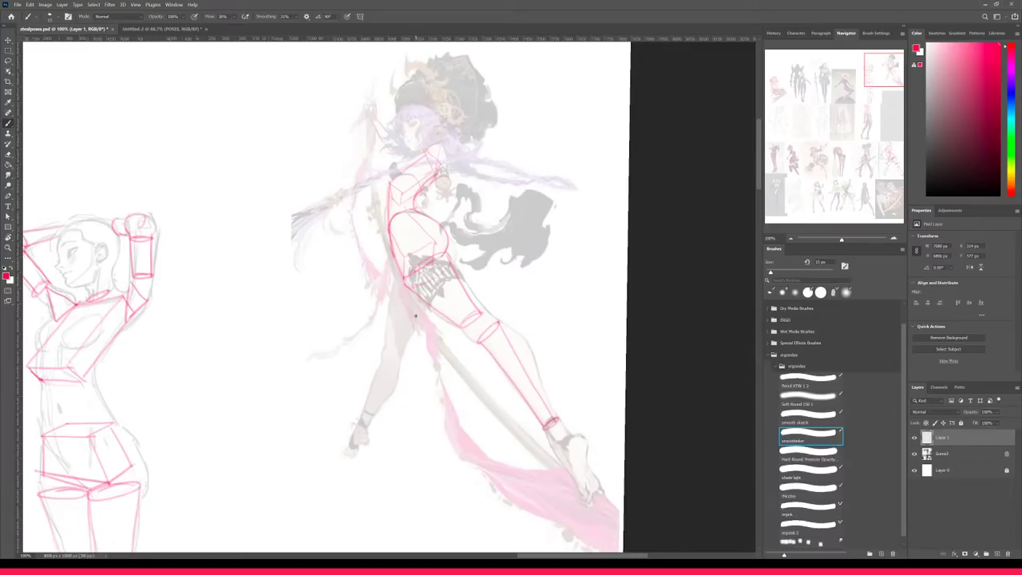
- Sketch the dancer's rear leg as separate thigh and shin cylinders
drag(405, 283, 432, 278)
mouse_move(390, 345)
mouse_down()
mouse_move(404, 343)
mouse_move(389, 333)
mouse_move(400, 360)
mouse_move(385, 364)
mouse_up()
key(ctrl+z)
drag(453, 317, 422, 368)
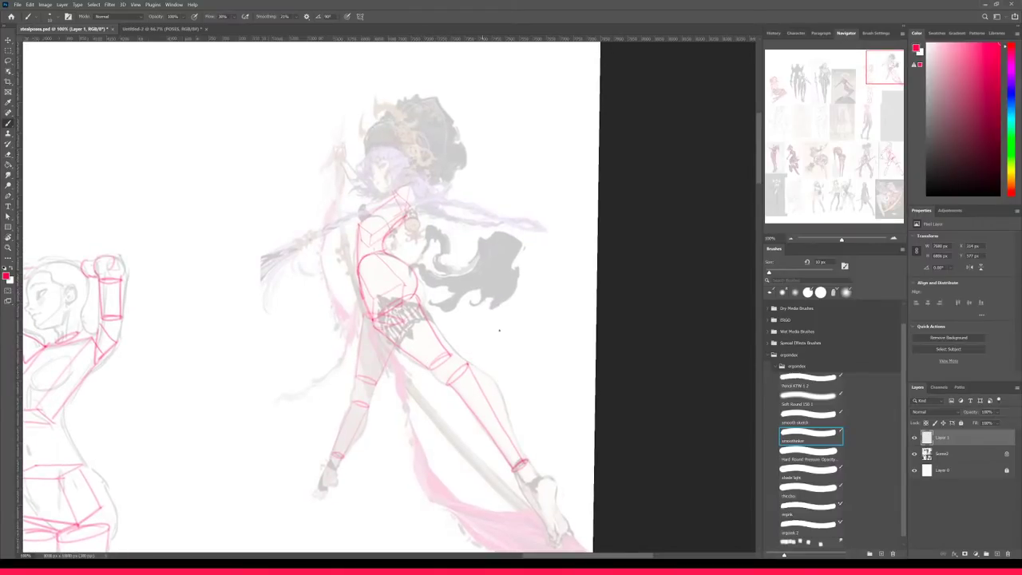
- Rotate the canvas view slightly and sketch the dancer's shoulder and short upper-arm cylinder
key(ctrl+minus)
scroll(523, 344, down, 1)
key(r)
drag(507, 392, 513, 428)
key(b)
key(ctrl+plus)
key(ctrl+plus)
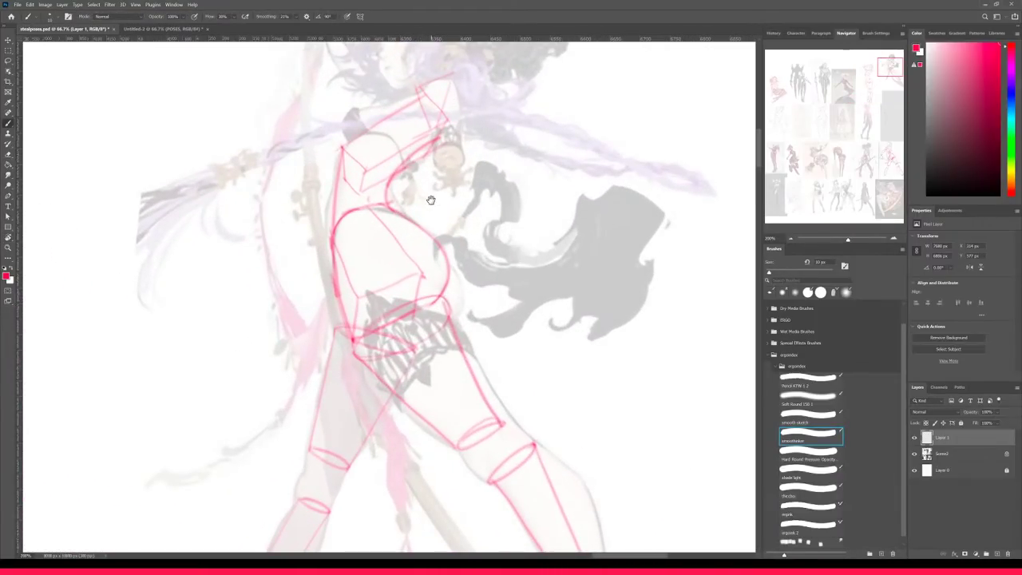
drag(431, 201, 462, 396)
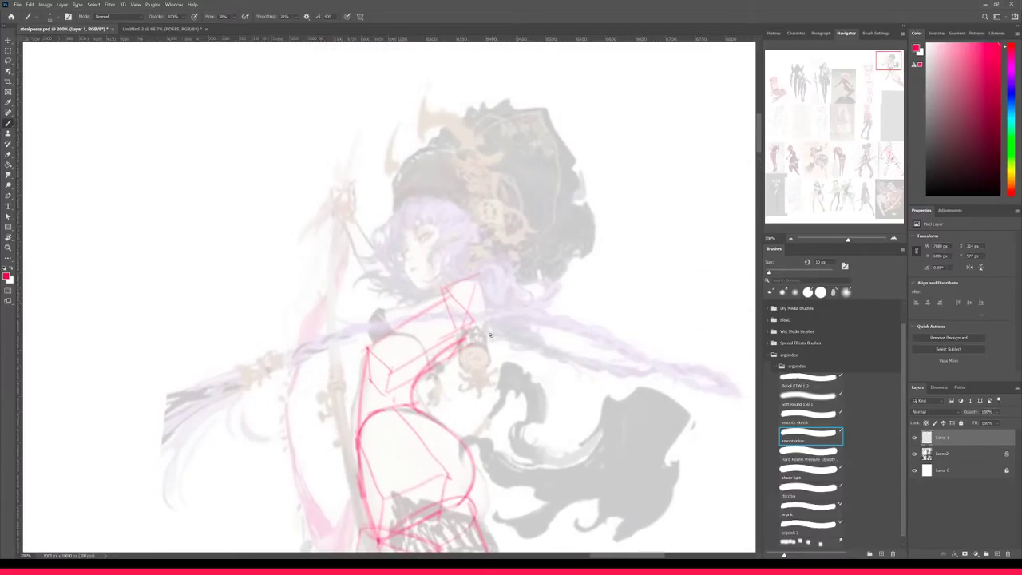
drag(461, 351, 480, 348)
key(ctrl+z)
mouse_move(463, 305)
mouse_down()
mouse_move(459, 357)
mouse_move(483, 303)
mouse_move(494, 356)
mouse_move(483, 302)
mouse_move(488, 361)
mouse_up()
key(ctrl+z)
key(ctrl+z)
- Hide the reference layer so only the red mannequin constructions are displayed around the dancer
key(ctrl+minus)
key(ctrl+minus)
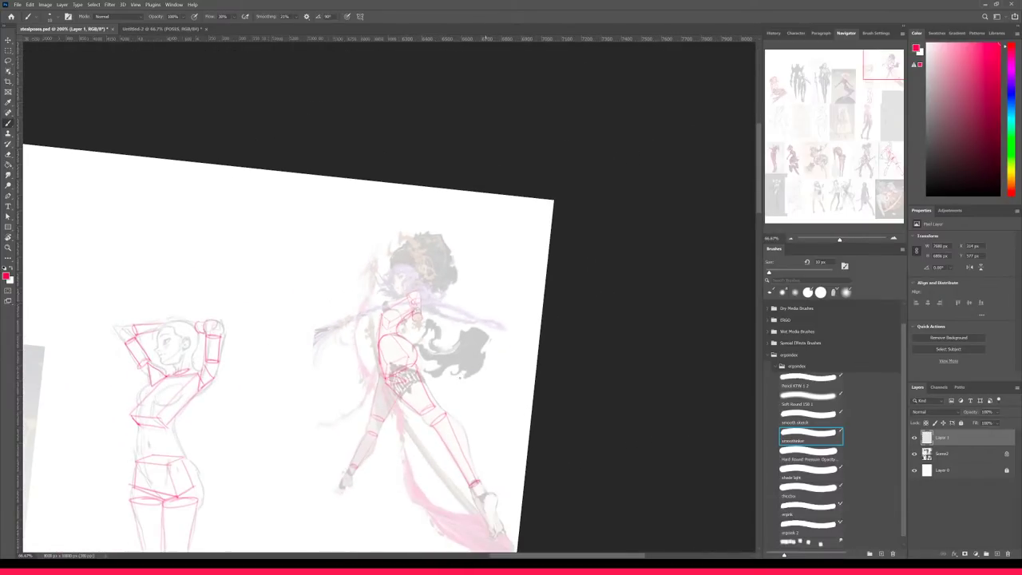
drag(345, 459, 519, 353)
key(ctrl+minus)
drag(374, 451, 551, 343)
key(ctrl+minus)
key(ctrl+minus)
mouse_move(430, 470)
mouse_down()
mouse_move(563, 363)
mouse_move(383, 472)
mouse_up()
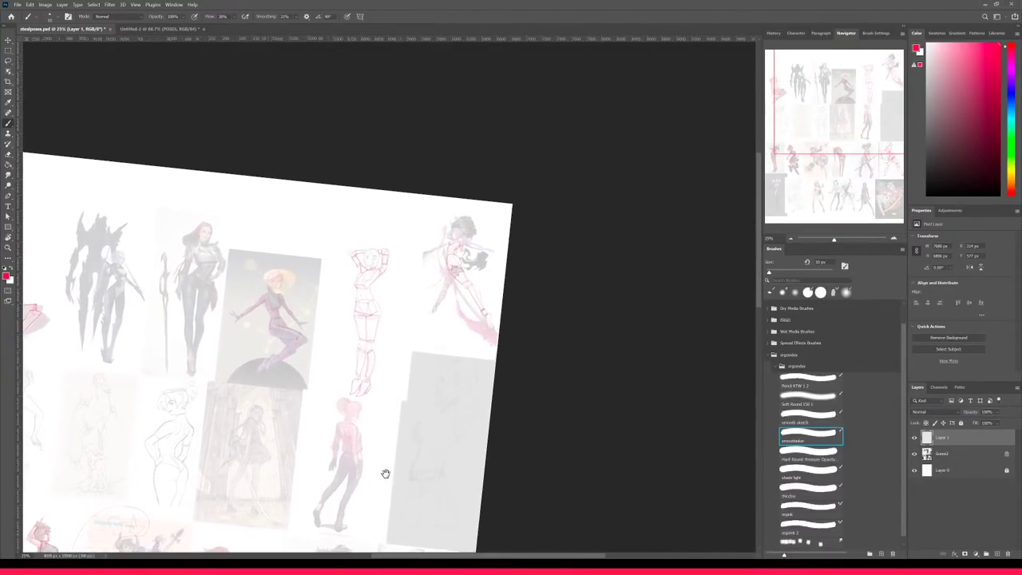
scroll(386, 473, up, 1)
key(ctrl+plus)
click(915, 453)
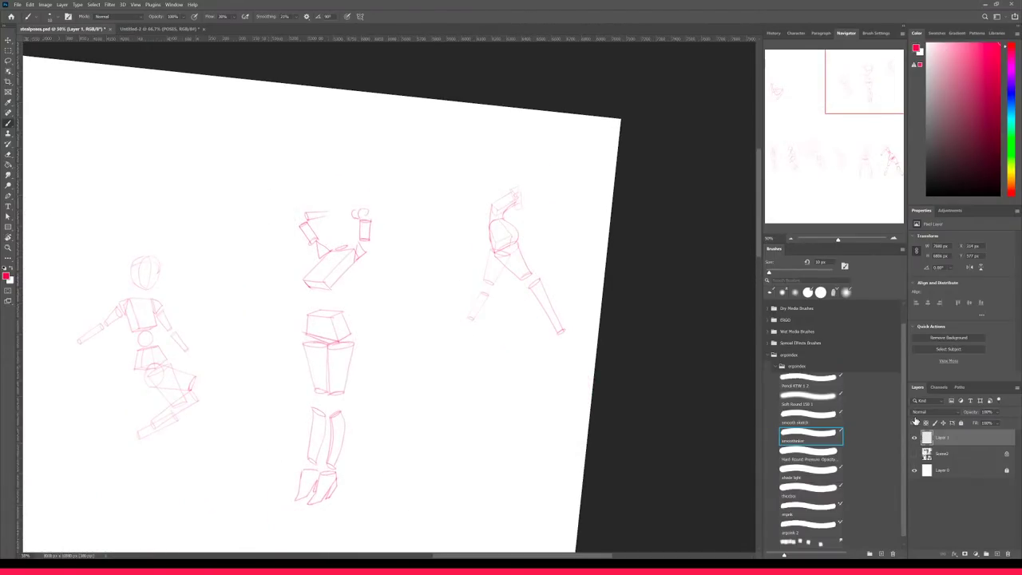
drag(527, 360, 579, 320)
scroll(580, 319, up, 2)
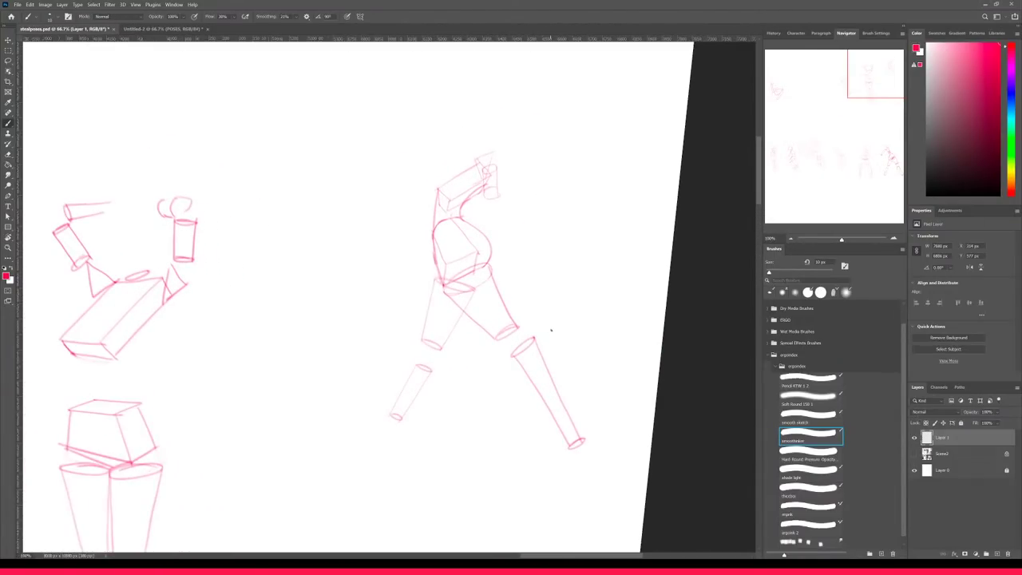
- Try several line-of-action curves from above the dancer's shoulder through the torso and down between the legs
drag(437, 195, 474, 329)
key(ctrl+z)
mouse_move(465, 154)
mouse_down()
mouse_move(445, 178)
mouse_move(487, 361)
mouse_up()
key(ctrl+z)
key(ctrl+shift+z)
key(ctrl+z)
mouse_move(463, 138)
mouse_down()
mouse_move(446, 291)
mouse_move(503, 369)
mouse_up()
key(ctrl+z)
drag(471, 120, 485, 353)
key(ctrl+z)
drag(468, 122, 476, 343)
key(ctrl+z)
drag(467, 125, 432, 244)
drag(451, 319, 466, 338)
key(ctrl+z)
mouse_move(470, 117)
mouse_down()
mouse_move(436, 197)
mouse_move(481, 359)
mouse_move(446, 171)
mouse_move(472, 338)
mouse_up()
key(ctrl+z)
key(ctrl+z)
drag(470, 114, 479, 358)
key(ctrl+z)
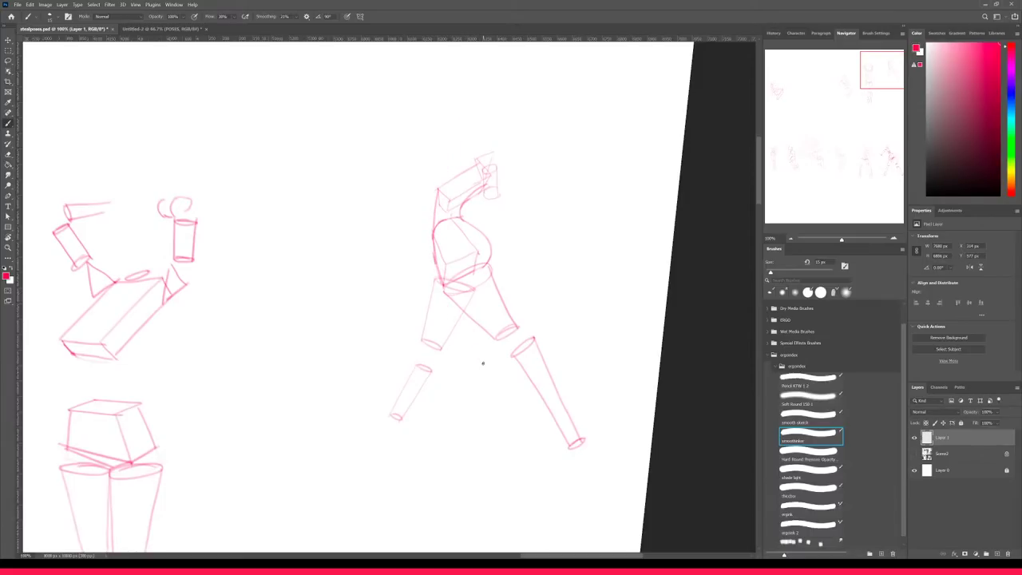
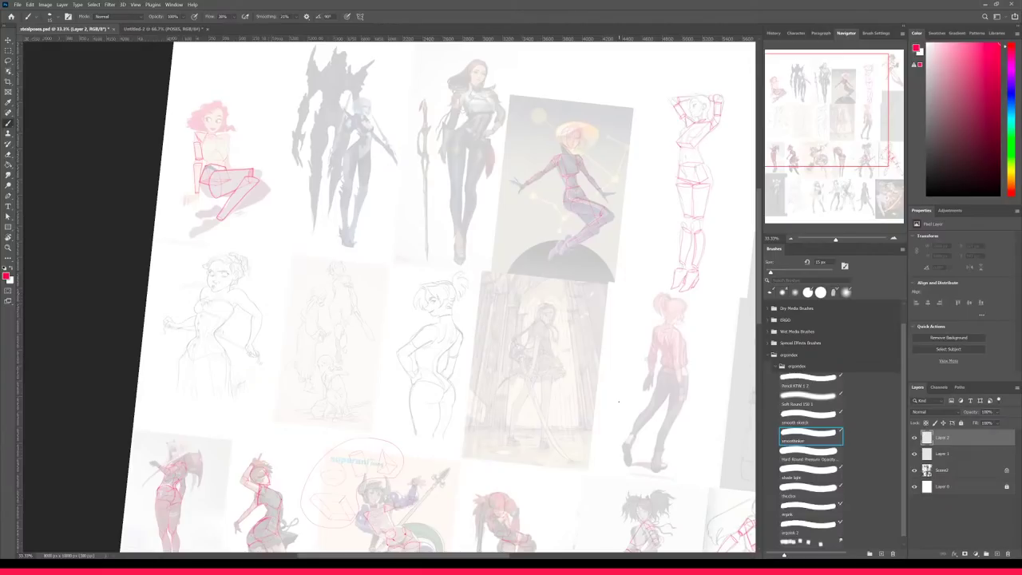
- Add a new empty layer directly above the Scene2 reference layer
drag(549, 390, 558, 332)
key(ctrl+plus)
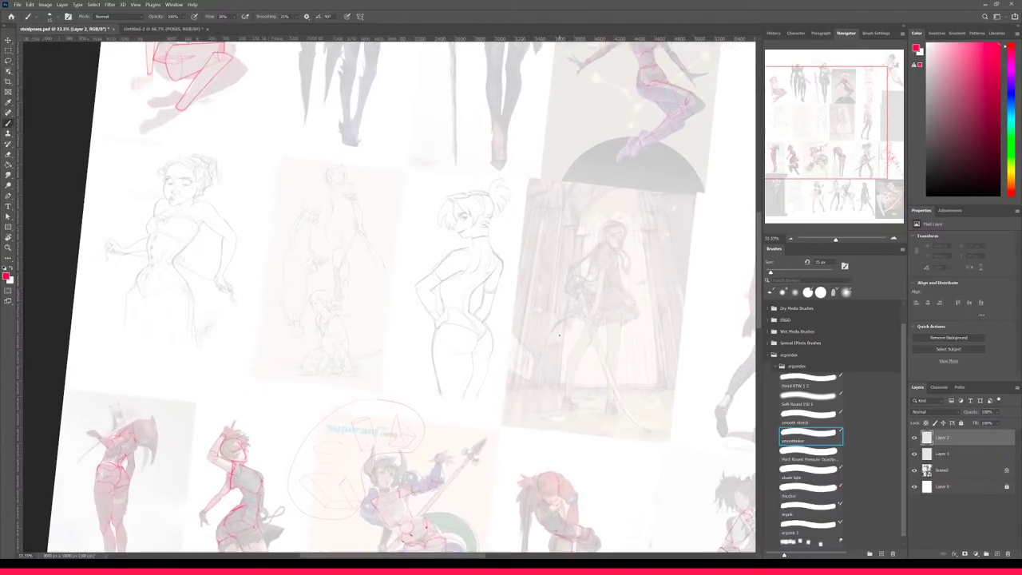
drag(606, 372, 429, 343)
key(ctrl+plus)
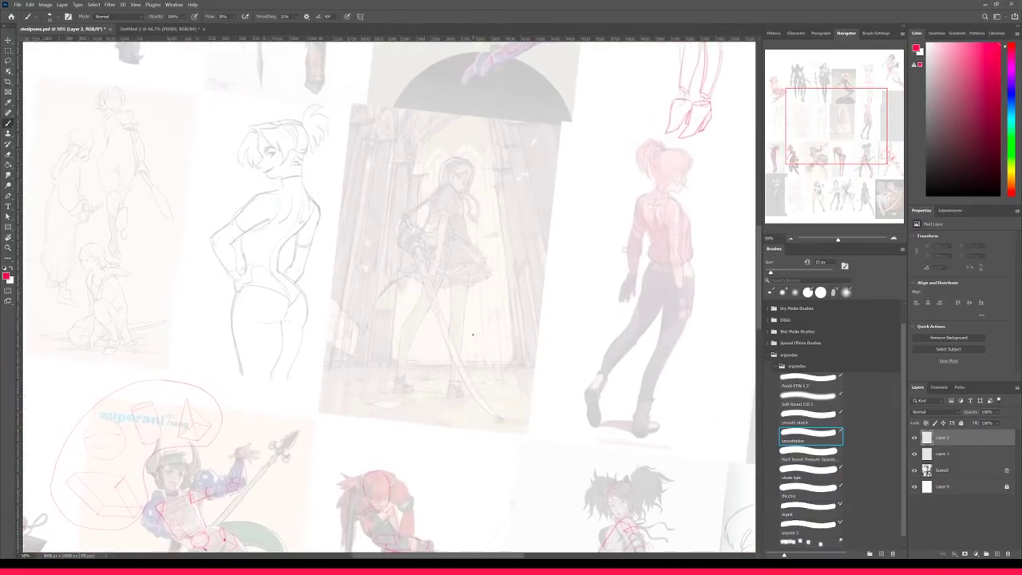
drag(613, 420, 473, 429)
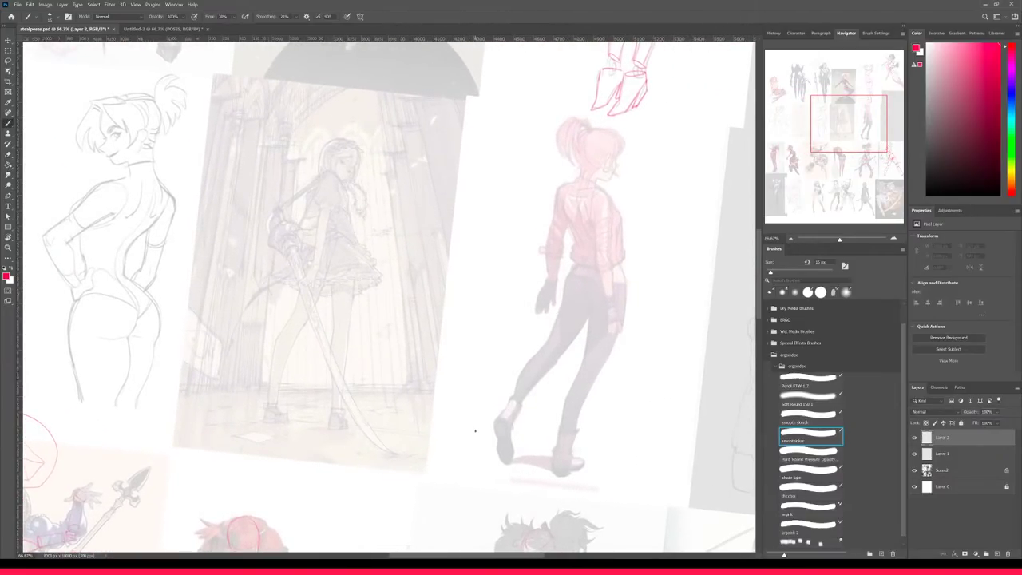
click(964, 472)
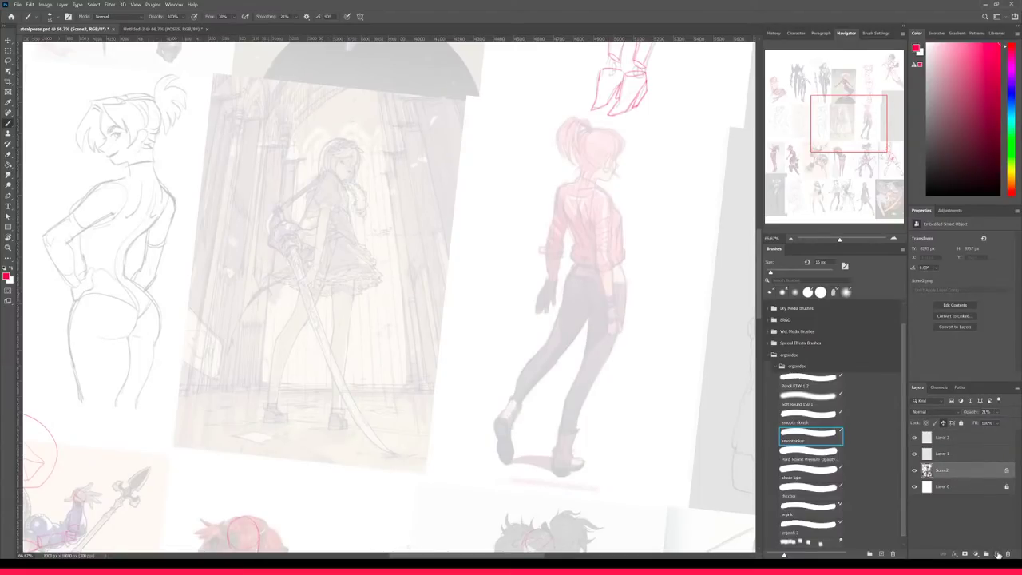
click(997, 552)
- Lasso the red-haired figure walking in dark trousers and cover it with a white fill on the new layer
key(l)
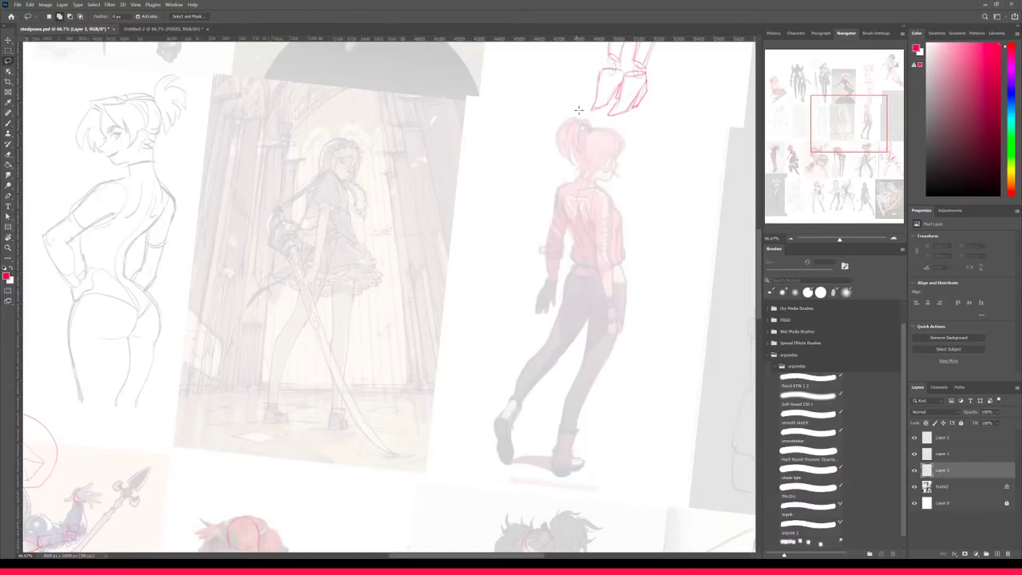
mouse_move(571, 91)
mouse_down()
mouse_move(478, 174)
mouse_move(430, 500)
mouse_move(626, 491)
mouse_move(701, 303)
mouse_move(644, 123)
mouse_move(551, 89)
mouse_up()
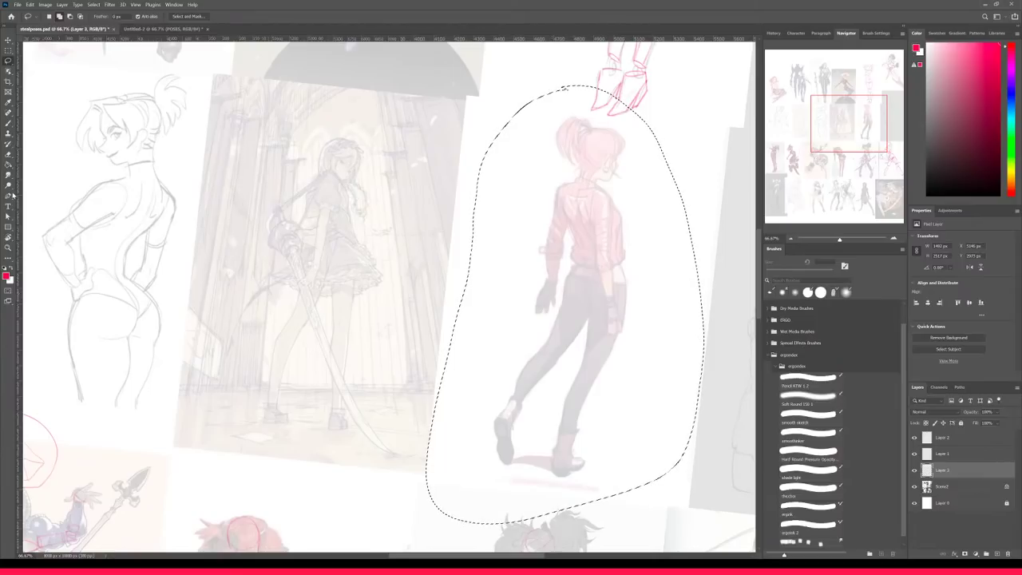
key(x)
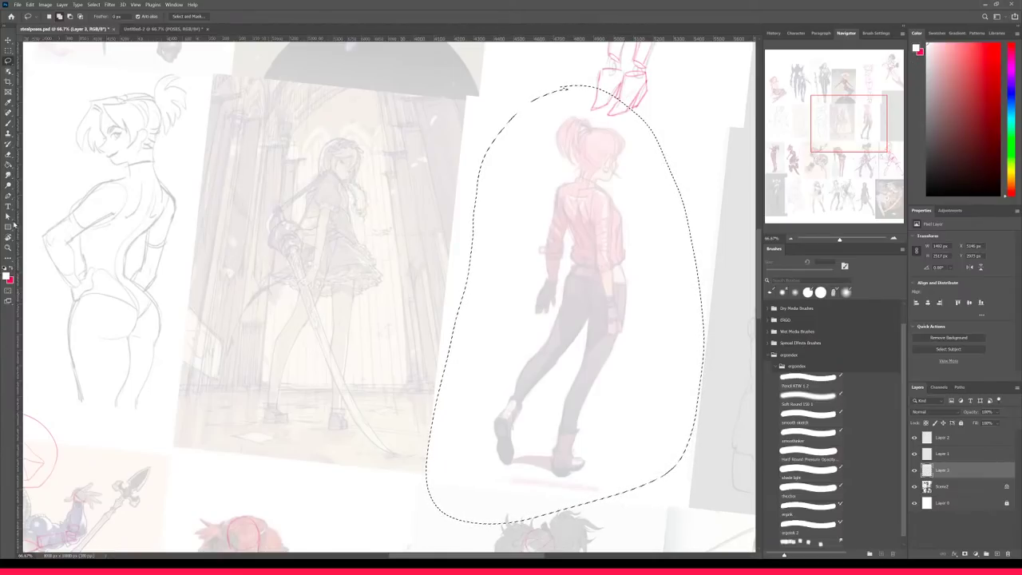
key(g)
click(544, 356)
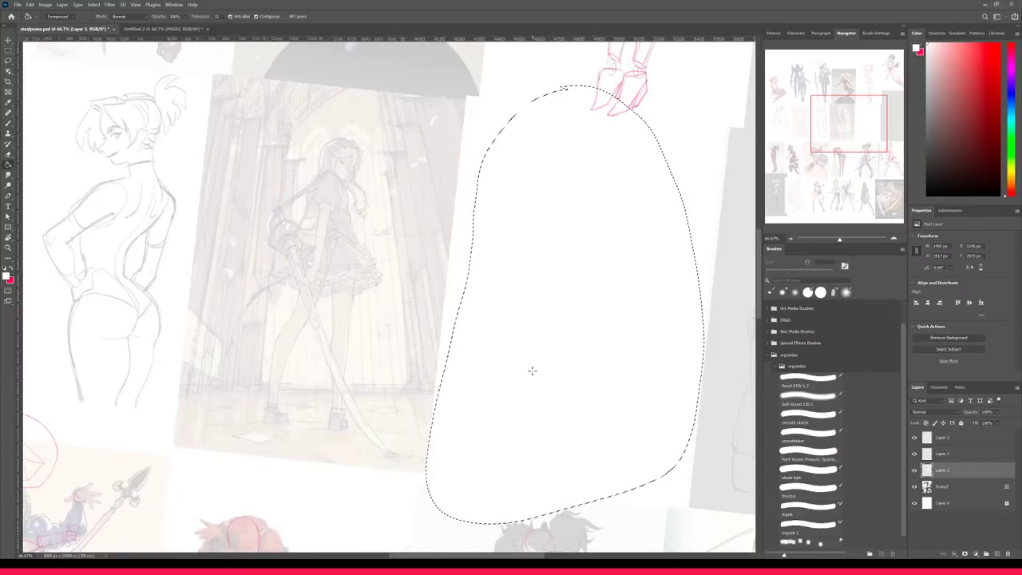
- Undo the white fill that covers the whole reference board
key(ctrl+minus)
drag(532, 370, 590, 366)
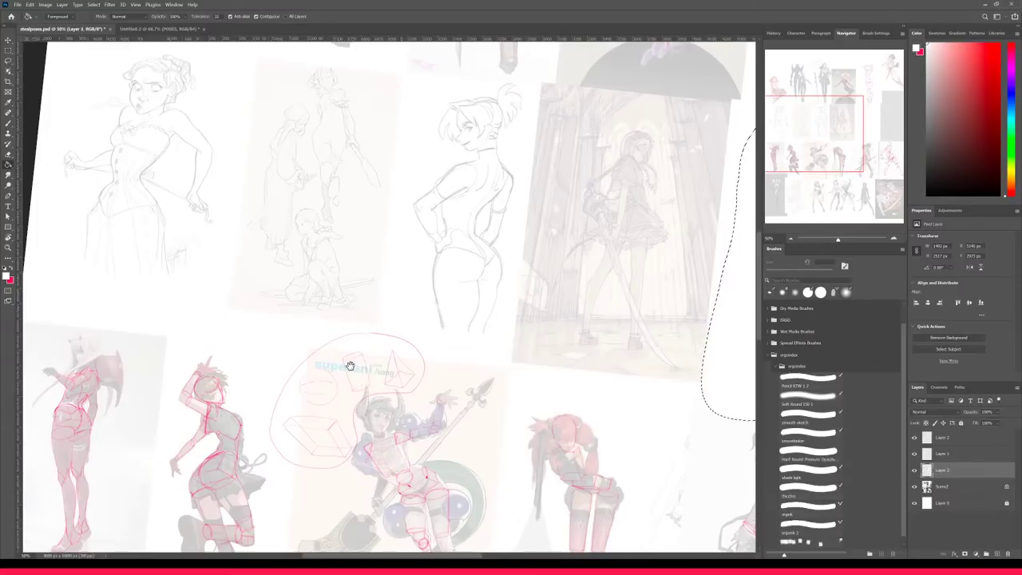
drag(349, 366, 420, 408)
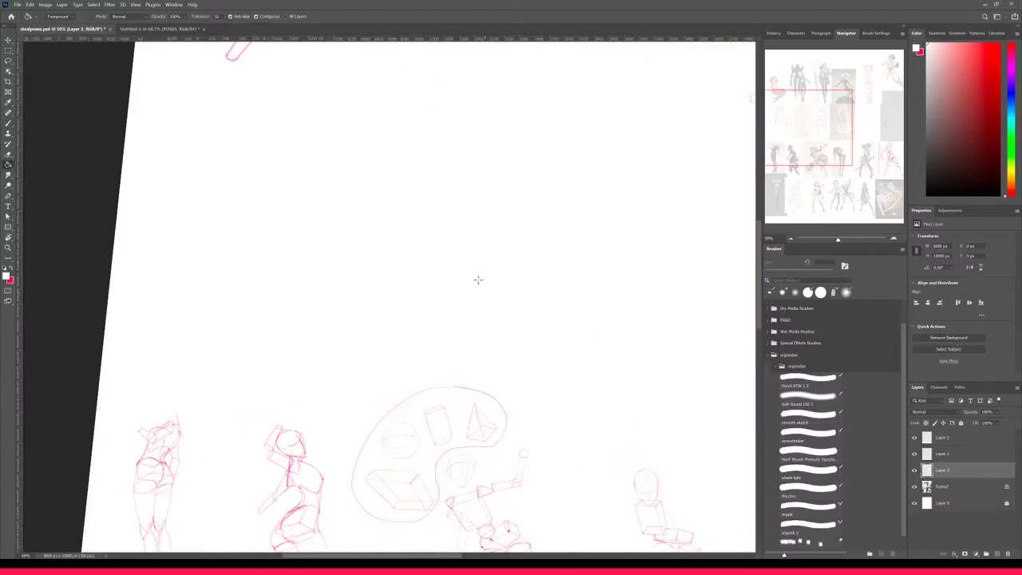
key(ctrl+z)
- Lasso the faint three-figure line sketch and add the long-haired woman in the bottom row to the selection
key(l)
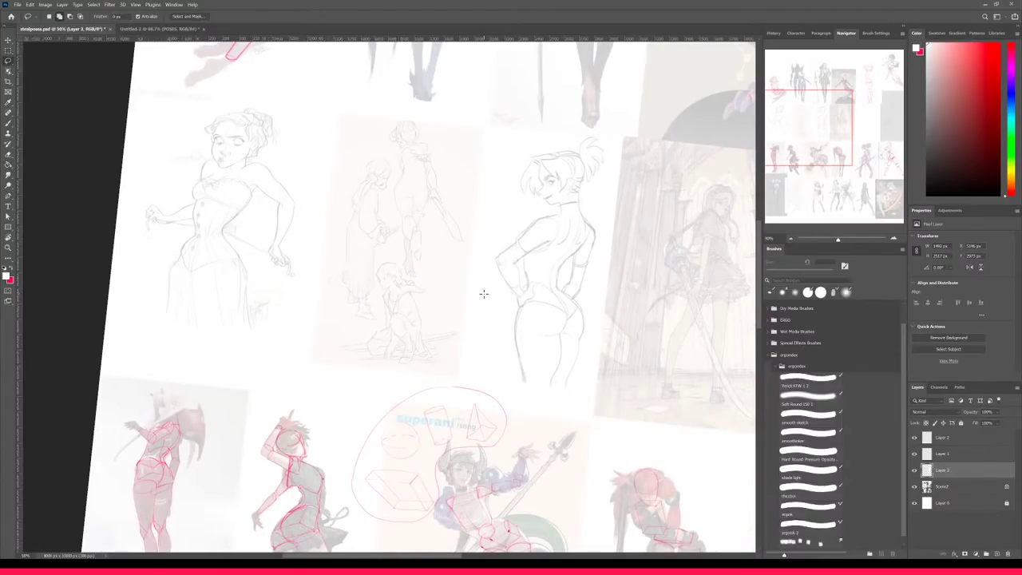
key(ctrl+minus)
key(ctrl+minus)
key(ctrl+minus)
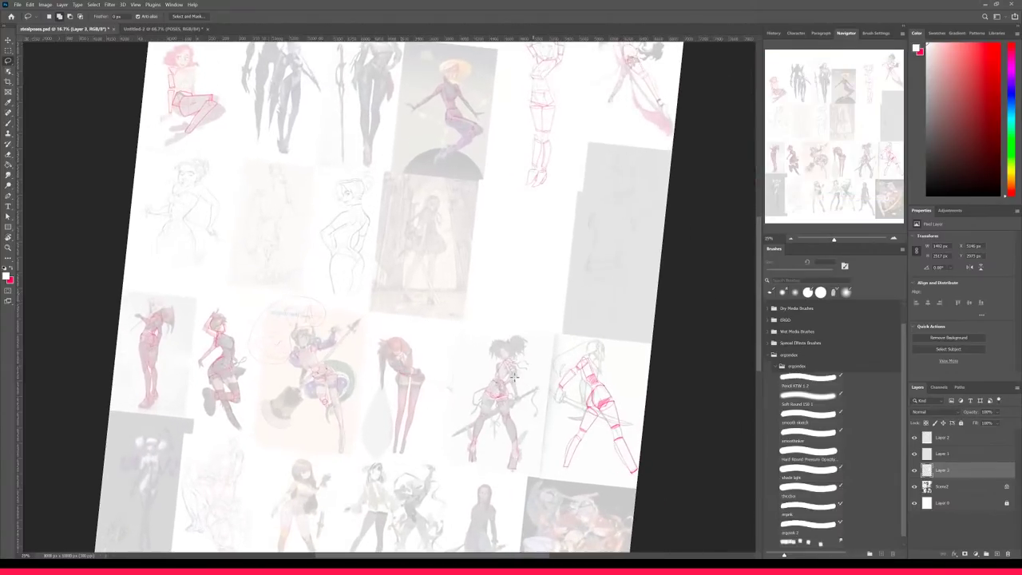
key(ctrl+plus)
key(ctrl+plus)
mouse_move(206, 99)
mouse_down()
mouse_move(274, 338)
mouse_move(209, 99)
mouse_move(166, 267)
mouse_move(269, 305)
mouse_move(284, 221)
mouse_move(231, 99)
mouse_move(217, 99)
mouse_up()
mouse_move(452, 429)
mouse_down()
mouse_move(583, 282)
mouse_move(557, 244)
mouse_up()
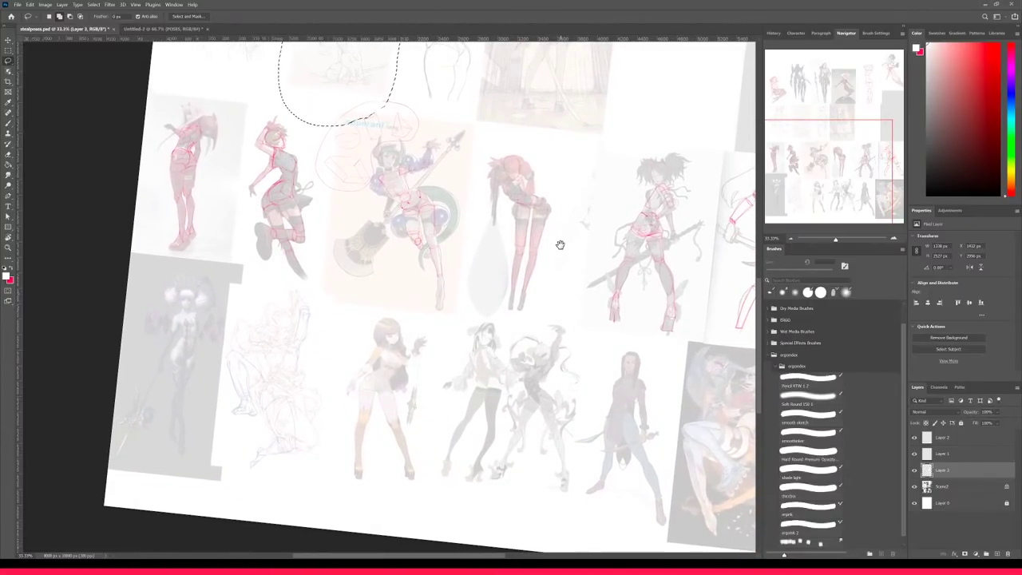
mouse_move(403, 300)
mouse_down()
mouse_move(350, 323)
mouse_move(324, 423)
mouse_move(324, 494)
mouse_move(411, 507)
mouse_move(433, 478)
mouse_move(437, 347)
mouse_move(409, 297)
mouse_up()
- Add the armored woman with the staff to the selection, cover all selected references with white, and deselect
drag(592, 477, 404, 458)
drag(490, 222, 477, 503)
mouse_move(360, 350)
mouse_down()
mouse_move(434, 335)
mouse_move(589, 340)
mouse_move(548, 431)
mouse_up()
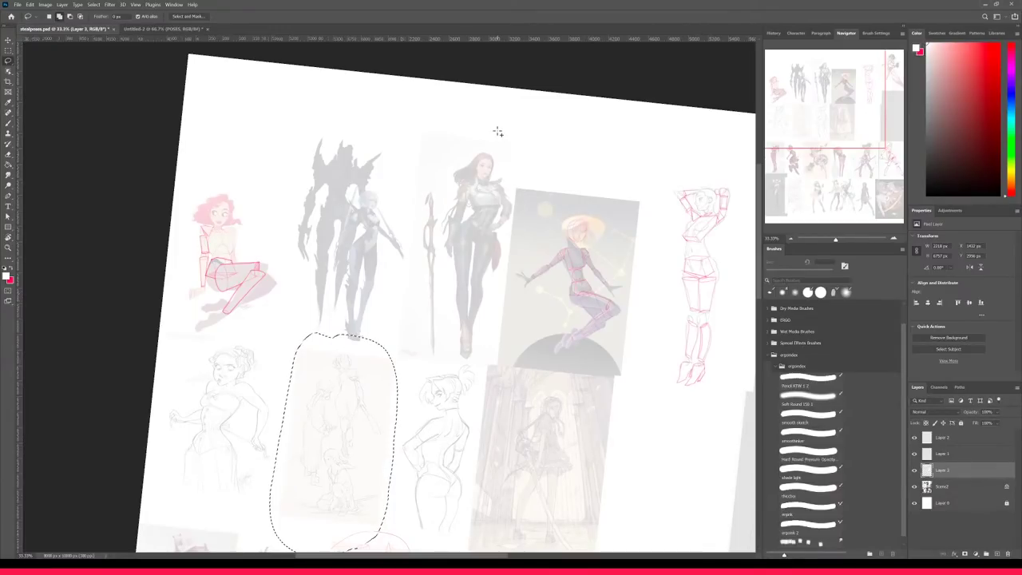
mouse_move(496, 129)
mouse_down()
mouse_move(441, 171)
mouse_move(421, 237)
mouse_up()
mouse_move(470, 124)
mouse_down()
mouse_move(413, 317)
mouse_move(459, 370)
mouse_move(515, 311)
mouse_move(527, 174)
mouse_move(473, 125)
mouse_up()
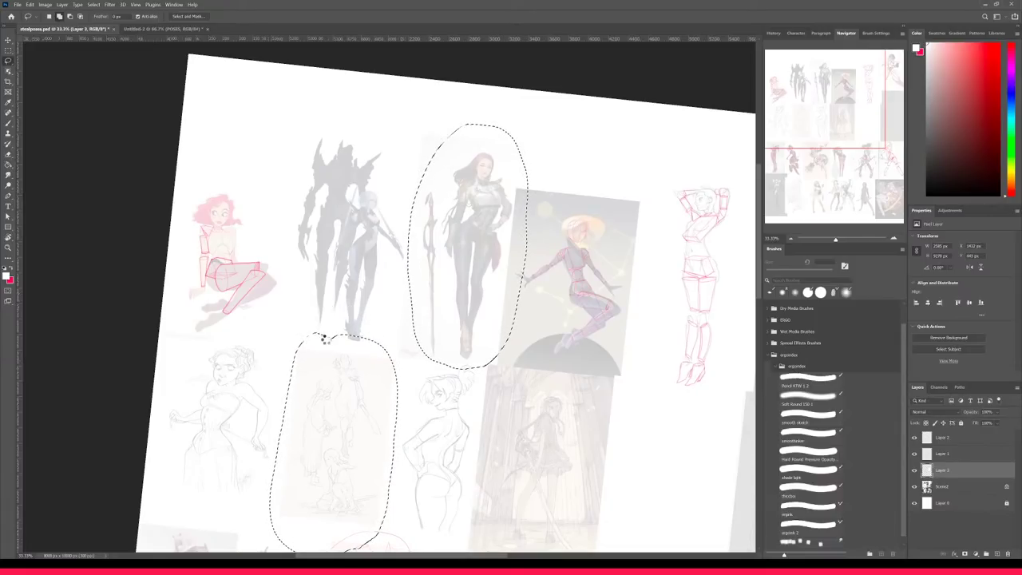
key(Delete)
key(ctrl+d)
- Toggle Layer 1's visibility off and on, and make Layer 2 the active drawing layer
key(b)
key(l)
mouse_move(353, 318)
mouse_down()
mouse_move(355, 339)
mouse_move(356, 317)
mouse_up()
drag(559, 489, 415, 191)
click(947, 455)
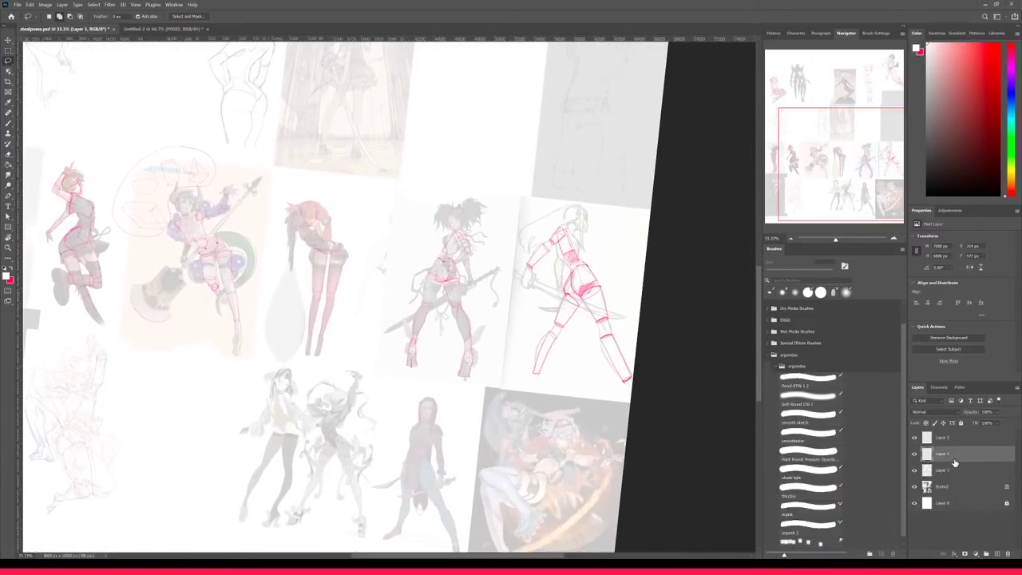
click(915, 455)
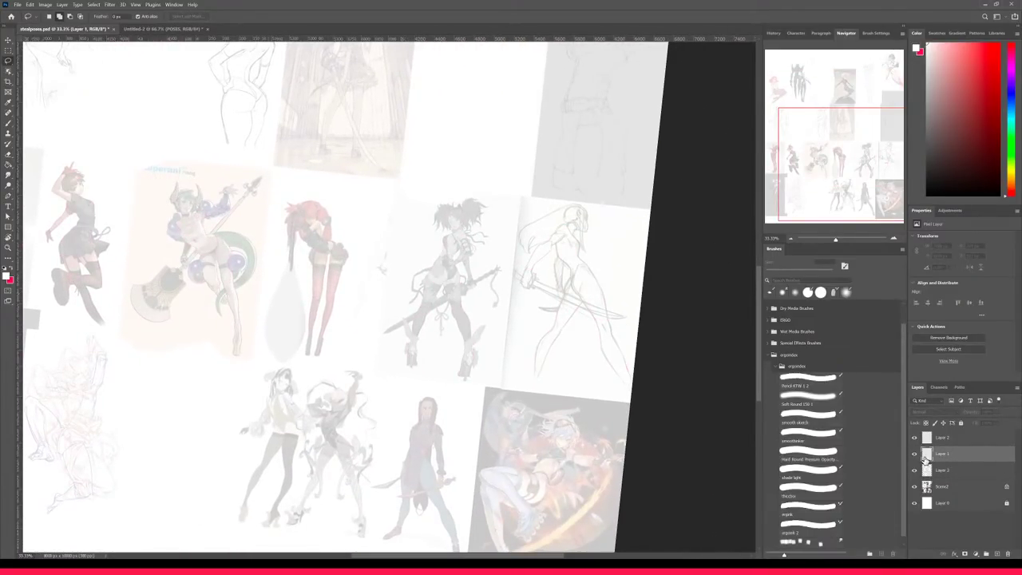
click(917, 454)
click(950, 438)
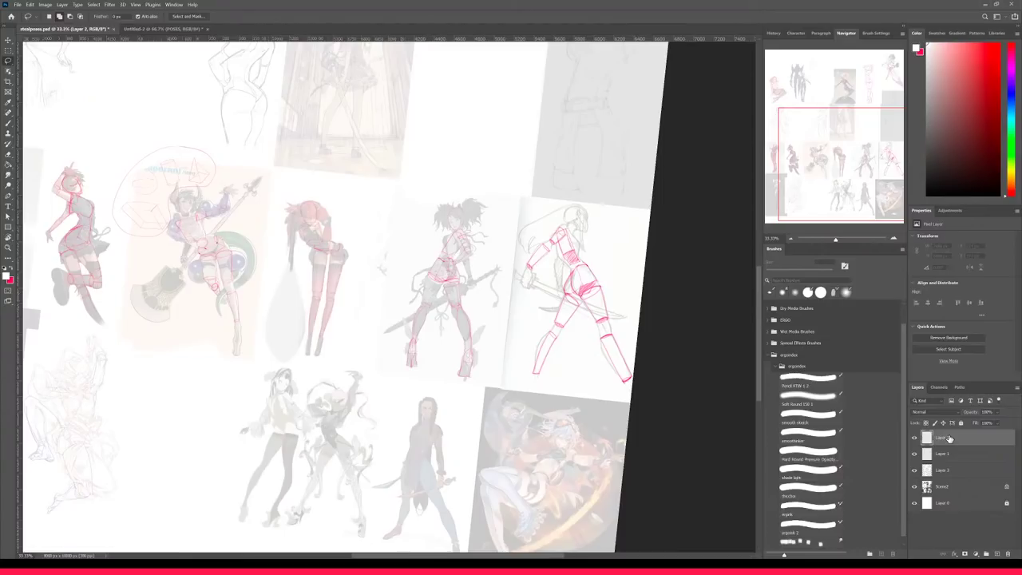
- Level the canvas rotation and look over the remaining references to find a pose with empty space beside it
key(ctrl+plus)
key(r)
drag(491, 447, 506, 401)
key(l)
drag(406, 434, 543, 303)
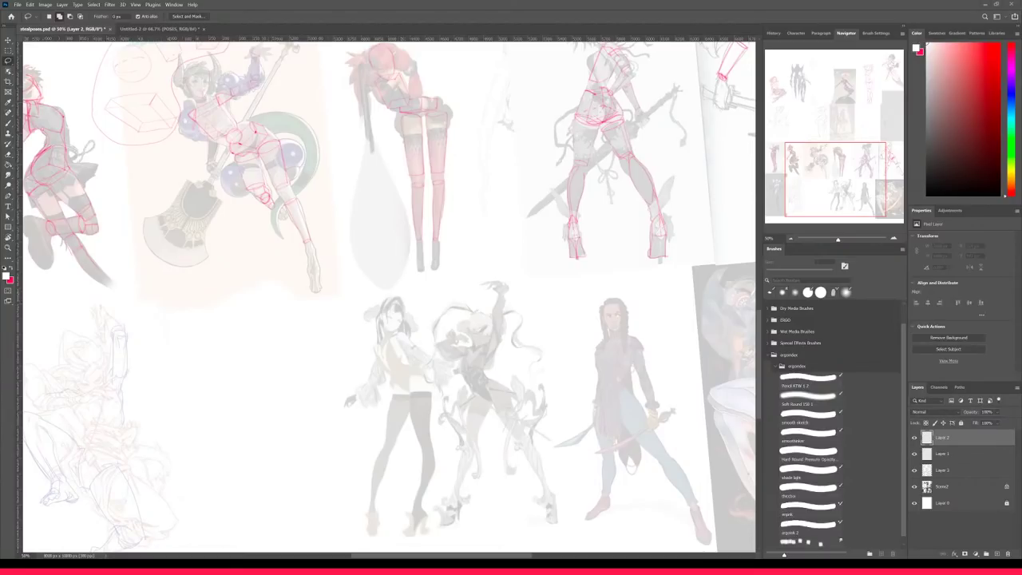
key(b)
drag(459, 394, 615, 362)
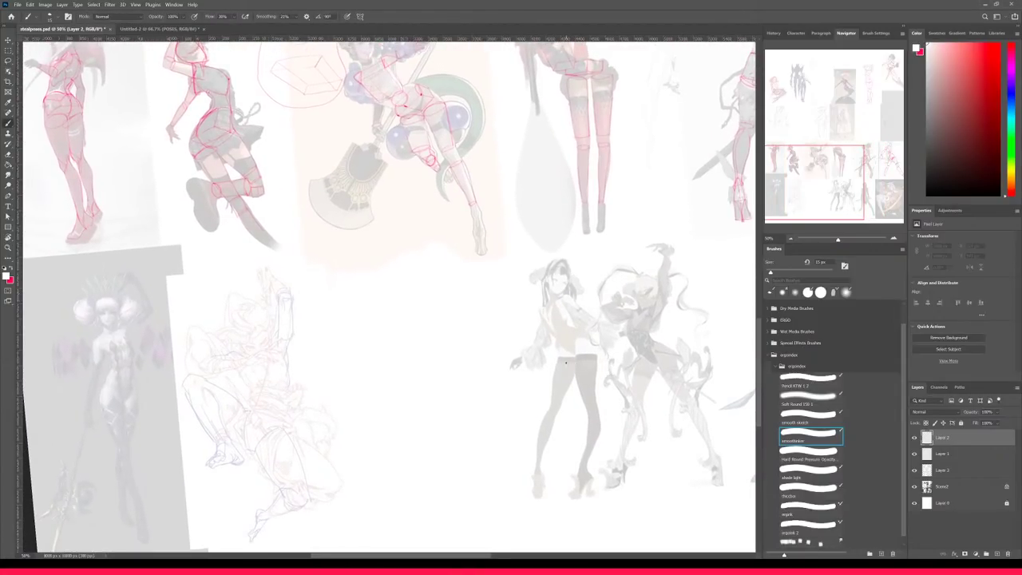
key(r)
mouse_move(502, 376)
mouse_down()
mouse_move(504, 390)
mouse_move(507, 382)
mouse_up()
key(b)
drag(460, 435, 535, 370)
drag(524, 300, 484, 471)
drag(559, 280, 517, 473)
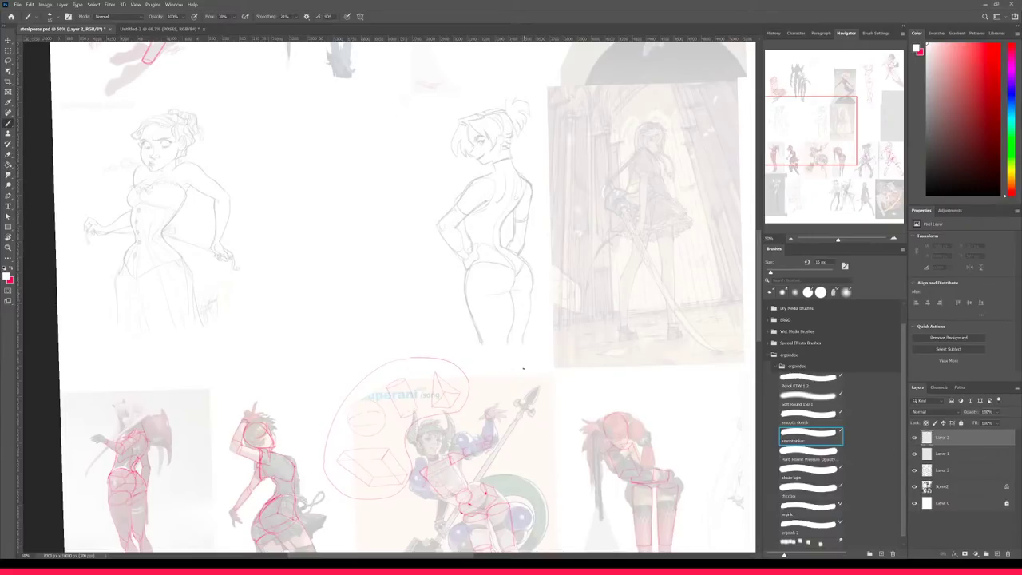
drag(497, 383, 555, 381)
drag(612, 422, 392, 397)
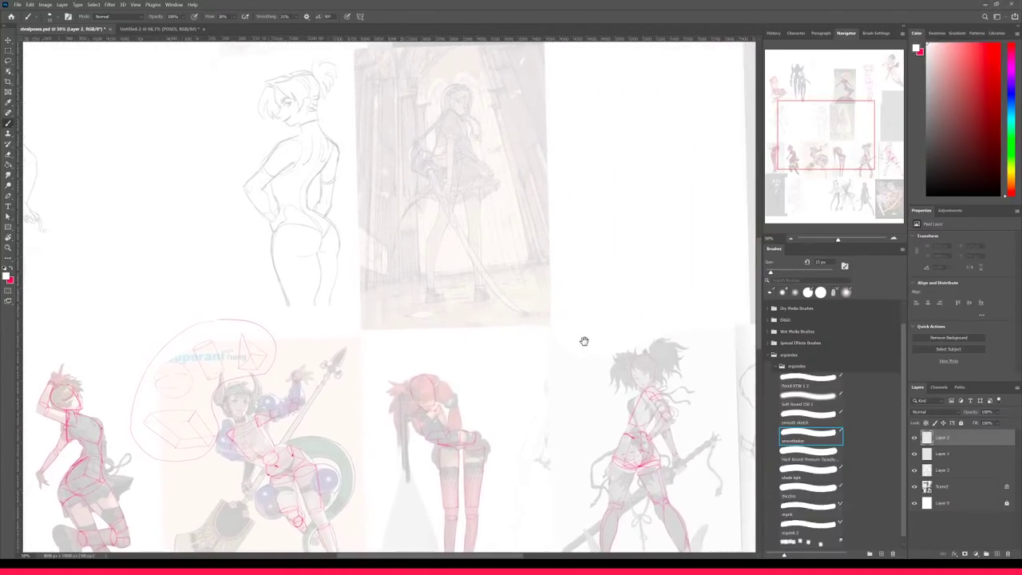
drag(602, 333, 456, 433)
- Switch the foreground color back to red and sketch a tilted torso box and pelvis box beside the swordswoman drawing
key(ctrl+plus)
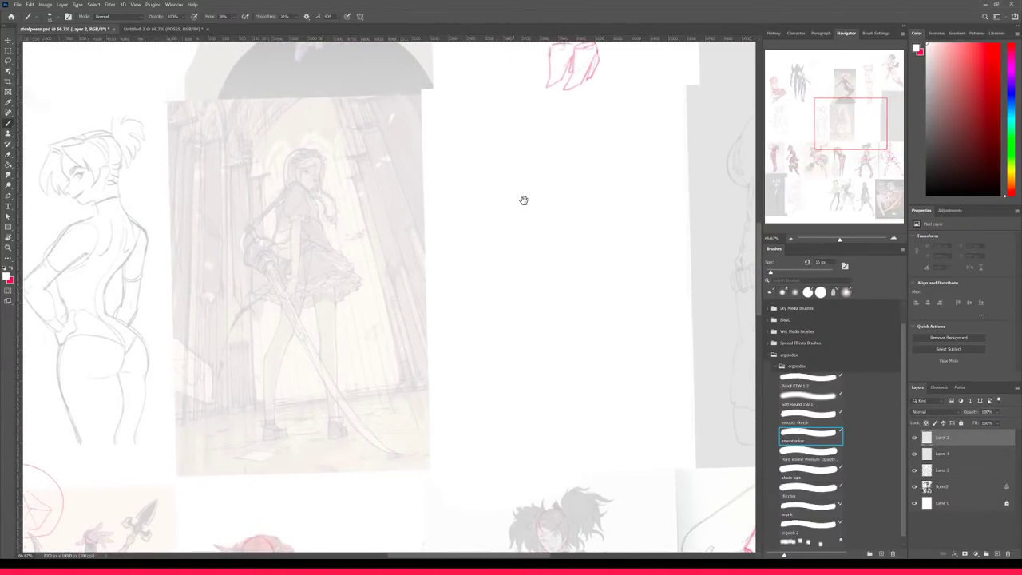
drag(513, 180, 508, 170)
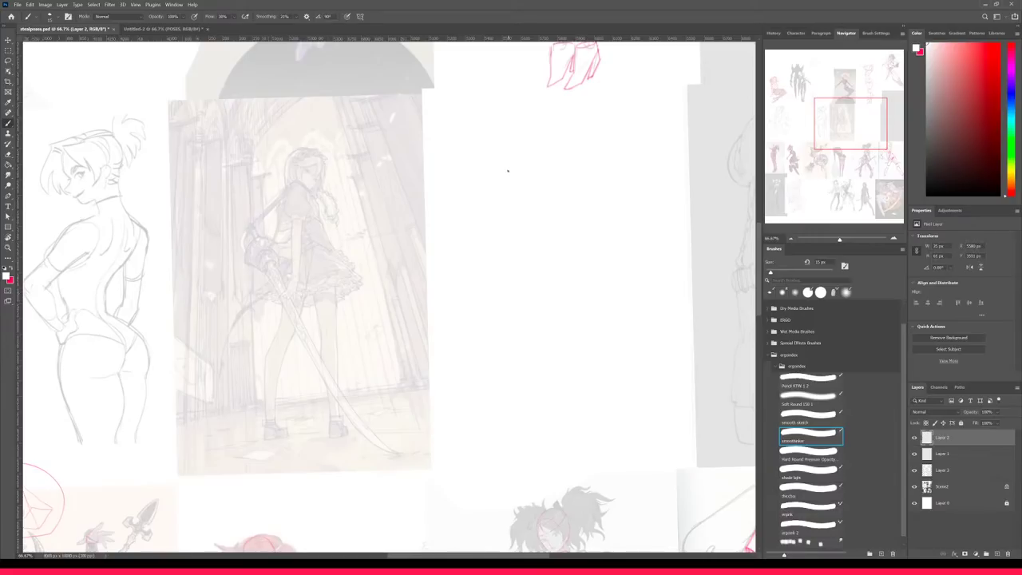
click(10, 269)
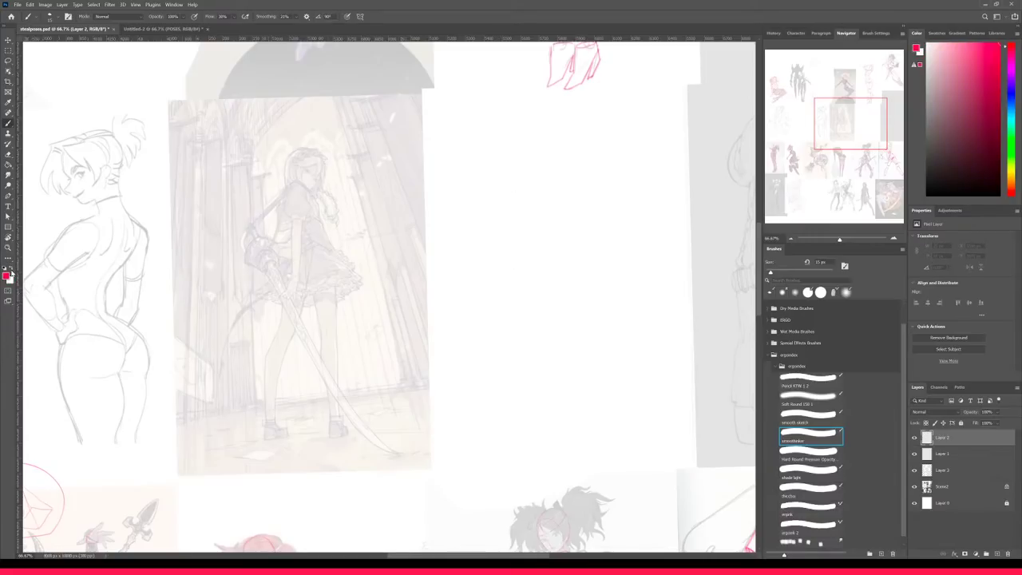
key(ctrl+z)
mouse_move(505, 153)
mouse_down()
mouse_move(501, 170)
mouse_move(517, 165)
mouse_up()
drag(509, 176, 524, 209)
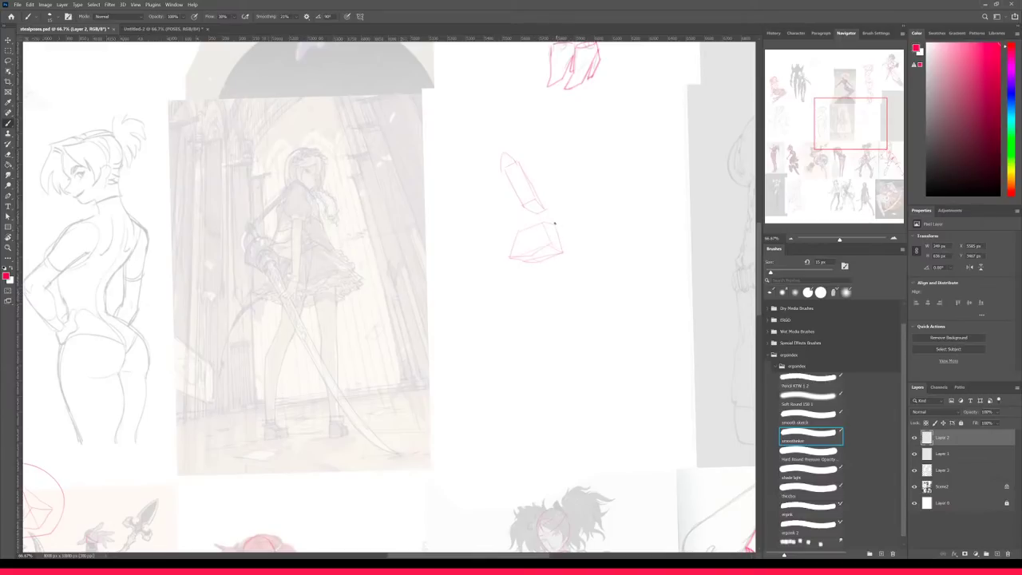
- Lasso the pelvis box, scale it up to about 105%, and deselect it
key(l)
mouse_move(519, 214)
mouse_down()
mouse_move(500, 246)
mouse_move(570, 254)
mouse_move(539, 218)
mouse_up()
key(ctrl+t)
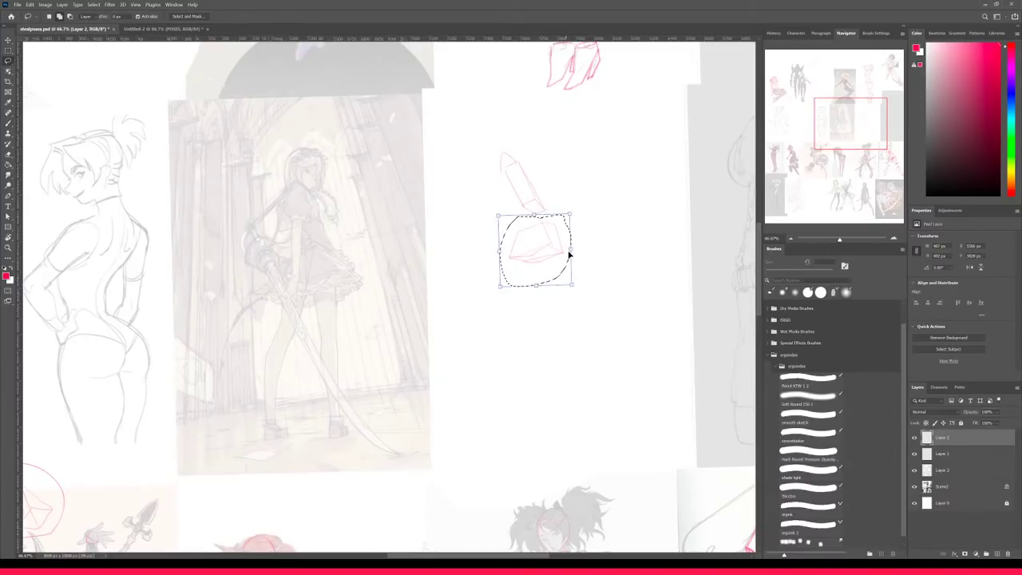
drag(575, 285, 575, 288)
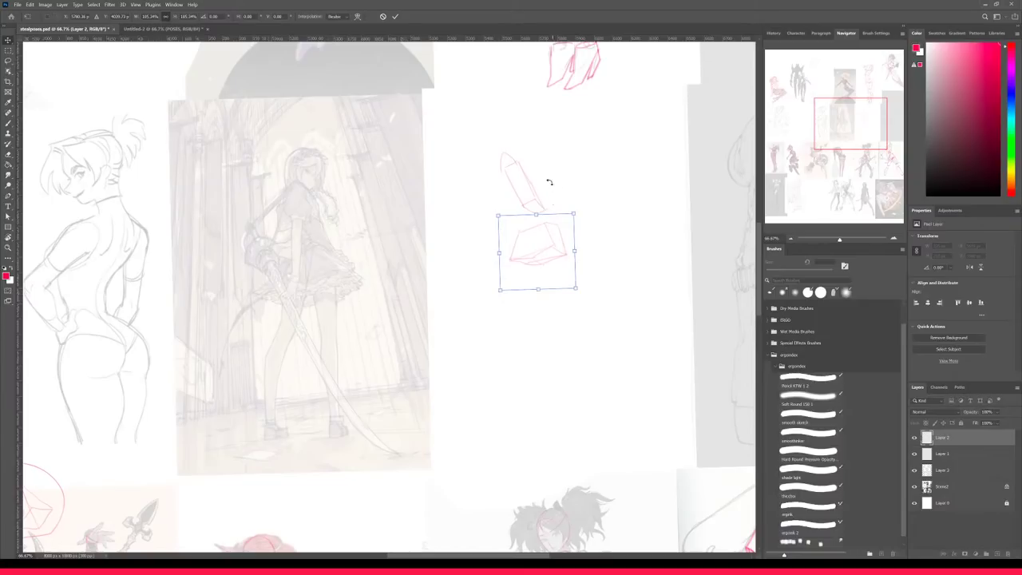
key(Return)
key(v)
key(ctrl+d)
- Retouch the pelvis box's upper edge with a 20 px brush and draw a waist line connecting it to the torso
key(b)
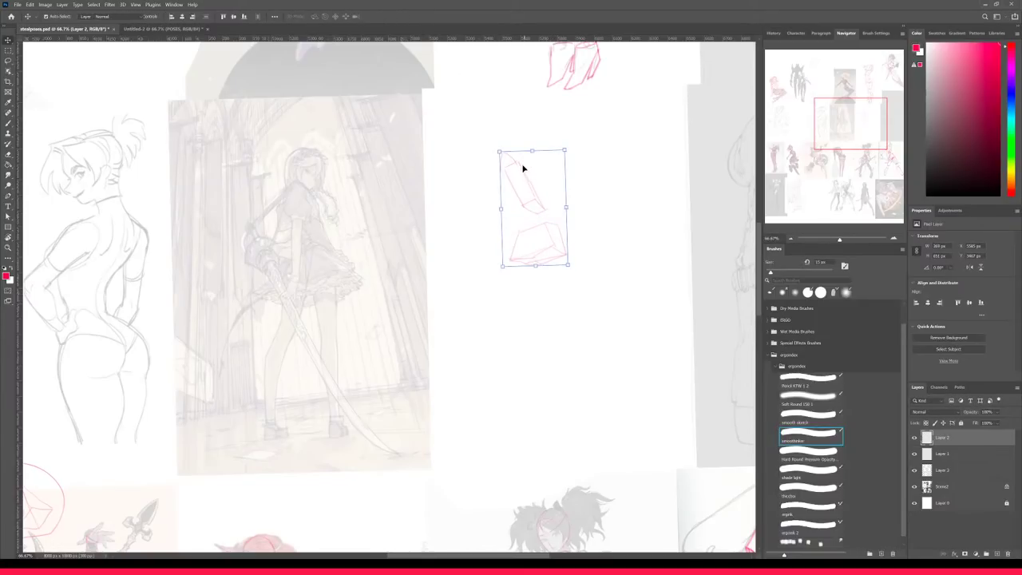
key(b)
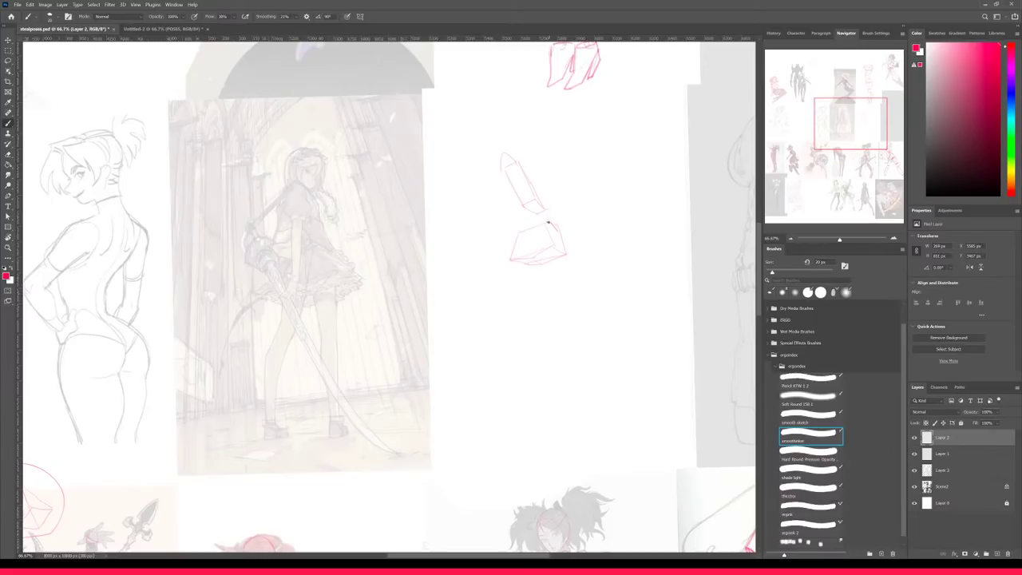
key(e)
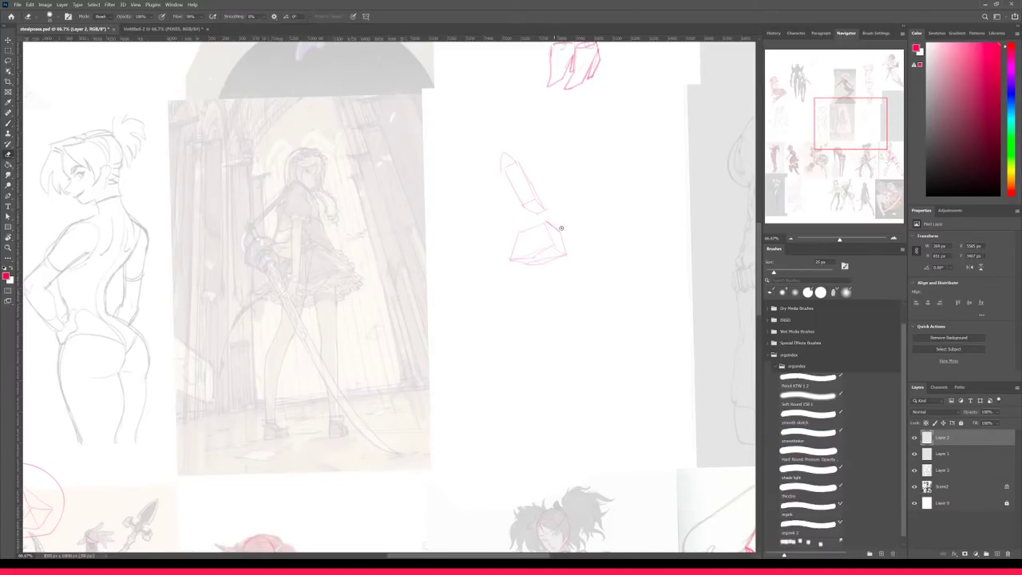
key(b)
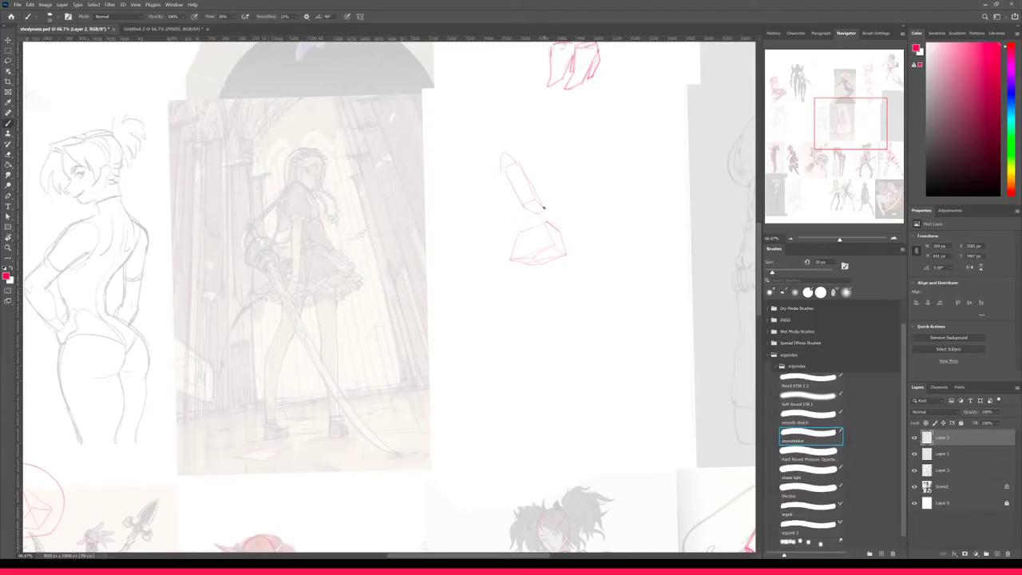
drag(546, 211, 561, 229)
key(ctrl+z)
drag(546, 210, 558, 231)
- Draw the opposite waist contour down from the torso box and around the side of the pelvis
drag(508, 177, 525, 226)
drag(525, 221, 532, 218)
drag(508, 242, 510, 258)
- Sketch both thighs as tapered cylinders spreading down from the pelvis box
drag(535, 275, 518, 316)
drag(567, 252, 576, 297)
key(ctrl+z)
drag(567, 253, 575, 313)
- Sketch both shins as curved tapered cylinders below the knees, redrawing the strokes that miss
drag(494, 331, 510, 334)
key(ctrl+z)
key(])
drag(482, 408, 489, 410)
mouse_move(496, 331)
mouse_down()
mouse_move(486, 338)
mouse_move(483, 400)
mouse_up()
key(ctrl+z)
key(bracketleft)
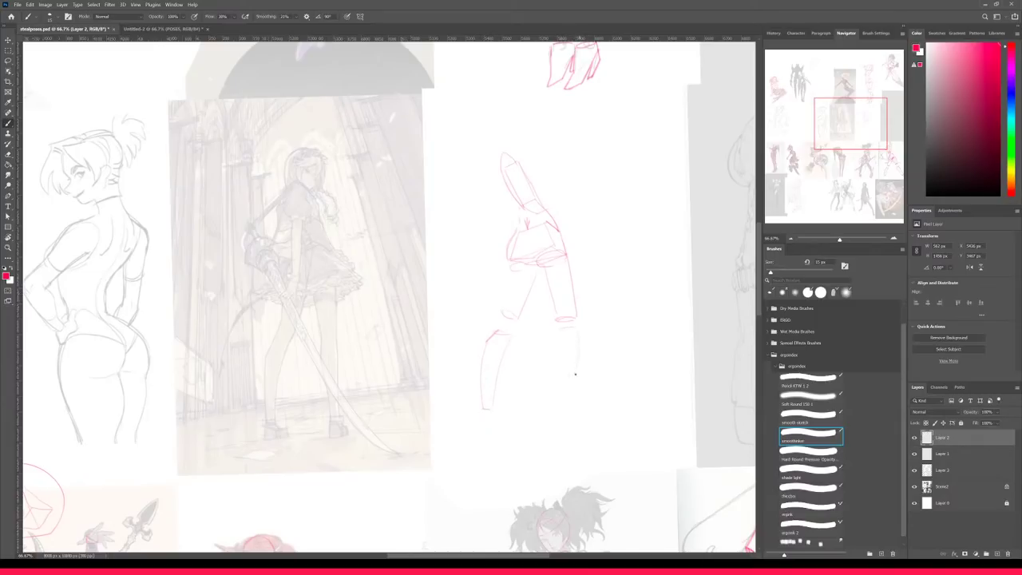
mouse_move(556, 336)
mouse_down()
mouse_move(566, 415)
mouse_move(558, 368)
mouse_move(559, 407)
mouse_up()
key(ctrl+z)
drag(563, 411, 570, 407)
key(ctrl+z)
- Draw simple wedge-shaped feet at the ends of both shins
drag(483, 412, 479, 415)
drag(477, 427, 499, 425)
mouse_move(561, 407)
mouse_down()
mouse_move(556, 423)
mouse_move(569, 429)
mouse_up()
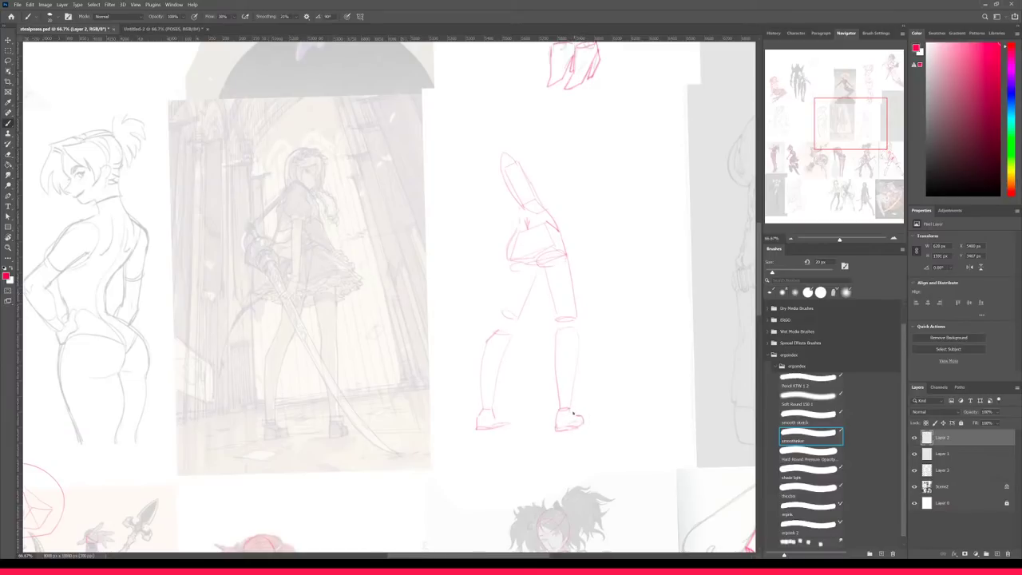
- Finish the ankle of the bent leg, then enlarge both feet and reposition them at the ends of the shins
mouse_move(493, 415)
mouse_down()
mouse_move(469, 420)
mouse_move(496, 453)
mouse_move(599, 419)
mouse_move(586, 406)
mouse_move(501, 406)
mouse_up()
key(l)
key(ctrl+t)
drag(603, 454, 628, 474)
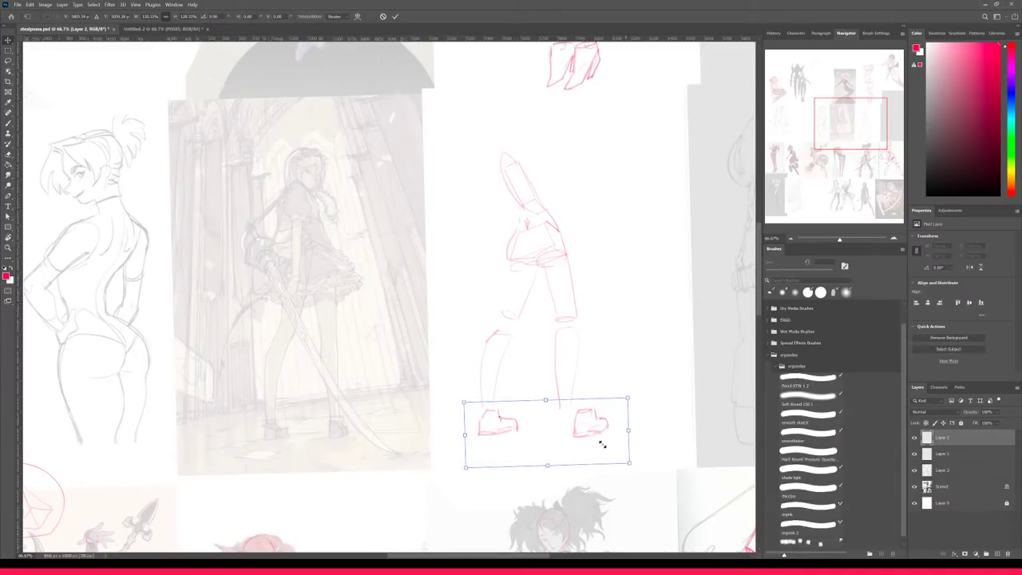
drag(591, 433, 589, 434)
click(397, 16)
mouse_move(582, 402)
mouse_down()
mouse_move(612, 395)
mouse_move(588, 399)
mouse_up()
key(v)
key(ctrl+d)
key(ctrl+t)
key(Escape)
- Reinforce the upper edge of the pelvis box where it meets the waist, undoing the strokes that miss
key(b)
key(bracketright)
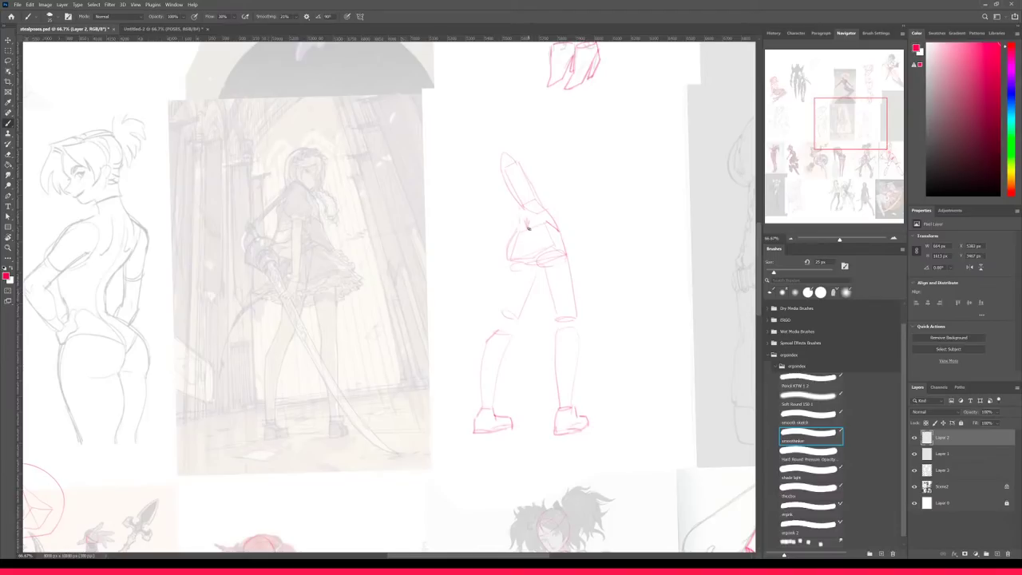
drag(540, 225, 560, 230)
key(ctrl+z)
key(bracketleft)
mouse_move(523, 229)
mouse_down()
mouse_move(533, 244)
mouse_move(549, 220)
mouse_up()
key(ctrl+z)
key(ctrl+z)
drag(521, 223, 528, 235)
drag(535, 256, 562, 256)
key(ctrl+z)
key(l)
mouse_move(559, 323)
mouse_down()
mouse_move(595, 424)
mouse_move(582, 324)
mouse_up()
key(v)
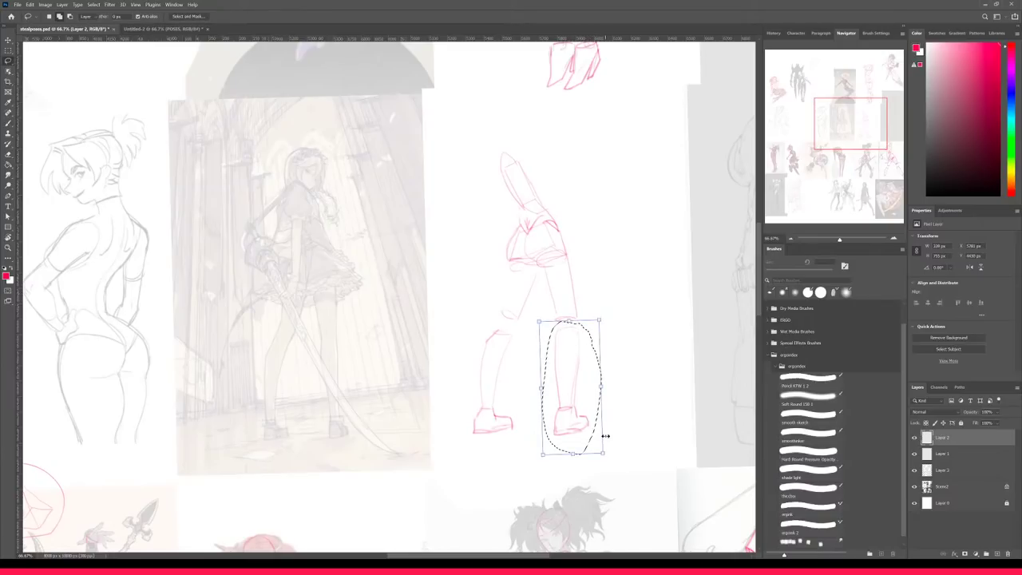
key(ctrl+d)
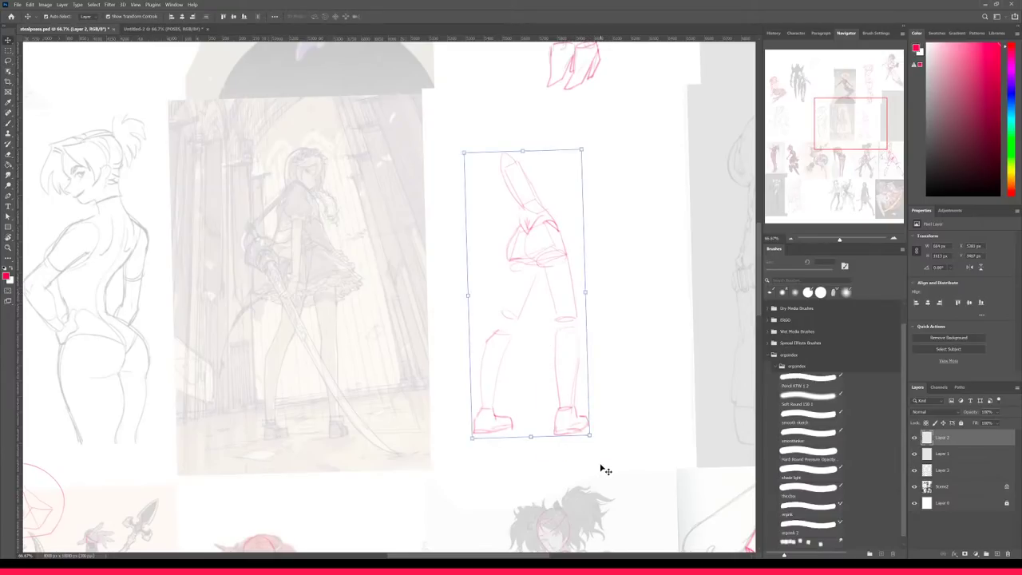
- Redraw the contours of both thighs from the pelvis down to the knees with firmer strokes
key(b)
key(b)
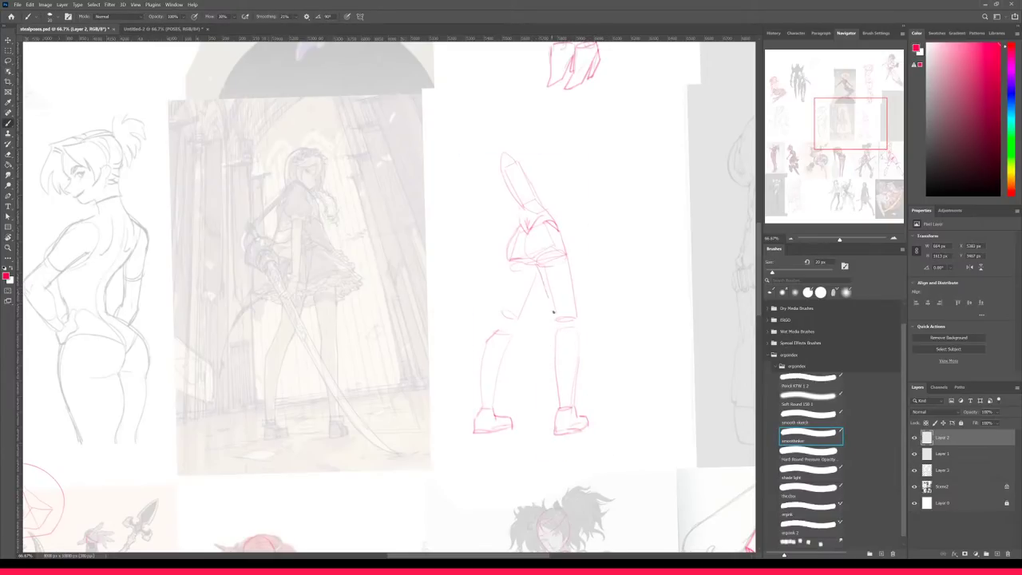
drag(537, 262, 556, 317)
drag(512, 266, 501, 314)
drag(564, 254, 565, 320)
key(ctrl+z)
- Select the pelvis box and adjust its position between the waist and the thighs
key(l)
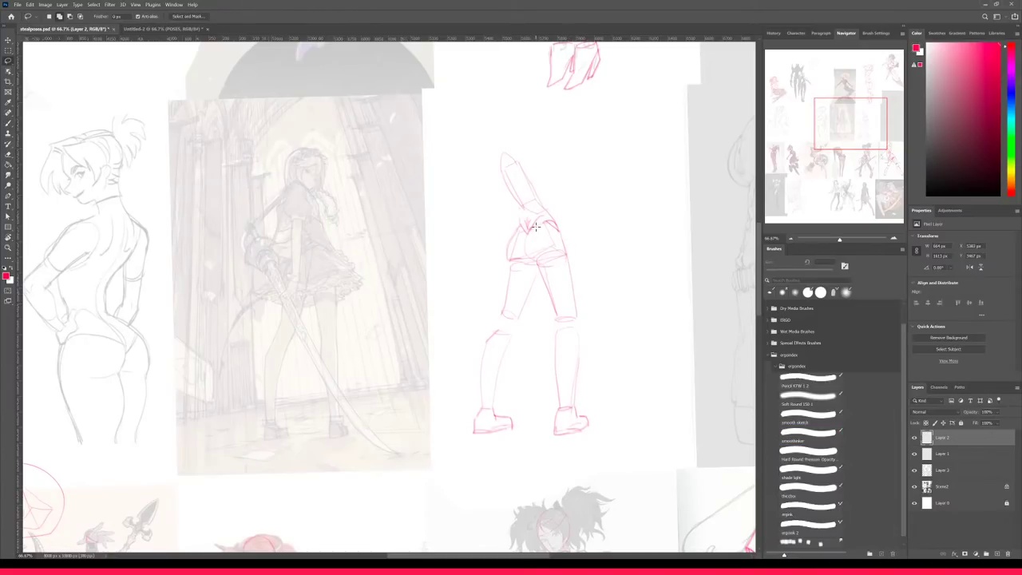
mouse_move(528, 219)
mouse_down()
mouse_move(506, 234)
mouse_move(511, 266)
mouse_move(543, 268)
mouse_move(539, 258)
mouse_move(568, 231)
mouse_move(554, 214)
mouse_move(559, 224)
mouse_up()
key(v)
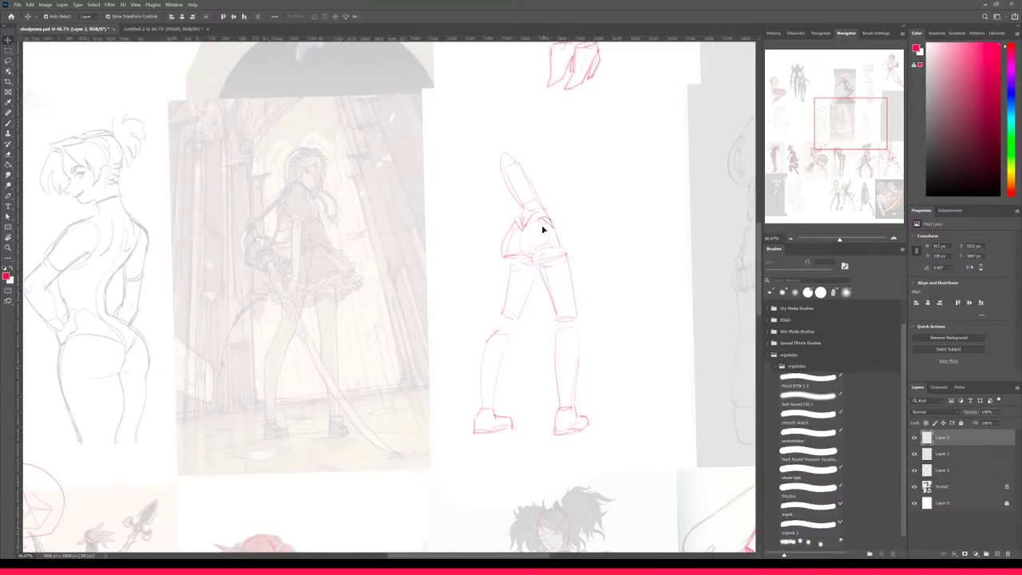
mouse_move(548, 230)
mouse_down()
mouse_move(548, 211)
mouse_move(552, 250)
mouse_move(559, 231)
mouse_up()
key(ctrl+d)
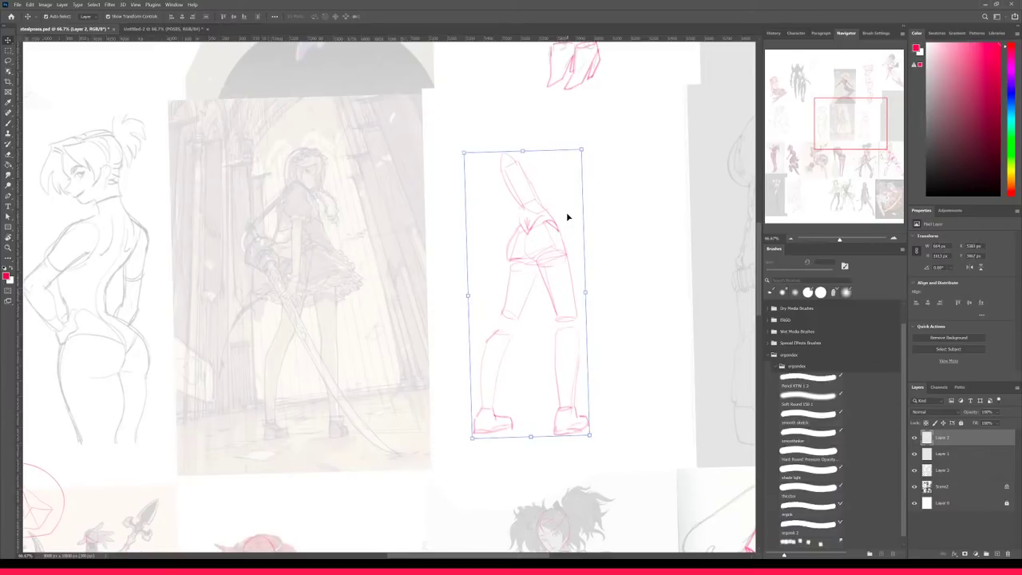
- Mark the corner and tilted planes of the pelvis over the skirt in the swordswoman reference
key(b)
mouse_move(316, 240)
mouse_down()
mouse_move(336, 254)
mouse_move(322, 258)
mouse_up()
key(ctrl+z)
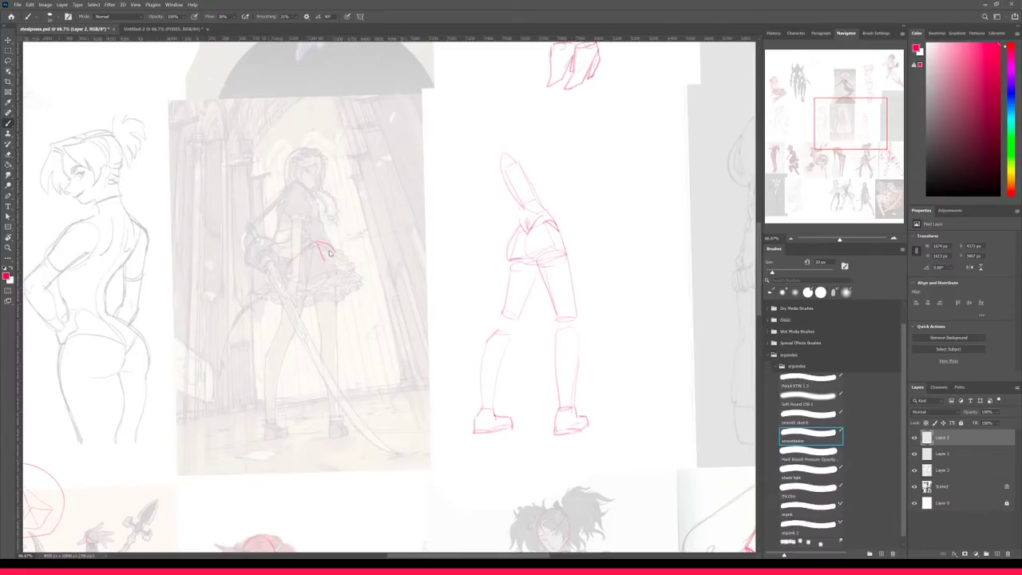
mouse_move(326, 245)
mouse_down()
mouse_move(332, 273)
mouse_move(279, 286)
mouse_up()
- Redraw the mannequin's pelvis as a tilted box with firm front, side and lower edges
drag(517, 253, 548, 239)
key(ctrl+z)
key(ctrl+z)
key(ctrl+z)
key(ctrl+shift+z)
key(ctrl+shift+z)
key(l)
key(b)
drag(511, 256, 561, 248)
key(ctrl+z)
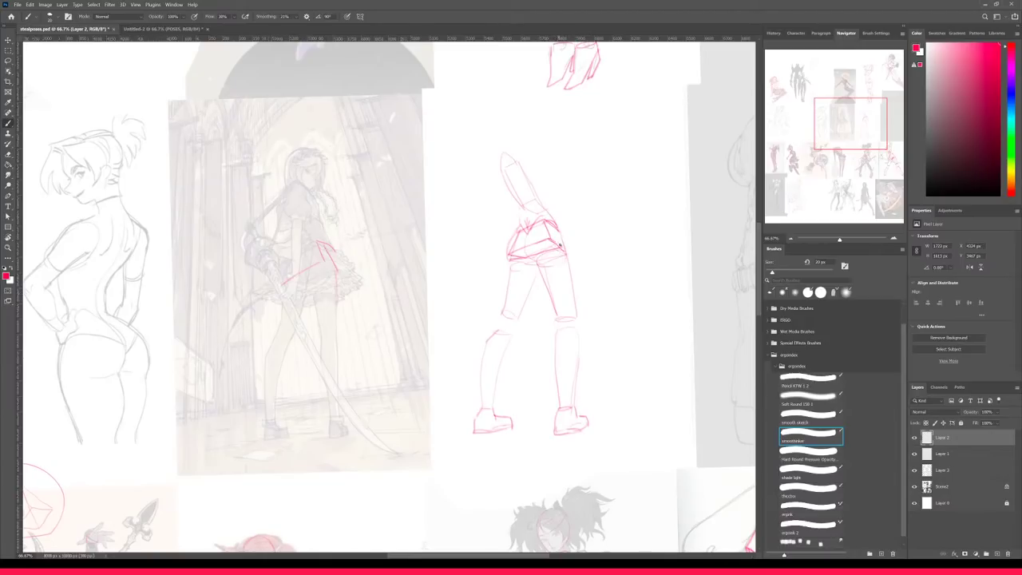
mouse_move(519, 230)
mouse_down()
mouse_move(541, 218)
mouse_move(558, 229)
mouse_up()
- Scale both legs down to about 88% and shift them back under the pelvis box
key(l)
mouse_move(511, 257)
mouse_down()
mouse_move(465, 350)
mouse_move(463, 434)
mouse_move(490, 468)
mouse_move(556, 471)
mouse_move(610, 433)
mouse_move(607, 316)
mouse_move(570, 253)
mouse_move(523, 252)
mouse_up()
key(v)
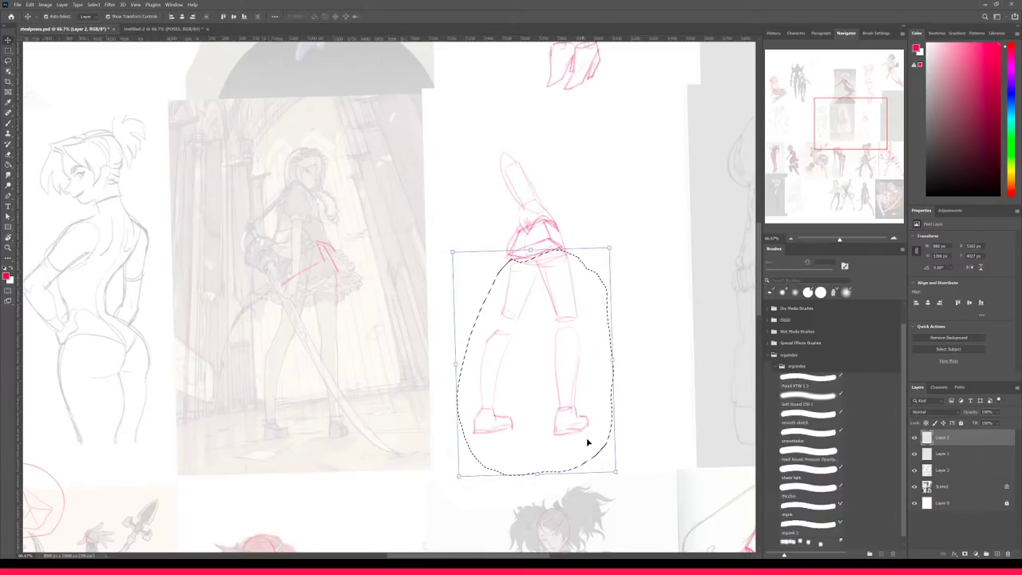
drag(615, 473, 596, 449)
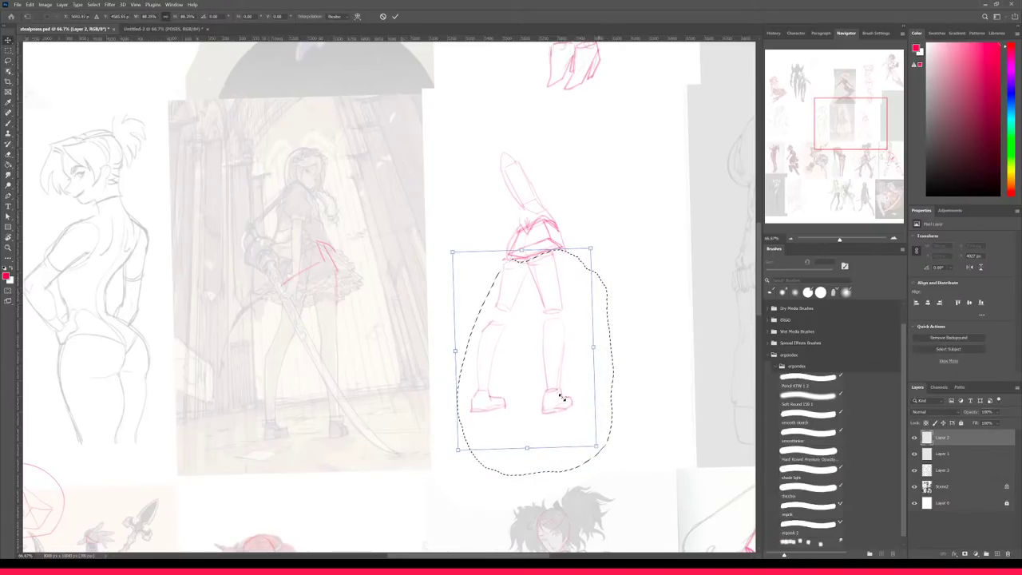
mouse_move(564, 306)
mouse_down()
mouse_move(570, 312)
mouse_move(574, 301)
mouse_up()
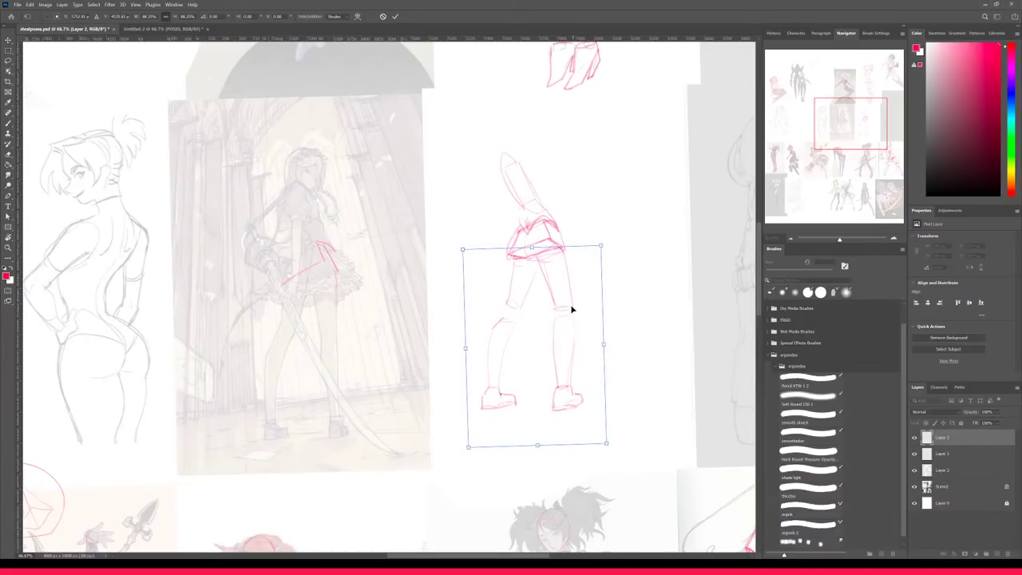
click(395, 17)
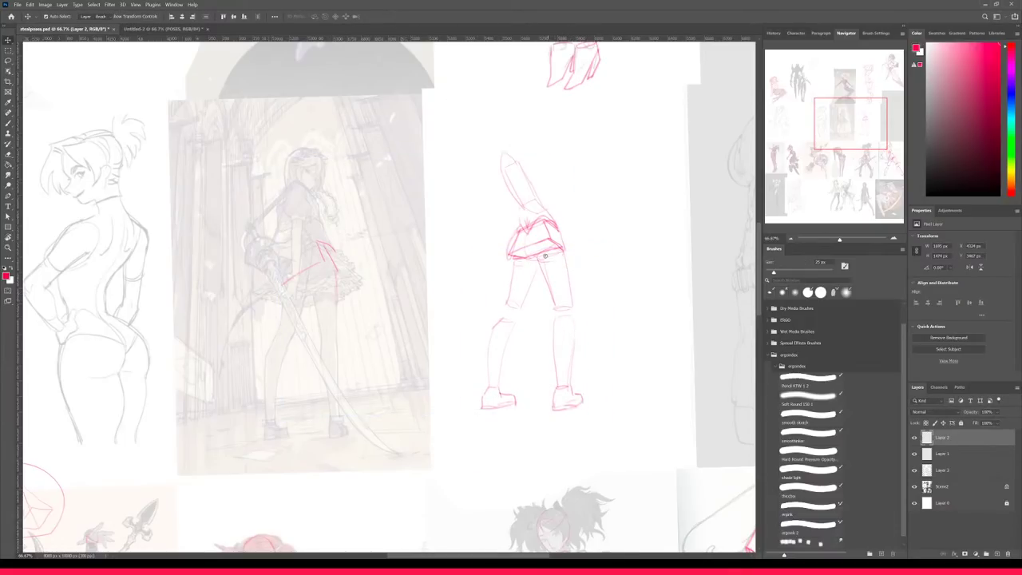
- Redraw the straight leg's thigh with firm inner and outer contours down to the knee
key(b)
key(])
mouse_move(540, 261)
mouse_down()
mouse_move(551, 288)
mouse_move(556, 261)
mouse_move(567, 262)
mouse_move(548, 306)
mouse_up()
key(b)
drag(564, 256, 568, 311)
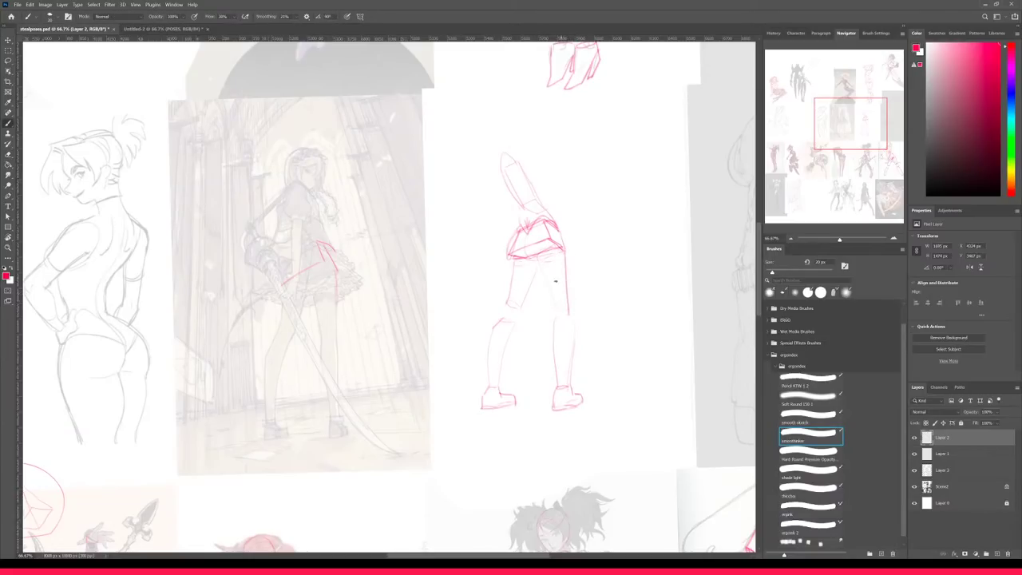
mouse_move(539, 254)
mouse_down()
mouse_move(564, 245)
mouse_move(539, 256)
mouse_move(559, 241)
mouse_move(565, 257)
mouse_move(533, 258)
mouse_move(554, 315)
mouse_up()
key(ctrl+z)
mouse_move(541, 261)
mouse_down()
mouse_move(555, 313)
mouse_move(569, 309)
mouse_up()
- Redraw the straight leg's outer shin contour down to the ankle and erase the stray line beside it
drag(504, 308, 522, 304)
key(ctrl+z)
key(ctrl+z)
drag(570, 313, 567, 388)
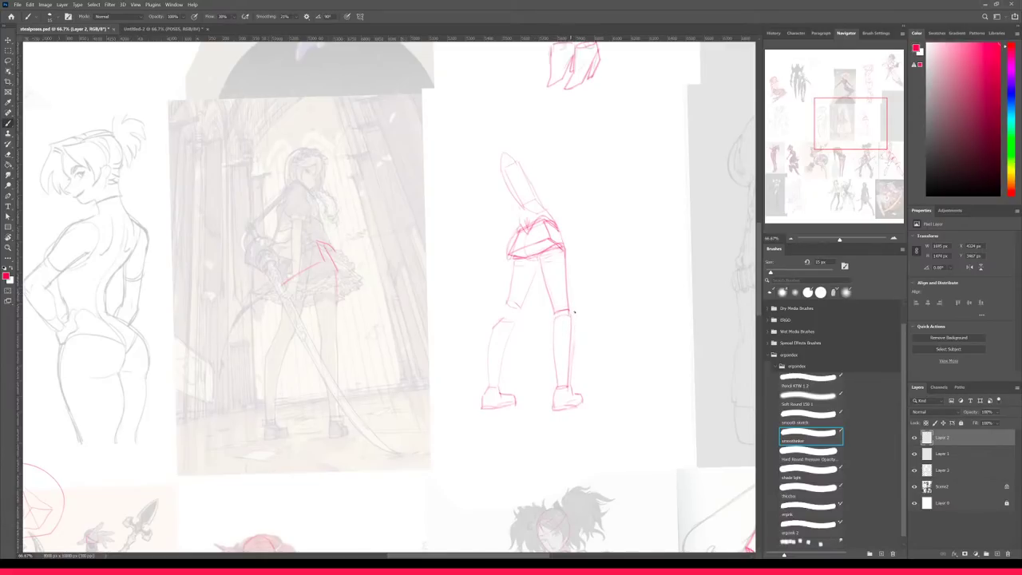
key(e)
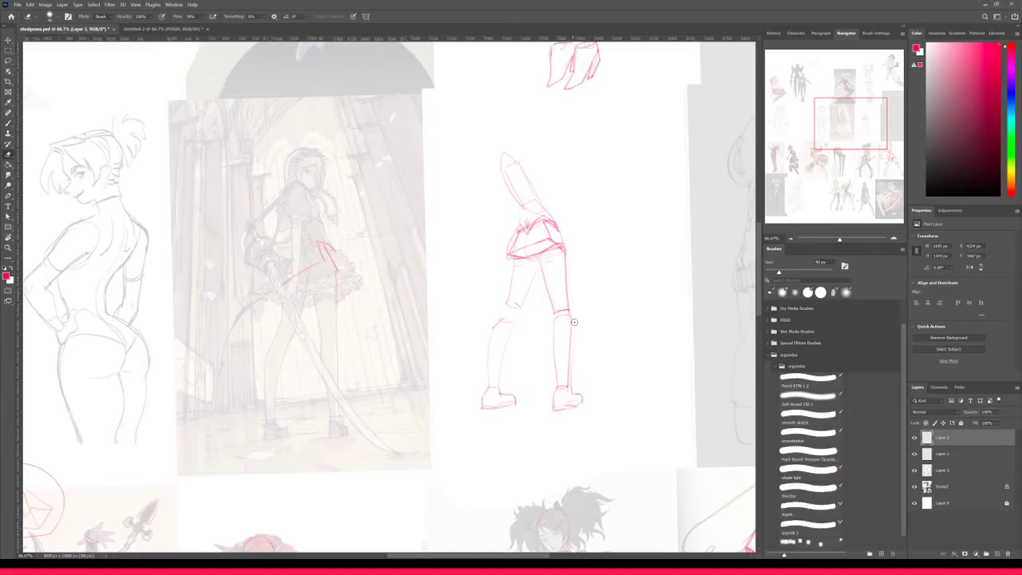
key(b)
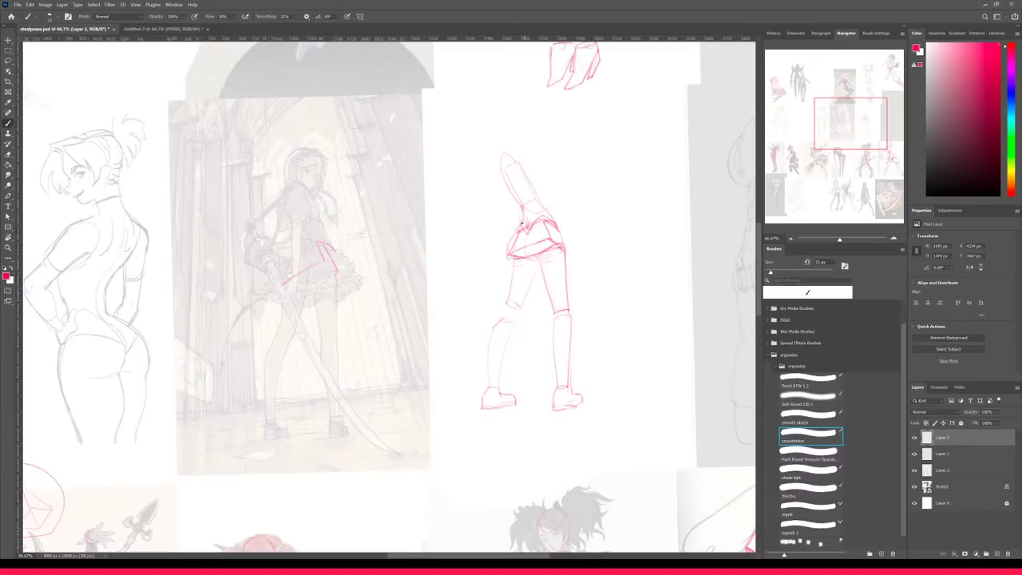
- Sketch the hanging near arm with its elbow joint and the curved sword sweeping diagonally past the straight leg's foot
drag(524, 184, 523, 273)
key(ctrl+z)
mouse_move(503, 163)
mouse_down()
mouse_move(527, 217)
mouse_move(519, 276)
mouse_up()
key(ctrl+z)
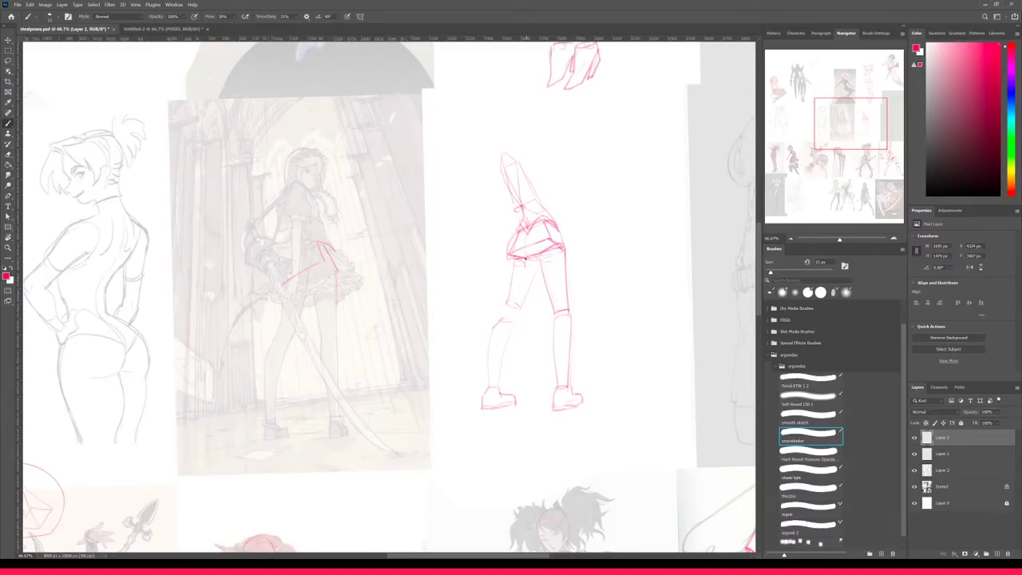
drag(515, 210, 517, 248)
drag(498, 188, 500, 206)
mouse_move(503, 276)
mouse_down()
mouse_move(529, 341)
mouse_move(602, 439)
mouse_up()
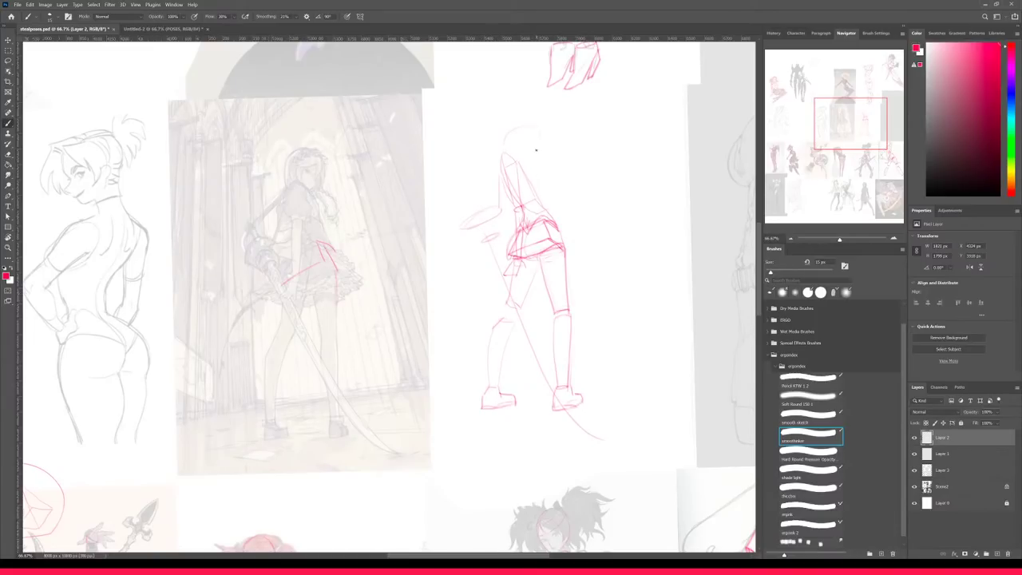
- Sketch the head above the shoulders with a rounded skull, a face contour and a tapering jaw
drag(531, 135, 534, 158)
scroll(542, 122, up, 3)
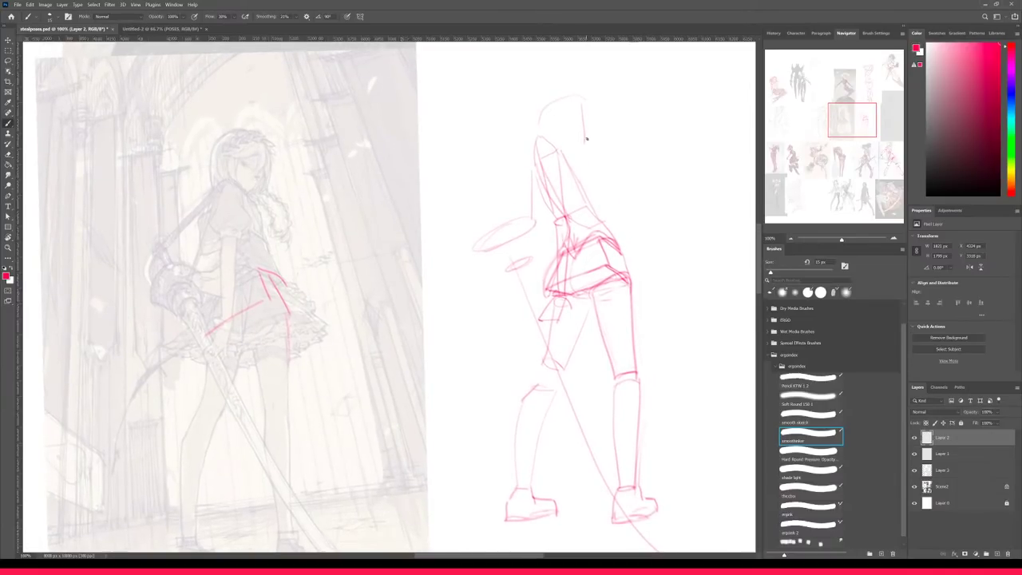
key(ctrl+z)
drag(592, 110, 591, 134)
key(e)
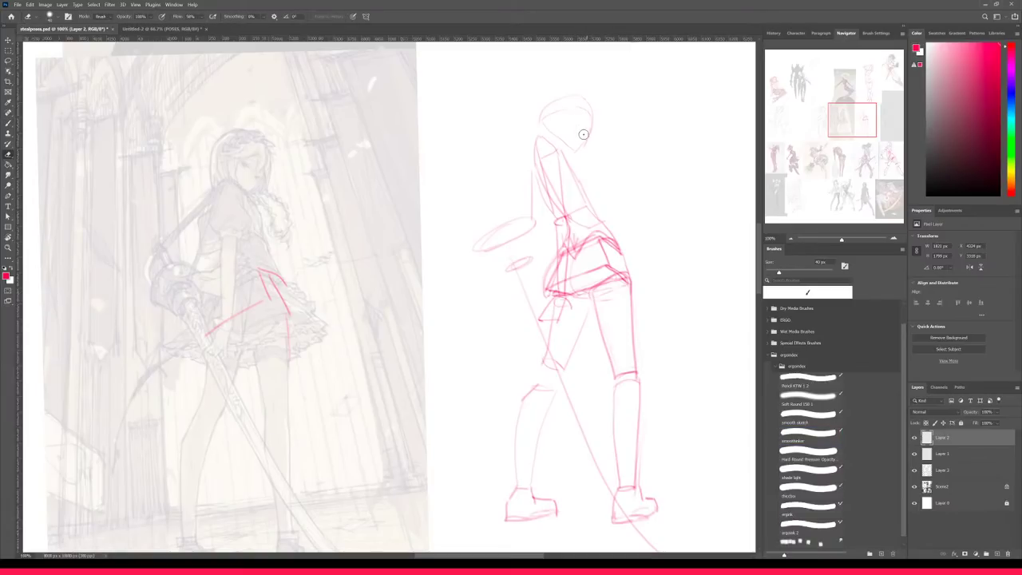
key(b)
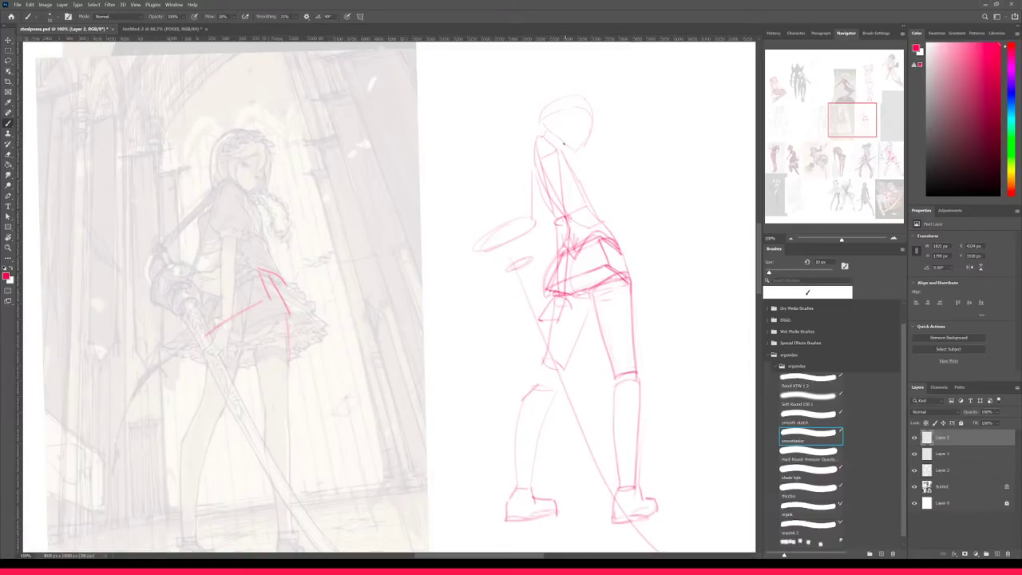
- Select the head and shift it slightly back over the shoulder
key(l)
mouse_move(568, 86)
mouse_down()
mouse_move(536, 124)
mouse_move(573, 149)
mouse_move(602, 143)
mouse_move(593, 88)
mouse_move(584, 116)
mouse_up()
key(v)
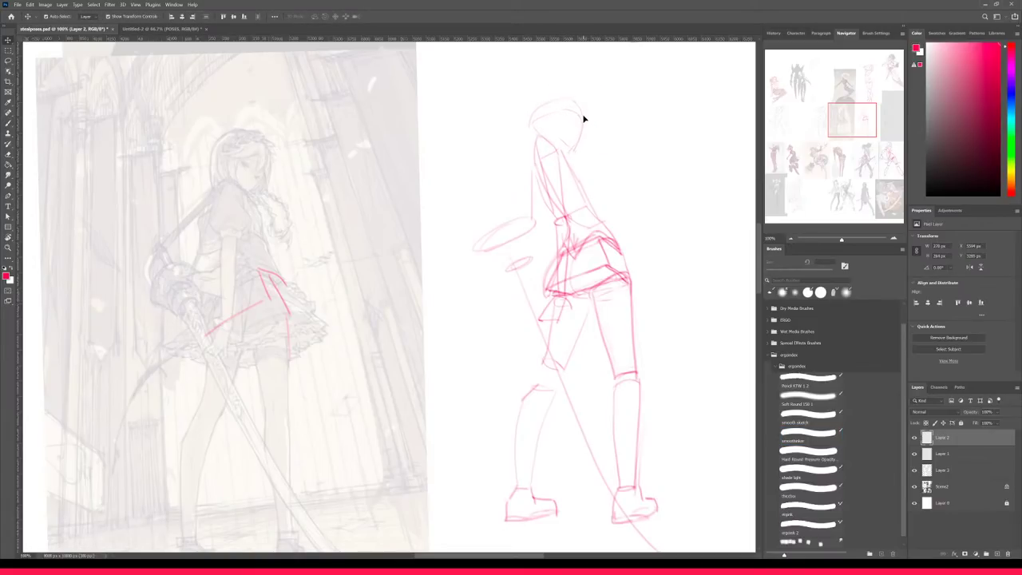
key(ctrl+d)
key(b)
drag(526, 120, 533, 184)
mouse_move(547, 116)
mouse_down()
mouse_move(577, 99)
mouse_move(584, 139)
mouse_up()
key(ctrl+z)
key(ctrl+z)
key(ctrl+z)
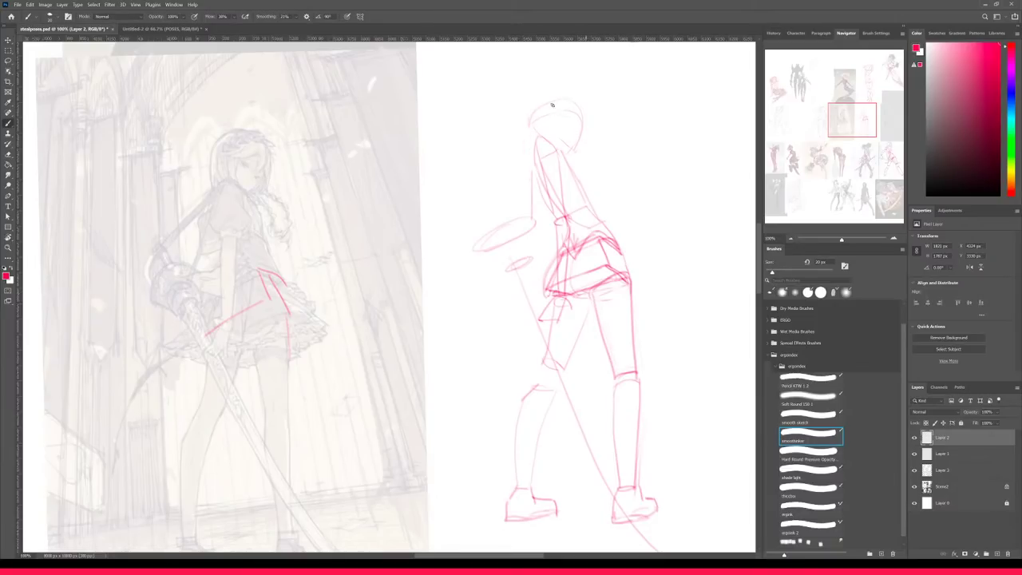
- Add round bun shapes on the head and long sweeping curves flowing down both sides of the figure
drag(523, 80, 533, 135)
key(ctrl+z)
mouse_move(524, 92)
mouse_down()
mouse_move(594, 113)
mouse_move(592, 125)
mouse_move(569, 96)
mouse_up()
key(ctrl+z)
key(ctrl+z)
mouse_move(529, 136)
mouse_down()
mouse_move(474, 214)
mouse_move(545, 130)
mouse_move(531, 180)
mouse_up()
mouse_move(582, 155)
mouse_down()
mouse_move(659, 176)
mouse_move(680, 194)
mouse_move(673, 322)
mouse_move(704, 336)
mouse_up()
drag(662, 305, 697, 338)
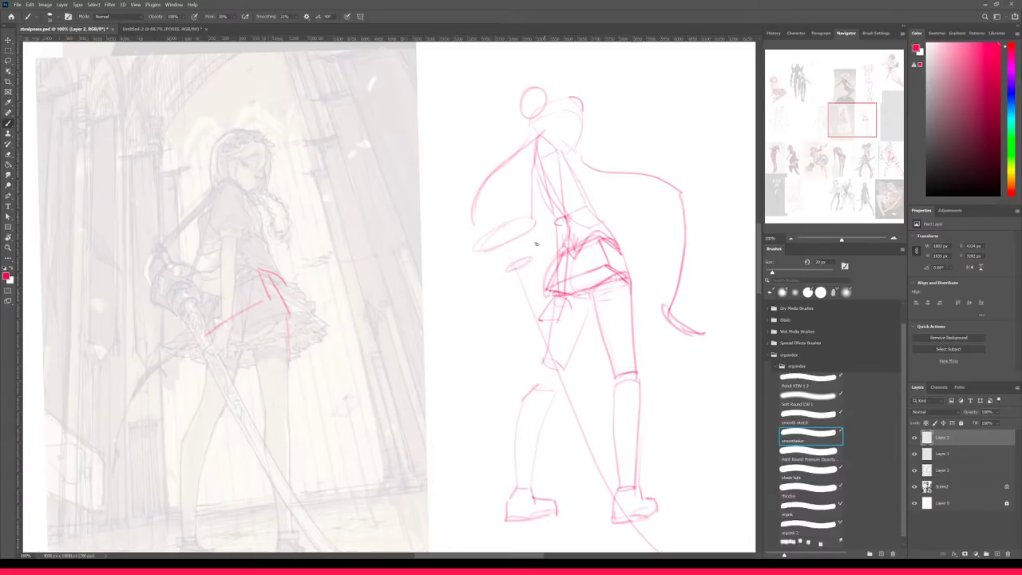
- Construct a huge tilted cylinder behind the head from two end ellipses joined by long straight edges
mouse_move(374, 152)
mouse_down()
mouse_move(411, 256)
mouse_move(421, 229)
mouse_up()
key(ctrl+z)
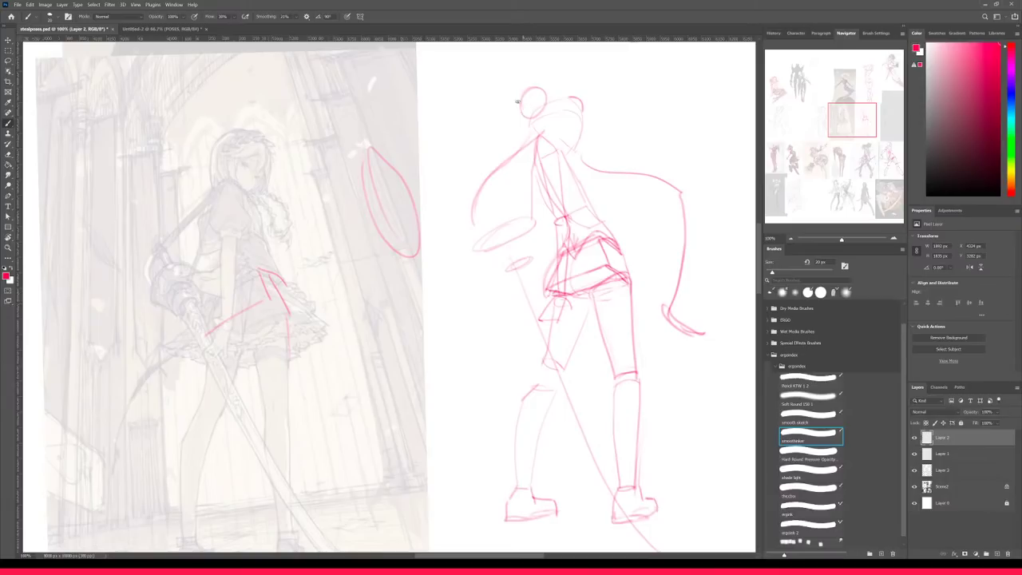
mouse_move(570, 70)
mouse_down()
mouse_move(583, 104)
mouse_move(616, 96)
mouse_move(575, 78)
mouse_move(578, 70)
mouse_move(611, 88)
mouse_move(634, 166)
mouse_up()
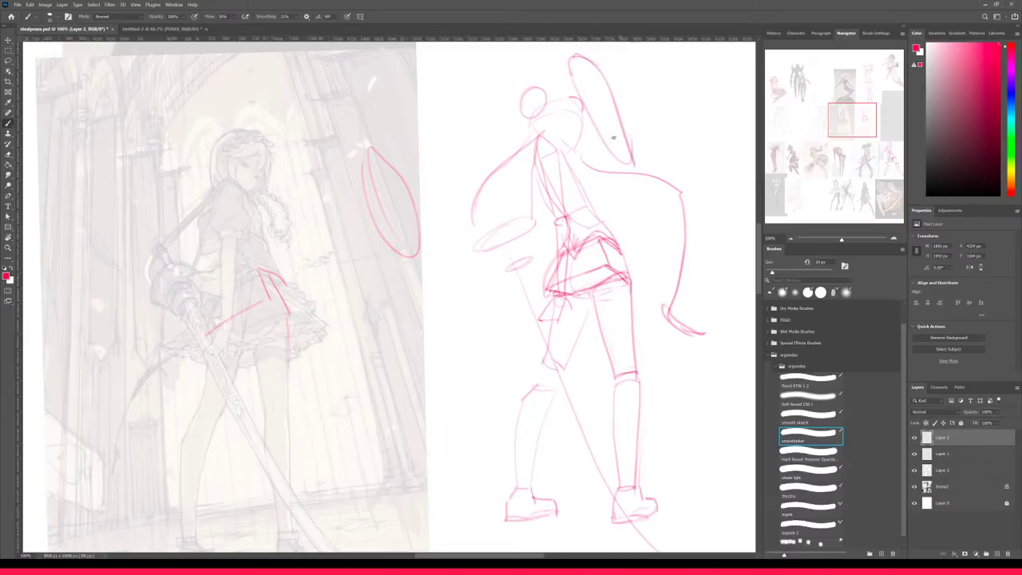
drag(362, 161, 561, 53)
drag(416, 260, 484, 231)
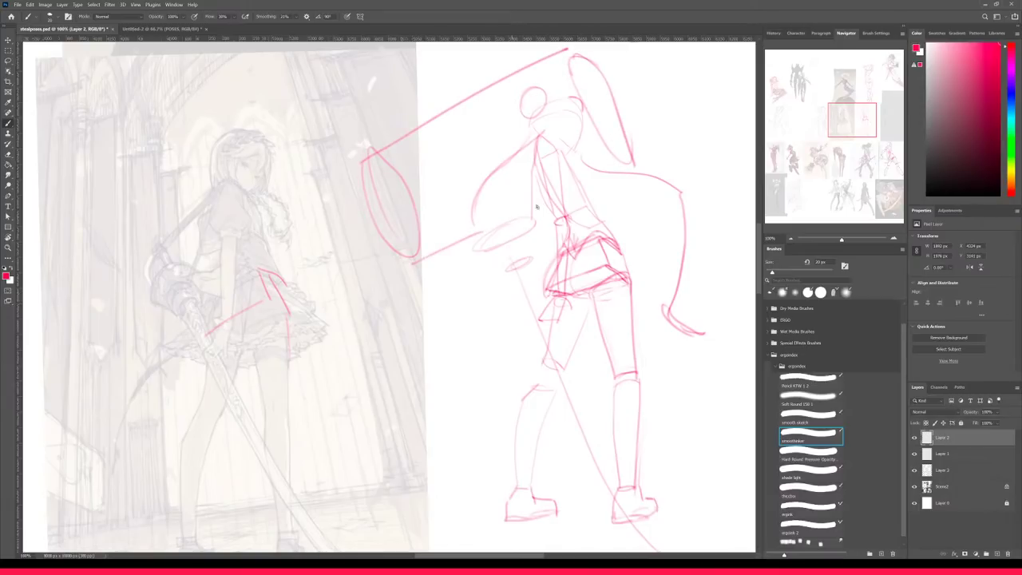
drag(589, 174, 630, 160)
- Draw two long parallel edges down from the ellipse beside the waist as a broad weapon, and refine the face contour
drag(481, 238, 613, 538)
drag(517, 211, 609, 444)
key(ctrl+minus)
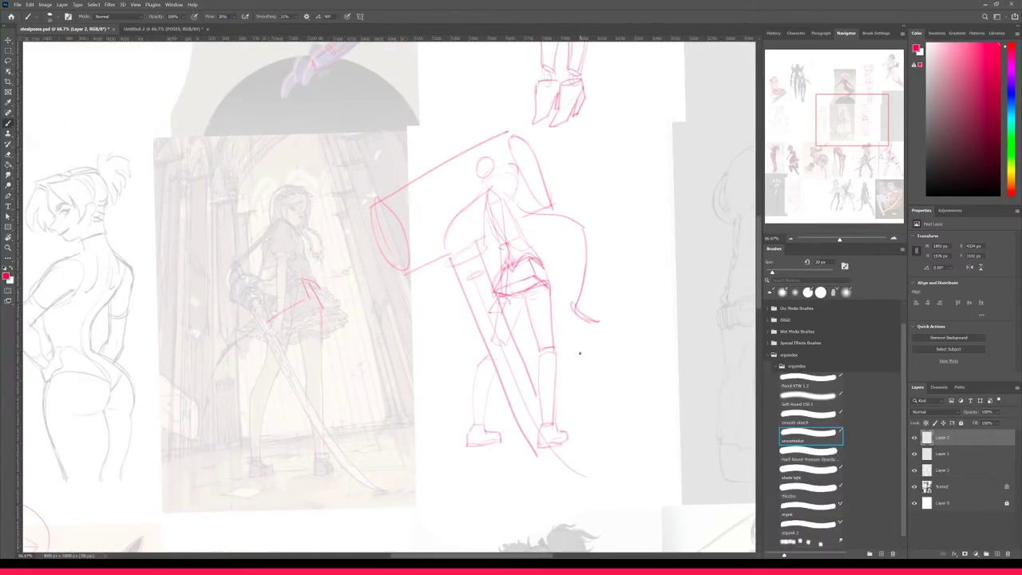
key(ctrl+plus)
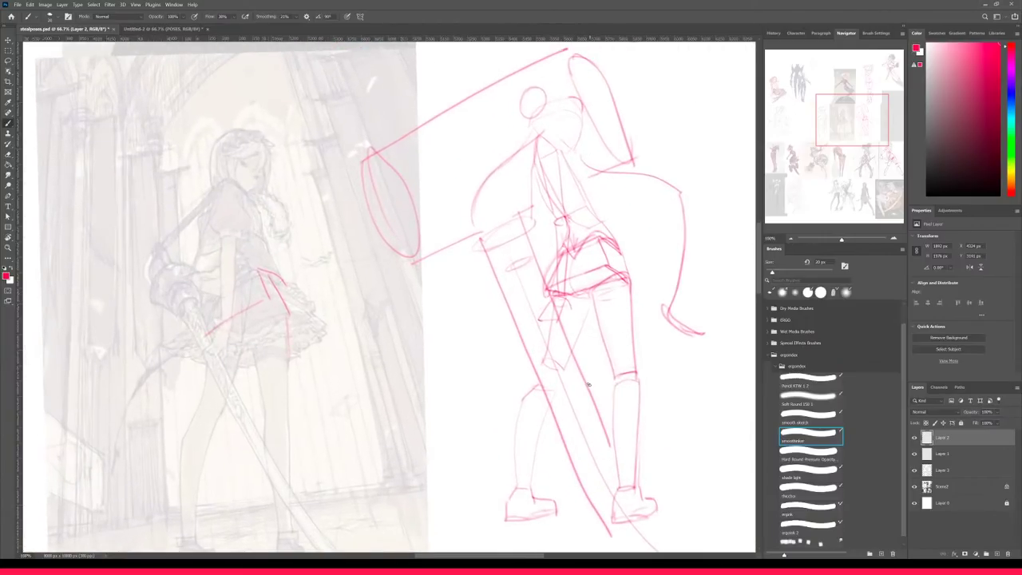
key([)
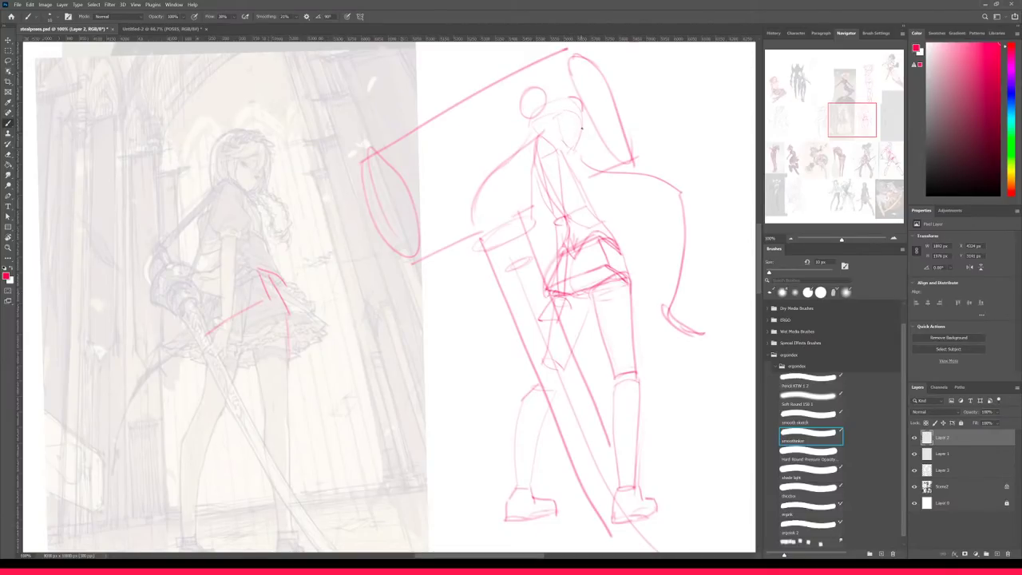
drag(577, 128, 568, 155)
- Mark the shoulders and draft the lower edge of a torso box beside the corseted woman sketch, undoing missed strokes
key(ctrl+minus)
key(ctrl+minus)
mouse_move(444, 475)
mouse_down()
mouse_move(564, 440)
mouse_move(556, 455)
mouse_move(670, 398)
mouse_up()
drag(440, 448, 519, 382)
mouse_move(489, 338)
mouse_down()
mouse_move(523, 463)
mouse_move(540, 484)
mouse_up()
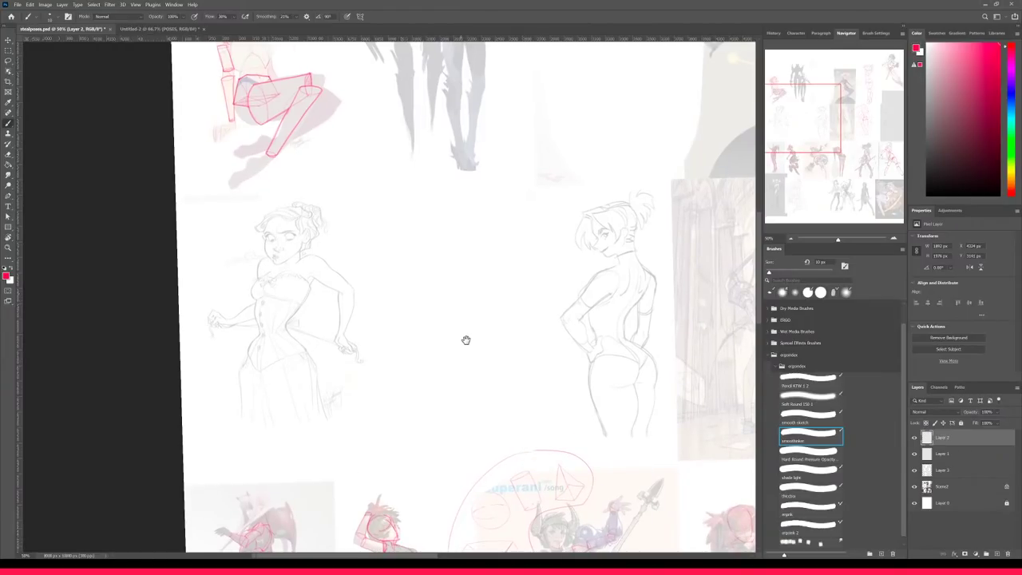
drag(463, 342, 490, 327)
scroll(485, 320, up, 1)
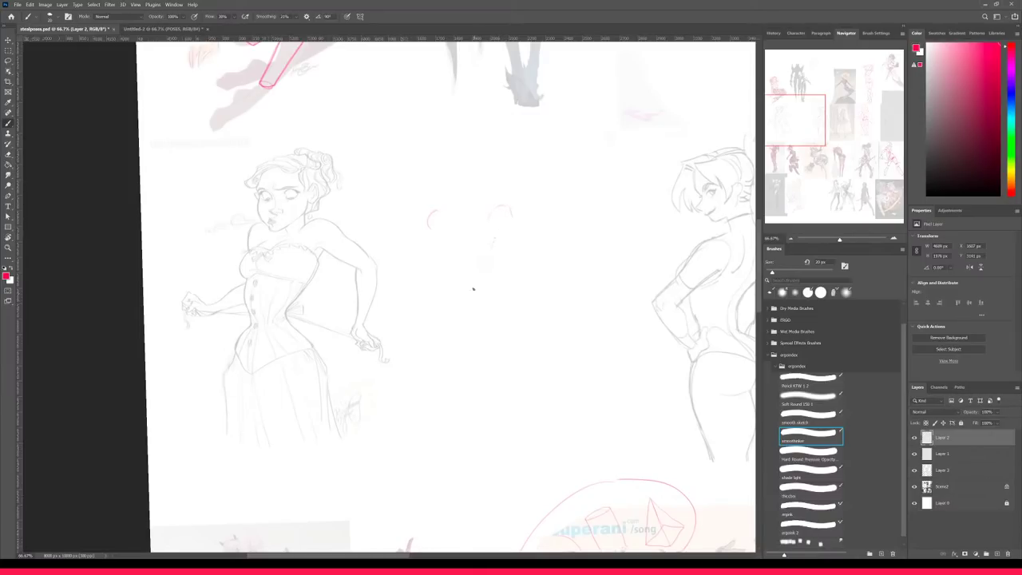
mouse_move(423, 278)
mouse_down()
mouse_move(479, 288)
mouse_move(467, 282)
mouse_up()
key(ctrl+z)
drag(424, 276, 470, 277)
key(ctrl+z)
- Draw the slanted side plane of the torso box, tapering from the shoulder down to the waist
drag(492, 221, 469, 271)
key(ctrl+z)
drag(493, 223, 475, 273)
mouse_move(461, 219)
mouse_down()
mouse_move(494, 215)
mouse_move(481, 289)
mouse_up()
- Draw a tapered pelvis box with a slanted side plane below the torso box, cleaning up stray edges
drag(441, 305, 470, 305)
key(ctrl+z)
drag(425, 321, 436, 350)
mouse_move(480, 310)
mouse_down()
mouse_move(502, 336)
mouse_move(434, 344)
mouse_move(486, 353)
mouse_move(448, 349)
mouse_move(486, 353)
mouse_move(460, 346)
mouse_up()
key(ctrl+z)
key(e)
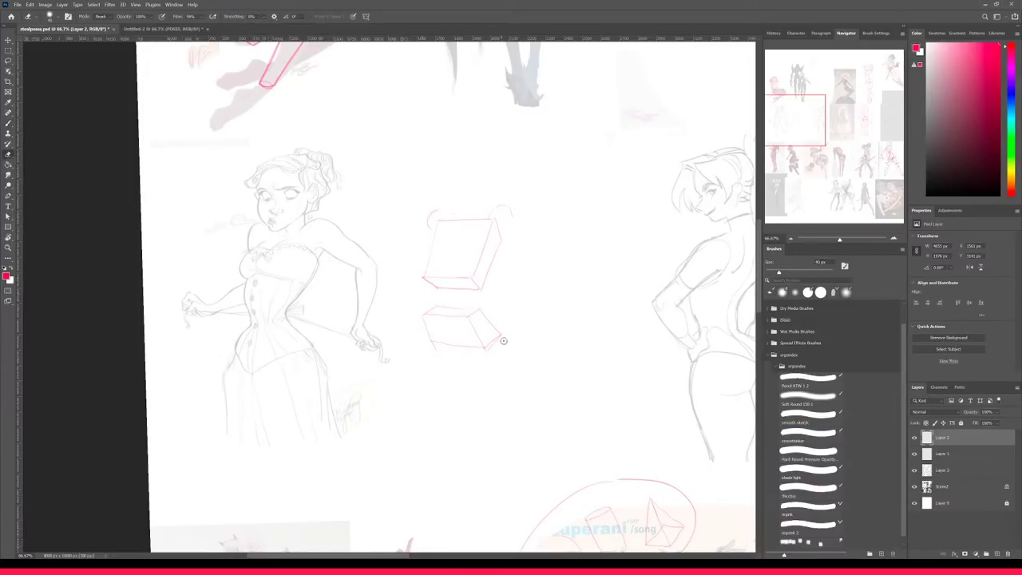
key(l)
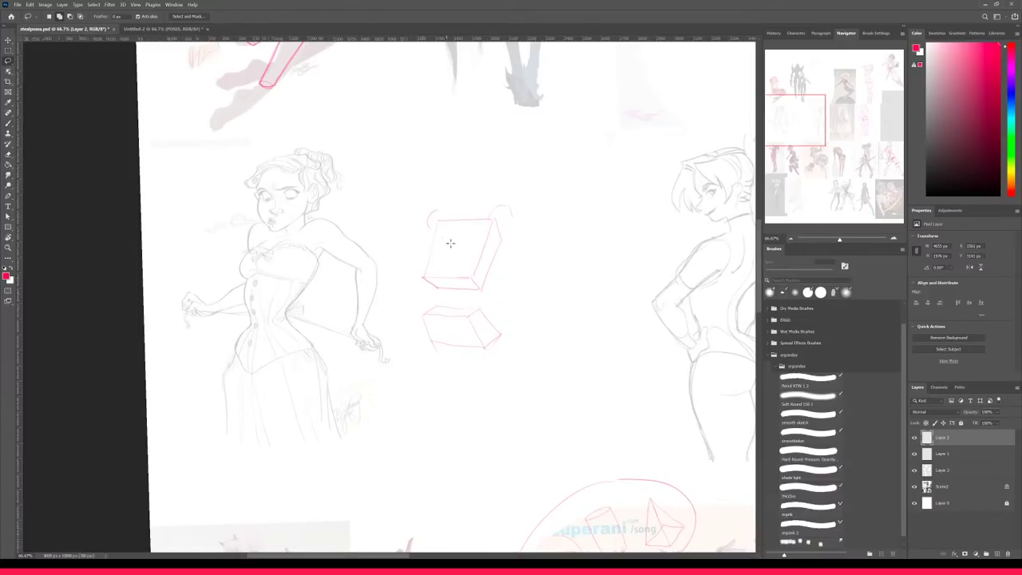
key(b)
key(b)
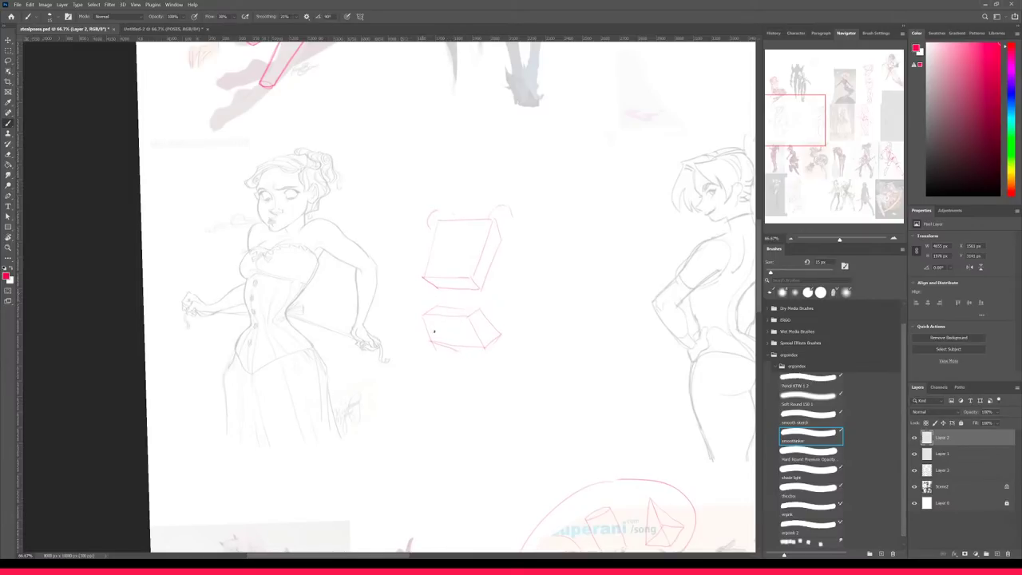
drag(460, 351, 486, 345)
- Join the torso and pelvis boxes at the waist, add the neck ellipse, and build the bent arm from two cylinders
drag(427, 299, 426, 323)
key(ctrl+z)
drag(457, 213, 475, 209)
drag(509, 235, 523, 219)
drag(548, 251, 550, 250)
drag(537, 310, 546, 309)
drag(535, 279, 535, 310)
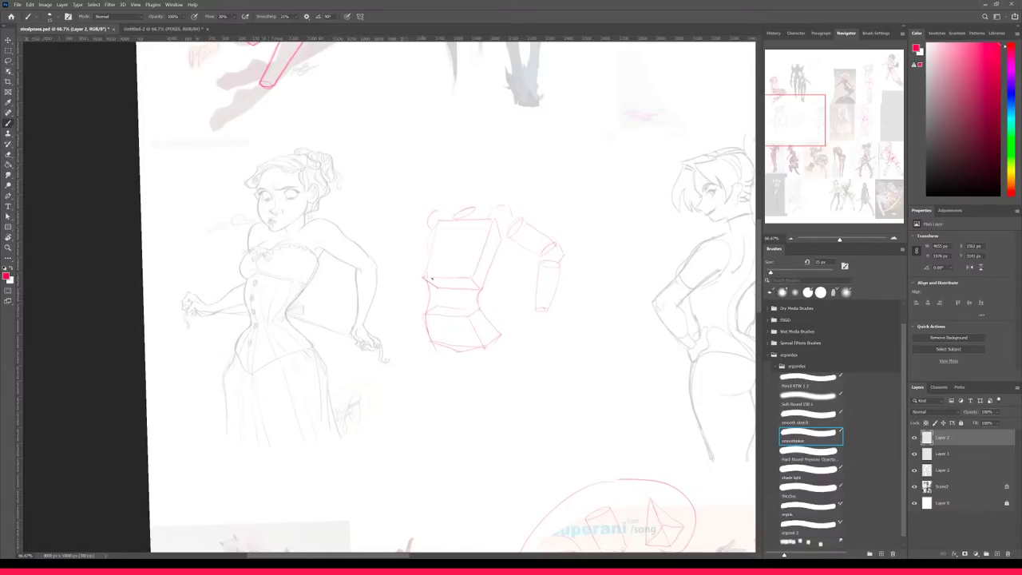
- Draw the opposite forearm cylinder reaching out from the waist, and the taut corset lace line on the other side
mouse_move(393, 279)
mouse_down()
mouse_move(393, 296)
mouse_move(424, 292)
mouse_up()
drag(484, 319, 560, 334)
key(ctrl+z)
drag(483, 296, 545, 331)
- Draw the round bust forms on the torso box and shape the rounded shoulders and neck
mouse_move(482, 230)
mouse_down()
mouse_move(436, 233)
mouse_move(433, 259)
mouse_up()
mouse_move(441, 207)
mouse_down()
mouse_move(459, 211)
mouse_move(432, 220)
mouse_up()
key(ctrl+z)
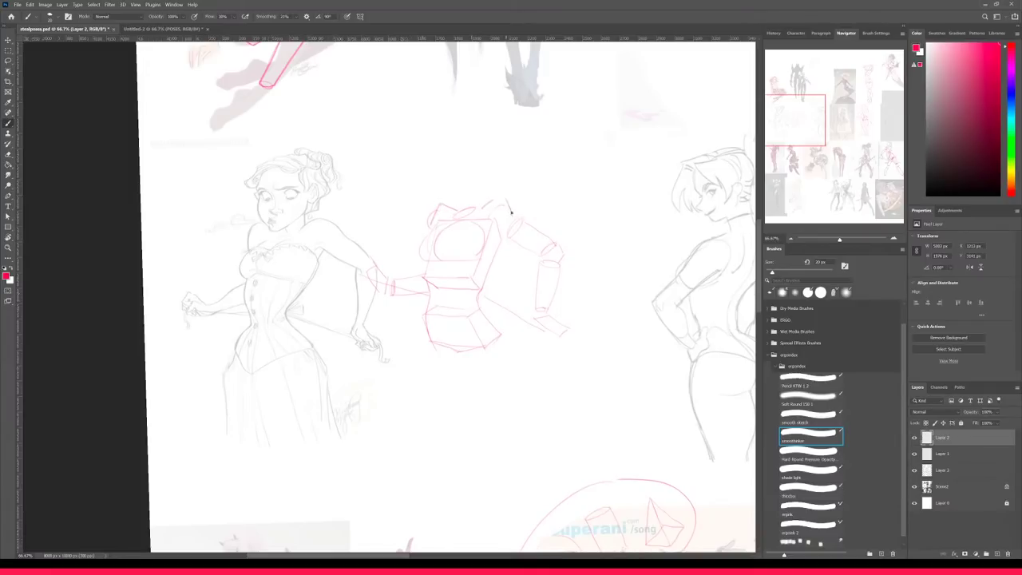
mouse_move(481, 207)
mouse_down()
mouse_move(509, 202)
mouse_move(513, 222)
mouse_move(501, 231)
mouse_move(492, 216)
mouse_move(508, 203)
mouse_move(497, 234)
mouse_up()
drag(435, 210, 437, 230)
drag(472, 195, 476, 205)
- Draw an oval head above the neck with a curved vertical face guideline, undoing missed strokes
drag(455, 155, 452, 202)
key(ctrl+z)
drag(458, 146, 451, 197)
mouse_move(490, 169)
mouse_down()
mouse_move(475, 191)
mouse_move(493, 147)
mouse_move(455, 154)
mouse_move(449, 206)
mouse_up()
mouse_move(471, 140)
mouse_down()
mouse_move(495, 156)
mouse_move(490, 176)
mouse_move(460, 177)
mouse_move(436, 164)
mouse_move(447, 200)
mouse_up()
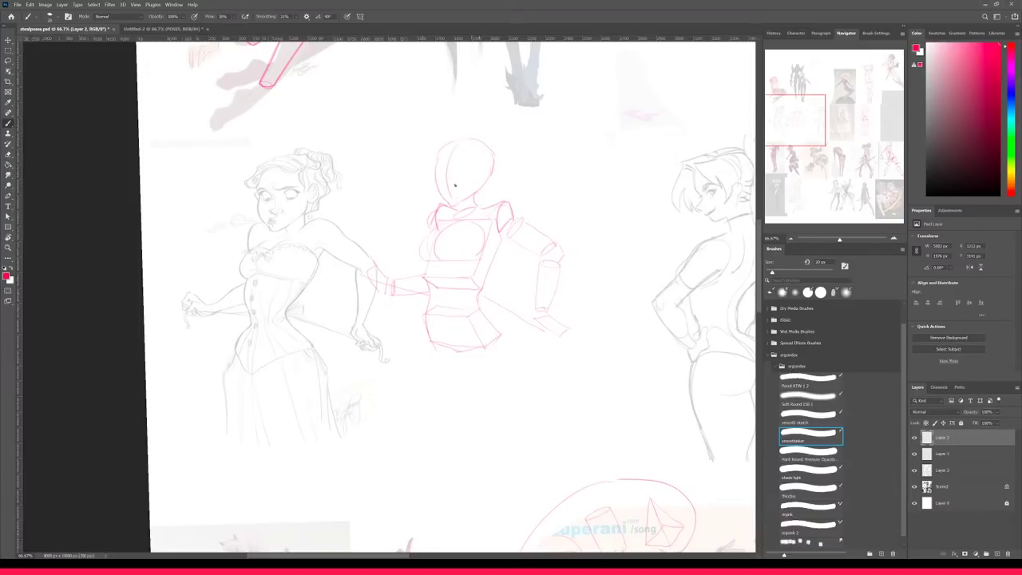
mouse_move(449, 143)
mouse_down()
mouse_move(475, 140)
mouse_move(465, 142)
mouse_move(475, 149)
mouse_move(452, 207)
mouse_up()
drag(437, 170, 486, 154)
key(ctrl+z)
- Select the head, rotate it to a tilt, and move it down onto the neck
key(l)
mouse_move(447, 125)
mouse_down()
mouse_move(429, 151)
mouse_move(432, 182)
mouse_move(452, 208)
mouse_move(494, 178)
mouse_move(479, 127)
mouse_move(455, 135)
mouse_move(489, 115)
mouse_up()
key(ctrl+t)
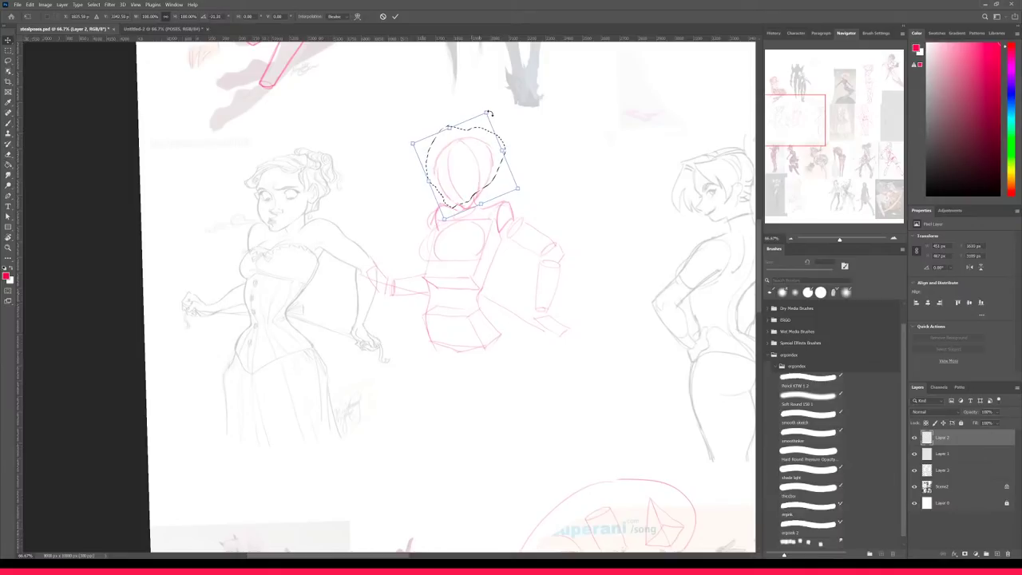
drag(476, 160, 468, 171)
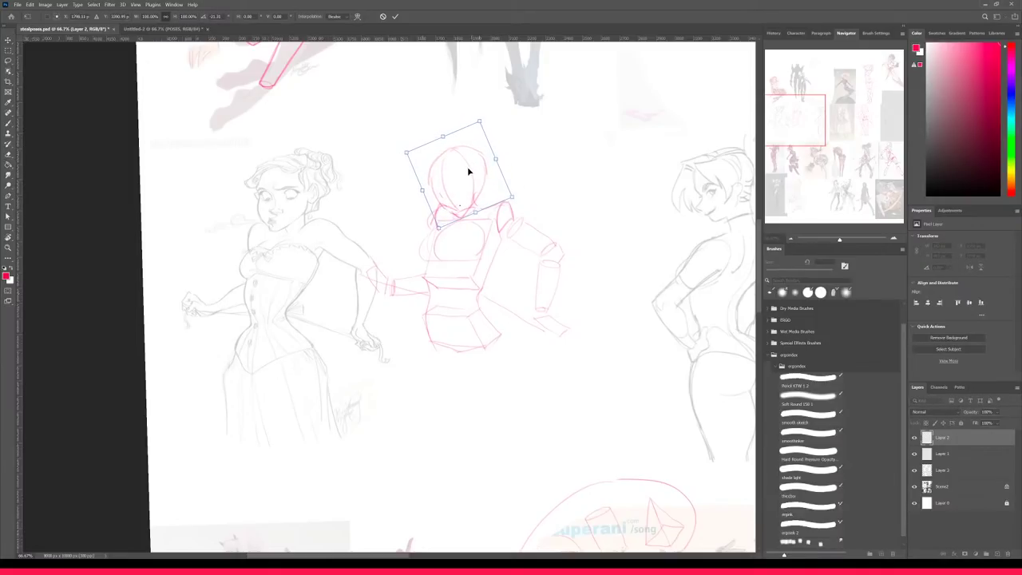
click(394, 17)
key(ctrl+d)
- Reinforce the face contour and draw long hair locks falling past the shoulder on the extended forearm's side
key(e)
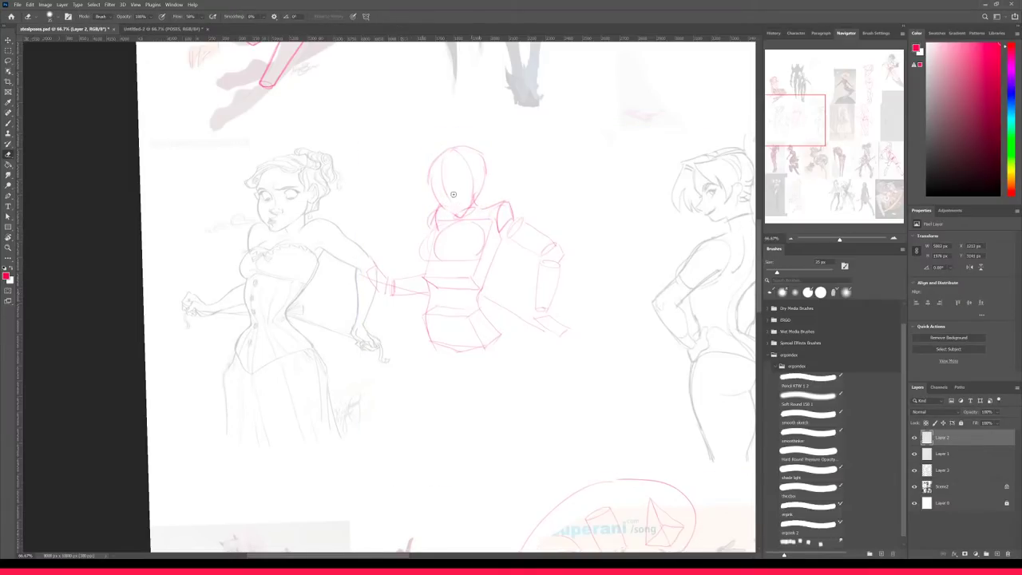
key(b)
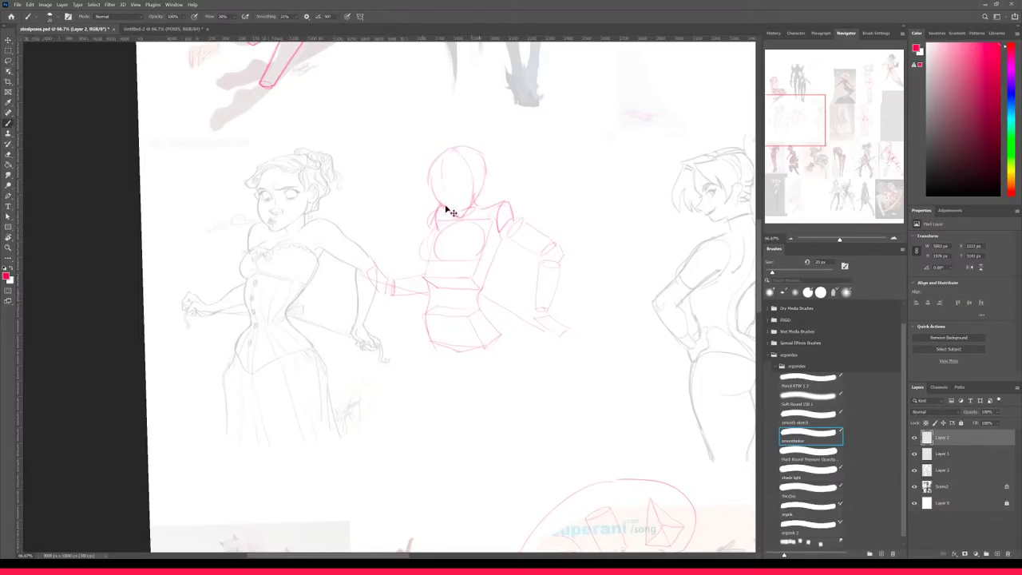
drag(450, 148, 447, 205)
drag(480, 154, 488, 199)
drag(431, 177, 414, 253)
mouse_move(445, 175)
mouse_down()
mouse_move(444, 212)
mouse_move(421, 267)
mouse_up()
key(ctrl+z)
key(ctrl+z)
drag(443, 190, 423, 297)
drag(415, 231, 409, 286)
- Draw the hair on the bent arm's side of the head and a long curved lock between torso and arm
drag(495, 207, 506, 195)
drag(527, 249, 512, 323)
drag(526, 266, 516, 310)
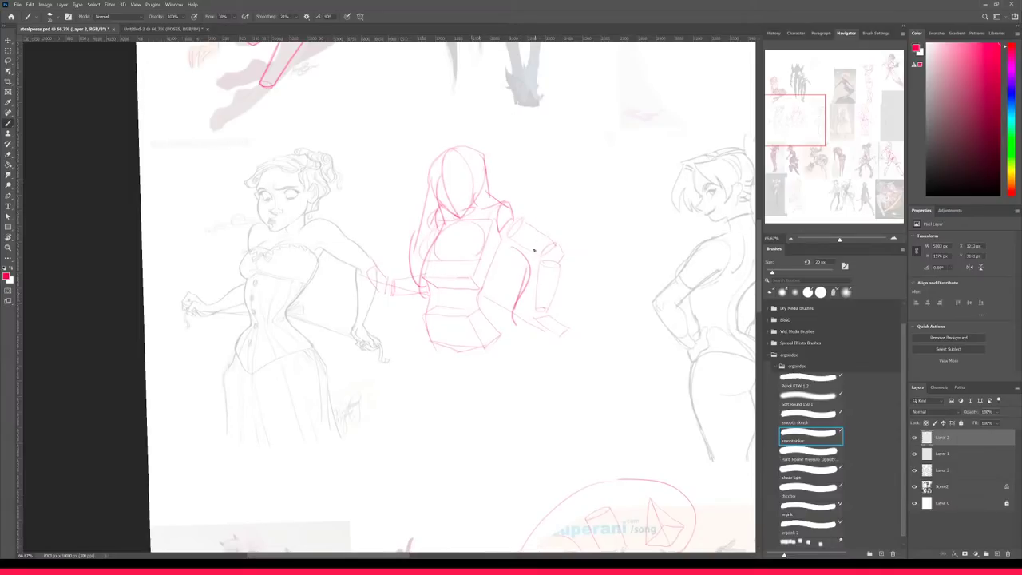
drag(471, 149, 491, 174)
- Draw flared hip lines extending below the pelvis box and firm up the torso's side contour
drag(422, 315, 420, 364)
key(ctrl+z)
mouse_move(481, 334)
mouse_down()
mouse_move(497, 364)
mouse_move(514, 364)
mouse_up()
key(ctrl+z)
drag(501, 238, 477, 281)
- Draw both thighs tapering downward from the corseted mannequin's flared hips
key(ctrl+plus)
drag(406, 378, 453, 308)
key(ctrl+plus)
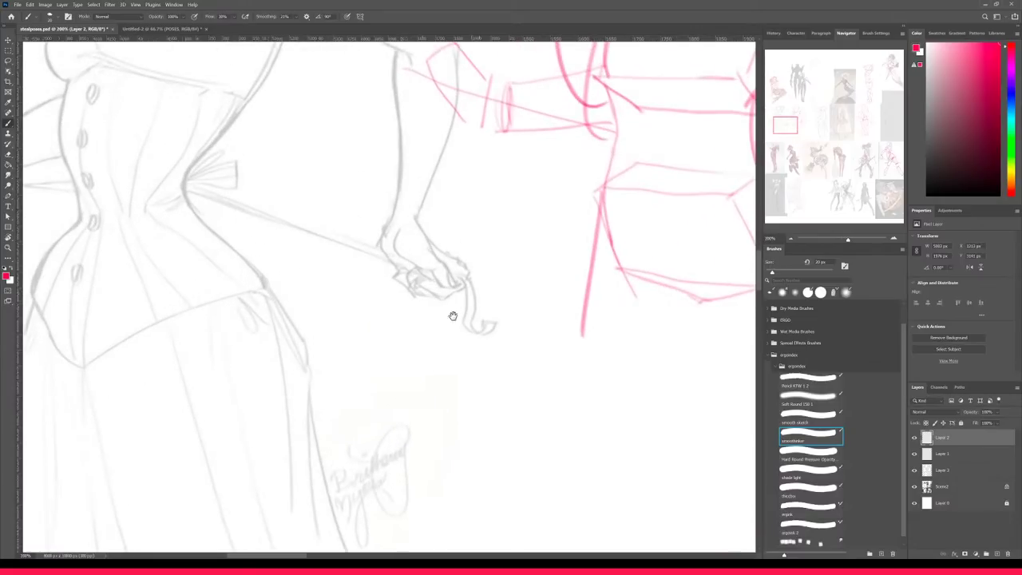
scroll(475, 266, down, 2)
scroll(477, 264, down, 1)
scroll(470, 272, up, 1)
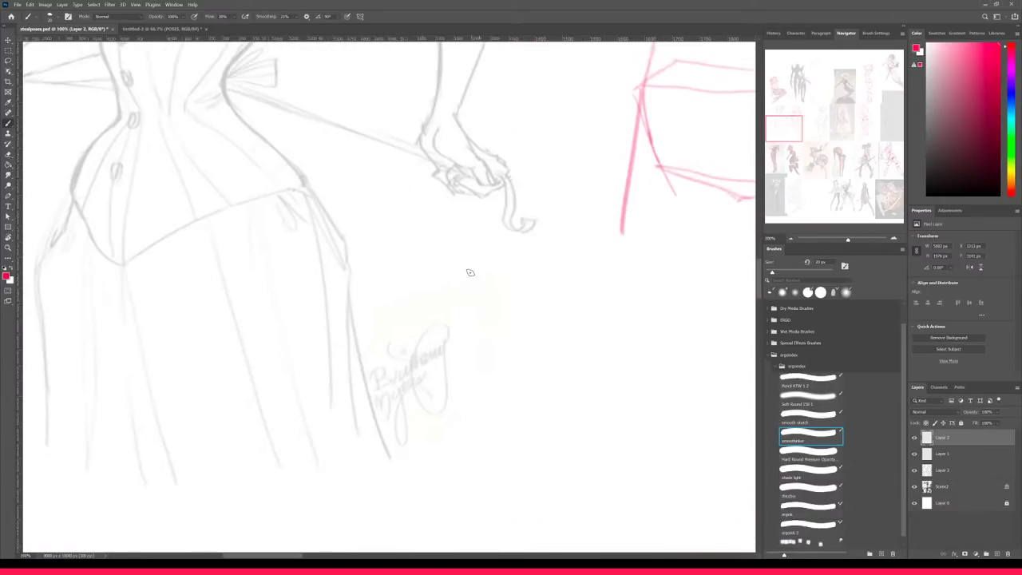
scroll(465, 277, down, 1)
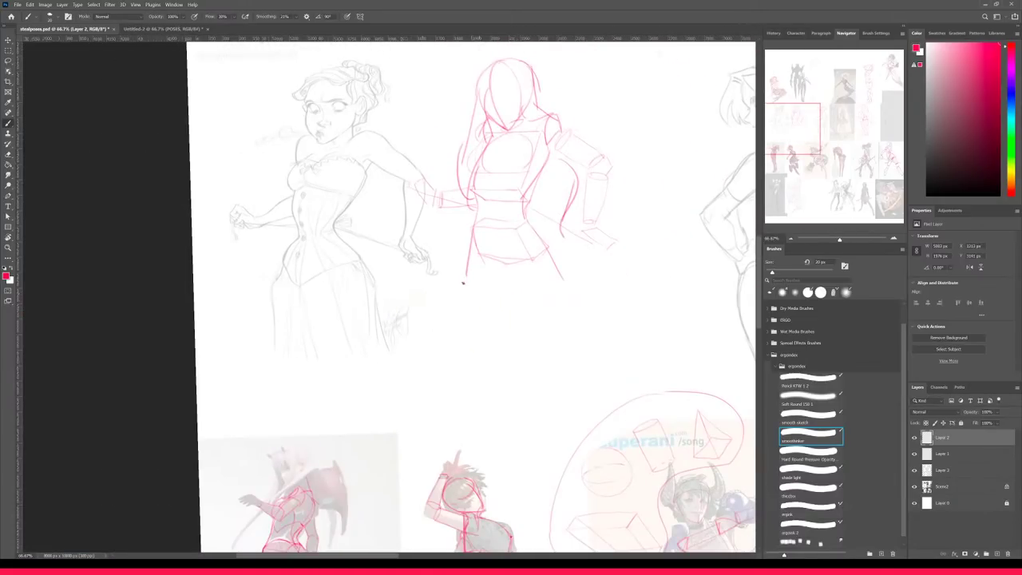
drag(462, 282, 451, 350)
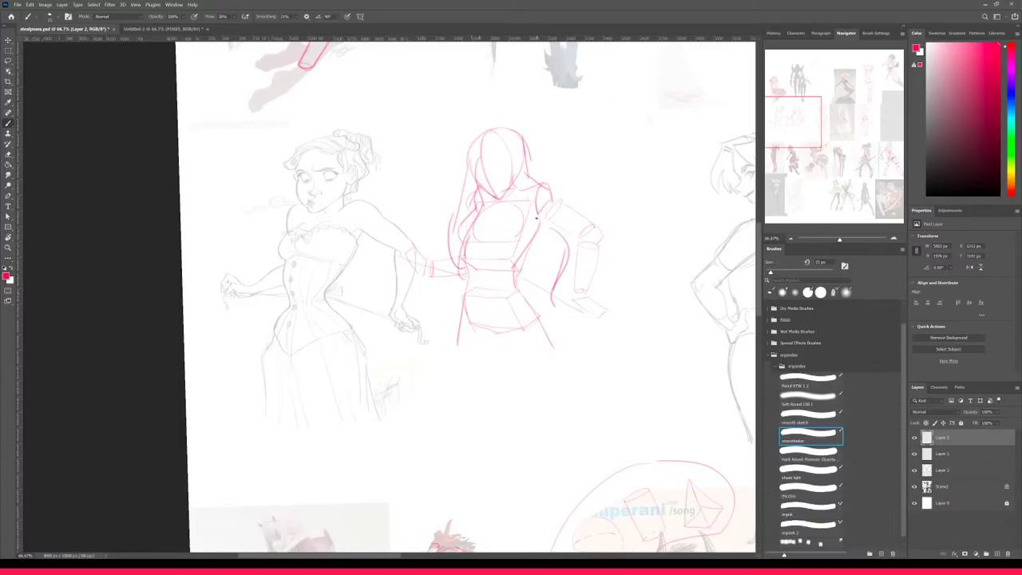
key(ctrl+minus)
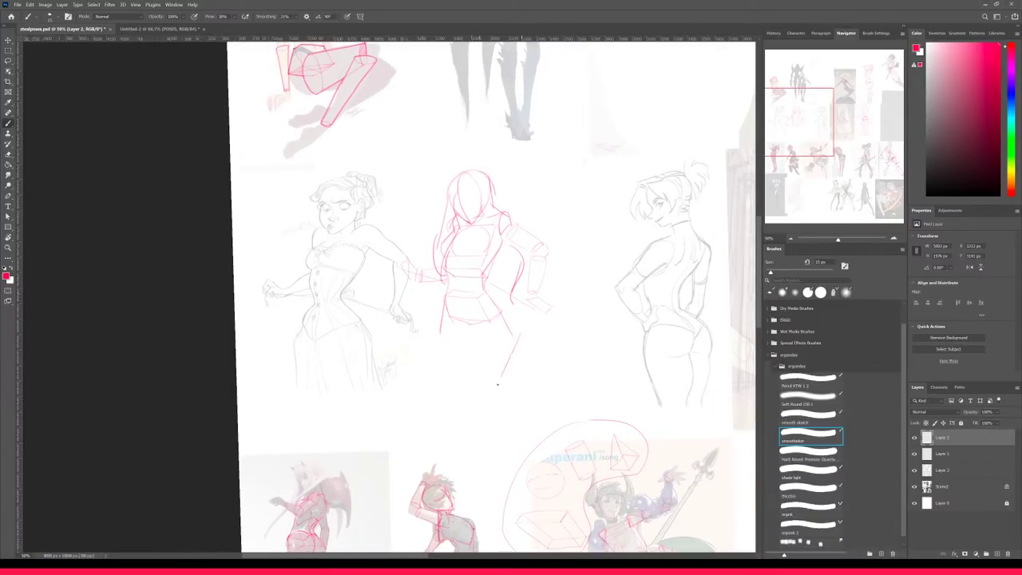
drag(511, 344, 484, 395)
drag(435, 340, 453, 391)
key(ctrl+z)
drag(435, 333, 454, 397)
drag(462, 338, 463, 390)
key(ctrl+plus)
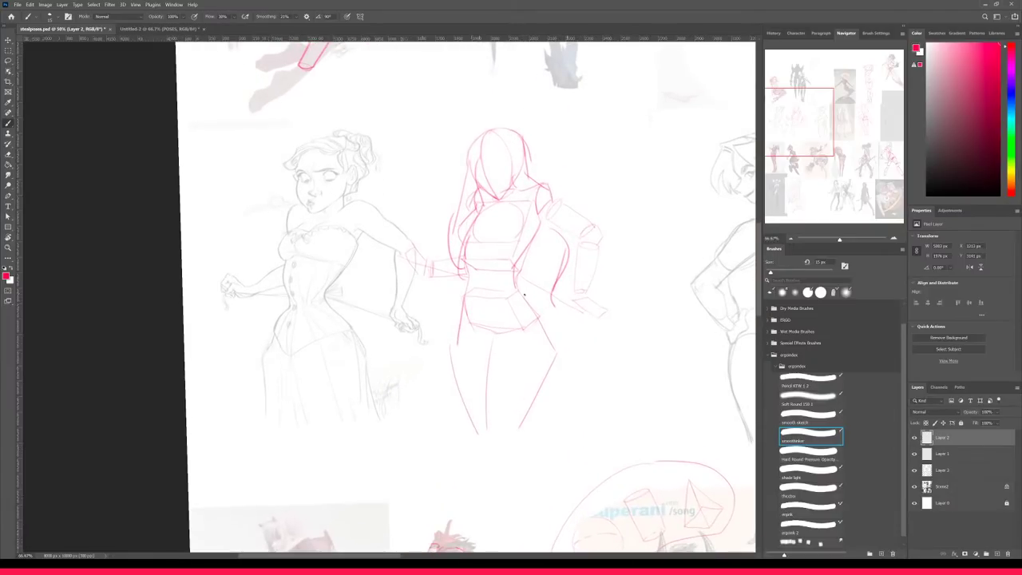
- Add a hair bun and a loose curved lock to the top of the corseted mannequin's head
drag(511, 292, 595, 337)
key(ctrl+z)
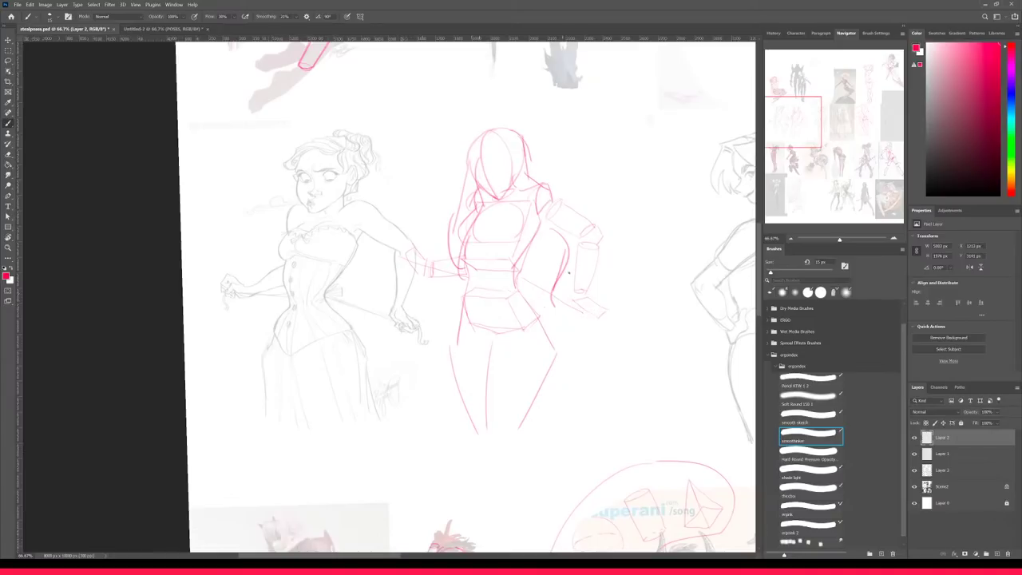
mouse_move(452, 150)
mouse_down()
mouse_move(509, 125)
mouse_move(517, 135)
mouse_move(524, 120)
mouse_move(511, 113)
mouse_move(497, 134)
mouse_move(523, 131)
mouse_up()
key(])
scroll(523, 319, down, 4)
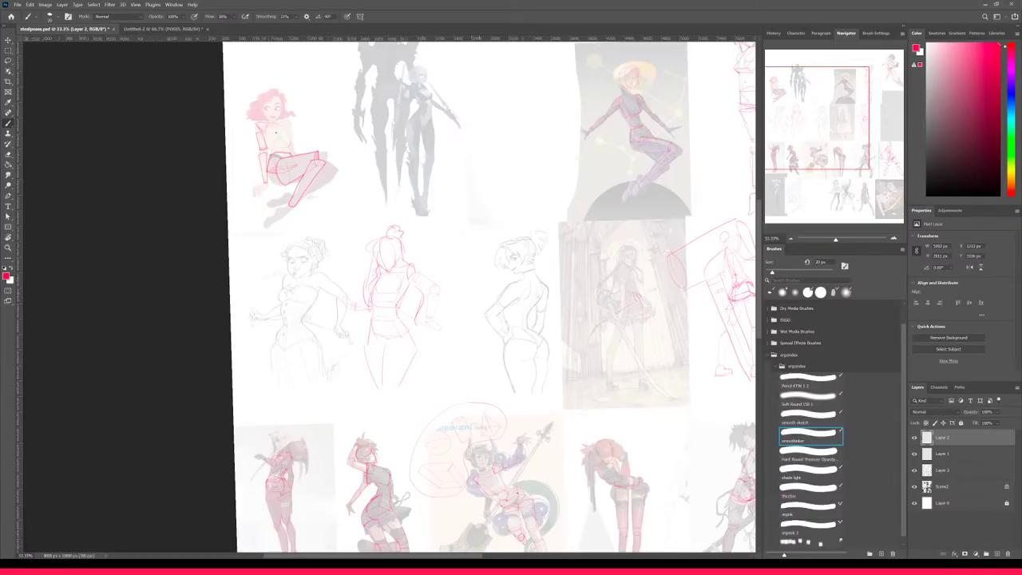
drag(297, 102, 294, 128)
key(ctrl+z)
drag(433, 229, 428, 256)
key(ctrl+plus)
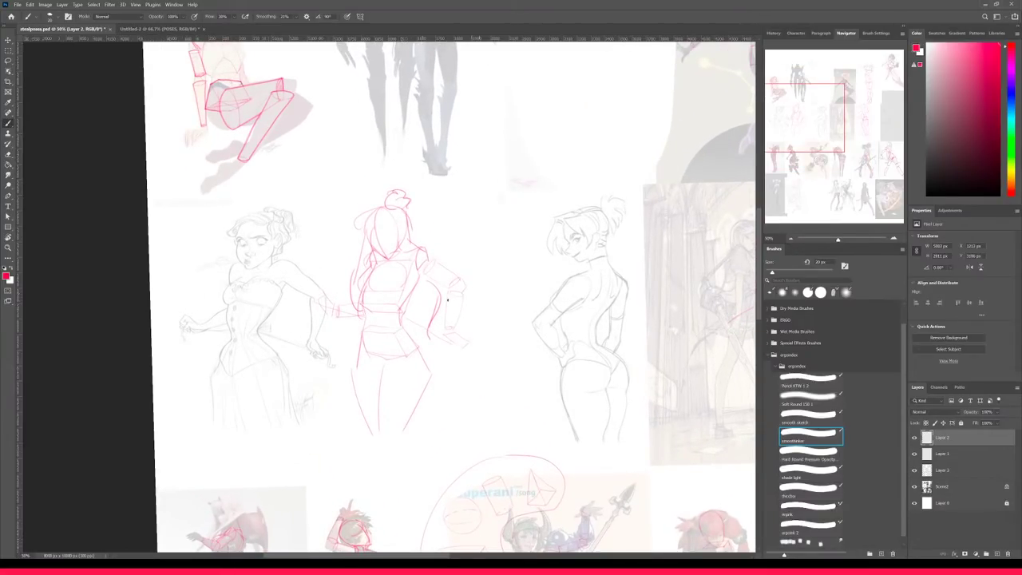
- Examine the armoured silver-haired woman reference and the blank space beside her
drag(594, 338, 527, 342)
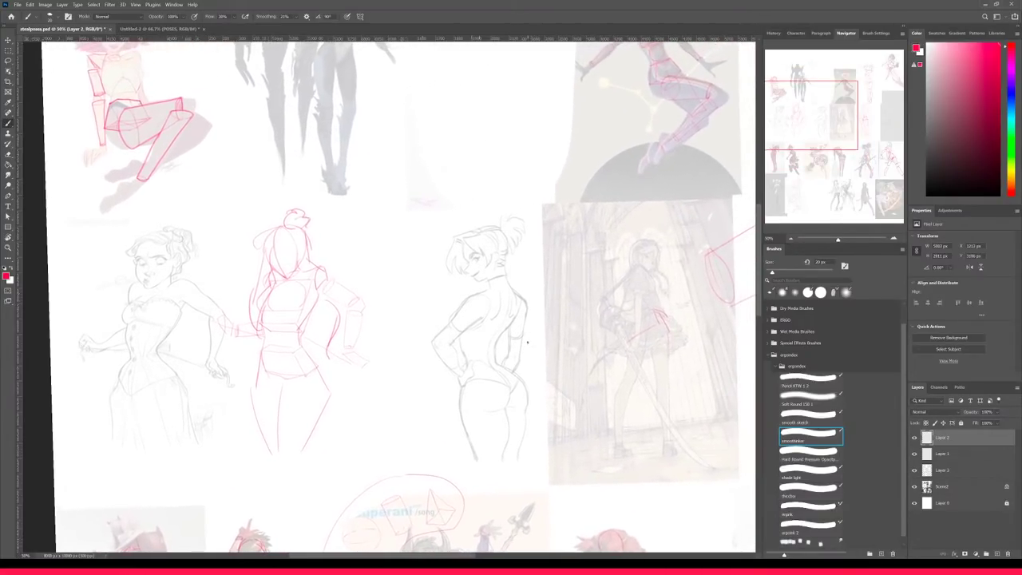
key(ctrl+minus)
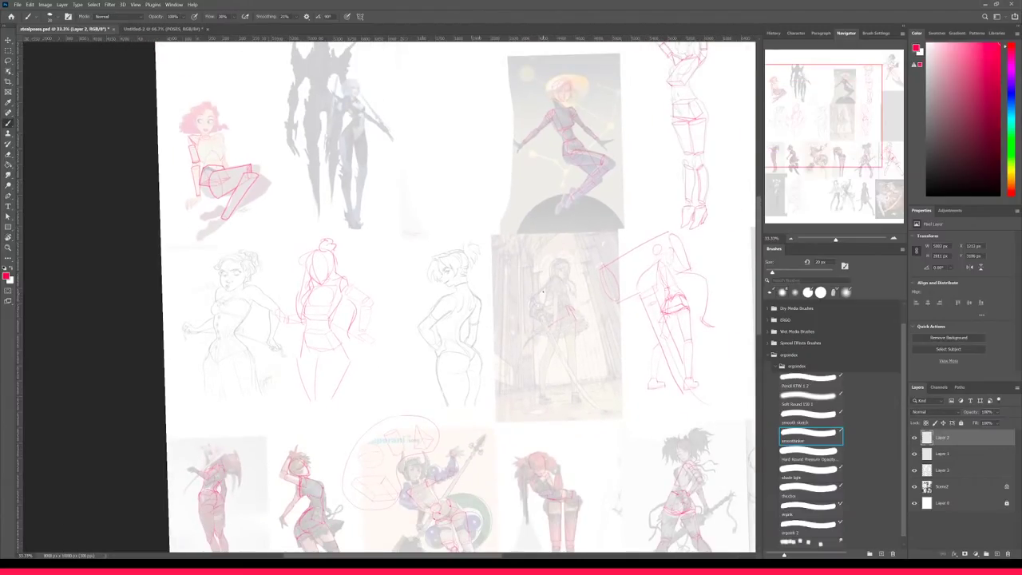
drag(483, 237, 502, 360)
key(ctrl+plus)
key(ctrl+plus)
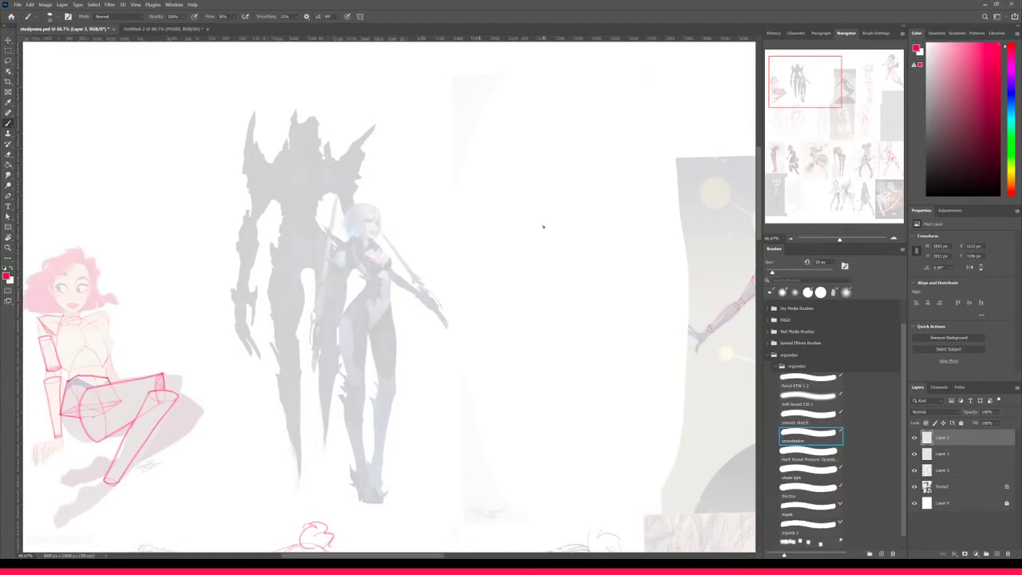
drag(368, 268, 348, 309)
drag(389, 268, 395, 342)
key(ctrl+z)
key(ctrl+z)
- Draw a round head with a face contour and a small slanted torso box beside the armoured silver-haired woman
drag(560, 190, 563, 217)
key(ctrl+z)
drag(544, 222, 561, 225)
key(ctrl+z)
key(e)
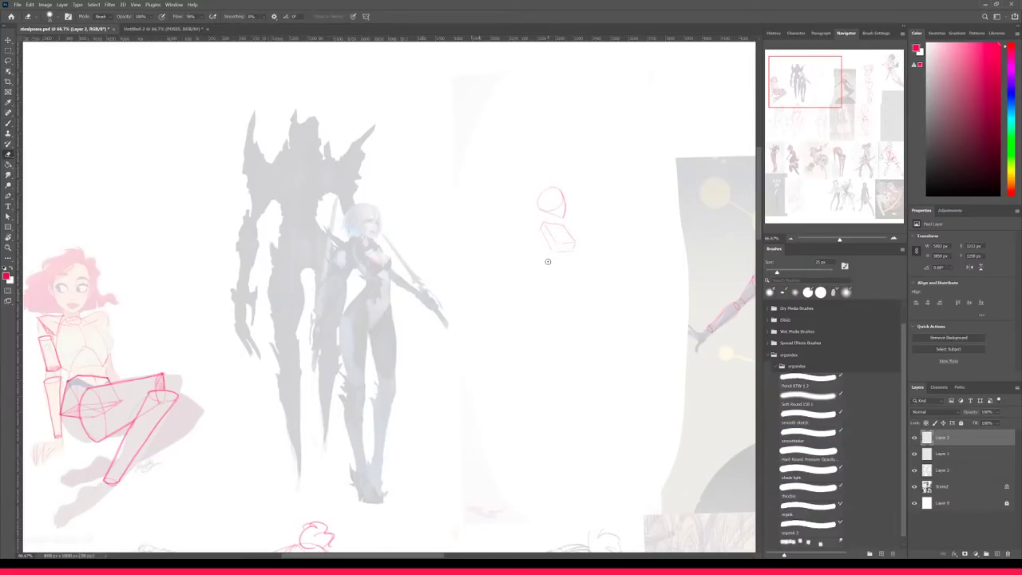
key(b)
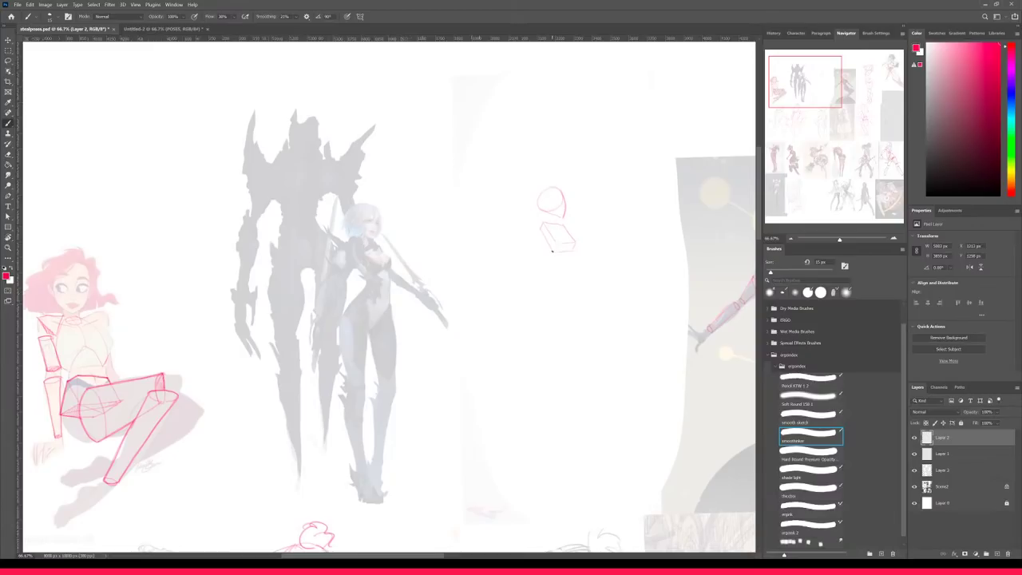
drag(557, 240, 552, 250)
key(ctrl+plus)
drag(636, 237, 615, 248)
- Select the new head and torso box together and move them closer to the armoured woman reference
key(l)
mouse_move(626, 125)
mouse_down()
mouse_move(609, 283)
mouse_move(643, 114)
mouse_up()
key(v)
mouse_move(624, 230)
mouse_down()
mouse_move(585, 249)
mouse_move(610, 236)
mouse_move(604, 248)
mouse_up()
key(ctrl+d)
key(b)
key(e)
key(b)
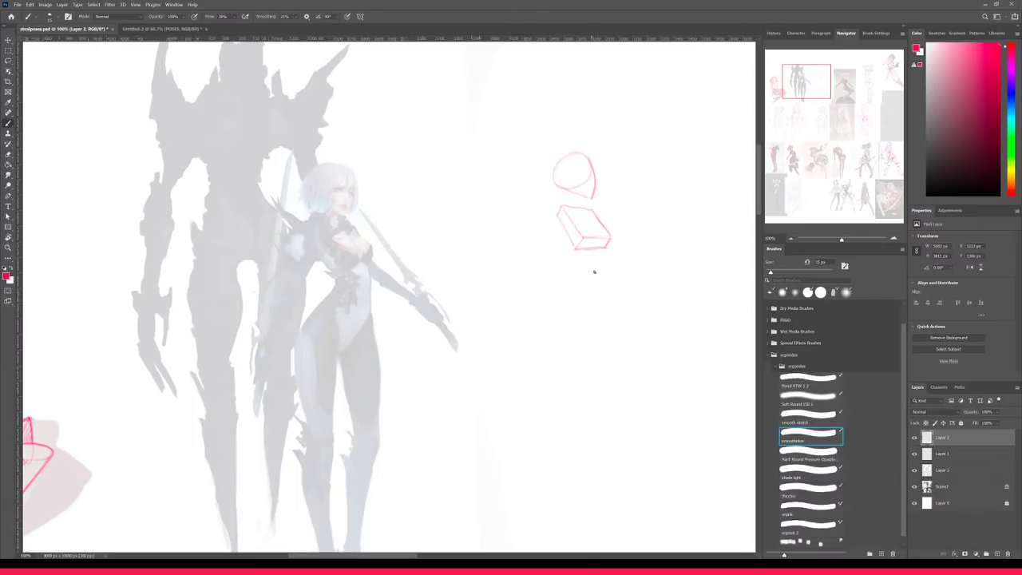
- Draw the waist lines and the pelvis's upper edge below the torso box, with neck and shoulder marks above
drag(607, 248, 597, 289)
drag(577, 252, 569, 270)
mouse_move(571, 285)
mouse_down()
mouse_move(602, 278)
mouse_move(574, 285)
mouse_up()
key(ctrl+z)
- Construct the wedge-shaped pelvis box flaring from the waist down to an angled lower edge
drag(570, 319, 597, 310)
drag(605, 309, 581, 324)
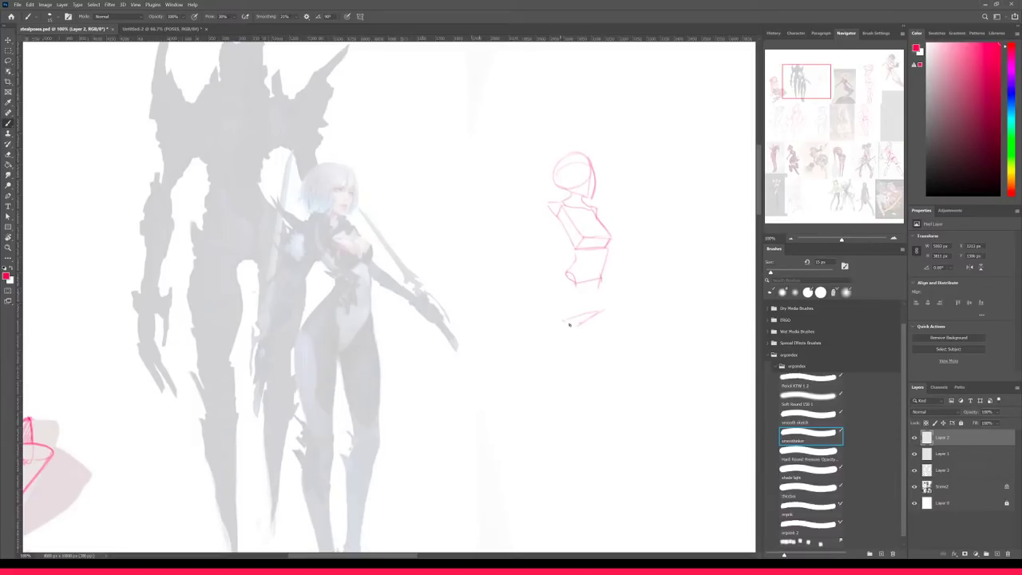
mouse_move(600, 278)
mouse_down()
mouse_move(603, 312)
mouse_move(557, 316)
mouse_up()
drag(567, 273, 538, 307)
- Build two tapered thigh cylinders below the pelvis box, each with a slanted top opening and a closed lower end
mouse_move(605, 325)
mouse_down()
mouse_move(577, 330)
mouse_move(613, 323)
mouse_up()
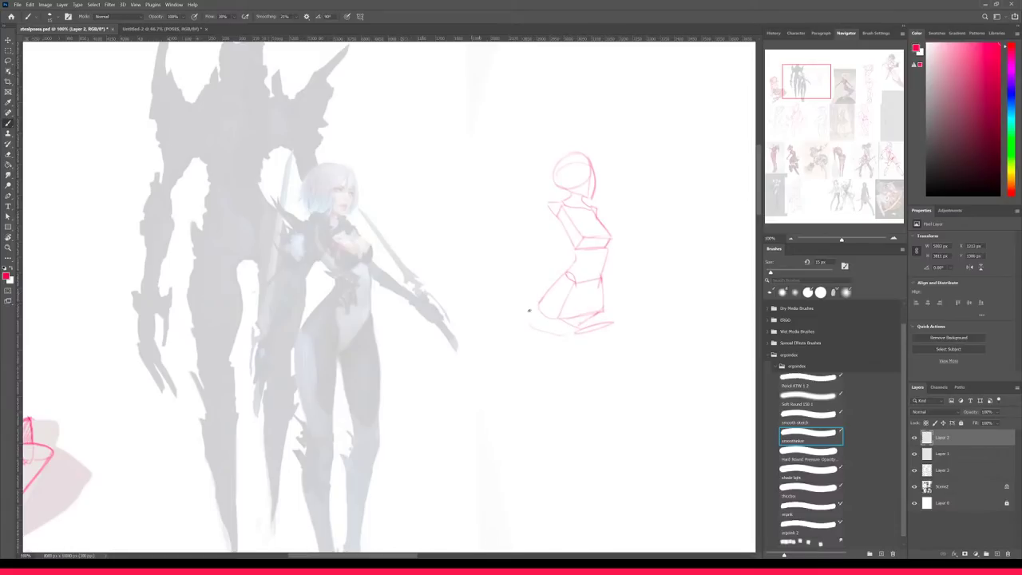
drag(533, 318, 554, 329)
drag(620, 418, 598, 423)
drag(574, 336, 599, 425)
drag(614, 322, 615, 369)
drag(615, 327, 622, 422)
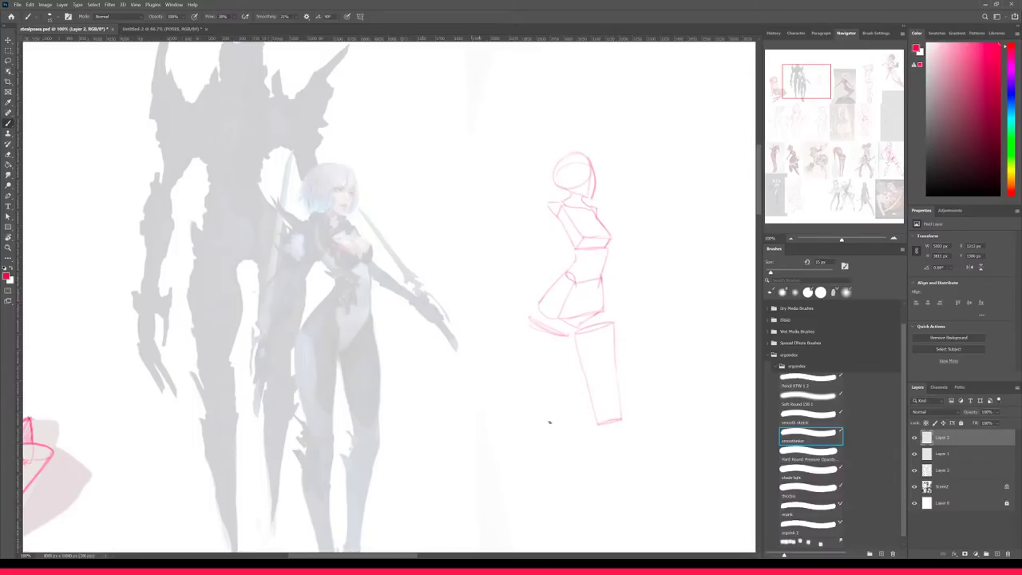
drag(566, 337, 550, 426)
drag(528, 321, 526, 425)
key(ctrl+z)
drag(527, 331, 532, 427)
- Select both thigh cylinders, scale them down slightly, and move them up against the pelvis box
key(e)
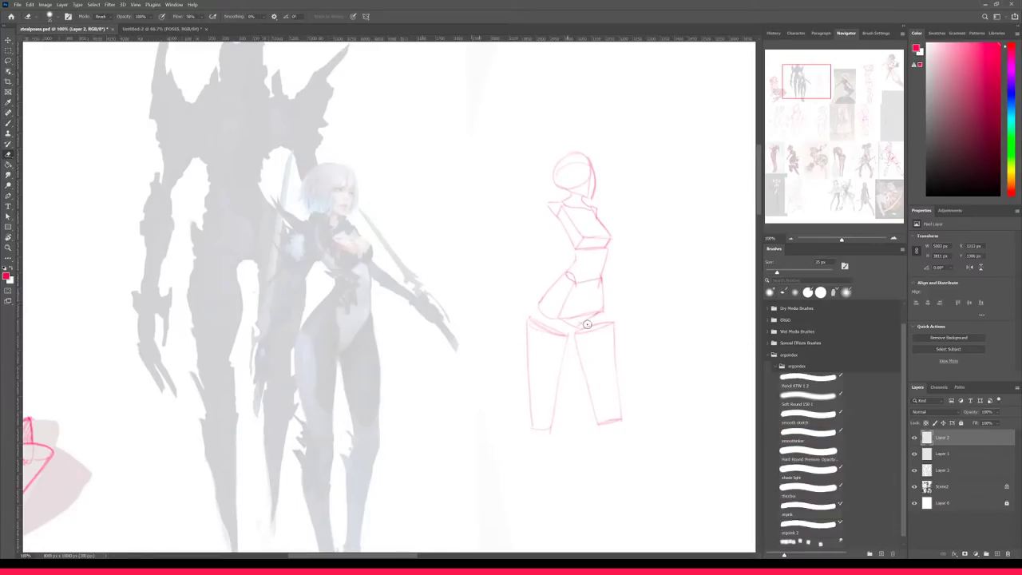
key(l)
mouse_move(523, 309)
mouse_down()
mouse_move(513, 343)
mouse_move(526, 452)
mouse_move(636, 434)
mouse_move(632, 321)
mouse_move(614, 314)
mouse_move(557, 323)
mouse_up()
key(ctrl+t)
drag(516, 482, 522, 472)
drag(583, 374, 585, 370)
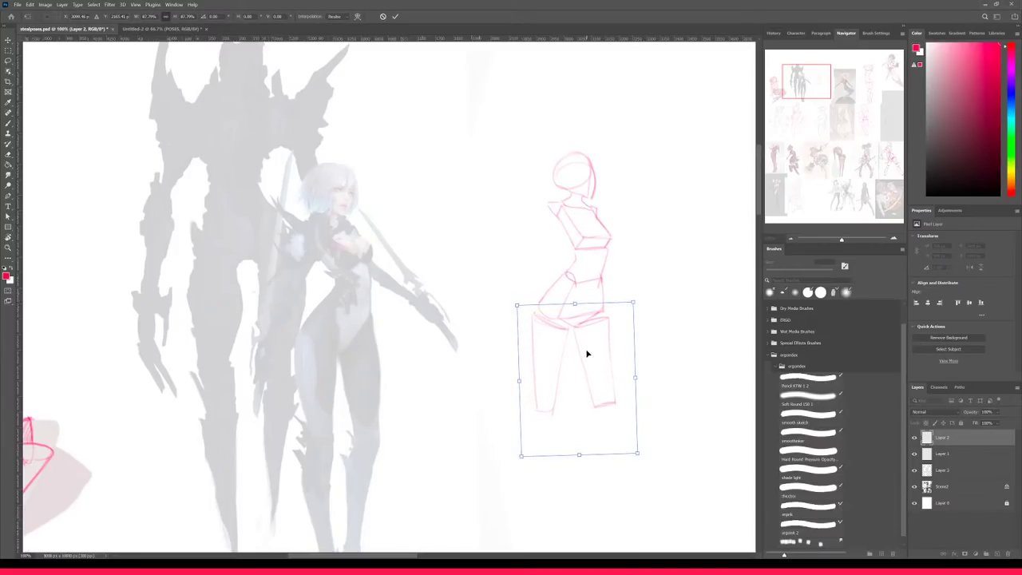
click(395, 16)
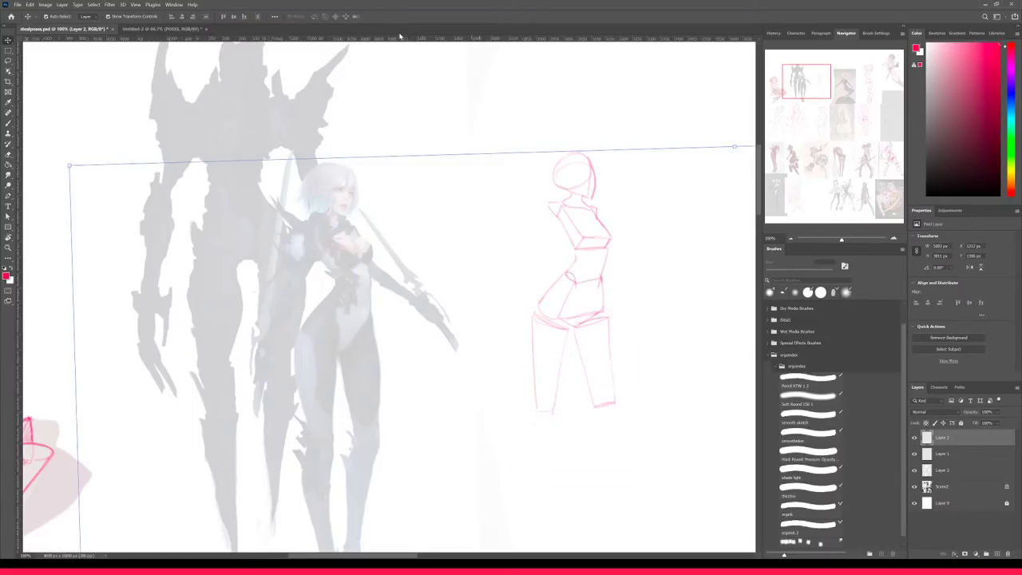
- Build the arm cylinders: one short segment beside the chest, and upper arm and forearm segments hanging on the opposite side
key(b)
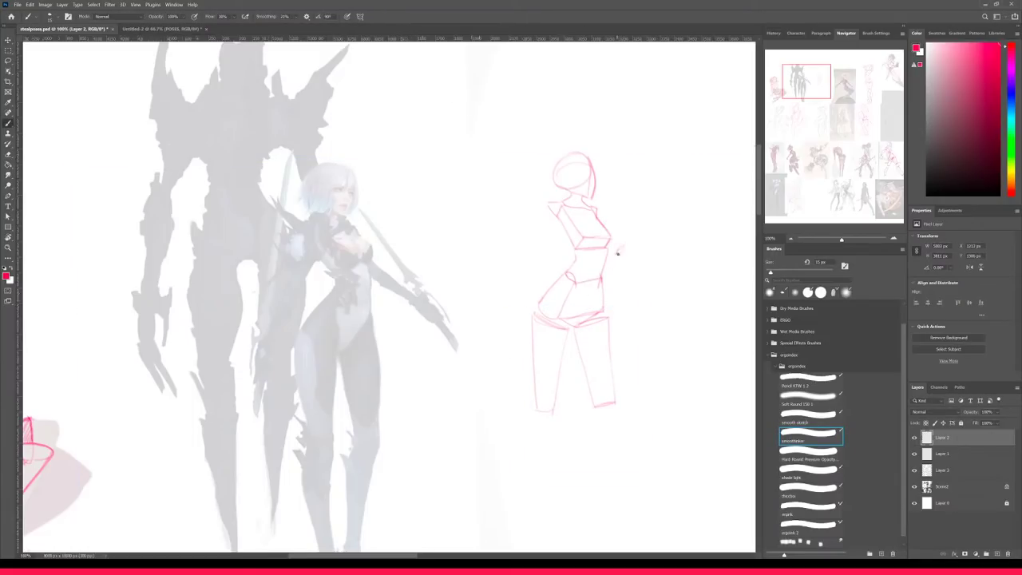
drag(659, 263, 658, 261)
drag(624, 247, 646, 256)
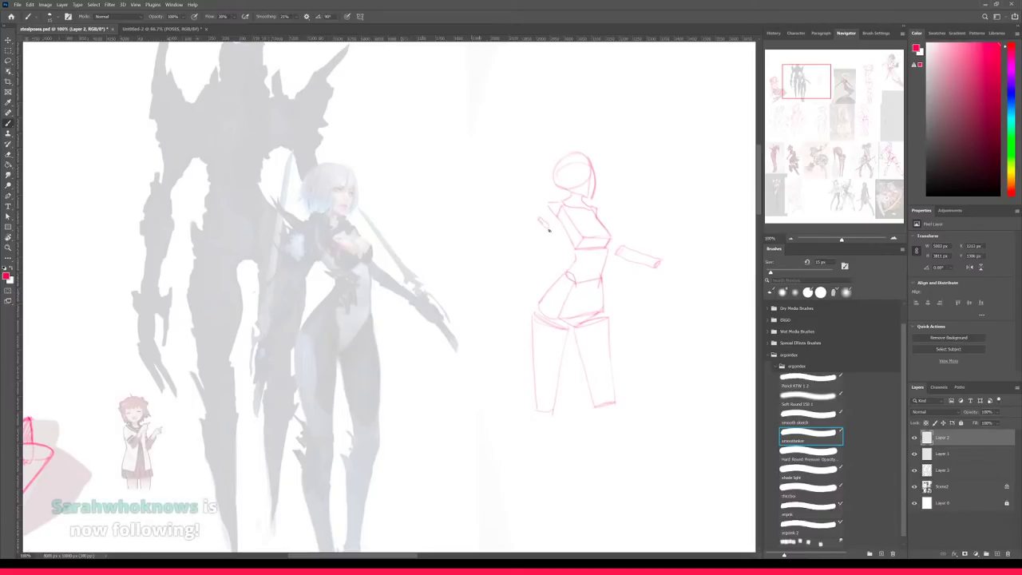
drag(519, 256, 527, 264)
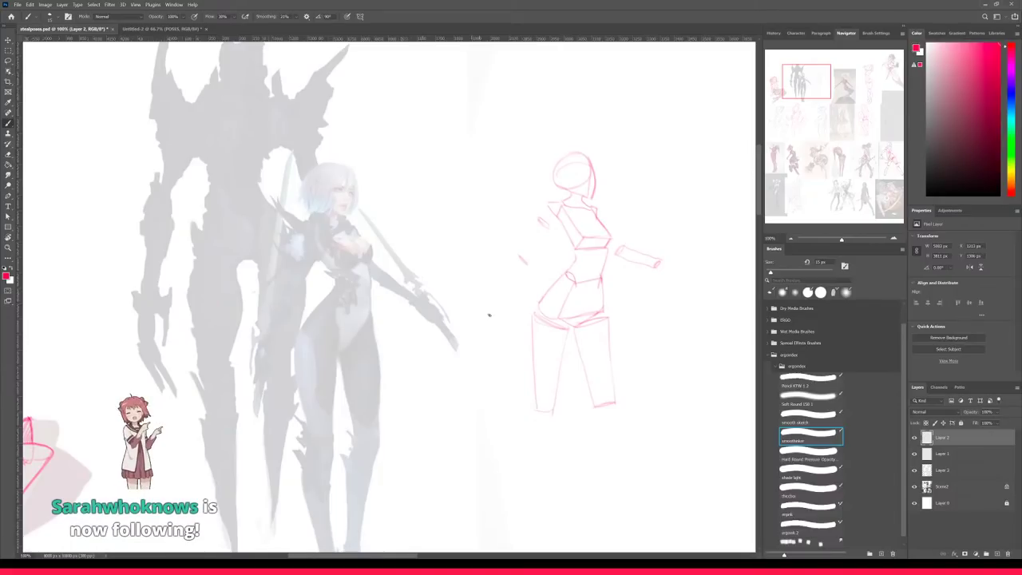
mouse_move(490, 306)
mouse_down()
mouse_move(497, 314)
mouse_move(517, 269)
mouse_up()
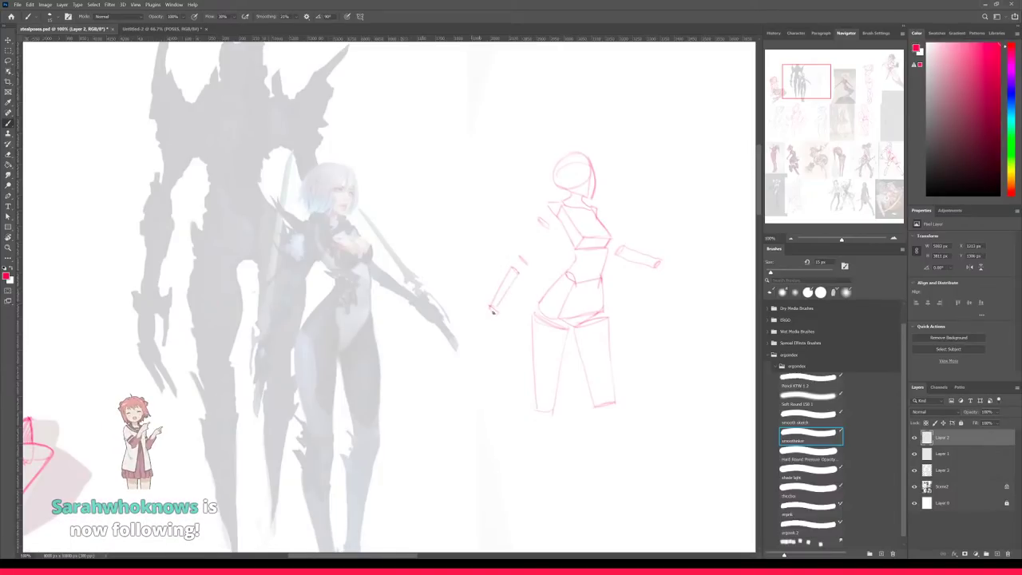
mouse_move(541, 219)
mouse_down()
mouse_move(517, 260)
mouse_move(539, 237)
mouse_move(526, 265)
mouse_move(548, 223)
mouse_up()
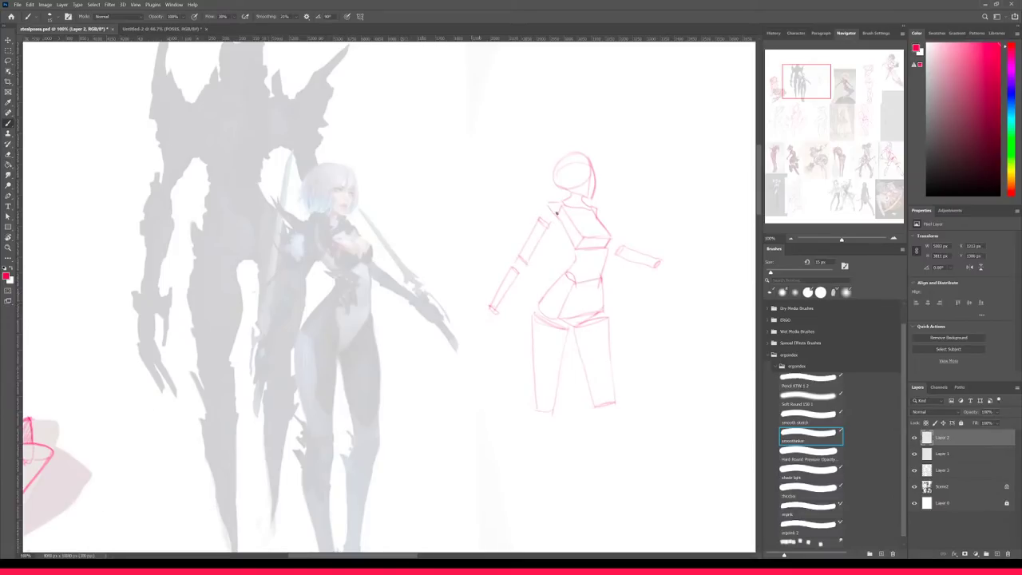
- Sketch angular knee joints below both thighs and outline the shin cylinder of the leg on the viewer's right
drag(593, 420, 582, 354)
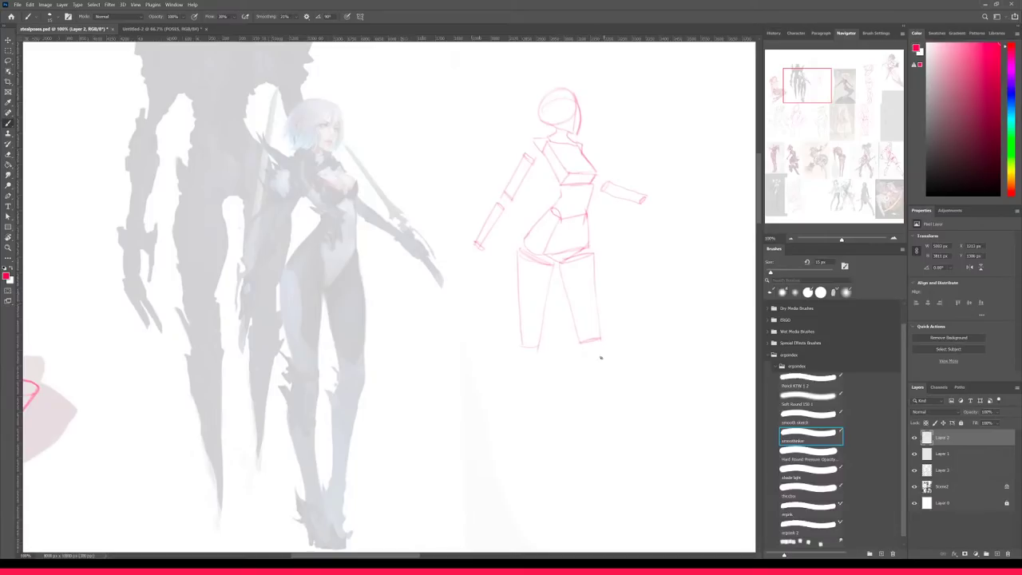
drag(600, 343, 600, 361)
drag(532, 350, 536, 372)
drag(578, 388, 568, 452)
key(ctrl+z)
drag(583, 366, 568, 446)
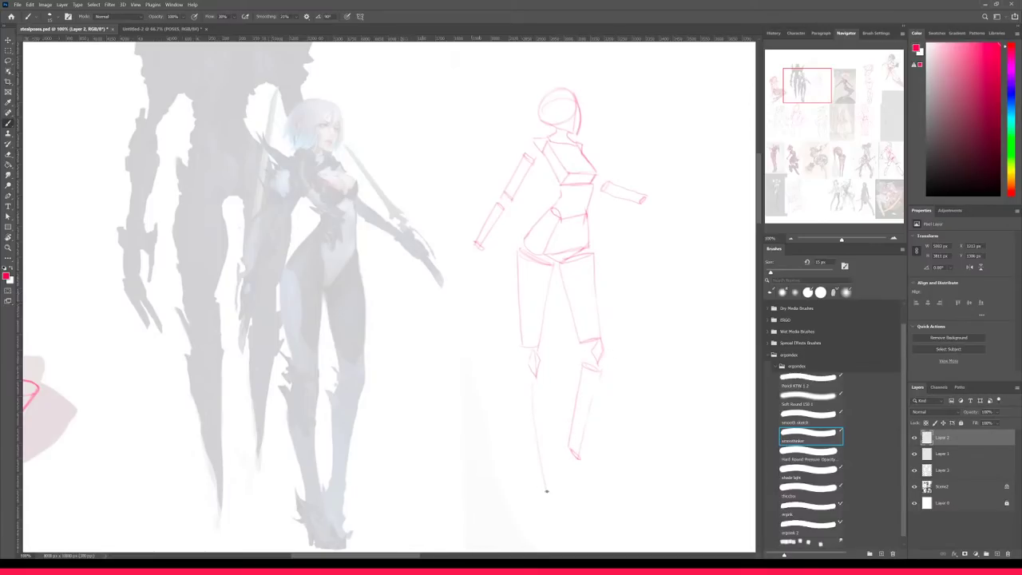
- Build the longer tapered shin cylinder under the other knee and reinforce the first shin's inner edge
drag(547, 493, 549, 498)
mouse_move(519, 374)
mouse_down()
mouse_move(516, 417)
mouse_move(514, 398)
mouse_move(513, 408)
mouse_move(537, 490)
mouse_up()
drag(536, 393, 550, 497)
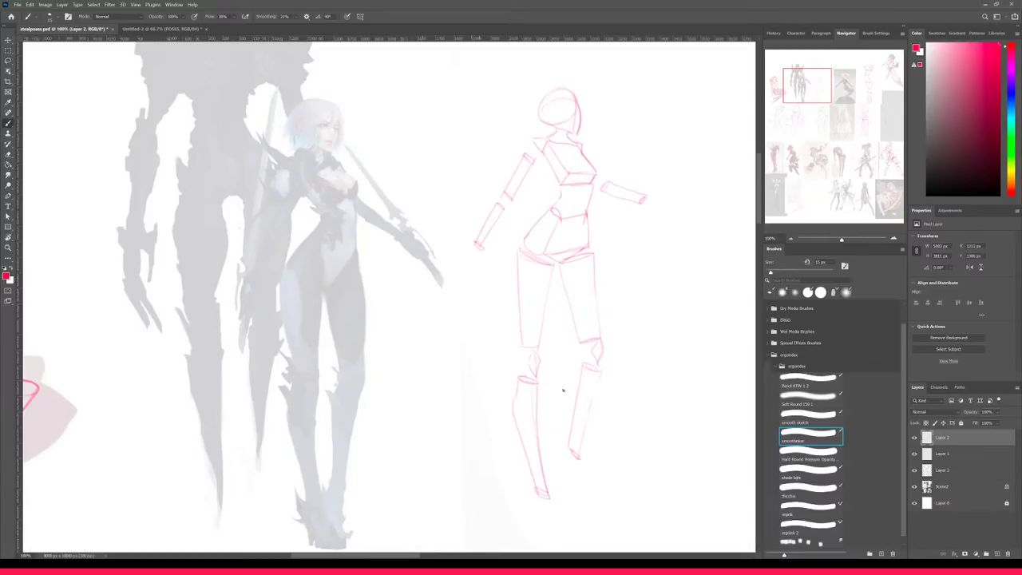
drag(586, 359, 571, 449)
- Draw the high-heeled foot below the longer shin, with a pointed toe and a slanted heel
mouse_move(589, 411)
mouse_down()
mouse_move(582, 451)
mouse_move(575, 379)
mouse_up()
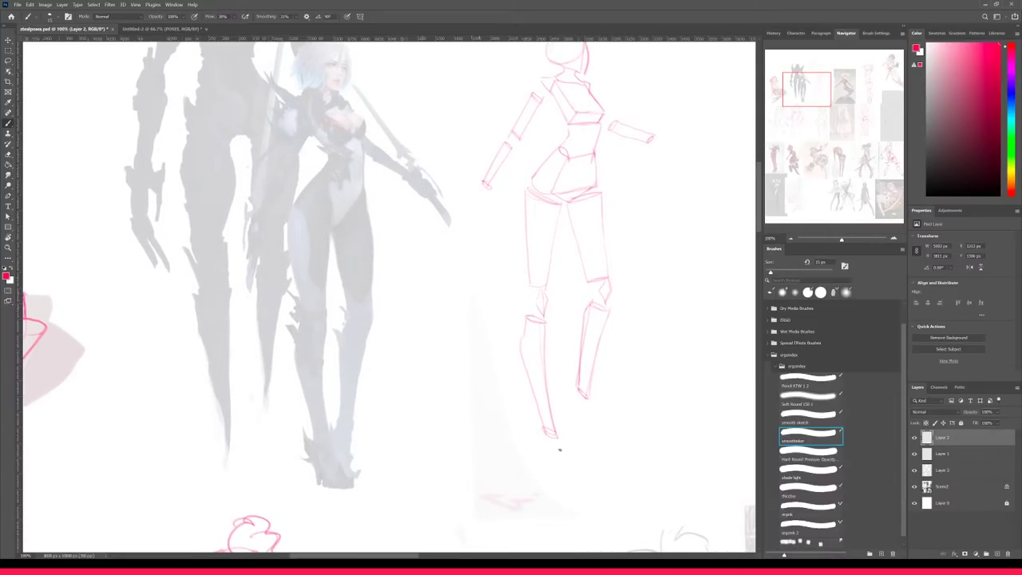
drag(558, 441, 579, 482)
mouse_move(550, 486)
mouse_down()
mouse_move(570, 495)
mouse_move(578, 485)
mouse_move(550, 484)
mouse_move(544, 433)
mouse_up()
key(ctrl+z)
drag(551, 476, 551, 485)
- Draw the second heeled foot below the other shin, connect its ankle, and reinforce the outer thigh line
drag(586, 407, 582, 428)
drag(586, 447, 595, 457)
key(ctrl+z)
drag(348, 141, 366, 444)
key(ctrl+z)
drag(569, 444, 586, 452)
key(ctrl+z)
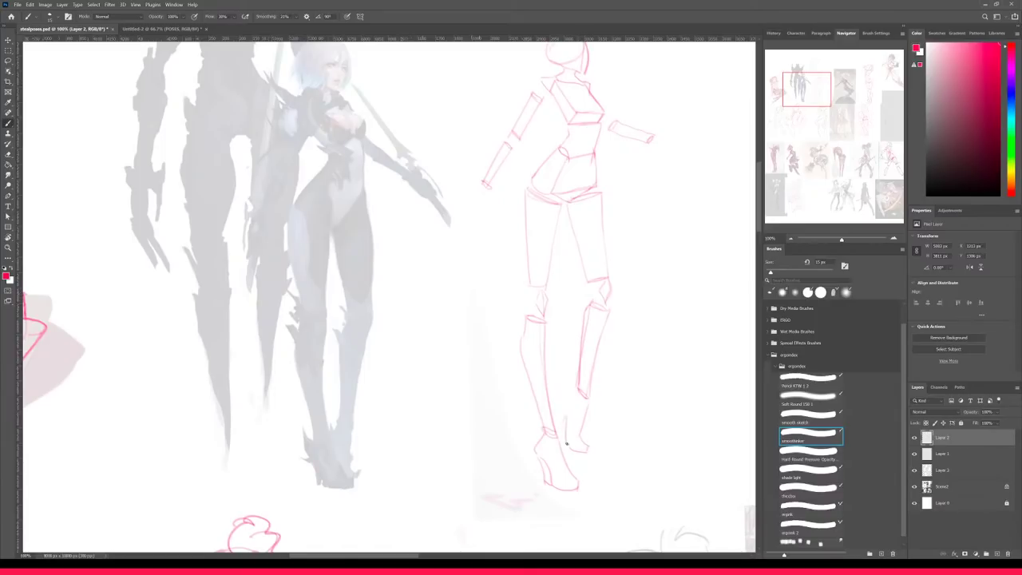
drag(561, 415, 558, 448)
mouse_move(559, 411)
mouse_down()
mouse_move(564, 446)
mouse_move(559, 411)
mouse_move(578, 391)
mouse_up()
drag(525, 254, 528, 283)
- Select the lower legs and feet and move them up to shorten the legs at the knees
key(ctrl+minus)
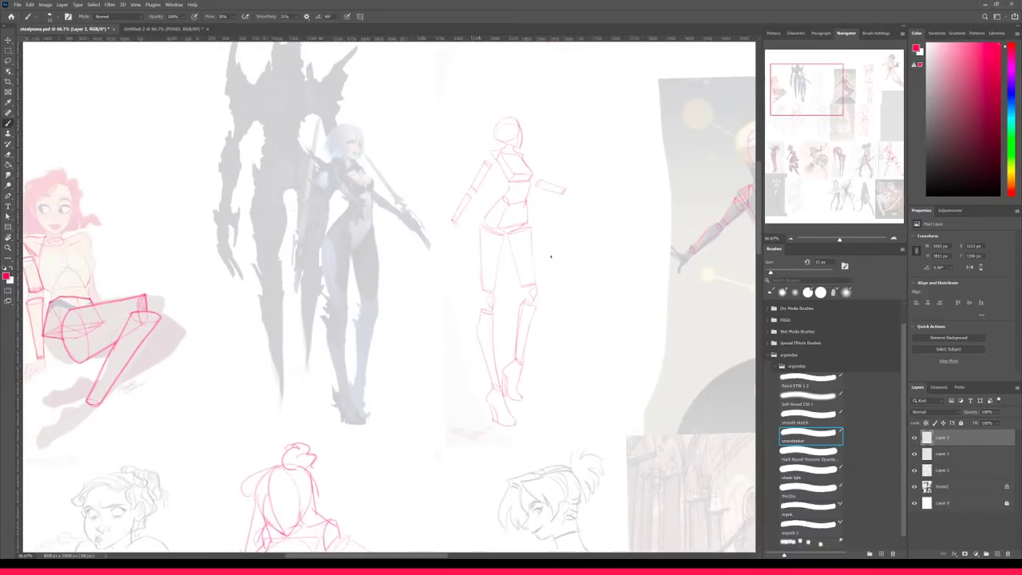
key(ctrl+minus)
key(ctrl+plus)
key(ctrl+plus)
key(l)
drag(478, 223, 453, 320)
mouse_move(496, 292)
mouse_down()
mouse_move(472, 312)
mouse_move(482, 446)
mouse_move(551, 395)
mouse_move(548, 297)
mouse_move(542, 286)
mouse_move(496, 292)
mouse_up()
key(v)
drag(526, 339, 527, 311)
key(ctrl+d)
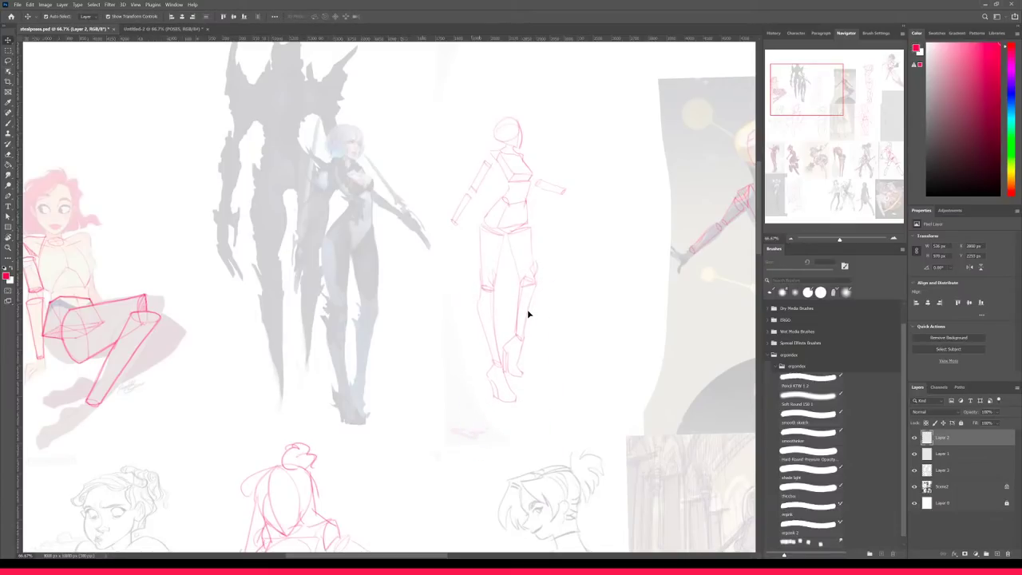
- Select the whole mannequin and scale it up to about 108% to match the reference's height
key(l)
mouse_move(492, 103)
mouse_down()
mouse_move(442, 304)
mouse_move(598, 155)
mouse_move(501, 102)
mouse_up()
key(v)
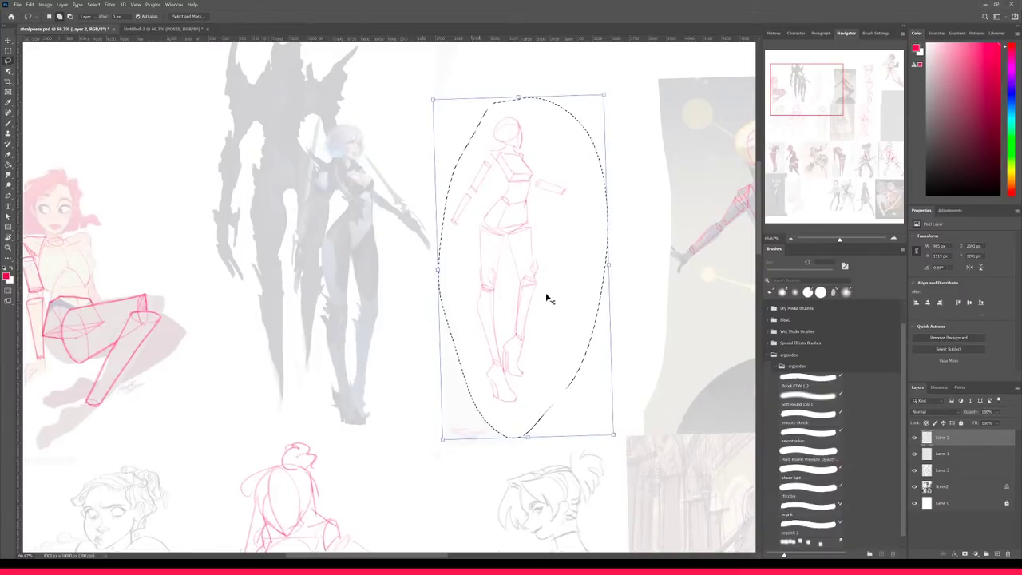
drag(616, 432, 632, 460)
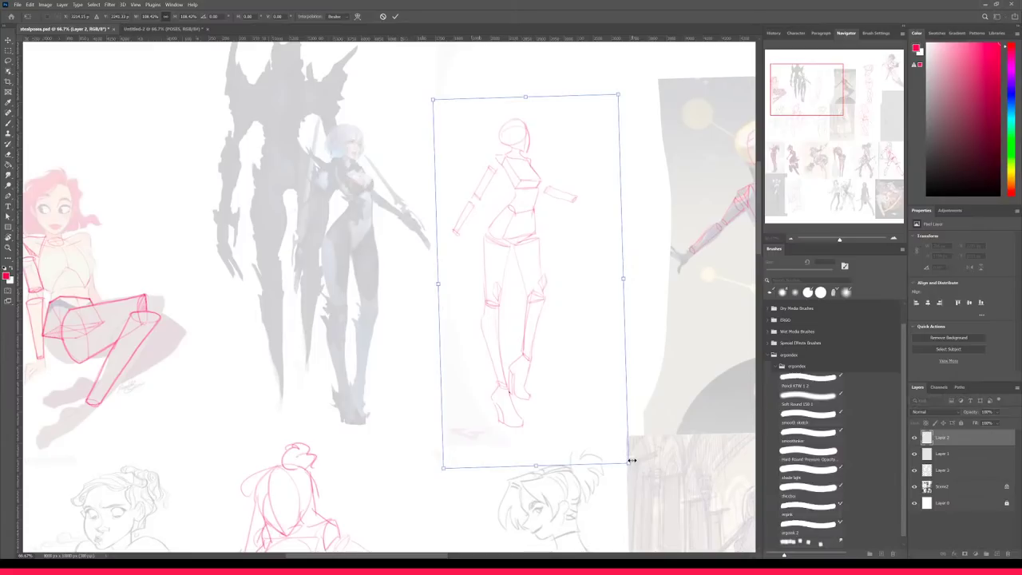
click(395, 17)
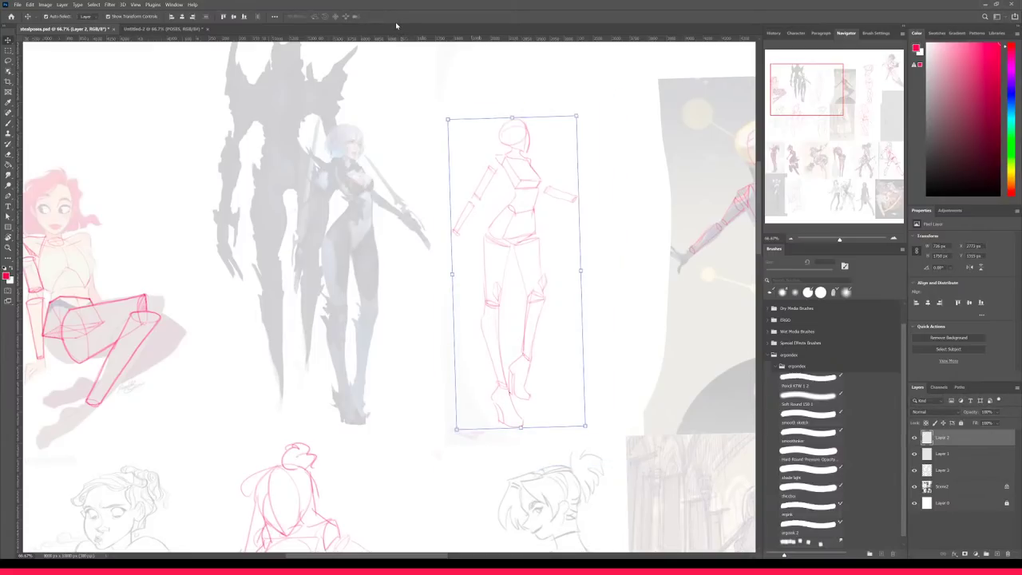
- Look over the lower rows of the reference sheet and locate the crouching figure sketch with the raised arm
key(ctrl+minus)
key(ctrl+minus)
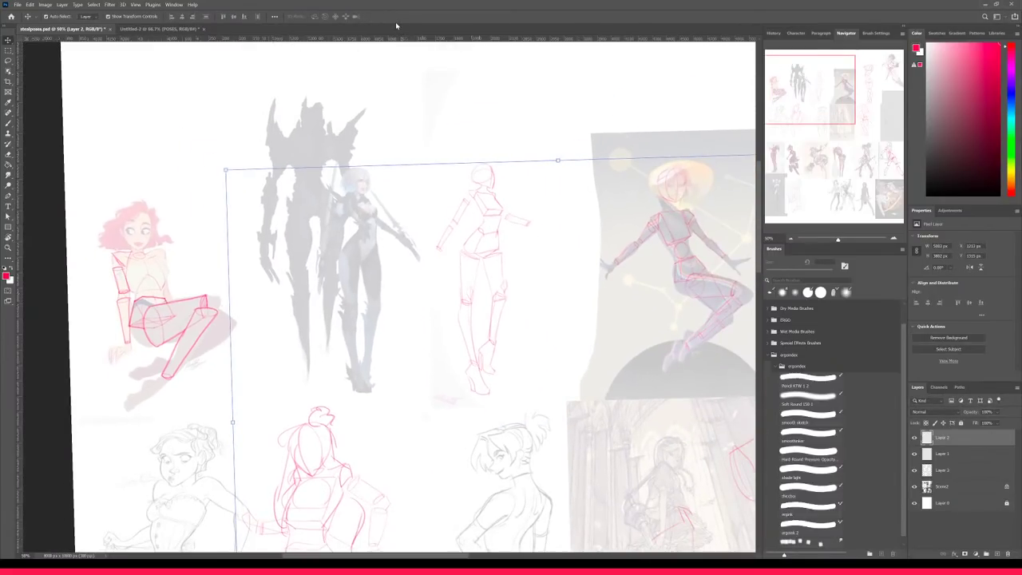
drag(562, 369, 539, 113)
drag(554, 317, 565, 144)
drag(591, 327, 499, 331)
drag(467, 438, 621, 302)
scroll(620, 302, up, 5)
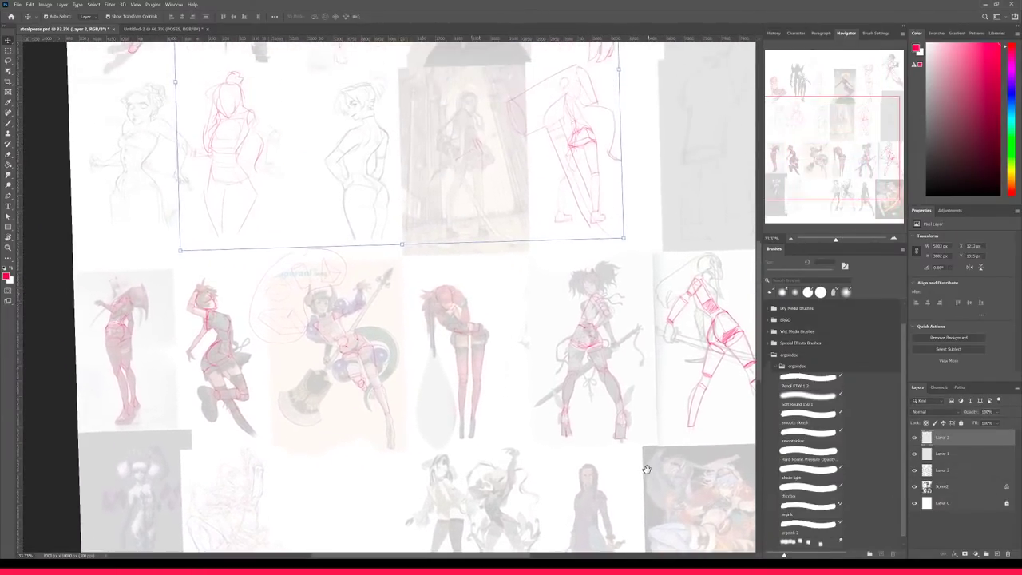
scroll(663, 260, left, 3)
drag(663, 259, 685, 95)
drag(523, 404, 580, 333)
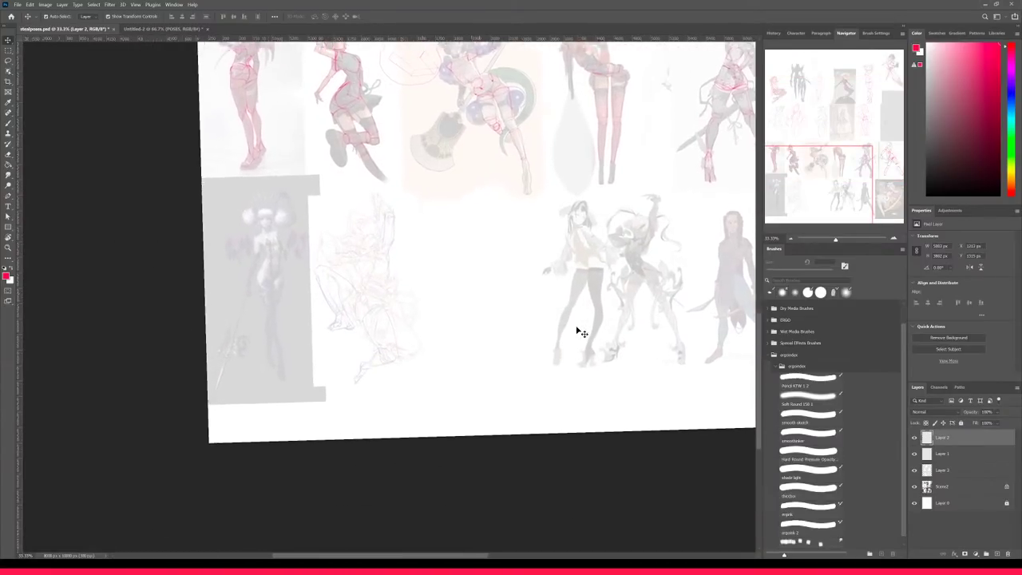
scroll(580, 333, up, 3)
- Draw the tilted head with face guidelines beside the crouching figure, and mark two crosses on the reference's chest
key(b)
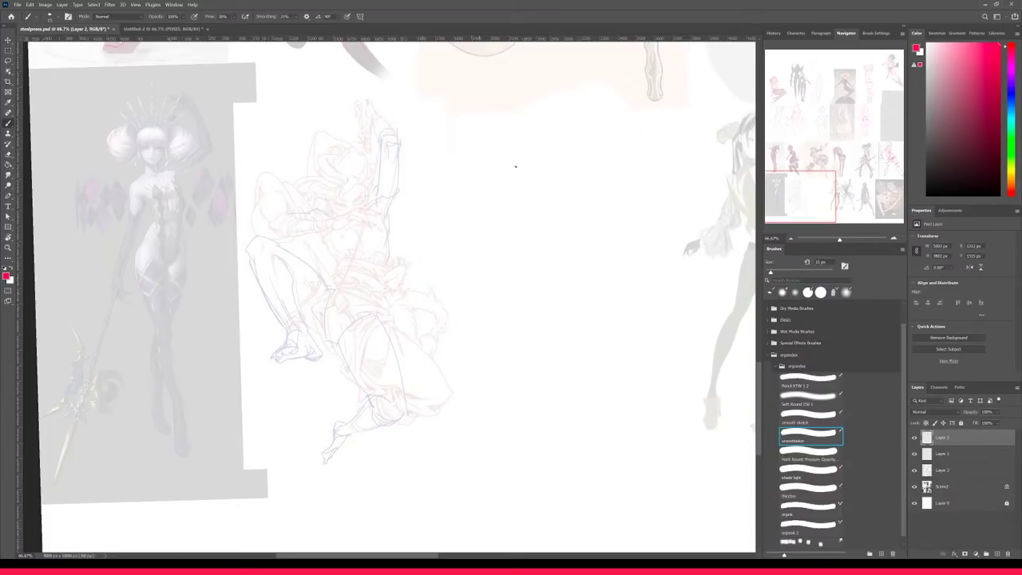
drag(515, 156, 523, 194)
mouse_move(335, 244)
mouse_down()
mouse_move(351, 227)
mouse_move(383, 223)
mouse_move(348, 243)
mouse_move(382, 236)
mouse_up()
key(ctrl+z)
key(ctrl+shift+z)
mouse_move(532, 167)
mouse_down()
mouse_move(495, 154)
mouse_move(527, 156)
mouse_move(494, 155)
mouse_move(531, 156)
mouse_up()
key(ctrl+z)
drag(516, 202, 522, 202)
drag(526, 192, 521, 205)
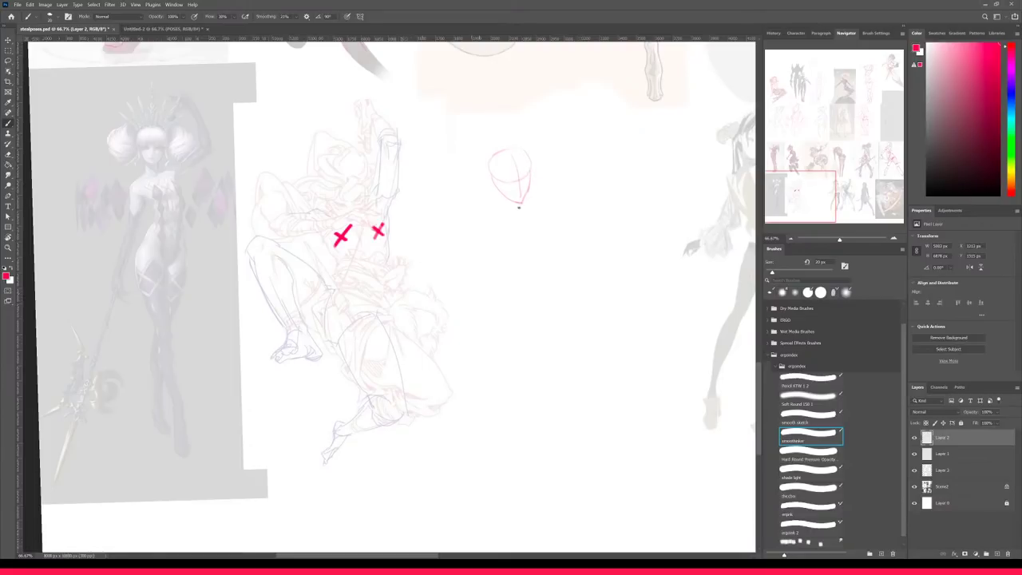
- Construct the tilted torso box below the head, with slanted sides and a double lower edge
drag(475, 196, 482, 182)
drag(502, 234, 547, 219)
key(ctrl+z)
drag(505, 242, 551, 221)
drag(488, 200, 501, 237)
drag(542, 183, 549, 222)
- Add triangular shoulder wedges on both sides of the torso box and a short line marking the pelvis below
key(e)
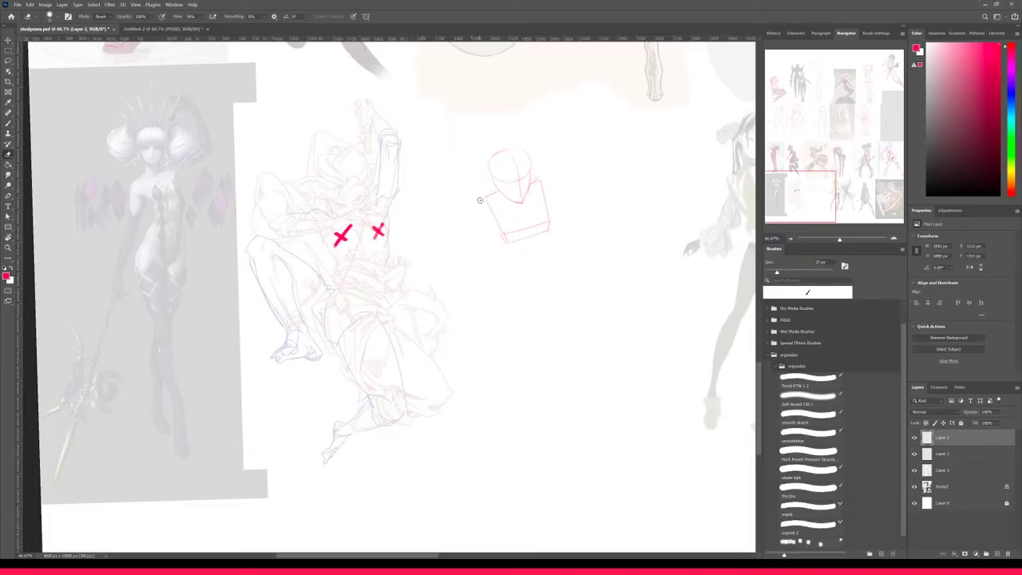
key(b)
drag(486, 207, 495, 194)
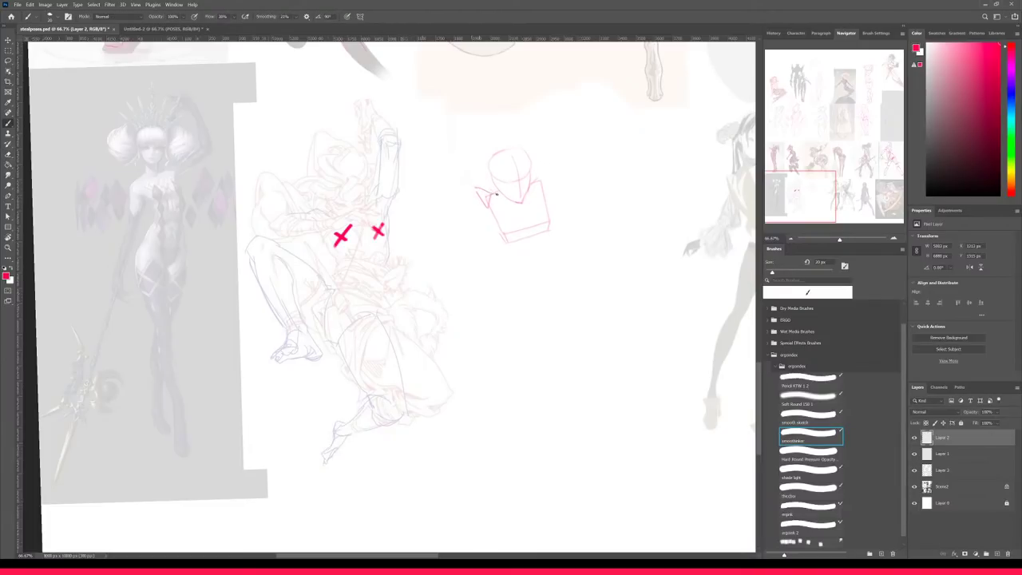
mouse_move(543, 167)
mouse_down()
mouse_move(535, 184)
mouse_move(546, 189)
mouse_up()
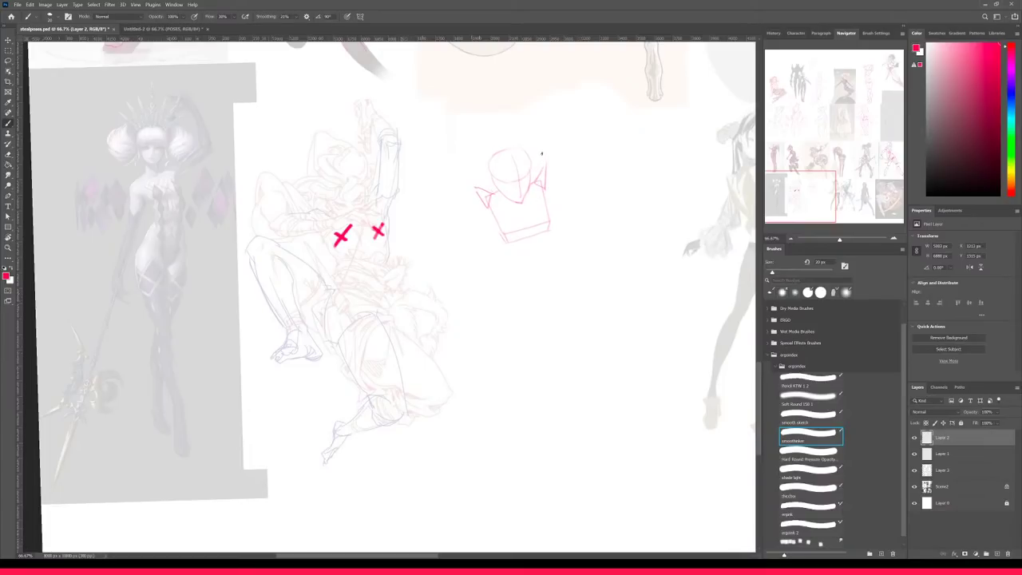
mouse_move(526, 196)
mouse_down()
mouse_move(544, 178)
mouse_move(519, 192)
mouse_up()
key(ctrl+plus)
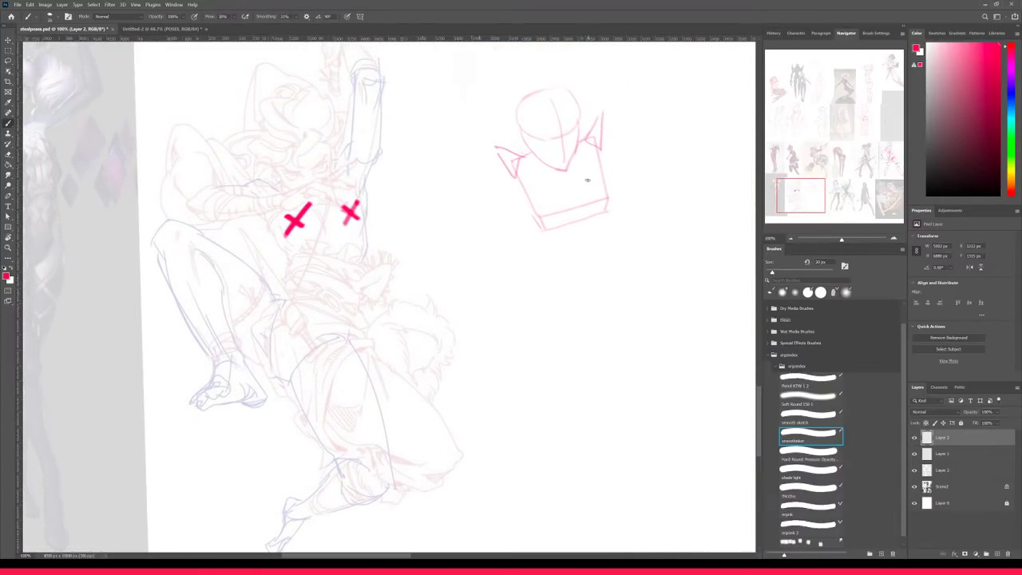
key(ctrl+minus)
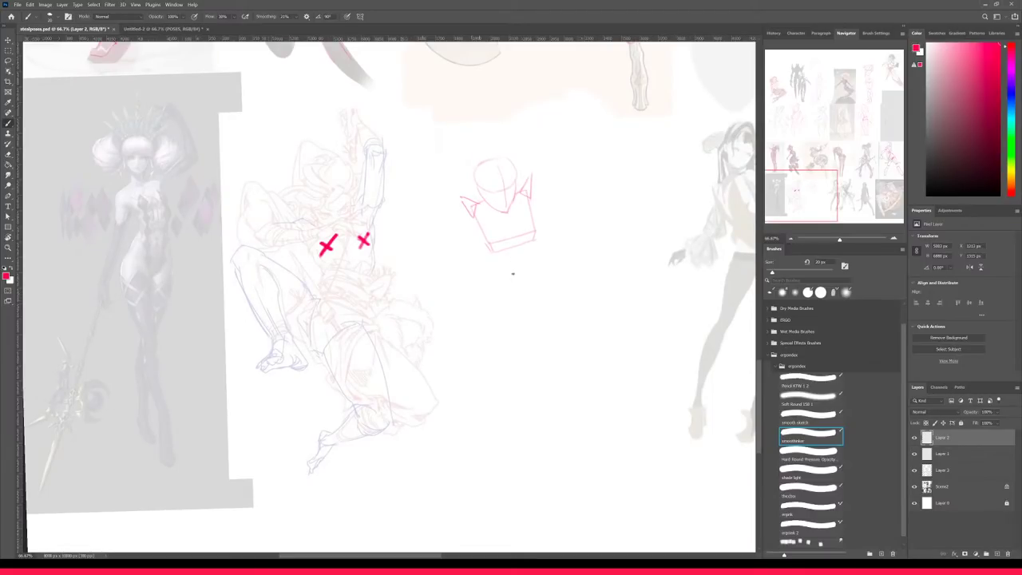
drag(517, 256, 506, 285)
key(ctrl+z)
- Select the torso box with its shoulders, scale it down slightly, and fit it under the head
key(l)
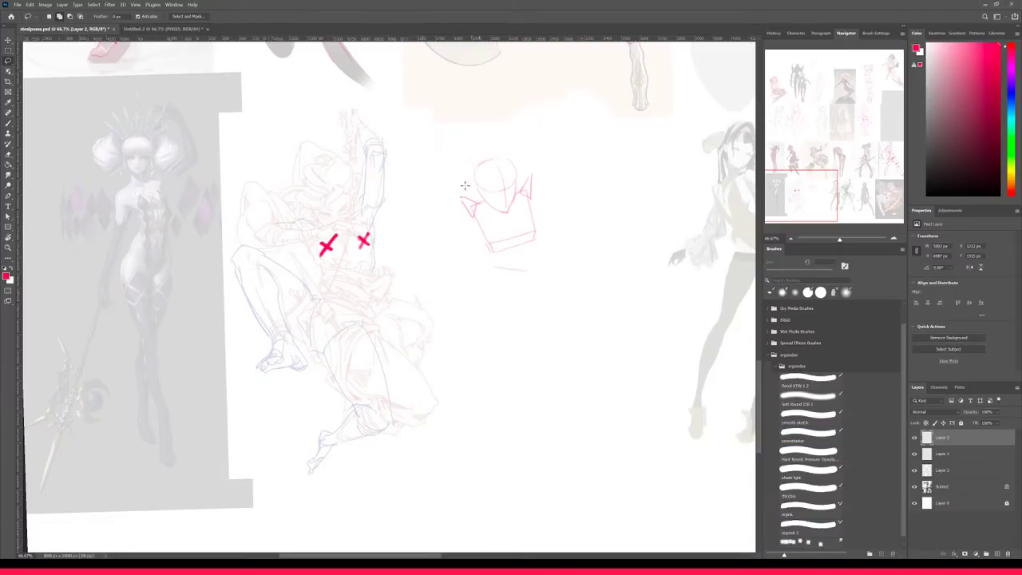
mouse_move(457, 183)
mouse_down()
mouse_move(510, 270)
mouse_move(548, 246)
mouse_move(541, 165)
mouse_move(526, 166)
mouse_move(500, 224)
mouse_move(457, 185)
mouse_up()
key(v)
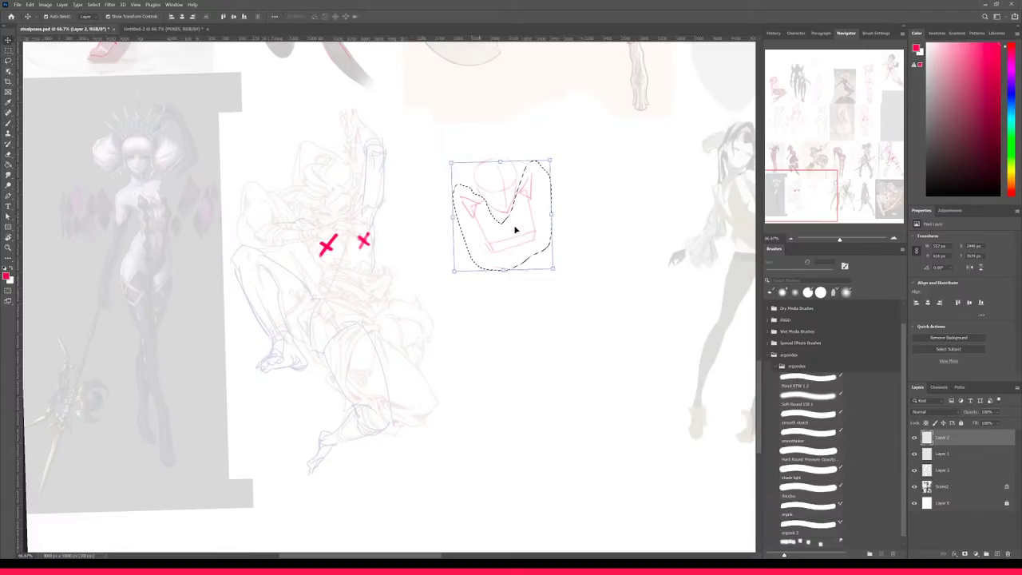
drag(550, 163, 541, 170)
drag(521, 232, 523, 229)
click(394, 16)
key(ctrl+d)
- Draw the pelvis box's peaked upper edge and sides below the torso, using a smaller brush and cleaning stray lines
key(b)
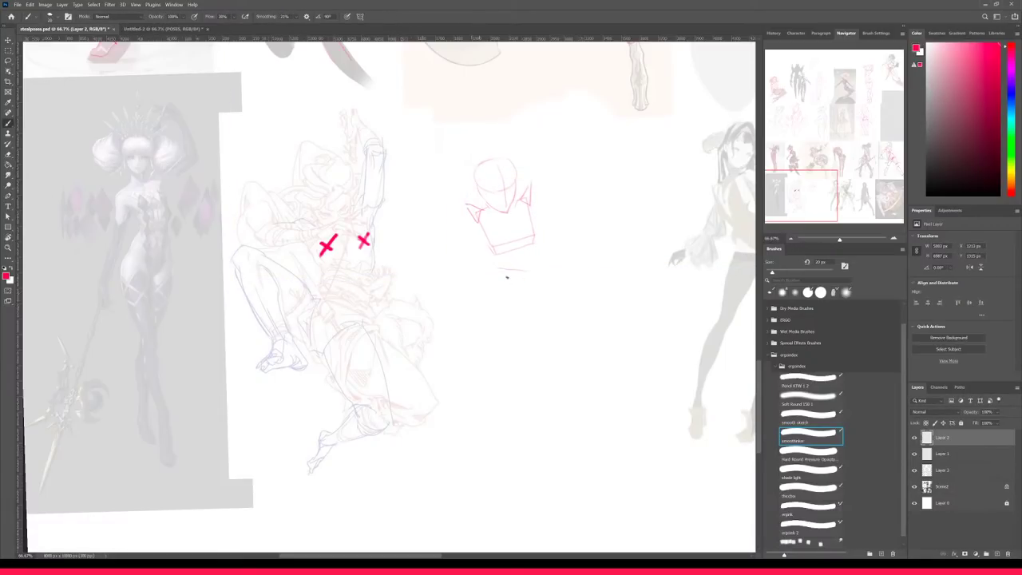
mouse_move(499, 275)
mouse_down()
mouse_move(537, 285)
mouse_move(533, 294)
mouse_move(537, 284)
mouse_move(536, 300)
mouse_move(503, 275)
mouse_up()
key(e)
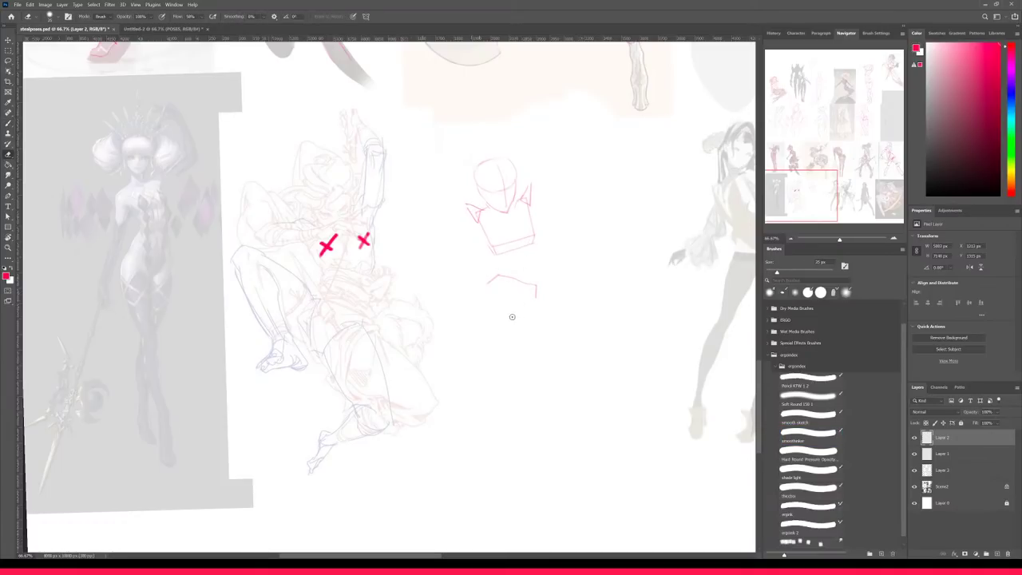
key(b)
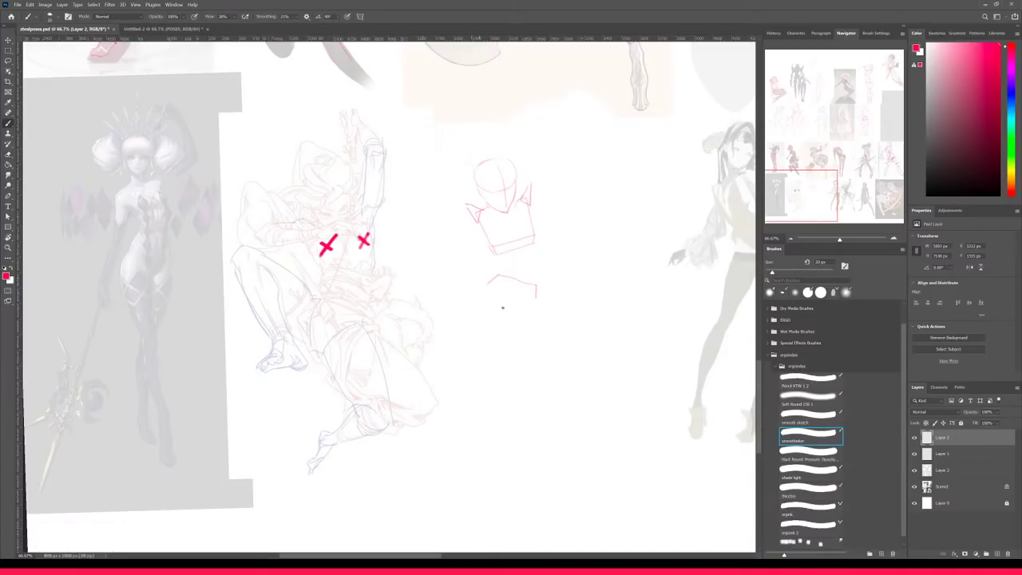
drag(500, 309, 499, 317)
key(ctrl+z)
key(bracketleft)
drag(475, 292, 493, 279)
key(e)
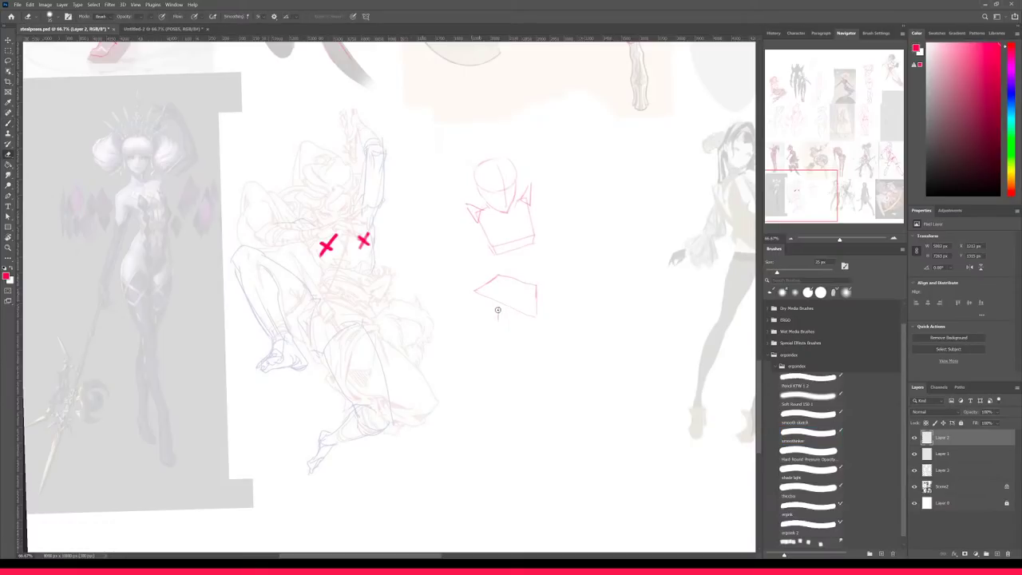
key(b)
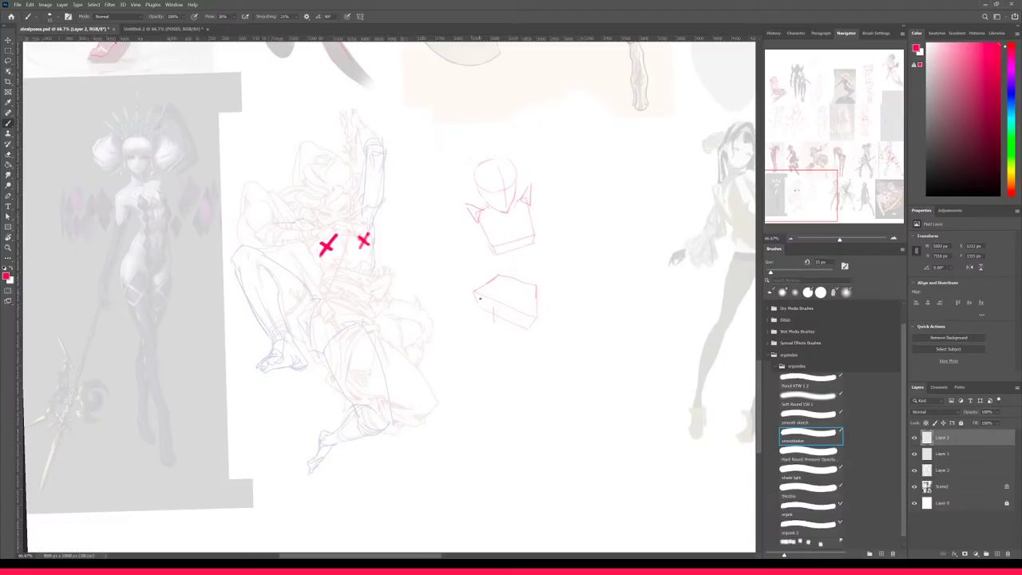
- Complete the pelvis box with inner and lower edges, and add oval leg openings along its side and underside
key(ctrl+z)
drag(496, 325, 521, 328)
key(ctrl+z)
drag(544, 322, 502, 329)
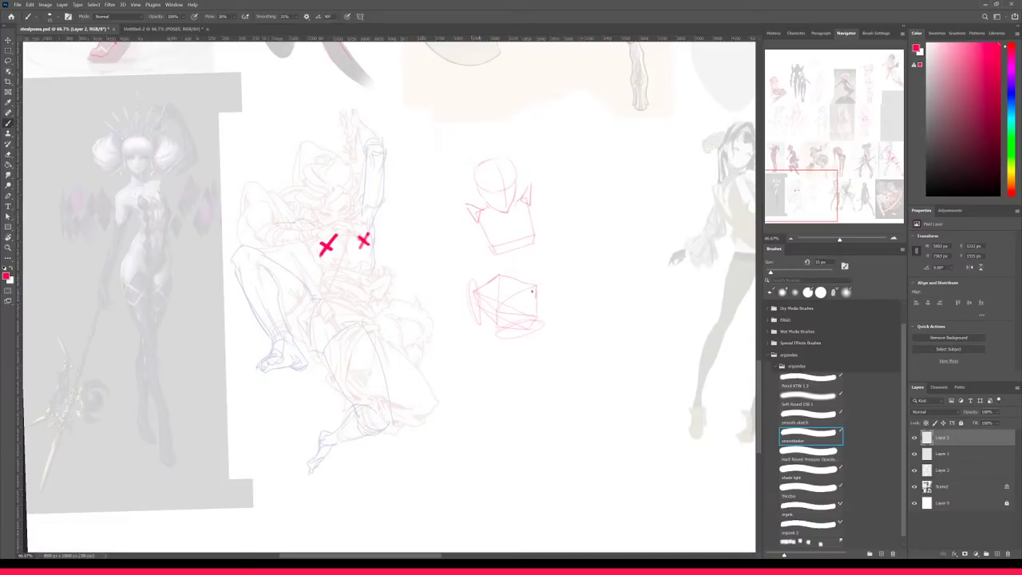
drag(495, 278, 497, 310)
key(e)
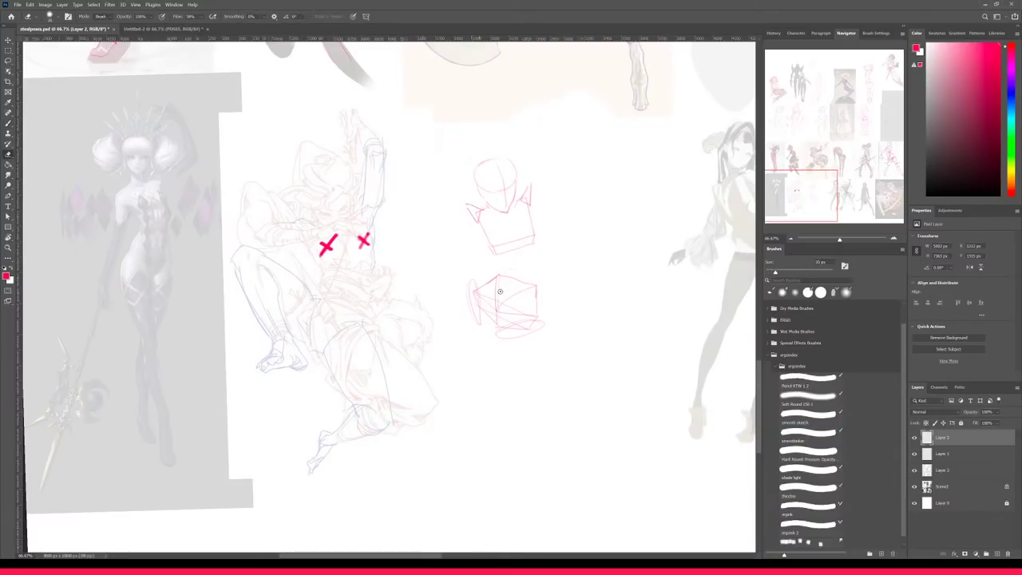
key(b)
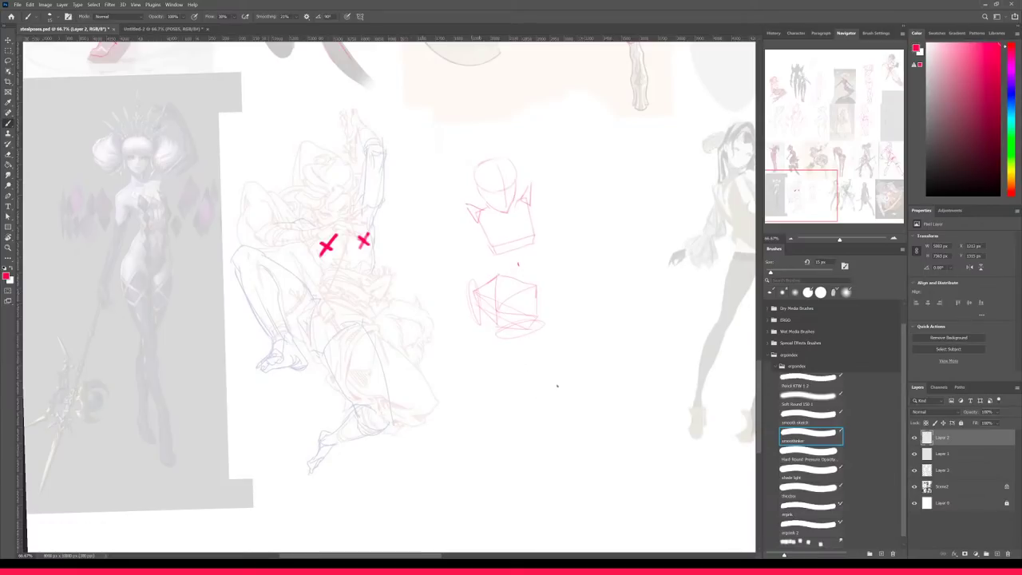
- Draw the kneeling leg below the pelvis as a thigh cylinder, a knee joint and a shin cylinder angled back
drag(529, 394, 556, 388)
drag(533, 414, 551, 408)
drag(496, 335, 526, 390)
drag(543, 327, 556, 390)
key(ctrl+z)
drag(490, 429, 539, 413)
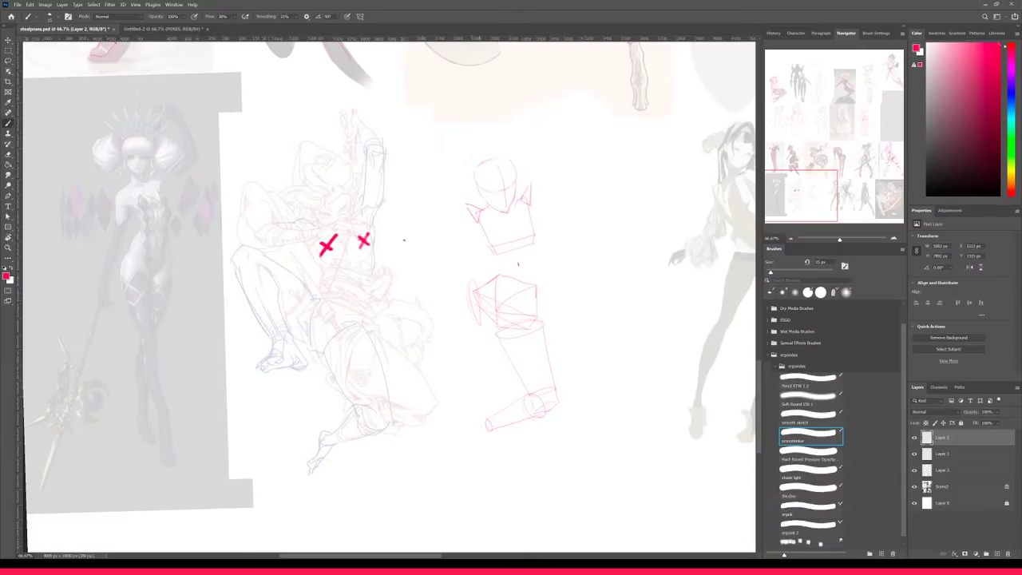
- Draw the raised leg's thigh cylinder from the hip to a knee oval, clearing the old side leg opening
drag(413, 227, 408, 241)
key(e)
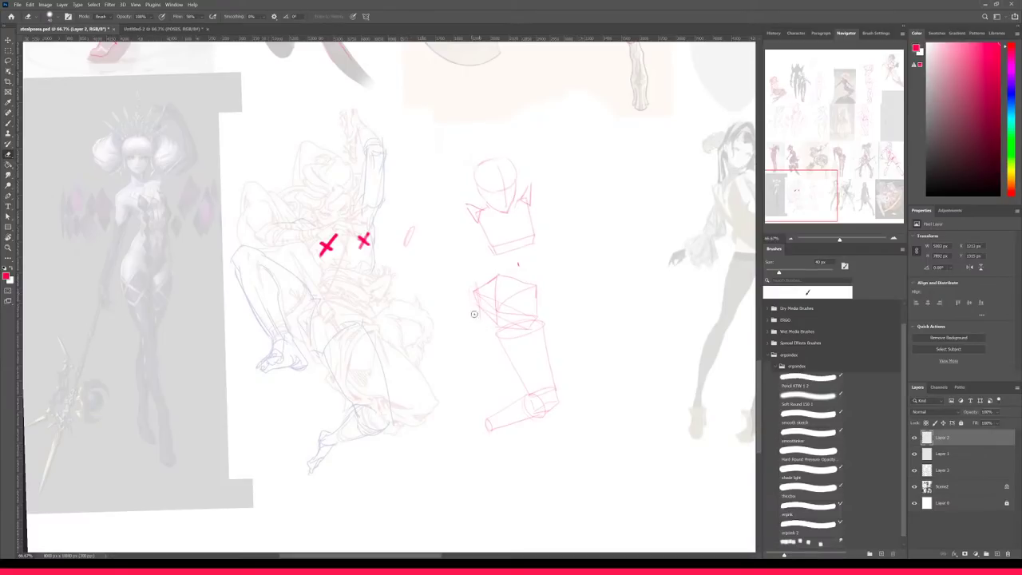
key(b)
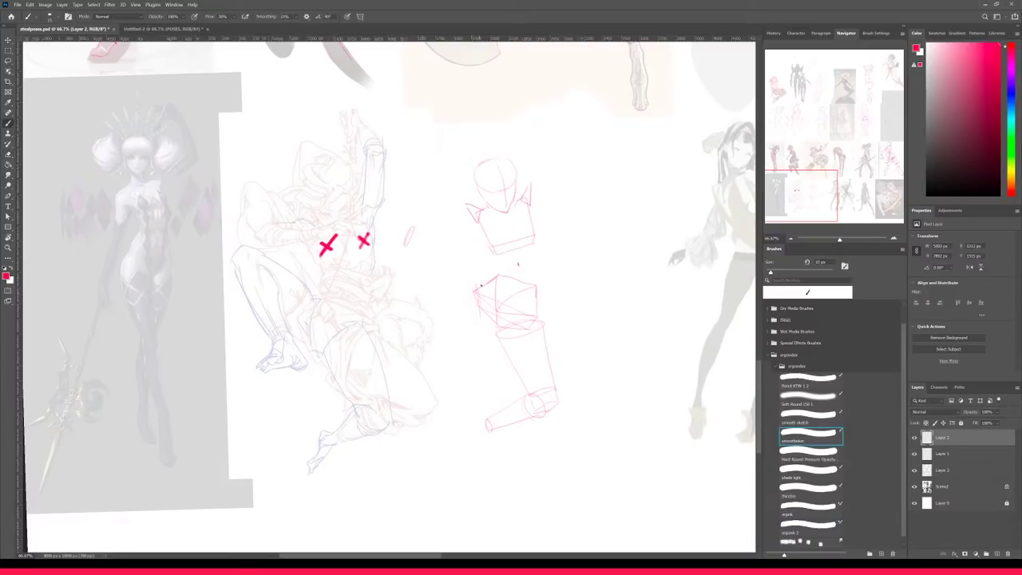
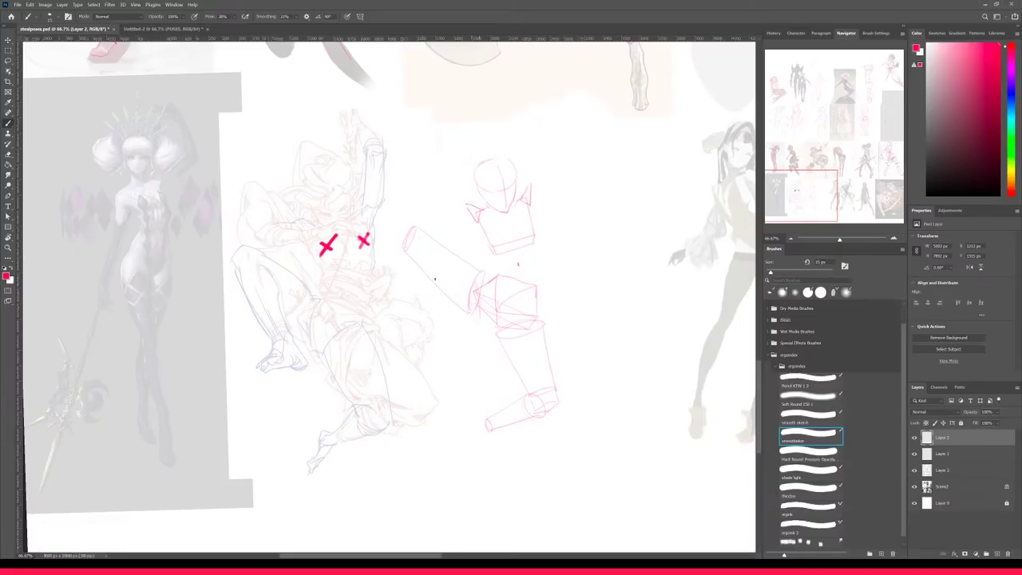
key(ctrl+z)
drag(437, 282, 468, 311)
- Build the raised leg's ankle joint and wedge-shaped foot below its shin
drag(456, 312, 438, 320)
drag(453, 313, 448, 298)
drag(452, 310, 459, 322)
drag(429, 343, 444, 339)
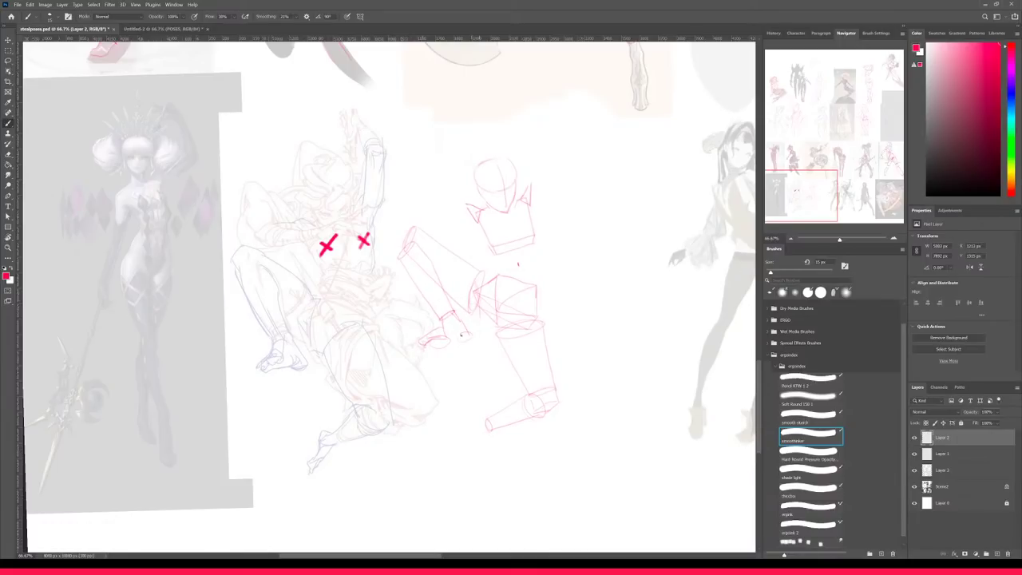
drag(429, 346, 443, 350)
drag(460, 319, 463, 334)
- Add the kneeling leg's ankle and foot, and sketch lines joining the chest box to the hips
drag(477, 432, 493, 429)
drag(481, 286, 495, 277)
drag(483, 211, 491, 247)
key(ctrl+z)
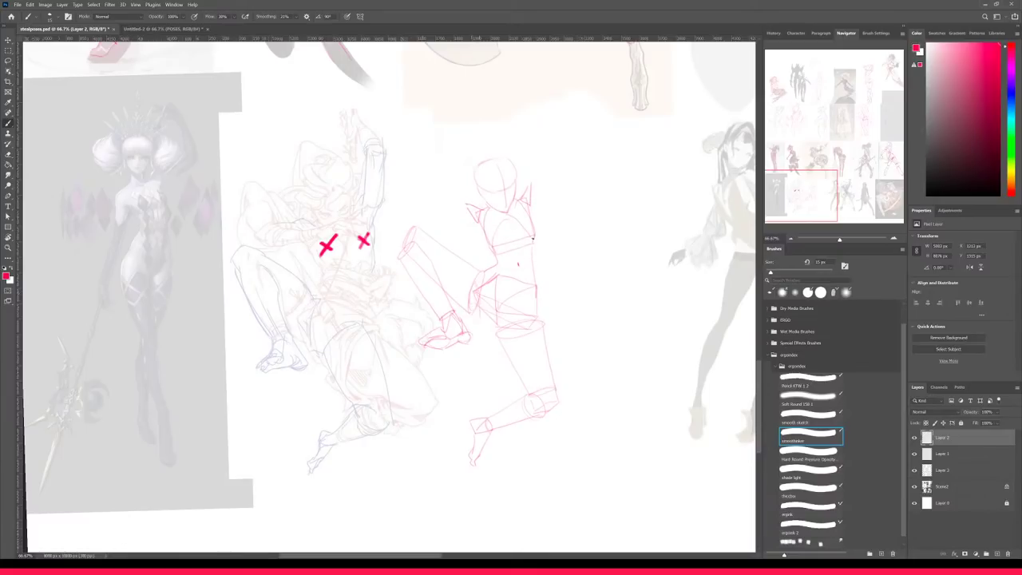
- Strengthen the waist and hip contours around the pelvis box, undoing the strokes that miss
drag(533, 268, 539, 294)
drag(459, 295, 473, 312)
drag(538, 305, 541, 313)
drag(494, 281, 494, 312)
key(ctrl+z)
key(ctrl+z)
key(ctrl+z)
key(ctrl+z)
drag(483, 273, 486, 311)
key(ctrl+z)
mouse_move(489, 273)
mouse_down()
mouse_move(492, 317)
mouse_move(490, 273)
mouse_up()
- Select the whole kneeling leg and move it up closer to the pelvis box
key(l)
mouse_move(488, 327)
mouse_down()
mouse_move(483, 403)
mouse_move(443, 434)
mouse_move(532, 457)
mouse_move(570, 339)
mouse_move(538, 318)
mouse_move(490, 327)
mouse_up()
key(v)
drag(529, 399, 529, 376)
key(ctrl+d)
- Select the raised leg and shift it slightly toward the hip
key(l)
mouse_move(412, 214)
mouse_down()
mouse_move(394, 259)
mouse_move(427, 376)
mouse_move(482, 350)
mouse_move(470, 322)
mouse_move(480, 256)
mouse_move(429, 217)
mouse_up()
key(v)
drag(456, 263, 461, 248)
key(ctrl+d)
- Draw the raised arm's upright cylinder above the shoulder wedge, redoing its ends and sides until they fit
key(b)
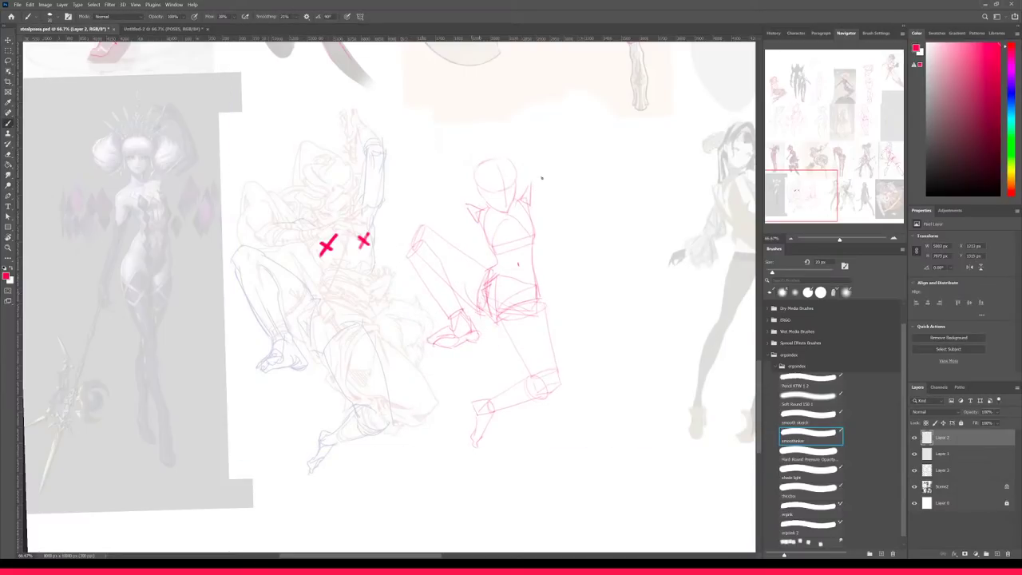
drag(537, 144, 550, 139)
key(ctrl+z)
drag(530, 194, 544, 195)
key(ctrl+z)
drag(538, 147, 542, 194)
key(ctrl+z)
drag(546, 145, 544, 193)
drag(534, 144, 533, 195)
- Draw the other upper arm as a horizontal cylinder extending sideways from the shoulder
drag(434, 202, 431, 215)
key(ctrl+z)
mouse_move(465, 205)
mouse_down()
mouse_move(477, 226)
mouse_move(438, 225)
mouse_up()
key(ctrl+z)
drag(430, 214, 432, 205)
drag(432, 205, 461, 204)
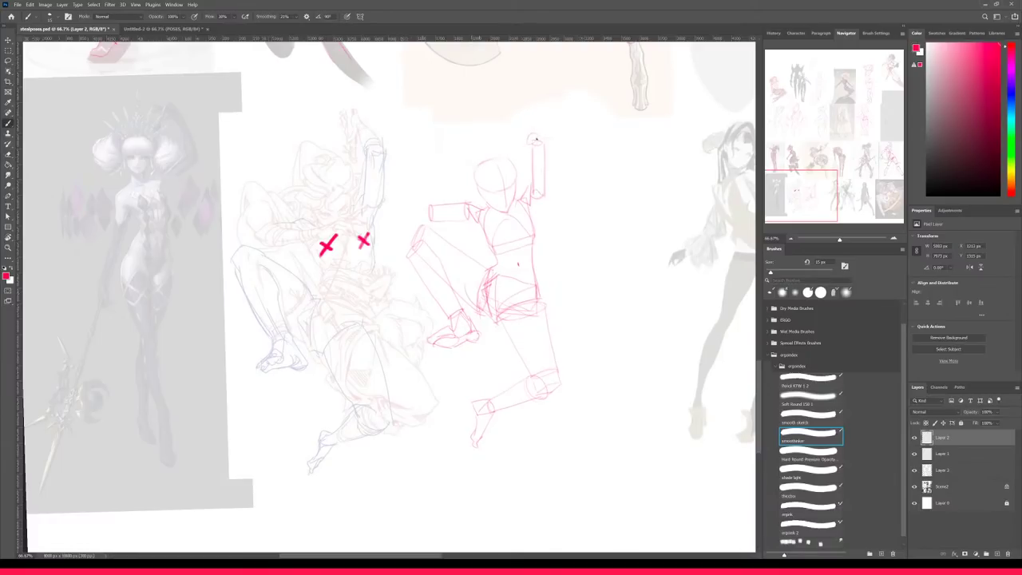
- Add both forearms, sketch the pointed headpiece and drapery around the head, and reinforce the kneeling thigh's edge
drag(518, 122, 523, 128)
drag(495, 203, 496, 209)
mouse_move(439, 212)
mouse_down()
mouse_move(493, 213)
mouse_move(444, 212)
mouse_move(501, 202)
mouse_up()
mouse_move(419, 214)
mouse_down()
mouse_move(419, 182)
mouse_move(456, 196)
mouse_move(480, 190)
mouse_move(467, 118)
mouse_move(500, 124)
mouse_move(520, 178)
mouse_move(517, 157)
mouse_move(457, 161)
mouse_move(473, 175)
mouse_move(429, 164)
mouse_move(448, 116)
mouse_move(421, 71)
mouse_move(492, 134)
mouse_move(514, 178)
mouse_up()
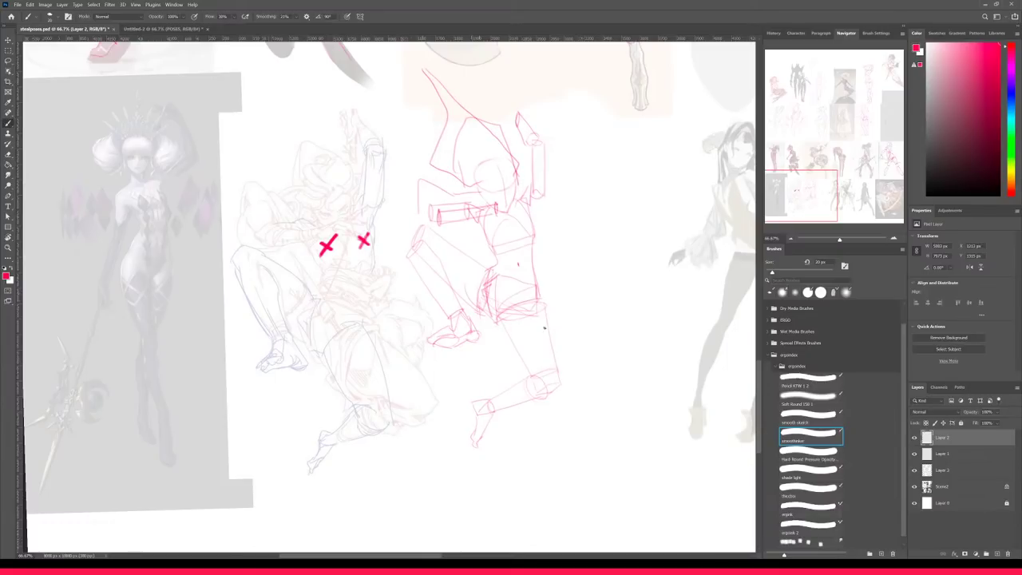
drag(499, 321, 516, 348)
- Select the complete crouching mannequin and reposition it slightly beside its reference
key(ctrl+minus)
mouse_move(417, 101)
mouse_down()
mouse_move(392, 141)
mouse_move(559, 320)
mouse_move(449, 103)
mouse_up()
key(v)
drag(496, 276, 525, 304)
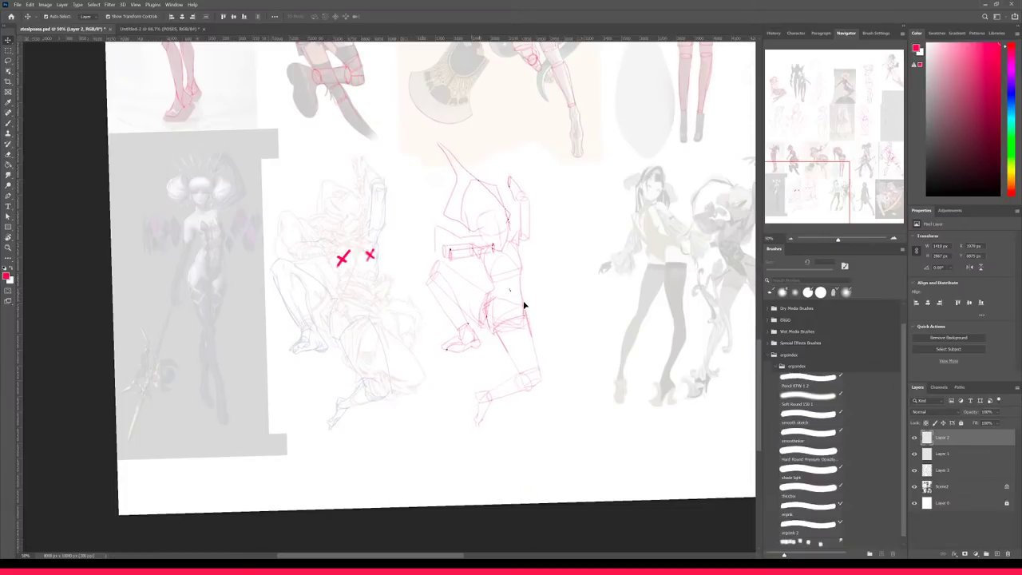
key(ctrl+d)
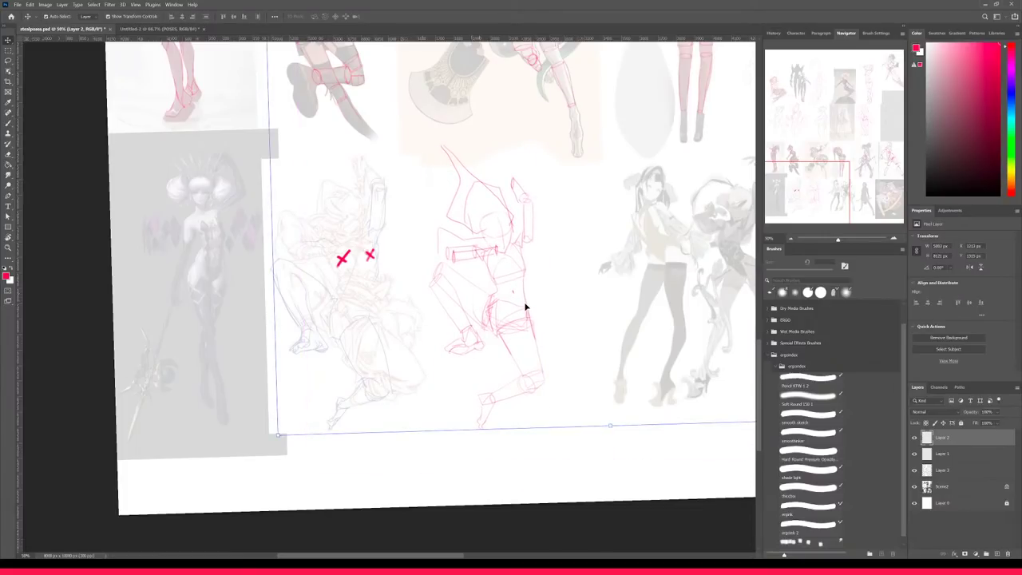
- Make Layer 1 active and bring the standing woman in dark stockings into view as the next reference
drag(561, 310, 479, 375)
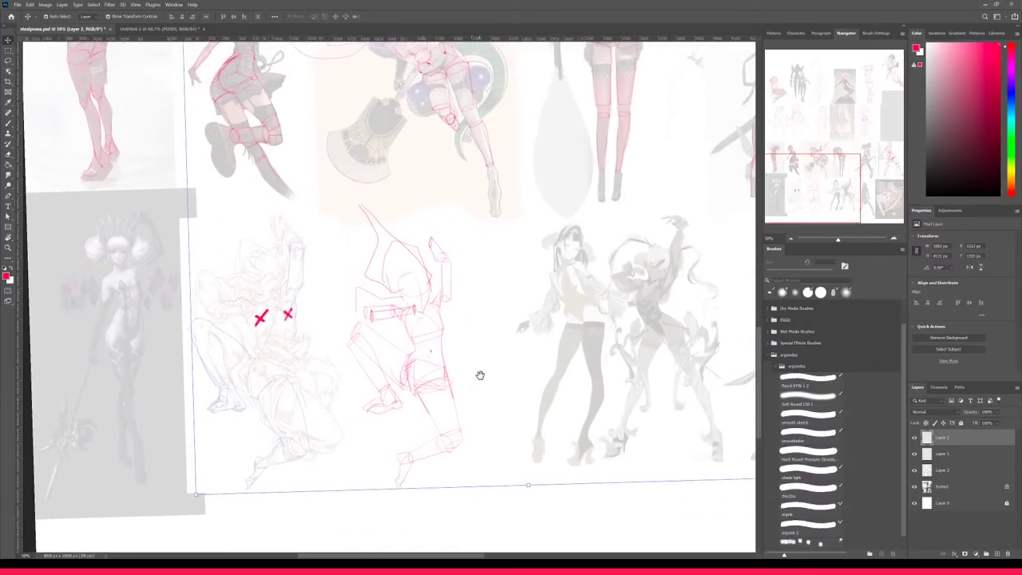
drag(589, 338, 482, 420)
drag(612, 313, 642, 479)
drag(590, 373, 598, 390)
key(ctrl+minus)
key(ctrl+minus)
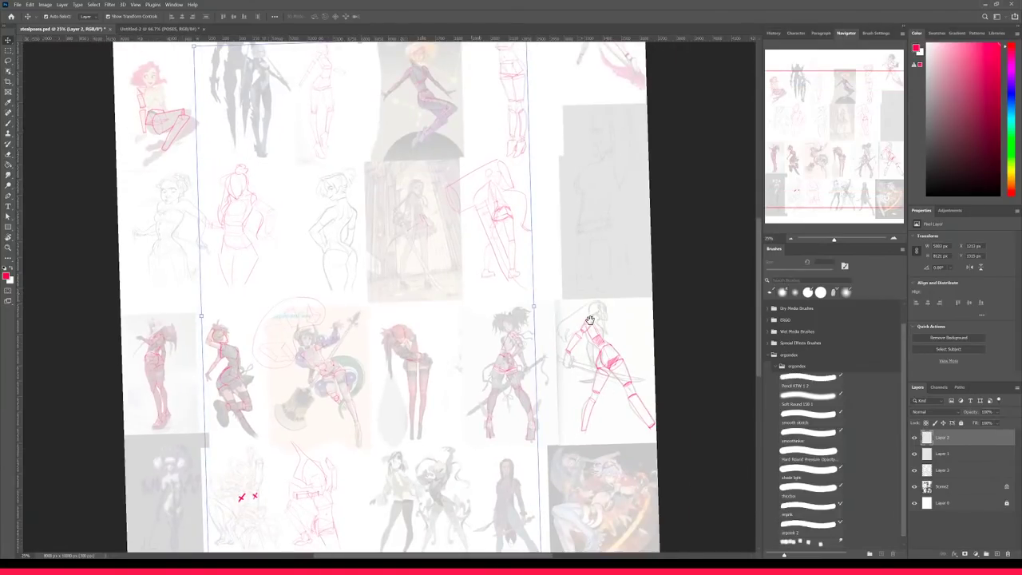
drag(589, 320, 532, 364)
key(ctrl+plus)
click(957, 454)
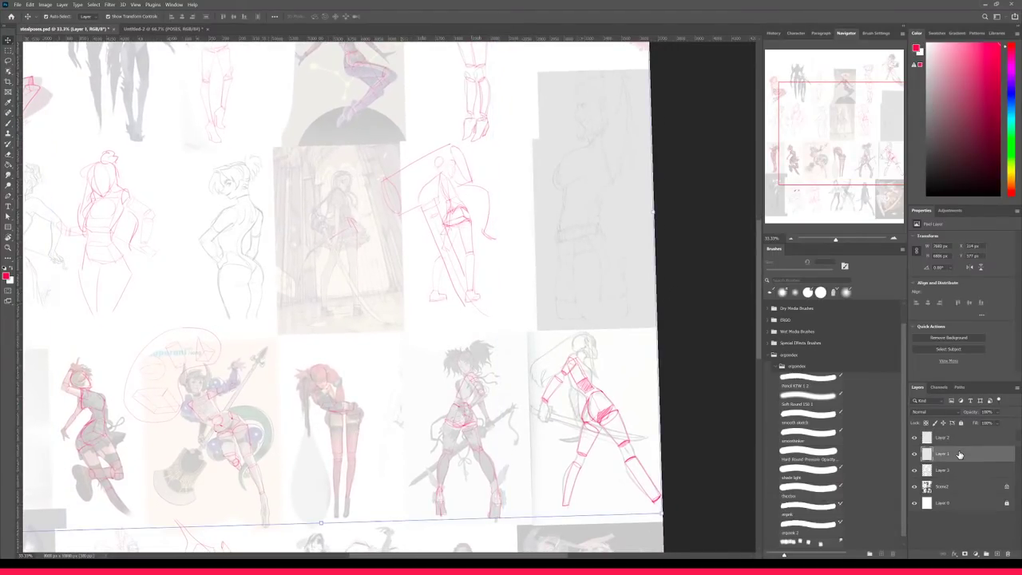
drag(464, 459, 497, 392)
drag(400, 523, 520, 358)
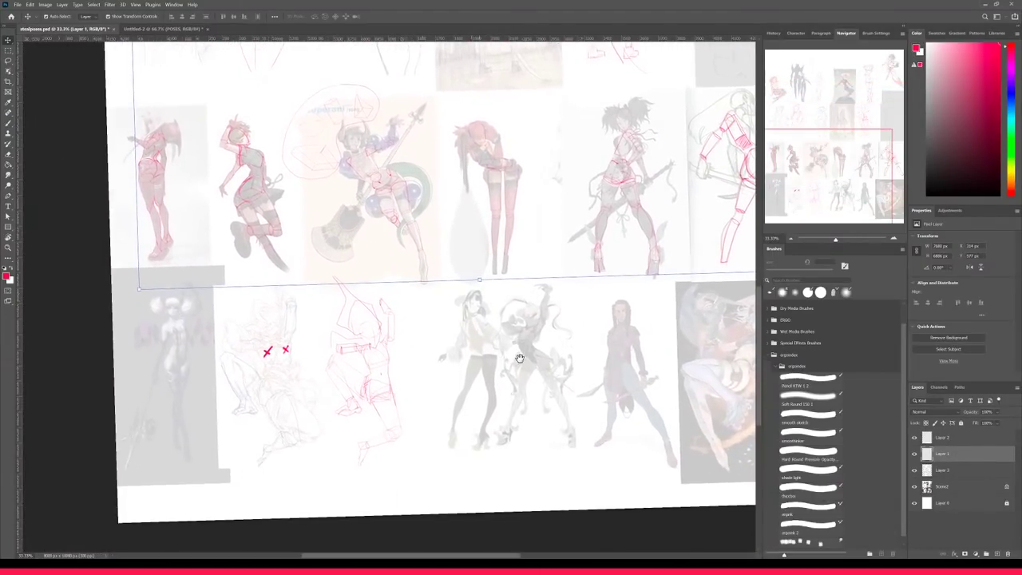
key(ctrl+plus)
drag(583, 479, 589, 445)
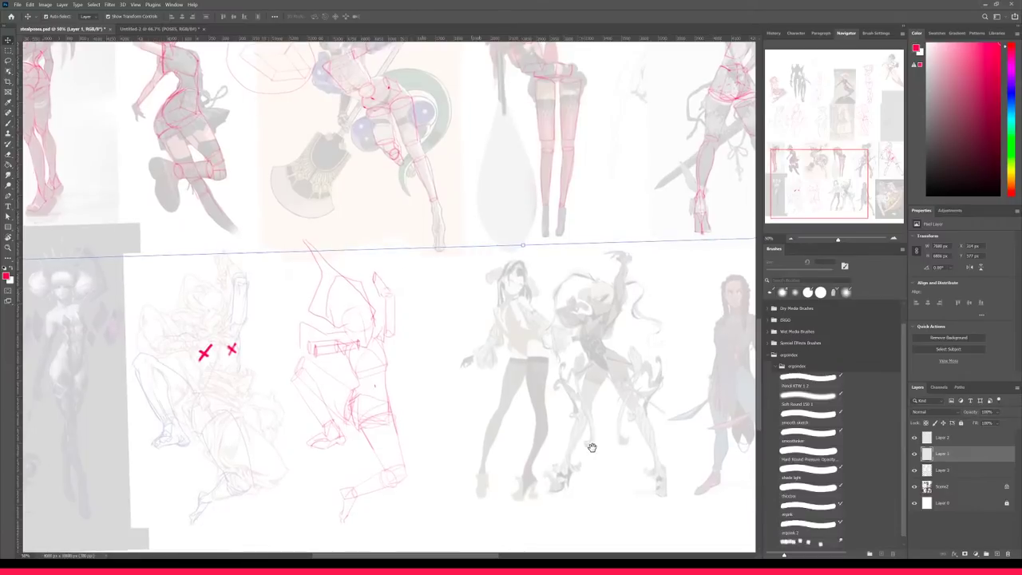
drag(656, 416, 575, 422)
key(ctrl+plus)
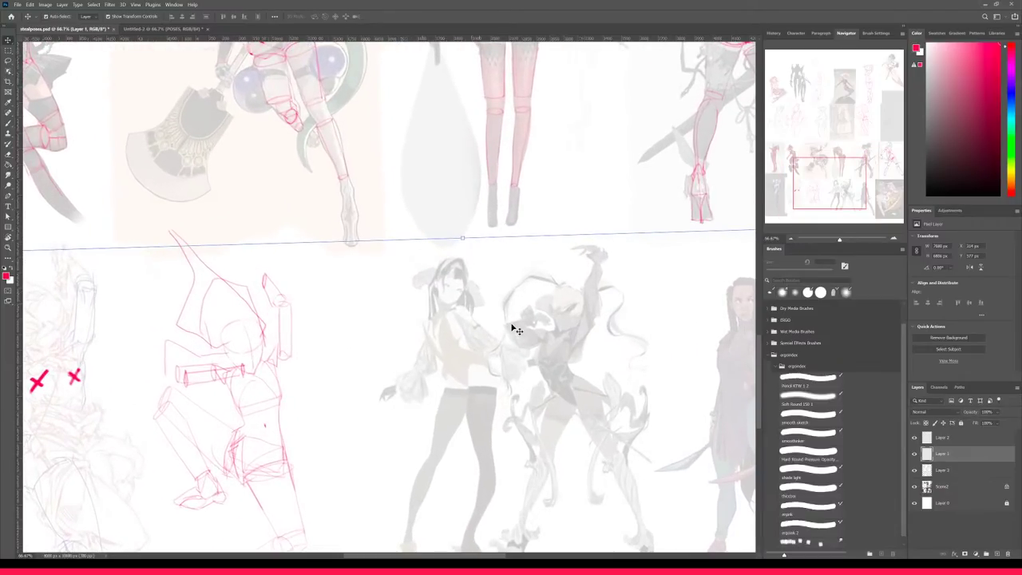
- Trace the neck base and chest box over the standing woman's upper torso
key(ctrl+plus)
key(b)
key(ctrl+plus)
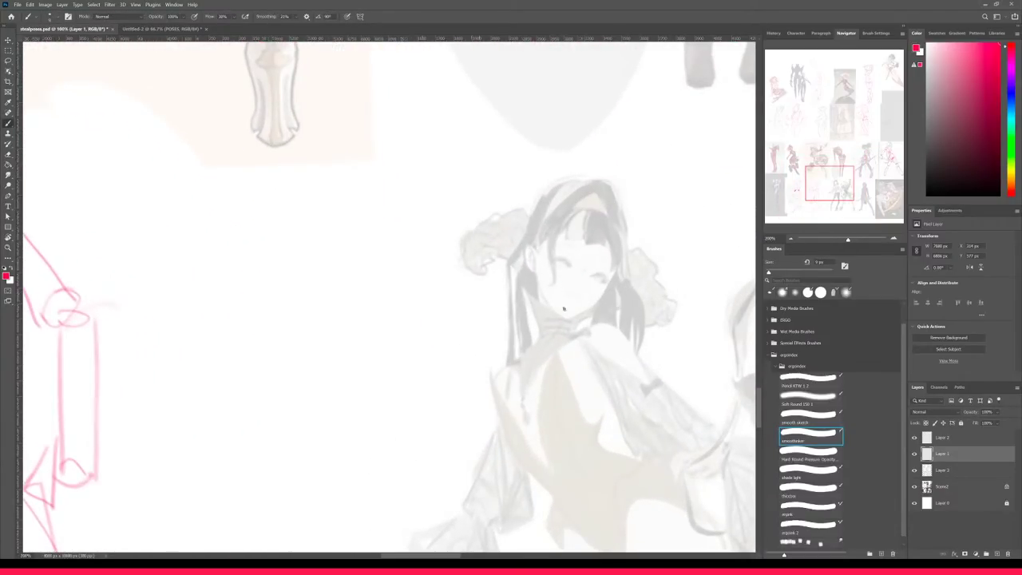
drag(540, 339, 567, 336)
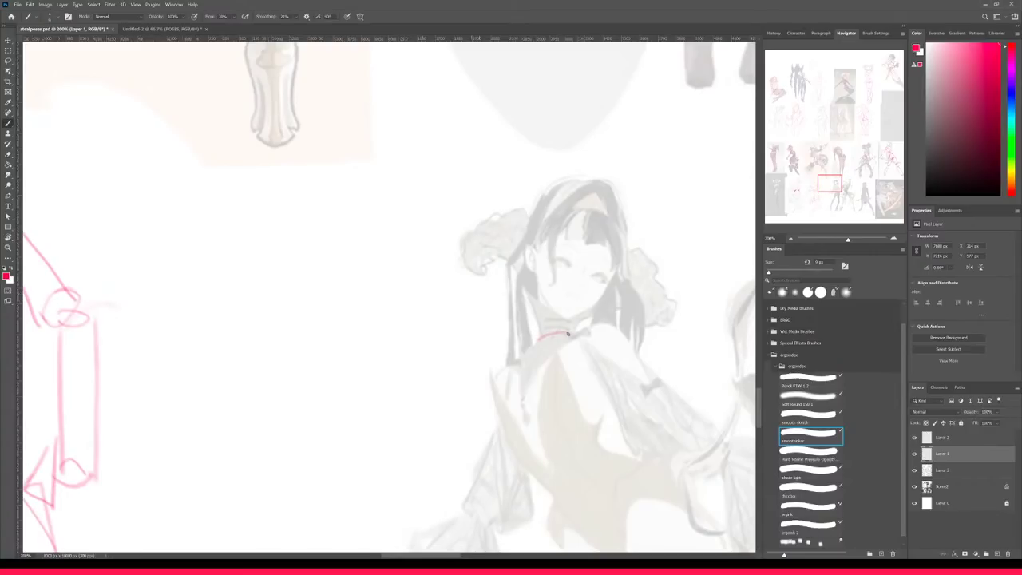
key(ctrl+minus)
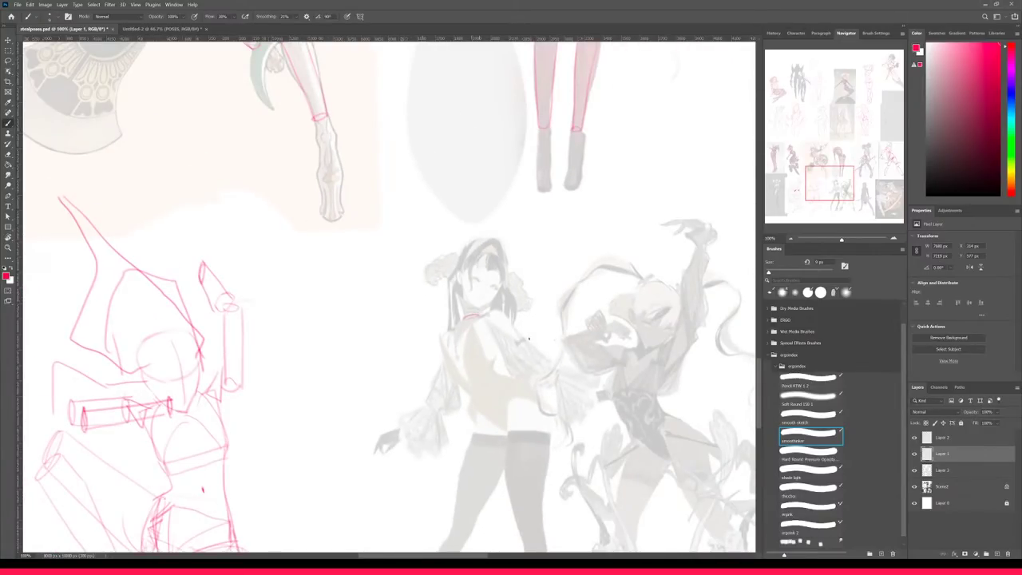
key(ctrl+plus)
key(ctrl+minus)
drag(449, 370, 496, 364)
drag(449, 360, 448, 342)
drag(493, 324, 489, 368)
drag(449, 372, 491, 366)
- Draw the tilted pelvis box over her hips and add the leg openings beneath it
mouse_move(507, 376)
mouse_down()
mouse_move(478, 403)
mouse_move(480, 389)
mouse_move(475, 401)
mouse_move(510, 380)
mouse_move(475, 402)
mouse_move(510, 391)
mouse_up()
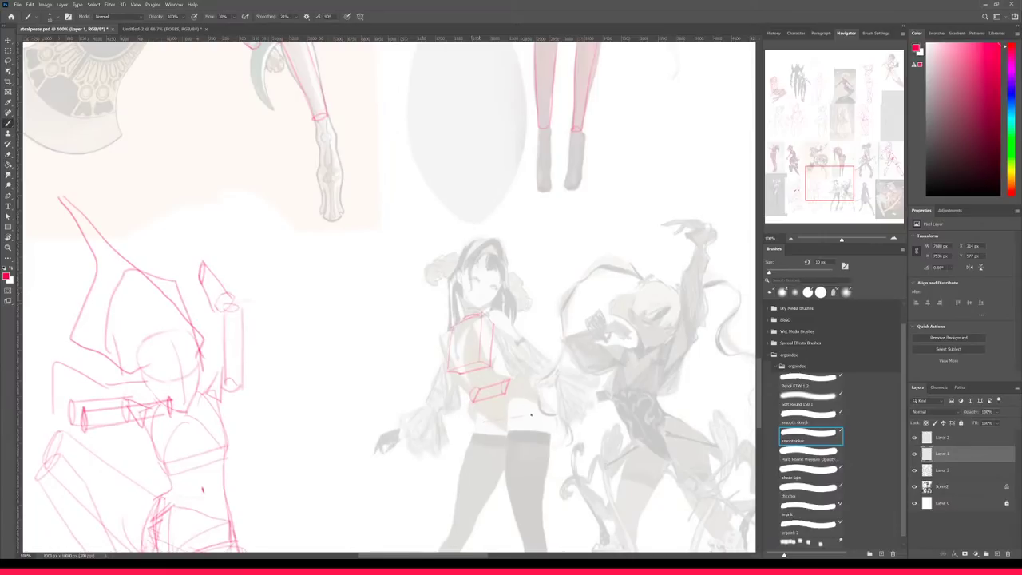
drag(508, 399, 530, 411)
drag(538, 401, 535, 414)
drag(509, 380, 538, 391)
drag(484, 423, 514, 423)
drag(522, 435, 558, 404)
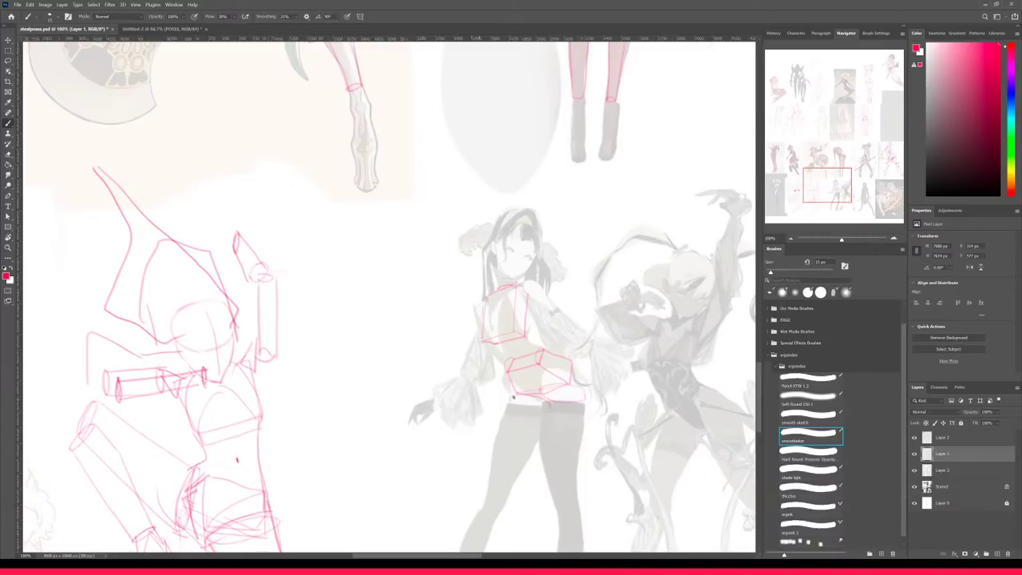
drag(512, 398, 550, 408)
- Place ovals above both knees and draw the inner and outer sides of the thigh under the raised hip
scroll(567, 408, down, 3)
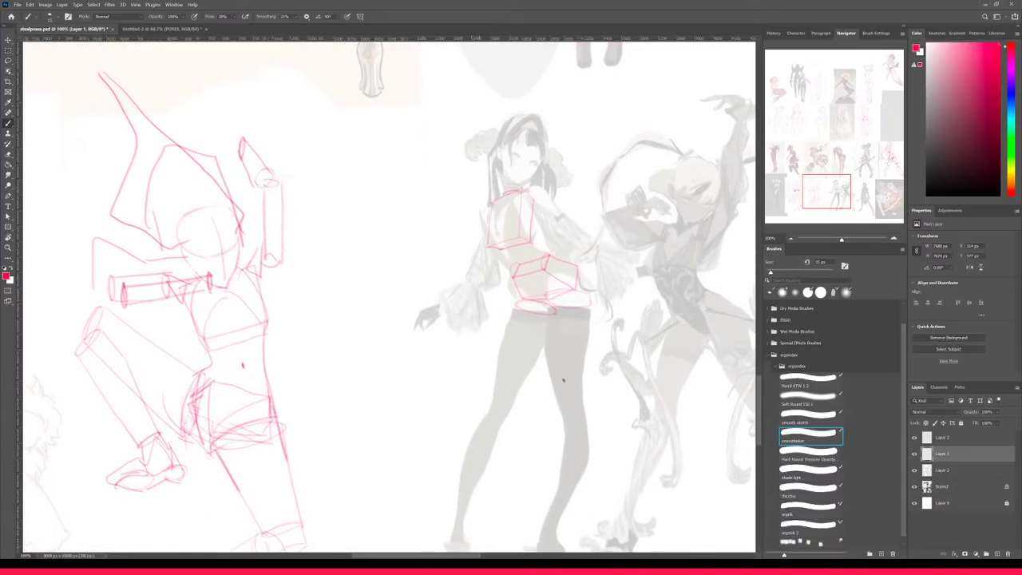
drag(559, 397, 581, 391)
drag(492, 392, 512, 404)
drag(545, 298, 557, 397)
drag(589, 311, 578, 391)
key(ctrl+z)
drag(590, 306, 581, 396)
- Draw the outer and inner sides of the outstretched leg's thigh cylinder down to its knee oval
drag(509, 333, 492, 393)
key(ctrl+z)
drag(512, 314, 495, 389)
key(ctrl+z)
drag(515, 312, 494, 388)
drag(541, 343, 510, 406)
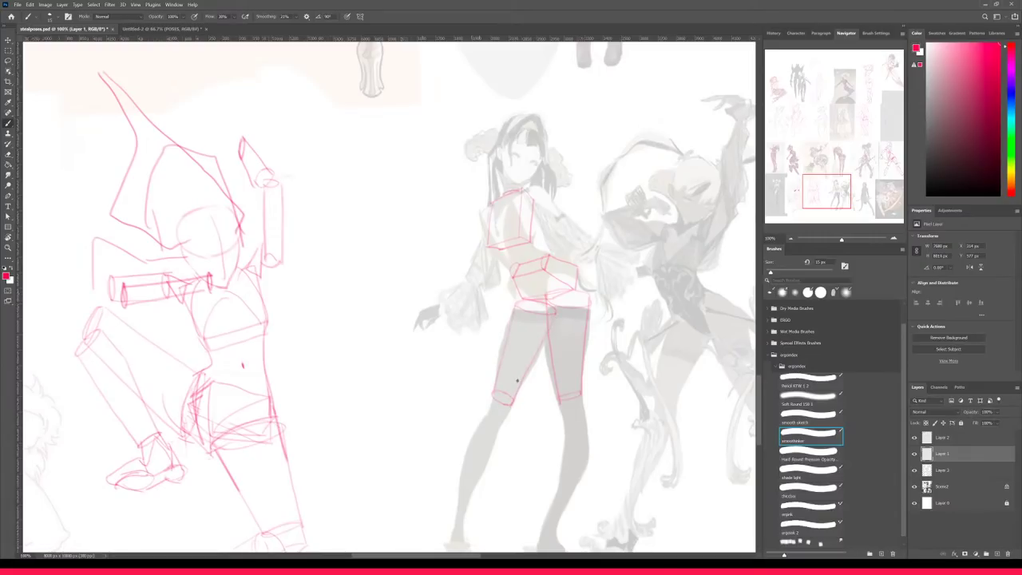
- Add knee joints and tapered shin cylinders down to the ankles on both legs of the standing woman
scroll(550, 413, down, 3)
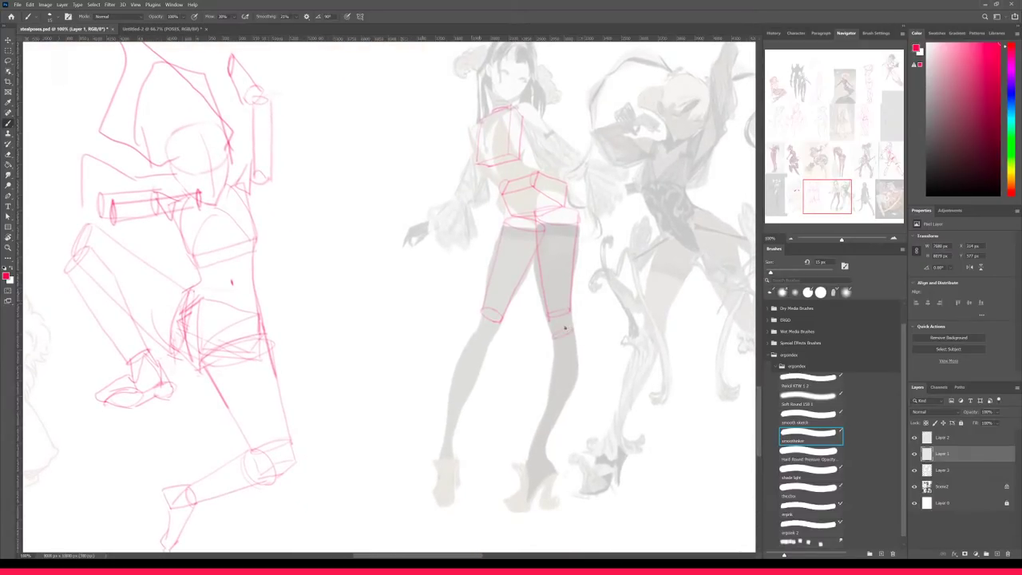
mouse_move(547, 334)
mouse_down()
mouse_move(561, 313)
mouse_move(559, 328)
mouse_up()
drag(533, 429, 546, 440)
mouse_move(575, 328)
mouse_down()
mouse_move(579, 376)
mouse_move(543, 435)
mouse_up()
drag(468, 351, 446, 428)
drag(489, 346, 453, 432)
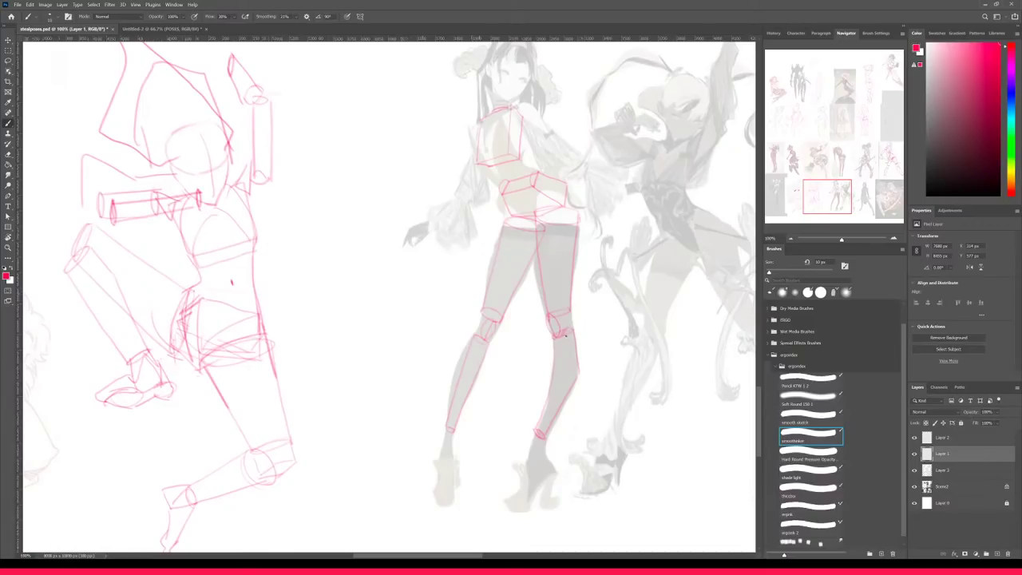
- Hatch the narrow side face of the pelvis box and move Layer 1 above Layer 2
drag(583, 290, 577, 349)
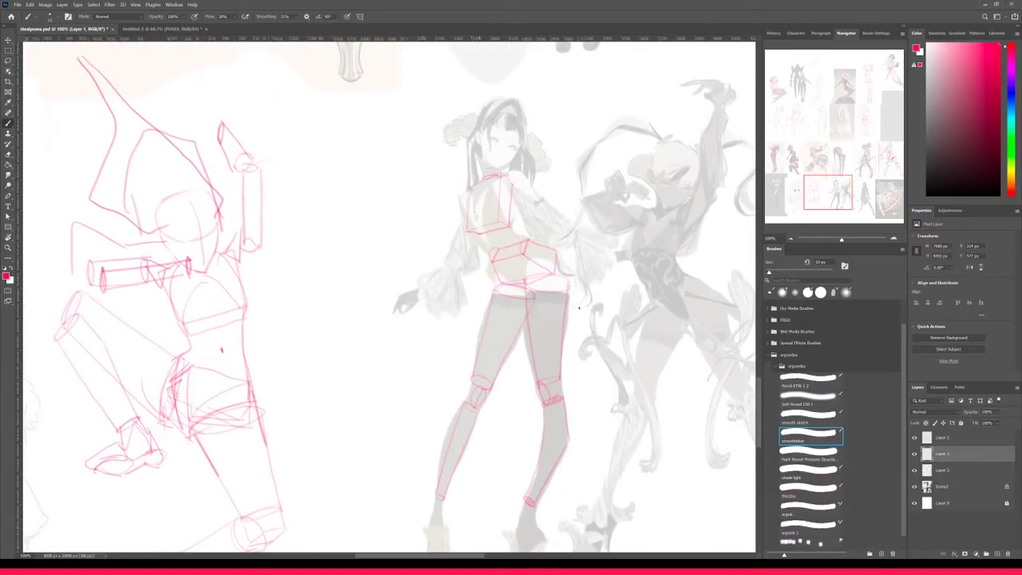
drag(543, 327, 538, 358)
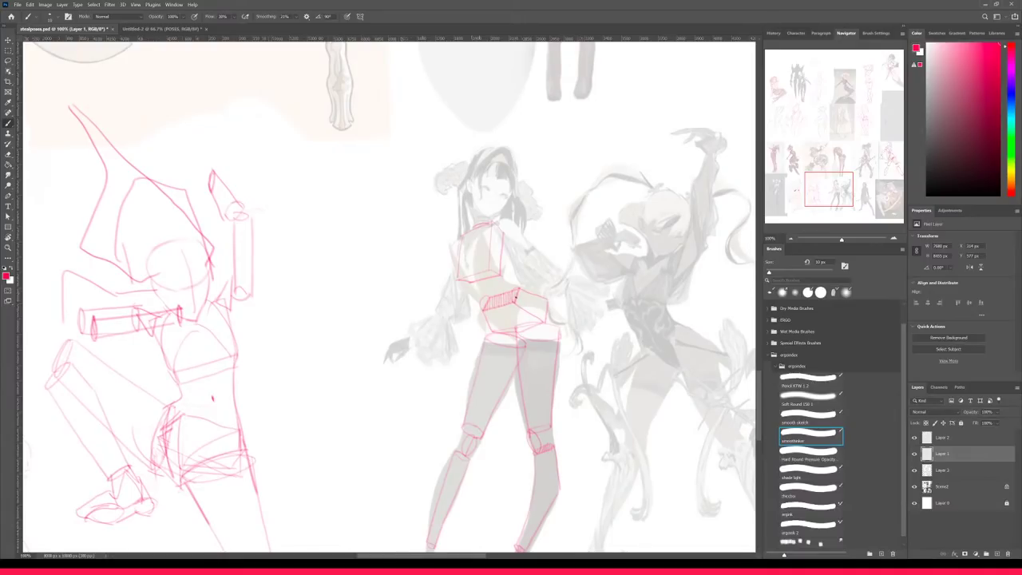
key(ctrl+bracketright)
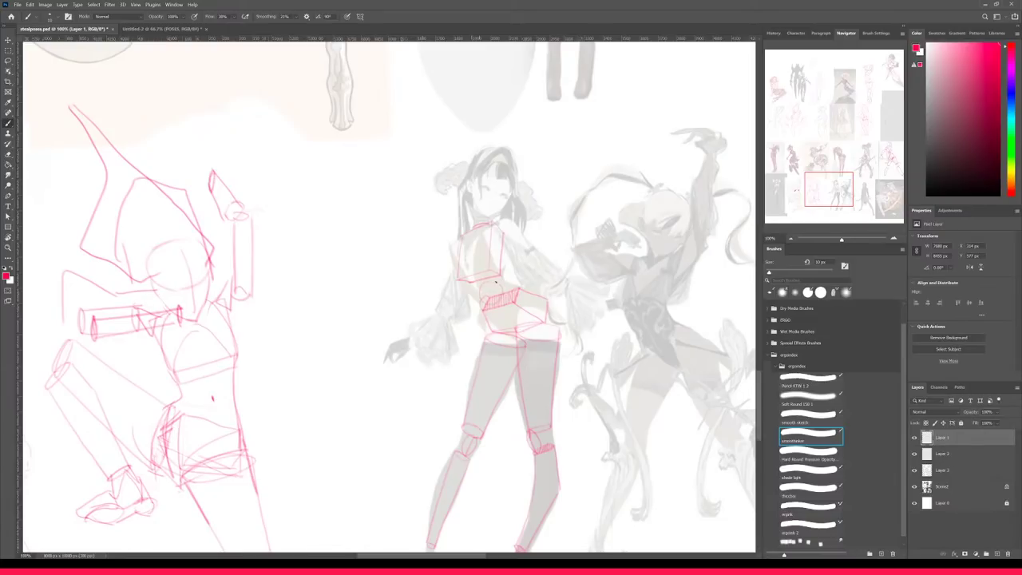
- Draw a waist sphere between chest and pelvis, and hatch the underside of the chest box
key(bracketright)
key(e)
key(b)
drag(510, 272, 490, 372)
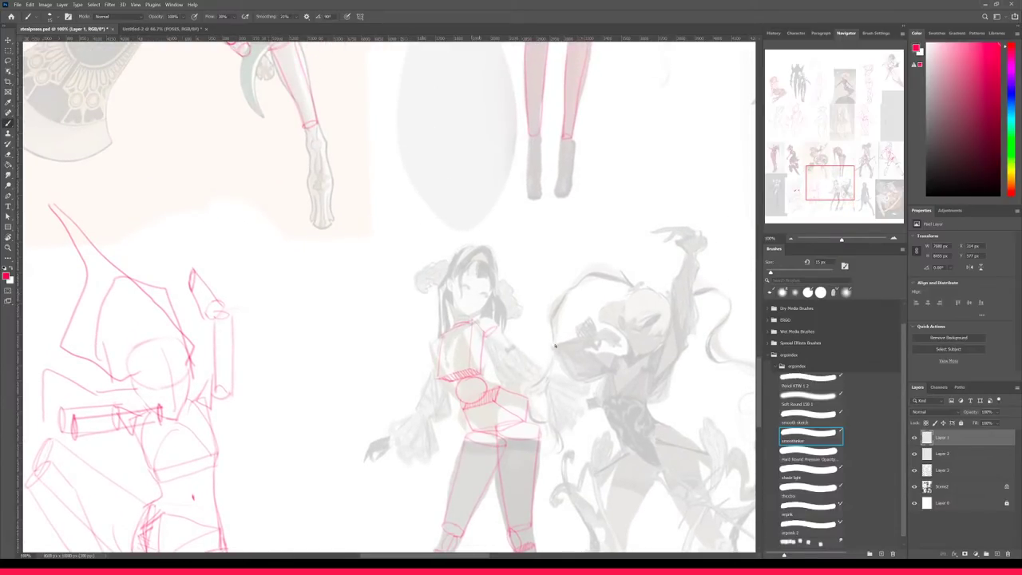
- Draw cylinders over the standing woman's near upper arm and the lowered forearm, with ovals at their ends
drag(523, 353, 510, 363)
mouse_move(405, 439)
mouse_down()
mouse_move(427, 400)
mouse_move(400, 433)
mouse_move(438, 407)
mouse_move(404, 436)
mouse_up()
drag(504, 358, 514, 366)
drag(484, 340, 513, 364)
drag(497, 327, 521, 354)
- Outline the standing woman's head with a facial centre line and connect it to the chest with neck lines
key(ctrl+minus)
key(ctrl+plus)
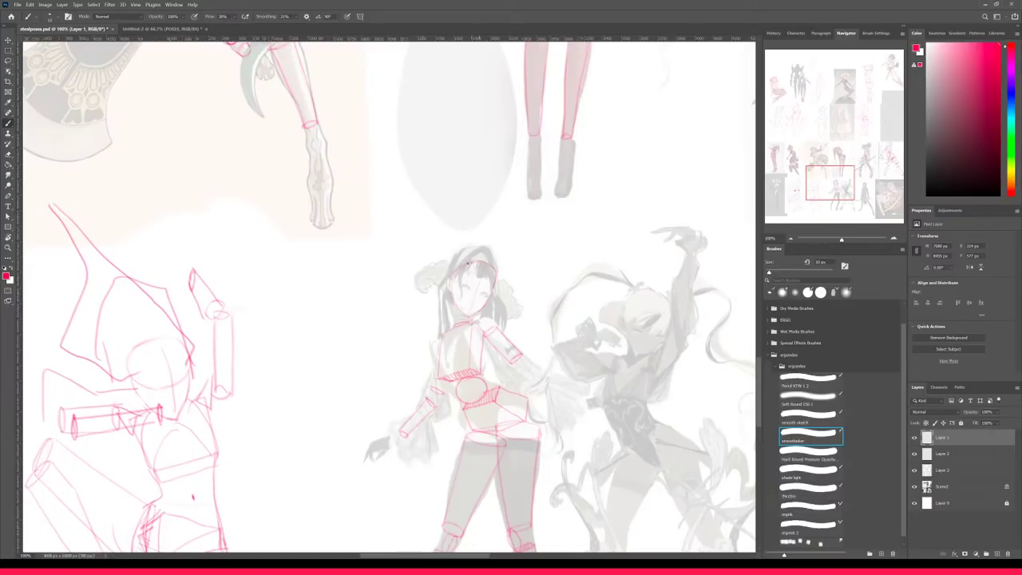
key(ctrl+plus)
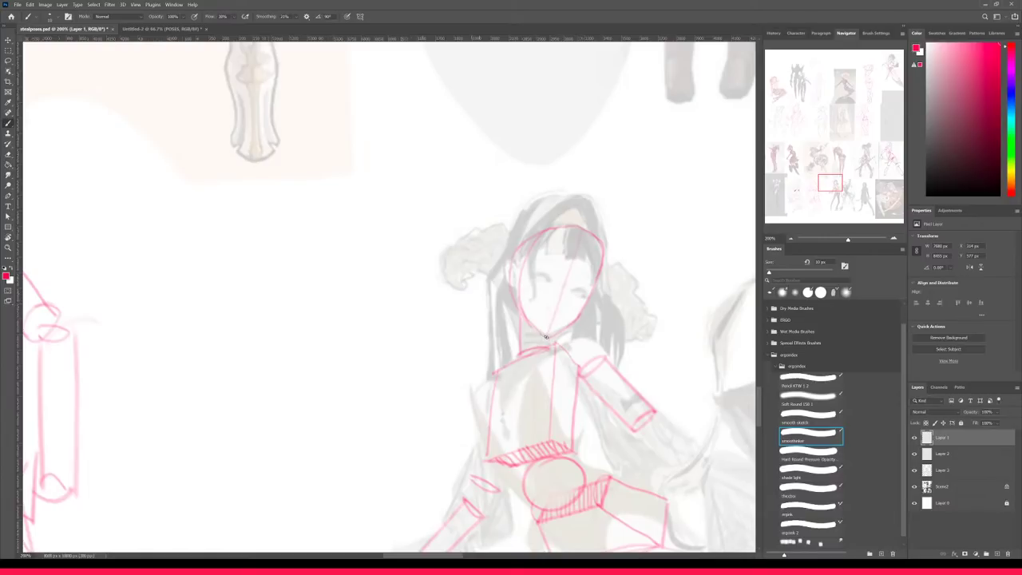
key(ctrl+minus)
key(ctrl+minus)
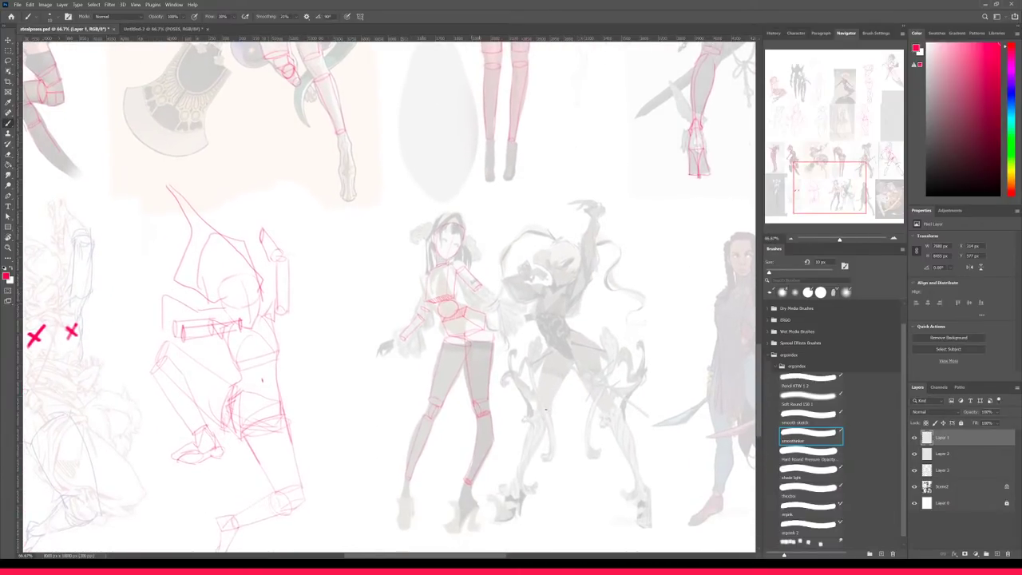
- Hide the reference image layer to examine the red mannequins on their own
drag(509, 523, 529, 418)
key(ctrl+plus)
key(ctrl+plus)
drag(558, 462, 449, 463)
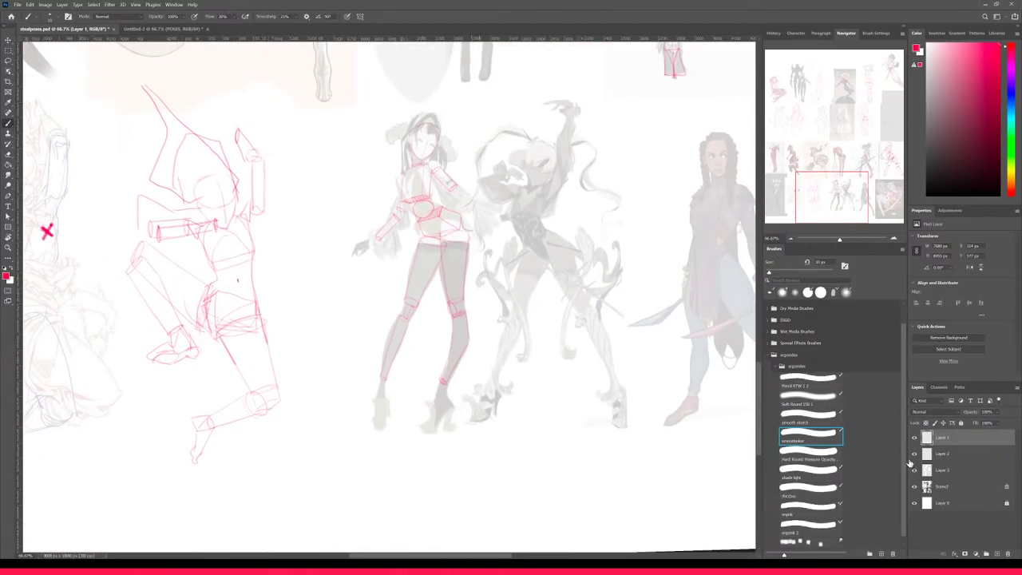
click(914, 486)
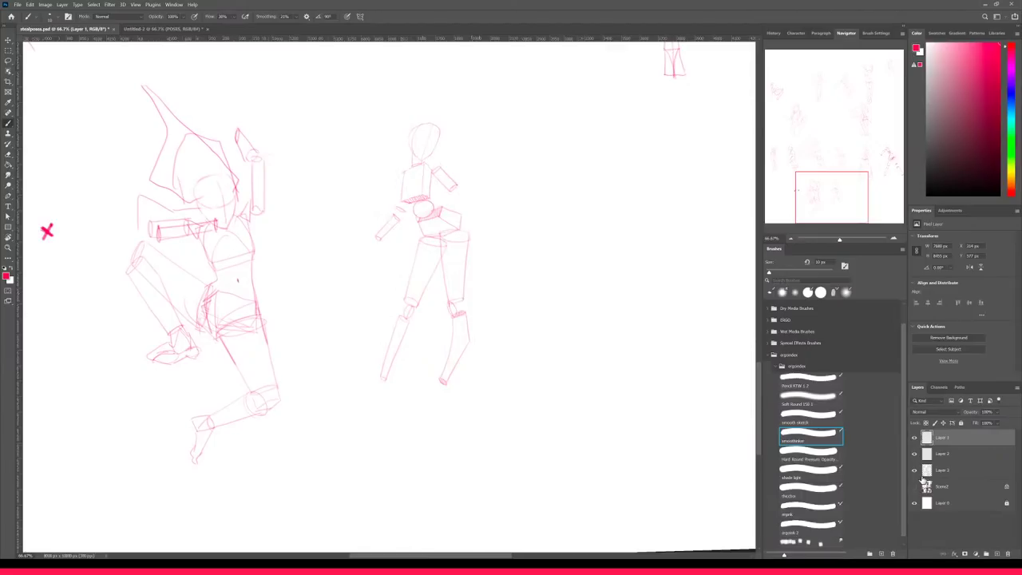
- Hatch the open lower ends of the standing woman's upper-arm cylinders with a larger brush
key(ctrl+plus)
key(])
mouse_move(493, 196)
mouse_down()
mouse_move(509, 205)
mouse_move(498, 214)
mouse_move(465, 204)
mouse_move(471, 274)
mouse_up()
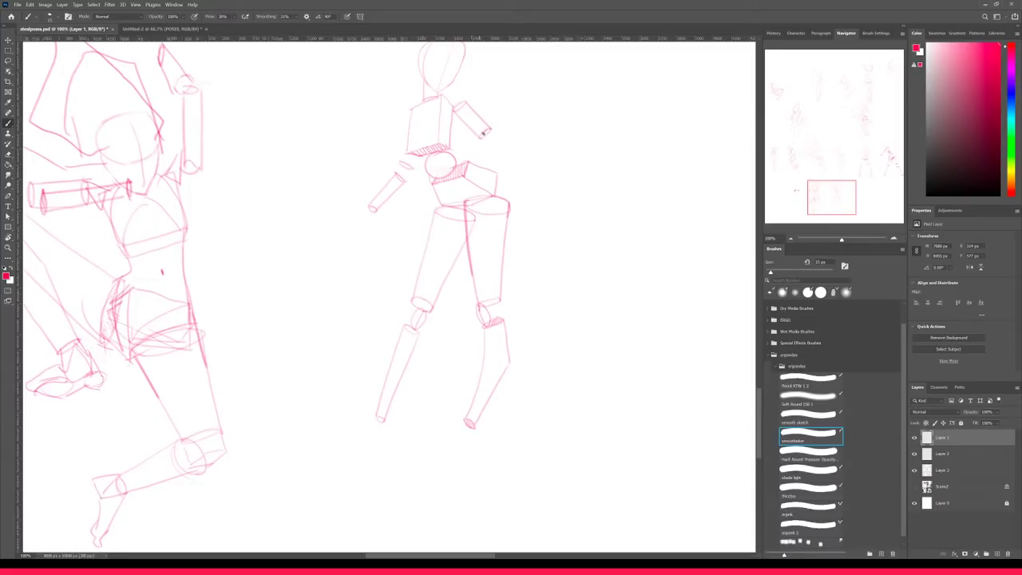
drag(482, 134, 487, 131)
mouse_move(417, 157)
mouse_down()
mouse_move(412, 168)
mouse_move(402, 163)
mouse_move(409, 169)
mouse_up()
- Reinforce the outer contours of the standing woman's thighs, bent lower leg, chest box and pelvis box with heavier lines
drag(440, 208, 410, 306)
mouse_move(413, 301)
mouse_down()
mouse_move(466, 240)
mouse_move(480, 305)
mouse_move(491, 284)
mouse_move(503, 300)
mouse_move(483, 304)
mouse_move(501, 298)
mouse_move(484, 304)
mouse_move(487, 325)
mouse_move(503, 324)
mouse_move(509, 363)
mouse_up()
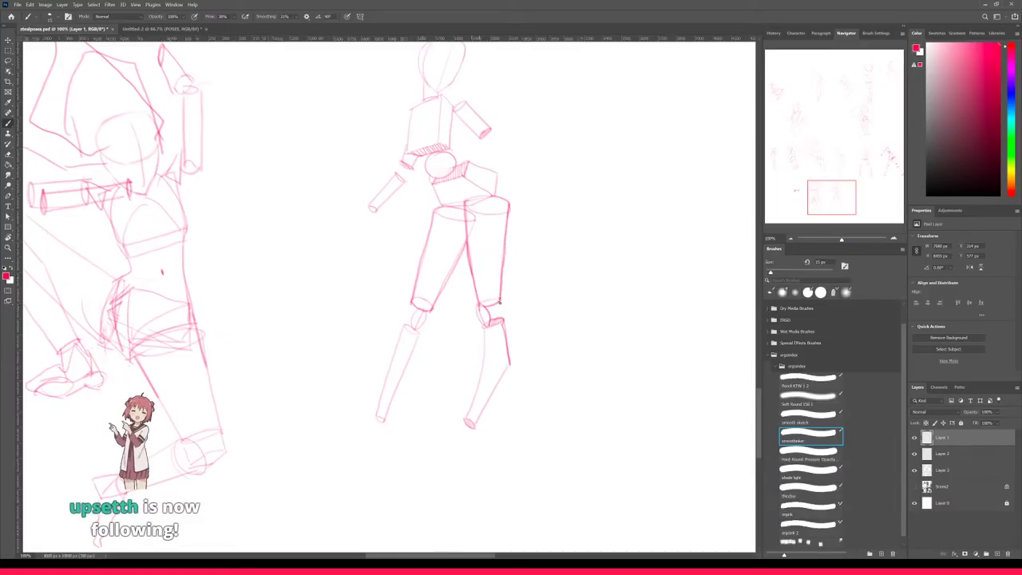
mouse_move(495, 196)
mouse_down()
mouse_move(497, 174)
mouse_move(444, 151)
mouse_up()
key(ctrl+minus)
key(ctrl+plus)
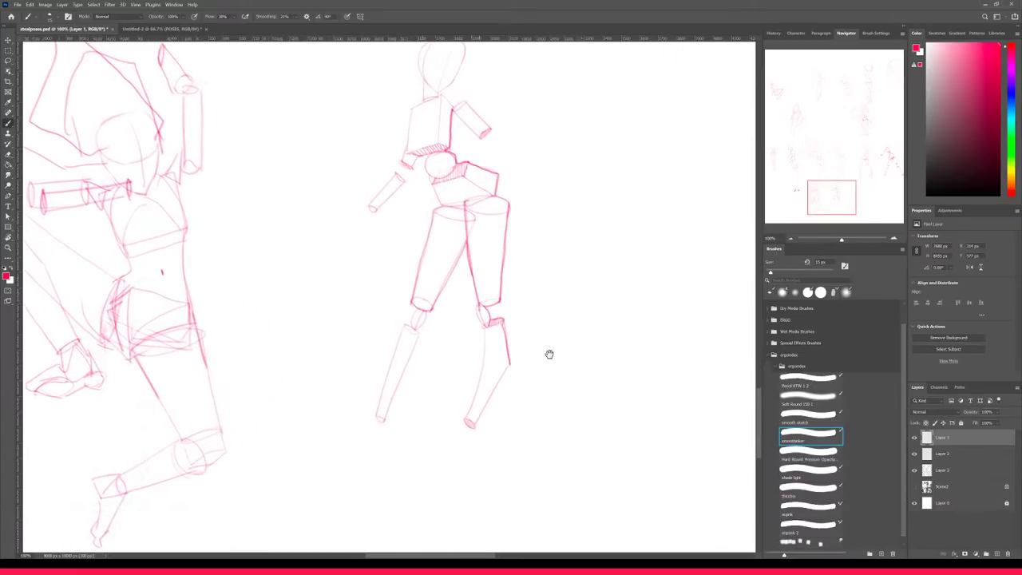
- Try long flowing rhythm curves in the empty space beside the standing woman's mannequin
drag(550, 354, 547, 443)
drag(523, 264, 517, 515)
mouse_move(509, 157)
mouse_down()
mouse_move(495, 186)
mouse_move(527, 233)
mouse_up()
drag(515, 149, 539, 119)
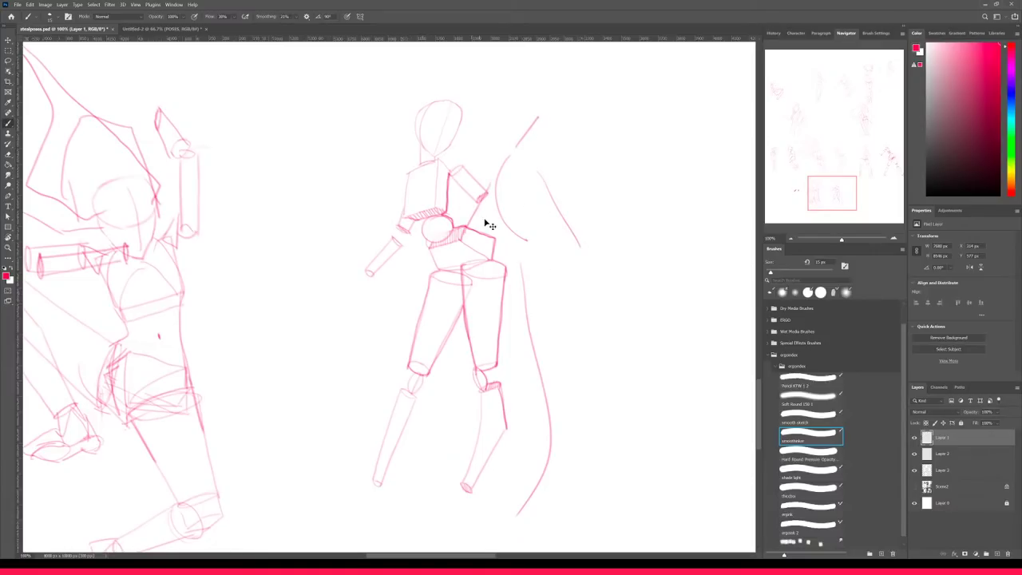
key(ctrl+z)
key(ctrl+z)
key(ctrl+z)
- Show the reference image layer and sketch a neck oval on the braided sword fighter, deleting stray marks with a lasso selection
click(915, 487)
key(ctrl+minus)
drag(625, 438, 463, 433)
drag(570, 446, 486, 453)
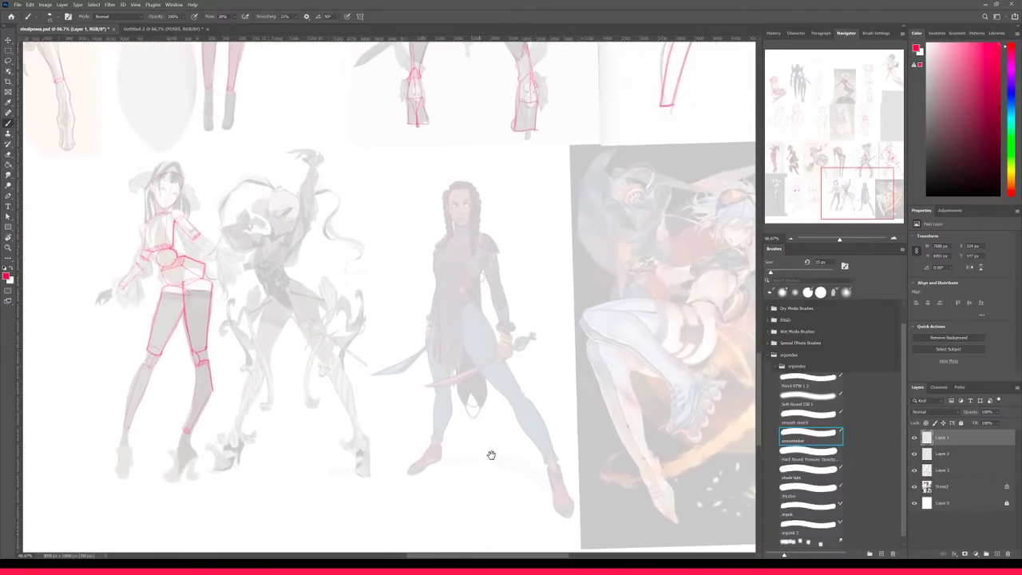
key(ctrl+plus)
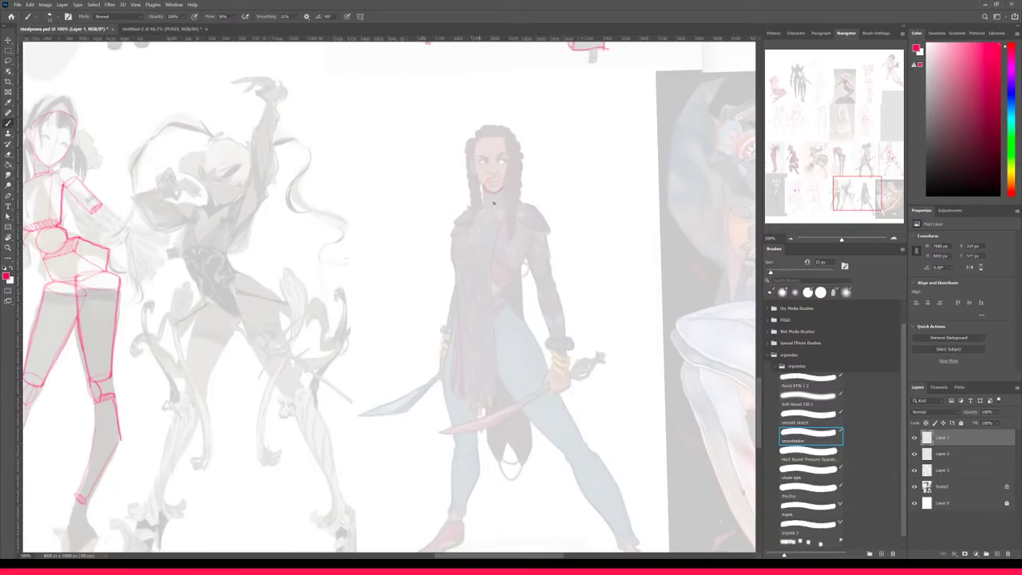
mouse_move(503, 209)
mouse_down()
mouse_move(495, 197)
mouse_move(506, 181)
mouse_move(493, 169)
mouse_move(507, 185)
mouse_up()
key(l)
key(Delete)
key(ctrl+d)
key(b)
- Draw a tilted chest box over the braided sword fighter's torso, including its underside and side plane
drag(460, 259, 495, 259)
drag(461, 268, 513, 276)
drag(470, 214, 517, 206)
drag(531, 231, 508, 274)
drag(471, 215, 460, 261)
drag(517, 222, 499, 257)
key(ctrl+plus)
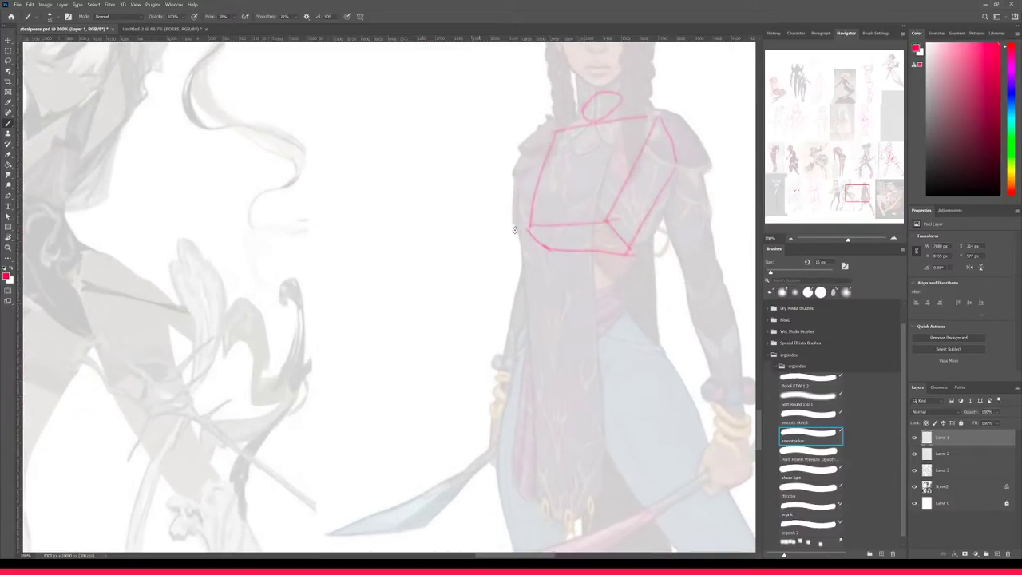
key(ctrl+minus)
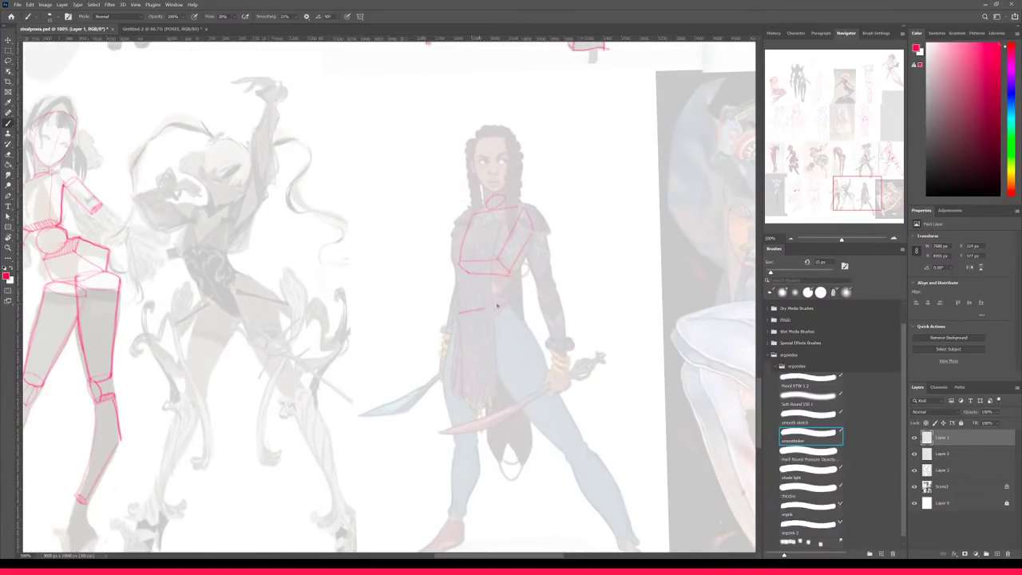
- Draw a pelvis box over the sword fighter's hips, redoing the top and side edges until they fit
drag(460, 316, 515, 294)
key(ctrl+z)
drag(461, 315, 497, 305)
mouse_move(472, 307)
mouse_down()
mouse_move(499, 305)
mouse_move(459, 315)
mouse_move(468, 307)
mouse_move(497, 320)
mouse_move(473, 337)
mouse_move(454, 344)
mouse_up()
key(ctrl+z)
key(ctrl+z)
key(ctrl+z)
mouse_move(504, 338)
mouse_down()
mouse_move(522, 324)
mouse_move(502, 332)
mouse_up()
drag(453, 345, 506, 338)
key(ctrl+z)
drag(457, 346, 505, 340)
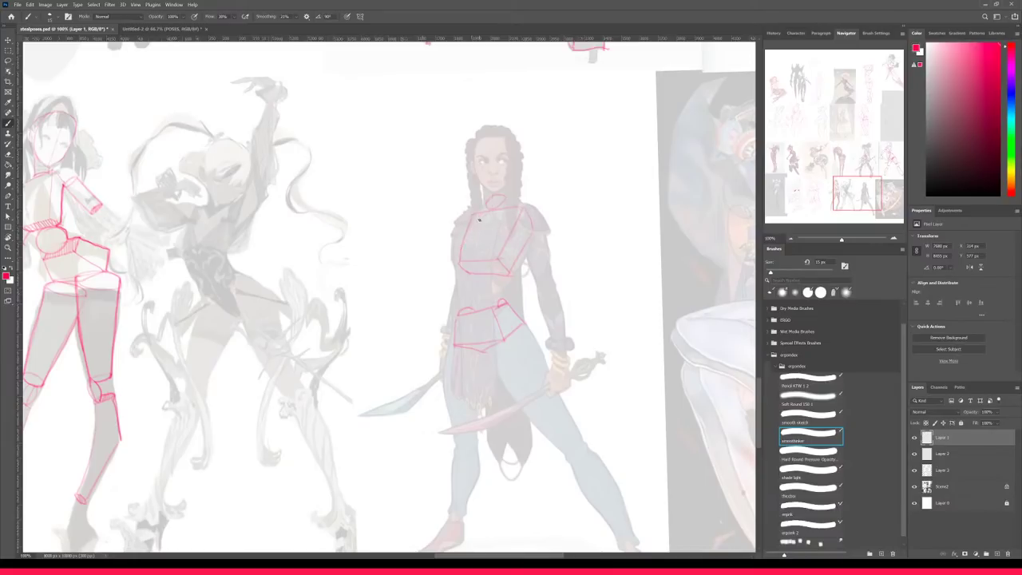
- Erase and redraw the chest box's left edge as a slanted line, and fine-tune the box with a lasso selection
drag(476, 229, 461, 260)
drag(483, 213, 525, 208)
key(ctrl+z)
key(e)
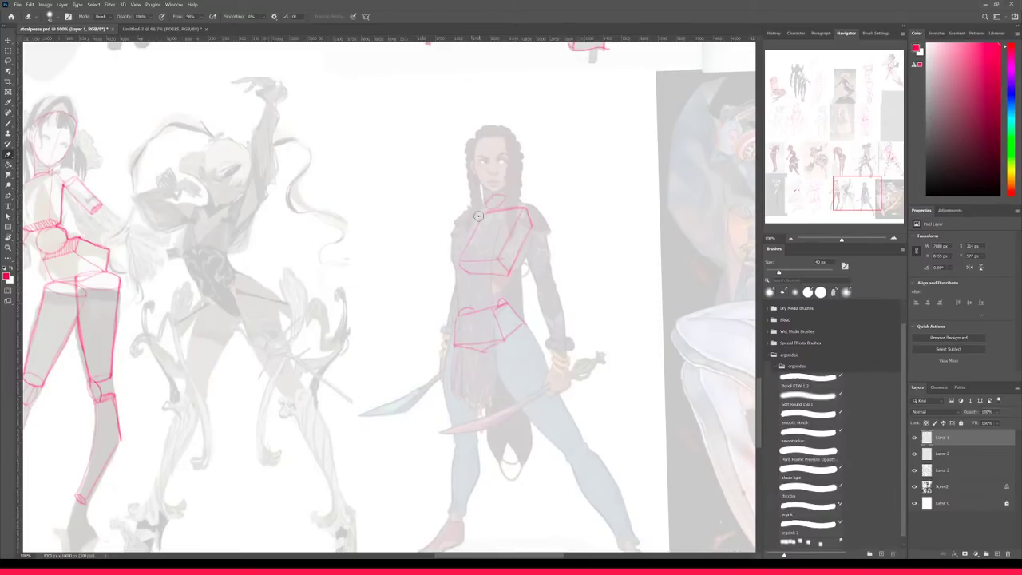
key(b)
drag(483, 213, 459, 260)
key(ctrl+z)
mouse_move(483, 212)
mouse_down()
mouse_move(459, 260)
mouse_move(470, 273)
mouse_up()
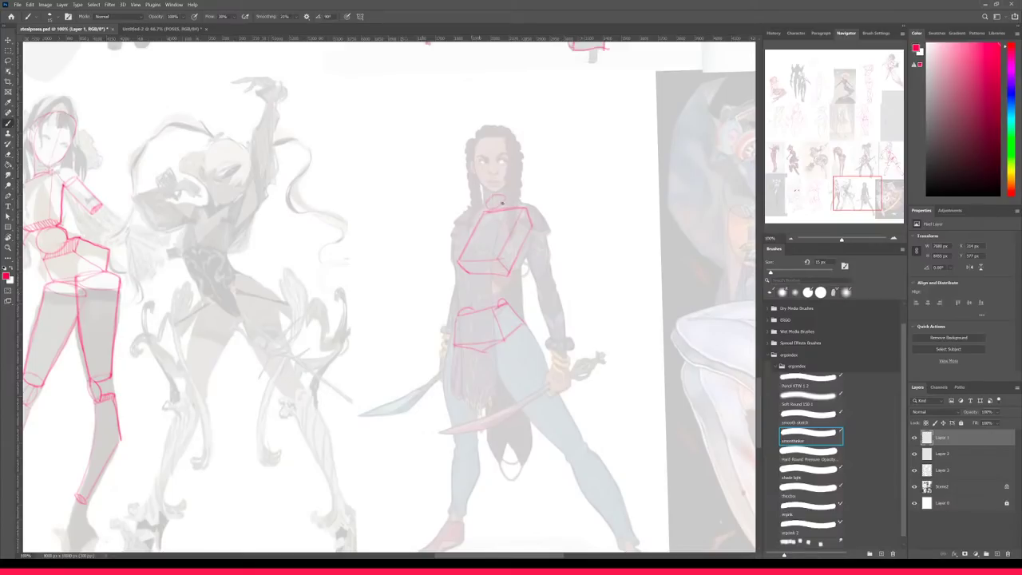
key(l)
mouse_move(507, 206)
mouse_down()
mouse_move(469, 219)
mouse_move(449, 286)
mouse_move(525, 275)
mouse_move(548, 212)
mouse_move(519, 201)
mouse_move(516, 247)
mouse_up()
key(v)
key(ctrl+d)
key(b)
- Mark both of the sword fighter's knees with ovals and add ovals at the tops of the thighs
drag(500, 410, 482, 372)
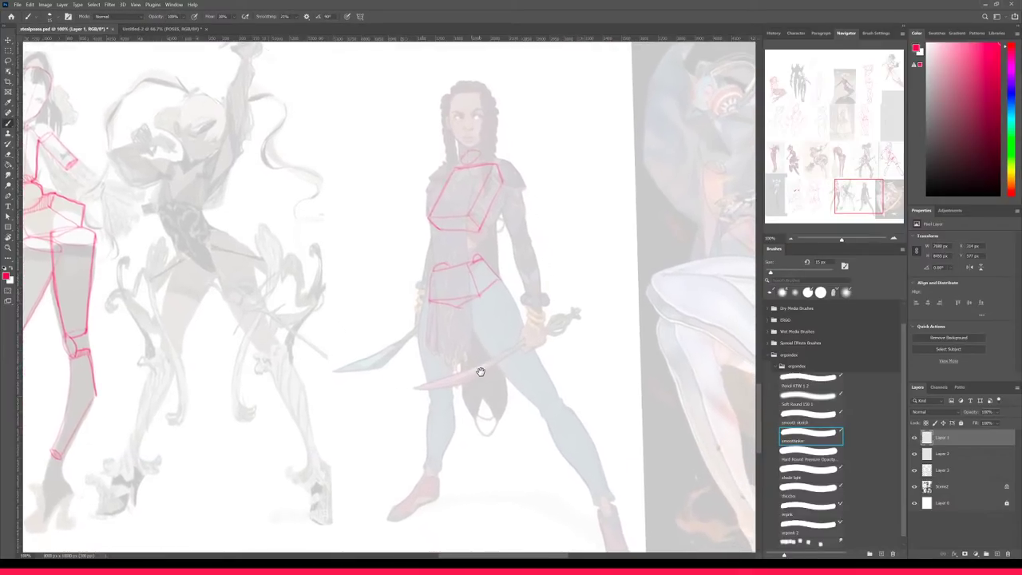
drag(543, 394, 551, 392)
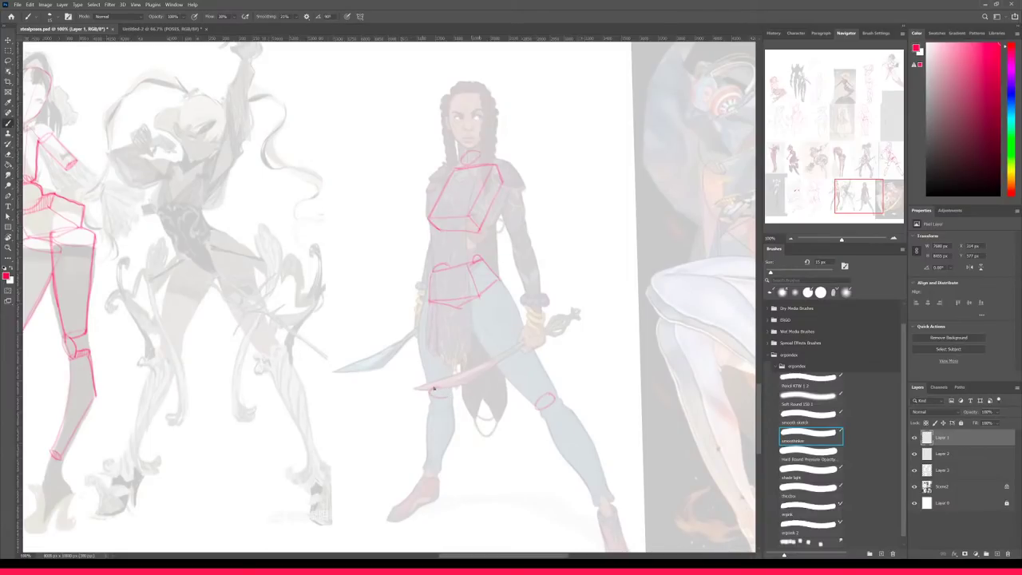
drag(567, 359, 562, 386)
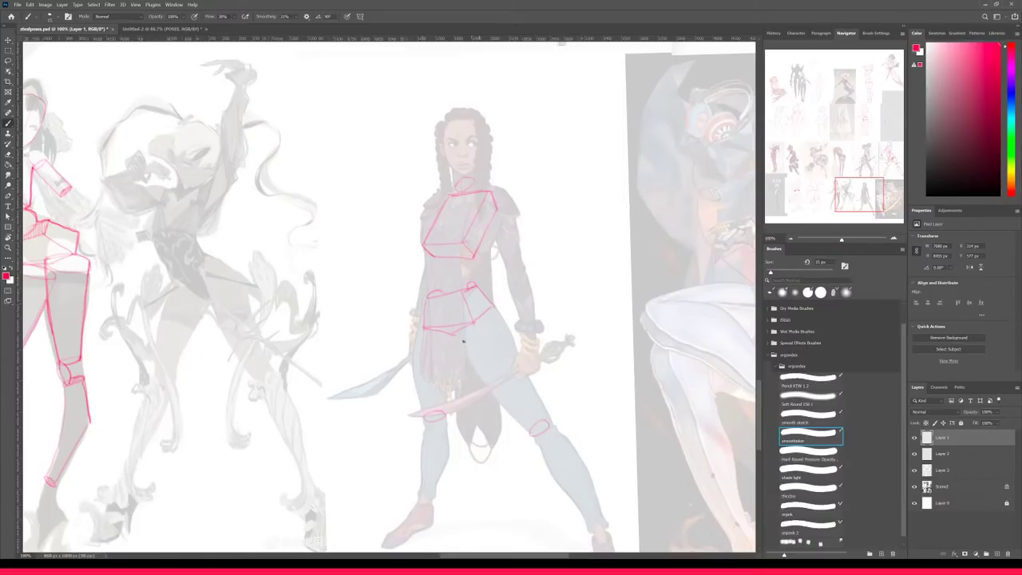
drag(428, 349, 456, 351)
- Delete the knee oval on the sword fighter's outstretched leg with a lasso selection and redraw it
key(e)
mouse_move(543, 417)
mouse_down()
mouse_move(529, 432)
mouse_move(544, 416)
mouse_move(536, 456)
mouse_move(555, 407)
mouse_up()
key(b)
key(l)
key(Delete)
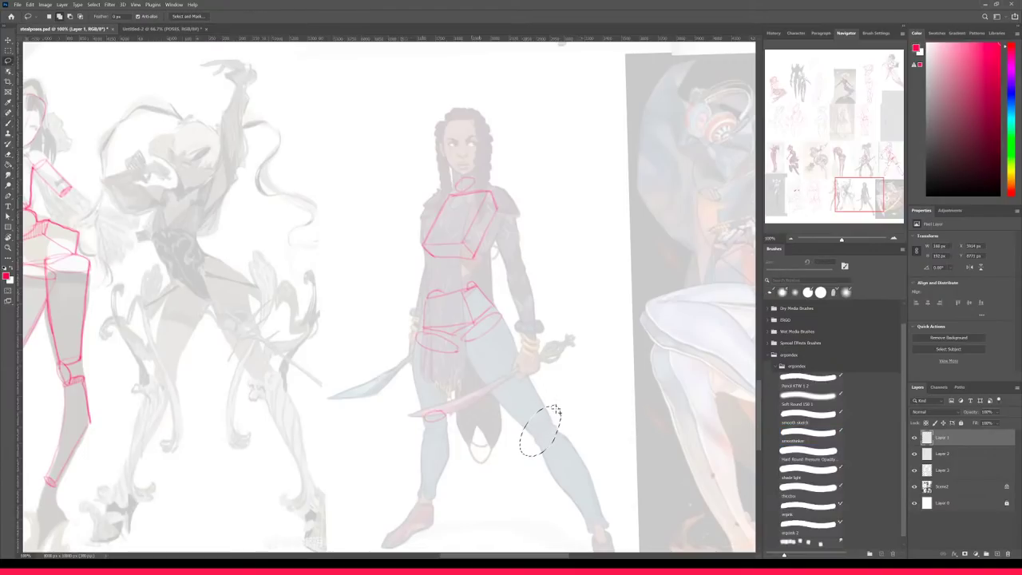
key(ctrl+d)
key(b)
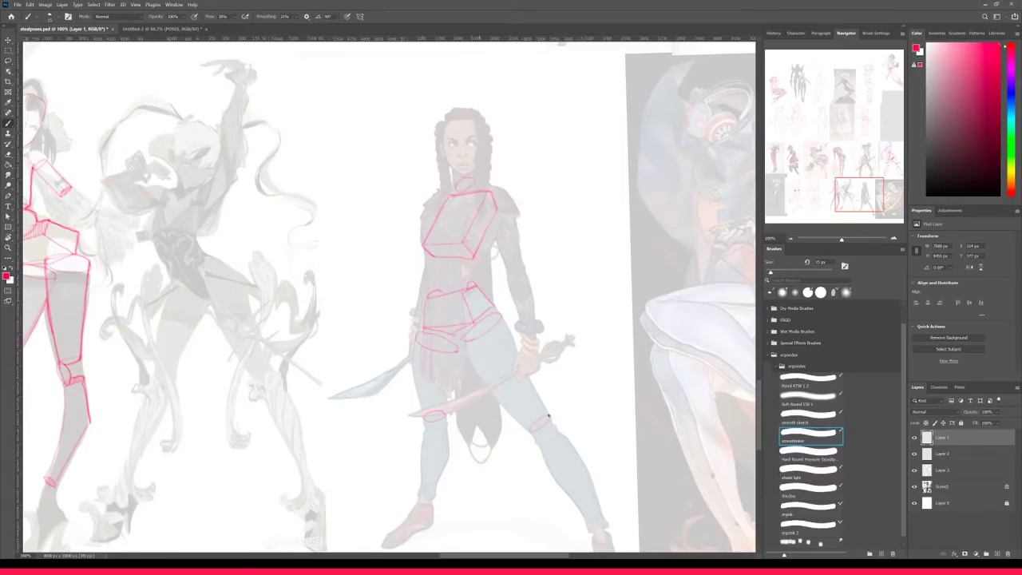
- Connect the hip and knee ovals with side lines to form both of the sword fighter's thigh cylinders
drag(506, 356, 507, 374)
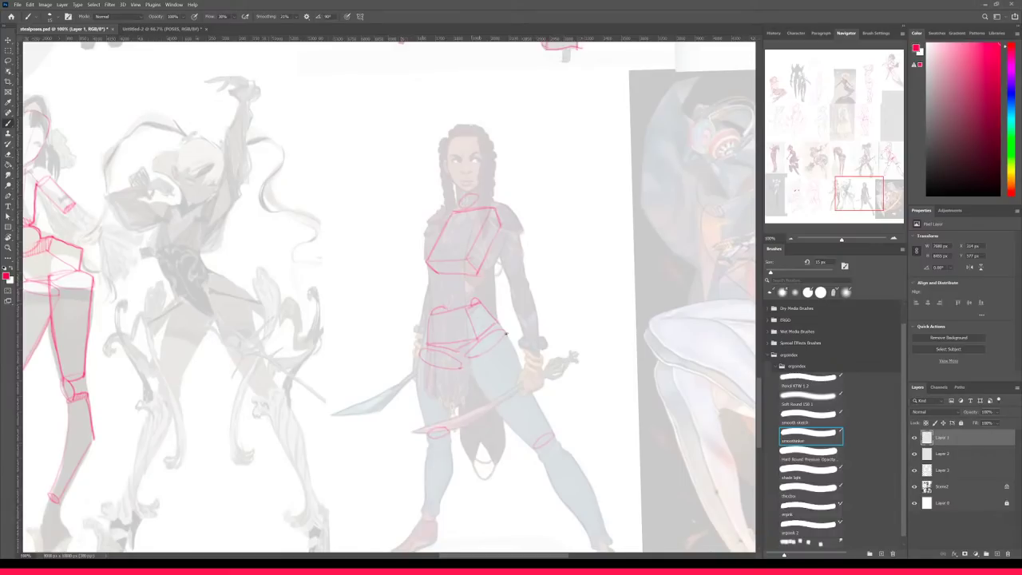
drag(505, 334, 550, 431)
drag(472, 372, 531, 448)
key(ctrl+z)
drag(467, 359, 538, 452)
drag(460, 368, 449, 434)
drag(420, 360, 428, 436)
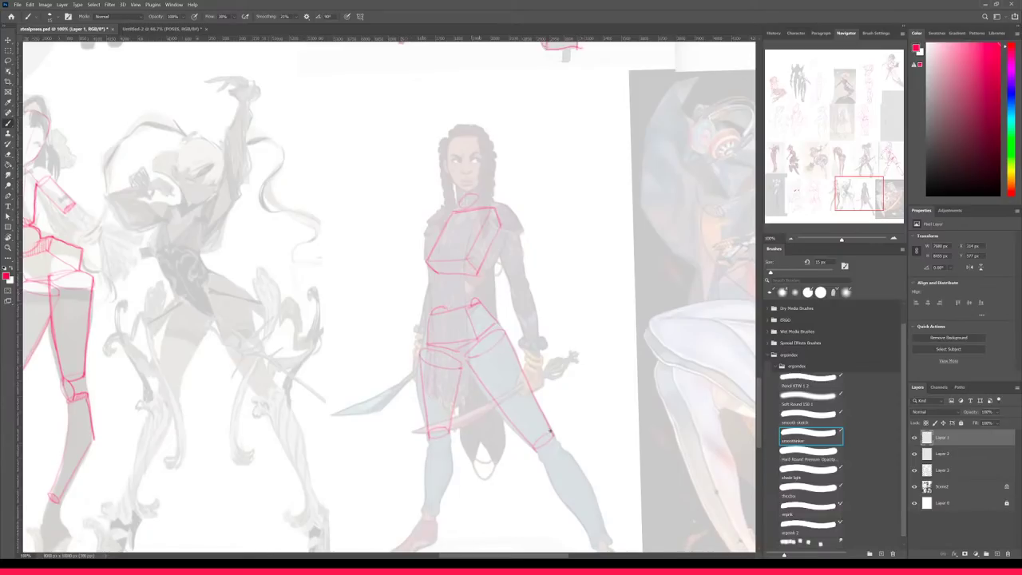
- Draw tapered shin cylinders below both knees, with ovals at the knees and ankles
drag(554, 479, 540, 340)
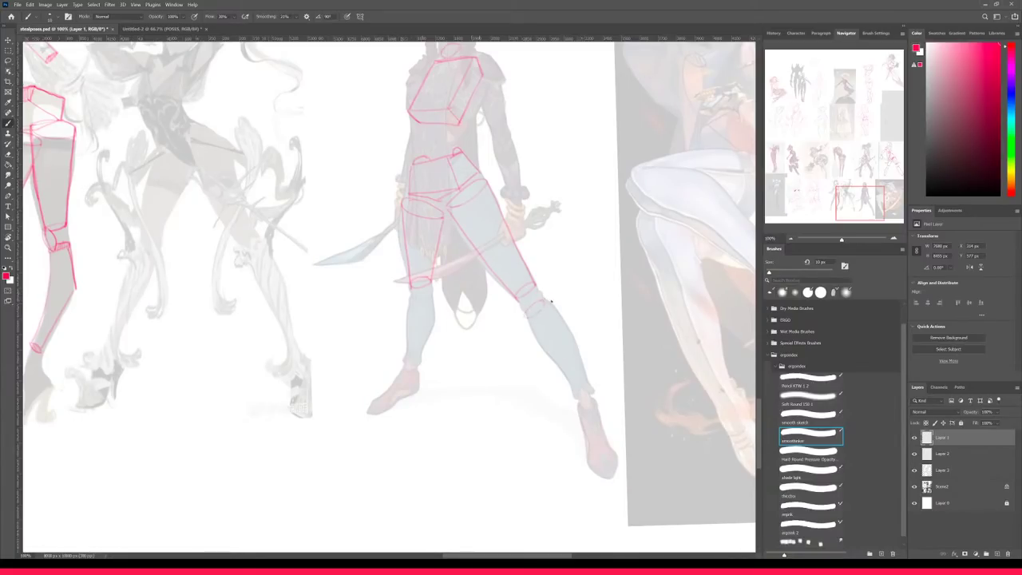
drag(577, 391, 588, 386)
drag(412, 294, 403, 352)
key(ctrl+z)
mouse_move(410, 303)
mouse_down()
mouse_move(404, 358)
mouse_move(431, 294)
mouse_move(420, 355)
mouse_up()
drag(527, 318, 570, 388)
drag(548, 309, 584, 390)
- Draw a waist sphere between the chest and pelvis boxes, and outline the shoulder and upper-arm cylinder of the sword-holding arm
key(ctrl+minus)
drag(545, 262, 555, 358)
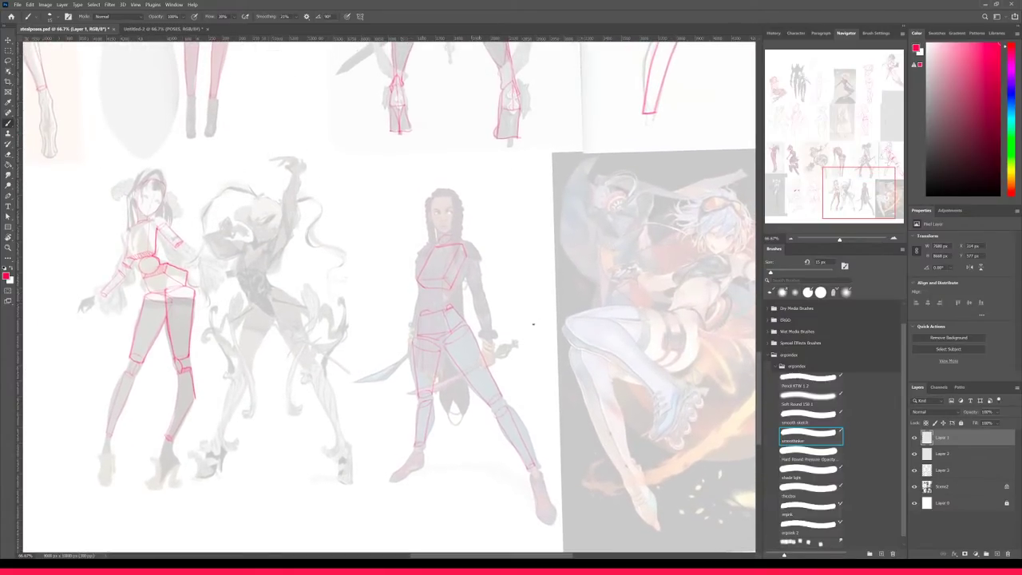
key(ctrl+plus)
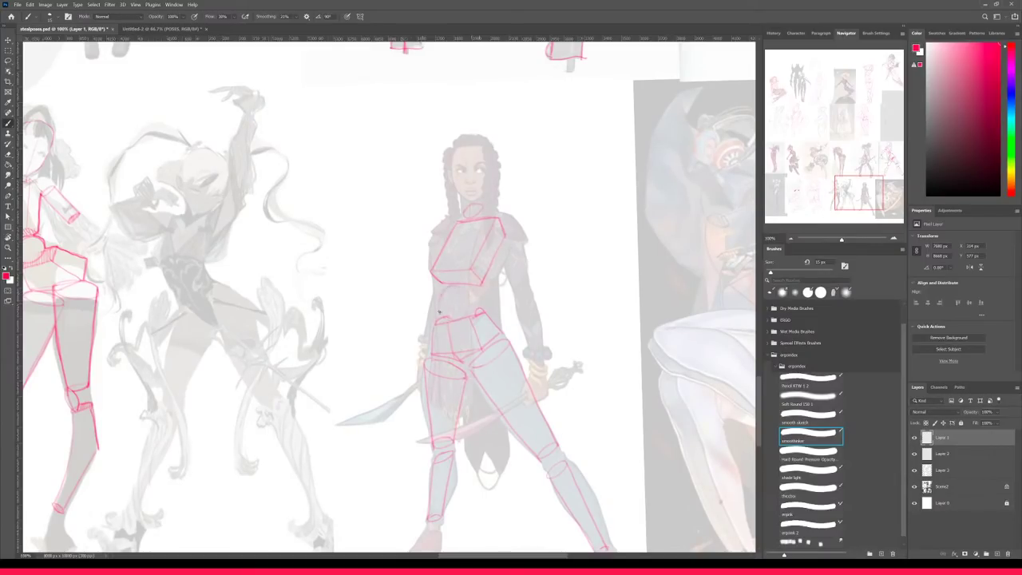
drag(463, 283, 459, 285)
mouse_move(500, 244)
mouse_down()
mouse_move(492, 221)
mouse_move(516, 217)
mouse_up()
key(ctrl+z)
drag(500, 247, 525, 235)
drag(514, 298, 525, 286)
drag(521, 245, 524, 266)
- Draw the forearm cylinder of the sword-holding arm from the elbow down to a wrist oval
drag(532, 295, 522, 300)
drag(537, 365, 542, 363)
drag(556, 367, 541, 314)
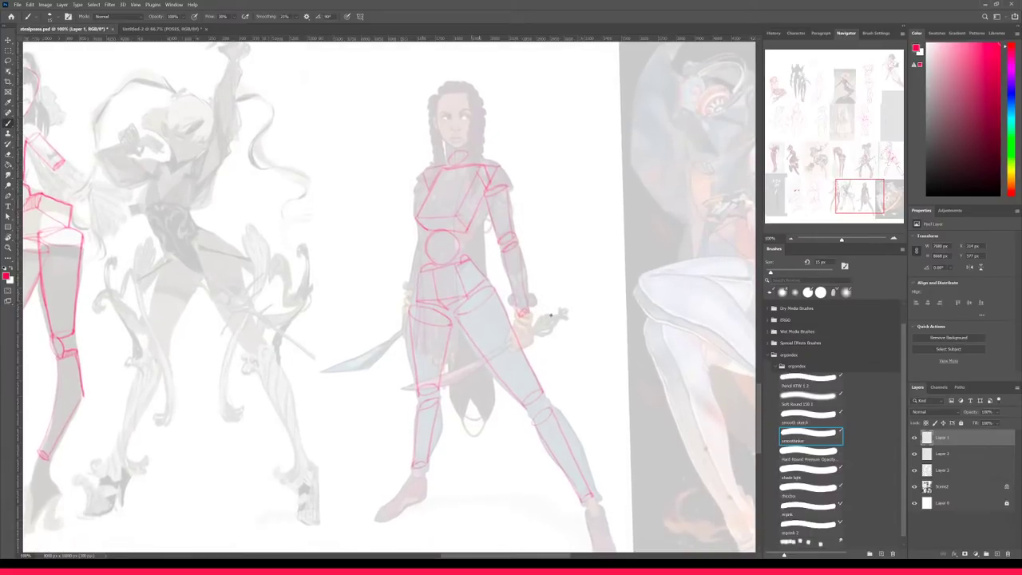
- Hide the reference image layer while hatching the underside of the sword fighter's chest box, and show the layer again
click(915, 487)
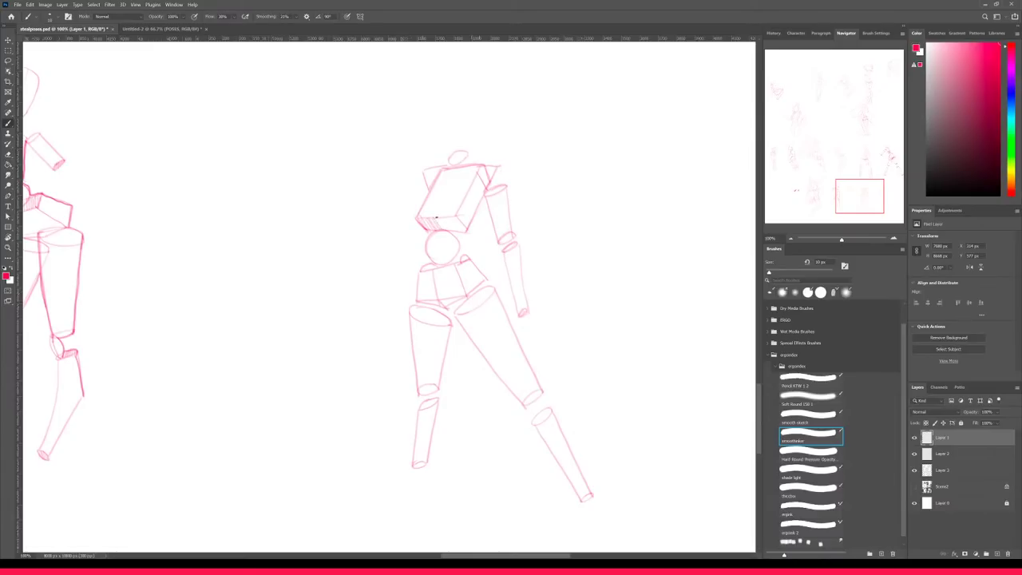
drag(449, 217, 459, 218)
click(914, 487)
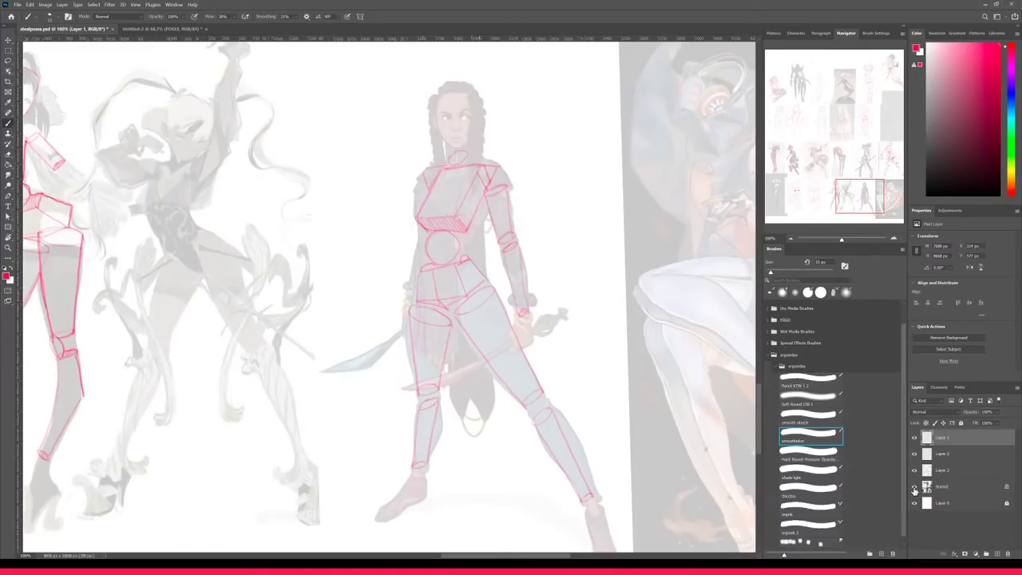
- Hatch the knee ends of both shin cylinders, toggling the reference image layer to compare and leaving it hidden
click(915, 487)
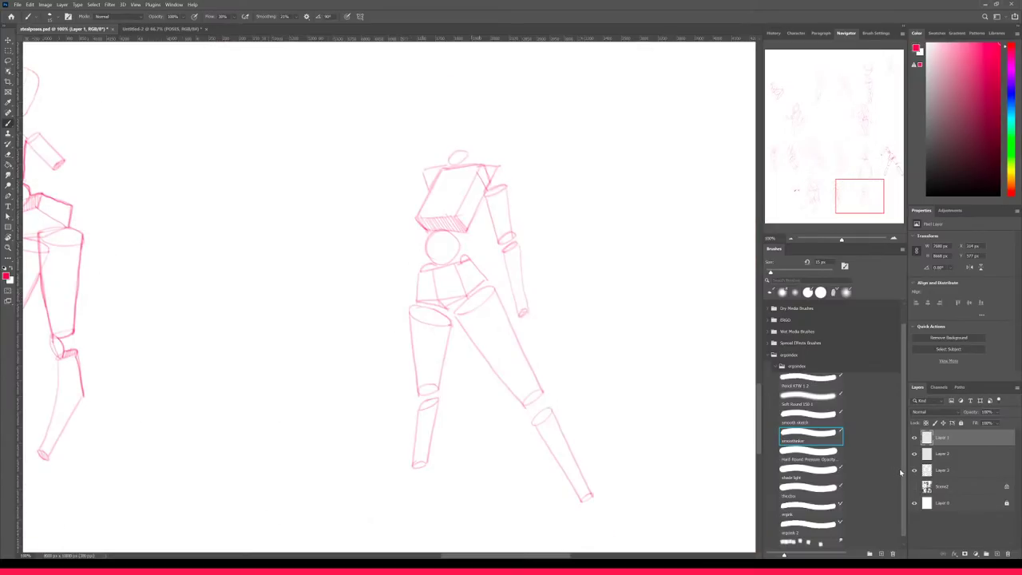
mouse_move(536, 415)
mouse_down()
mouse_move(535, 425)
mouse_move(546, 422)
mouse_up()
click(914, 487)
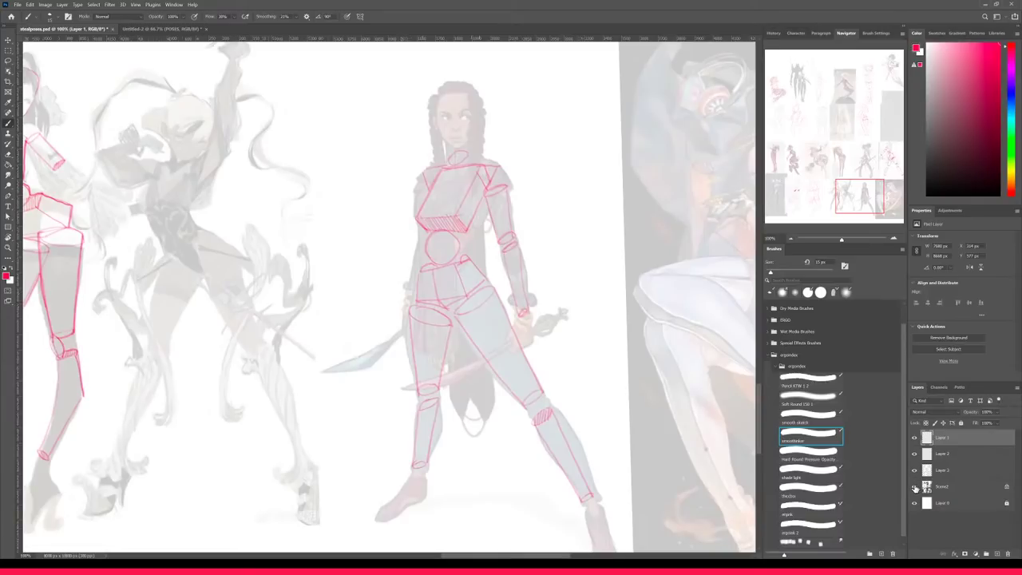
click(914, 487)
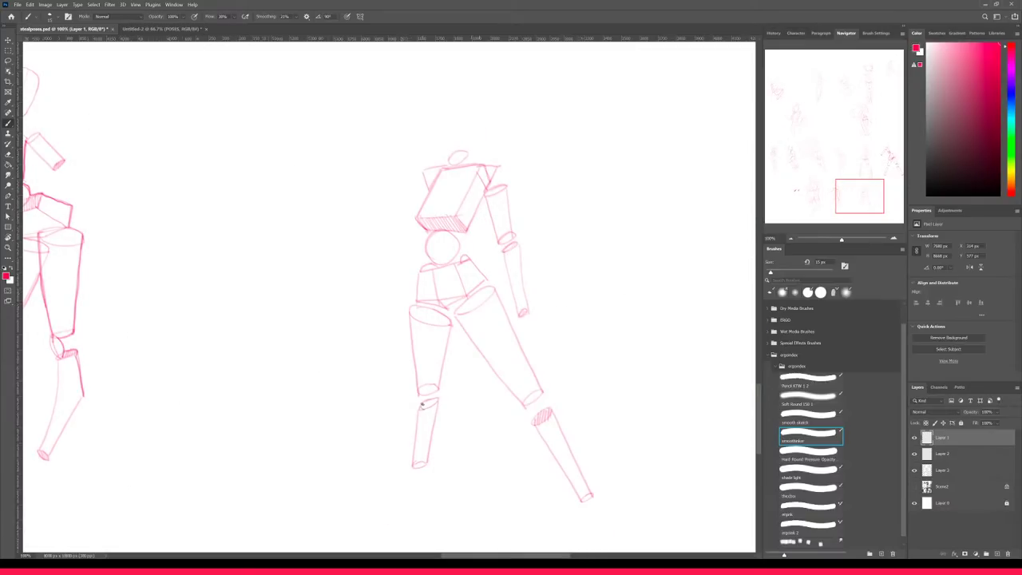
drag(432, 402, 431, 405)
drag(529, 360, 534, 404)
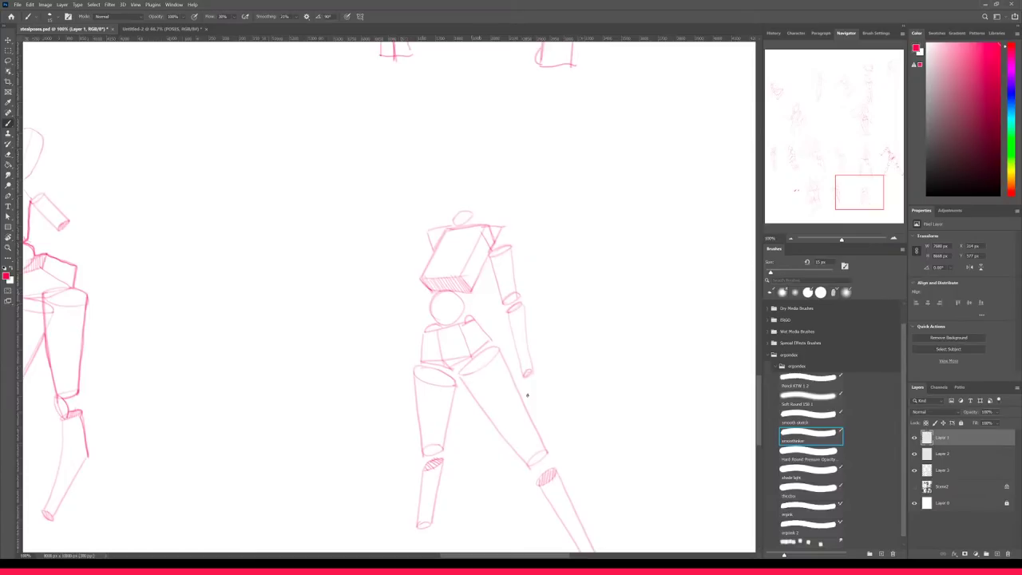
- Show the reference image layer and strengthen the outer edge of the sword fighter's forearm cylinder
click(915, 487)
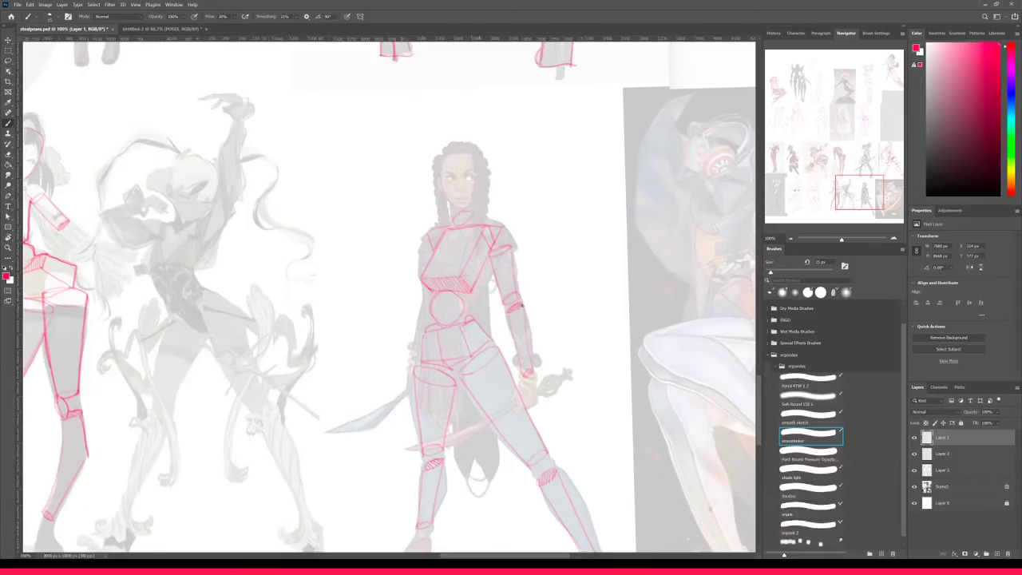
drag(530, 313, 532, 366)
drag(527, 273, 520, 376)
- Outline the sword fighter's head with a vertical facial centre line, cheek and jaw curves, and the skull contour
key(ctrl+plus)
drag(524, 436, 498, 310)
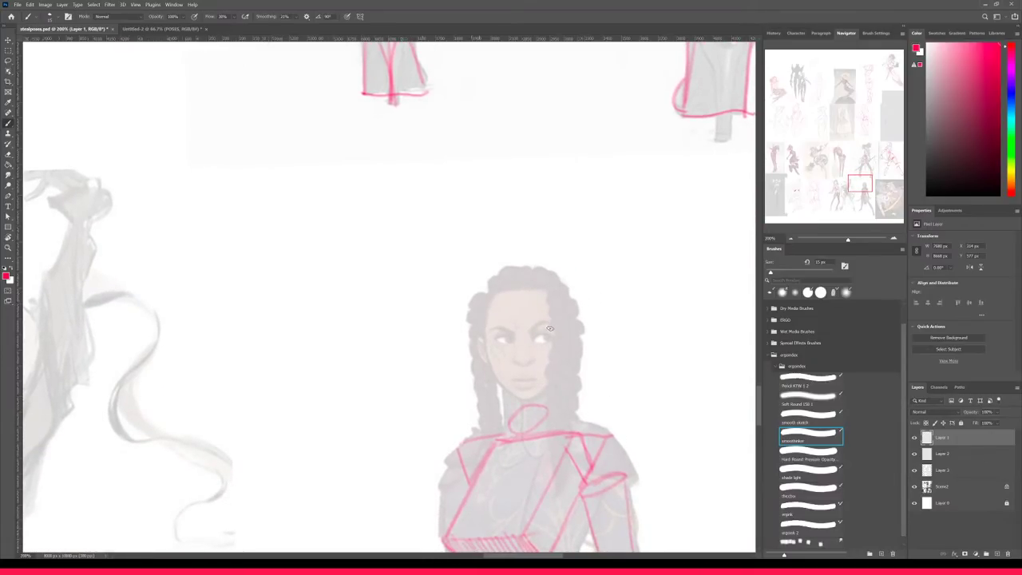
drag(518, 291, 525, 406)
key(ctrl+z)
drag(519, 299, 525, 400)
drag(488, 302, 482, 352)
drag(526, 399, 559, 367)
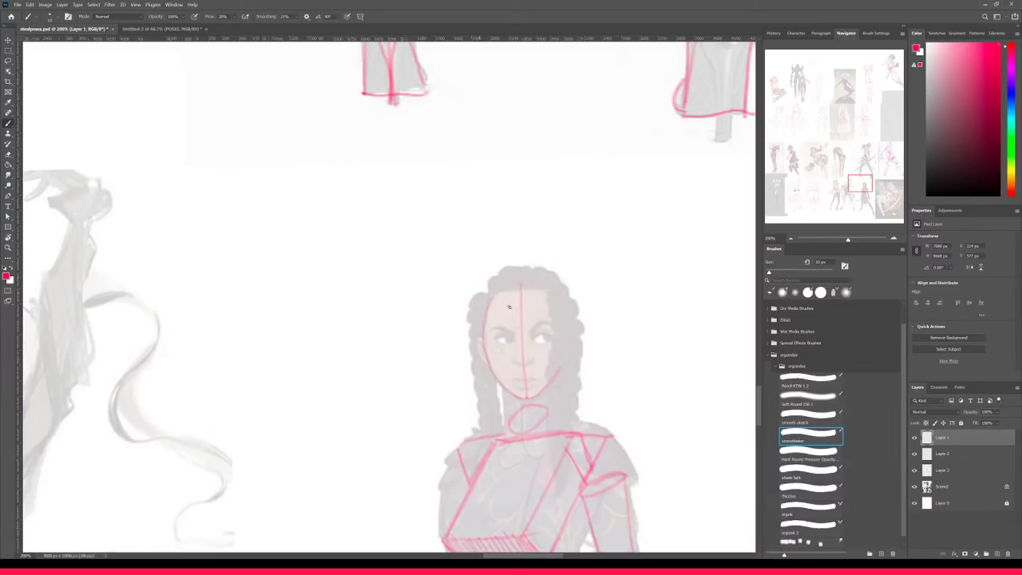
mouse_move(522, 279)
mouse_down()
mouse_move(549, 290)
mouse_move(564, 317)
mouse_up()
drag(564, 358, 532, 402)
- Sketch the roller-skating girl's tilted chest box, with its front face and lower edges following her cropped top
key(ctrl+minus)
key(ctrl+minus)
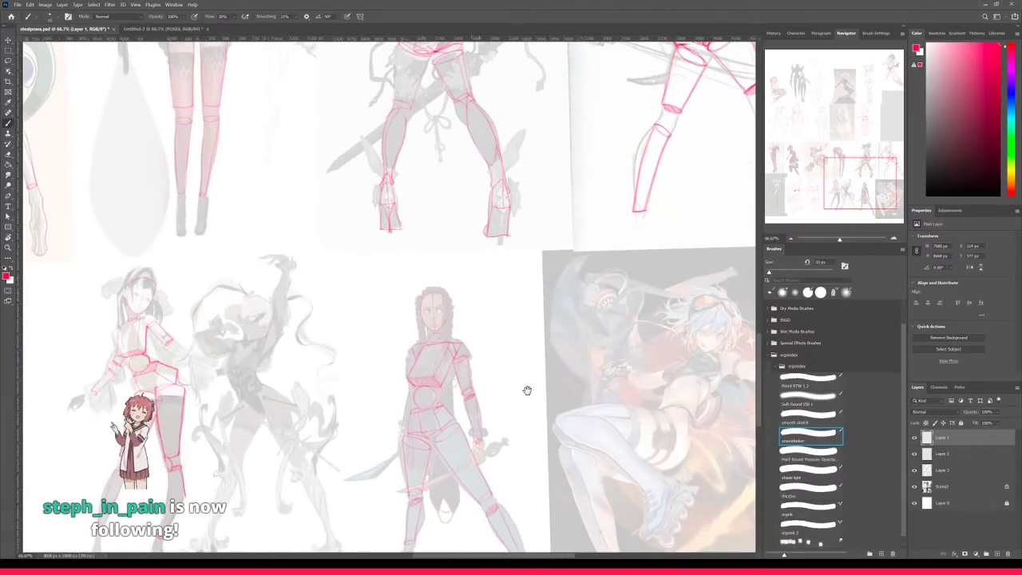
drag(528, 392, 541, 368)
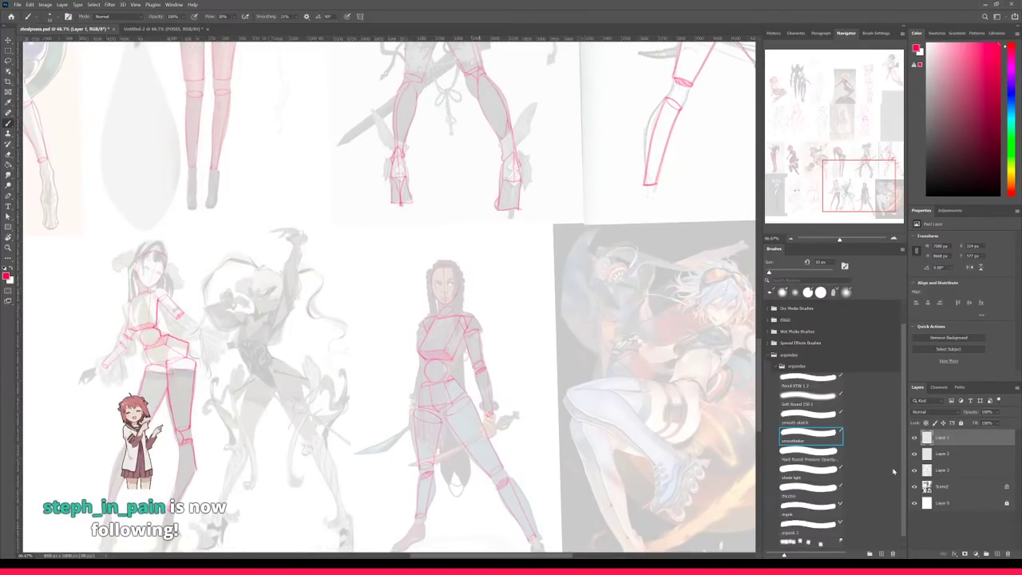
drag(693, 432, 446, 382)
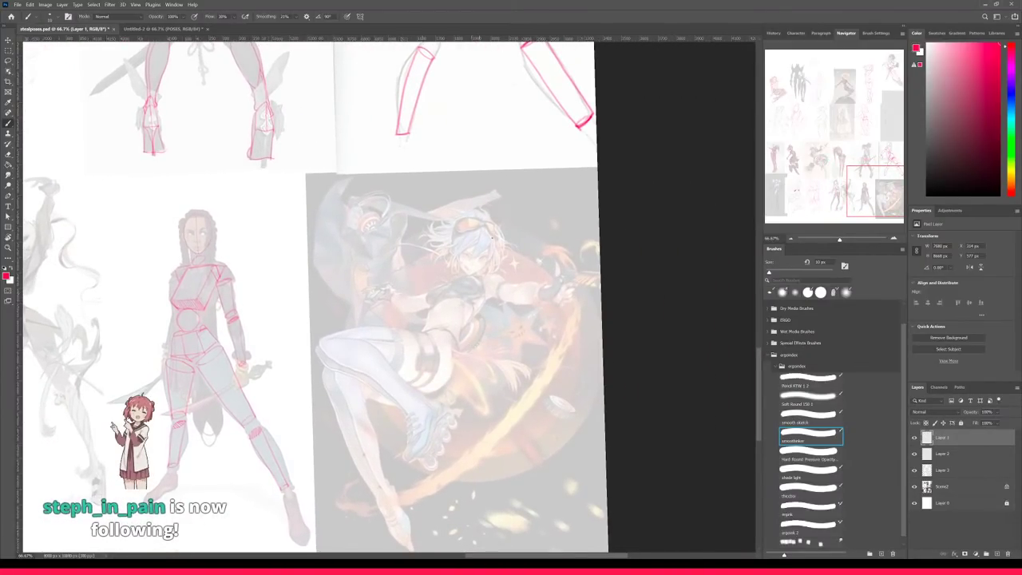
key(ctrl+plus)
drag(515, 267, 523, 308)
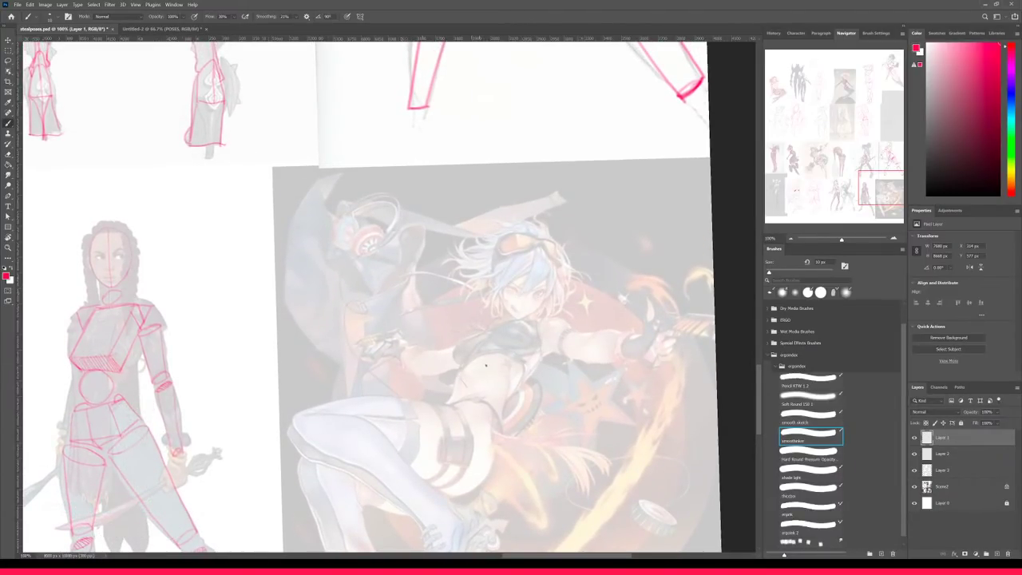
drag(502, 351, 519, 372)
drag(453, 371, 504, 352)
key(ctrl+z)
drag(465, 387, 524, 372)
mouse_move(480, 330)
mouse_down()
mouse_move(542, 311)
mouse_move(544, 342)
mouse_move(521, 374)
mouse_up()
key(ctrl+z)
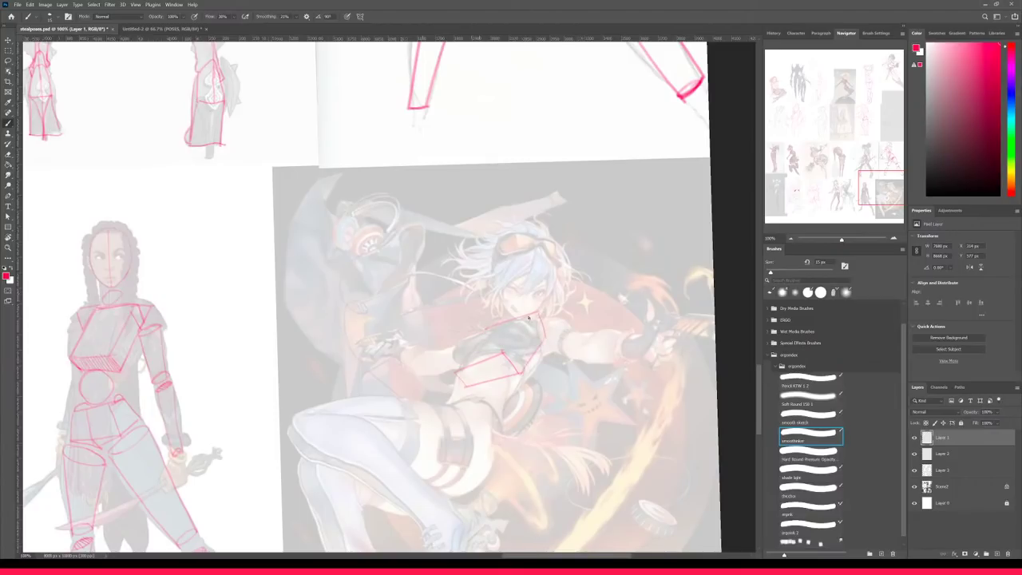
mouse_move(529, 321)
mouse_down()
mouse_move(502, 353)
mouse_move(477, 342)
mouse_move(486, 329)
mouse_move(454, 370)
mouse_up()
- Sketch the curved top and the first side plane of the roller-skating girl's pelvis box
drag(525, 440, 563, 386)
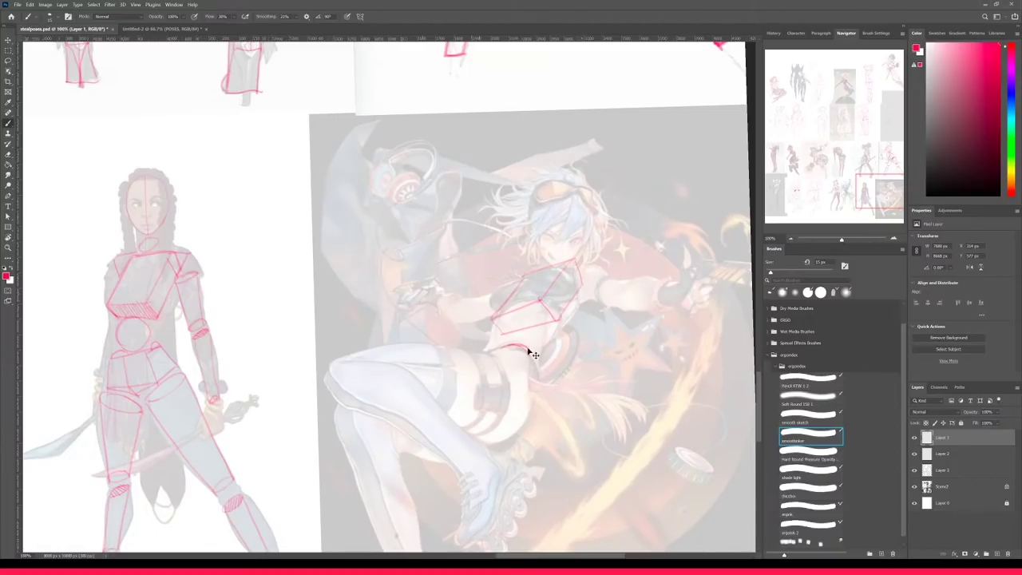
drag(507, 347, 527, 353)
mouse_move(463, 361)
mouse_down()
mouse_move(483, 353)
mouse_move(470, 362)
mouse_up()
key(ctrl+z)
drag(493, 361, 527, 355)
drag(532, 359, 529, 402)
mouse_move(501, 361)
mouse_down()
mouse_move(502, 414)
mouse_move(494, 412)
mouse_move(527, 415)
mouse_up()
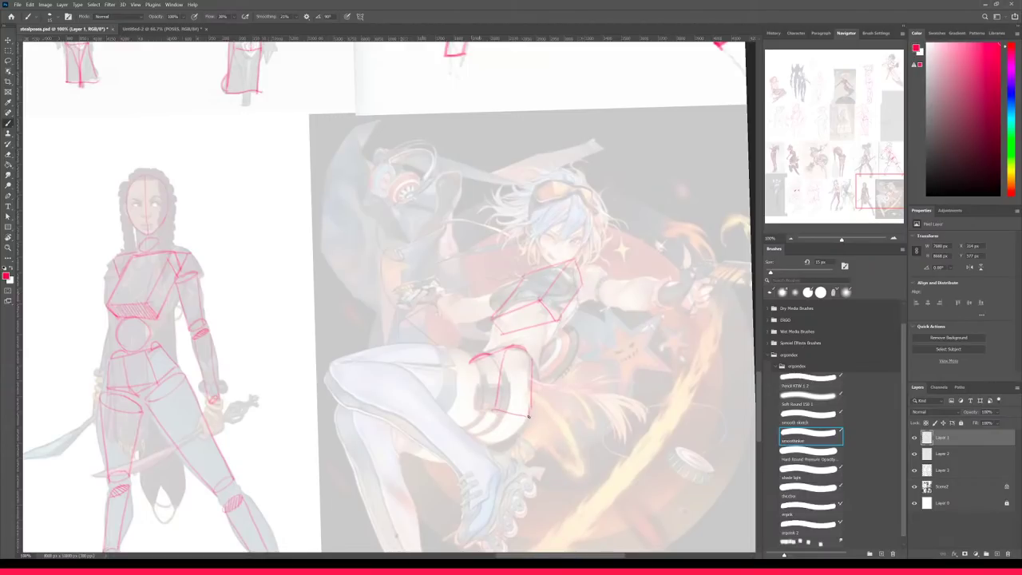
- Complete the pelvis box with its second side plane and lower edge, rotating the canvas to suit the strokes
key(r)
drag(491, 352, 529, 411)
key(b)
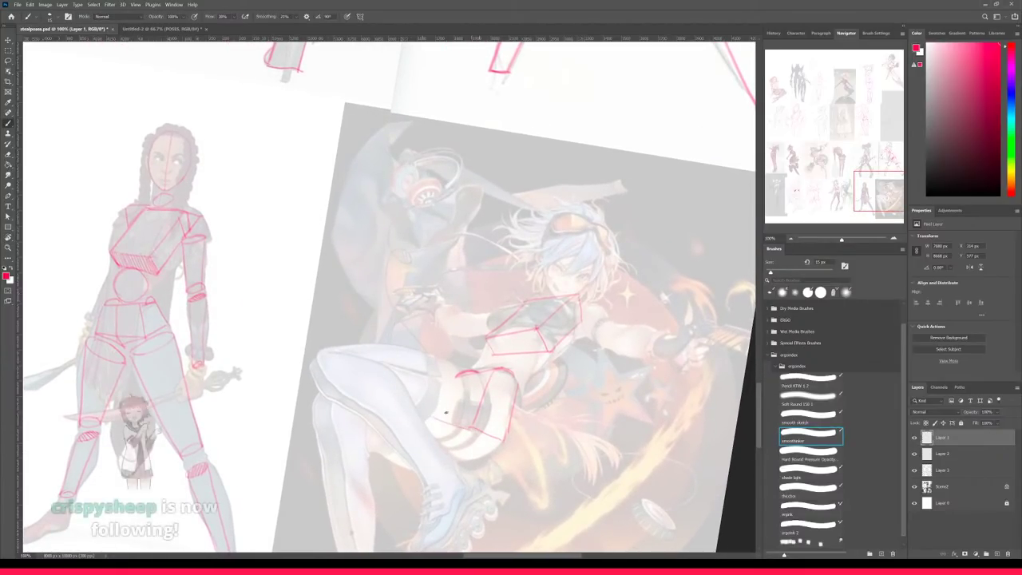
key(r)
drag(557, 377, 547, 293)
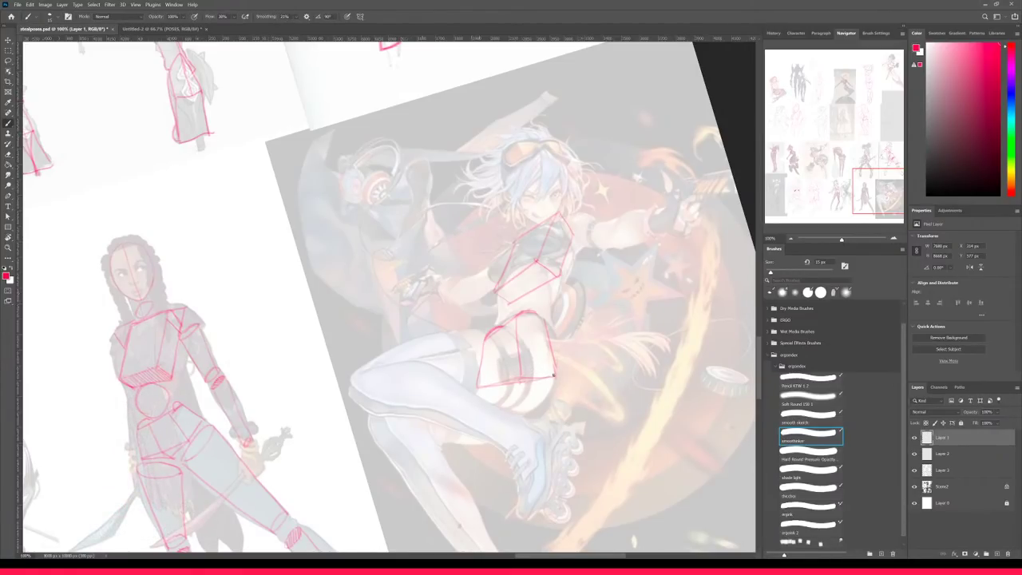
drag(571, 309, 575, 353)
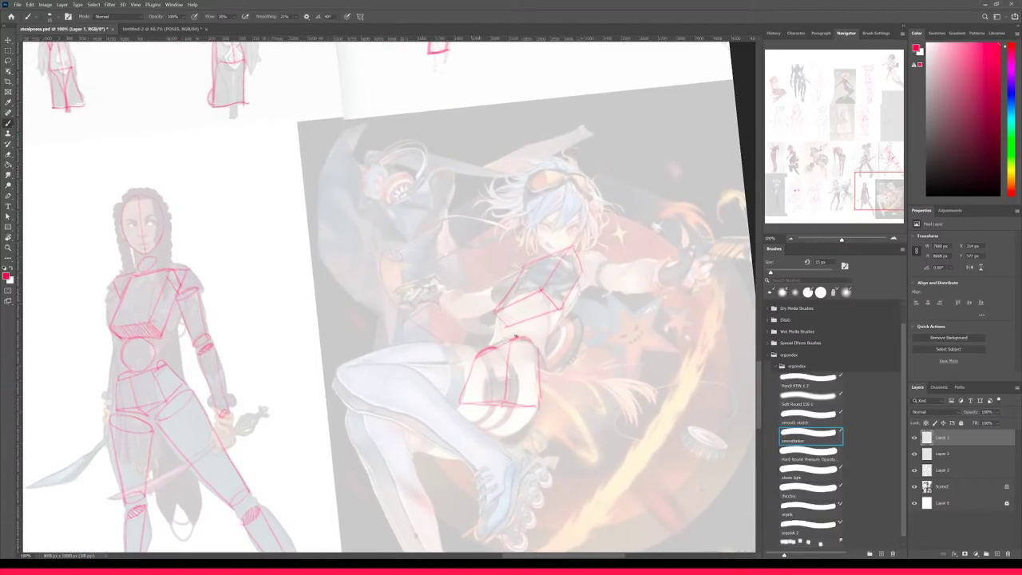
- Sketch the abdomen ball between the chest box and pelvis, tidying it with the eraser and redrawing its curved edge
mouse_move(533, 337)
mouse_down()
mouse_move(524, 314)
mouse_move(508, 337)
mouse_up()
key(e)
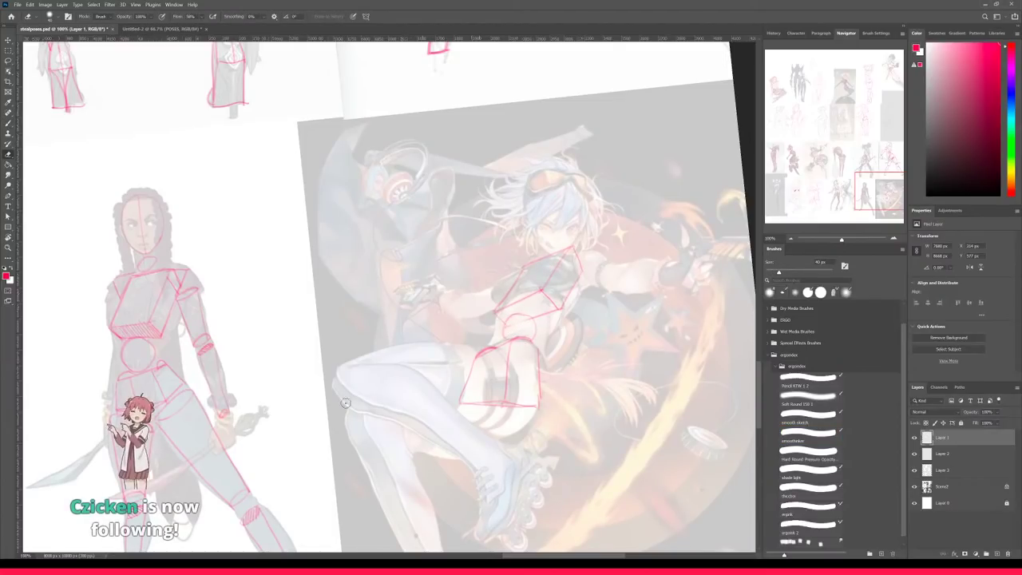
drag(557, 296, 502, 323)
key(b)
drag(433, 368, 611, 369)
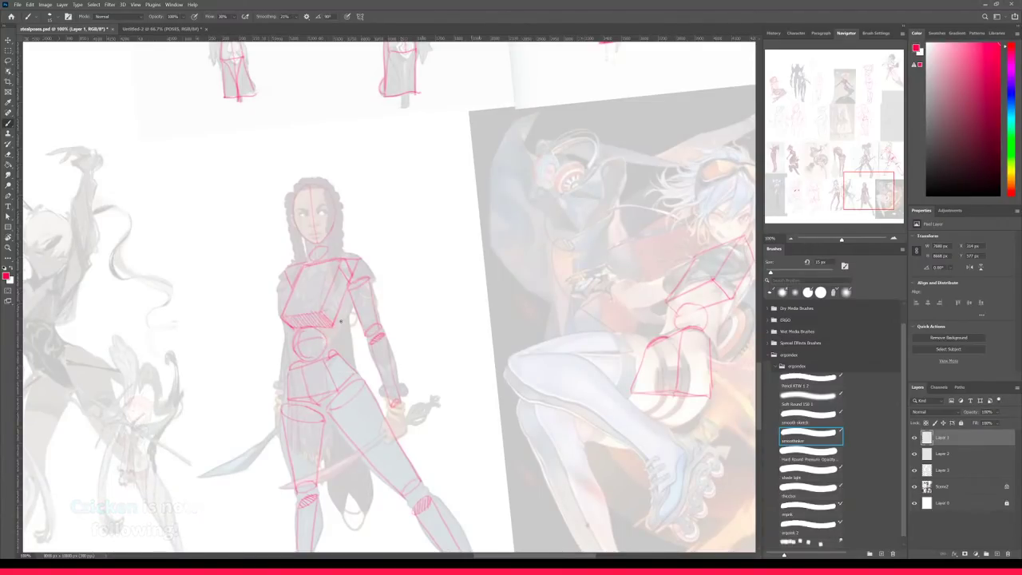
drag(586, 345, 432, 317)
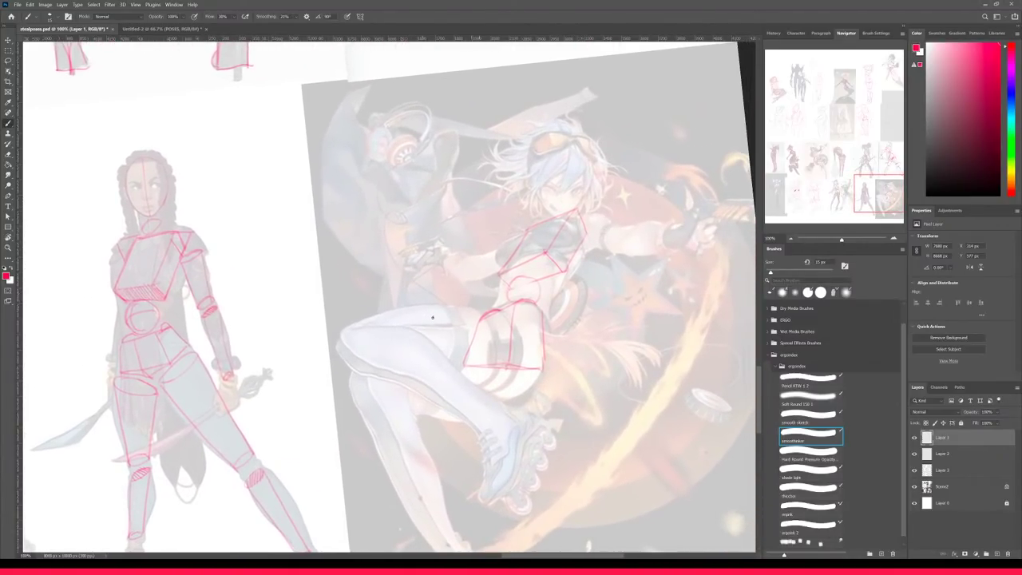
mouse_move(512, 300)
mouse_down()
mouse_move(526, 276)
mouse_move(522, 256)
mouse_move(524, 287)
mouse_move(508, 288)
mouse_move(542, 290)
mouse_up()
key(ctrl+z)
drag(517, 339, 534, 296)
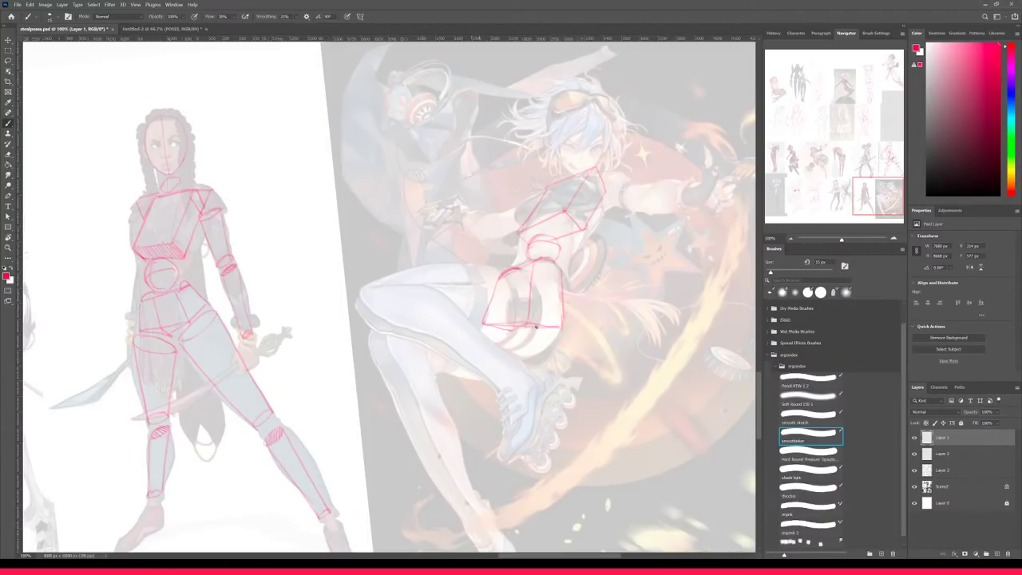
- Draw the near thigh's large hip ellipse over the pelvis box and add the curve beneath it
drag(527, 333, 561, 325)
mouse_move(500, 351)
mouse_down()
mouse_move(522, 331)
mouse_move(505, 352)
mouse_up()
mouse_move(519, 275)
mouse_down()
mouse_move(493, 315)
mouse_move(539, 312)
mouse_move(511, 275)
mouse_move(523, 355)
mouse_move(526, 275)
mouse_move(523, 283)
mouse_move(515, 268)
mouse_move(503, 334)
mouse_move(528, 339)
mouse_move(514, 348)
mouse_move(533, 328)
mouse_move(524, 269)
mouse_up()
key(ctrl+z)
key(ctrl+z)
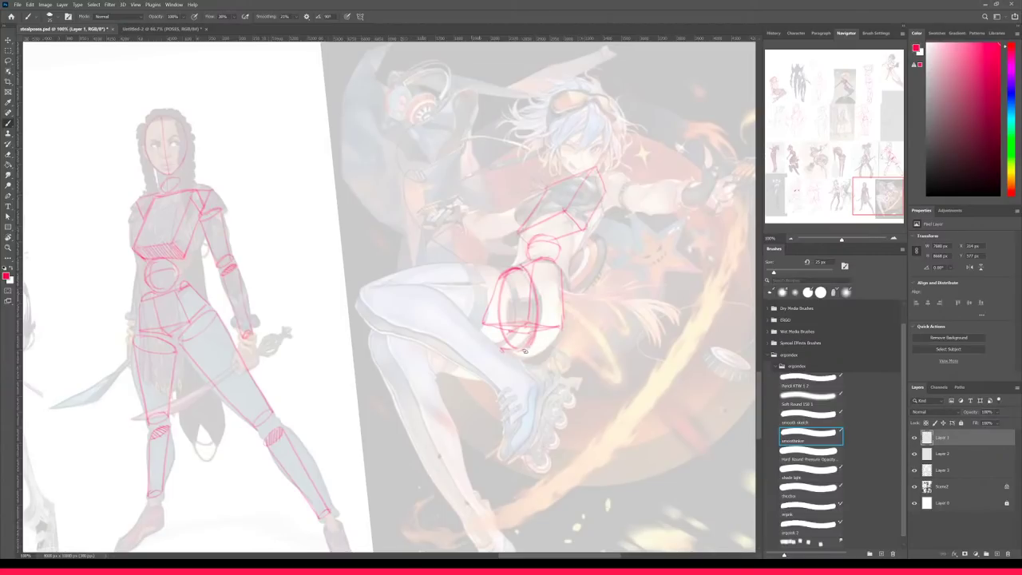
- Draw the other thigh's upper ellipse and the knee-end ellipses of both thighs
mouse_move(478, 309)
mouse_down()
mouse_move(459, 343)
mouse_move(486, 323)
mouse_move(462, 327)
mouse_move(481, 377)
mouse_up()
key(ctrl+z)
mouse_move(476, 299)
mouse_down()
mouse_move(482, 381)
mouse_move(493, 370)
mouse_move(479, 302)
mouse_up()
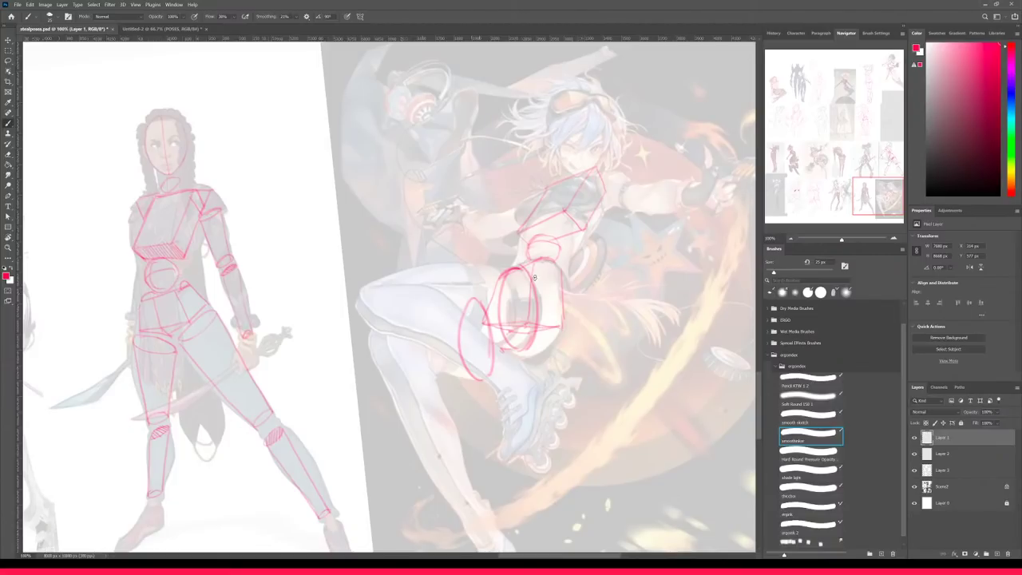
mouse_move(401, 273)
mouse_down()
mouse_move(422, 303)
mouse_move(407, 273)
mouse_up()
key(ctrl+z)
drag(418, 342, 408, 322)
key(ctrl+z)
- Join the hip and knee ellipses with straight edges to form both thigh cylinders
key(r)
mouse_move(483, 423)
mouse_down()
mouse_move(513, 397)
mouse_move(513, 318)
mouse_up()
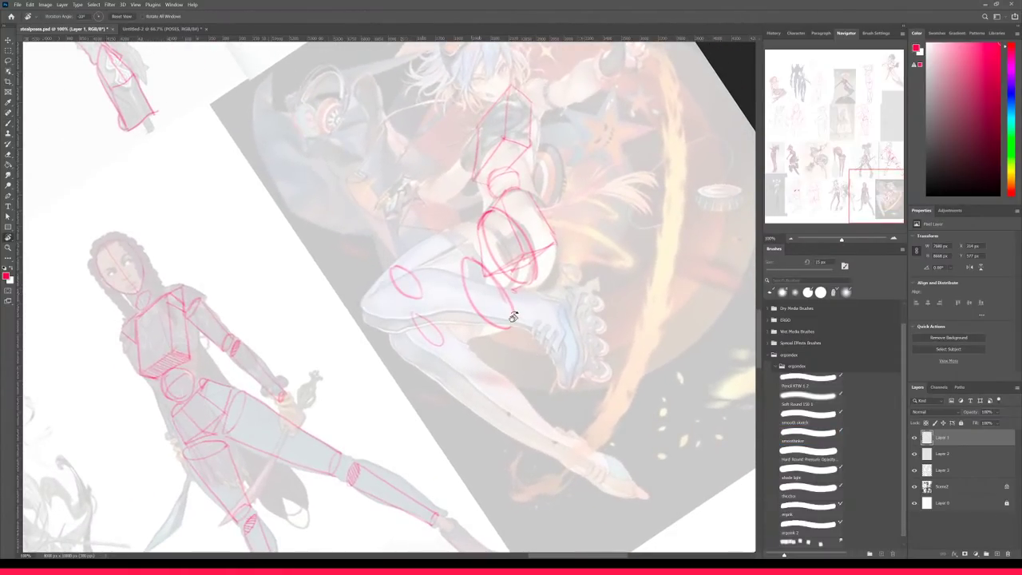
drag(423, 246, 487, 208)
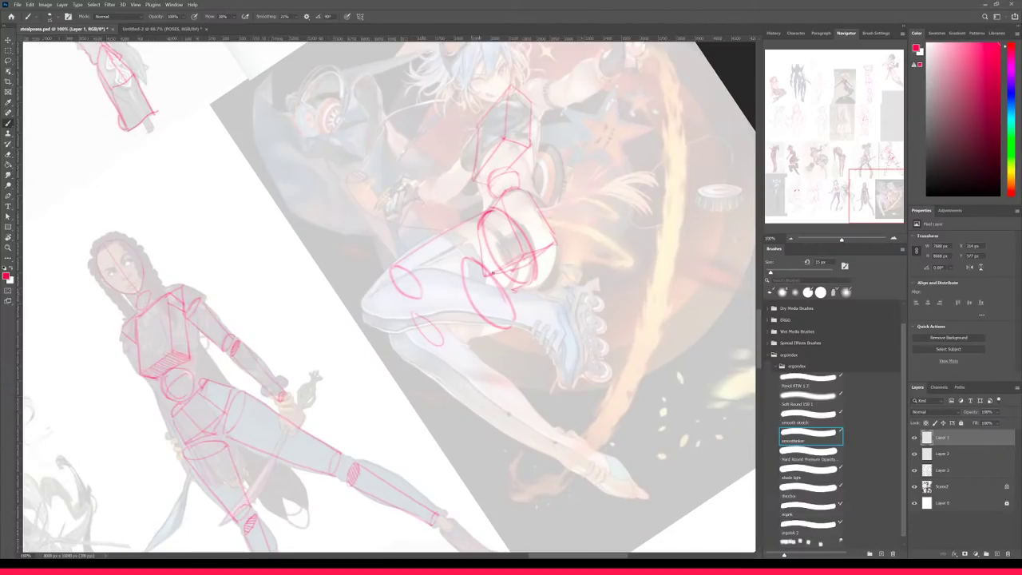
drag(422, 297, 532, 279)
key(ctrl+z)
drag(422, 298, 532, 281)
drag(439, 344, 511, 327)
drag(461, 261, 412, 311)
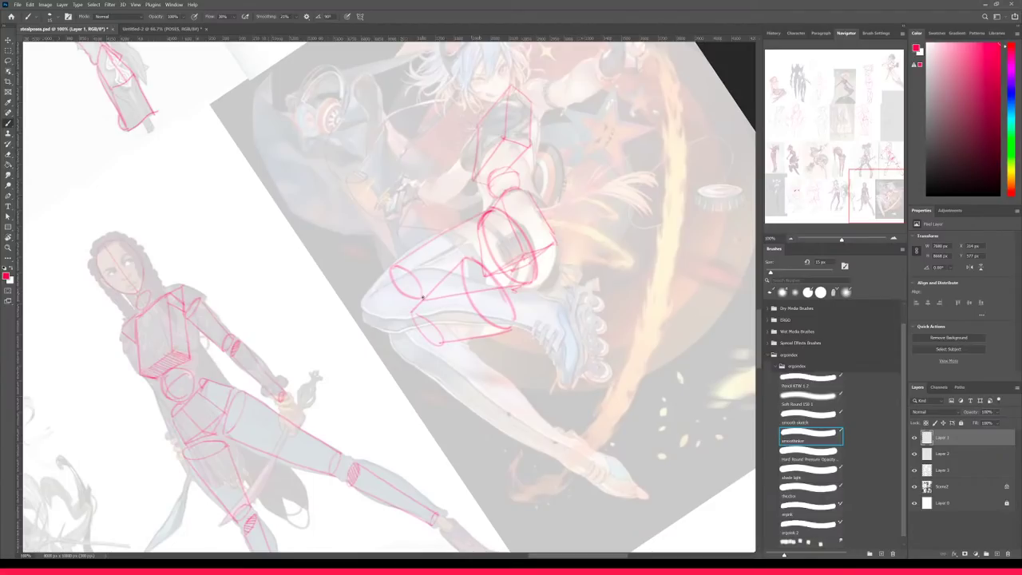
- Draw the extended leg's shin cylinder from below the knee to an ankle ellipse
key(ctrl+minus)
key(r)
mouse_move(577, 373)
mouse_down()
mouse_move(530, 411)
mouse_move(466, 440)
mouse_move(429, 442)
mouse_move(411, 426)
mouse_move(346, 432)
mouse_up()
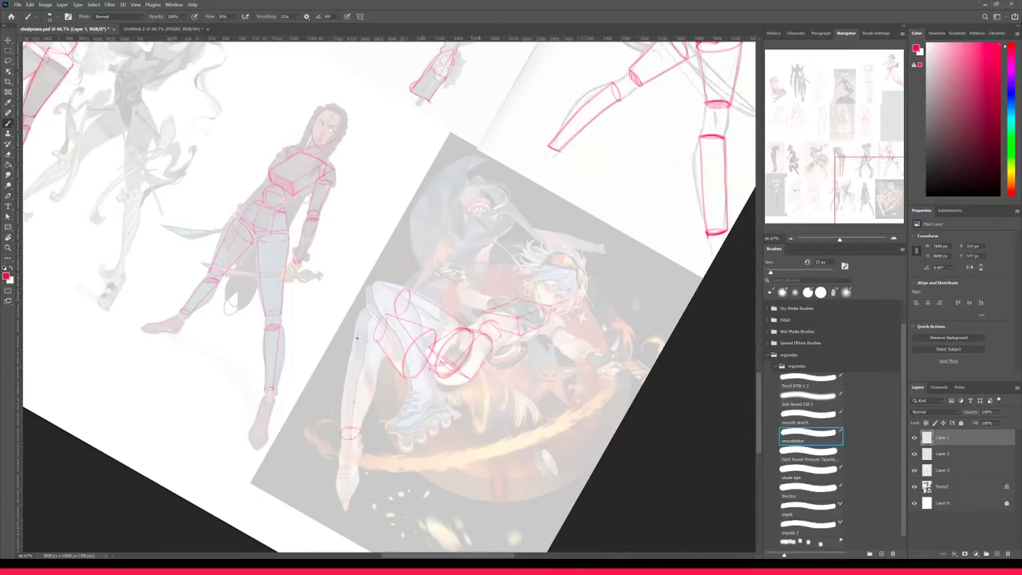
drag(357, 340, 363, 330)
drag(349, 379, 341, 435)
drag(375, 363, 359, 426)
- Draw the bent leg's shin cylinder from the knee toward the roller skate
key(r)
drag(414, 386, 417, 316)
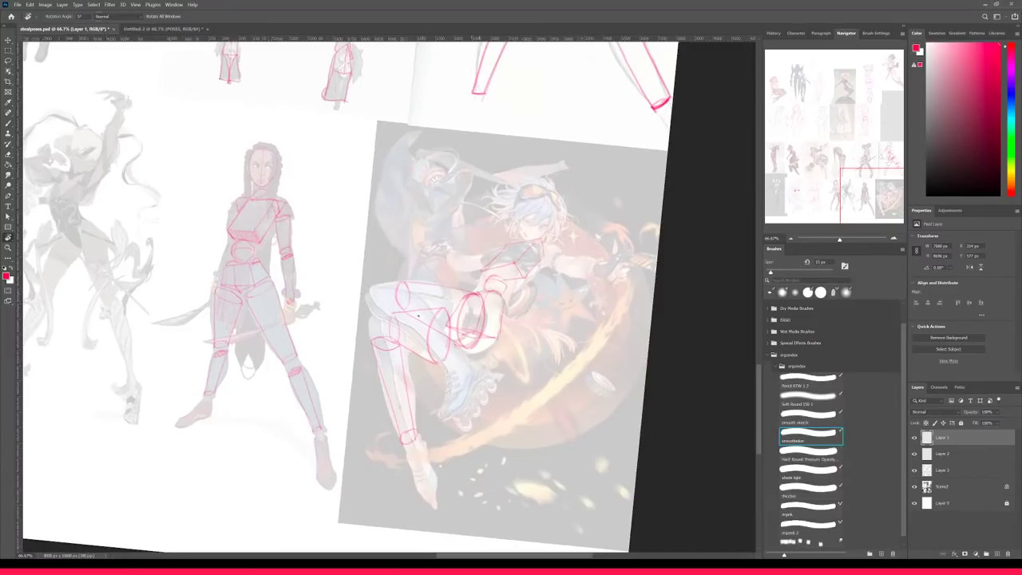
key(b)
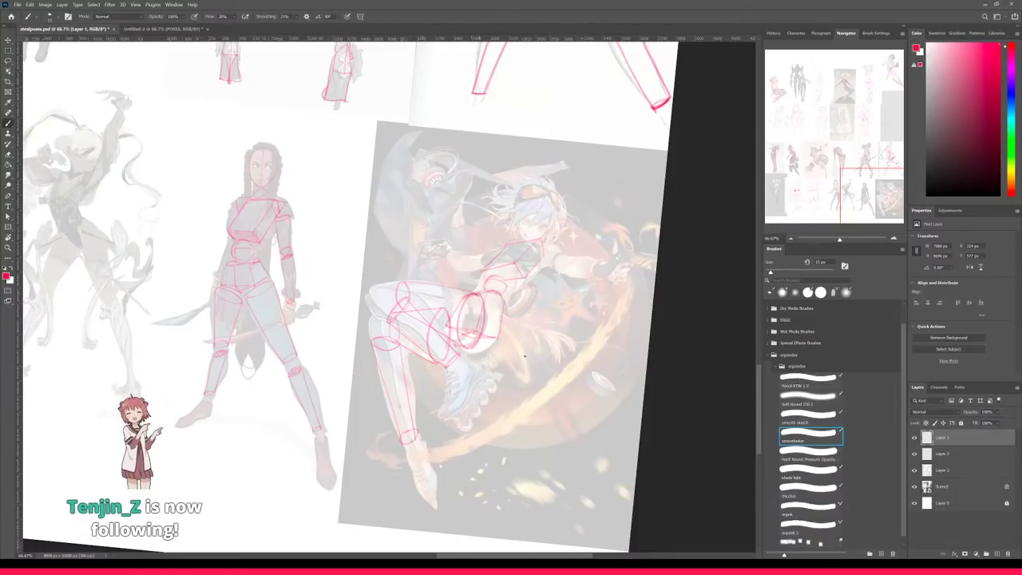
- Outline the roller-skating girl's skull, cheeks and jaw with a 10 px brush
key(ctrl+plus)
drag(528, 311, 474, 330)
key(ctrl+plus)
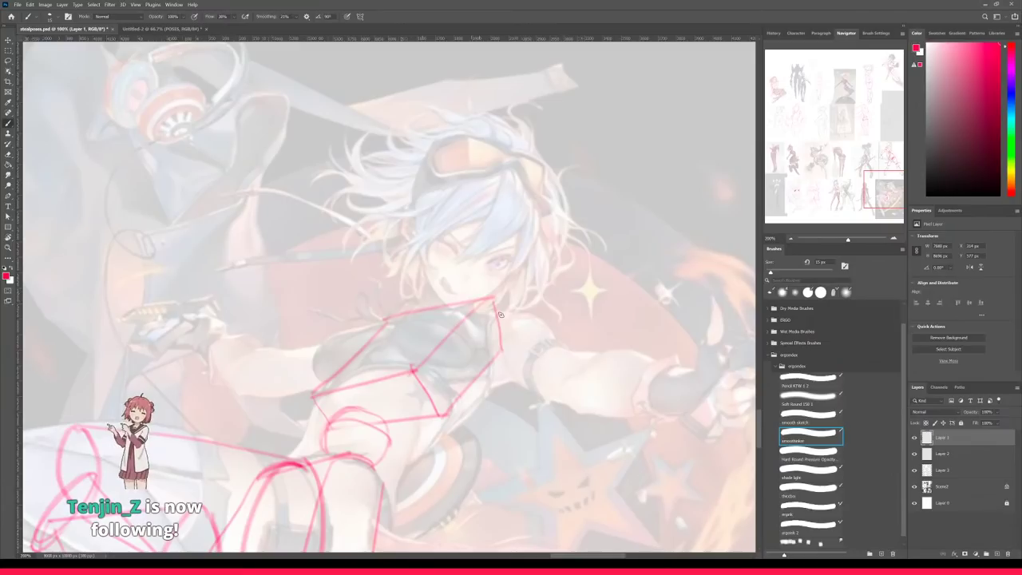
key(bracketleft)
drag(492, 261, 453, 307)
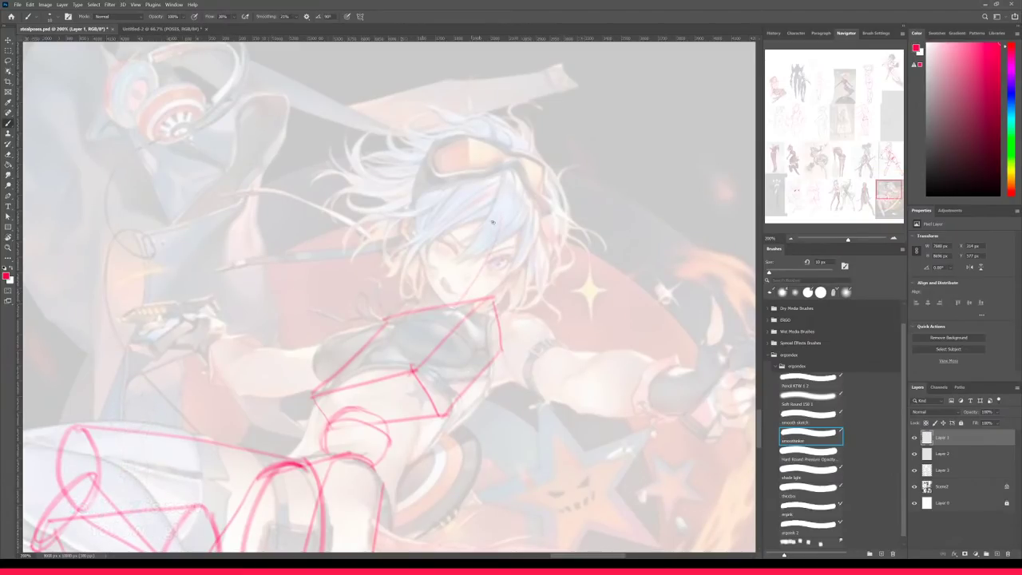
drag(506, 164, 495, 238)
mouse_move(435, 158)
mouse_down()
mouse_move(414, 251)
mouse_move(453, 310)
mouse_up()
mouse_move(443, 156)
mouse_down()
mouse_move(483, 138)
mouse_move(515, 145)
mouse_move(539, 173)
mouse_move(546, 224)
mouse_move(497, 287)
mouse_up()
- Add the curved facial centre line and the horizontal eye line to the roller-skating girl's head
key(e)
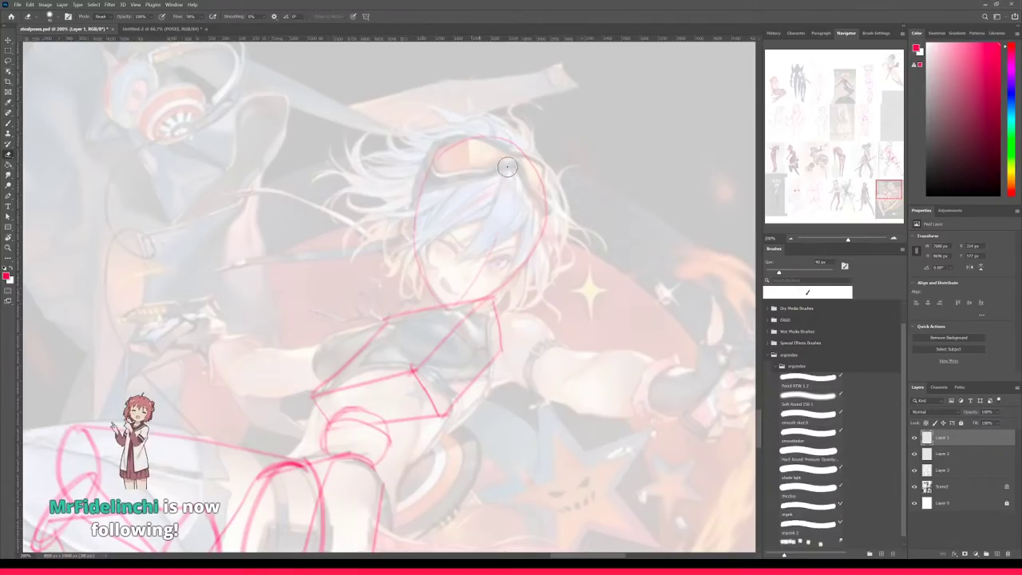
key(b)
drag(514, 158, 467, 276)
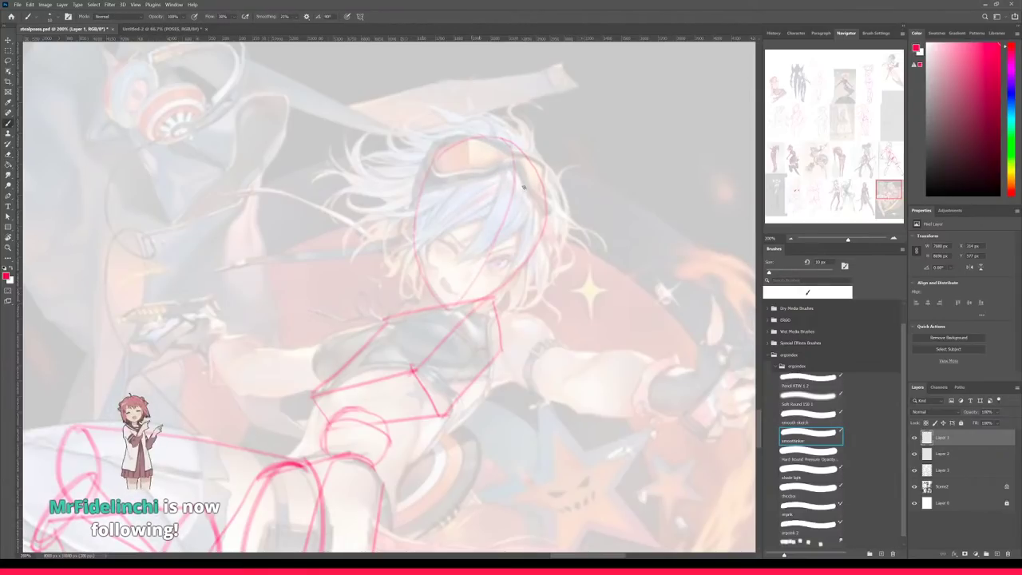
drag(504, 144, 498, 236)
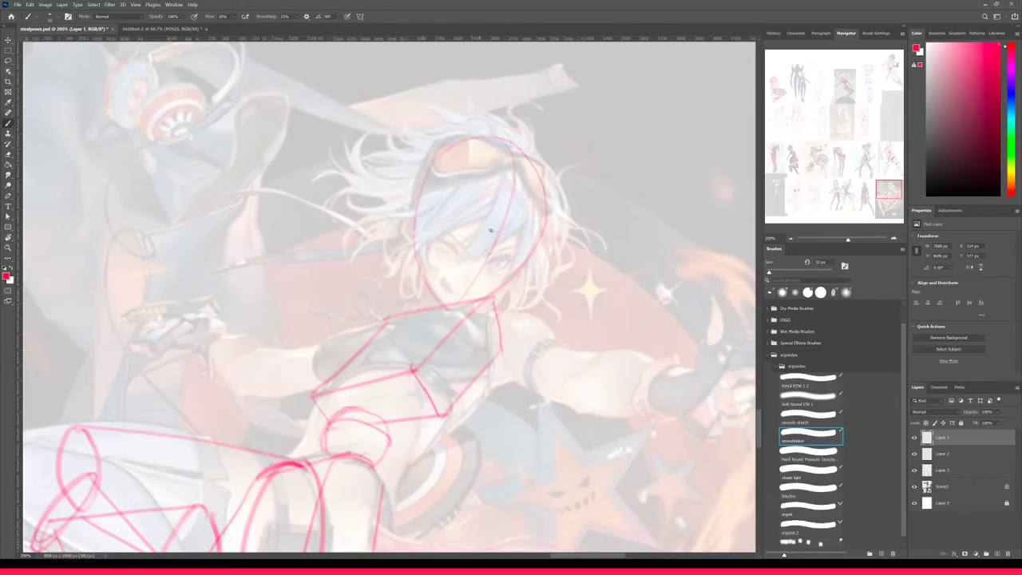
mouse_move(471, 243)
mouse_down()
mouse_move(503, 256)
mouse_move(539, 239)
mouse_up()
- Draw the upper-arm and forearm cylinders of the arm stretched toward the sword
mouse_move(538, 333)
mouse_down()
mouse_move(508, 361)
mouse_move(544, 368)
mouse_move(553, 339)
mouse_move(541, 364)
mouse_up()
scroll(563, 358, down, 3)
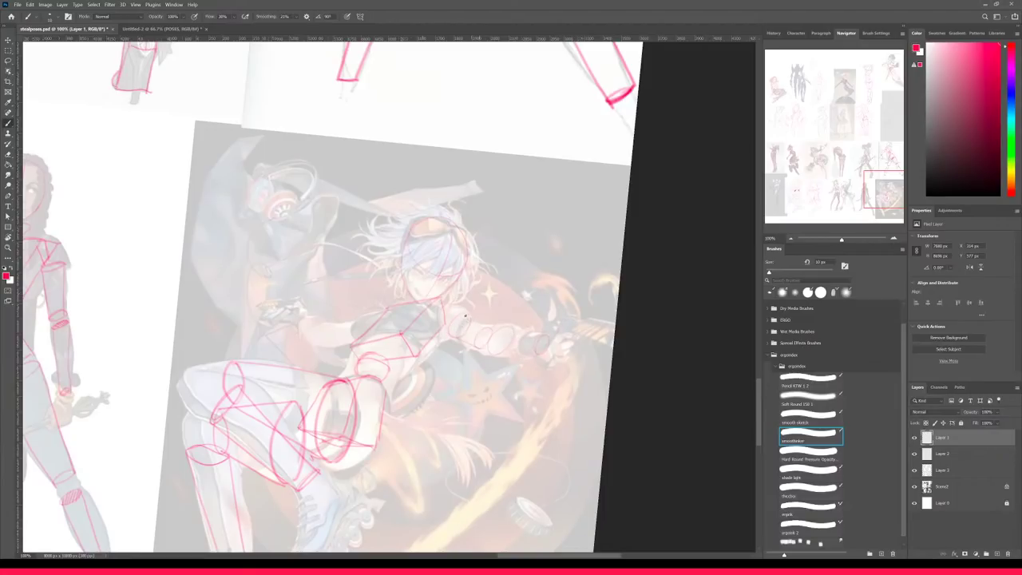
drag(537, 353, 490, 397)
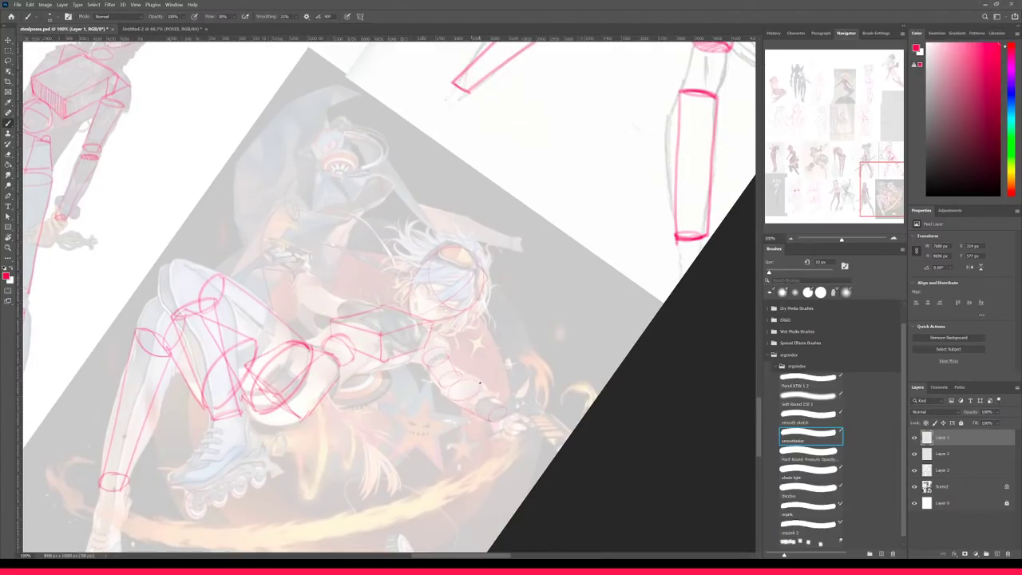
- Sketch the other arm's shoulder and elbow ellipses and its forearm cylinder ending at the wrist
drag(371, 291, 411, 308)
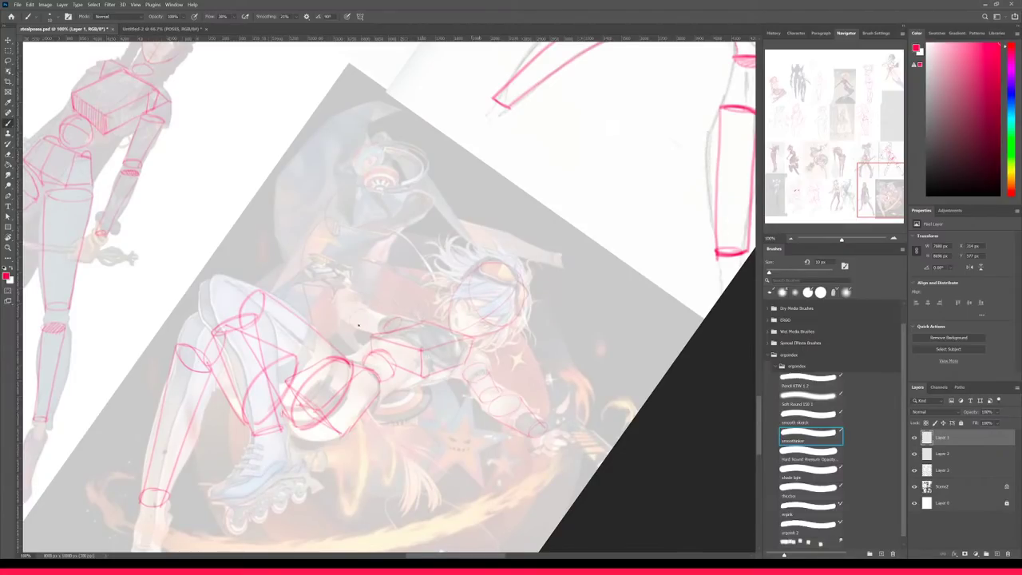
scroll(369, 343, left, 2)
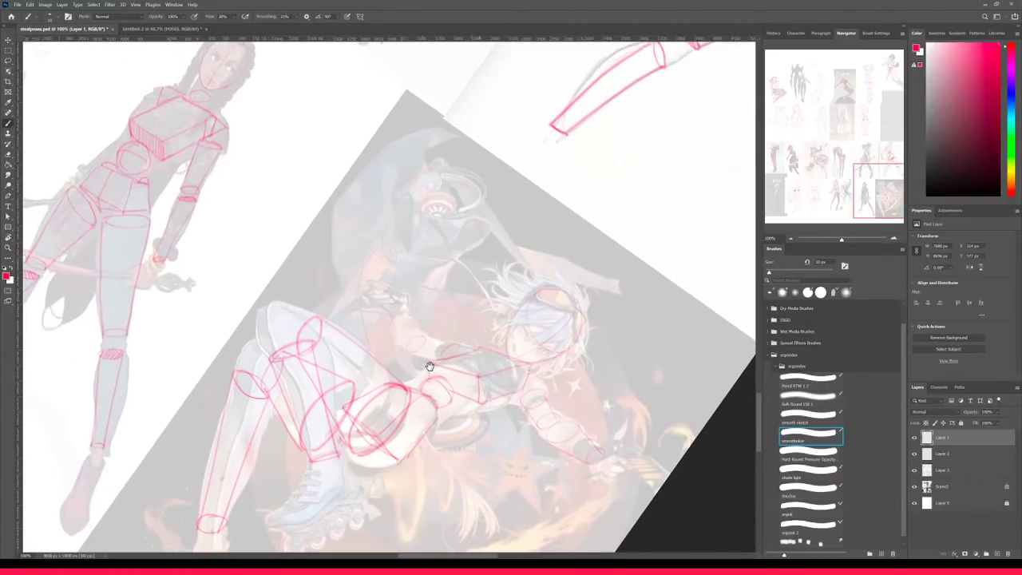
scroll(430, 361, up, 2)
scroll(435, 325, up, 2)
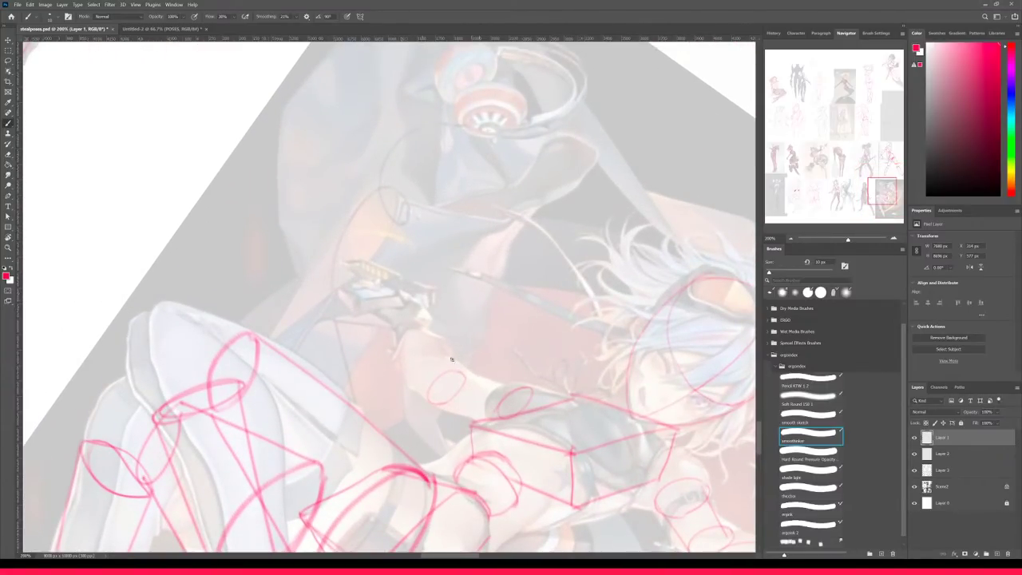
mouse_move(430, 354)
mouse_down()
mouse_move(409, 369)
mouse_move(419, 382)
mouse_up()
drag(415, 333, 406, 324)
mouse_move(398, 331)
mouse_down()
mouse_move(405, 376)
mouse_move(418, 324)
mouse_move(444, 358)
mouse_up()
- Finish the upper-arm and shoulder edges of both arms, and hide the reference image layer to check the mannequin
key(ctrl+minus)
key(r)
drag(476, 460, 504, 315)
key(b)
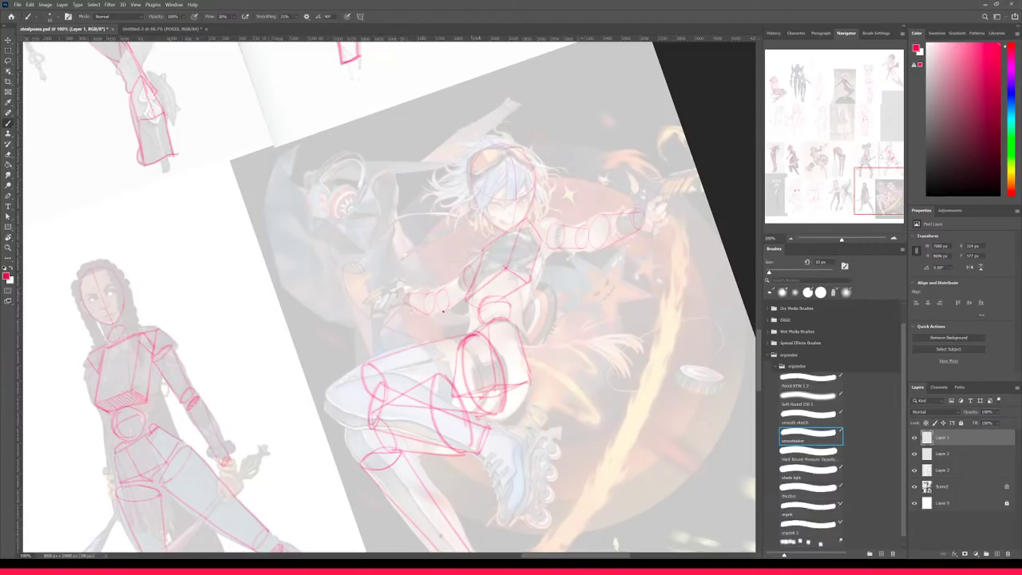
drag(473, 272, 472, 261)
drag(534, 223, 563, 218)
key(ctrl+minus)
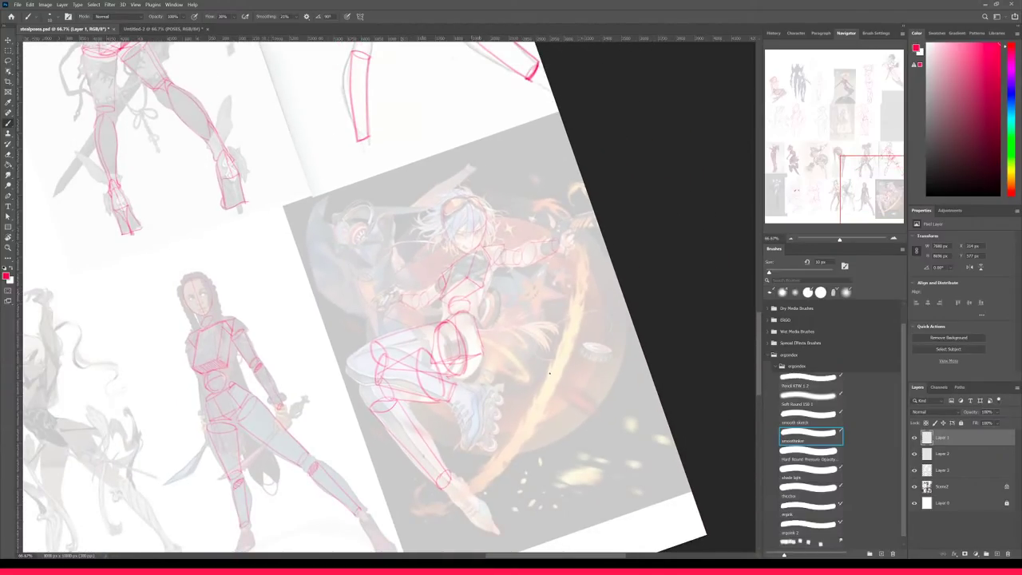
click(914, 486)
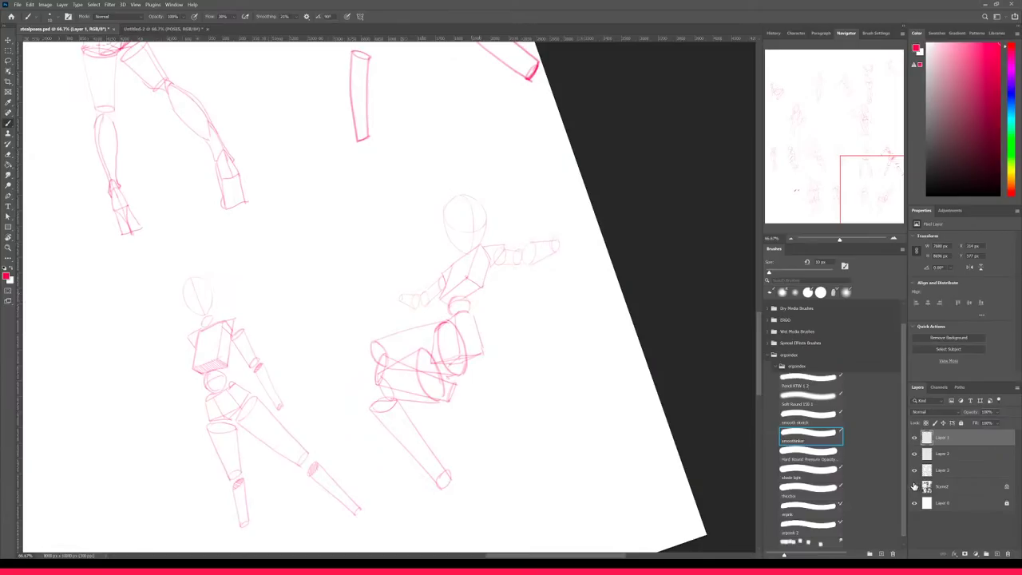
- Hatch the underside plane of the roller-skating girl's ribcage box
key(r)
drag(561, 445, 488, 487)
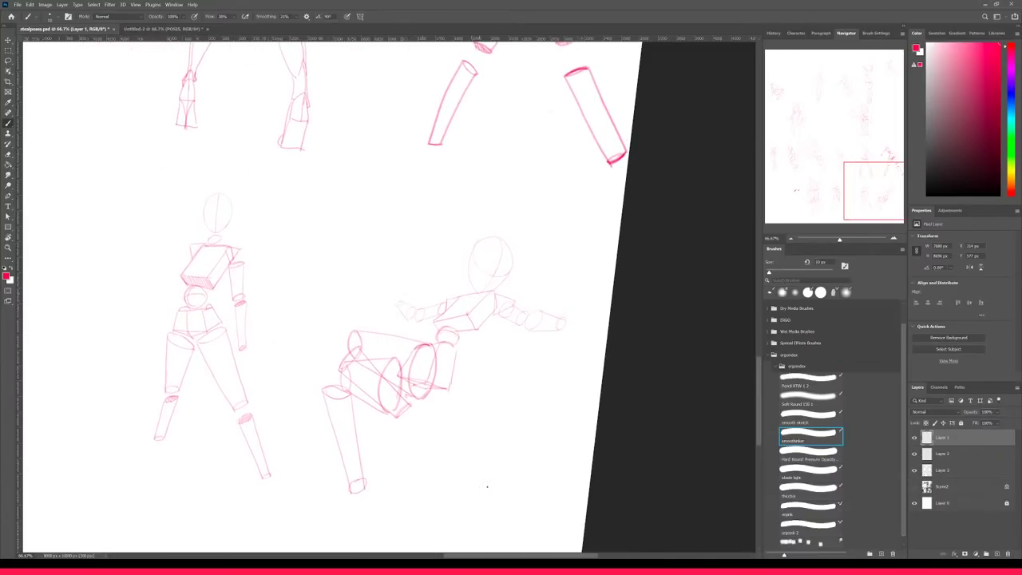
key(ctrl+plus)
drag(432, 462, 480, 377)
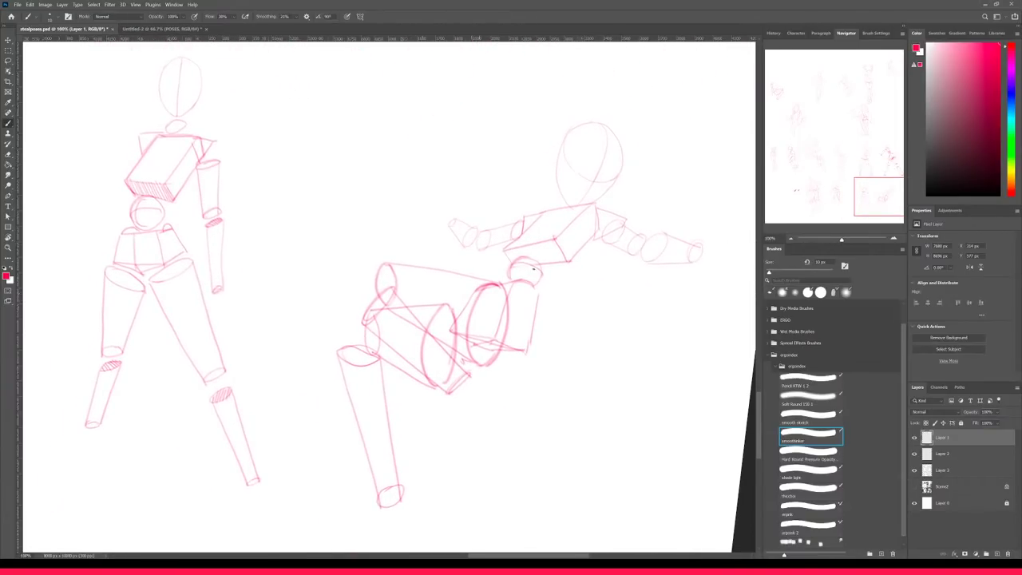
drag(534, 290, 537, 307)
mouse_move(506, 250)
mouse_down()
mouse_move(533, 243)
mouse_move(536, 263)
mouse_move(539, 245)
mouse_move(542, 266)
mouse_move(549, 240)
mouse_move(562, 262)
mouse_up()
drag(560, 248, 567, 264)
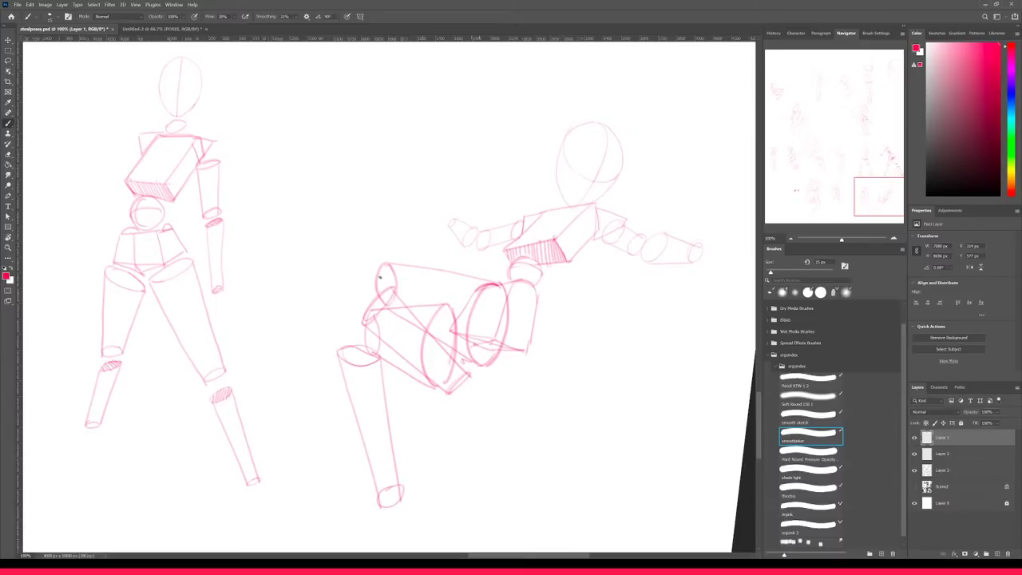
- Hatch the end ellipse of the raised knee and the elbow end of the bent arm's forearm
drag(380, 274, 382, 297)
mouse_move(383, 263)
mouse_down()
mouse_move(387, 292)
mouse_move(396, 288)
mouse_up()
mouse_move(463, 238)
mouse_down()
mouse_move(465, 253)
mouse_move(471, 243)
mouse_up()
drag(472, 229, 476, 242)
drag(477, 228, 480, 236)
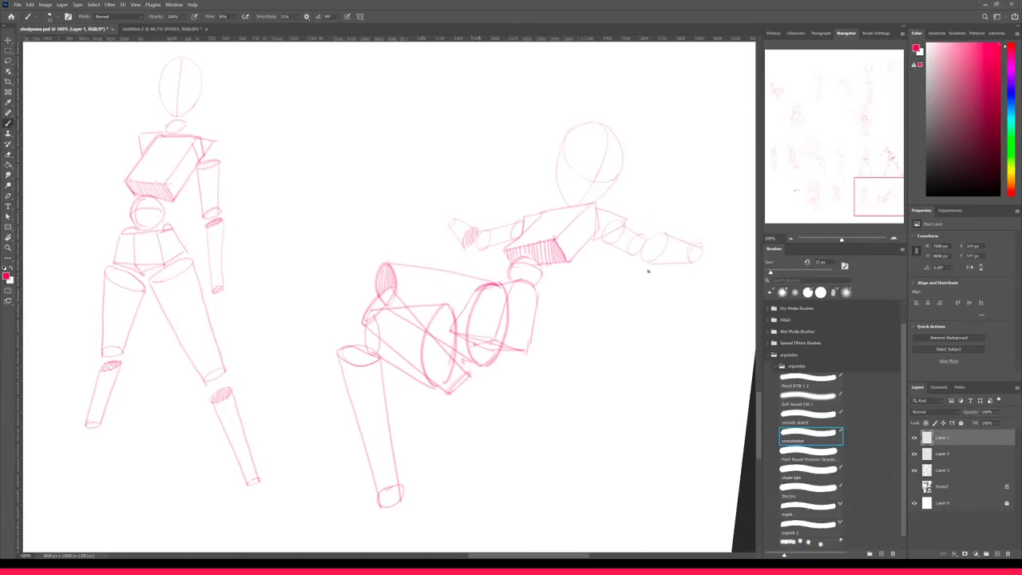
- Hatch the remaining arm cylinder ends and the ankle end of the folded leg, checking them briefly against the reference
drag(637, 252, 645, 238)
click(915, 487)
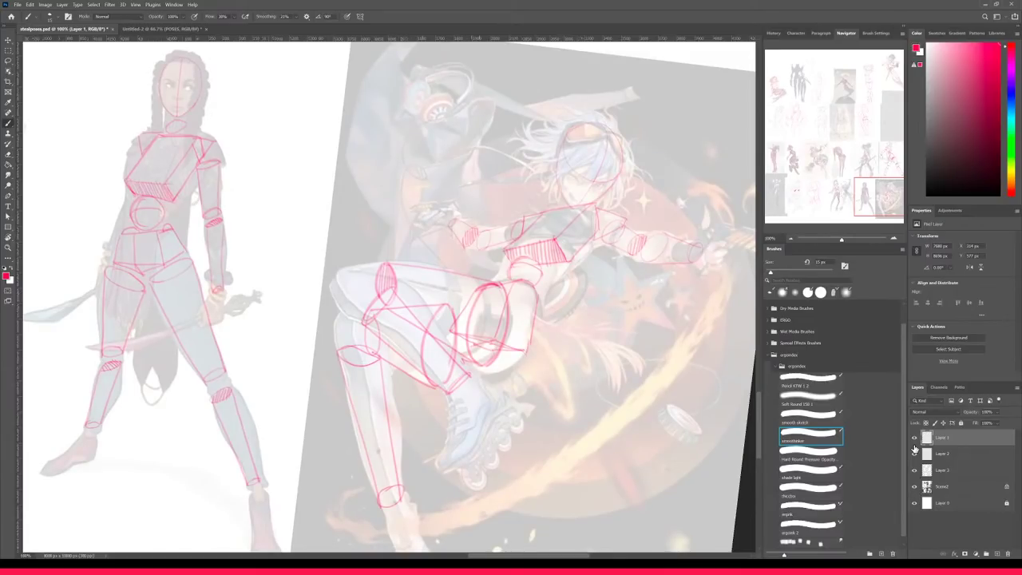
click(915, 488)
mouse_move(691, 243)
mouse_down()
mouse_move(693, 263)
mouse_move(702, 262)
mouse_up()
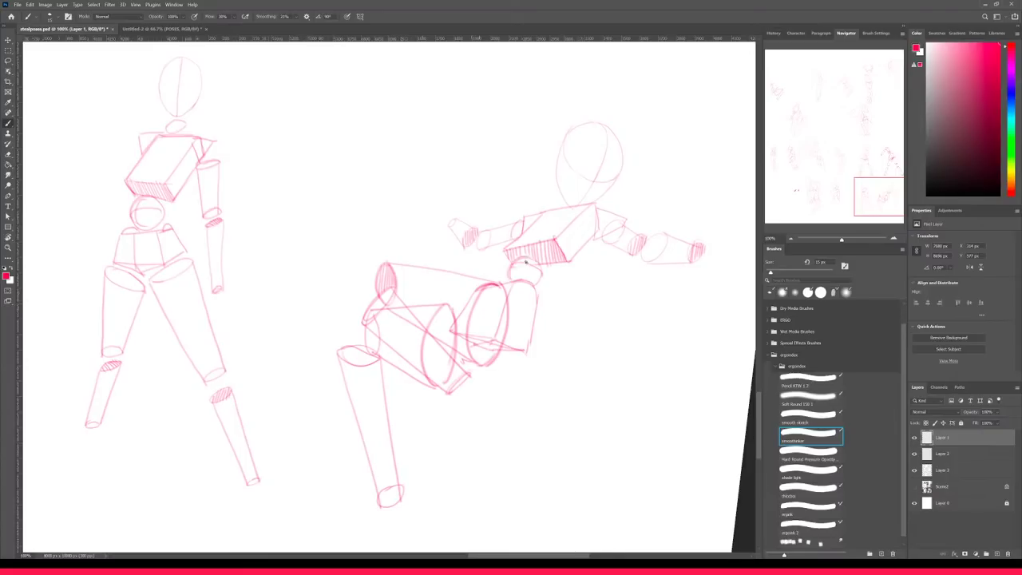
mouse_move(514, 224)
mouse_down()
mouse_move(516, 242)
mouse_move(522, 231)
mouse_up()
drag(450, 393, 471, 375)
- Shade the knee end of the lower thigh cylinder where the folded shin crosses it
key(ctrl+minus)
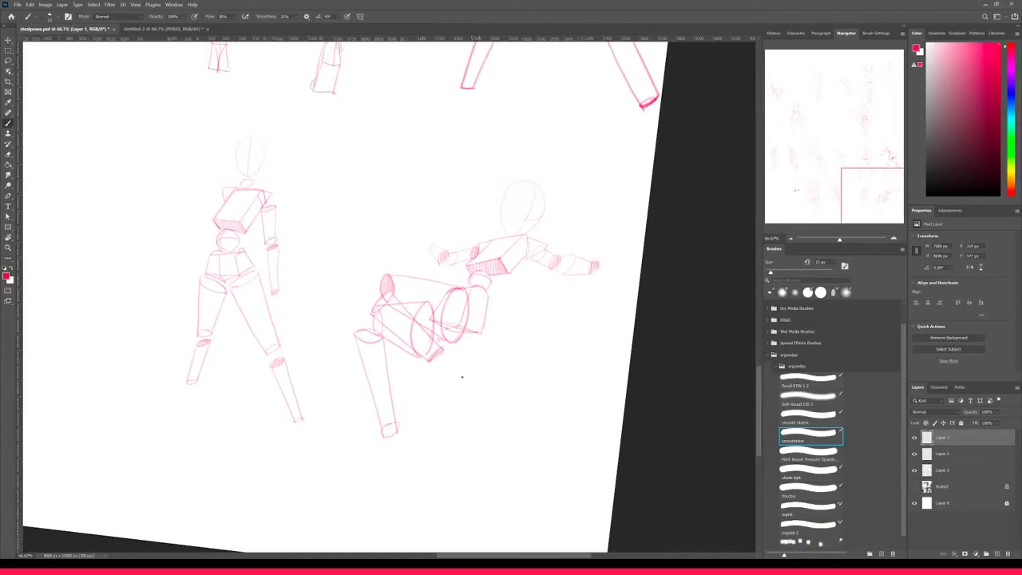
drag(464, 403, 496, 387)
key(ctrl+plus)
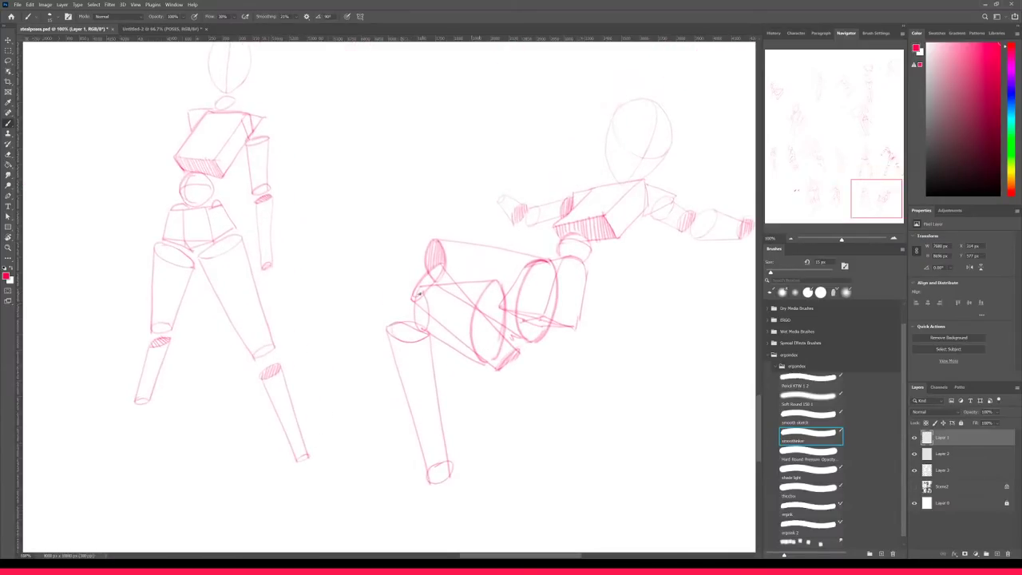
key(ctrl+plus)
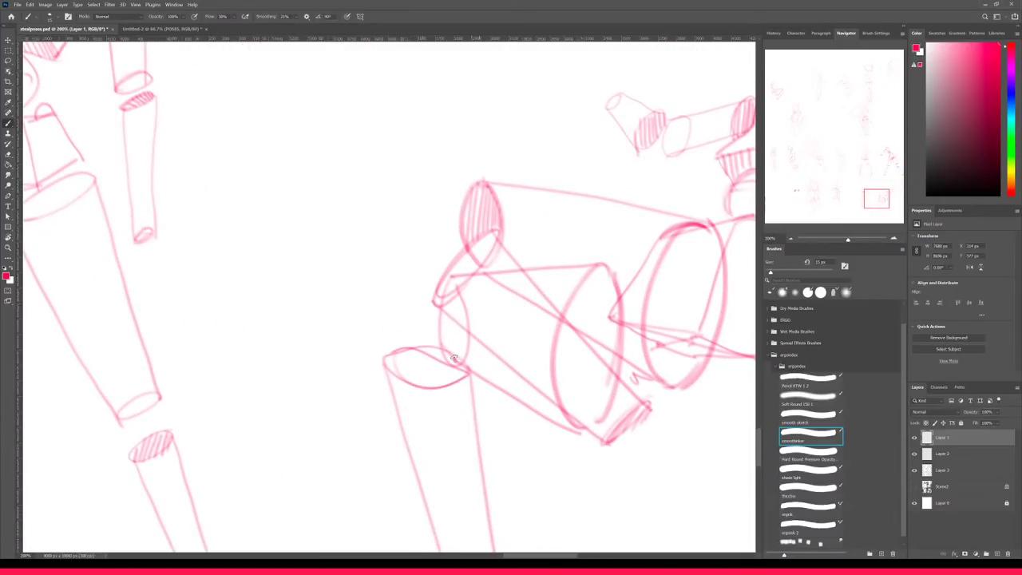
mouse_move(459, 359)
mouse_down()
mouse_move(438, 325)
mouse_move(464, 357)
mouse_move(439, 312)
mouse_move(462, 327)
mouse_up()
- Reinforce the outline of the folded lower-leg cylinder with heavier lines along both sides and the knee end
key(ctrl+minus)
drag(413, 303, 495, 369)
mouse_move(439, 264)
mouse_down()
mouse_move(515, 358)
mouse_move(521, 350)
mouse_up()
mouse_move(416, 299)
mouse_down()
mouse_move(411, 289)
mouse_move(444, 263)
mouse_up()
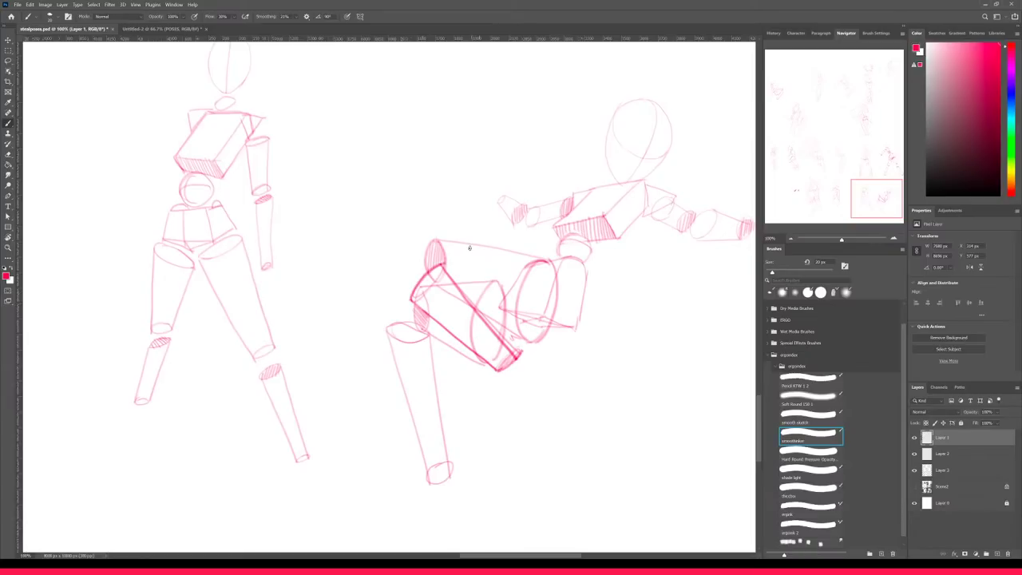
- Reinforce the raised thigh's edges and knee curve, and strengthen the contour where it meets the hips
mouse_move(472, 308)
mouse_down()
mouse_move(535, 342)
mouse_move(556, 316)
mouse_up()
drag(436, 240, 425, 272)
key(r)
drag(594, 323, 383, 433)
key(b)
mouse_move(451, 343)
mouse_down()
mouse_move(437, 458)
mouse_move(523, 385)
mouse_move(571, 298)
mouse_move(570, 269)
mouse_up()
key(space)
key(r)
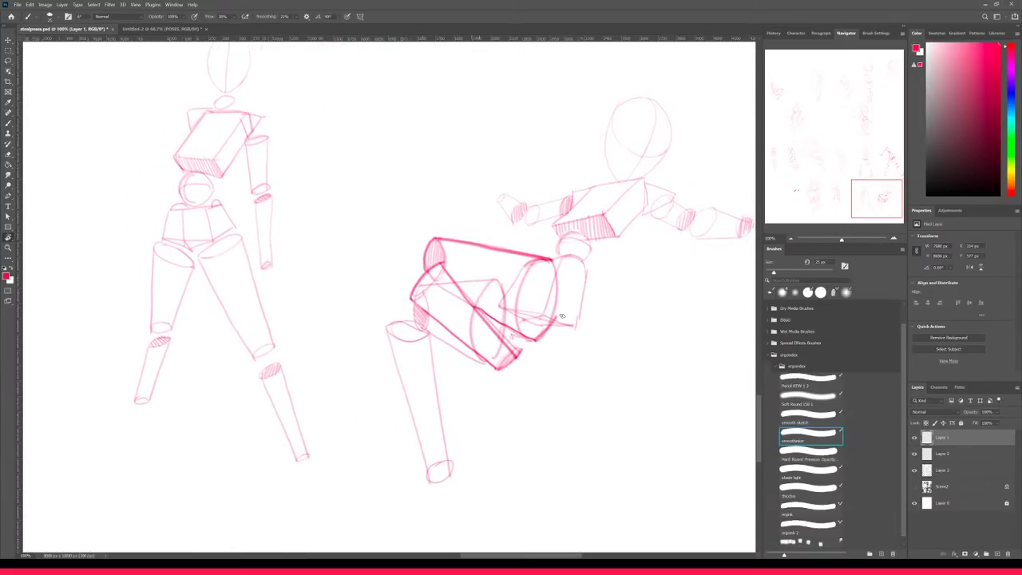
mouse_move(549, 324)
mouse_down()
mouse_move(576, 325)
mouse_move(586, 269)
mouse_move(552, 260)
mouse_up()
- Reinforce the outline of the downward-pointing lower-leg cylinder from knee to ankle
drag(386, 328, 428, 483)
key(ctrl+z)
mouse_move(386, 326)
mouse_down()
mouse_move(429, 480)
mouse_move(450, 468)
mouse_move(430, 333)
mouse_move(417, 349)
mouse_move(386, 330)
mouse_move(397, 321)
mouse_move(487, 364)
mouse_up()
scroll(450, 334, down, 3)
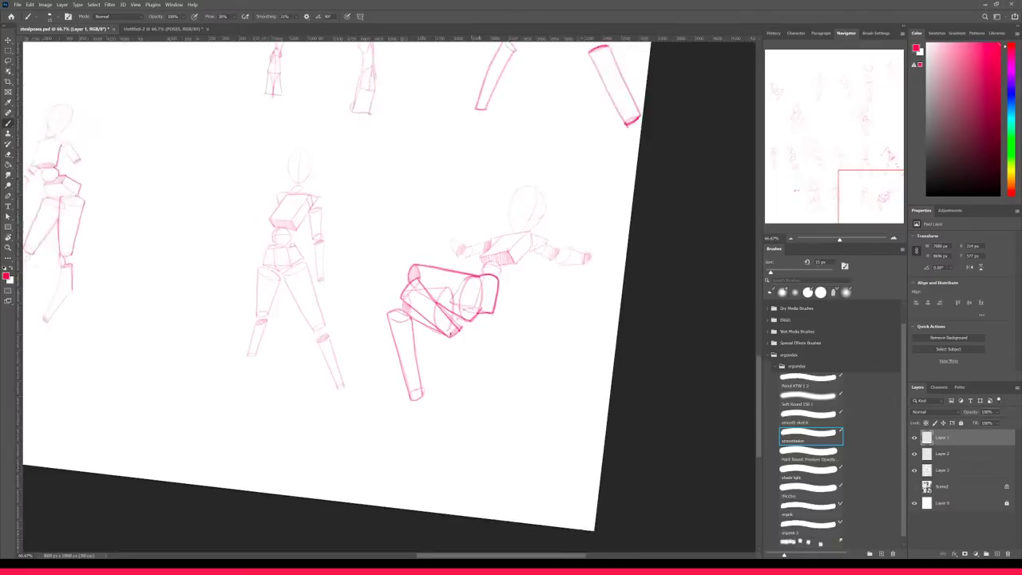
scroll(451, 334, up, 3)
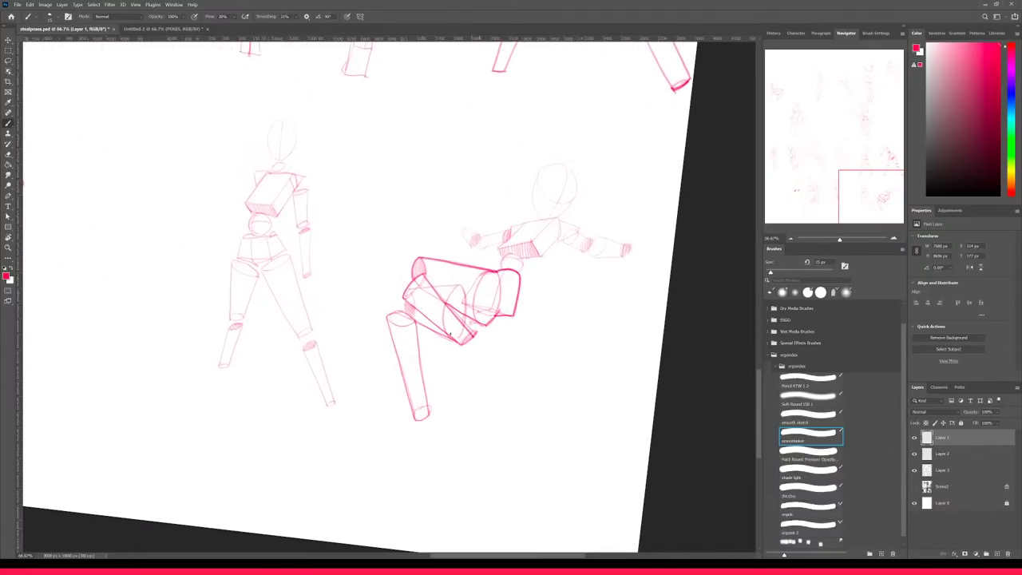
- Add shading strokes down the lower-leg cylinder and along the underside of the thighs
mouse_move(394, 321)
mouse_down()
mouse_move(393, 368)
mouse_move(413, 324)
mouse_move(407, 399)
mouse_up()
drag(424, 340, 420, 445)
drag(432, 367, 429, 479)
drag(441, 418, 442, 482)
drag(422, 307, 443, 337)
mouse_move(446, 328)
mouse_down()
mouse_move(467, 360)
mouse_move(499, 337)
mouse_up()
drag(498, 327, 504, 338)
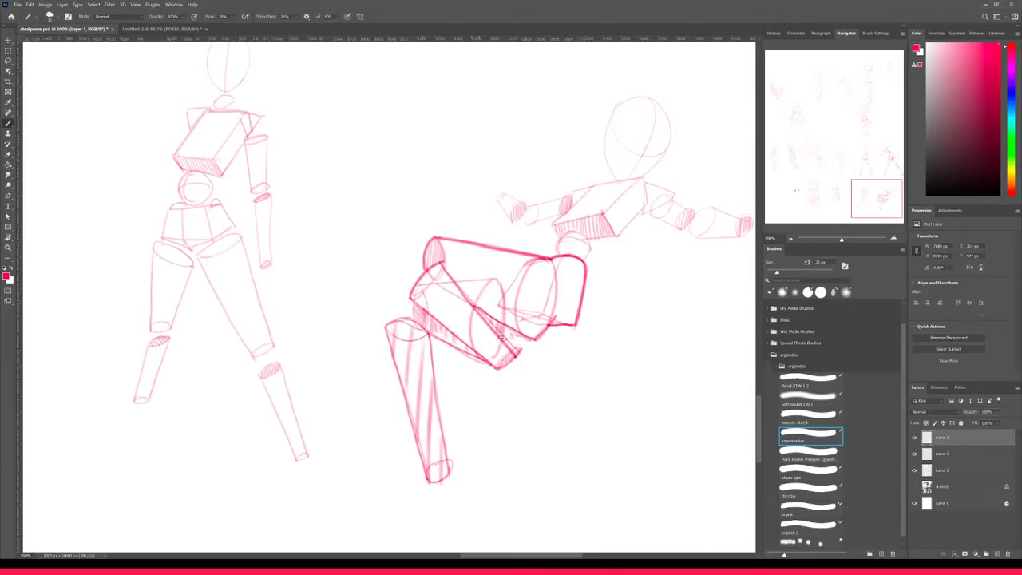
- Darken the waist-side edges of the roller-skating girl's ribcage box with a 25 px brush
key(ctrl+minus)
key(ctrl+minus)
key(ctrl+plus)
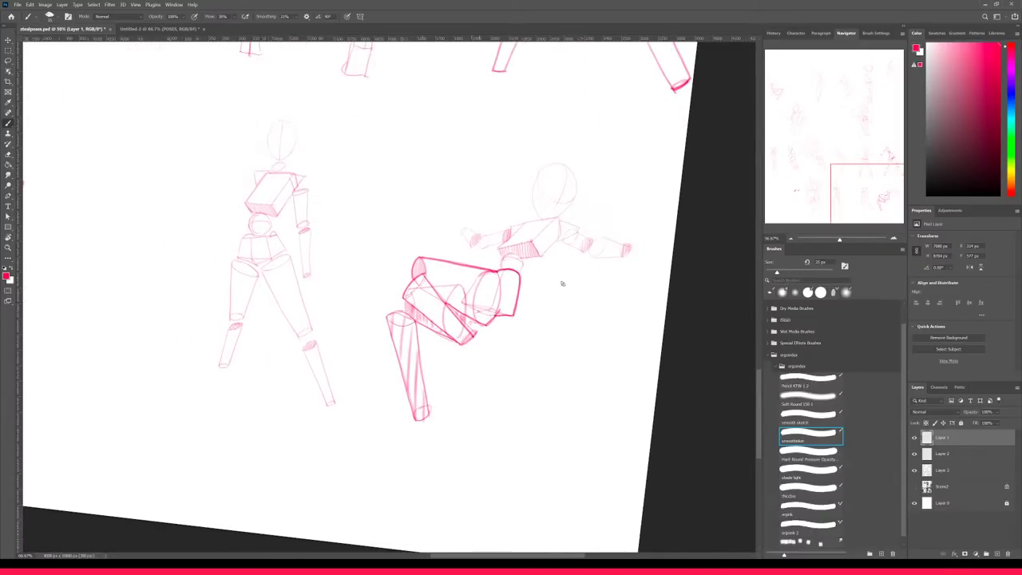
drag(549, 306, 509, 388)
key(ctrl+plus)
key(bracketleft)
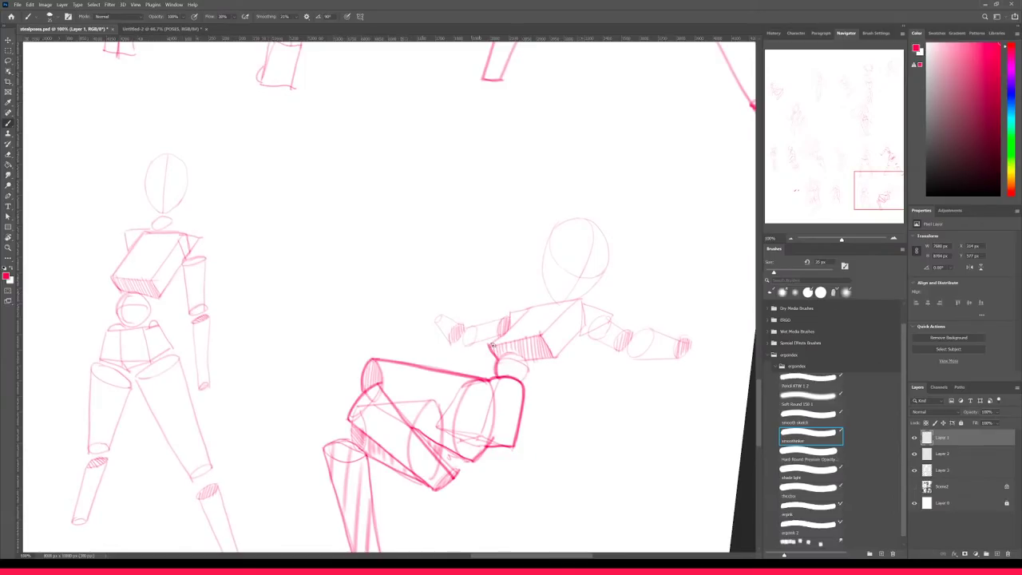
key(ctrl+minus)
key(bracketright)
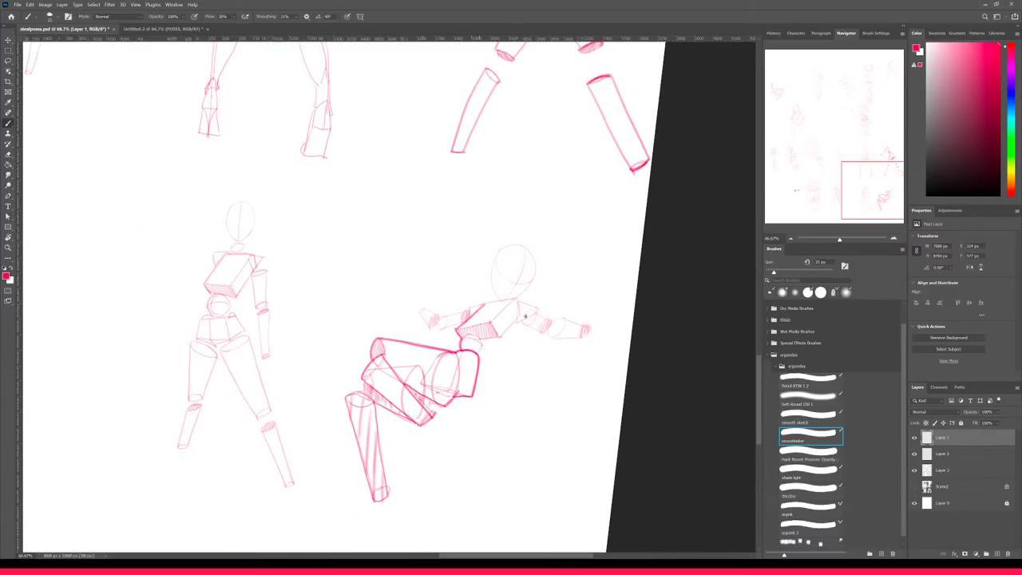
- Review the whole sheet of mannequins and show the reference image layer again
key(ctrl+minus)
key(ctrl+minus)
key(ctrl+minus)
key(ctrl+minus)
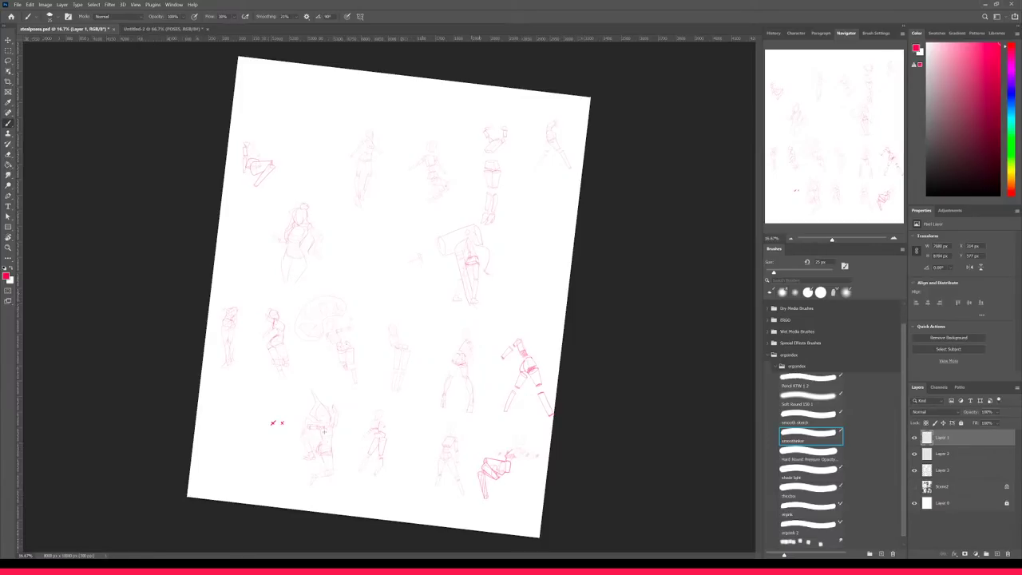
key(ctrl+plus)
drag(495, 410, 507, 370)
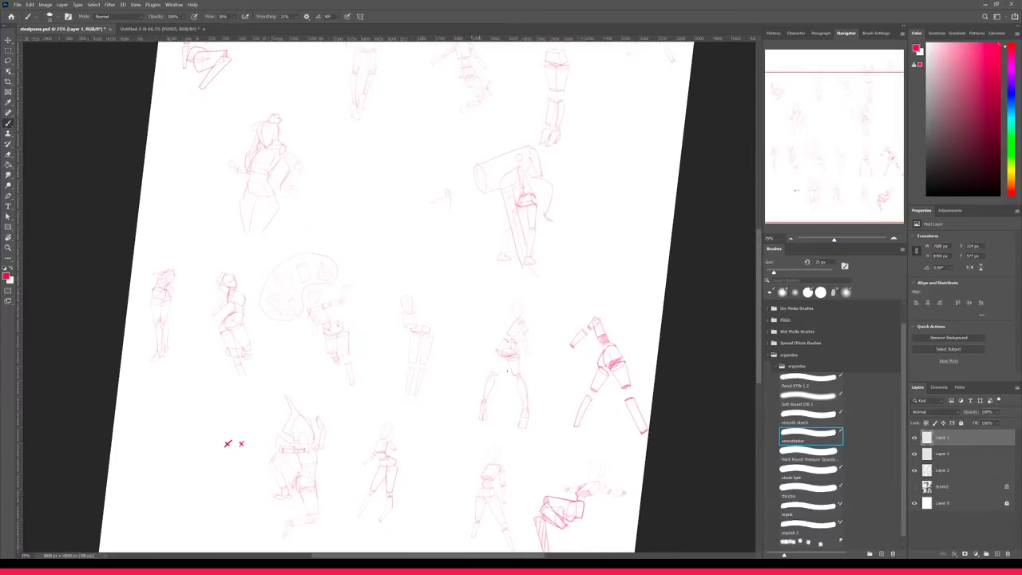
click(915, 486)
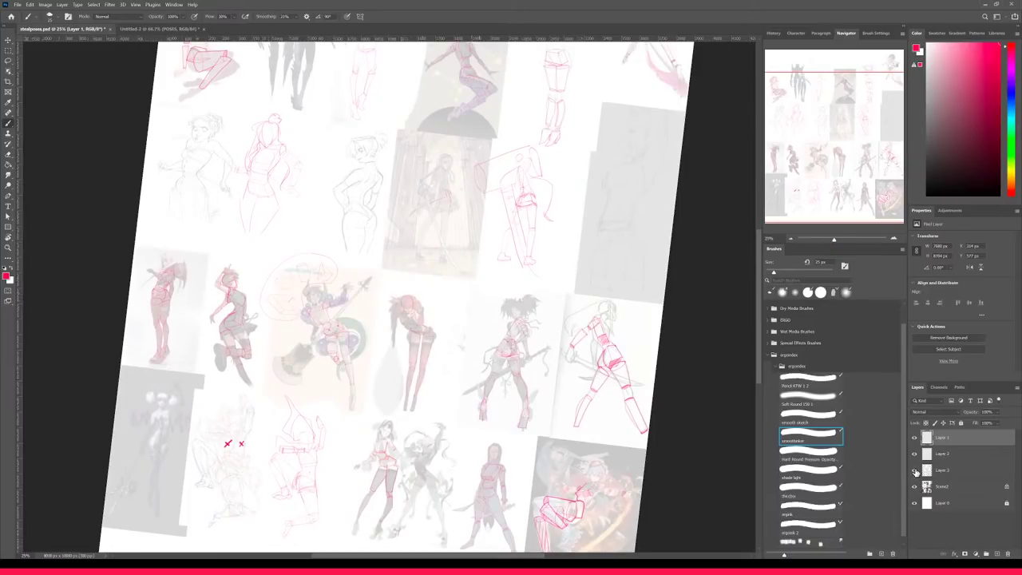
- Sketch the neck base and ribcage contours over the back-view woman with hands on hips, using a 15 px brush
drag(568, 398, 598, 365)
key(ctrl+plus)
key(ctrl+minus)
drag(435, 242, 480, 352)
key(ctrl+plus)
key(ctrl+plus)
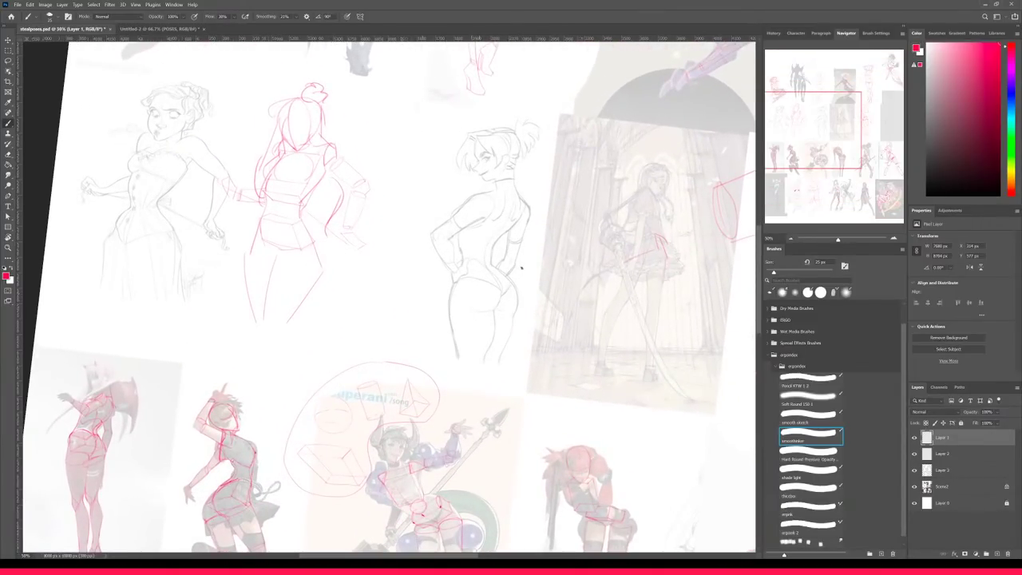
key(ctrl+plus)
drag(537, 260, 502, 344)
key([)
key([)
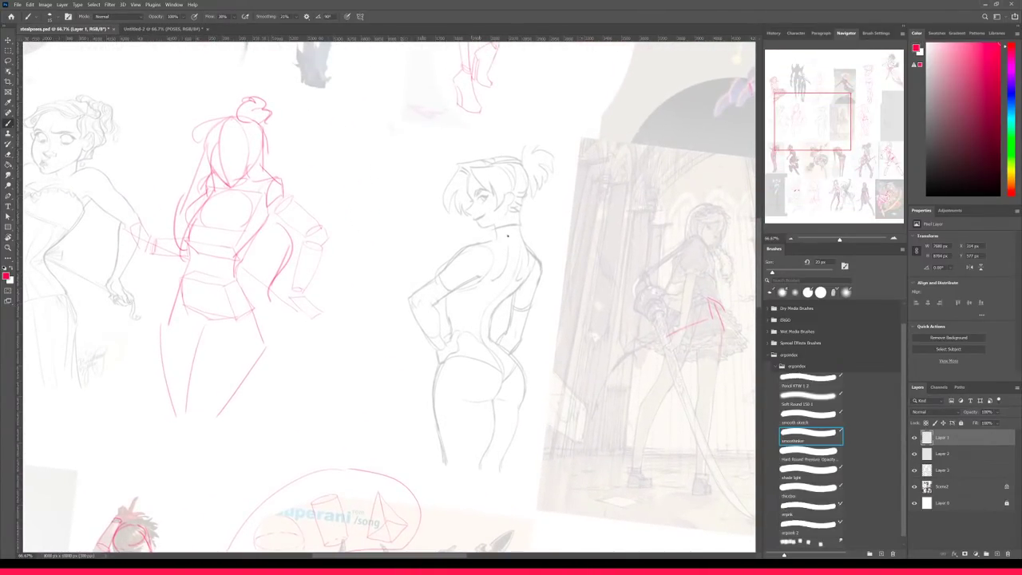
drag(496, 237, 522, 238)
mouse_move(455, 316)
mouse_down()
mouse_move(500, 298)
mouse_move(488, 317)
mouse_up()
key(ctrl+z)
drag(522, 243, 498, 295)
mouse_move(492, 241)
mouse_down()
mouse_move(467, 256)
mouse_move(451, 315)
mouse_up()
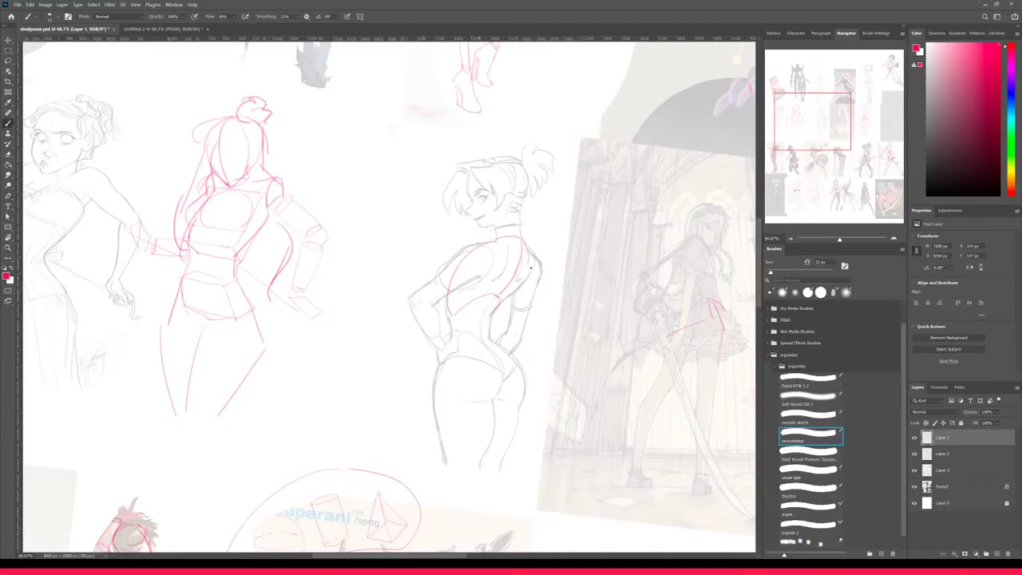
- Add the shoulder contours and the inward waist curve to the back-view woman's torso
mouse_move(525, 243)
mouse_down()
mouse_move(523, 276)
mouse_move(498, 308)
mouse_up()
mouse_move(464, 249)
mouse_down()
mouse_move(478, 275)
mouse_move(488, 267)
mouse_move(482, 242)
mouse_move(464, 249)
mouse_up()
drag(535, 270, 521, 285)
drag(524, 247, 540, 260)
drag(483, 314, 489, 347)
scroll(489, 339, up, 3)
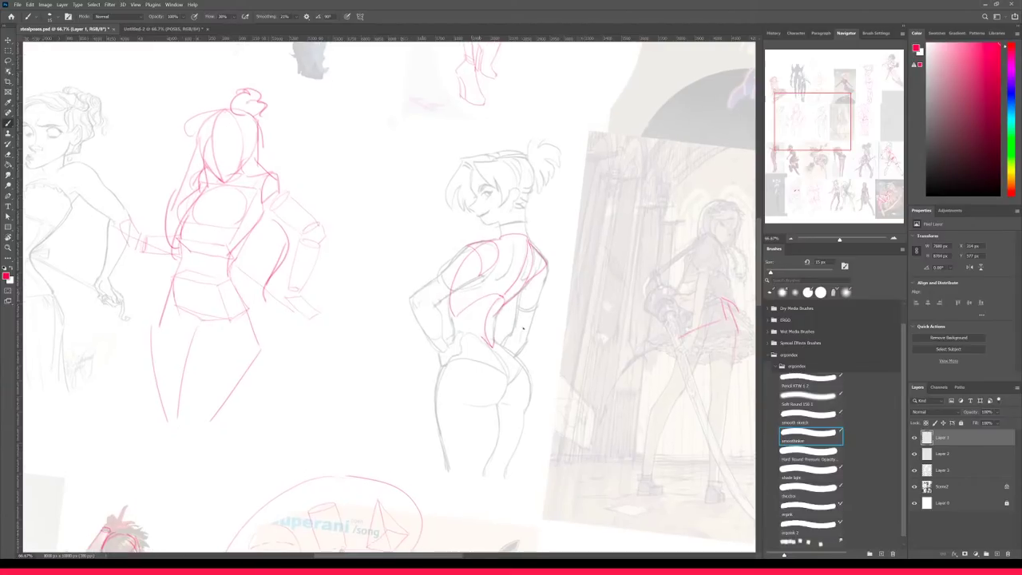
- Draw the arched top of the back-view woman's pelvis and the outer waist, hip and thigh contours
drag(529, 335, 492, 349)
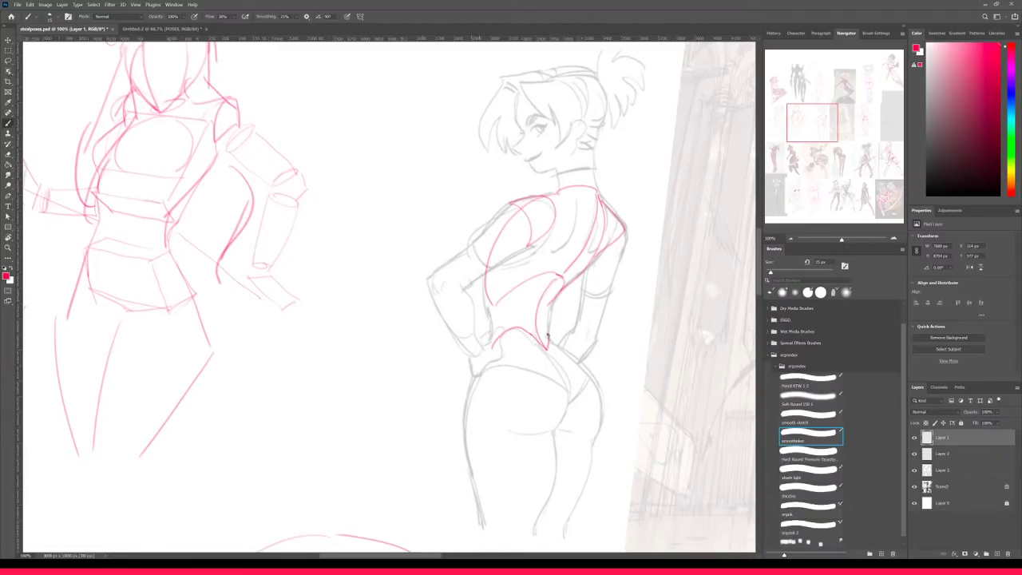
mouse_move(487, 353)
mouse_down()
mouse_move(472, 383)
mouse_move(483, 363)
mouse_move(463, 415)
mouse_move(481, 527)
mouse_up()
drag(490, 349, 451, 444)
key(ctrl+z)
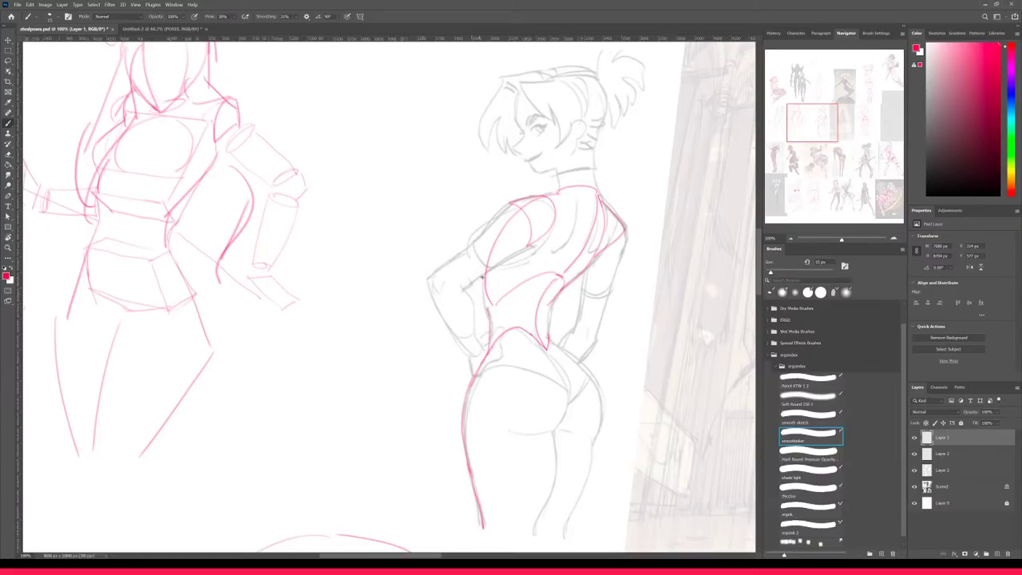
drag(555, 301, 547, 345)
key(ctrl+z)
mouse_move(554, 304)
mouse_down()
mouse_move(548, 341)
mouse_move(599, 384)
mouse_move(593, 444)
mouse_move(533, 374)
mouse_up()
mouse_move(469, 287)
mouse_down()
mouse_move(468, 359)
mouse_move(461, 351)
mouse_move(458, 361)
mouse_move(503, 322)
mouse_move(468, 361)
mouse_up()
key(ctrl+z)
- Sketch a slanted box plane across the back-view woman's lower pelvis
mouse_move(502, 313)
mouse_down()
mouse_move(571, 327)
mouse_move(571, 316)
mouse_move(580, 327)
mouse_up()
key(ctrl+z)
key(ctrl+z)
mouse_move(500, 317)
mouse_down()
mouse_move(577, 323)
mouse_move(547, 356)
mouse_up()
drag(463, 352, 563, 357)
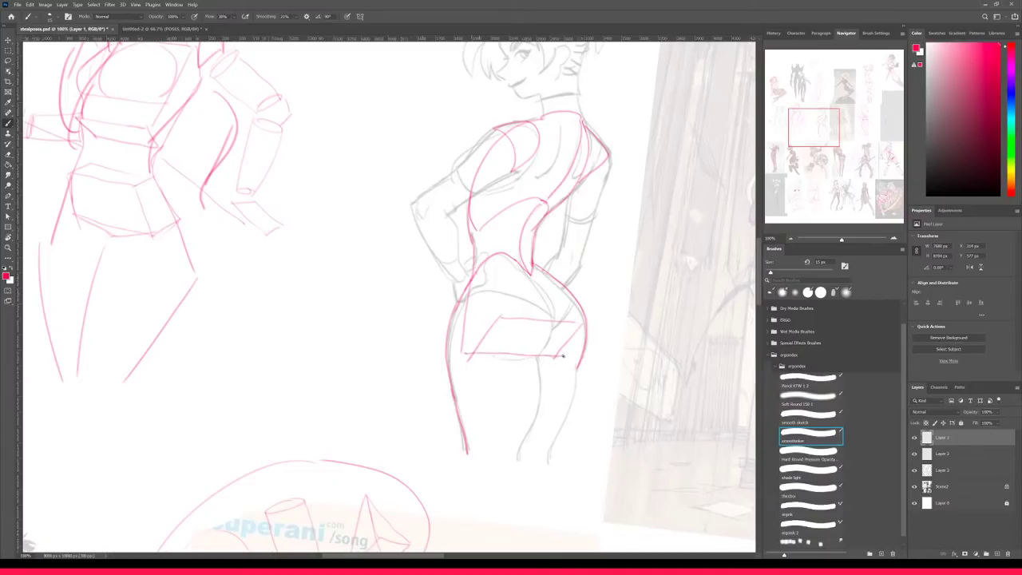
- Draw the rounded buttock curves and the far hip edge around the pelvis box
drag(537, 269, 580, 322)
drag(475, 325, 524, 361)
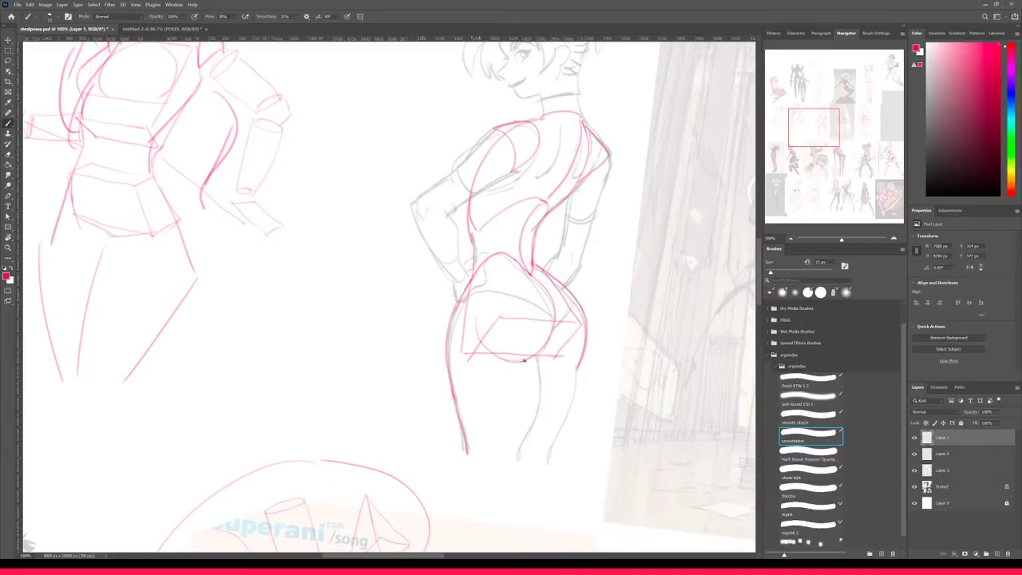
mouse_move(480, 275)
mouse_down()
mouse_move(491, 284)
mouse_move(476, 315)
mouse_move(483, 264)
mouse_move(508, 257)
mouse_up()
drag(537, 357, 483, 362)
mouse_move(548, 342)
mouse_down()
mouse_move(553, 357)
mouse_move(577, 368)
mouse_up()
key(ctrl+z)
- Undo the rough thigh-top strokes and draw the cross-section ellipse across the tops of the thighs
mouse_move(452, 392)
mouse_down()
mouse_move(528, 361)
mouse_move(566, 373)
mouse_up()
key(ctrl+z)
key(ctrl+z)
key(r)
drag(532, 421, 592, 361)
mouse_move(535, 317)
mouse_down()
mouse_move(490, 344)
mouse_move(551, 309)
mouse_up()
key(ctrl+z)
key(ctrl+z)
drag(469, 342, 590, 304)
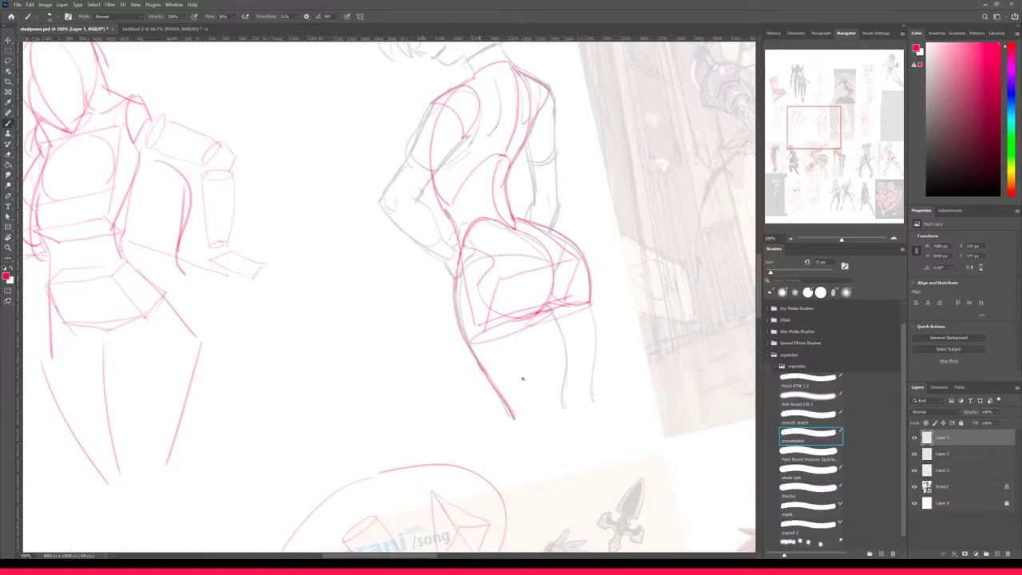
- Complete both thigh cylinders of the back-view woman with lower-end ellipses and inner and outer side lines
mouse_move(512, 419)
mouse_down()
mouse_move(597, 392)
mouse_move(564, 445)
mouse_move(551, 433)
mouse_up()
drag(449, 364, 463, 453)
drag(538, 372, 518, 459)
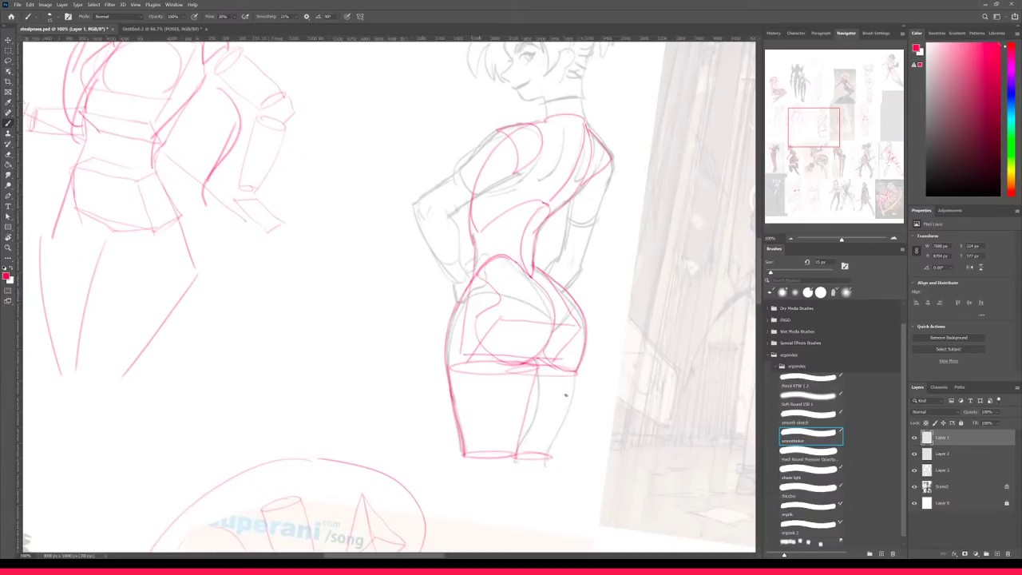
drag(576, 378, 549, 459)
drag(500, 369, 505, 459)
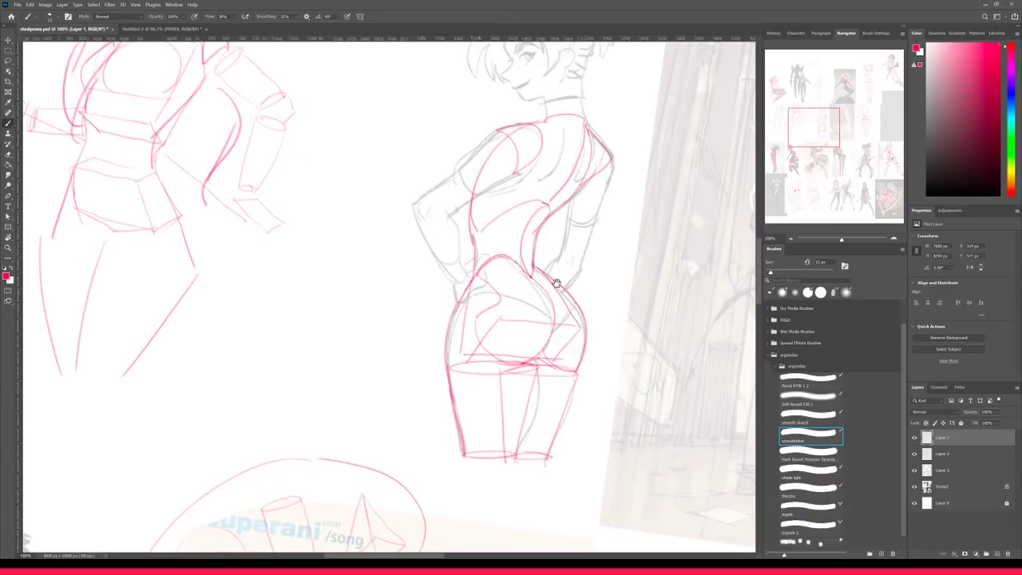
- Draw the near upper-arm cylinder of the back-view woman with shoulder and elbow ellipses
drag(554, 283, 555, 343)
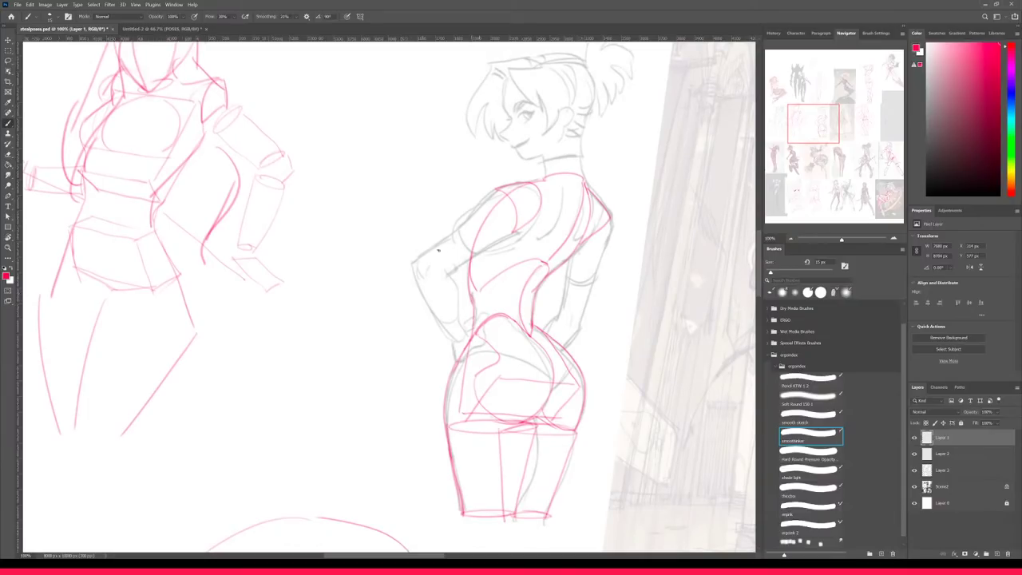
drag(433, 250, 452, 276)
drag(511, 233, 497, 196)
drag(455, 270, 520, 230)
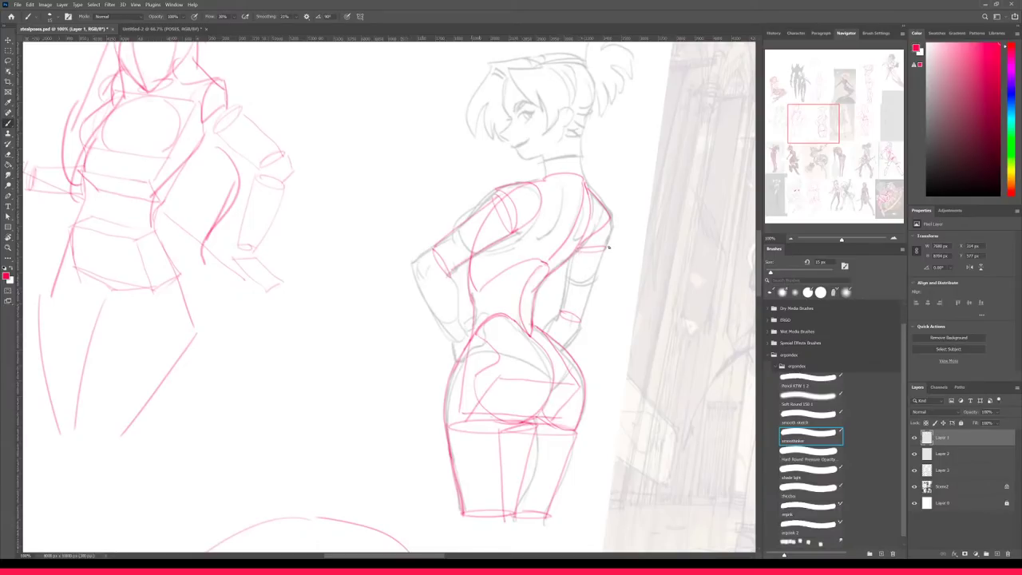
- Draw the sides of the far arm's cylinder and block in the near forearm from elbow to wrist
drag(603, 253, 578, 327)
drag(574, 254, 559, 304)
drag(434, 275, 433, 277)
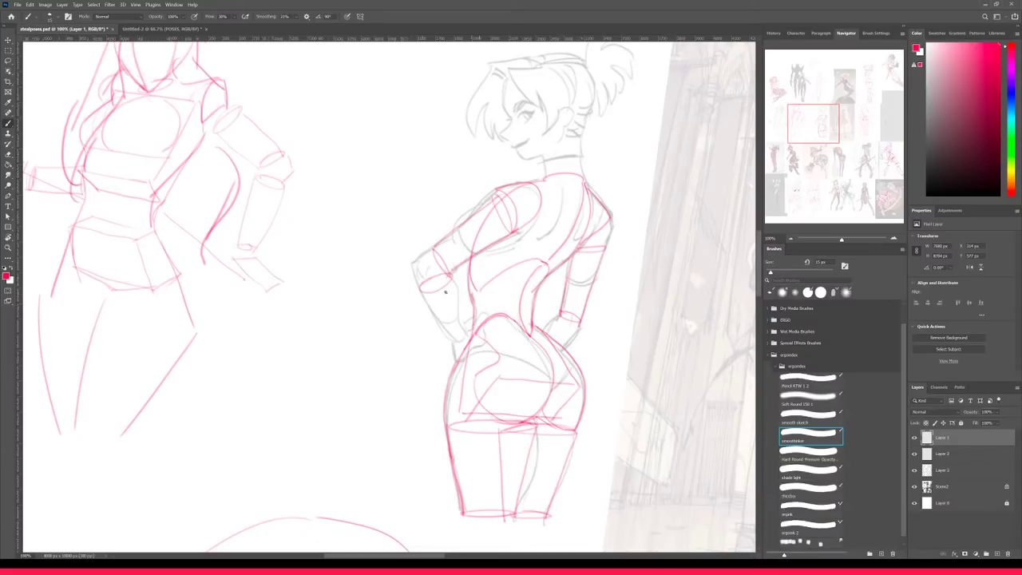
drag(421, 290, 455, 340)
drag(452, 278, 462, 341)
- Block in the back-view woman's head with a jaw line, a curved face plane and a boxy skull outline over the sketch
mouse_move(541, 157)
mouse_down()
mouse_move(571, 142)
mouse_move(576, 120)
mouse_up()
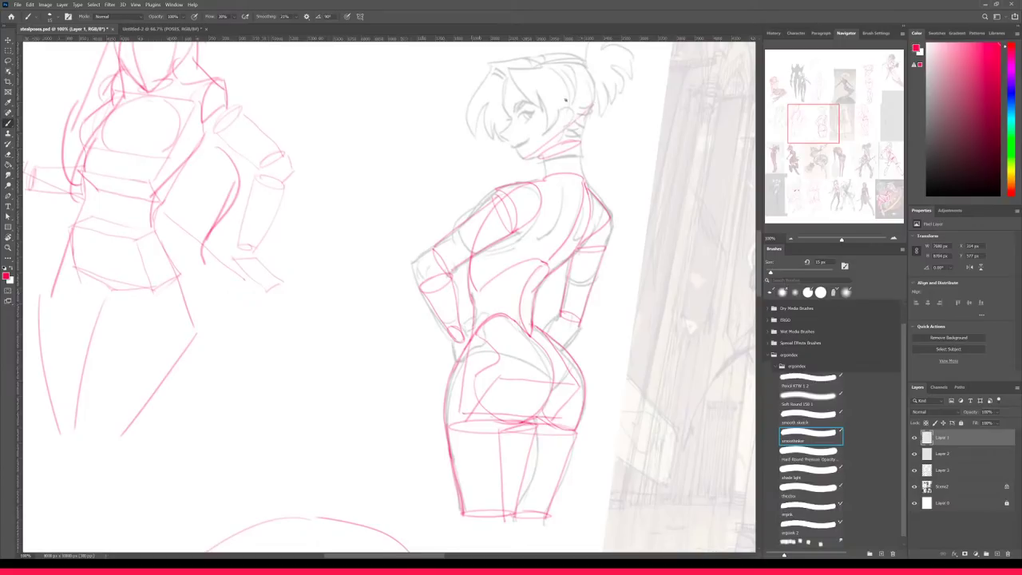
drag(502, 89, 522, 156)
key(ctrl+z)
mouse_move(508, 76)
mouse_down()
mouse_move(507, 124)
mouse_move(521, 158)
mouse_up()
drag(533, 99, 526, 155)
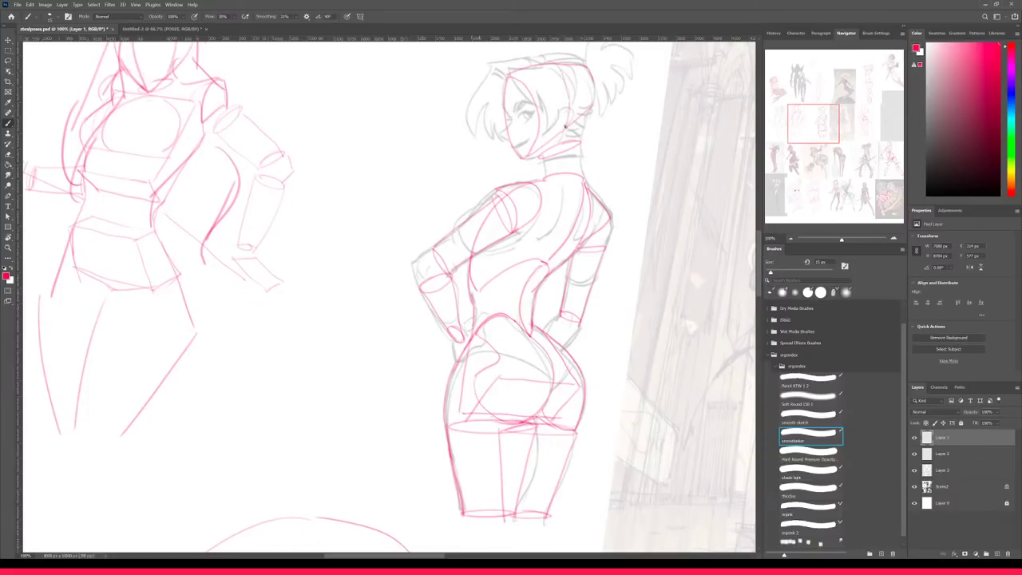
drag(506, 122, 518, 141)
- Hide the reference image layer and examine the back-view woman and the upper mannequins as bare constructions
key(ctrl+minus)
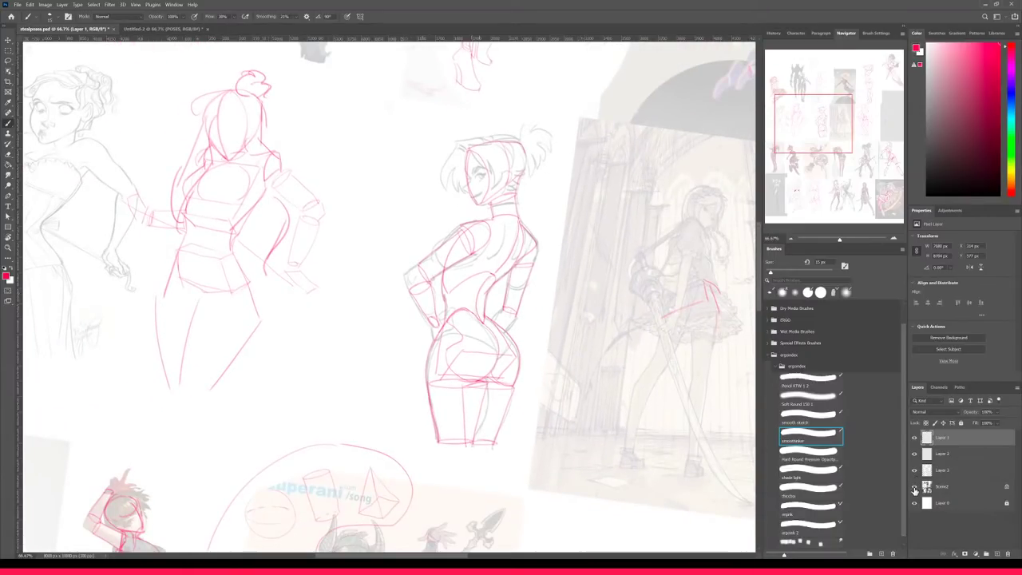
click(914, 486)
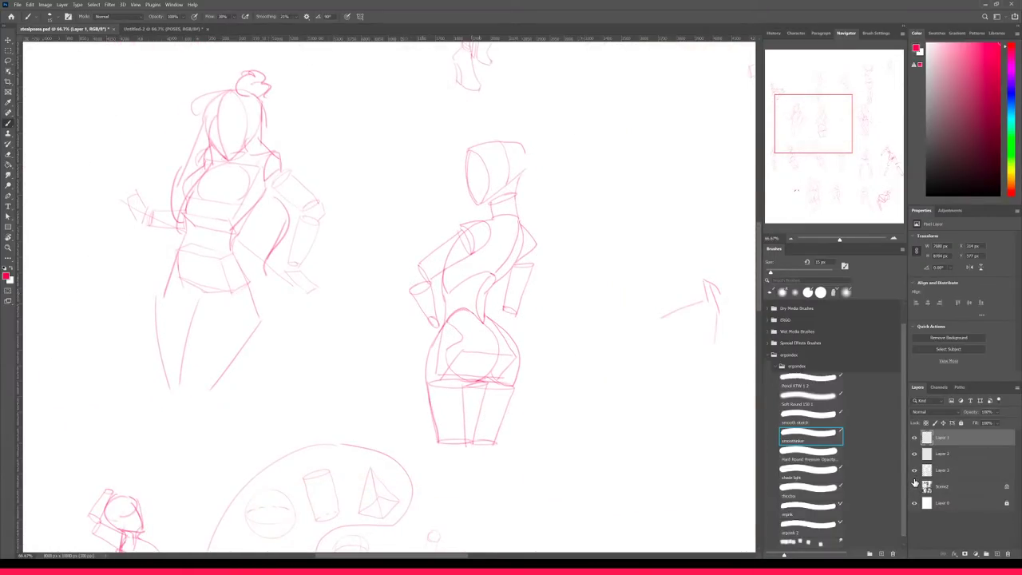
key(ctrl+minus)
key(ctrl+minus)
key(ctrl+minus)
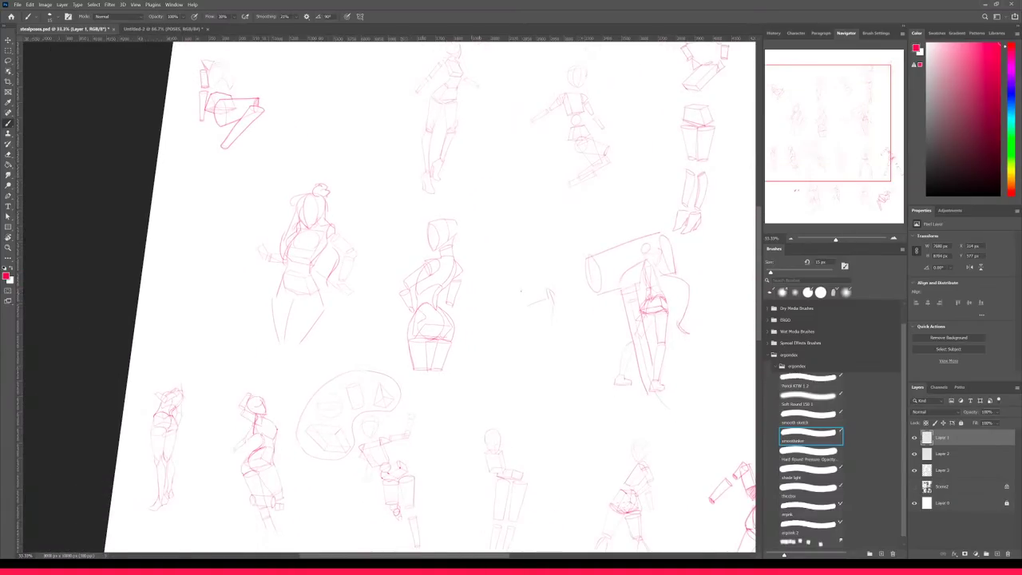
key(ctrl+plus)
key(ctrl+plus)
mouse_move(384, 285)
mouse_down()
mouse_move(406, 428)
mouse_move(452, 422)
mouse_up()
key(r)
drag(471, 284, 459, 434)
scroll(463, 439, up, 1)
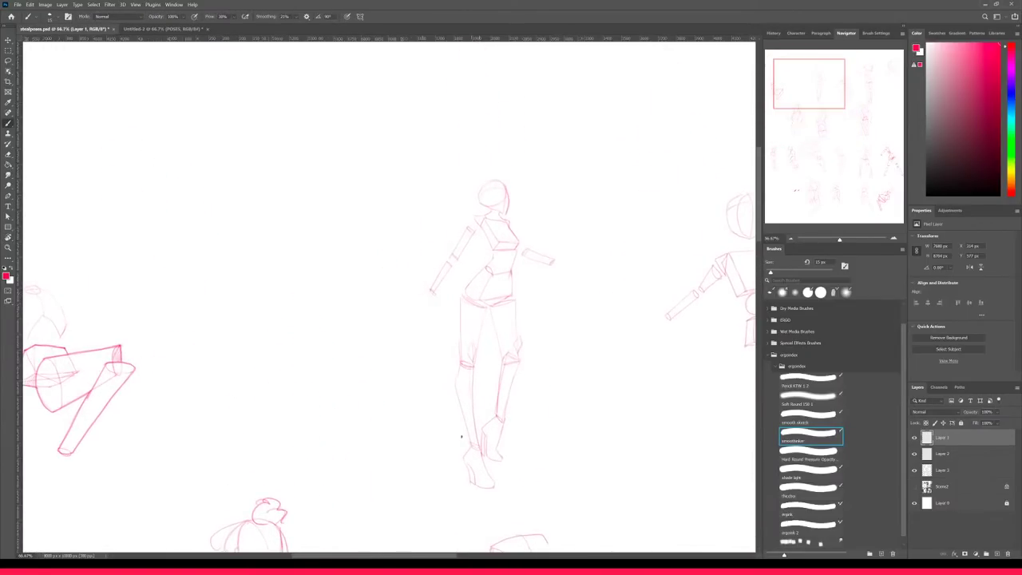
- Examine the middle and lower rows of mannequins across the sheet without their reference images
key(ctrl+minus)
drag(589, 415, 467, 111)
key(ctrl+minus)
drag(541, 426, 536, 286)
drag(526, 442, 488, 418)
drag(451, 268, 479, 380)
drag(512, 322, 504, 365)
key(ctrl+plus)
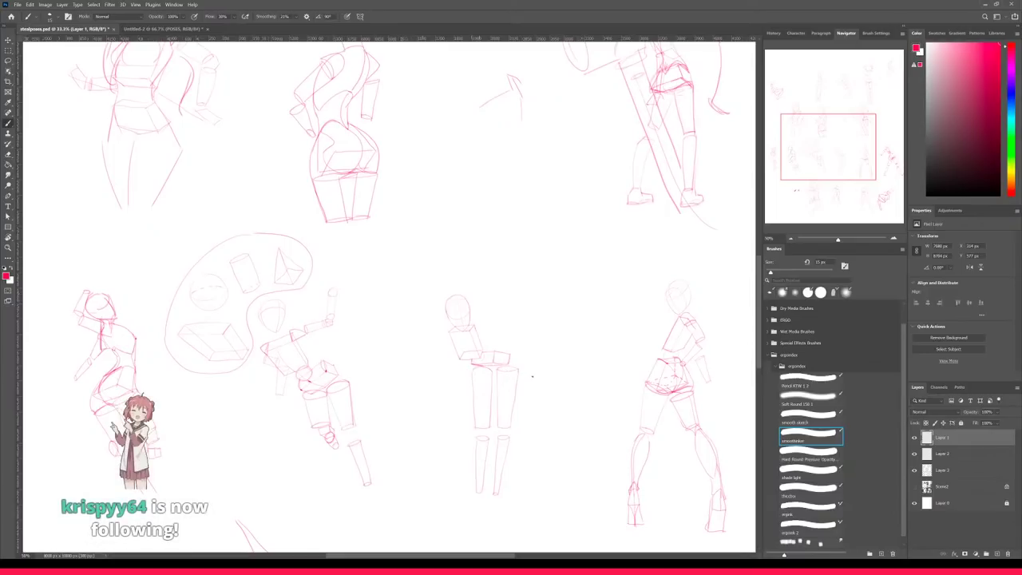
key(ctrl+plus)
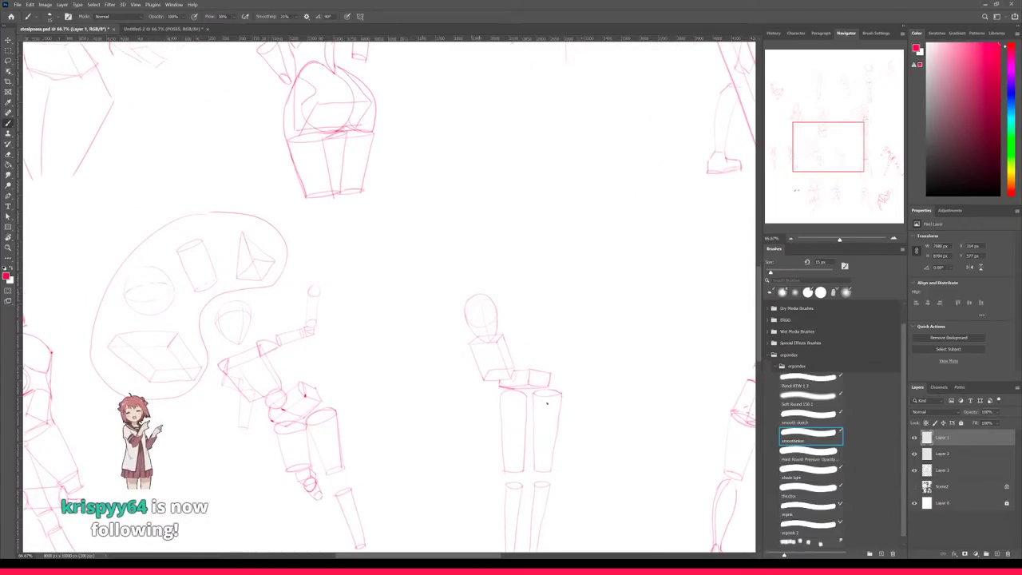
drag(532, 419, 570, 330)
key(ctrl+minus)
key(ctrl+minus)
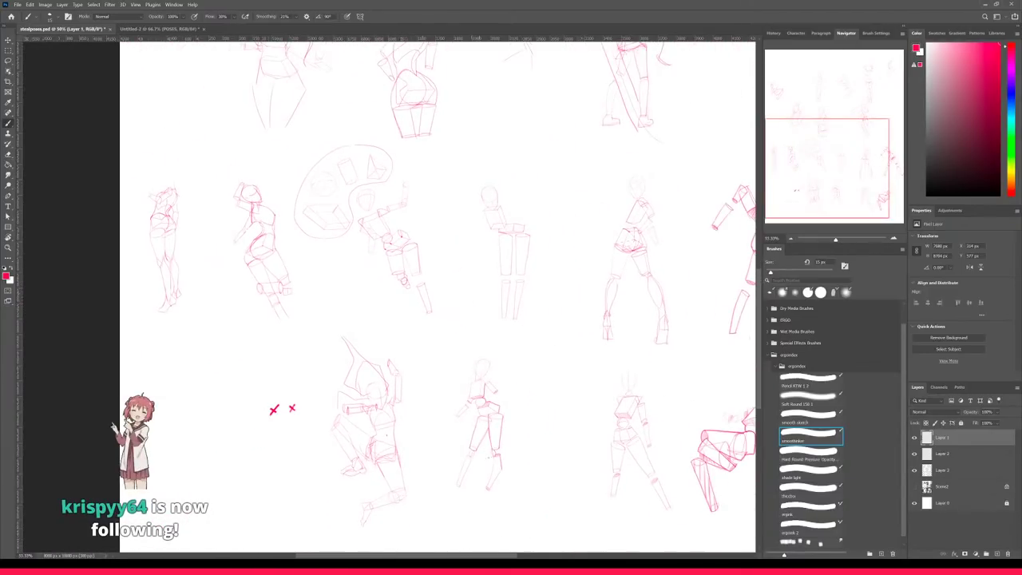
mouse_move(445, 477)
mouse_down()
mouse_move(408, 412)
mouse_move(333, 470)
mouse_up()
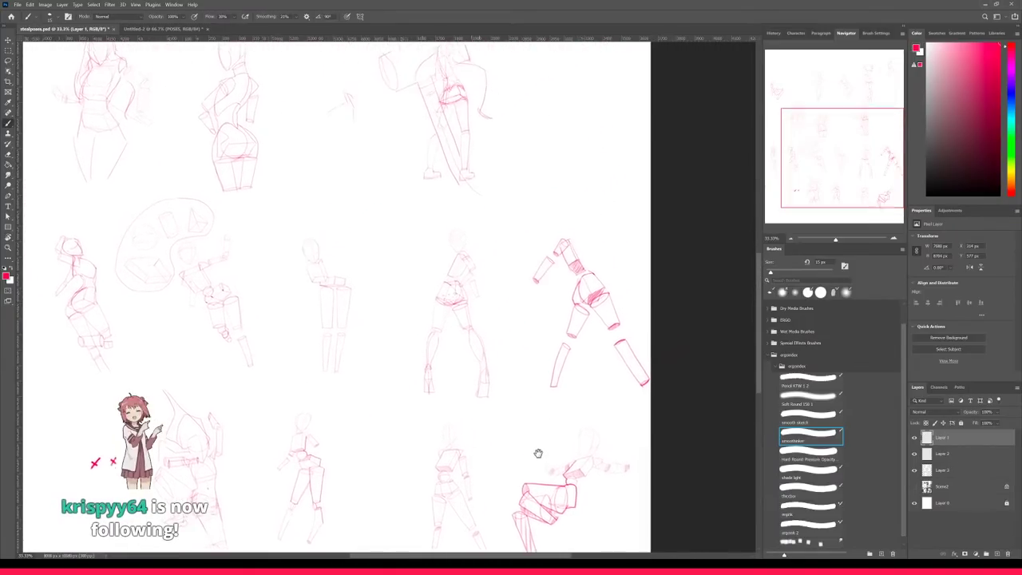
mouse_move(546, 468)
mouse_down()
mouse_move(593, 486)
mouse_move(529, 442)
mouse_move(540, 456)
mouse_move(510, 351)
mouse_up()
key(ctrl+plus)
drag(189, 407, 439, 422)
key(ctrl+plus)
drag(308, 477, 367, 399)
mouse_move(502, 452)
mouse_down()
mouse_move(483, 402)
mouse_move(340, 507)
mouse_up()
- Show the reference image layer again and compare the mannequins with their source characters across the sheet
click(915, 486)
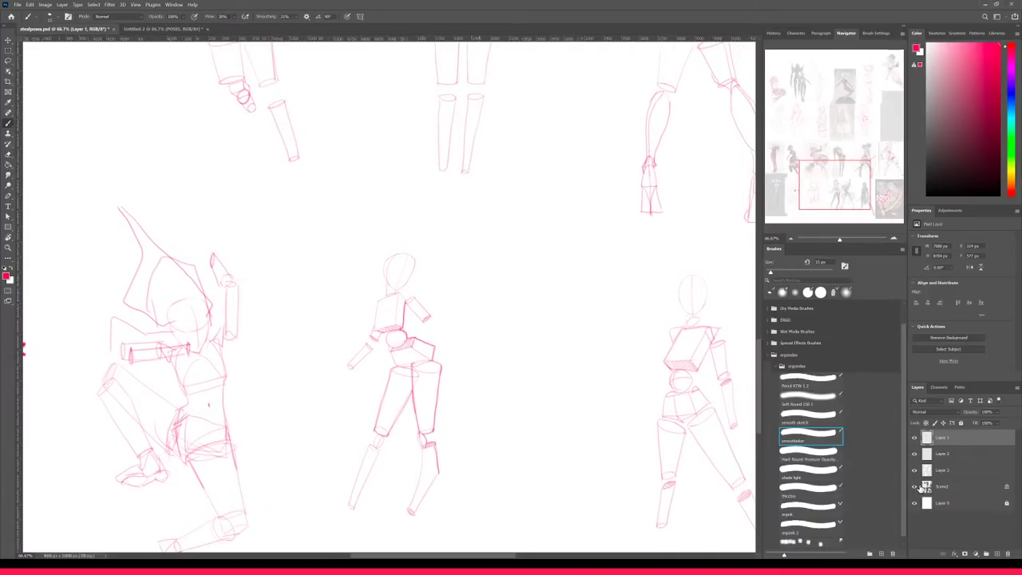
key(ctrl+minus)
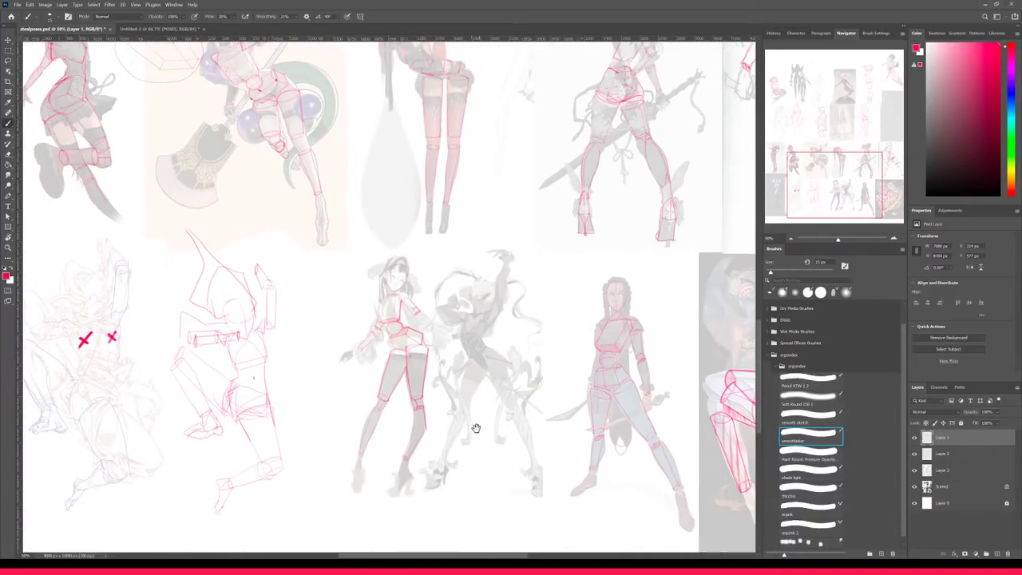
drag(532, 359, 457, 484)
drag(572, 367, 446, 467)
drag(554, 341, 646, 423)
mouse_move(361, 265)
mouse_down()
mouse_move(545, 402)
mouse_move(535, 410)
mouse_up()
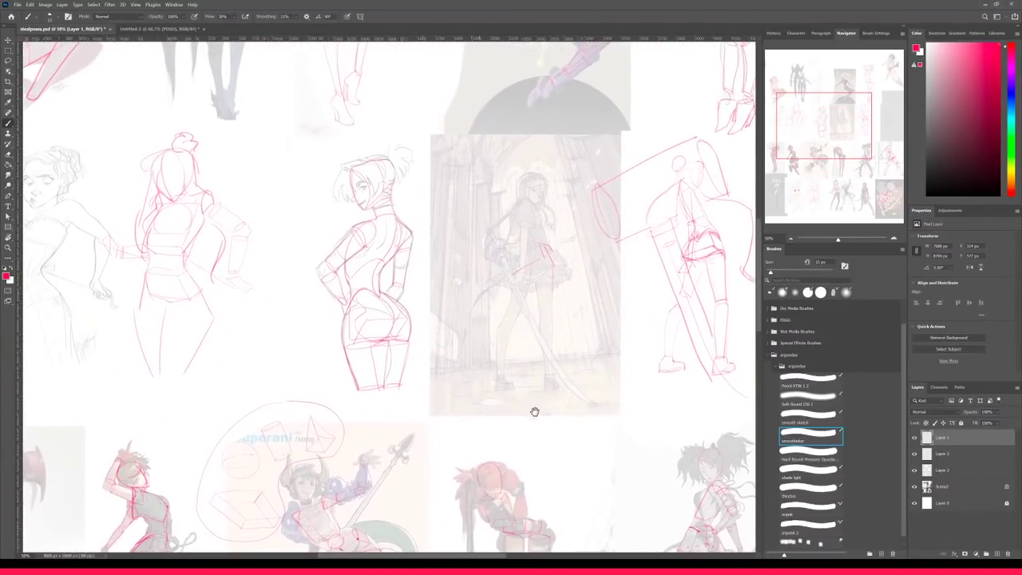
key(ctrl+minus)
key(ctrl+minus)
key(ctrl+minus)
key(ctrl+plus)
key(ctrl+plus)
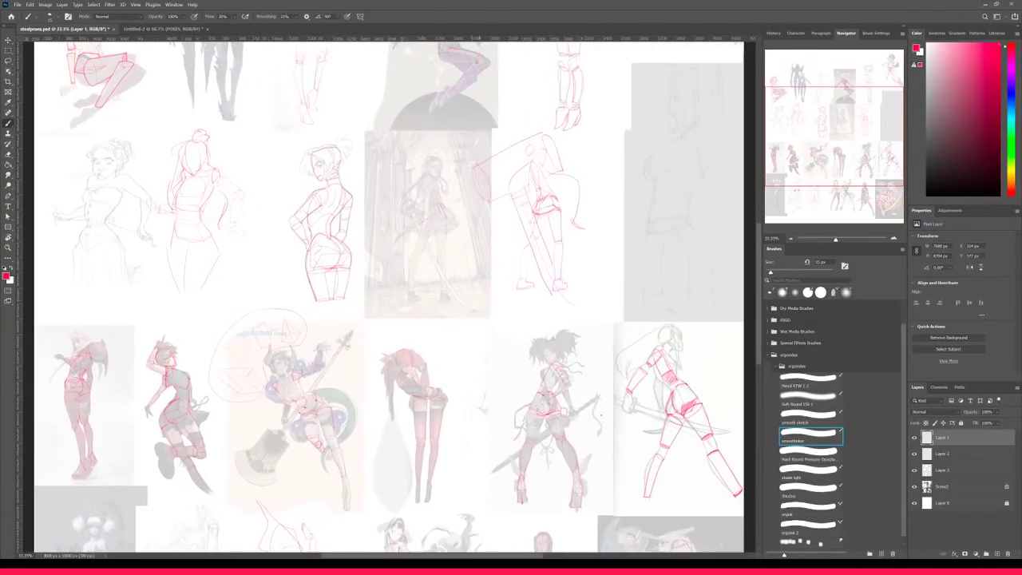
key(ctrl+plus)
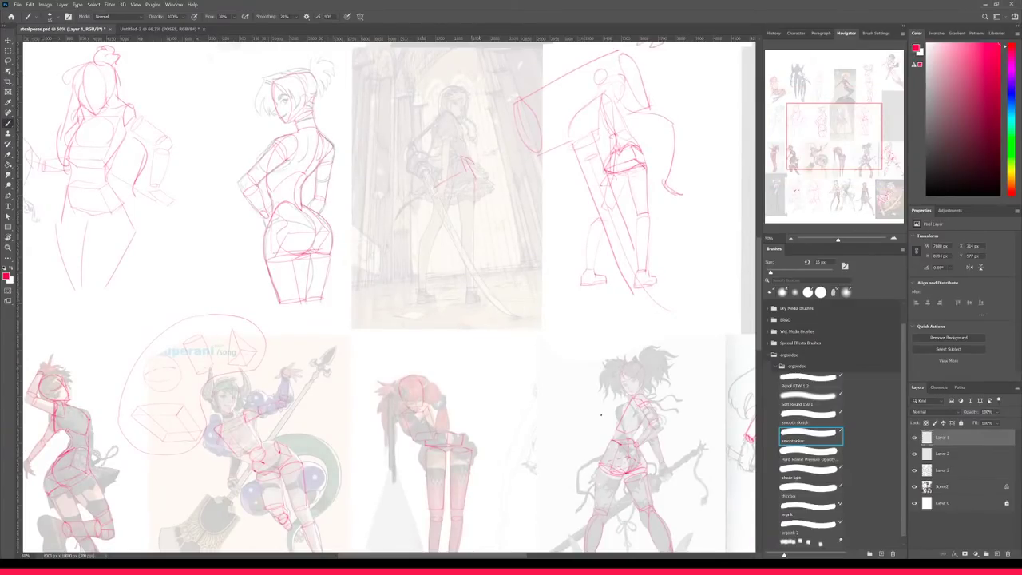
drag(481, 442, 538, 373)
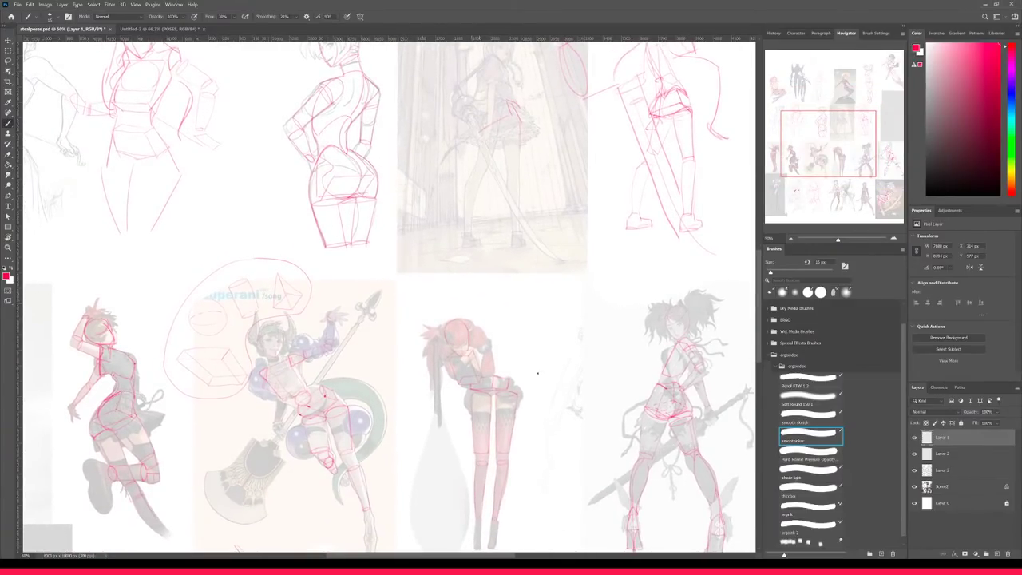